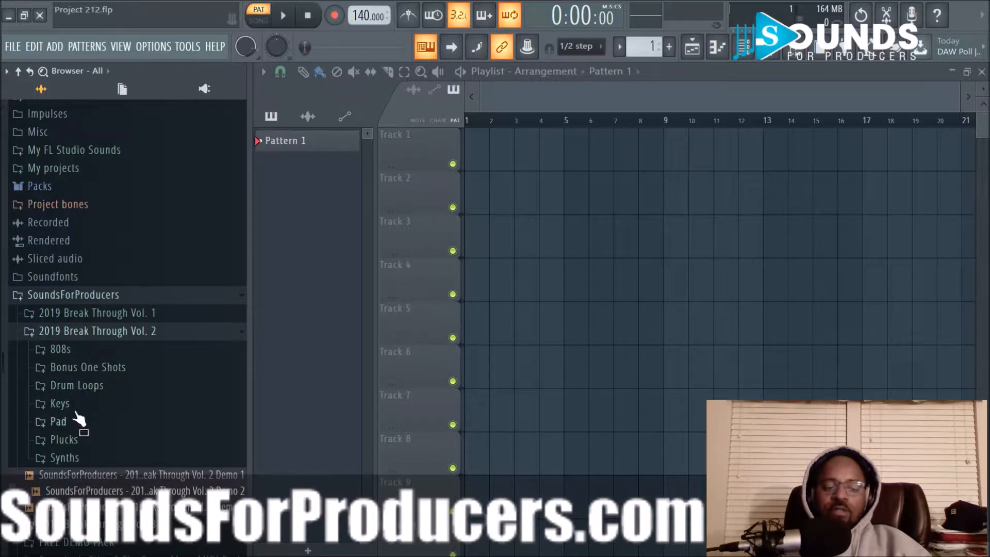
Open the Pads folder of the Scorpion's Sting Vol. 3 pack in the browser and preview Pad Loop 154bpm
{"action": "left_click", "coordinate": [116, 334]}
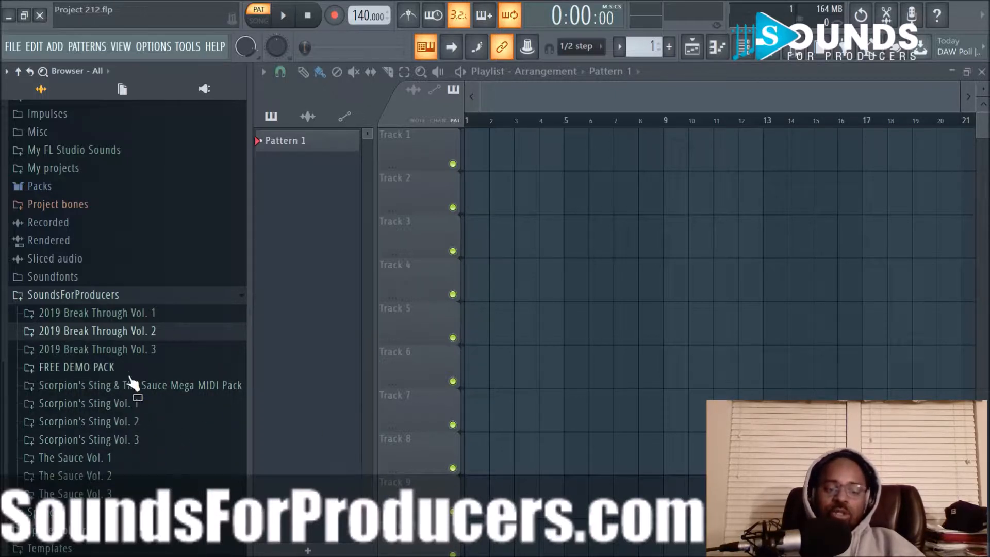
{"action": "left_click_drag", "start_coordinate": [119, 392], "coordinate": [652, 370]}
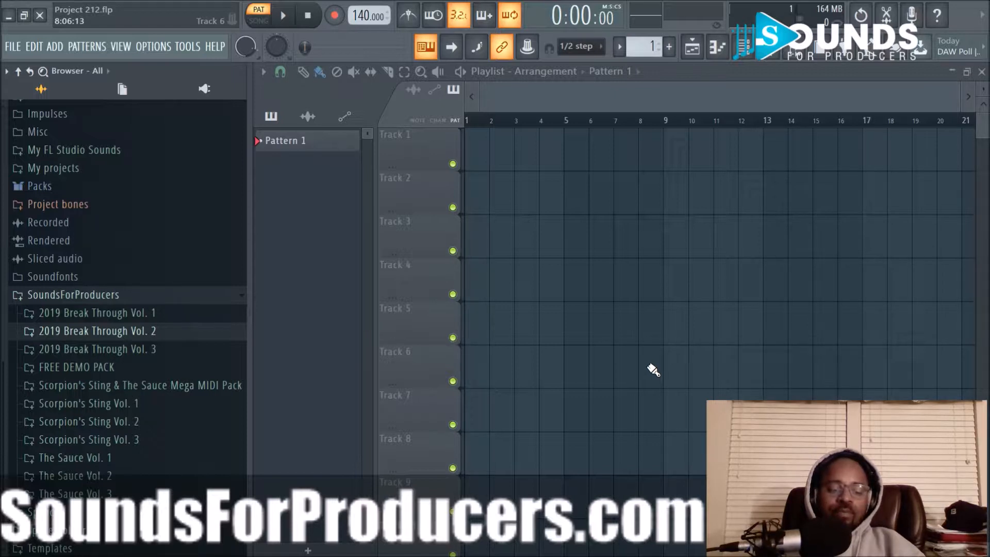
{"action": "left_click", "coordinate": [112, 440]}
{"action": "scroll", "coordinate": [109, 438], "scroll_direction": "down", "scroll_amount": 3}
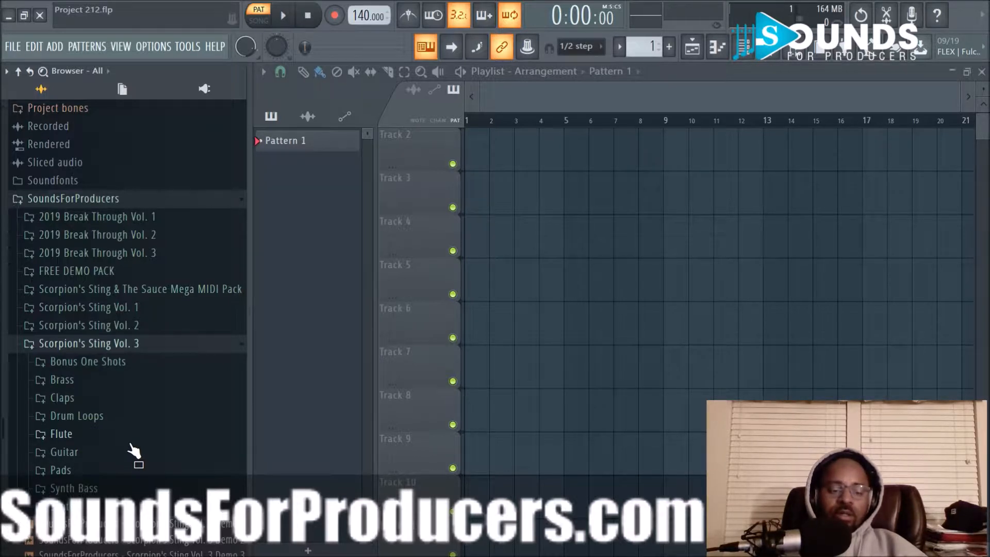
{"action": "left_click", "coordinate": [95, 470]}
{"action": "left_click", "coordinate": [102, 506]}
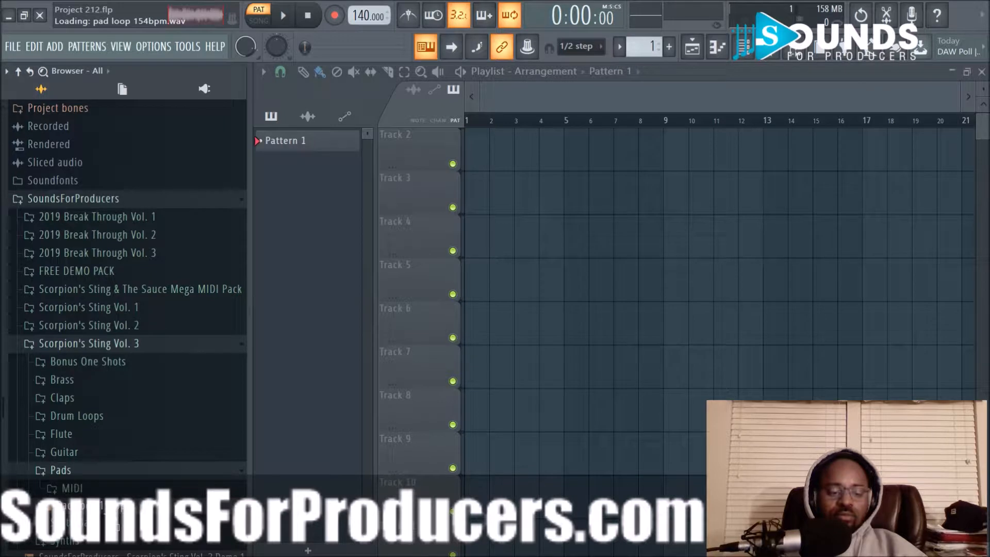
Set the project tempo to 154 BPM
{"action": "right_click", "coordinate": [361, 16]}
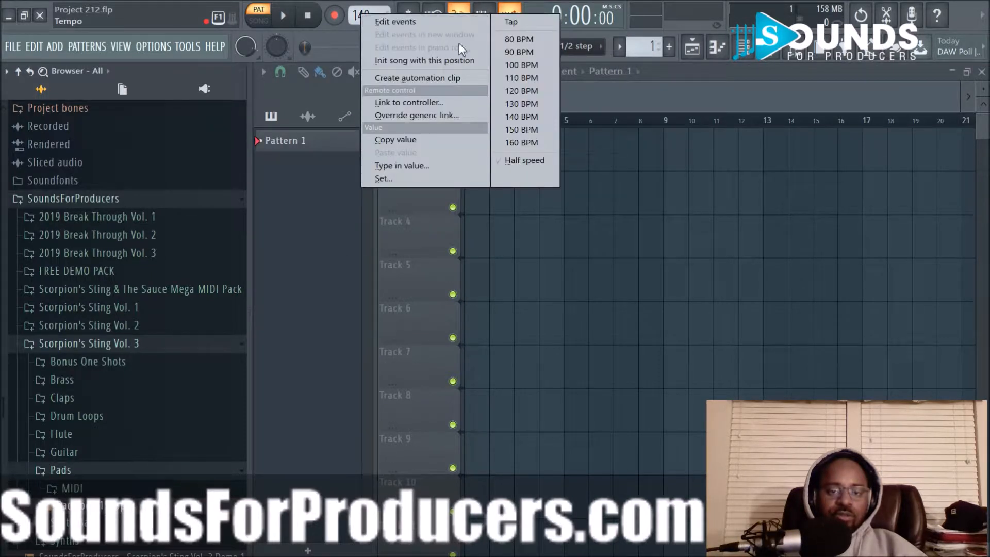
{"action": "left_click", "coordinate": [521, 130]}
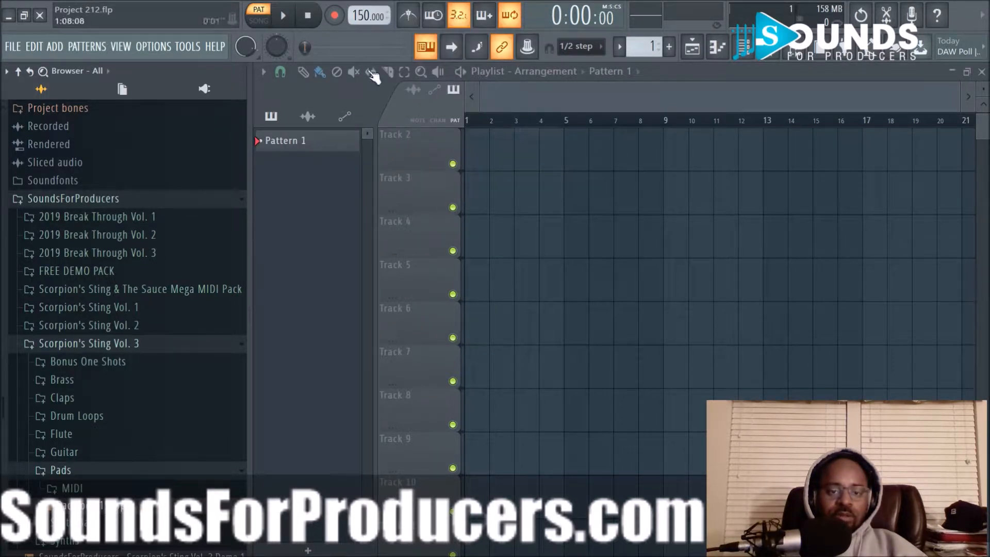
{"action": "scroll", "coordinate": [362, 17], "scroll_direction": "up", "scroll_amount": 4}
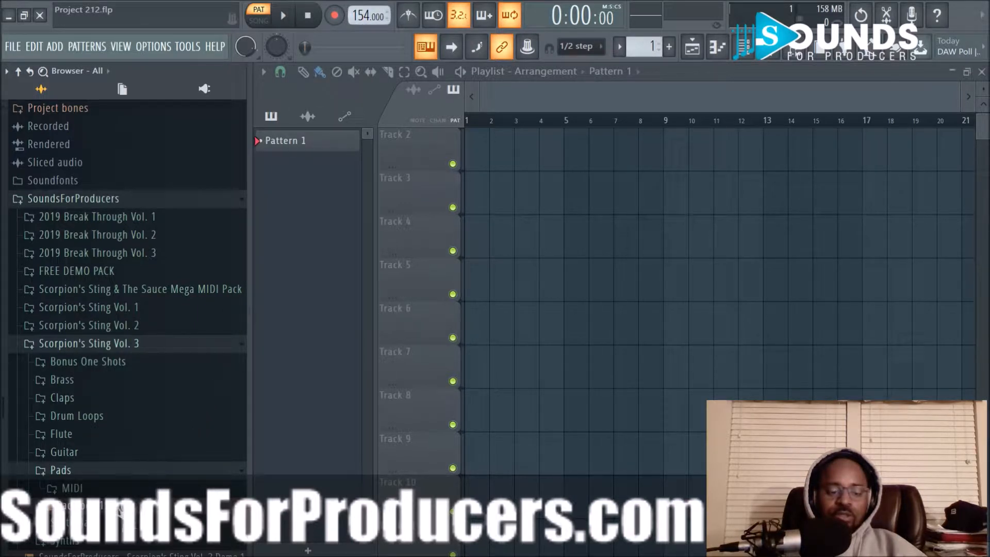
Place Pad Loop 154bpm at the start of Track 1 and play it back in song mode
{"action": "left_click_drag", "start_coordinate": [77, 506], "coordinate": [420, 159]}
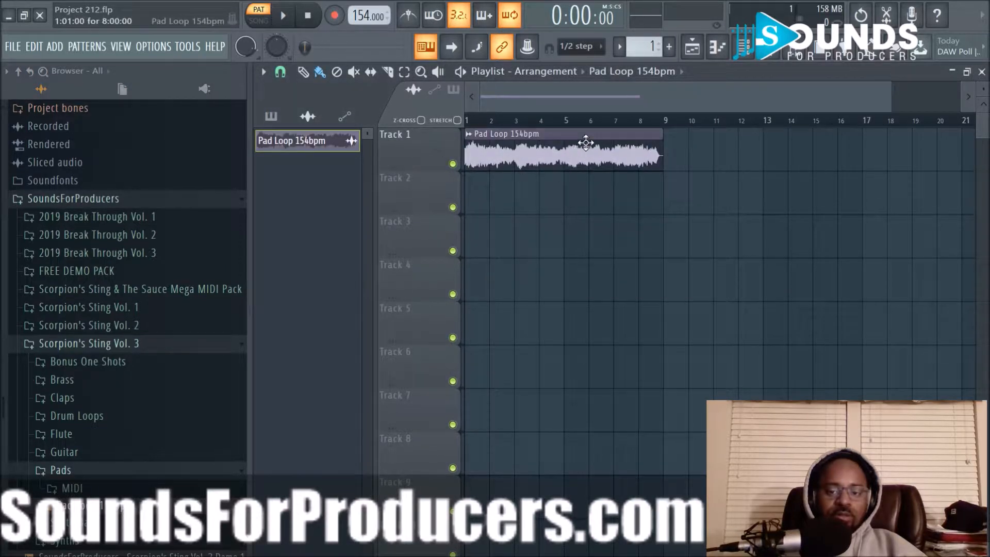
{"action": "left_click", "coordinate": [258, 20]}
{"action": "left_click", "coordinate": [283, 16]}
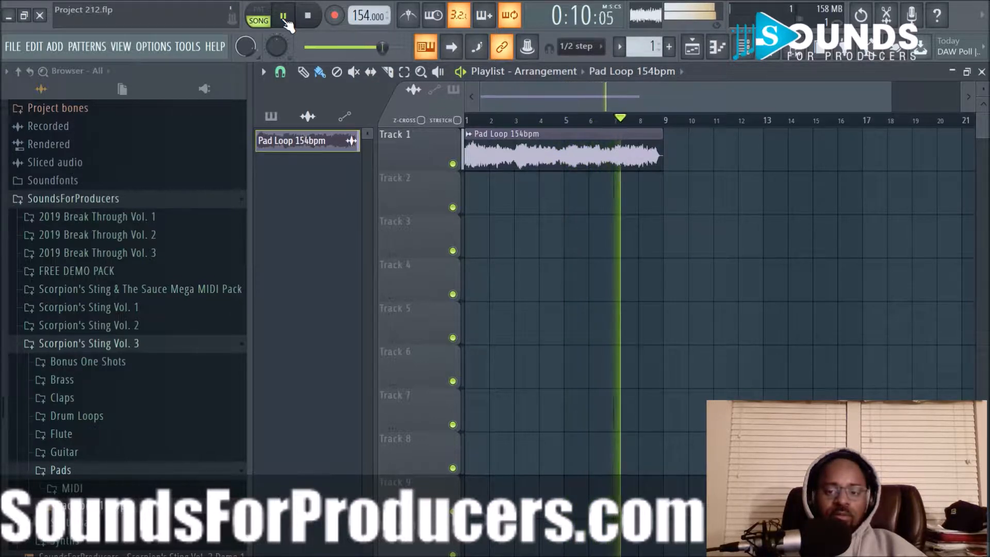
{"action": "left_click", "coordinate": [316, 23]}
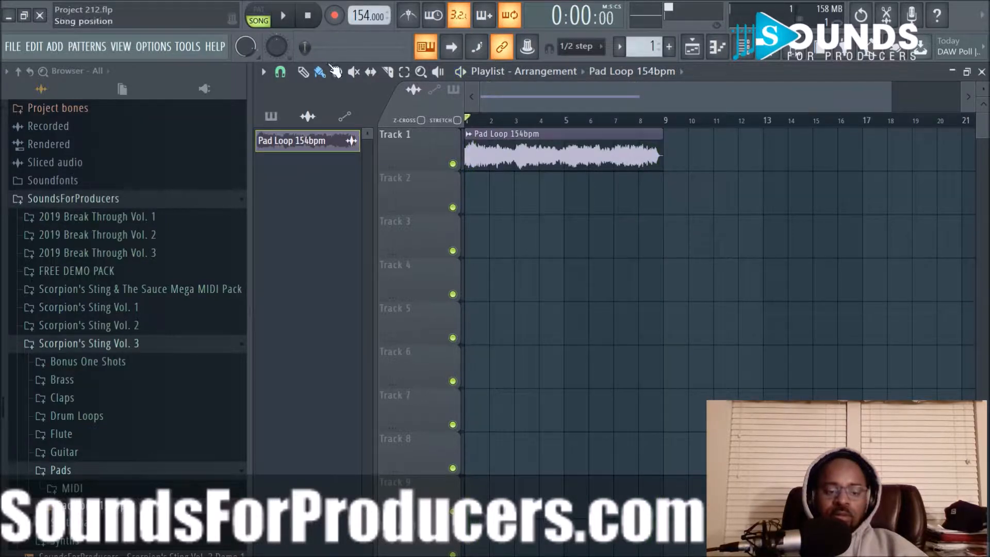
Remove the Pad Loop 154bpm clip from Track 1 and try to delete its audio clip from the project
{"action": "right_click", "coordinate": [477, 163]}
{"action": "right_click", "coordinate": [323, 143]}
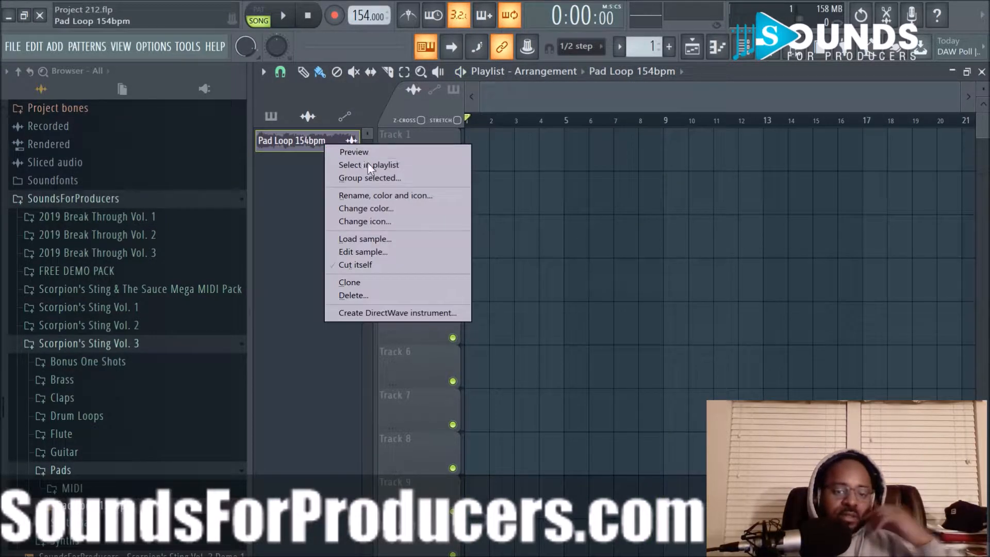
{"action": "left_click", "coordinate": [380, 295]}
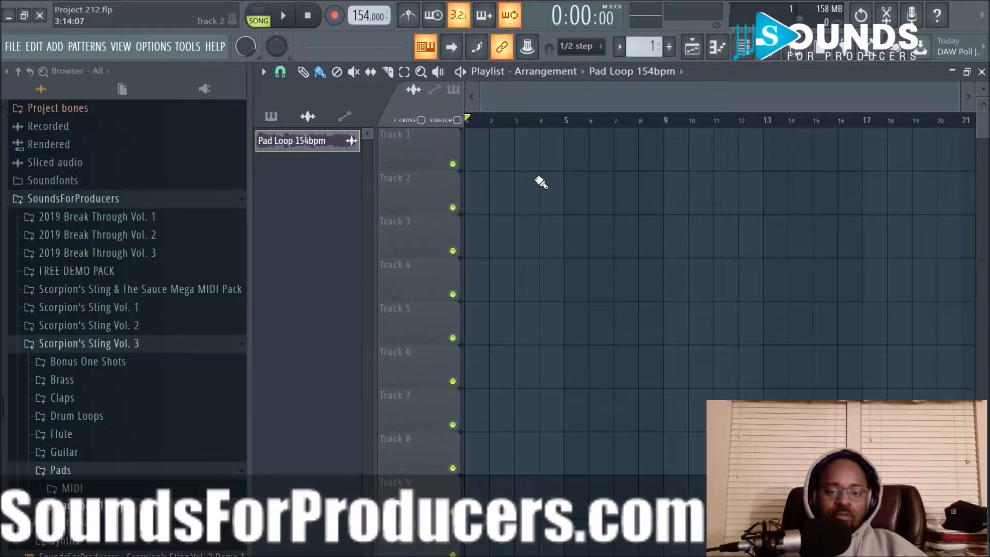
{"action": "right_click", "coordinate": [348, 135]}
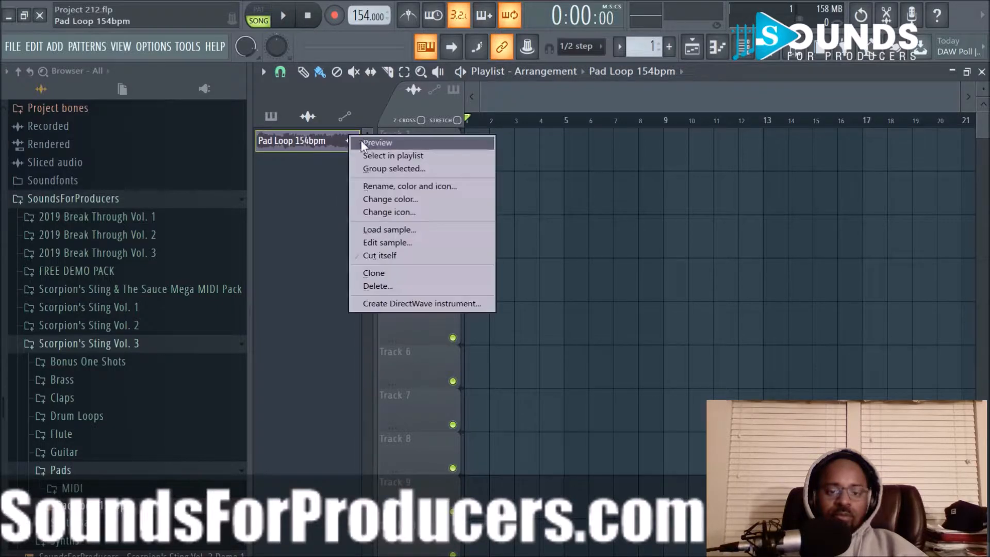
{"action": "left_click", "coordinate": [386, 287]}
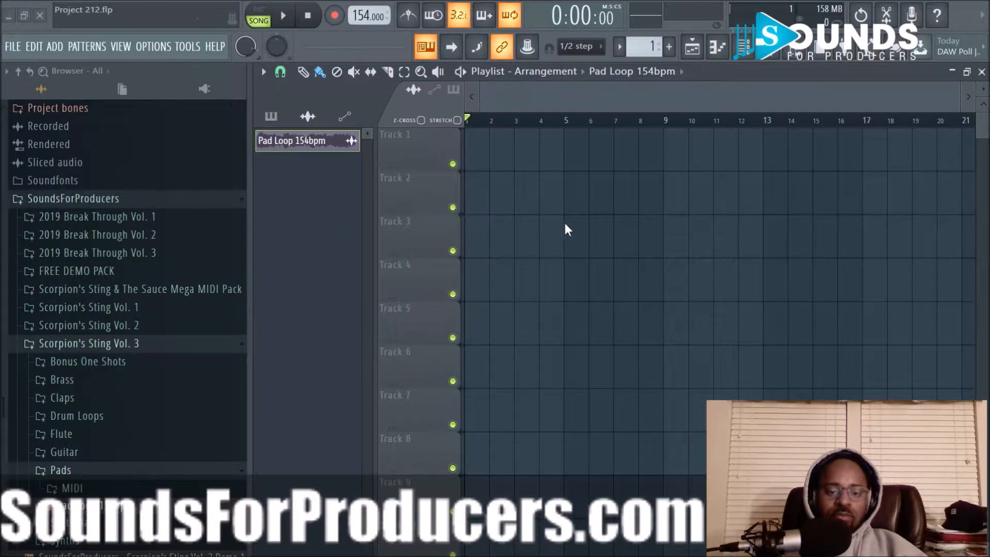
Try to delete the Pad Loop 154bpm channel from the channel rack
{"action": "left_click", "coordinate": [270, 118]}
{"action": "left_click", "coordinate": [304, 117]}
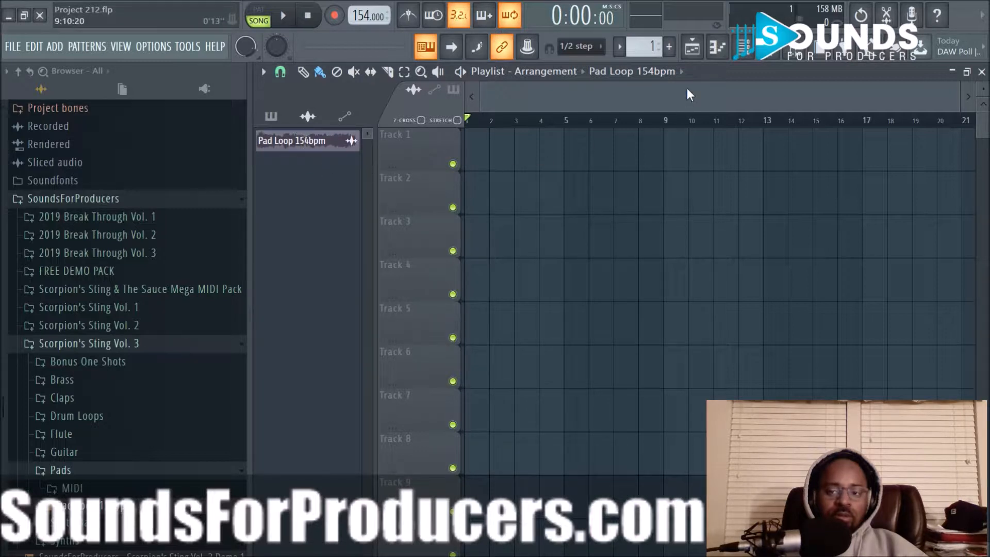
{"action": "left_click", "coordinate": [717, 46]}
{"action": "right_click", "coordinate": [461, 264]}
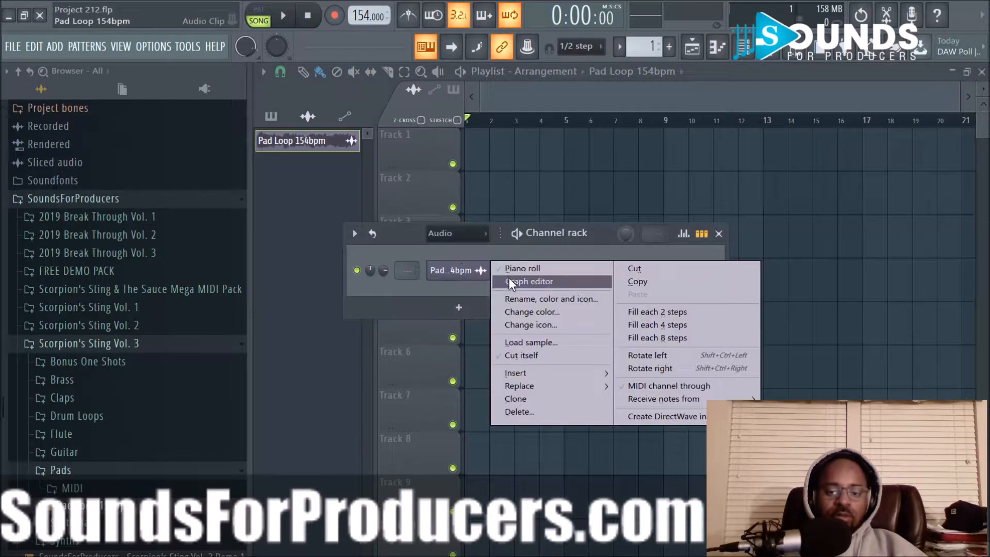
{"action": "left_click", "coordinate": [531, 411]}
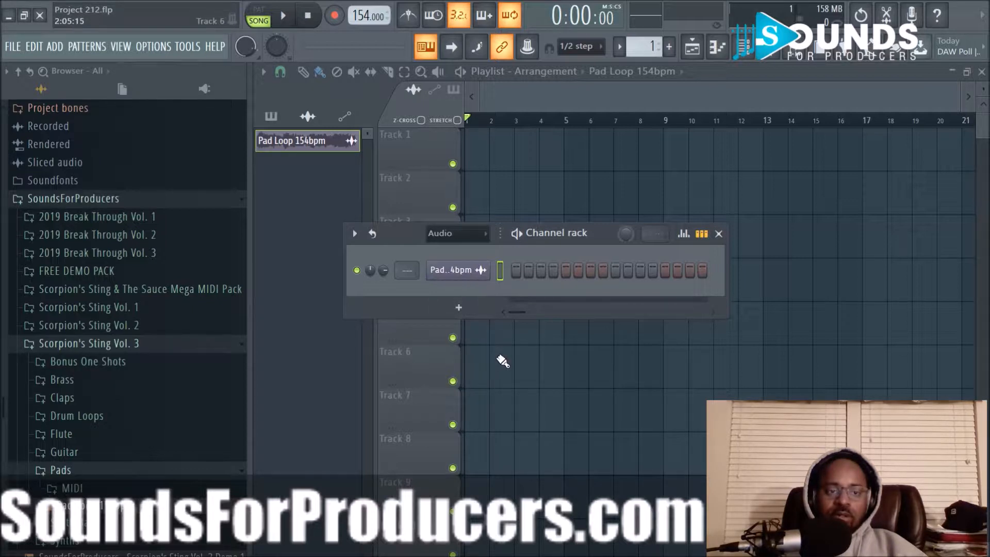
{"action": "left_click", "coordinate": [718, 234]}
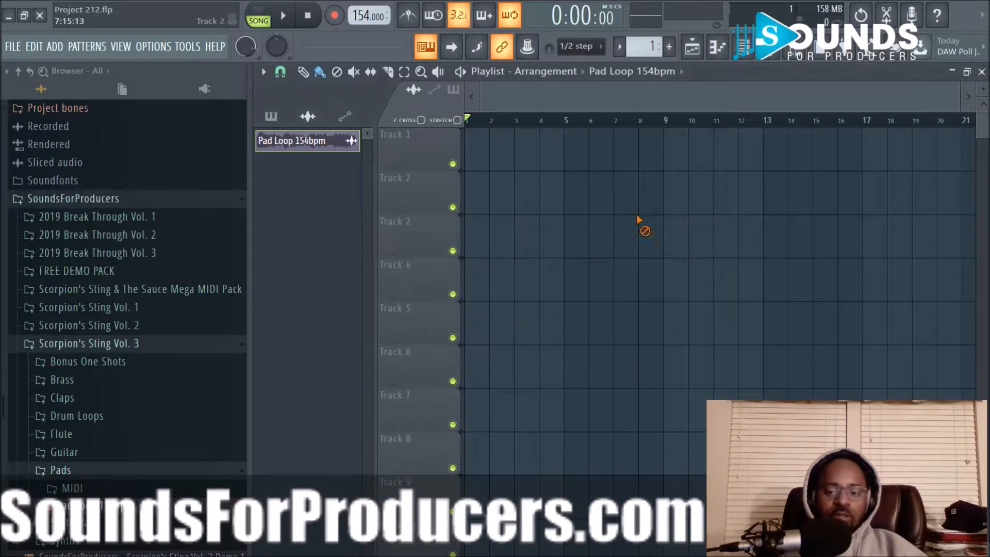
Preview Synth Loop 1 154bpm and Synth Loop 2 154bpm in the pack's Synths folder and check the Synth Bass folder
{"action": "left_click", "coordinate": [102, 476]}
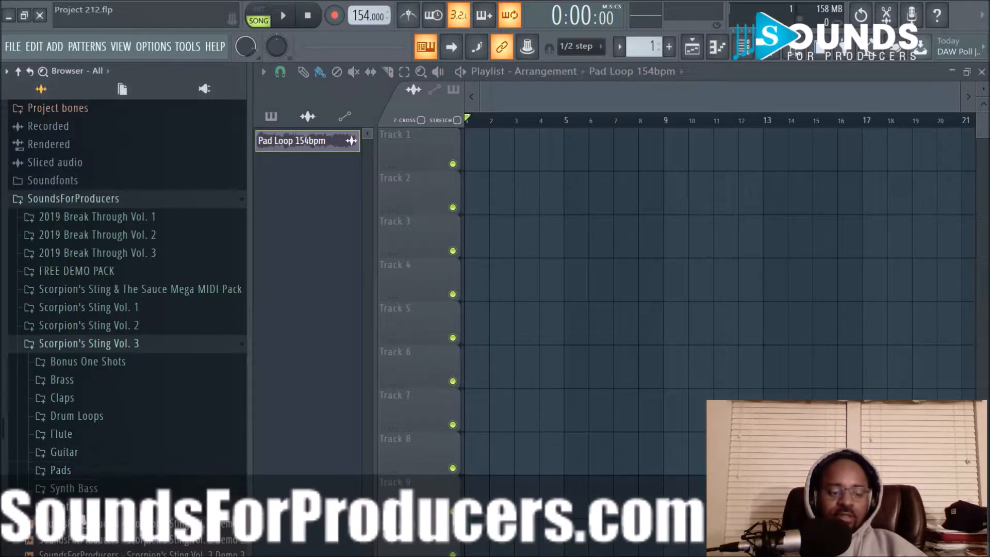
{"action": "scroll", "coordinate": [103, 487], "scroll_direction": "down", "scroll_amount": 2}
{"action": "left_click", "coordinate": [137, 436]}
{"action": "left_click", "coordinate": [126, 437]}
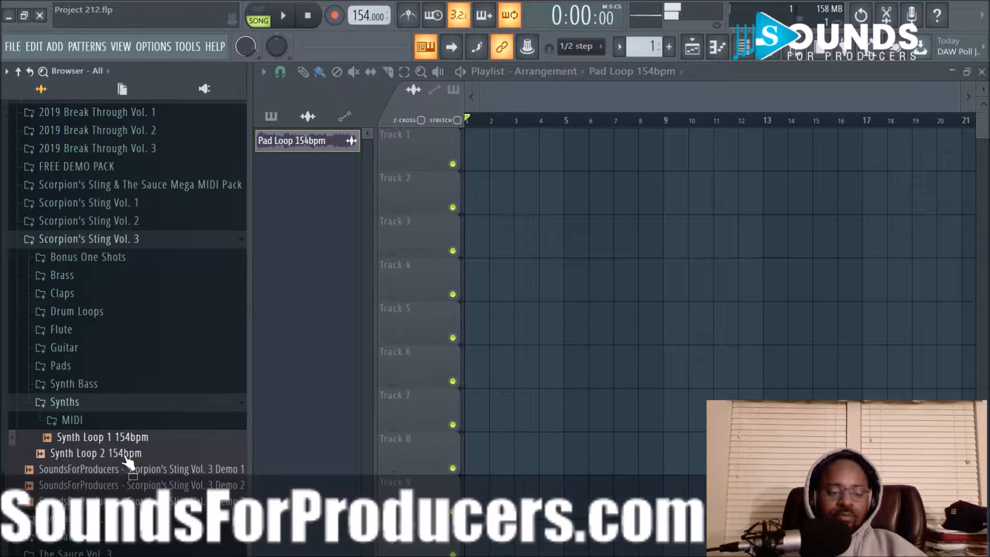
{"action": "left_click", "coordinate": [128, 453]}
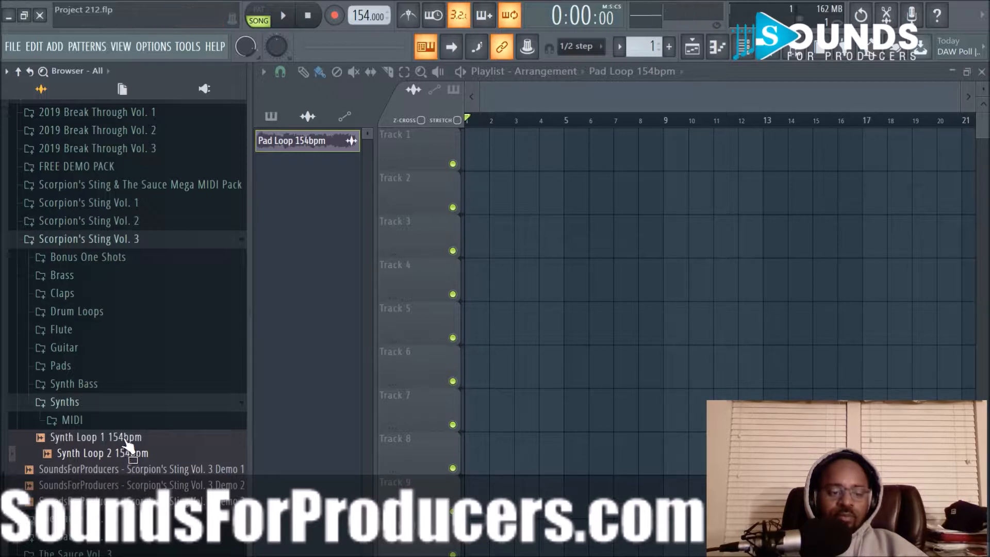
{"action": "left_click", "coordinate": [124, 401]}
{"action": "left_click", "coordinate": [119, 386]}
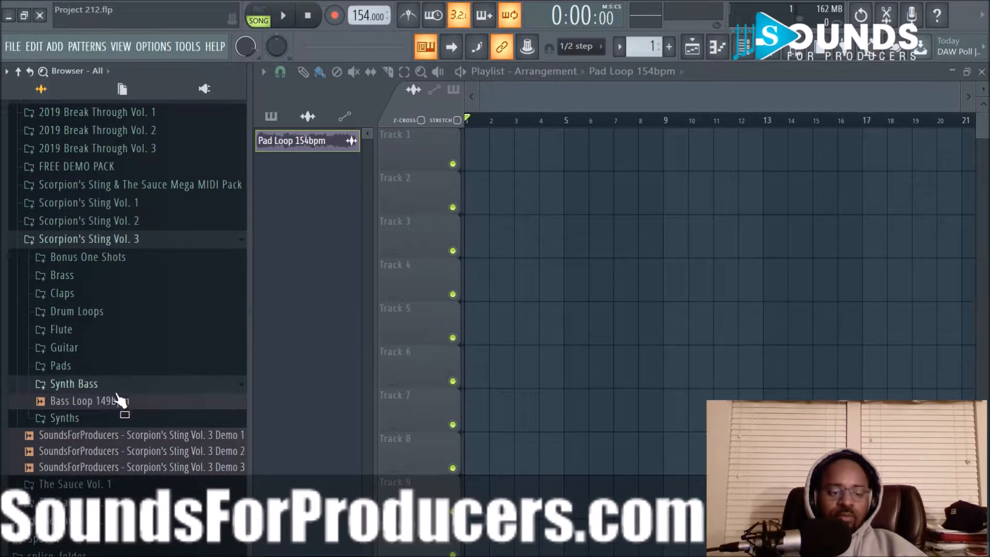
{"action": "left_click", "coordinate": [117, 387]}
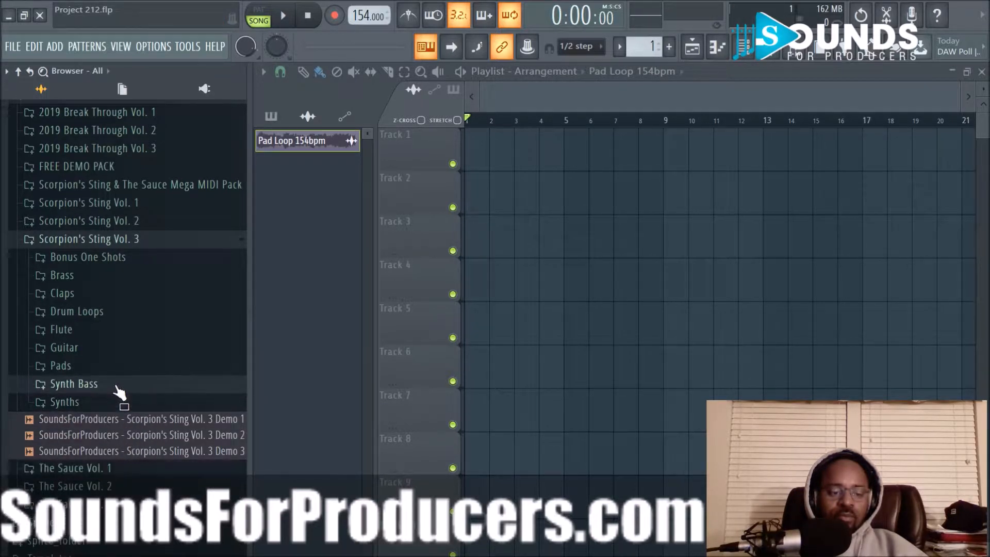
Preview Flute Loop 108bpm from the pack's Flute folder and place it at the start of Track 1
{"action": "left_click", "coordinate": [97, 333]}
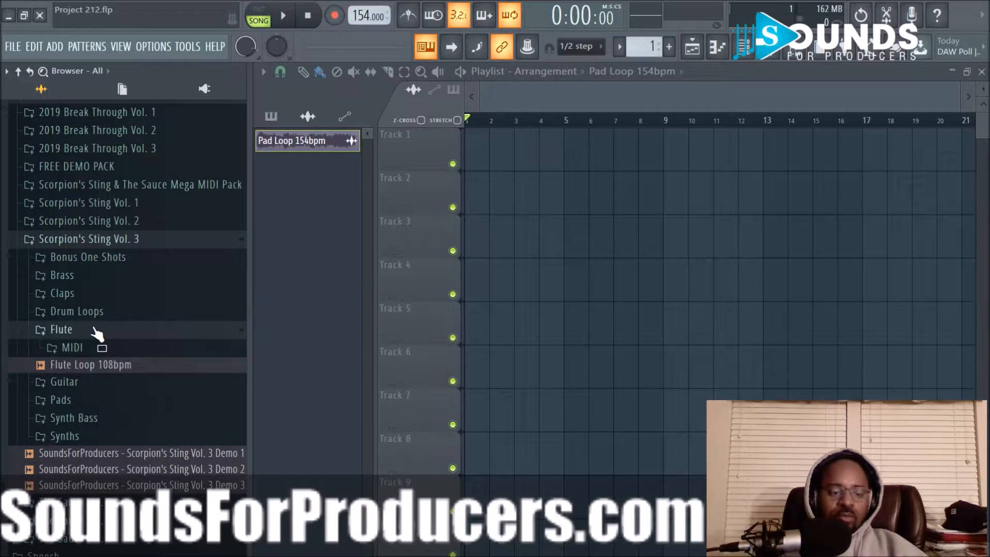
{"action": "left_click", "coordinate": [96, 367]}
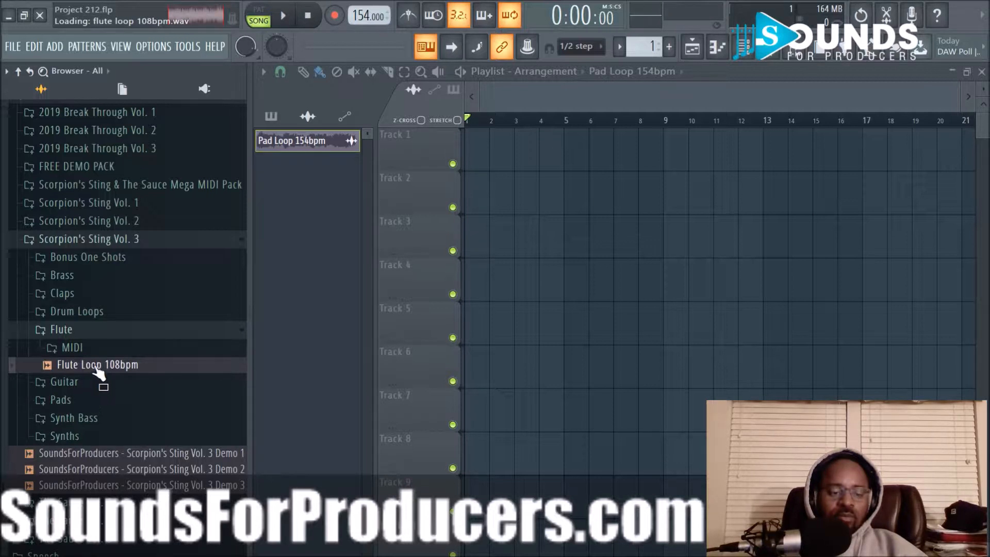
{"action": "left_click_drag", "start_coordinate": [98, 368], "coordinate": [545, 133]}
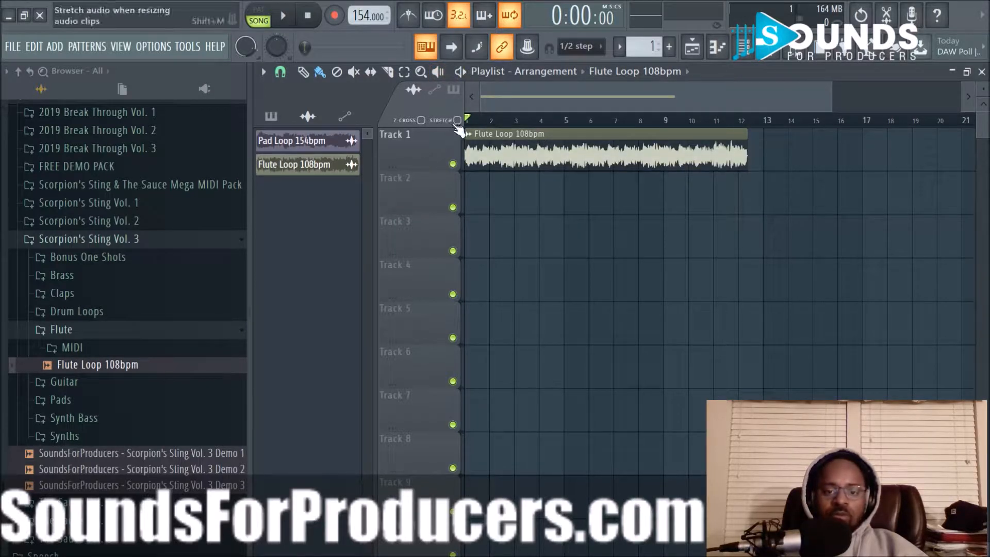
Enable stretching for resized audio clips and stretch the Flute Loop 108bpm clip on Track 1 until it ends at bar 13
{"action": "scroll", "coordinate": [542, 110], "scroll_direction": "up", "scroll_amount": 3}
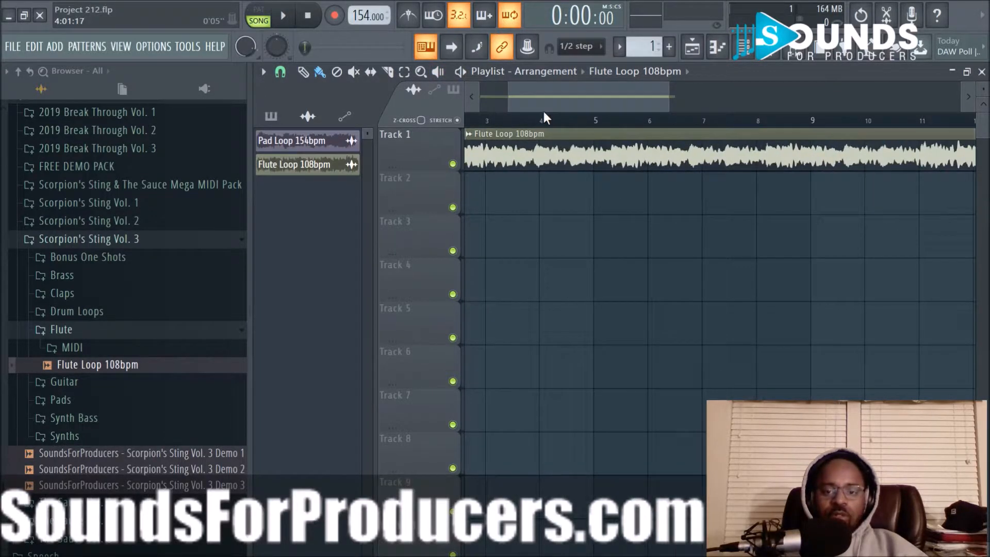
{"action": "scroll", "coordinate": [526, 125], "scroll_direction": "down", "scroll_amount": 4}
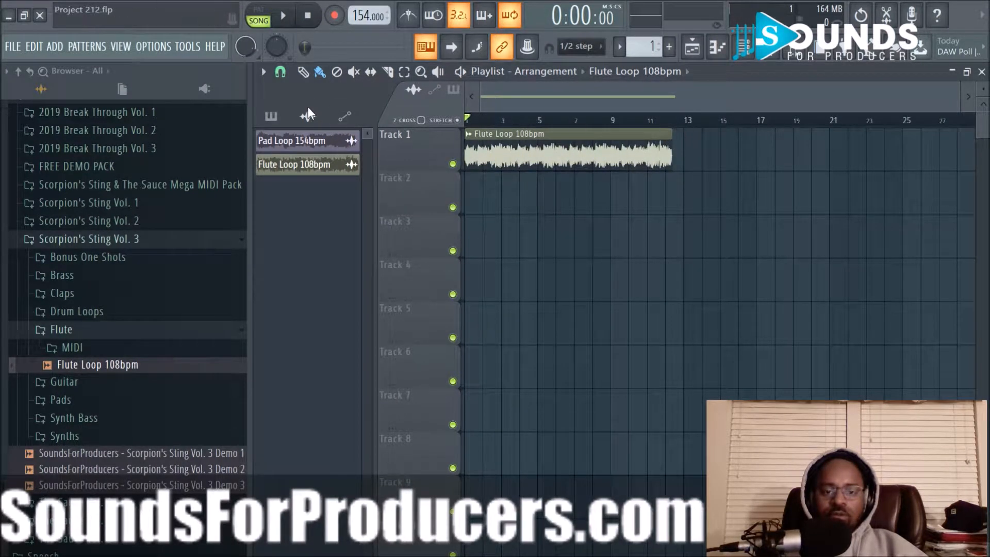
{"action": "left_click", "coordinate": [280, 72]}
{"action": "left_click", "coordinate": [314, 140]}
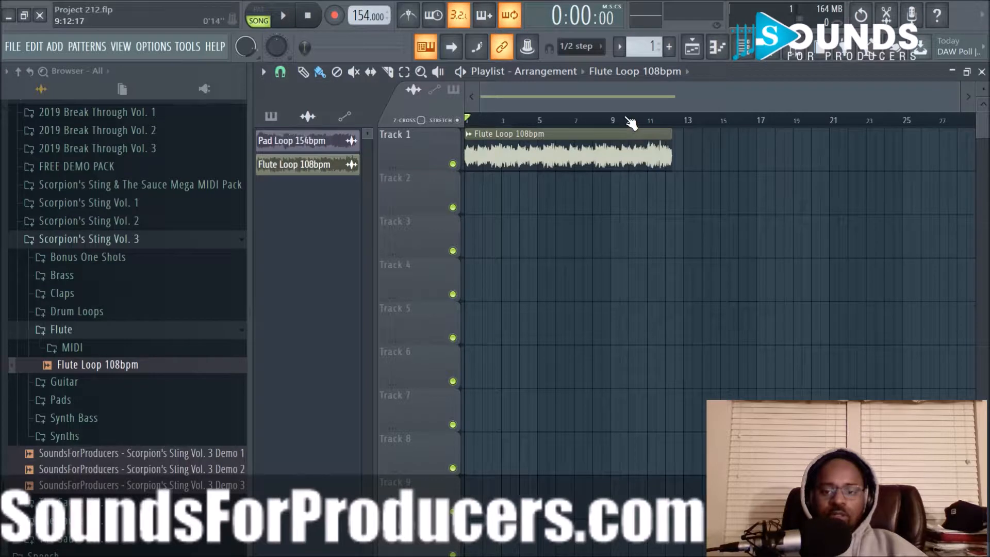
{"action": "scroll", "coordinate": [630, 126], "scroll_direction": "up", "scroll_amount": 2}
{"action": "left_click_drag", "start_coordinate": [733, 148], "coordinate": [752, 154]}
{"action": "scroll", "coordinate": [753, 125], "scroll_direction": "up", "scroll_amount": 3}
{"action": "scroll", "coordinate": [756, 124], "scroll_direction": "up", "scroll_amount": 2}
{"action": "left_click_drag", "start_coordinate": [787, 145], "coordinate": [785, 145]}
{"action": "scroll", "coordinate": [790, 122], "scroll_direction": "up", "scroll_amount": 1}
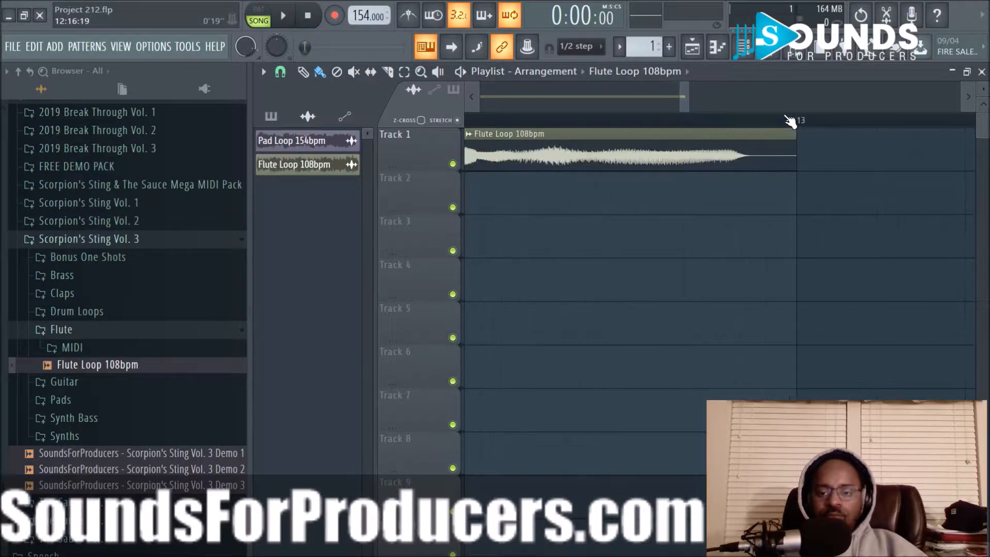
{"action": "scroll", "coordinate": [790, 122], "scroll_direction": "down", "scroll_amount": 7}
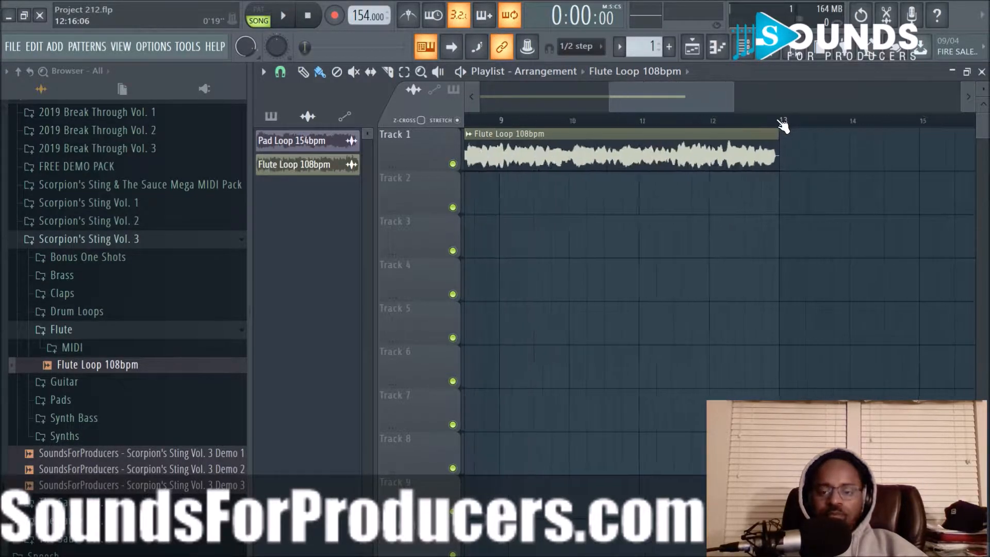
Play back the stretched flute loop and stop playback
{"action": "key", "text": "space"}
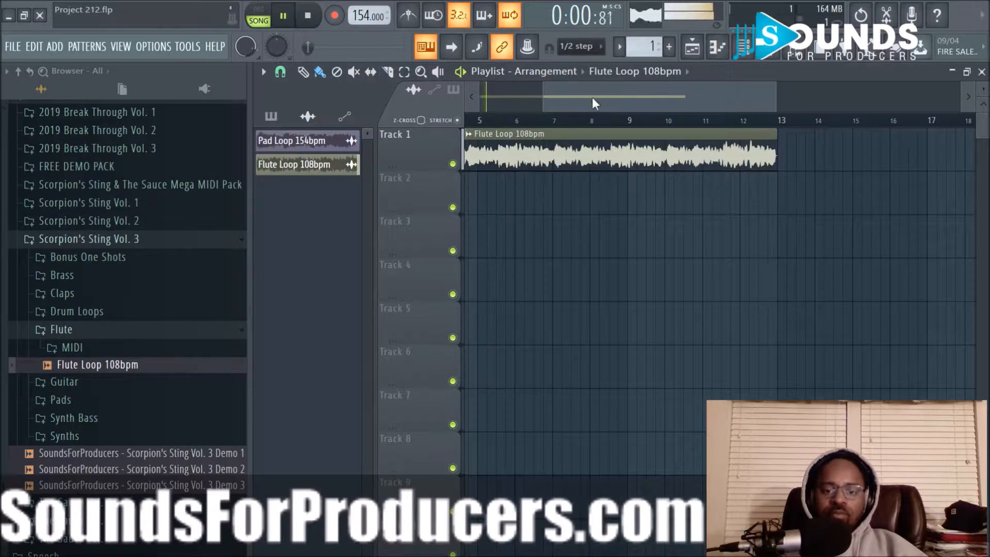
{"action": "scroll", "coordinate": [520, 128], "scroll_direction": "down", "scroll_amount": 3}
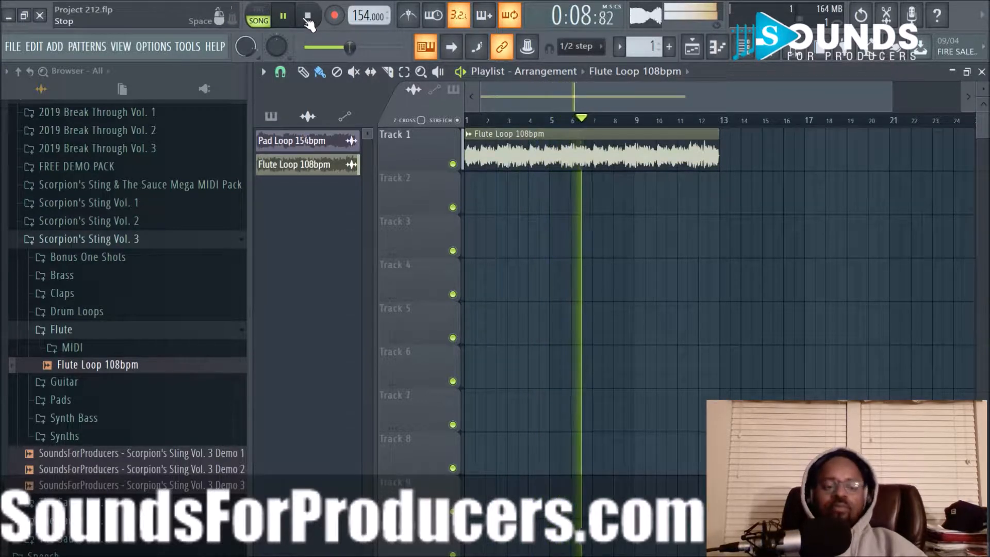
{"action": "key", "text": "space"}
Set the Flute Loop 108bpm channel's time-stretching mode to Stretch and play back the loop
{"action": "left_click", "coordinate": [743, 49]}
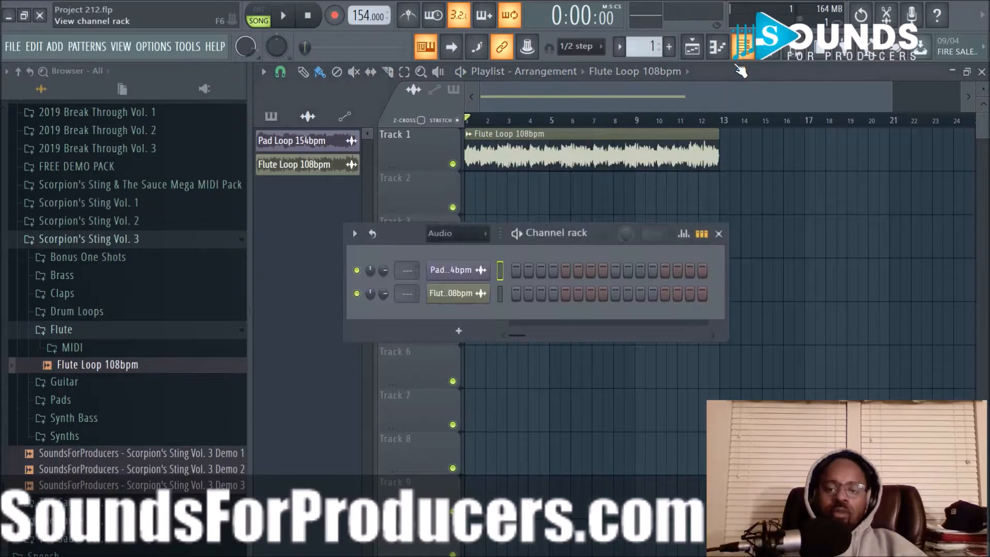
{"action": "left_click", "coordinate": [487, 298]}
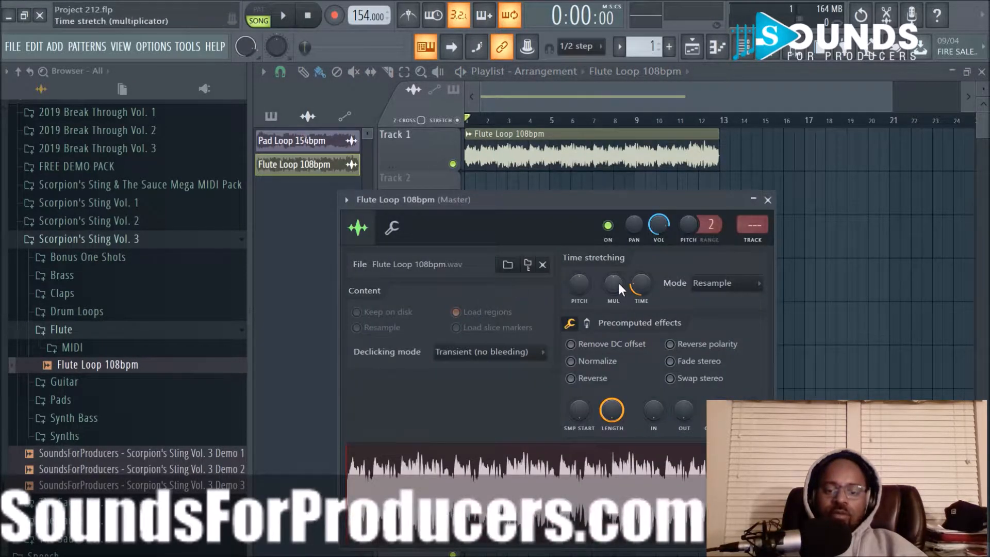
{"action": "left_click", "coordinate": [739, 290]}
{"action": "left_click", "coordinate": [722, 321]}
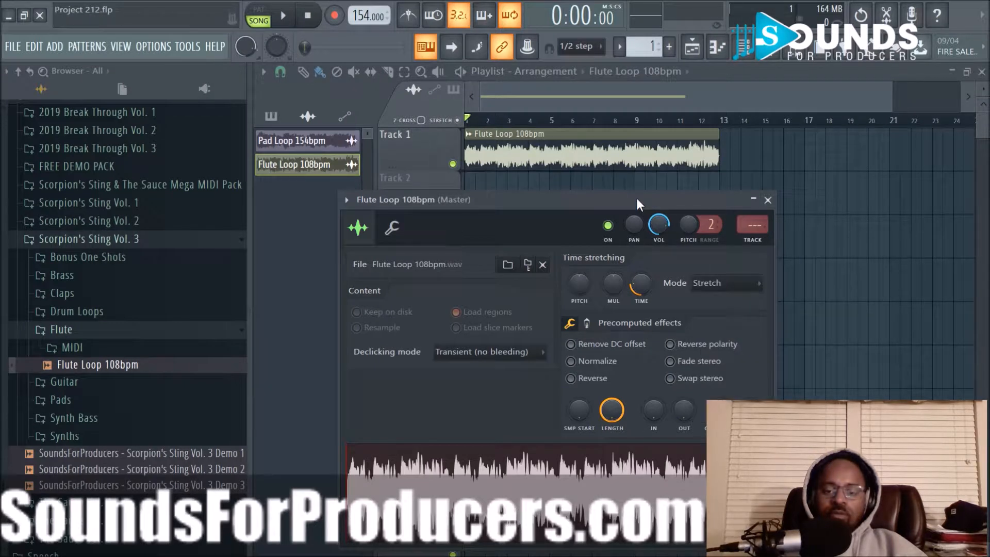
{"action": "key", "text": "space"}
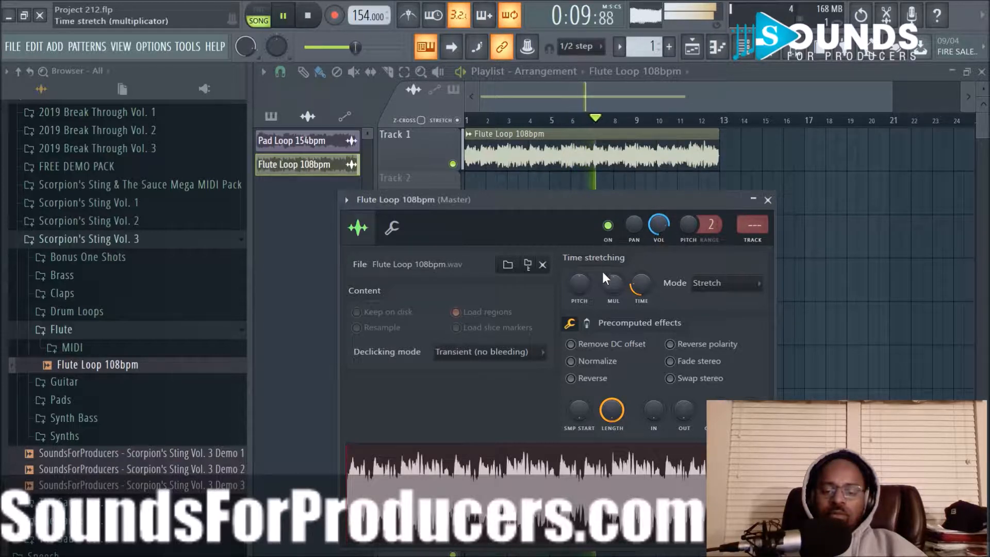
Raise the flute loop's time-stretching pitch to +300 cents and then higher, auditioning each setting before closing the channel settings
{"action": "key", "text": "space"}
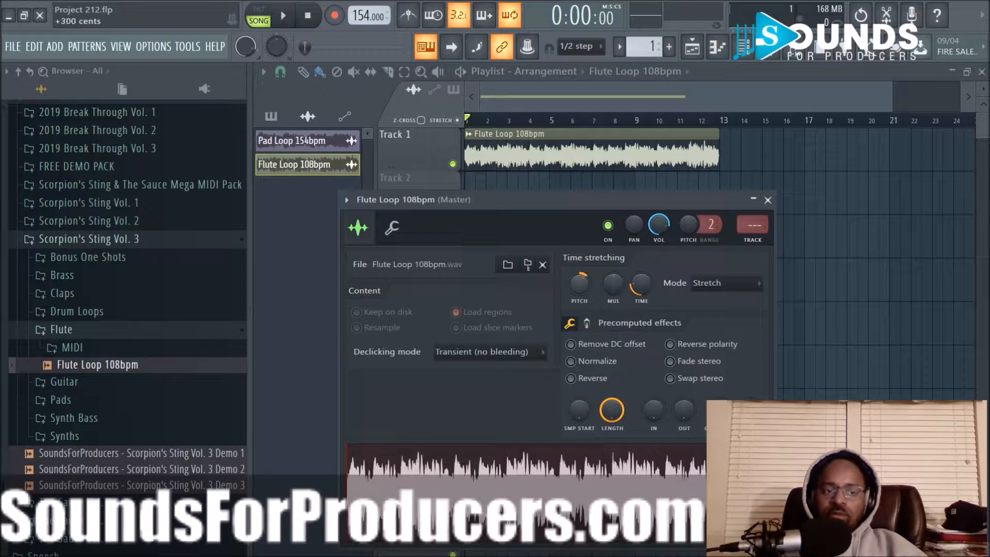
{"action": "key", "text": "space"}
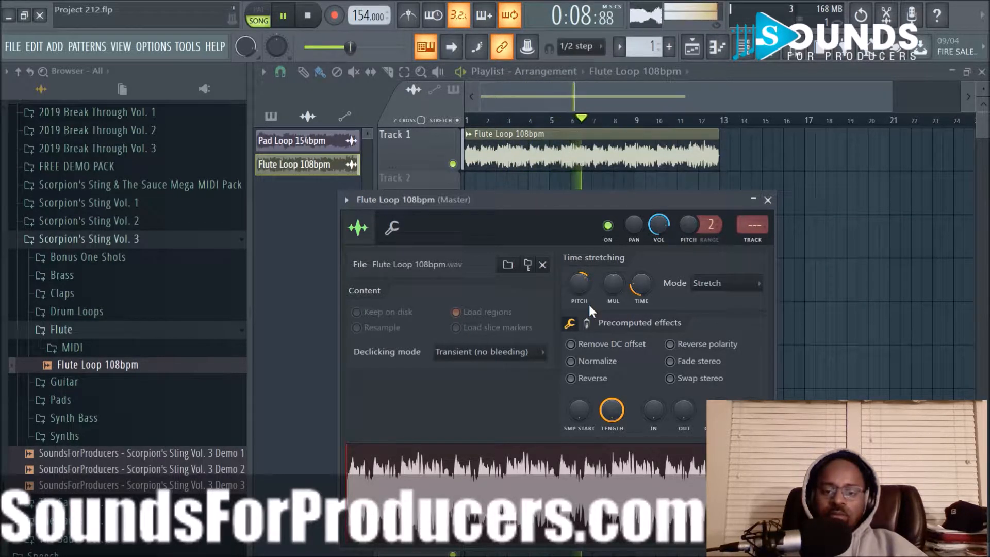
{"action": "key", "text": "space"}
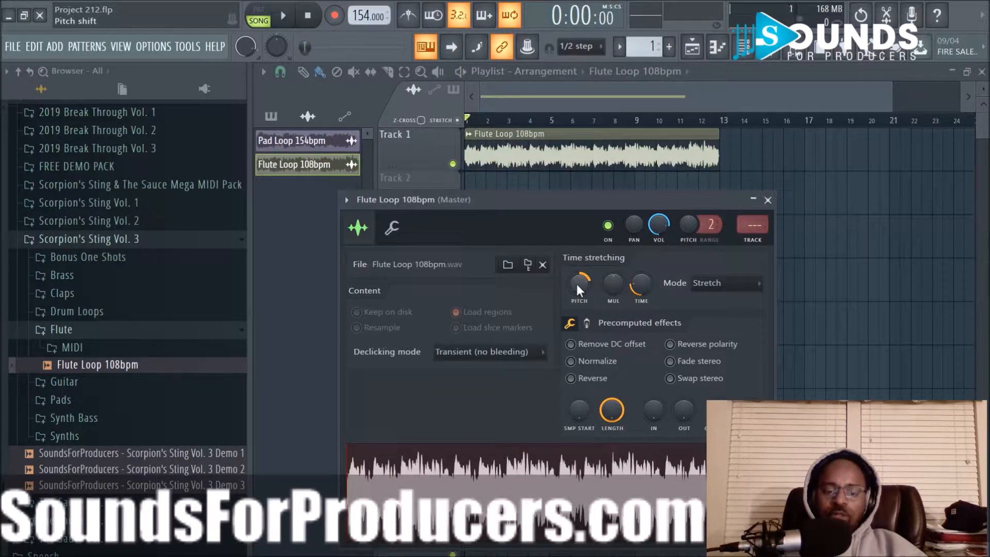
{"action": "key", "text": "space"}
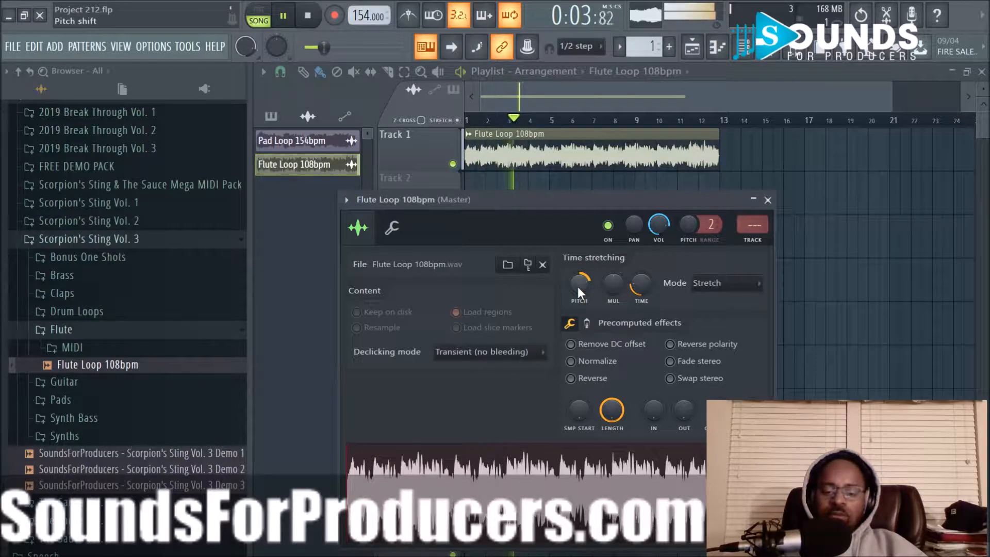
{"action": "key", "text": "space"}
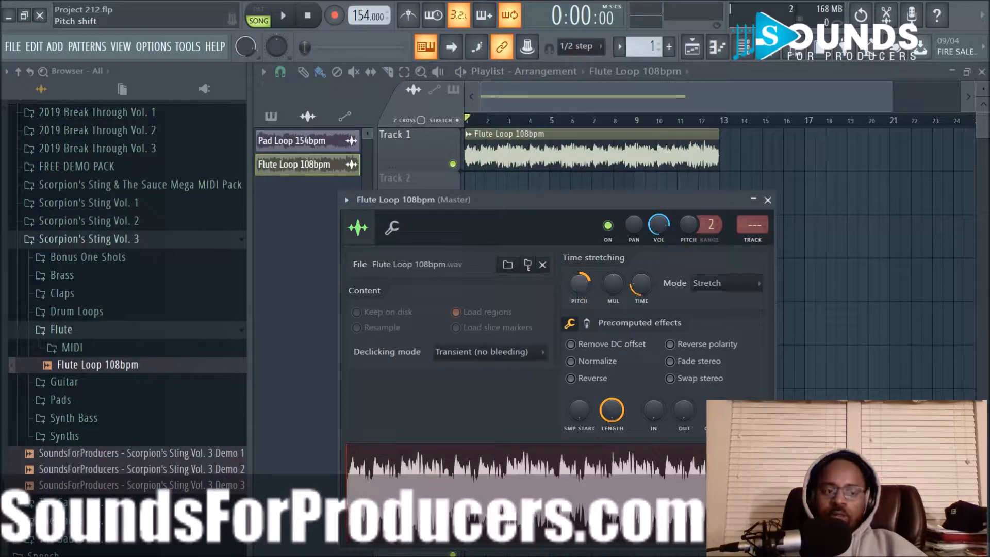
{"action": "left_click", "coordinate": [770, 202]}
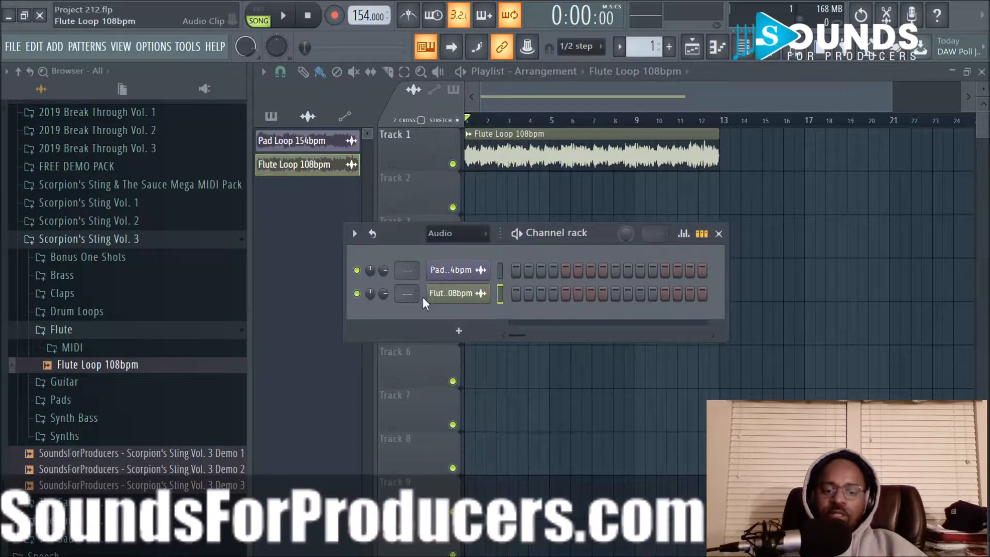
Route the Flute Loop 108bpm channel to mixer track 1 and load Fruity Parametric EQ 2 in its first effect slot
{"action": "scroll", "coordinate": [405, 294], "scroll_direction": "up", "scroll_amount": 1}
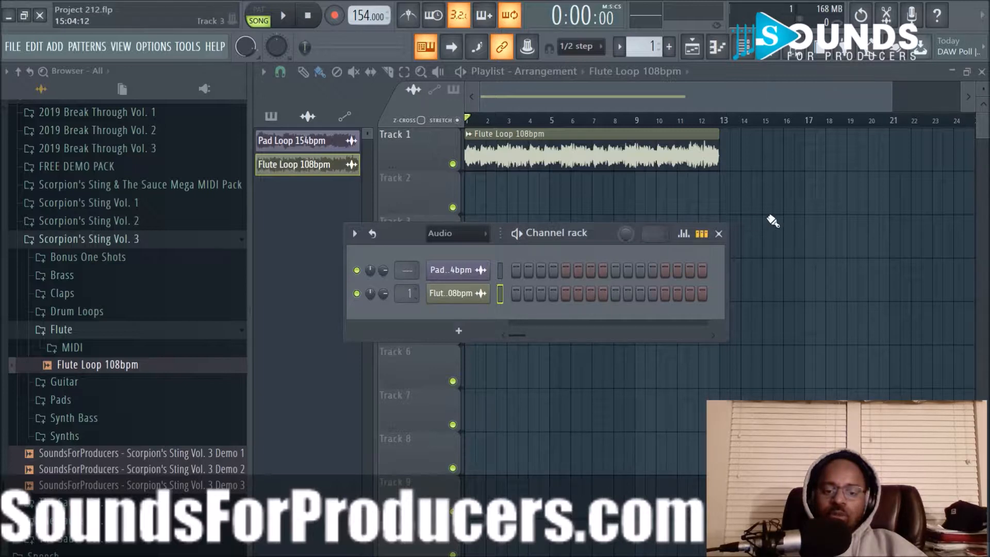
{"action": "key", "text": "F9"}
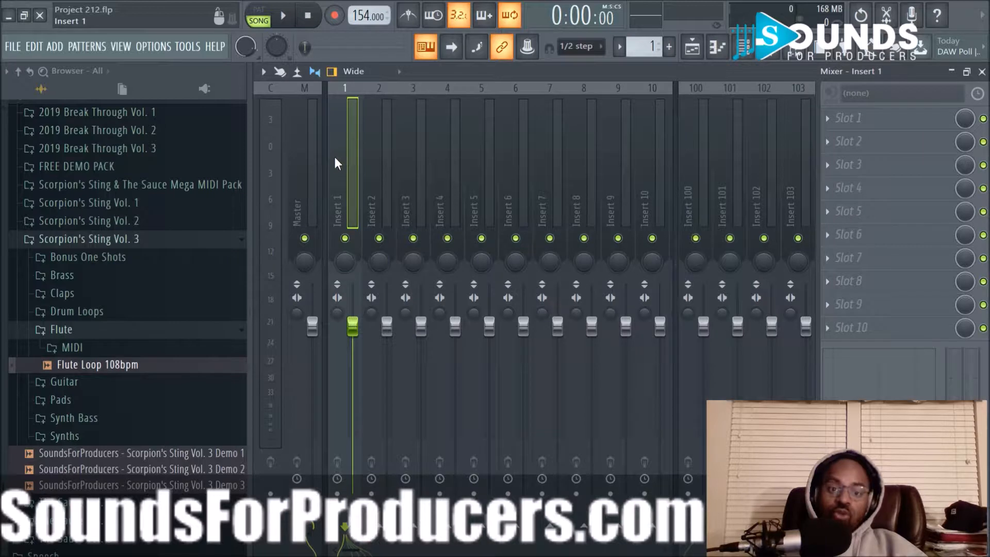
{"action": "left_click", "coordinate": [845, 118]}
{"action": "mouse_move", "coordinate": [845, 137]}
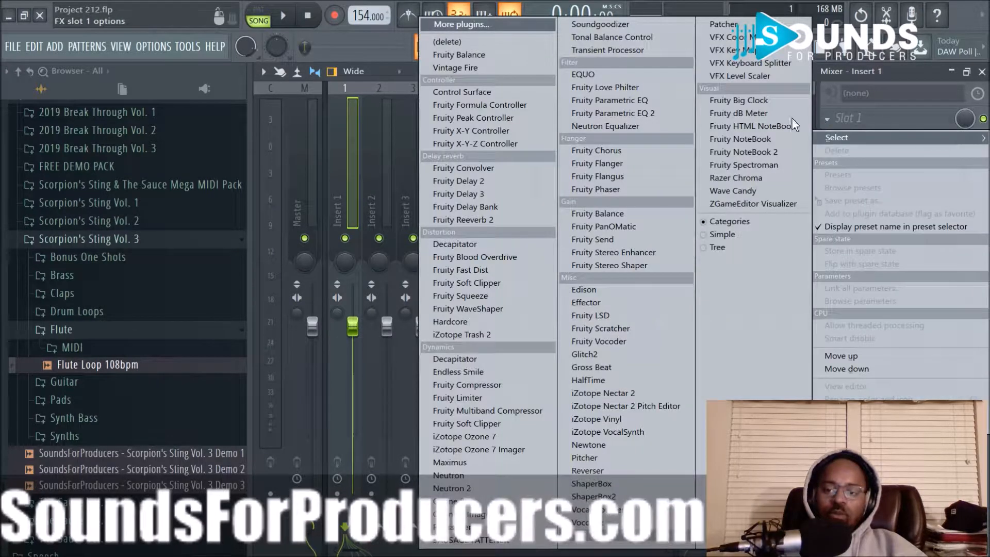
{"action": "left_click", "coordinate": [642, 112]}
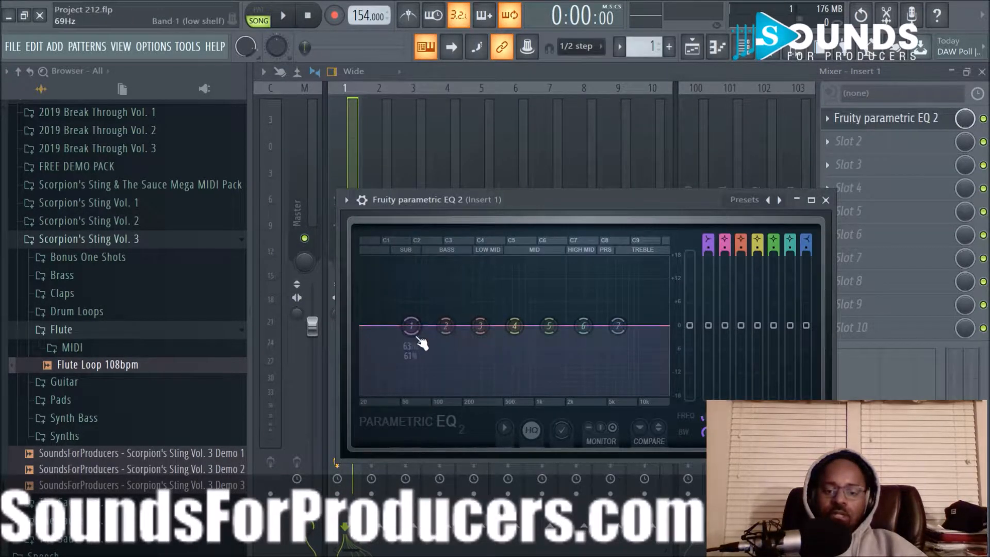
Cut the flute's lows with EQ band 1 at -18 dB, using a steeper slope and higher frequency, and slightly lower the Insert 1 fader
{"action": "left_click_drag", "start_coordinate": [412, 330], "coordinate": [487, 393]}
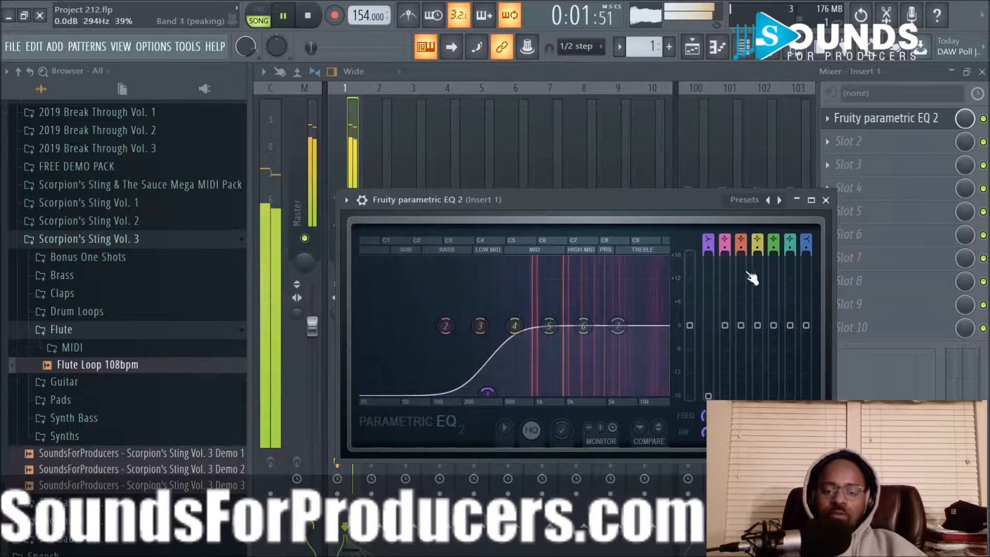
{"action": "left_click_drag", "start_coordinate": [709, 251], "coordinate": [709, 237]}
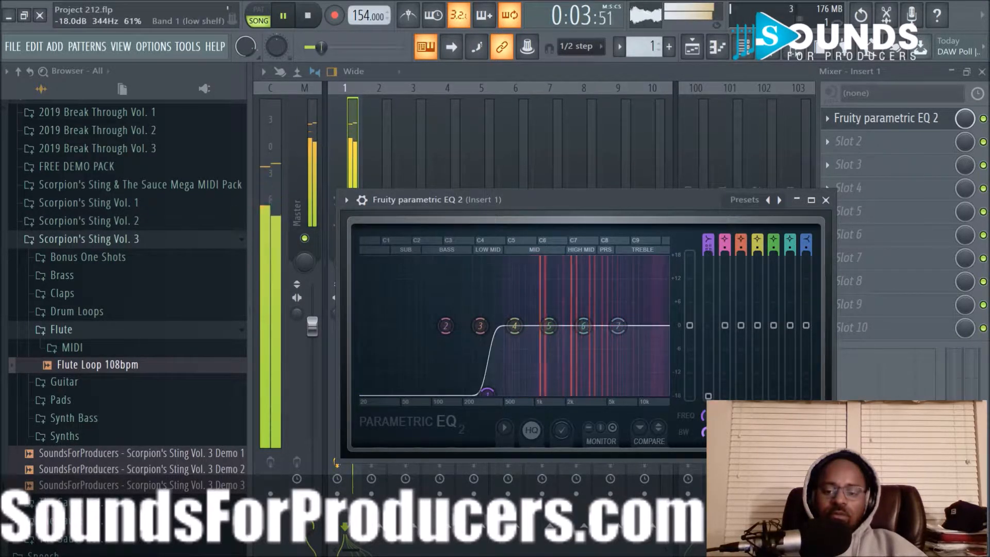
{"action": "left_click_drag", "start_coordinate": [708, 416], "coordinate": [709, 406]}
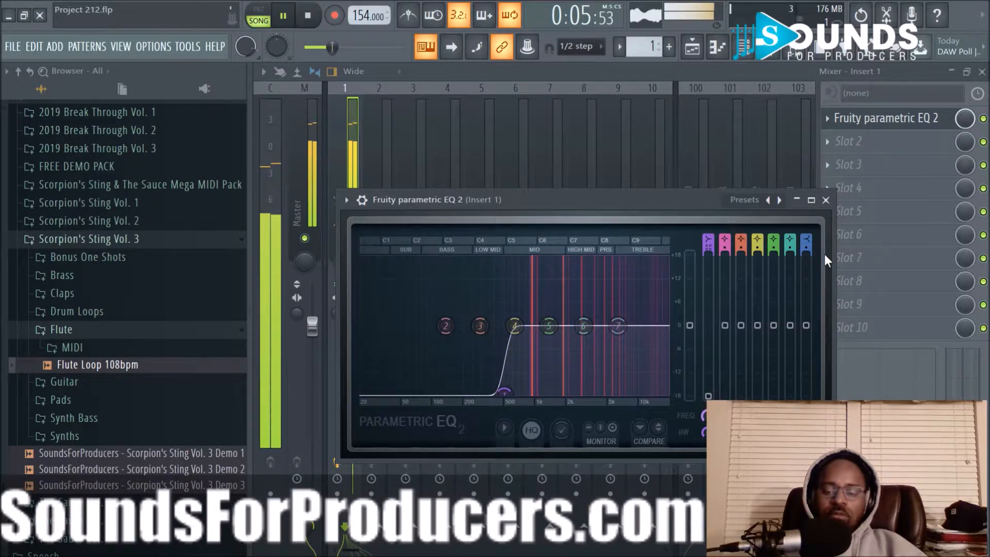
{"action": "left_click", "coordinate": [825, 200]}
{"action": "scroll", "coordinate": [361, 330], "scroll_direction": "down", "scroll_amount": 4}
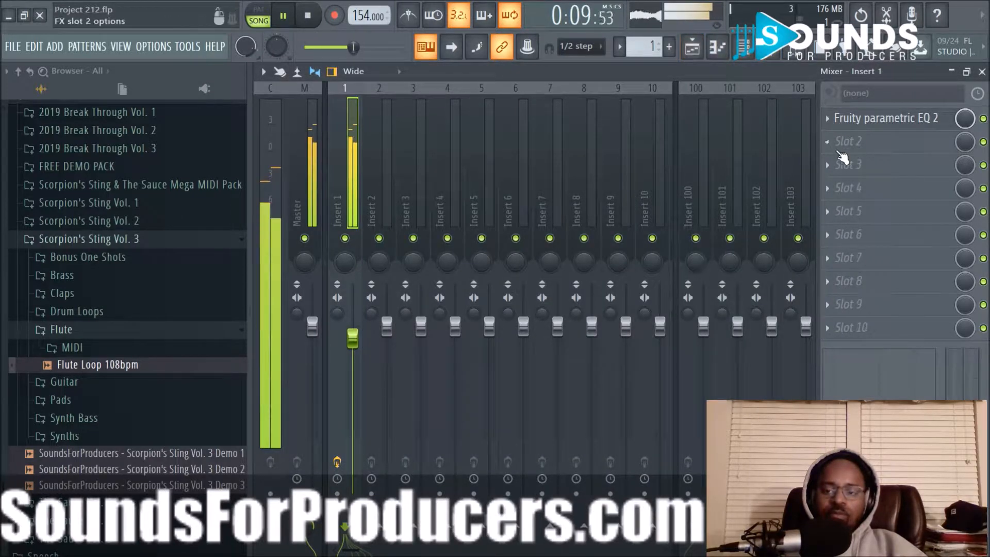
{"action": "key", "text": "space"}
Load HalfTime into the second effect slot of Insert 1 and start playback
{"action": "left_click", "coordinate": [829, 146]}
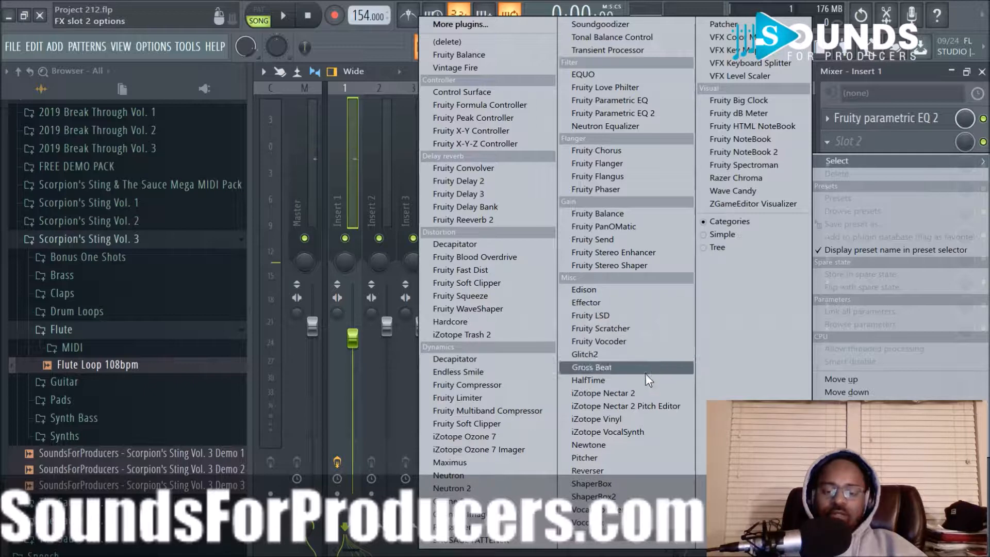
{"action": "left_click", "coordinate": [613, 380]}
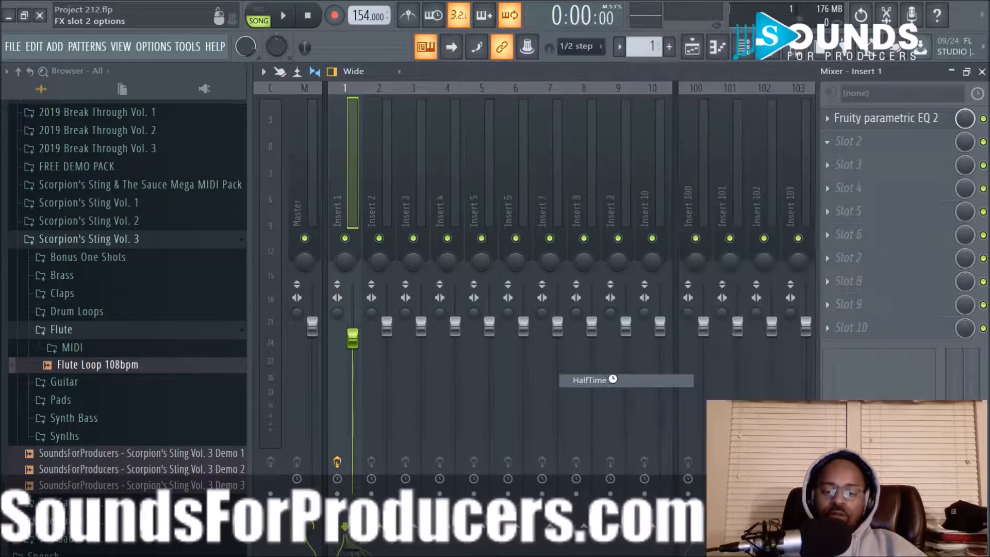
{"action": "key", "text": "space"}
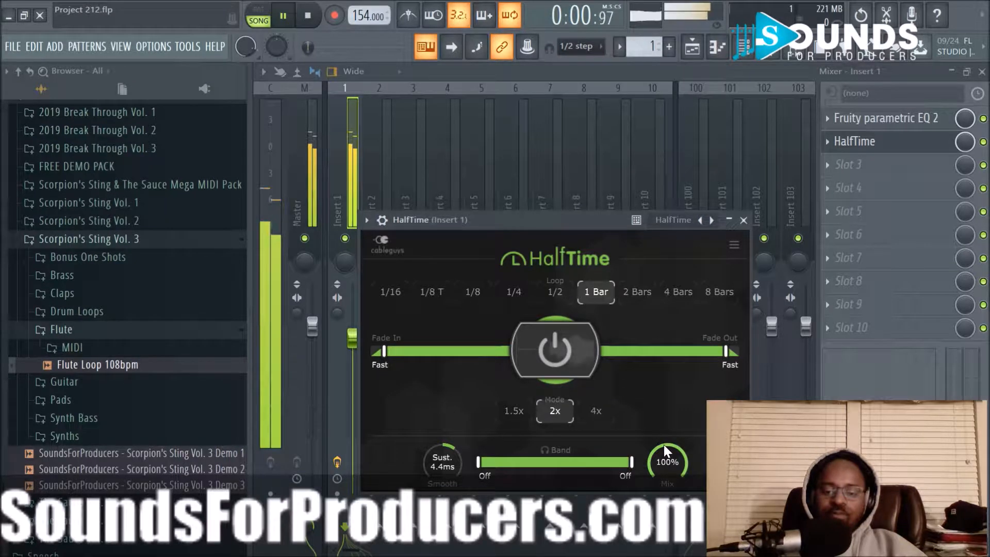
Try HalfTime loop lengths of 1/2, 1 Bar and 2 Bars during playback
{"action": "left_click", "coordinate": [557, 301]}
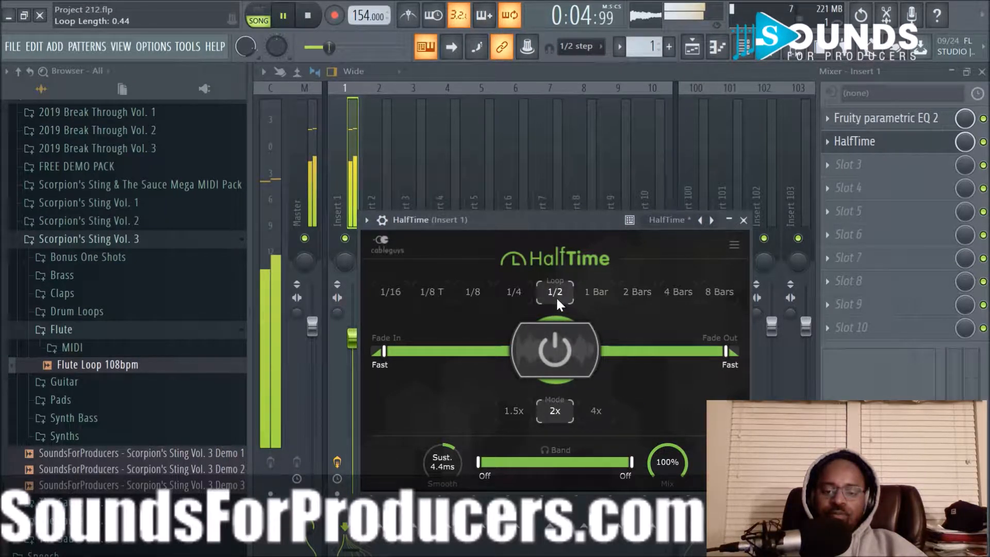
{"action": "left_click", "coordinate": [605, 297]}
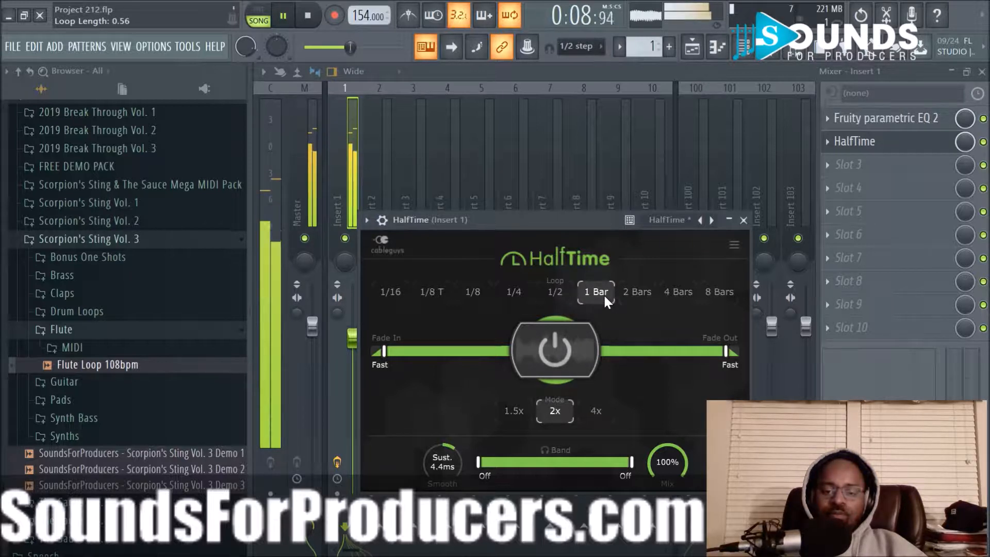
{"action": "left_click", "coordinate": [640, 291]}
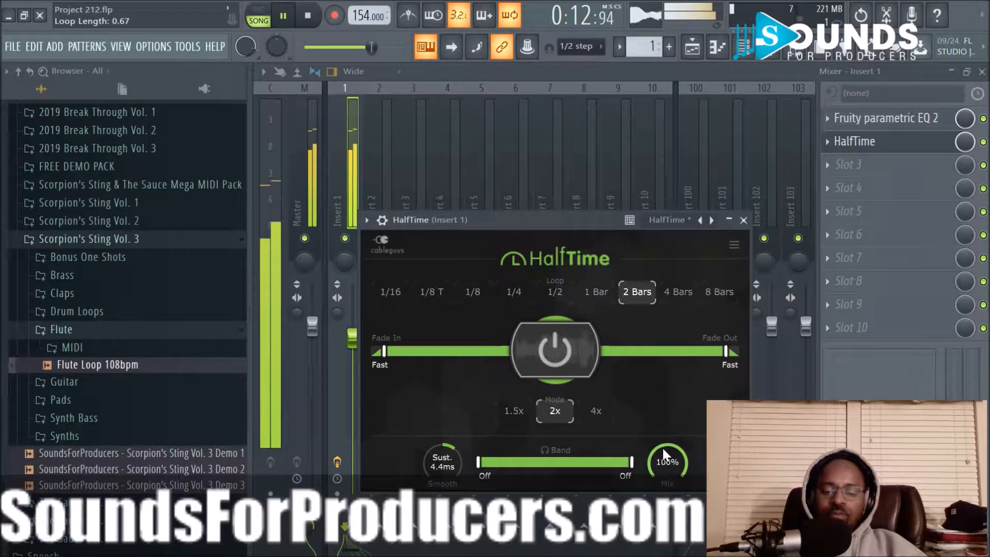
Set HalfTime's mix to 53%, loop length to 1/4 and smoothing to Swell 500 ms, then close the plugin
{"action": "left_click_drag", "start_coordinate": [664, 454], "coordinate": [664, 476]}
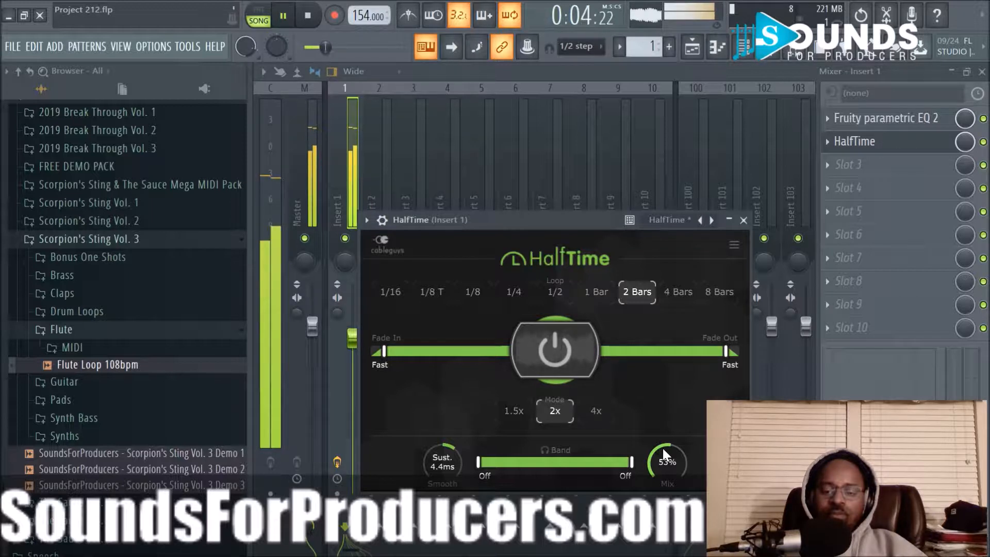
{"action": "left_click", "coordinate": [512, 289]}
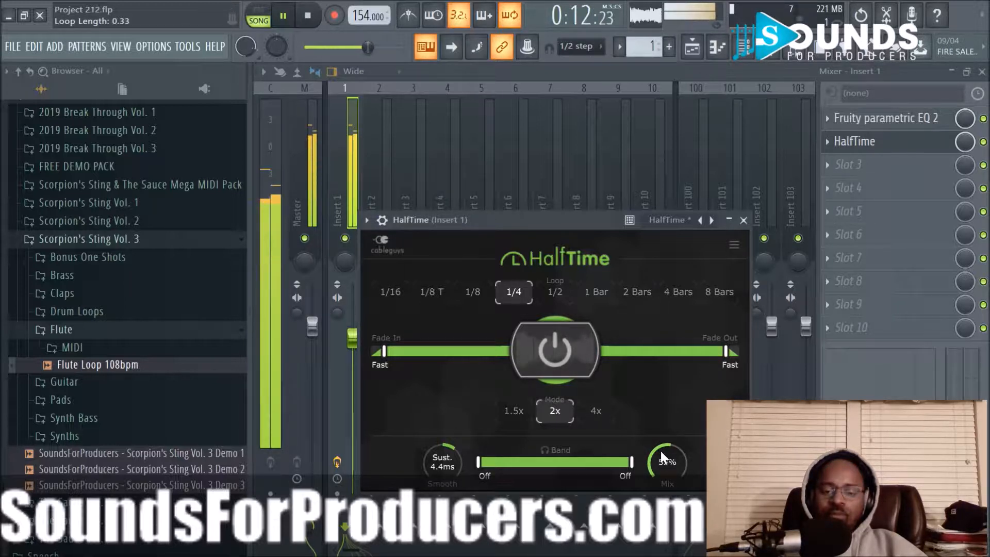
{"action": "left_click_drag", "start_coordinate": [443, 457], "coordinate": [443, 494]}
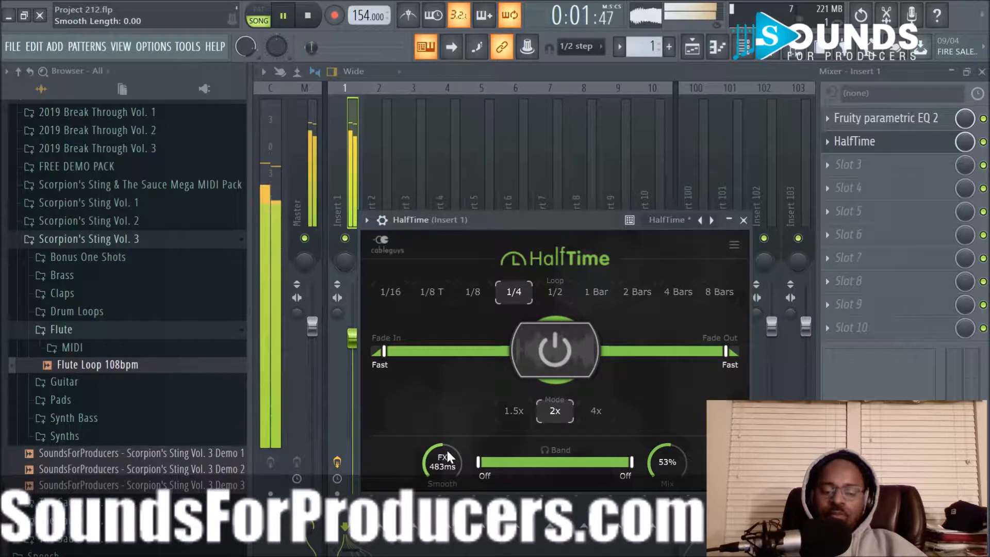
{"action": "left_click_drag", "start_coordinate": [424, 467], "coordinate": [424, 444]}
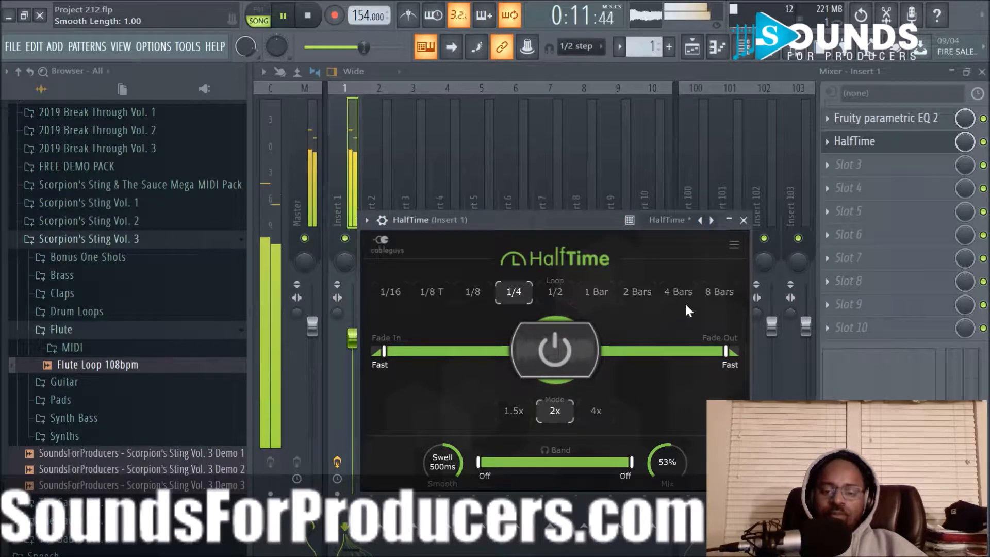
{"action": "left_click", "coordinate": [743, 220]}
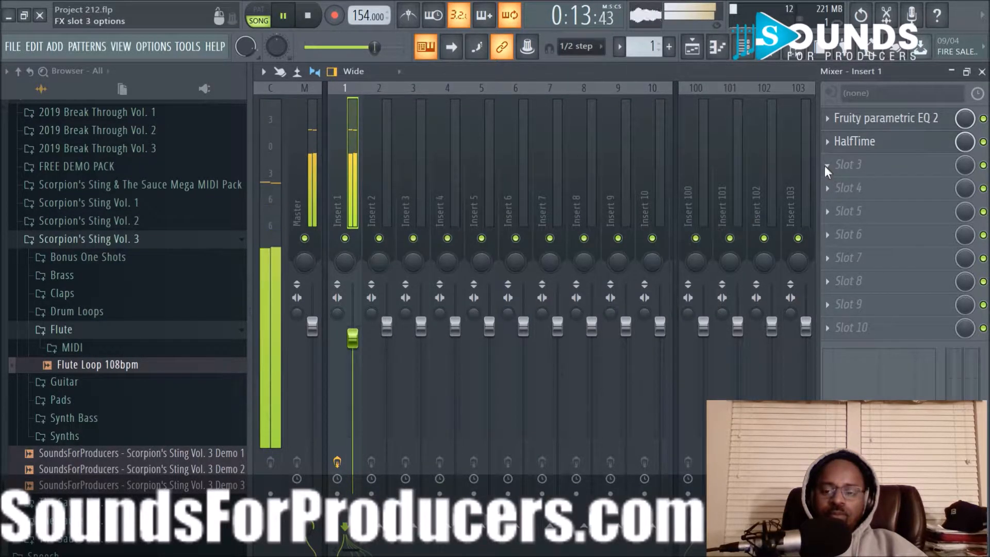
Load Reverser into the third effect slot of Insert 1, trying a 38% crossfade before setting crossfade to 10% and mix to 36%
{"action": "left_click", "coordinate": [824, 165]}
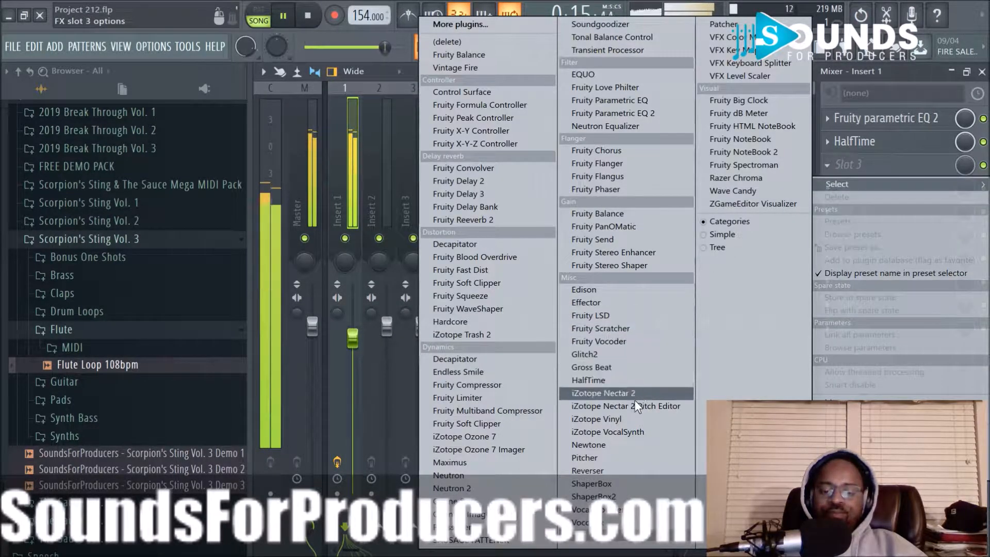
{"action": "left_click", "coordinate": [623, 468]}
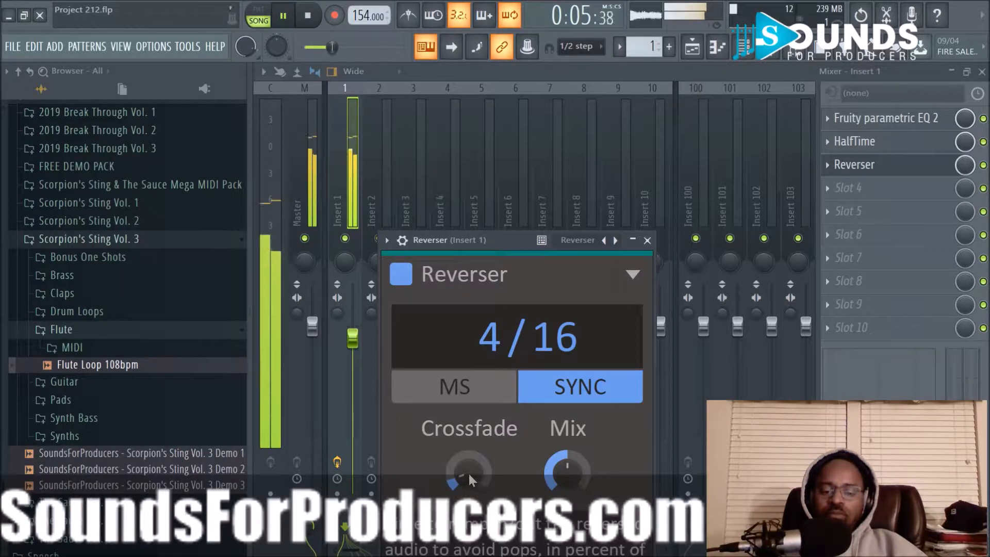
{"action": "left_click_drag", "start_coordinate": [468, 471], "coordinate": [468, 452]}
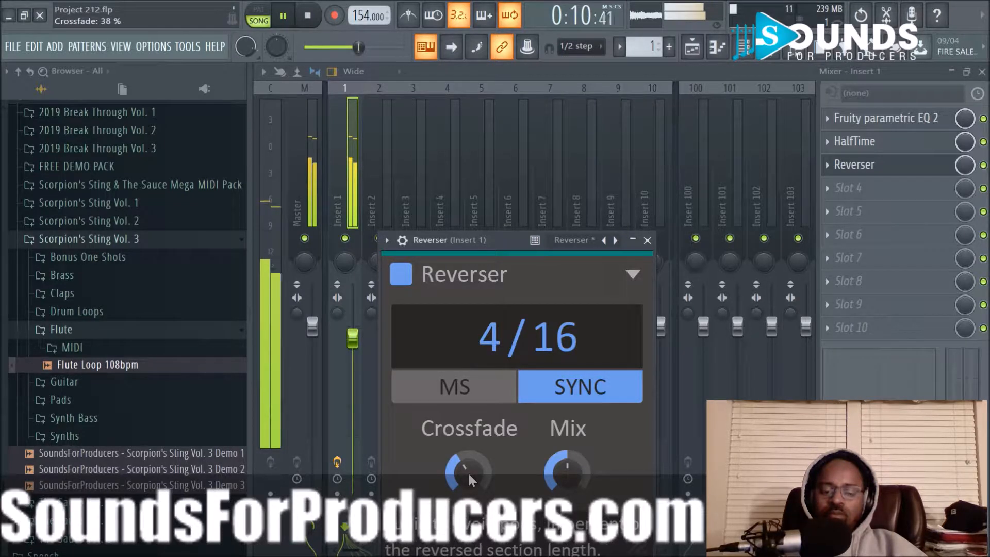
{"action": "left_click_drag", "start_coordinate": [469, 476], "coordinate": [470, 475]}
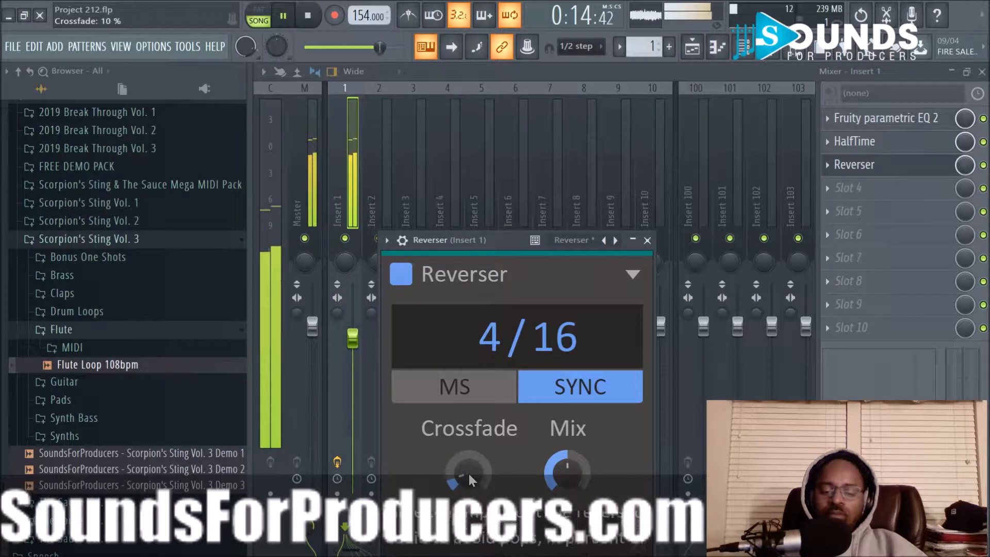
{"action": "left_click_drag", "start_coordinate": [568, 466], "coordinate": [567, 465]}
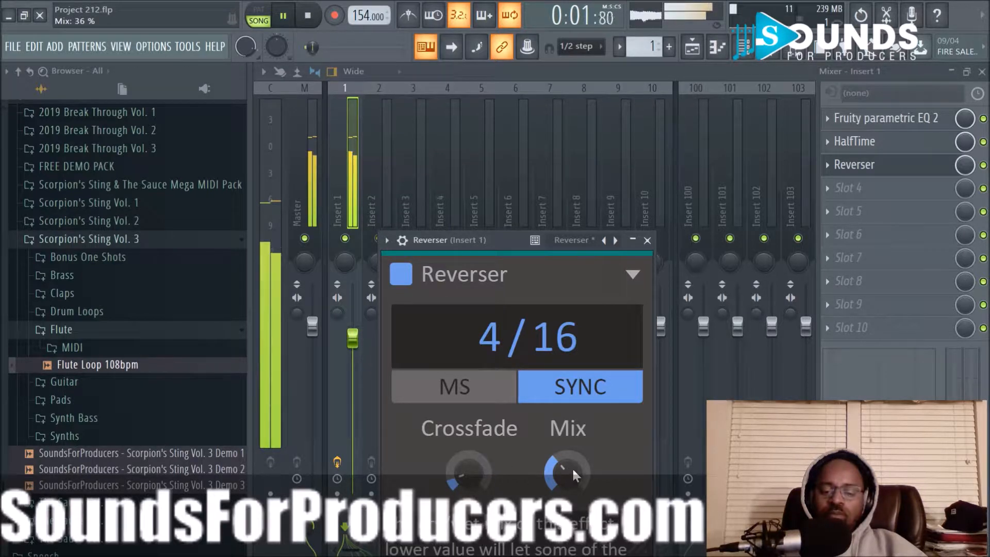
{"action": "left_click", "coordinate": [647, 241]}
Load Fruity Reeverb 2 into the fourth effect slot of Insert 1, set its wet level to 62%, and close the plugin
{"action": "left_click", "coordinate": [831, 189]}
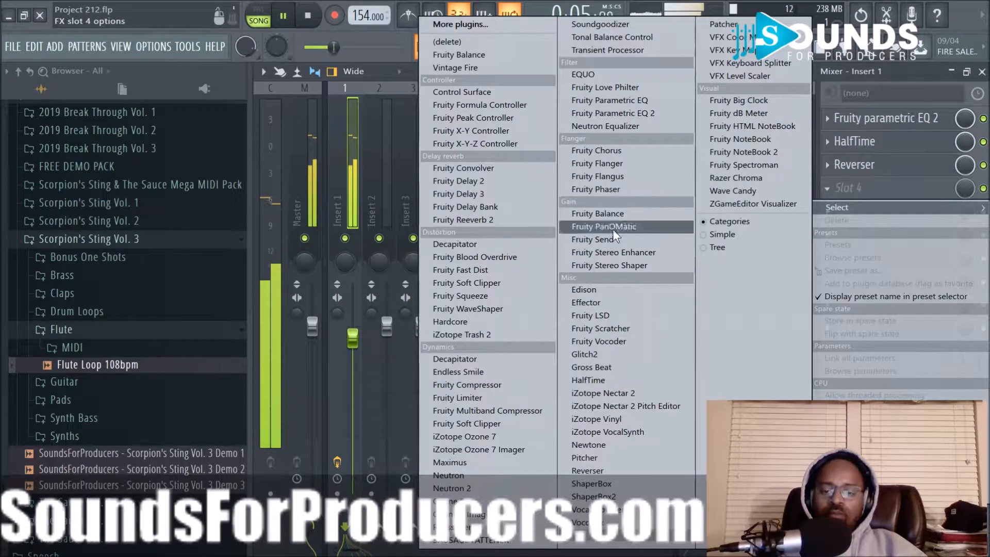
{"action": "left_click", "coordinate": [520, 218]}
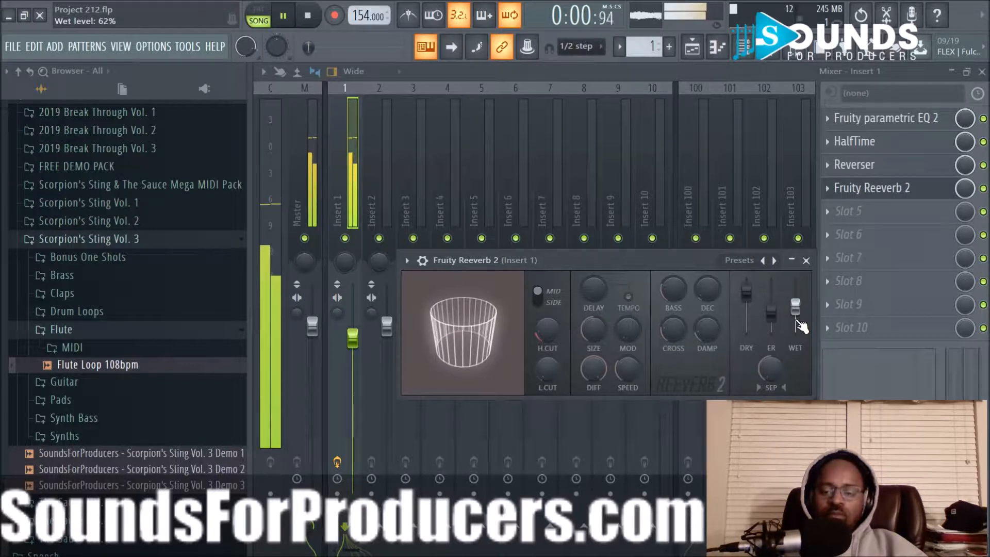
{"action": "left_click_drag", "start_coordinate": [673, 292], "coordinate": [673, 296]}
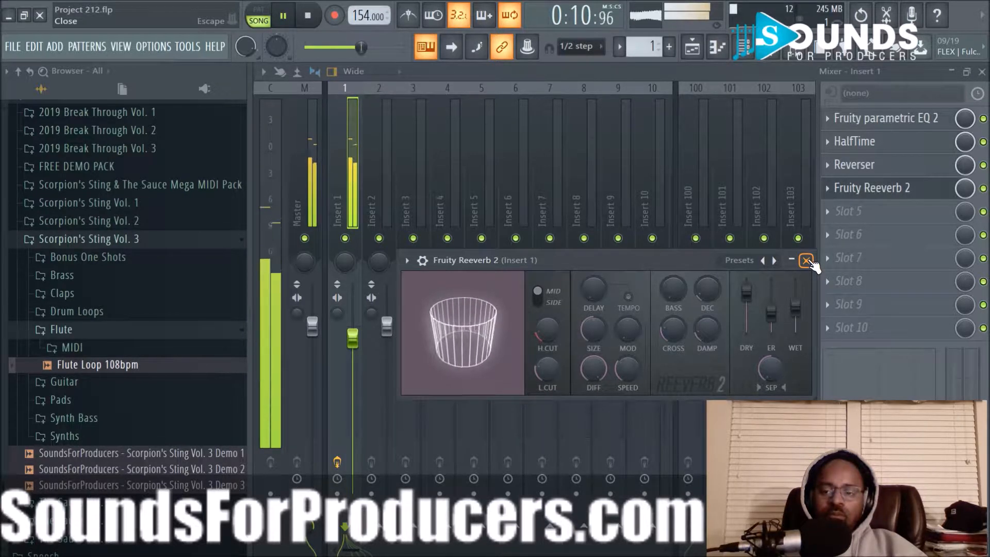
{"action": "left_click", "coordinate": [807, 260]}
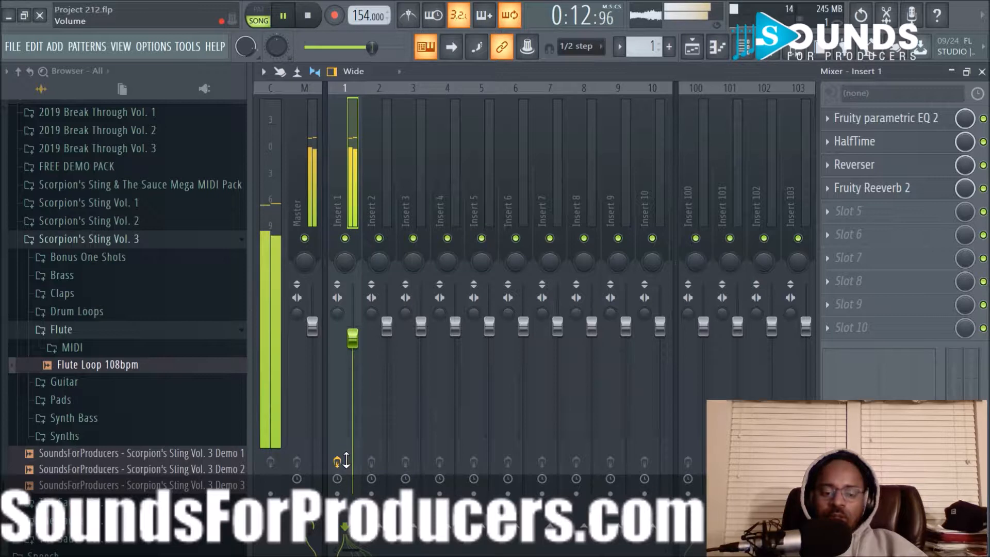
Restart playback to hear the flute loop with HalfTime bypassed on Insert 1, and stop it
{"action": "key", "text": "space"}
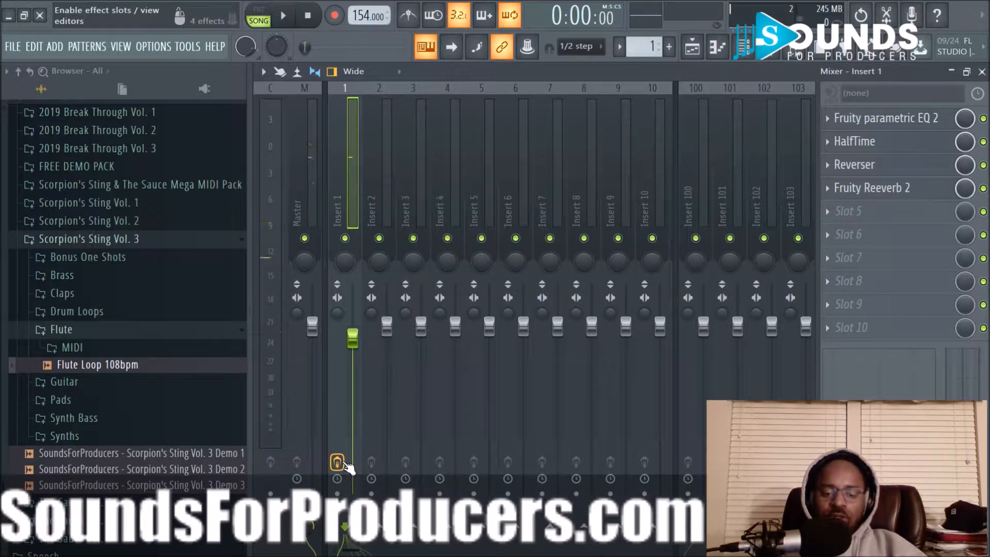
{"action": "key", "text": "space"}
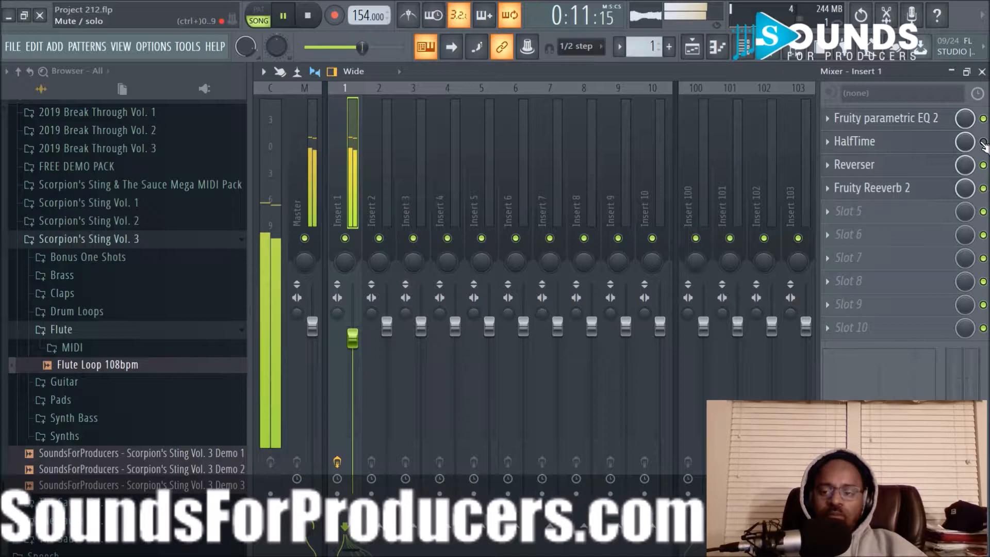
{"action": "key", "text": "space"}
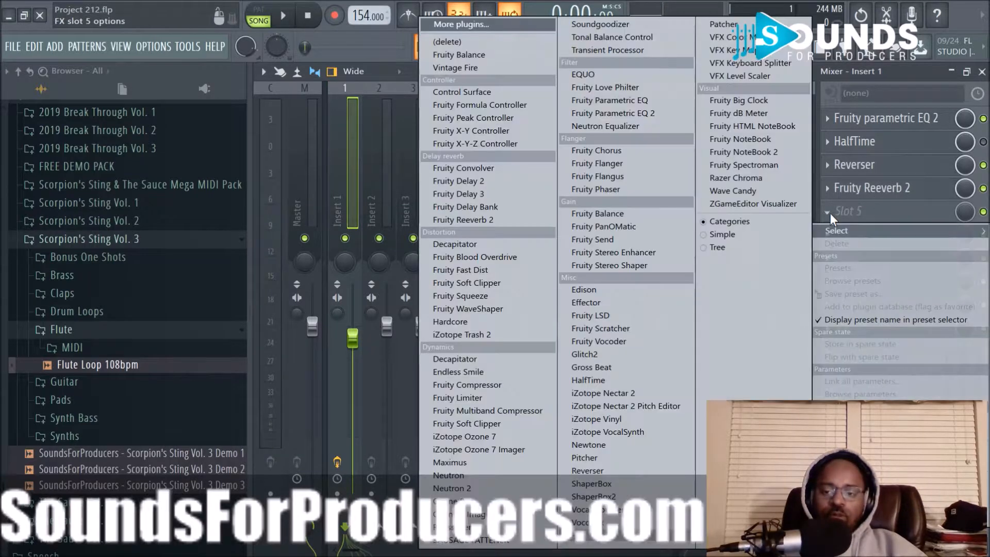
Add a second Fruity Parametric EQ 2 to Insert 1, move it to slot 3 directly below HalfTime, and re-enable HalfTime
{"action": "left_click", "coordinate": [828, 212]}
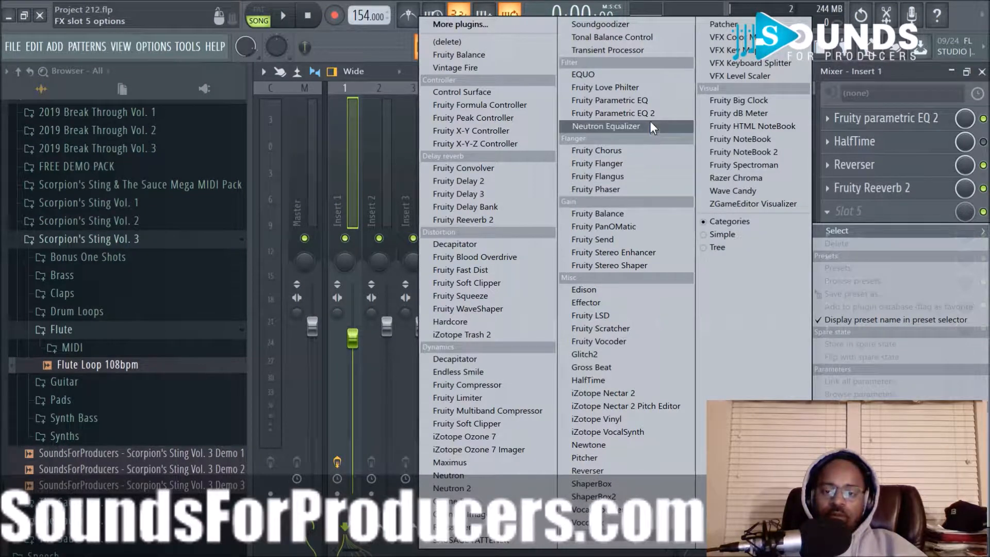
{"action": "left_click", "coordinate": [610, 113]}
{"action": "left_click_drag", "start_coordinate": [884, 212], "coordinate": [886, 172]}
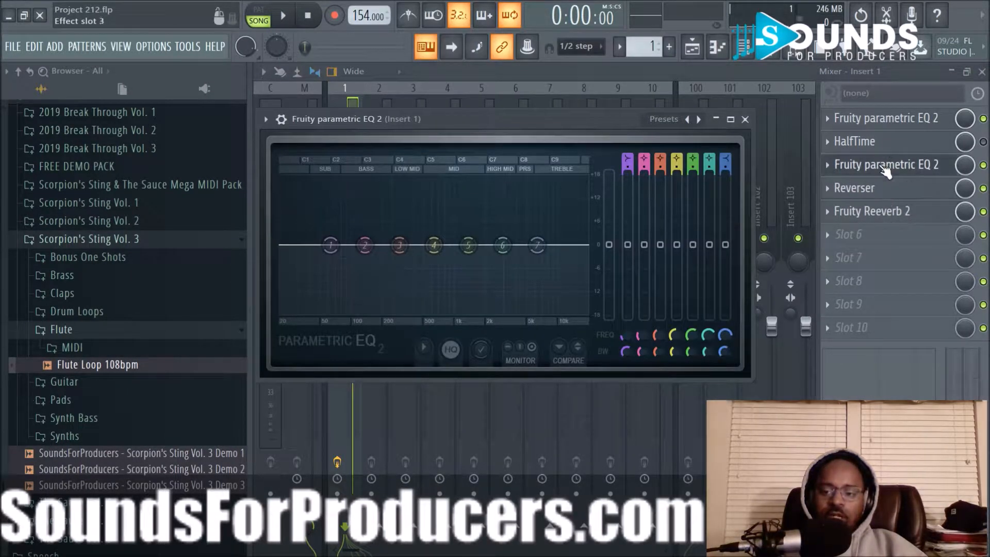
{"action": "left_click", "coordinate": [934, 170]}
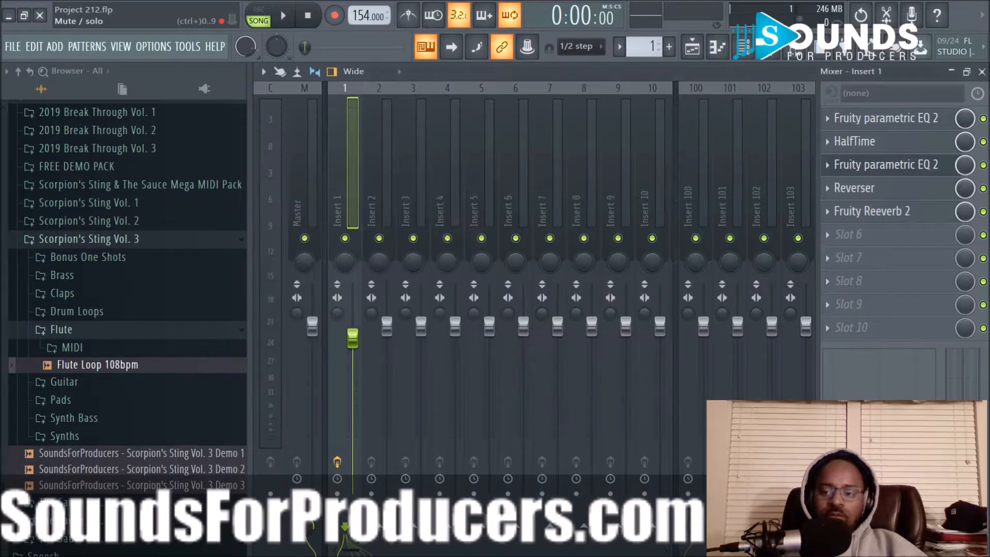
During playback, pull band 7 of the new EQ to minimum near 15.5 kHz as a steep low-pass filter, close it, and stop playback
{"action": "left_click", "coordinate": [927, 171]}
{"action": "key", "text": "space"}
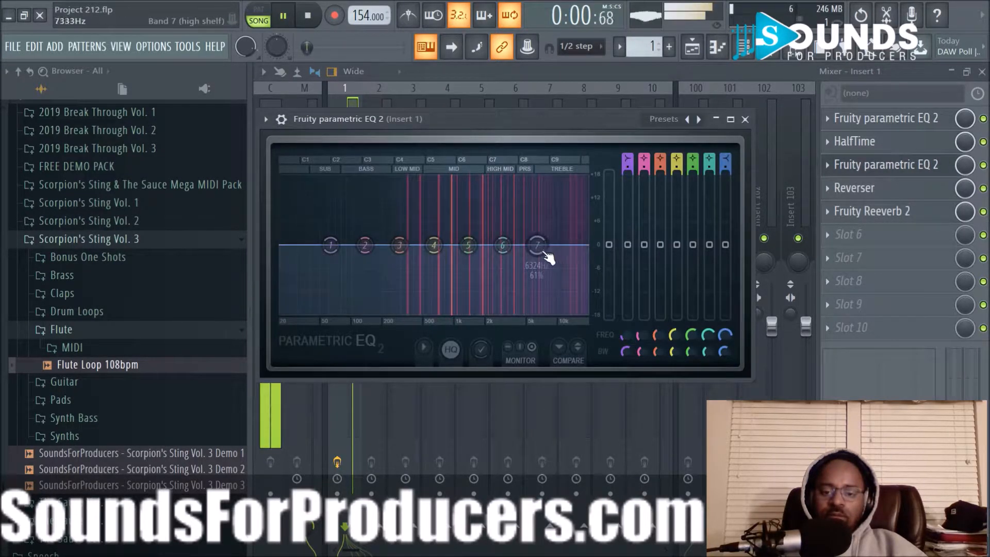
{"action": "left_click_drag", "start_coordinate": [550, 256], "coordinate": [586, 313]}
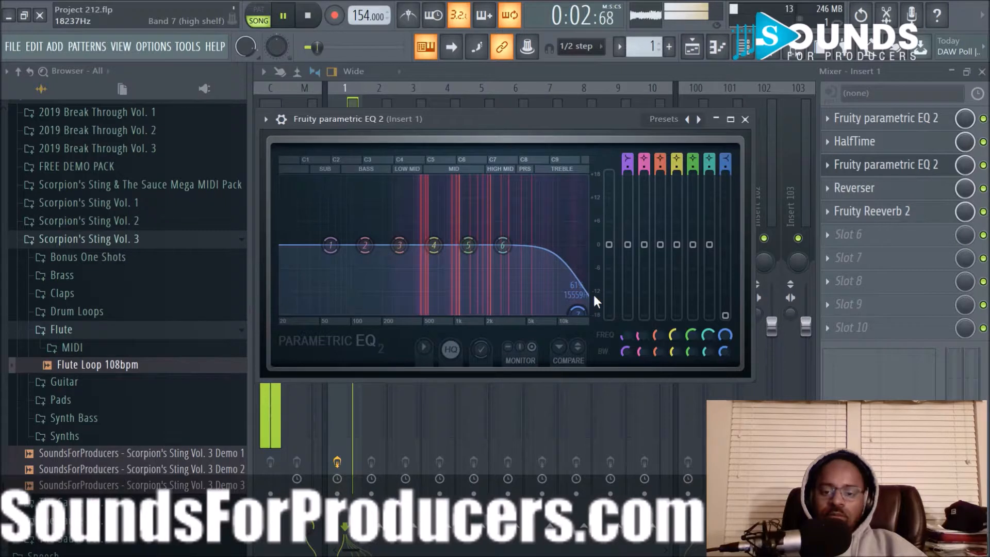
{"action": "left_click_drag", "start_coordinate": [726, 167], "coordinate": [726, 151]}
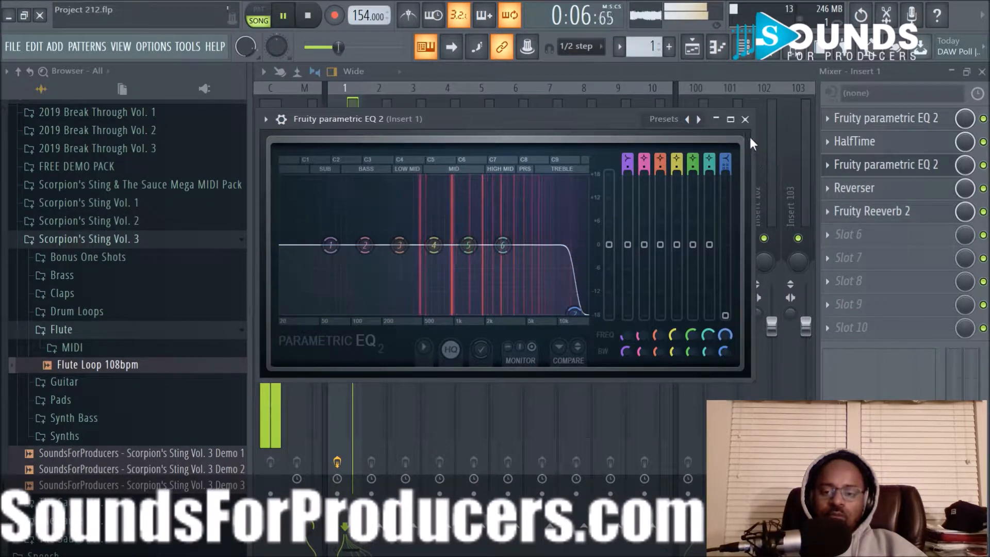
{"action": "left_click", "coordinate": [745, 120]}
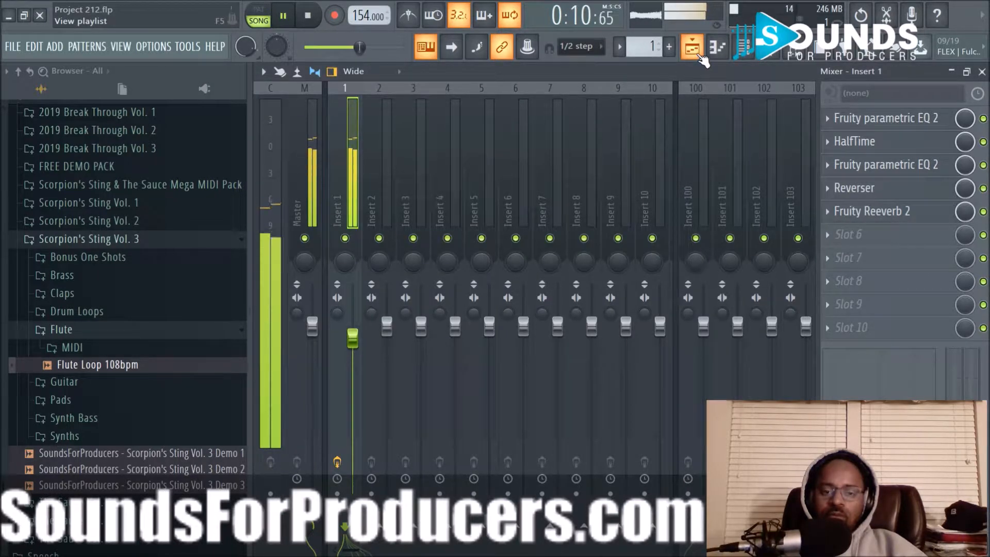
{"action": "key", "text": "space"}
Save the project and try to open the rename, color and icon options of mixer track Insert 1
{"action": "right_click", "coordinate": [339, 210]}
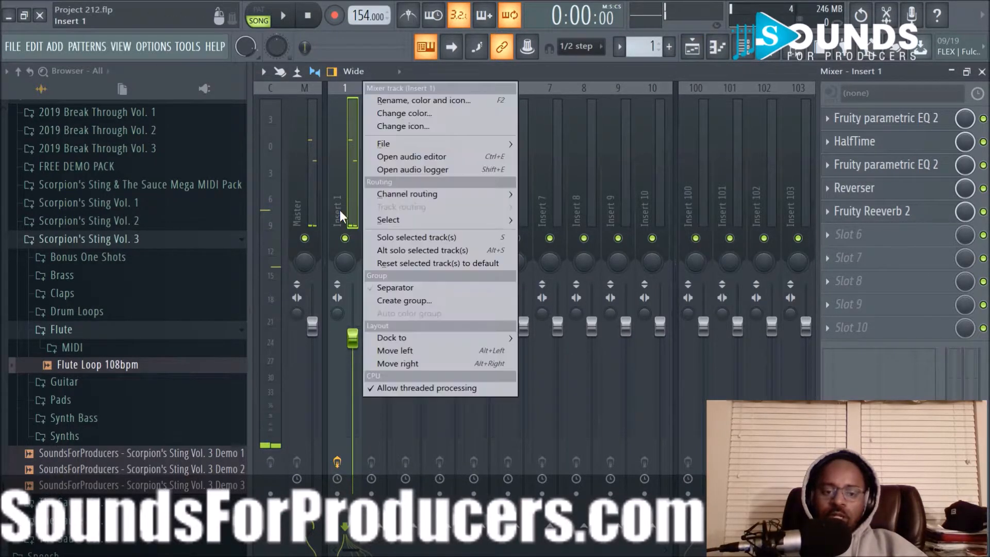
{"action": "left_click", "coordinate": [425, 98]}
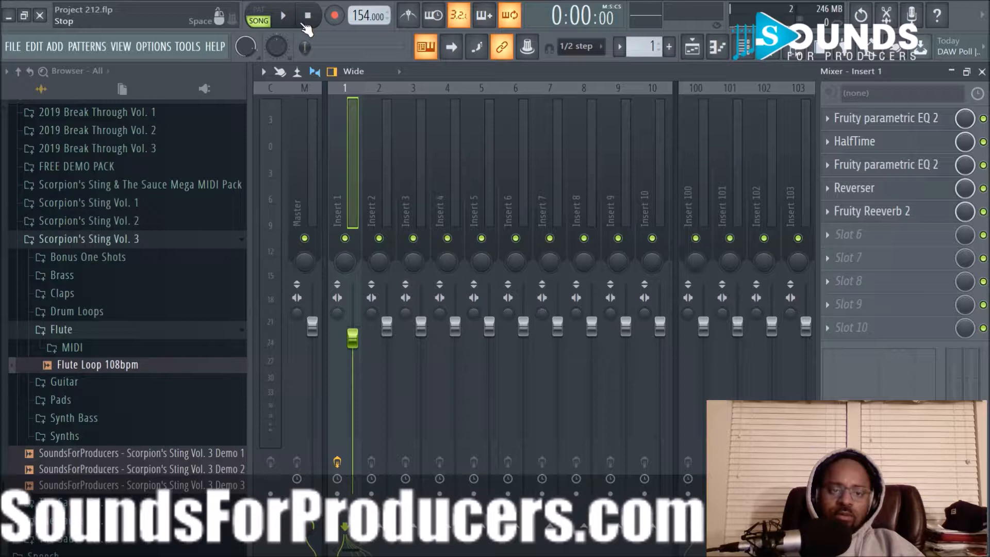
{"action": "left_click", "coordinate": [19, 47]}
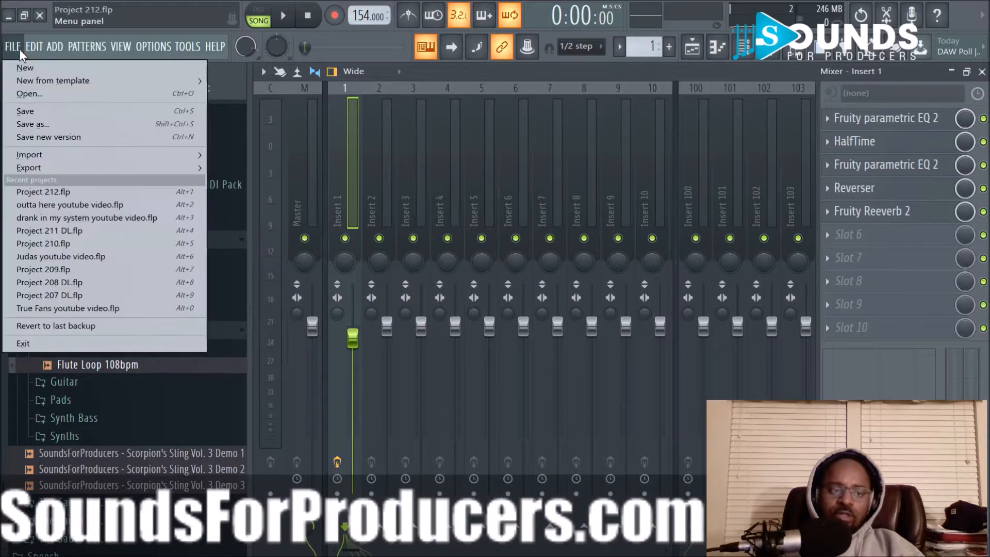
{"action": "left_click", "coordinate": [36, 110]}
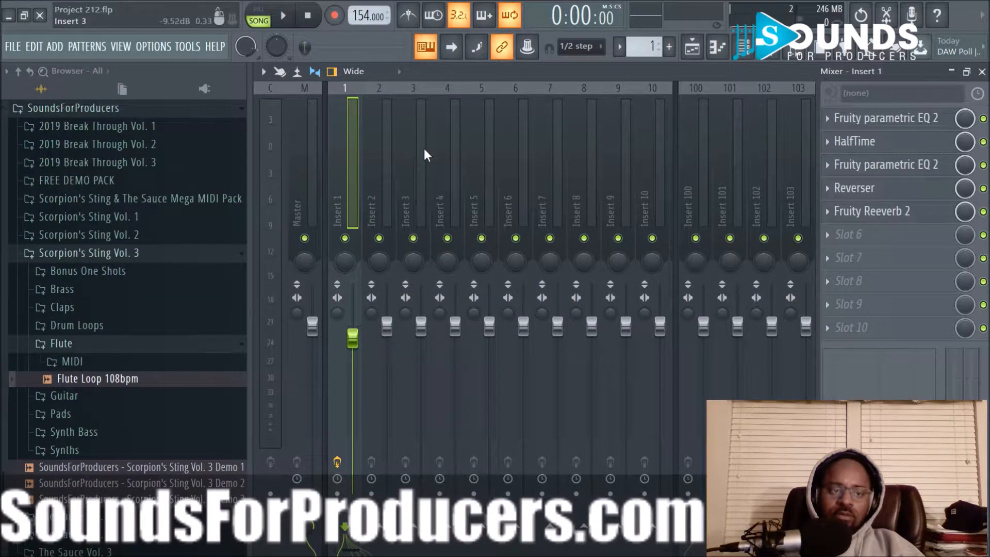
{"action": "right_click", "coordinate": [335, 204]}
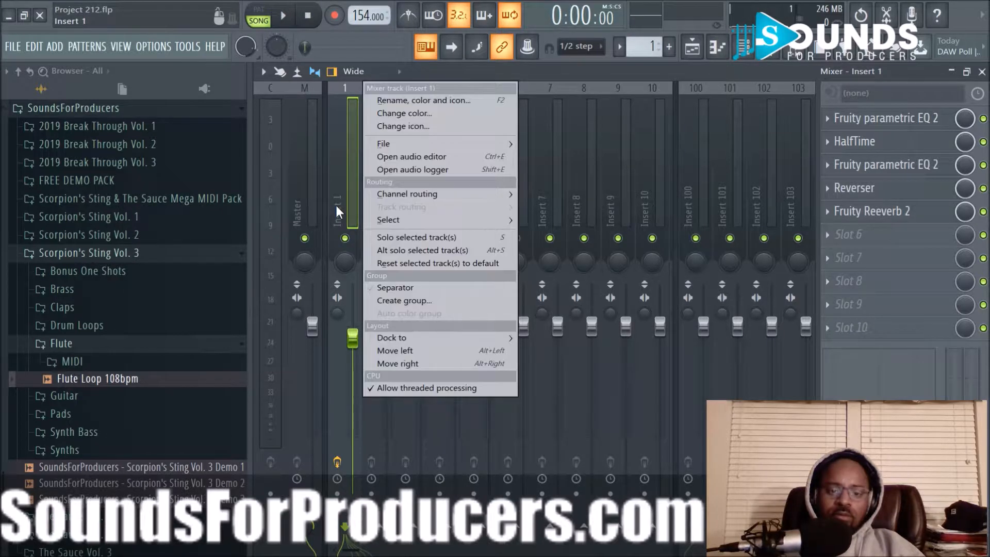
{"action": "left_click", "coordinate": [407, 103]}
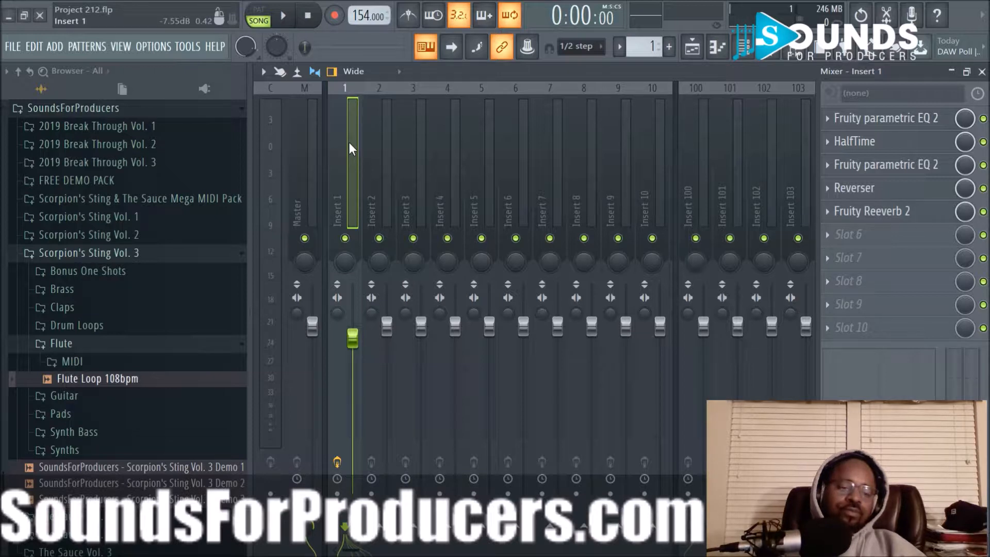
{"action": "key", "text": "F9"}
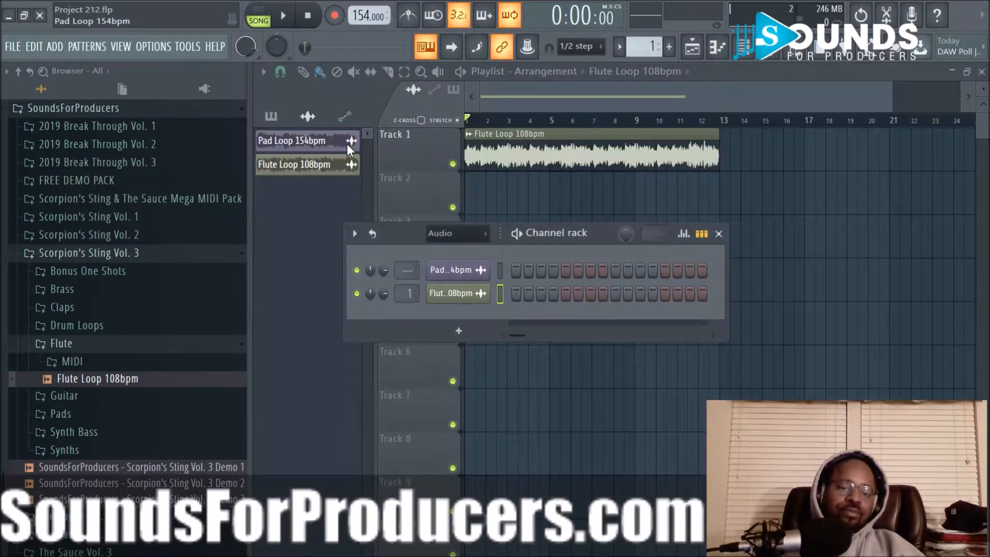
{"action": "left_click", "coordinate": [9, 18]}
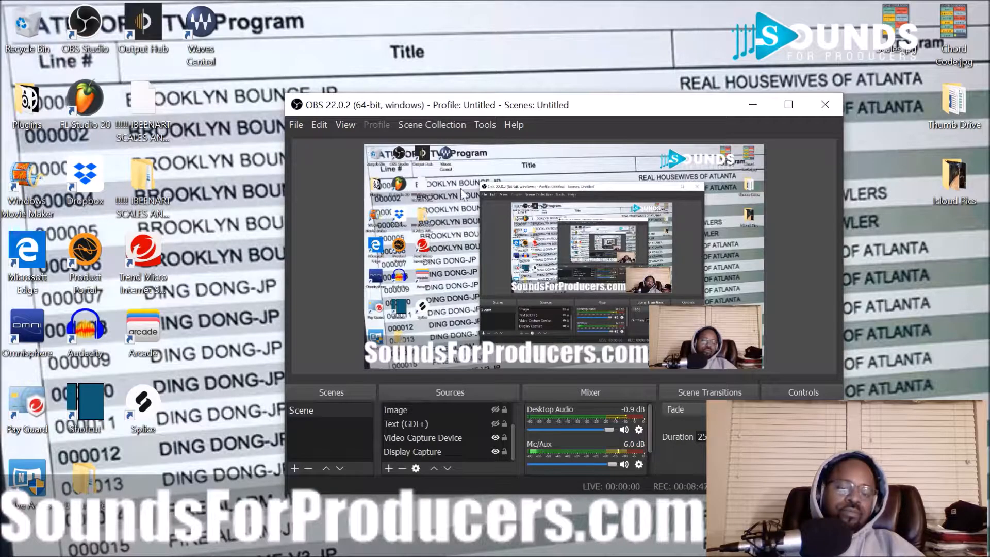
{"action": "left_click", "coordinate": [679, 544]}
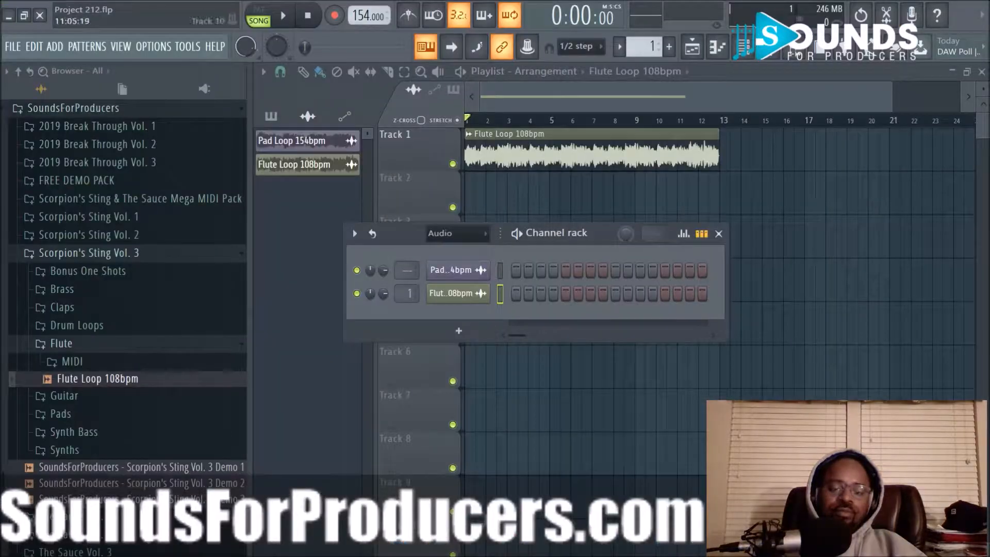
Close FL Studio, relaunch it, and reopen the recent project Project 212.flp
{"action": "left_click", "coordinate": [40, 16]}
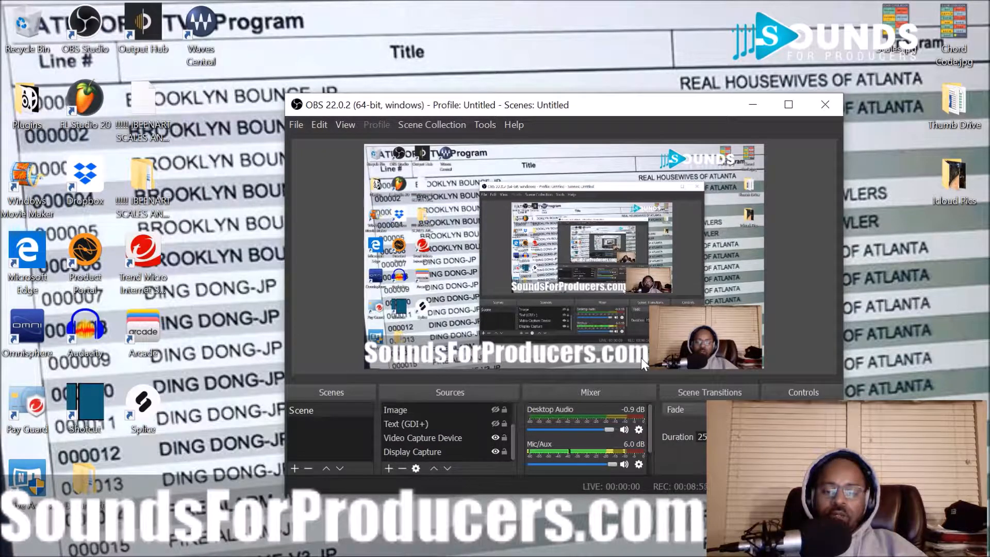
{"action": "mouse_move", "coordinate": [660, 555]}
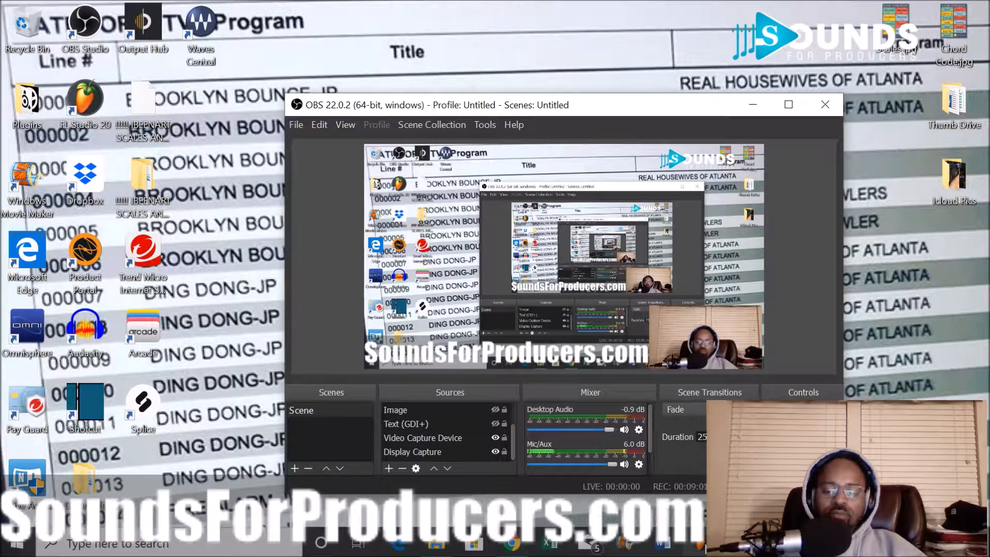
{"action": "left_click", "coordinate": [737, 542]}
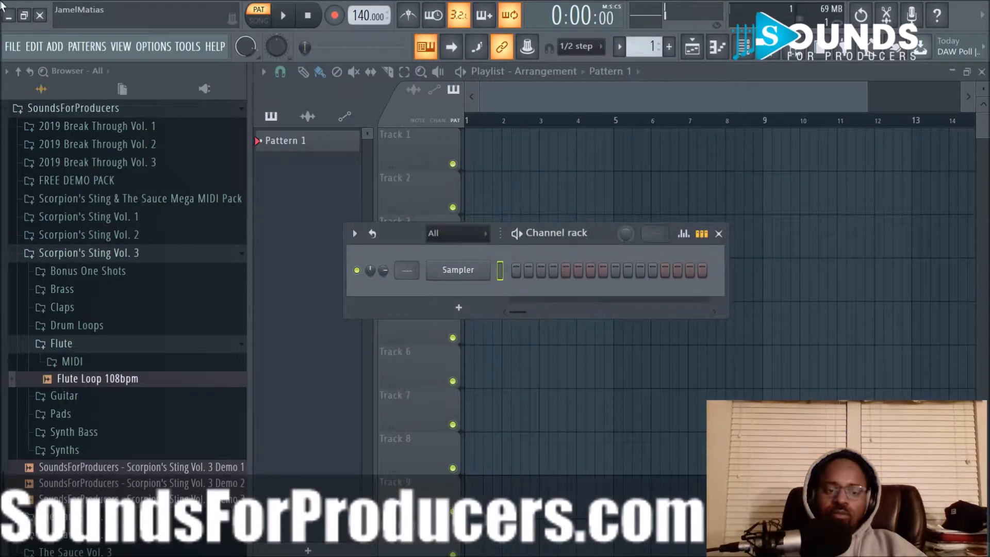
{"action": "left_click", "coordinate": [18, 47]}
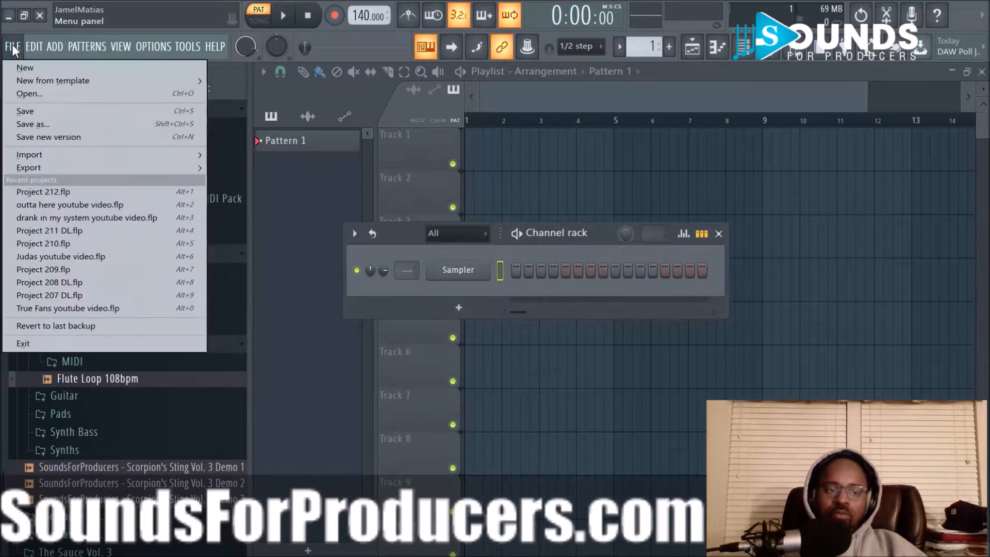
{"action": "left_click", "coordinate": [54, 191]}
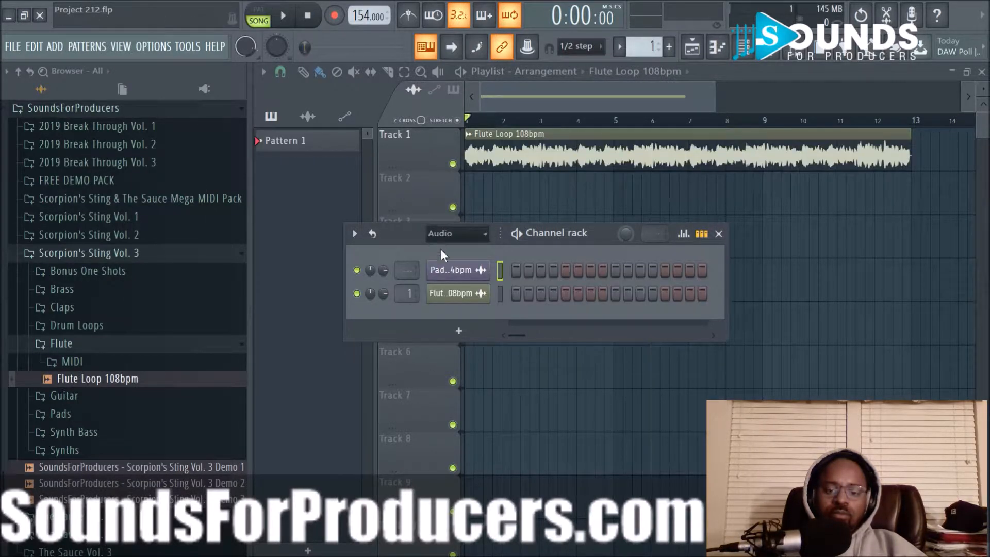
Delete the Pad Loop 154bpm channel from the project and close the channel rack
{"action": "right_click", "coordinate": [464, 270]}
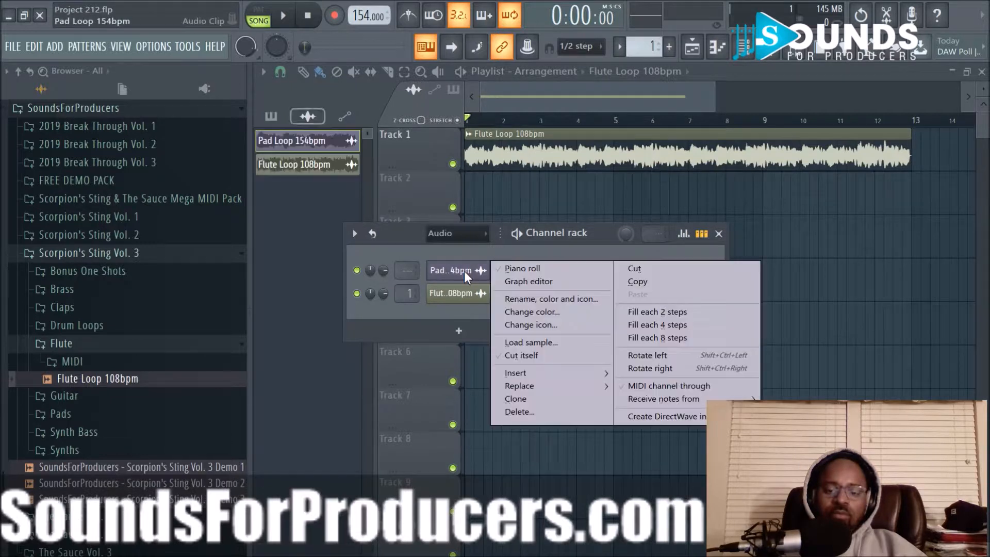
{"action": "left_click", "coordinate": [535, 412]}
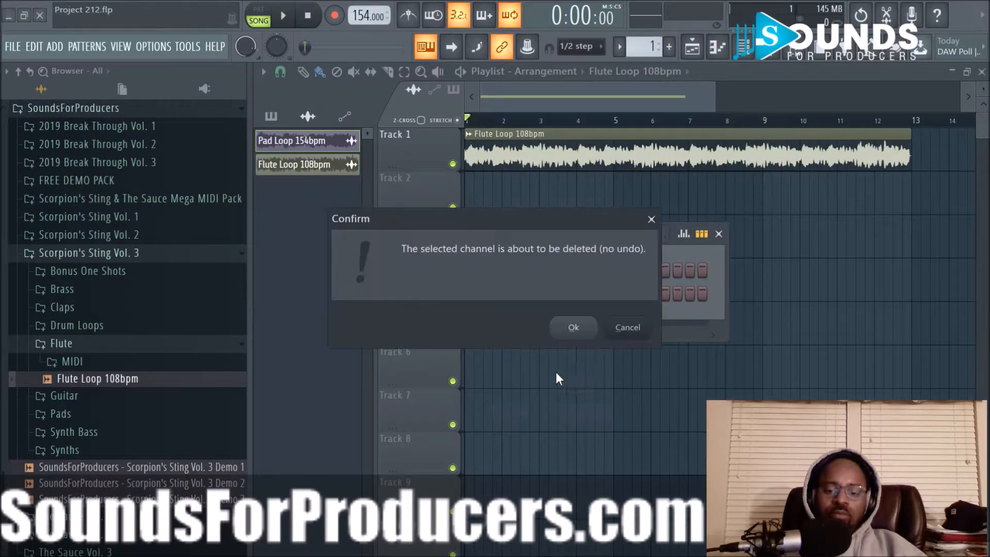
{"action": "left_click", "coordinate": [574, 330]}
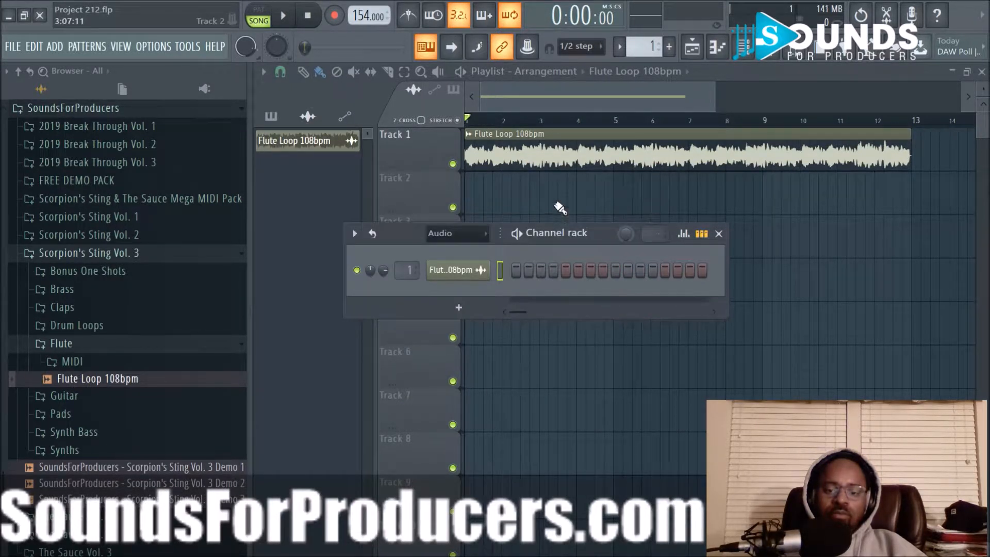
{"action": "key", "text": "F6"}
Play the flute loop arrangement to check its sound, stop playback, and show the mixer
{"action": "key", "text": "space"}
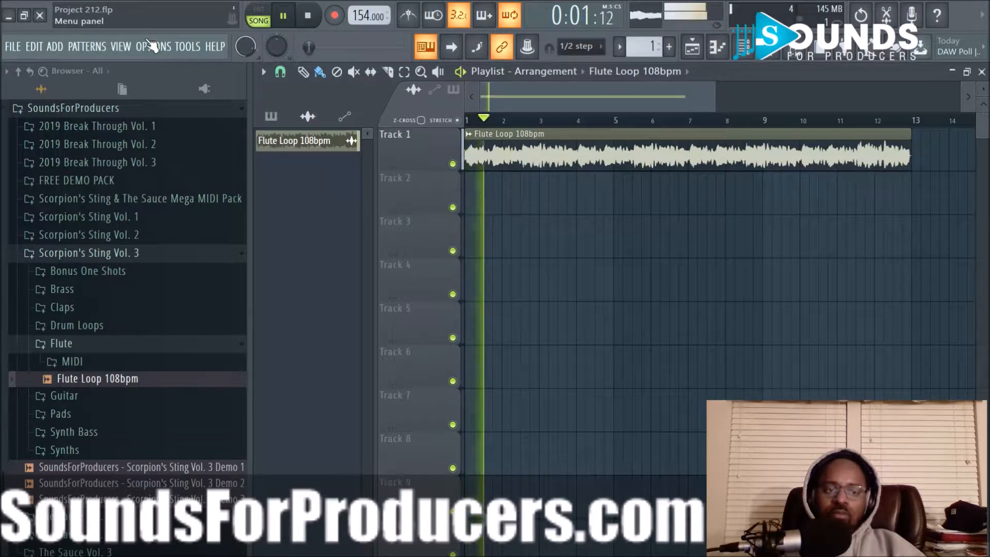
{"action": "left_click", "coordinate": [10, 17]}
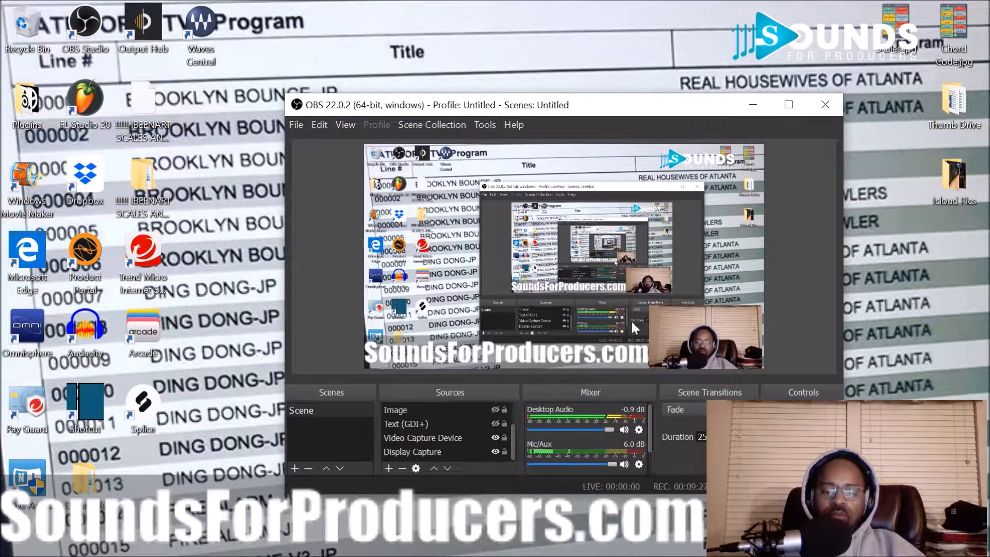
{"action": "mouse_move", "coordinate": [763, 555]}
{"action": "left_click", "coordinate": [699, 548]}
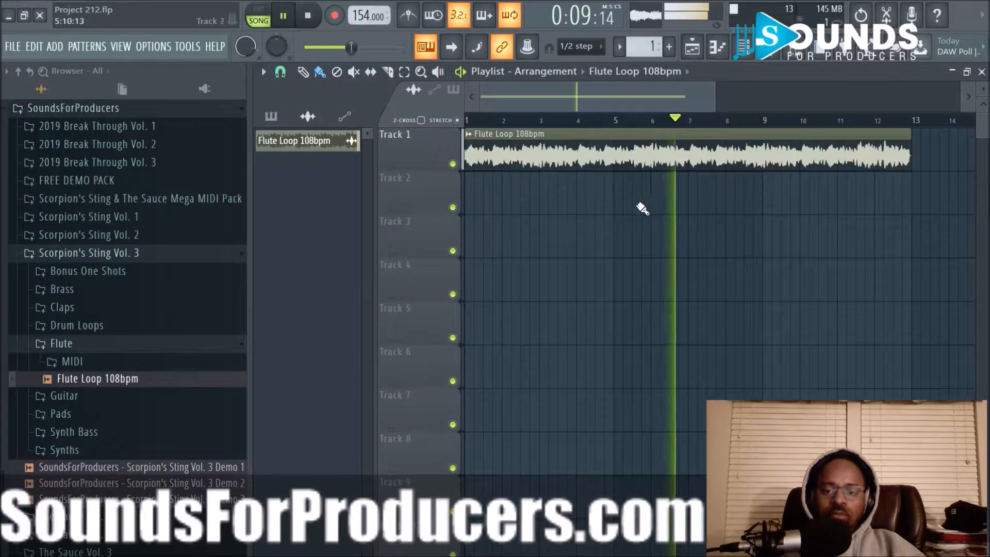
{"action": "key", "text": "space"}
{"action": "left_click", "coordinate": [767, 48]}
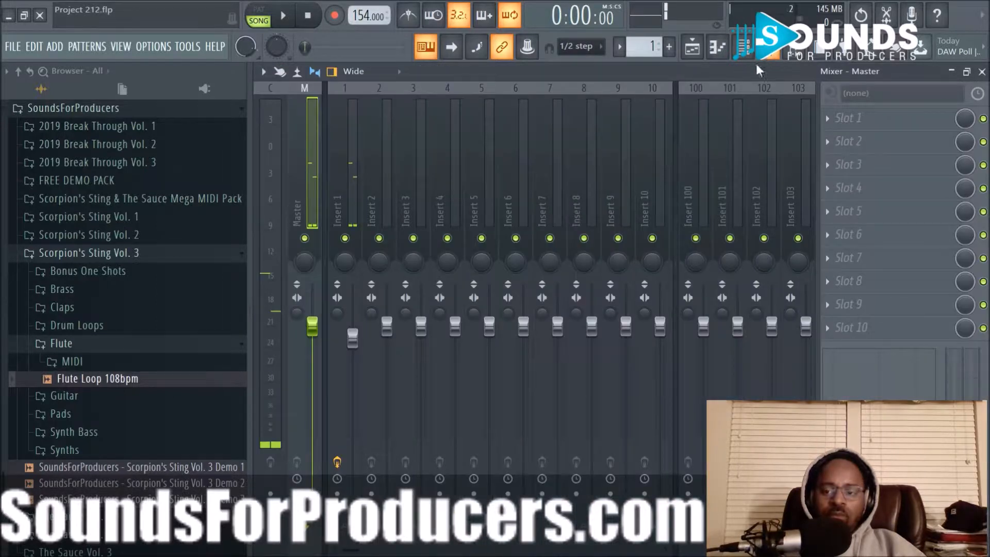
During playback, lower the high-cut band of Insert 1's second Fruity parametric EQ 2 to about 10 kHz and close the plugin
{"action": "left_click", "coordinate": [340, 190]}
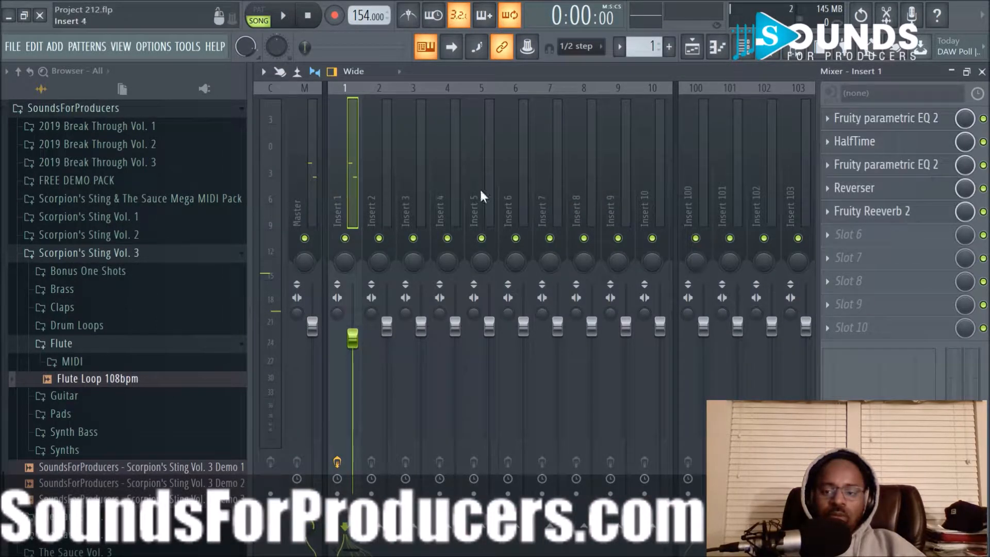
{"action": "key", "text": "space"}
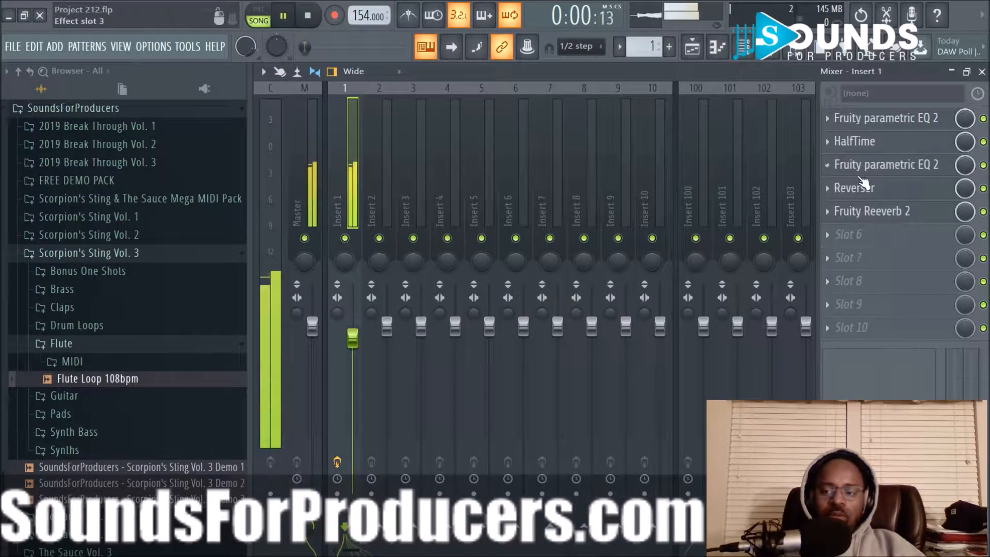
{"action": "left_click", "coordinate": [891, 171]}
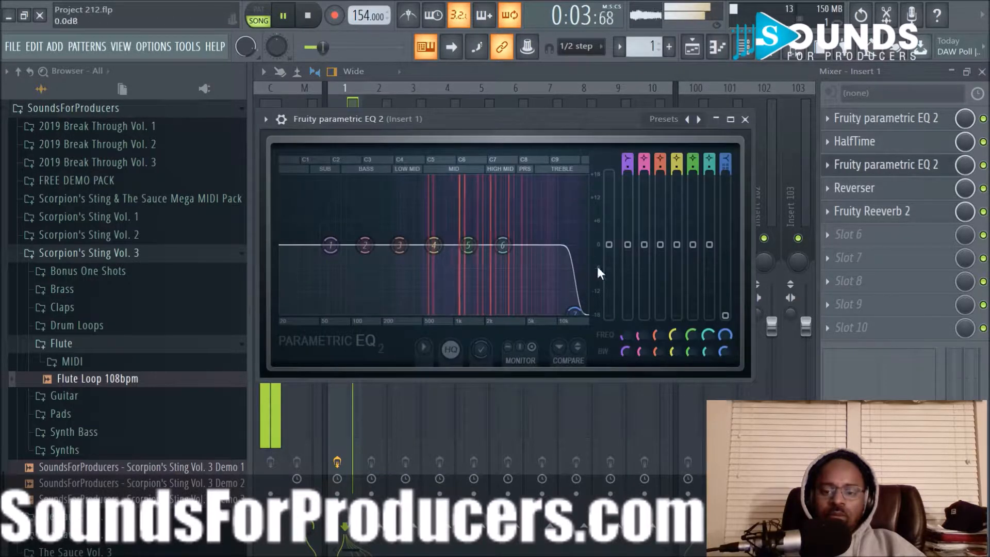
{"action": "left_click_drag", "start_coordinate": [574, 311], "coordinate": [567, 312]}
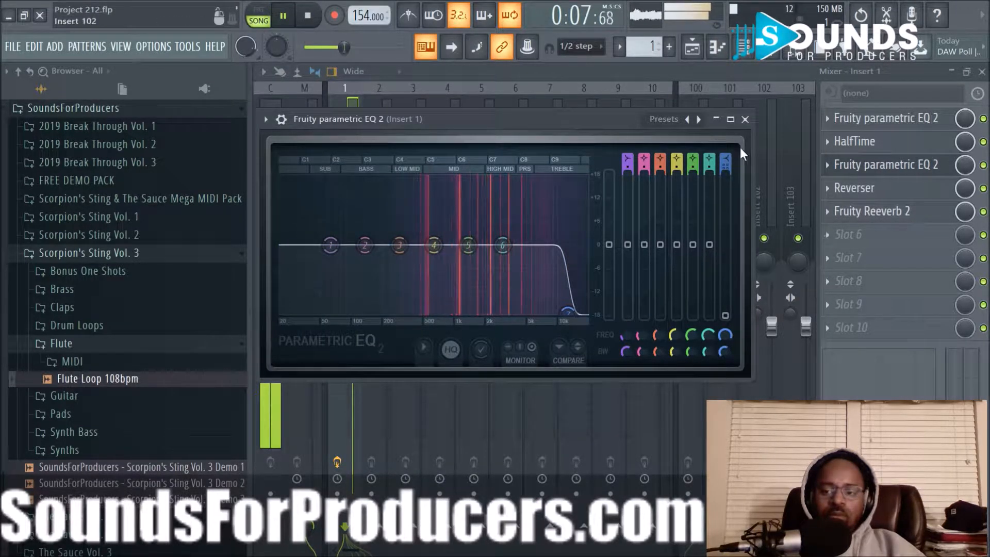
{"action": "left_click", "coordinate": [745, 119]}
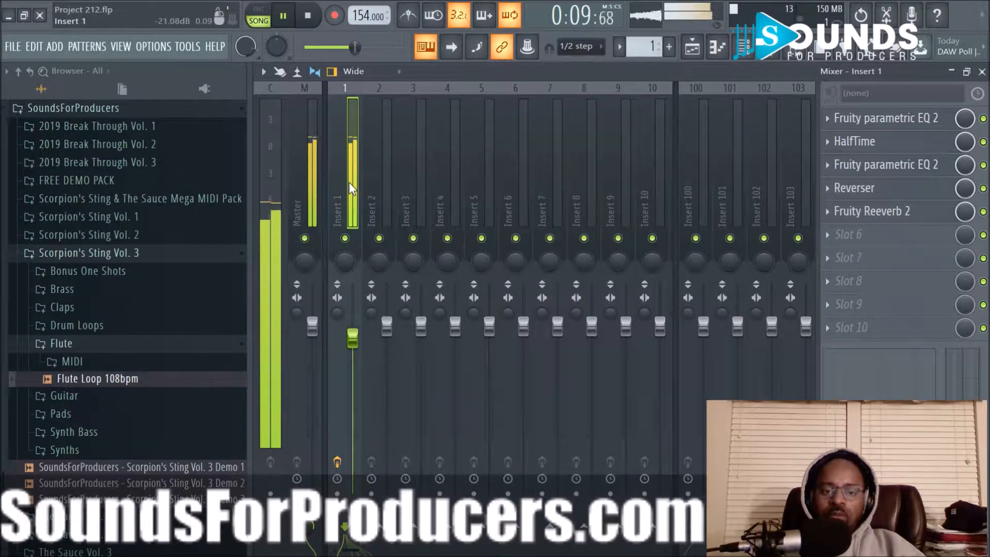
Stop playback and rename mixer track Insert 1 as Flute
{"action": "key", "text": "space"}
{"action": "right_click", "coordinate": [340, 201]}
{"action": "left_click", "coordinate": [393, 101]}
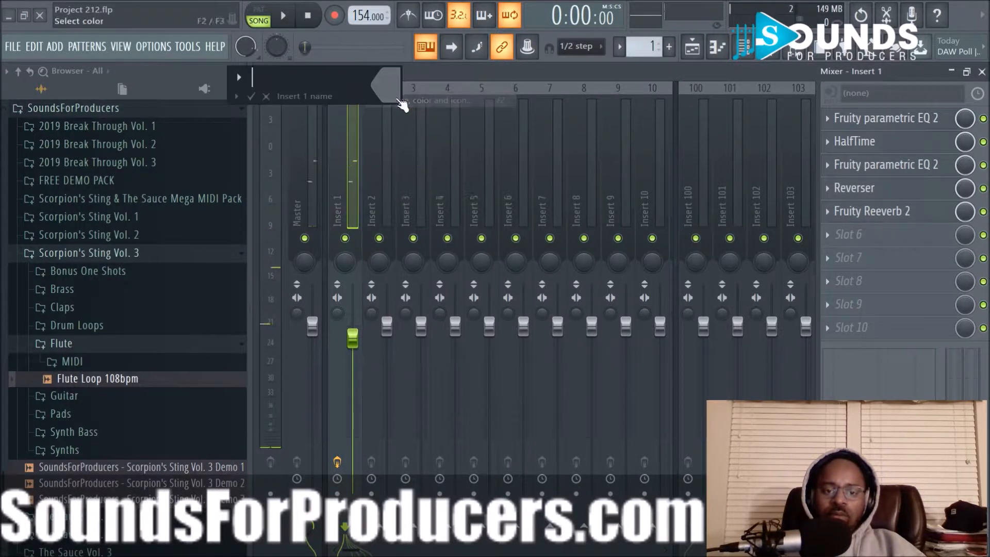
{"action": "type", "text": "Flue"}
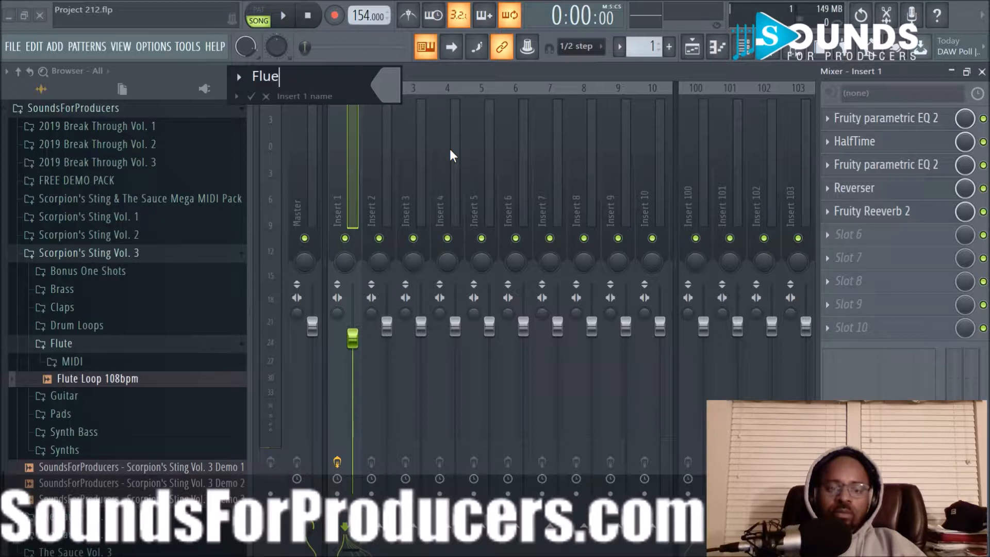
{"action": "key", "text": "BackSpace"}
{"action": "type", "text": "te"}
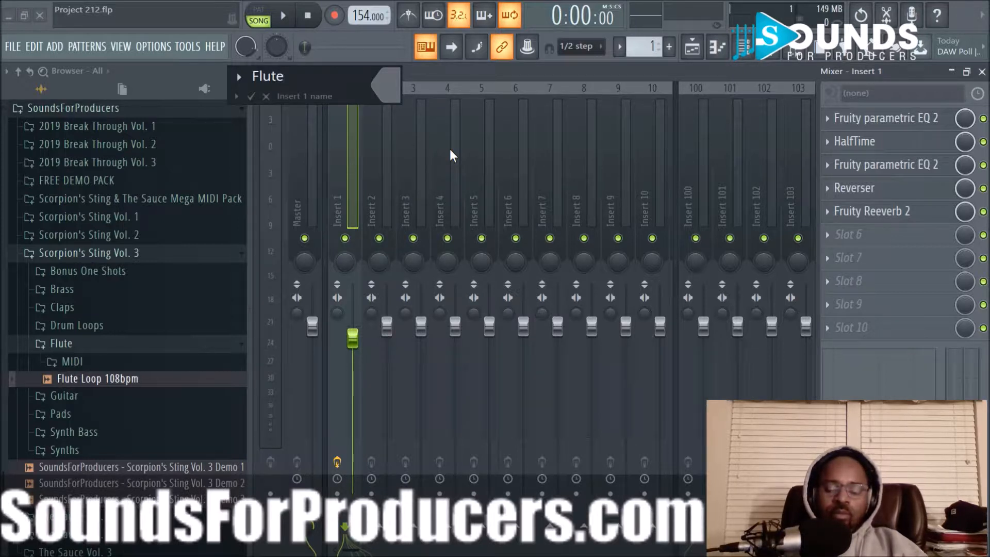
{"action": "key", "text": "Return"}
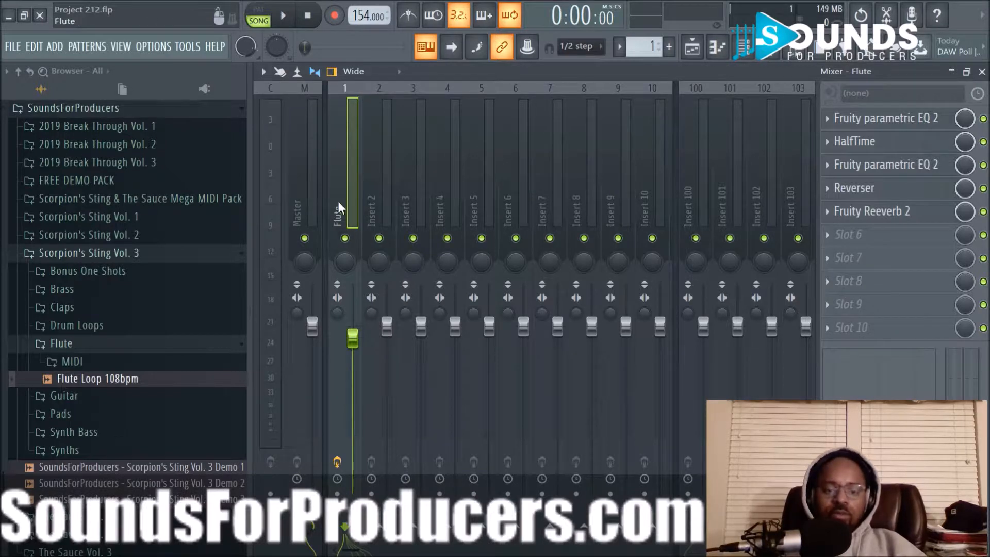
Play the arrangement and examine the Flute Loop 108bpm clip against the bar grid in the playlist, stopping playback when done
{"action": "key", "text": "space"}
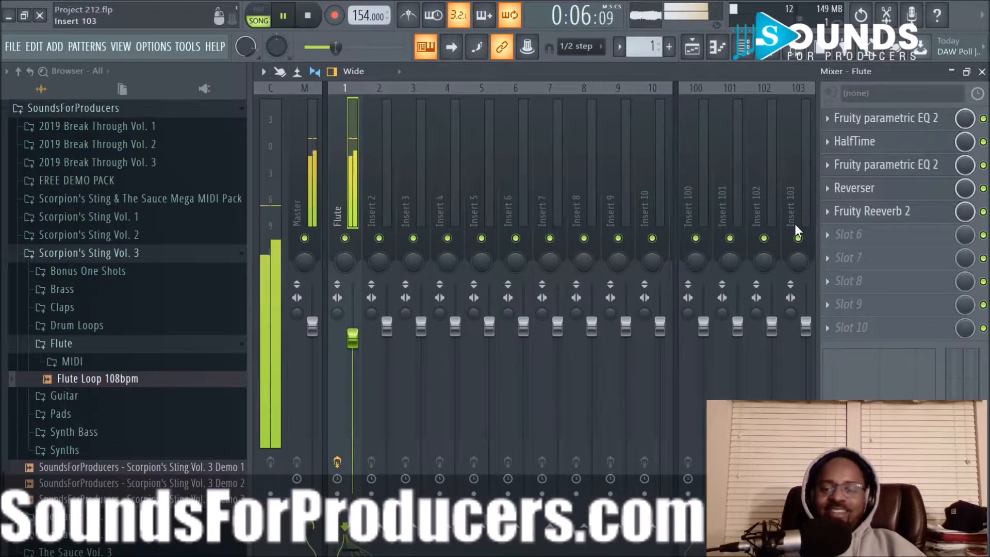
{"action": "left_click", "coordinate": [692, 48]}
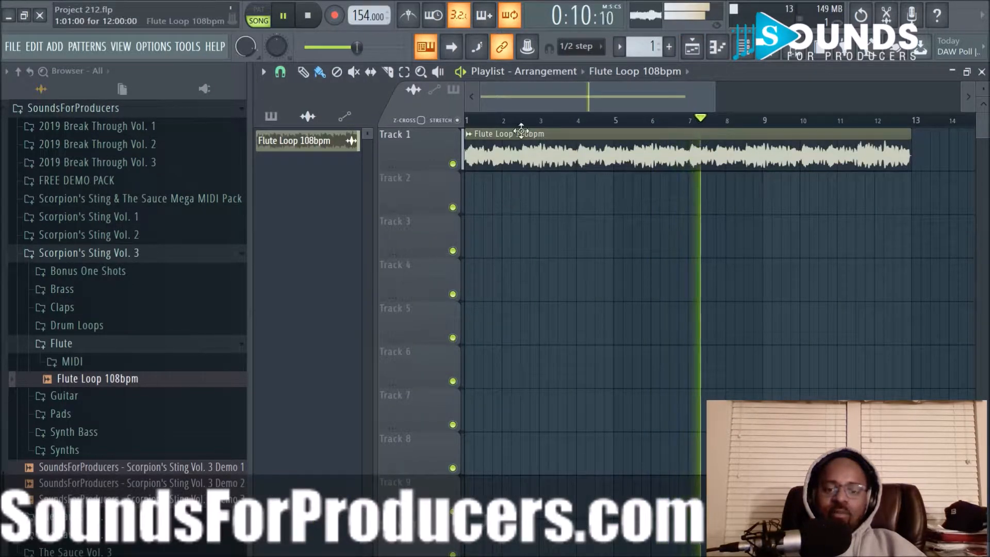
{"action": "scroll", "coordinate": [530, 125], "scroll_direction": "down", "scroll_amount": 3}
{"action": "scroll", "coordinate": [530, 124], "scroll_direction": "up", "scroll_amount": 2}
{"action": "scroll", "coordinate": [529, 125], "scroll_direction": "down", "scroll_amount": 2}
{"action": "scroll", "coordinate": [530, 125], "scroll_direction": "up", "scroll_amount": 1}
{"action": "scroll", "coordinate": [530, 125], "scroll_direction": "up", "scroll_amount": 2}
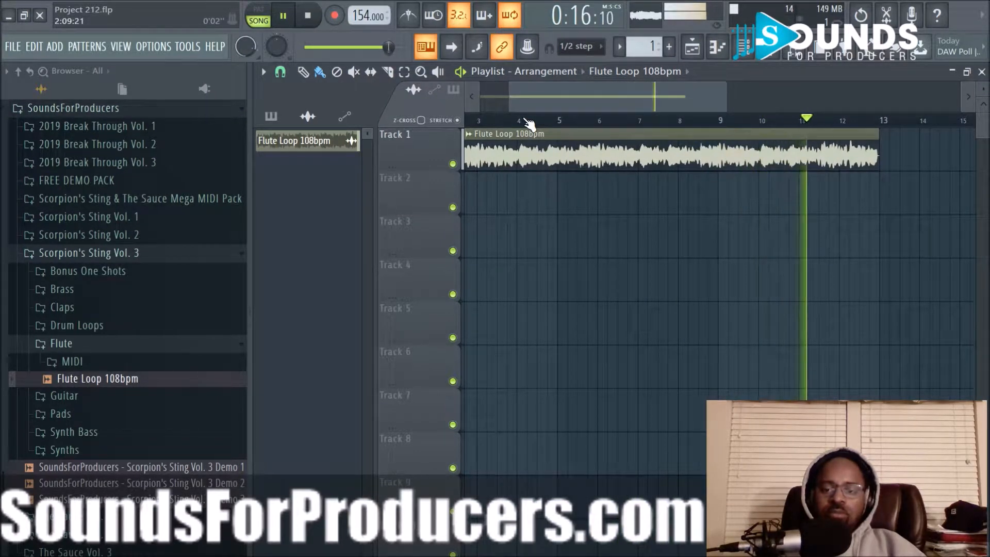
{"action": "scroll", "coordinate": [530, 125], "scroll_direction": "up", "scroll_amount": 1}
{"action": "scroll", "coordinate": [529, 124], "scroll_direction": "down", "scroll_amount": 2}
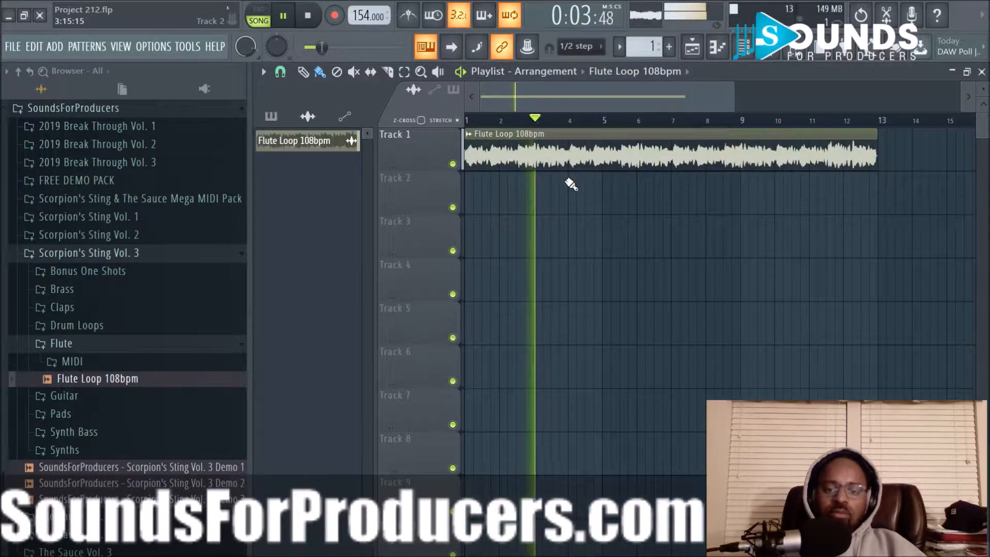
{"action": "key", "text": "space"}
Select Pattern 1 with its name unchanged and place its clip on Track 2, spanning bars 1 to 4
{"action": "left_click", "coordinate": [670, 48]}
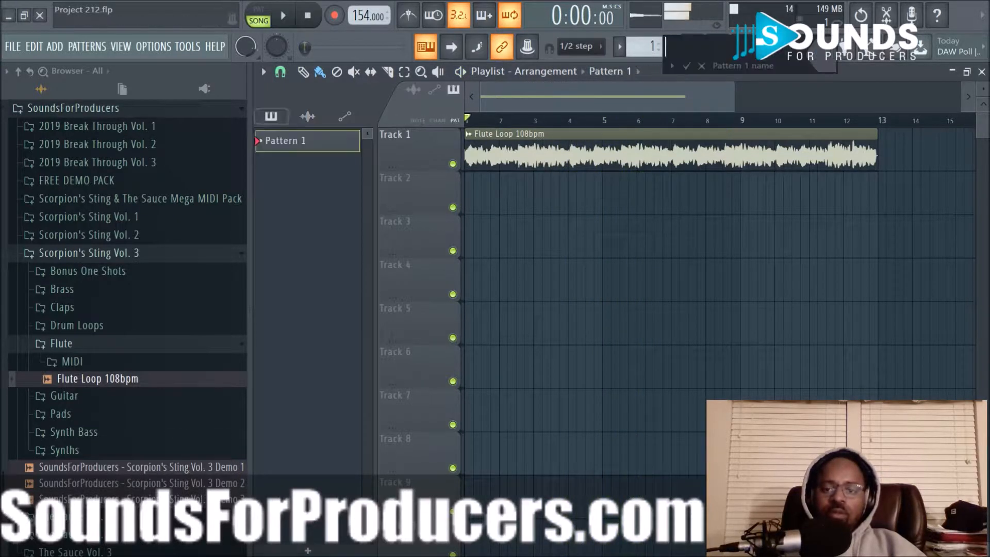
{"action": "left_click", "coordinate": [686, 66]}
{"action": "mouse_move", "coordinate": [579, 186]}
{"action": "left_mouse_down"}
{"action": "mouse_move", "coordinate": [590, 192]}
{"action": "mouse_move", "coordinate": [447, 191]}
{"action": "mouse_move", "coordinate": [594, 213]}
{"action": "left_mouse_up"}
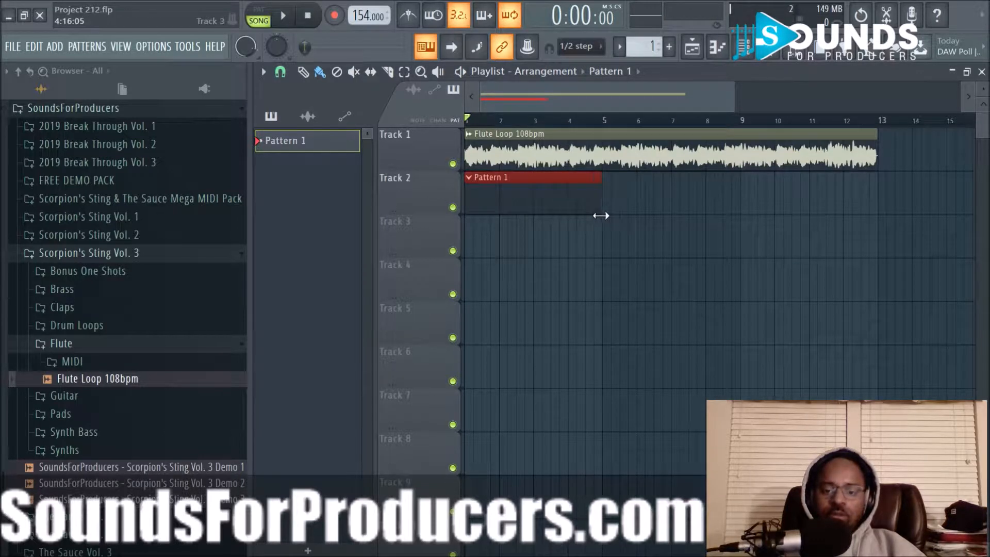
Set the playlist snap to Step and hide the browser to widen the playlist
{"action": "left_click", "coordinate": [286, 73]}
{"action": "left_click", "coordinate": [289, 202]}
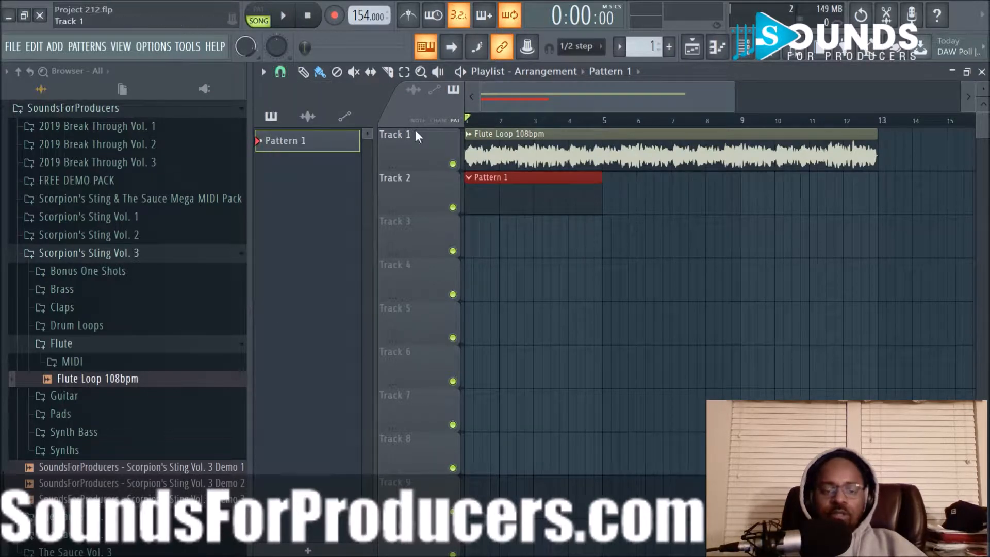
{"action": "left_click", "coordinate": [806, 61]}
Set the playlist snap to (none) and fine-trim the end of the Pattern 1 clip to the start of bar 5
{"action": "scroll", "coordinate": [560, 130], "scroll_direction": "down", "scroll_amount": 3}
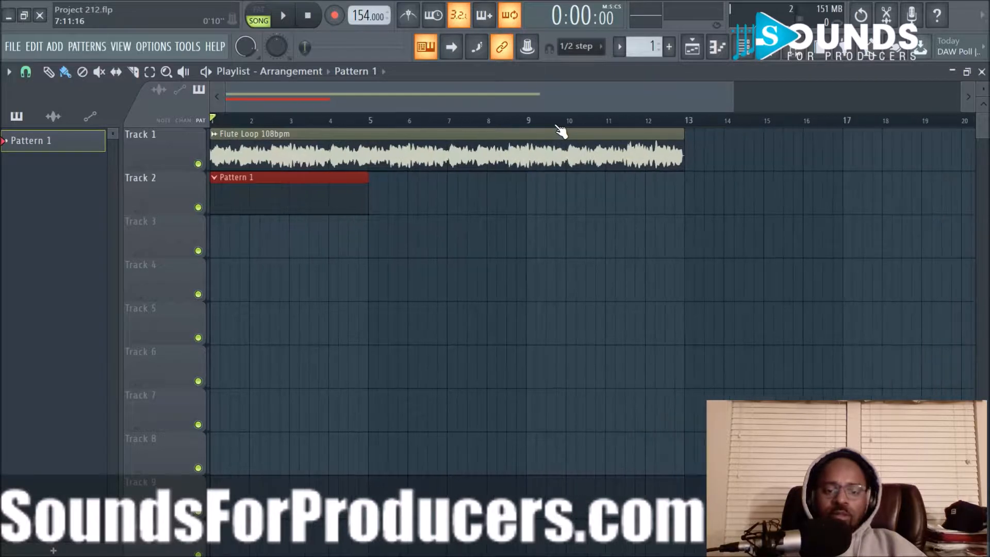
{"action": "scroll", "coordinate": [560, 130], "scroll_direction": "up", "scroll_amount": 5}
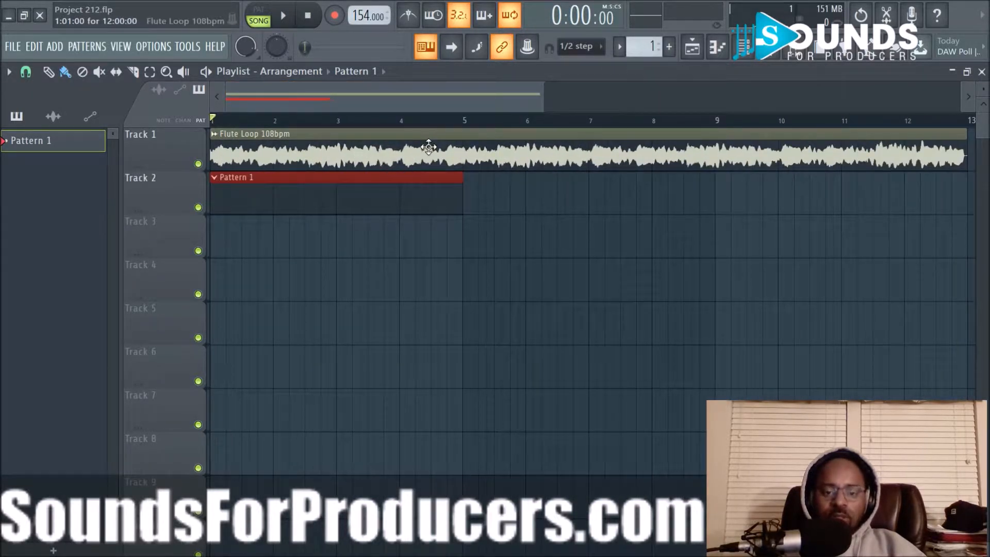
{"action": "scroll", "coordinate": [442, 123], "scroll_direction": "up", "scroll_amount": 4}
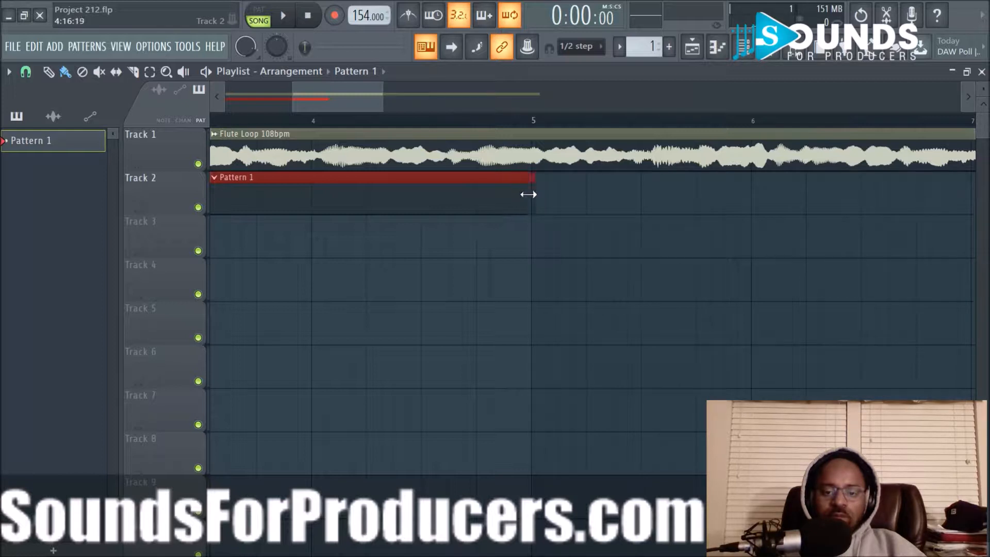
{"action": "left_click", "coordinate": [28, 73]}
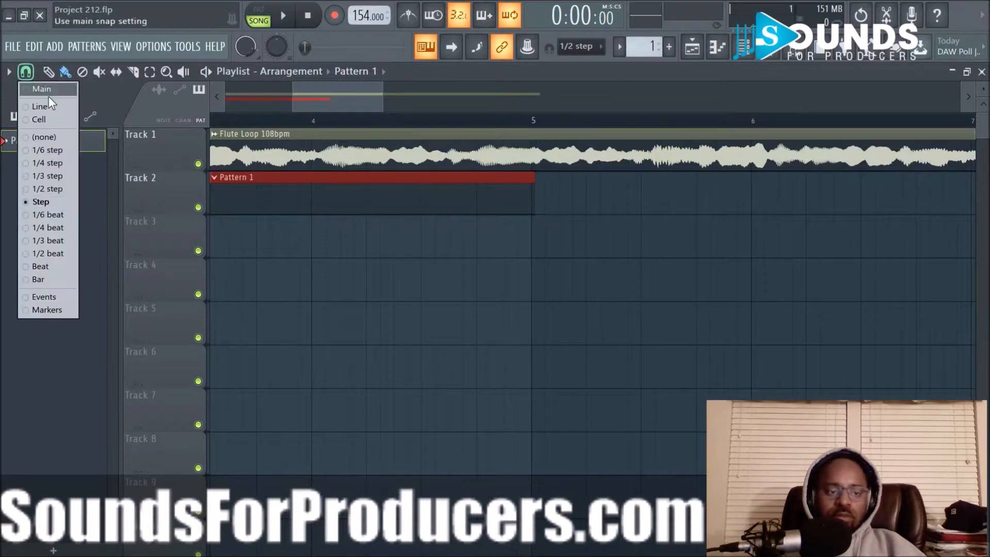
{"action": "left_click", "coordinate": [61, 137]}
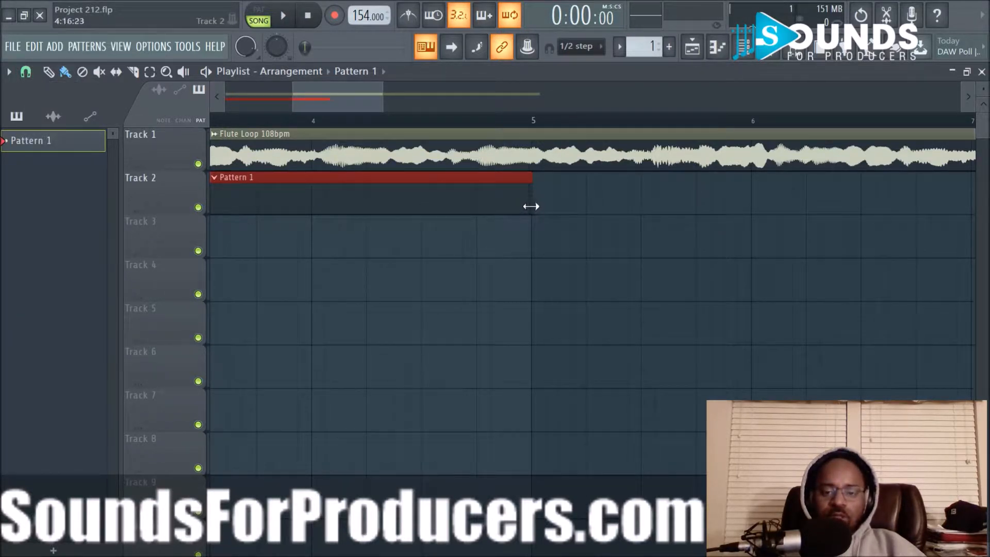
{"action": "scroll", "coordinate": [524, 121], "scroll_direction": "up", "scroll_amount": 2}
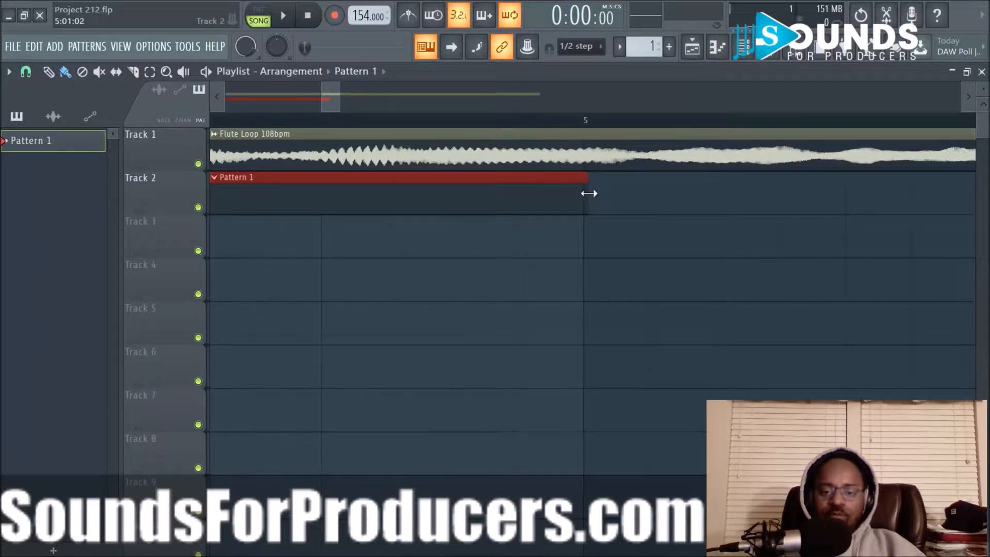
Set the playlist snap to 1/2 beat
{"action": "left_click", "coordinate": [26, 72]}
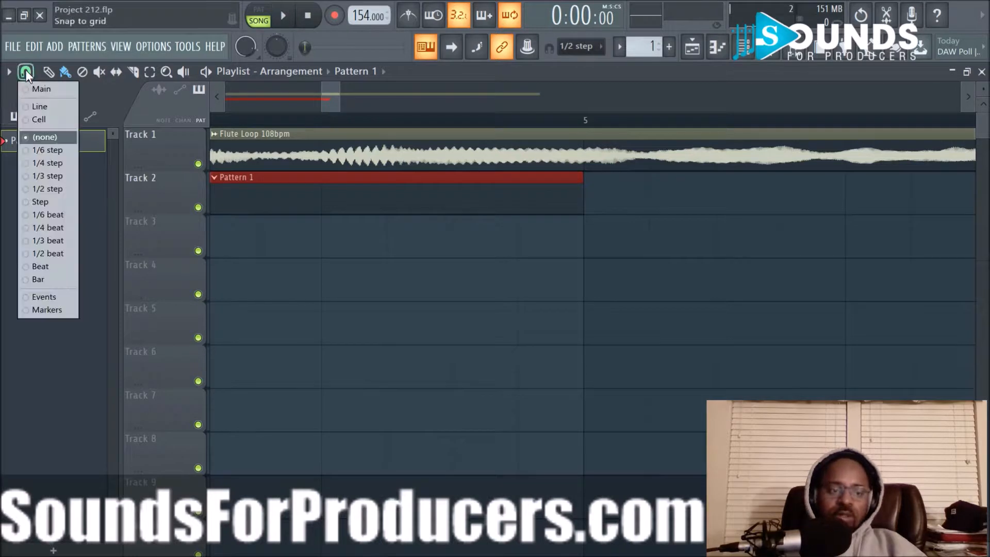
{"action": "left_click", "coordinate": [53, 251]}
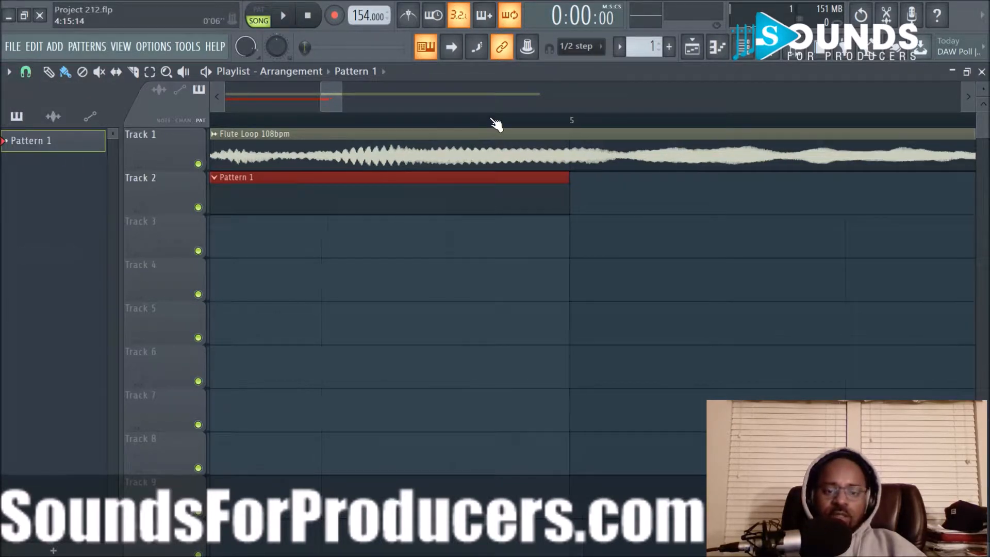
{"action": "scroll", "coordinate": [495, 122], "scroll_direction": "down", "scroll_amount": 2}
{"action": "scroll", "coordinate": [485, 126], "scroll_direction": "down", "scroll_amount": 5}
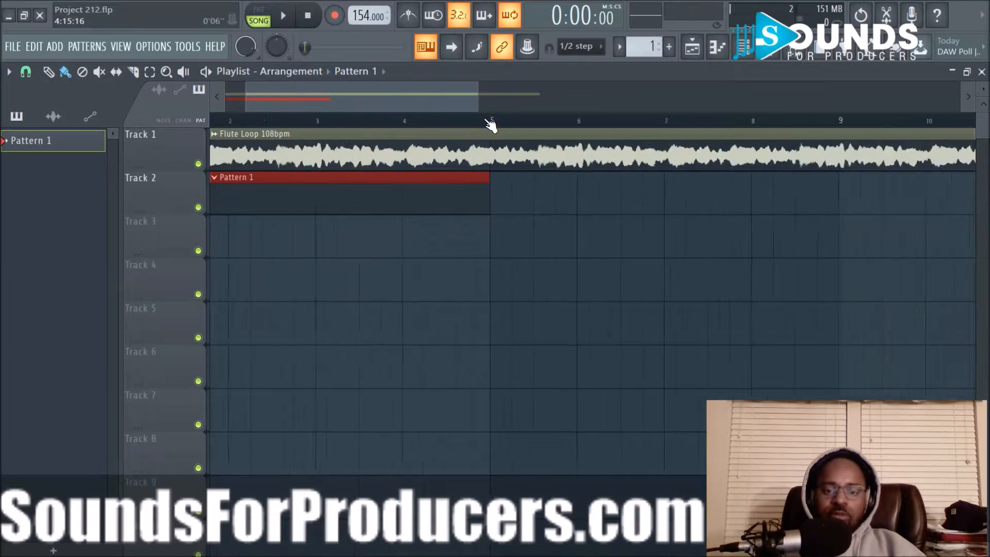
Play the arrangement from the start to listen to the flute loop, and stop playback
{"action": "key", "text": "space"}
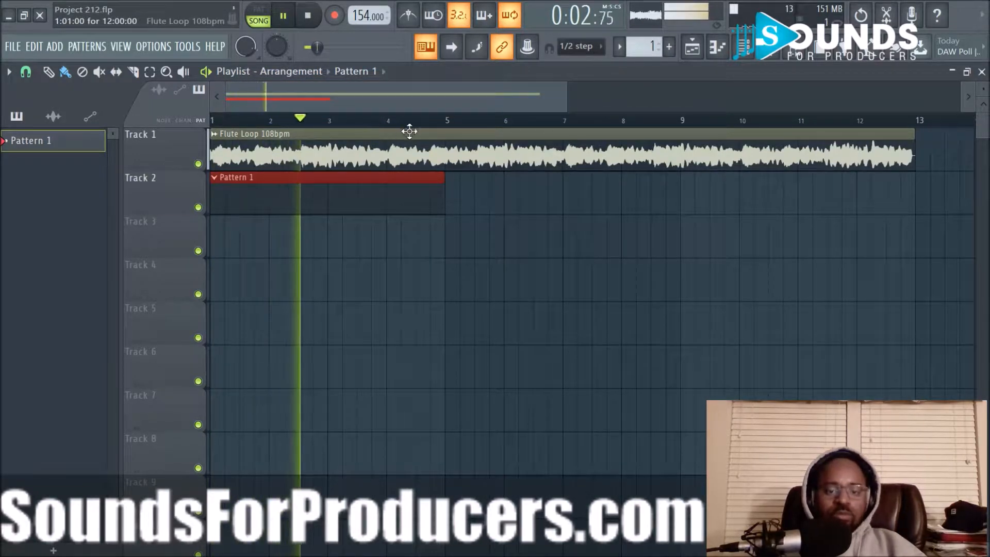
{"action": "scroll", "coordinate": [420, 130], "scroll_direction": "down", "scroll_amount": 3}
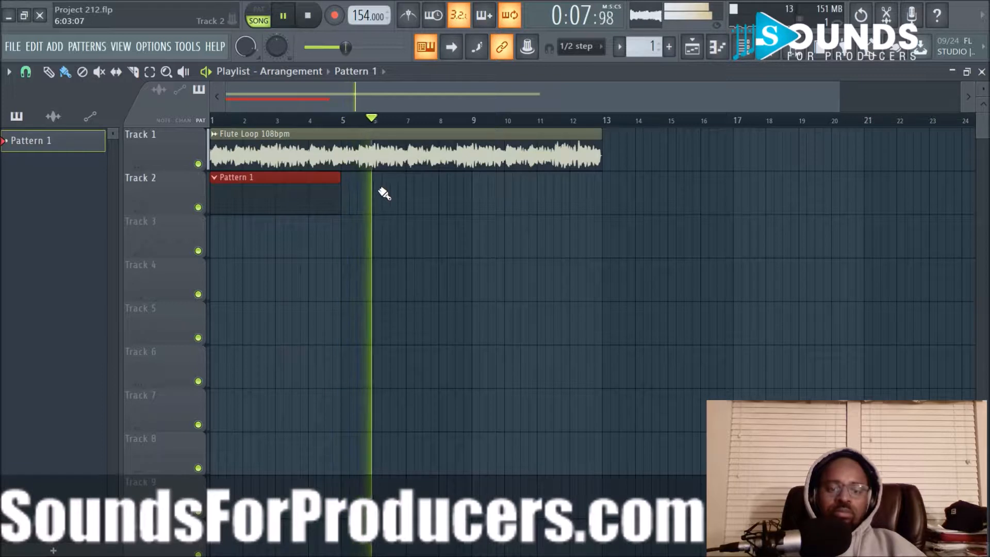
{"action": "key", "text": "space"}
Add a new Xpand!2 instrument channel to the channel rack
{"action": "left_click", "coordinate": [745, 52]}
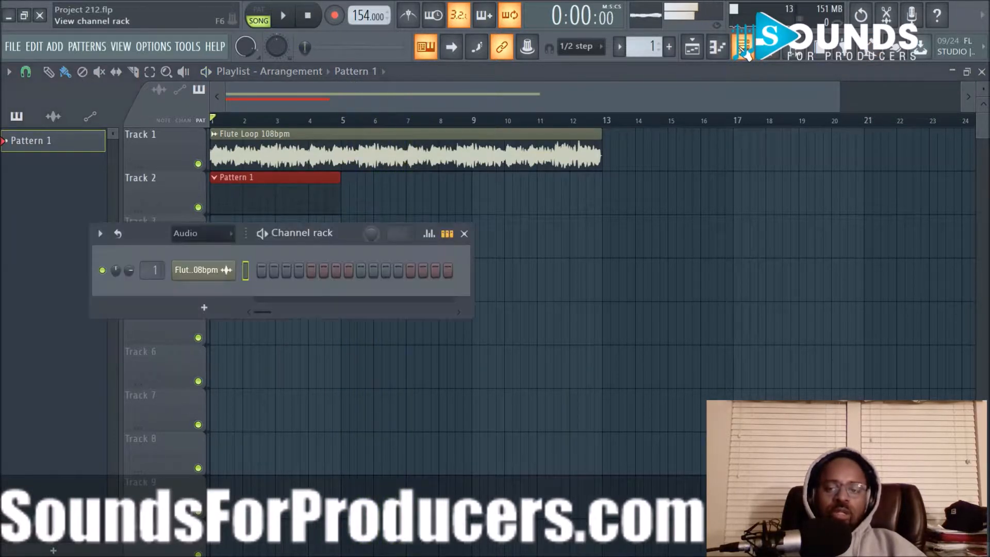
{"action": "left_click", "coordinate": [215, 302]}
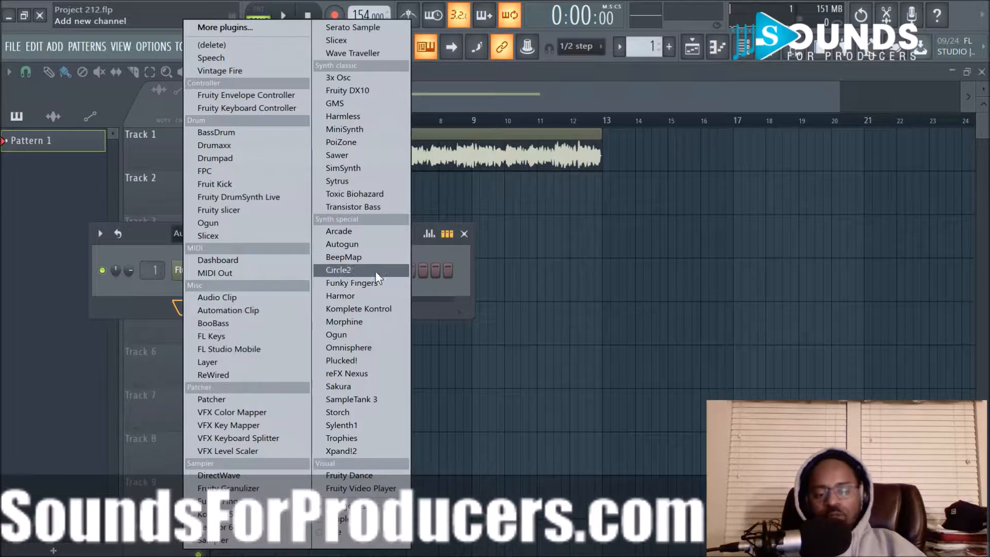
{"action": "left_click", "coordinate": [348, 449]}
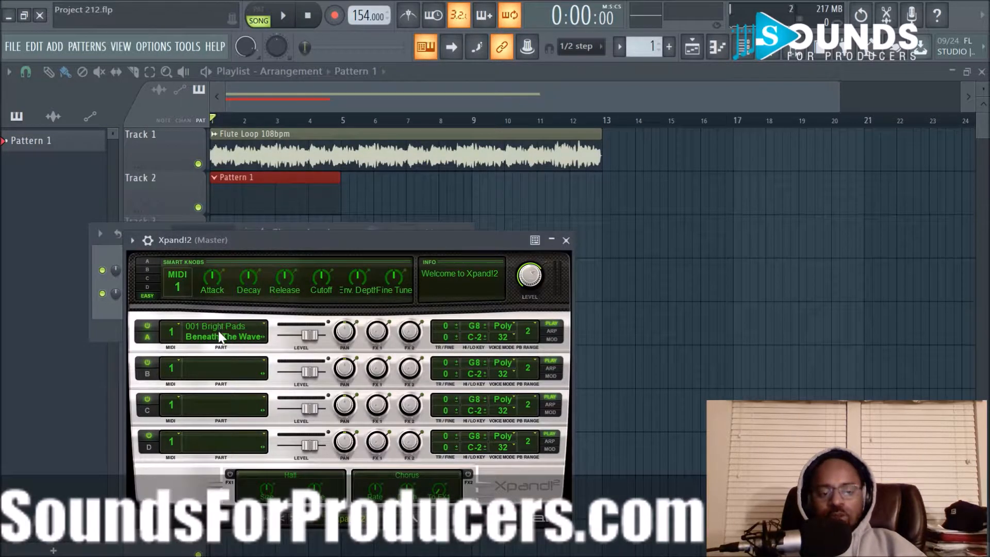
Load Soft Analog Brass+ from 006 Synth Brass into Xpand!2 part A, audition it, and move on to Attack Reso Brass
{"action": "left_click", "coordinate": [218, 332]}
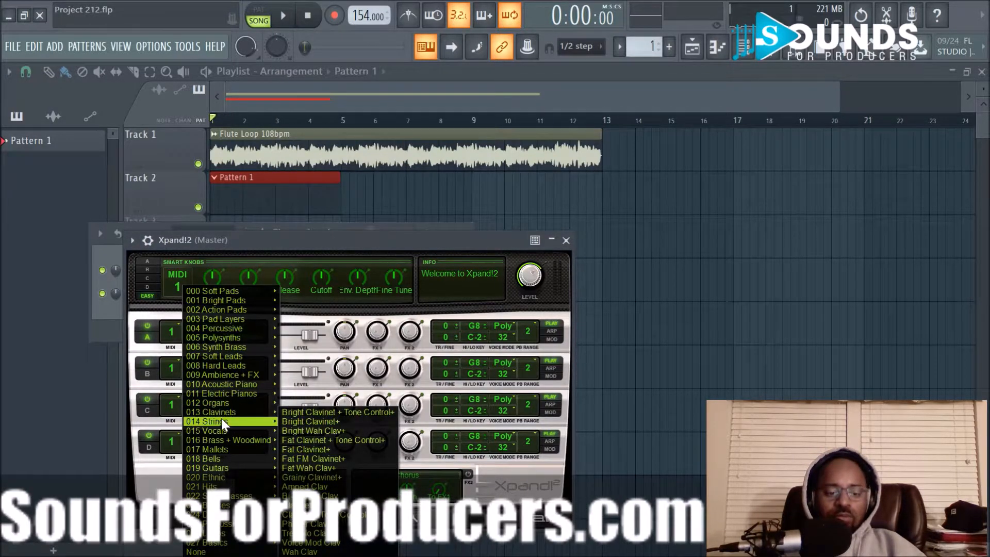
{"action": "mouse_move", "coordinate": [222, 426]}
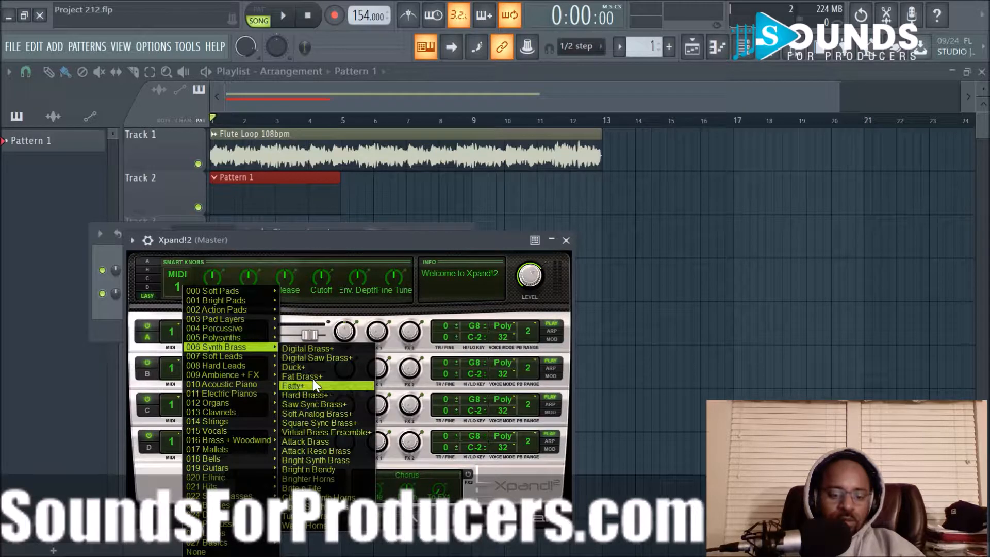
{"action": "left_click", "coordinate": [314, 414]}
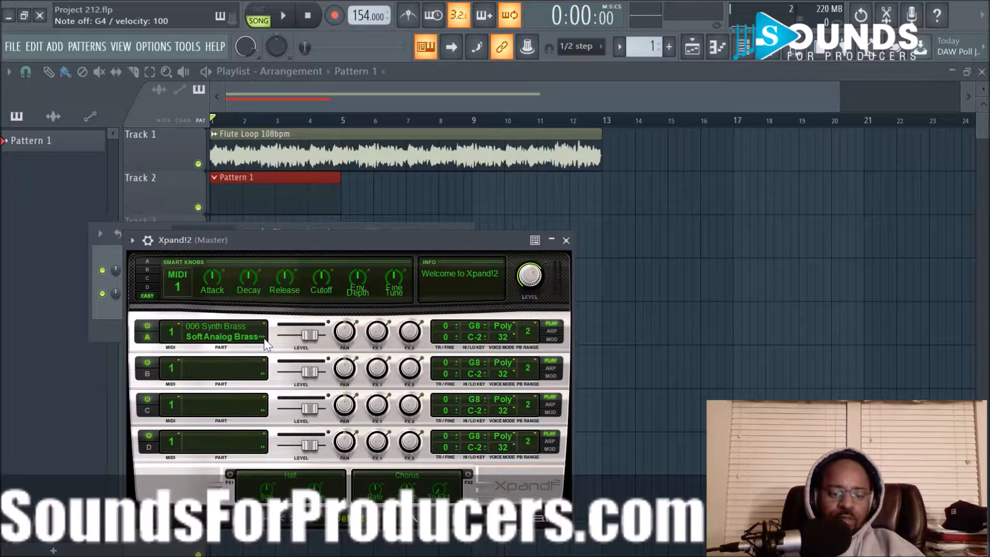
{"action": "key", "text": "b"}
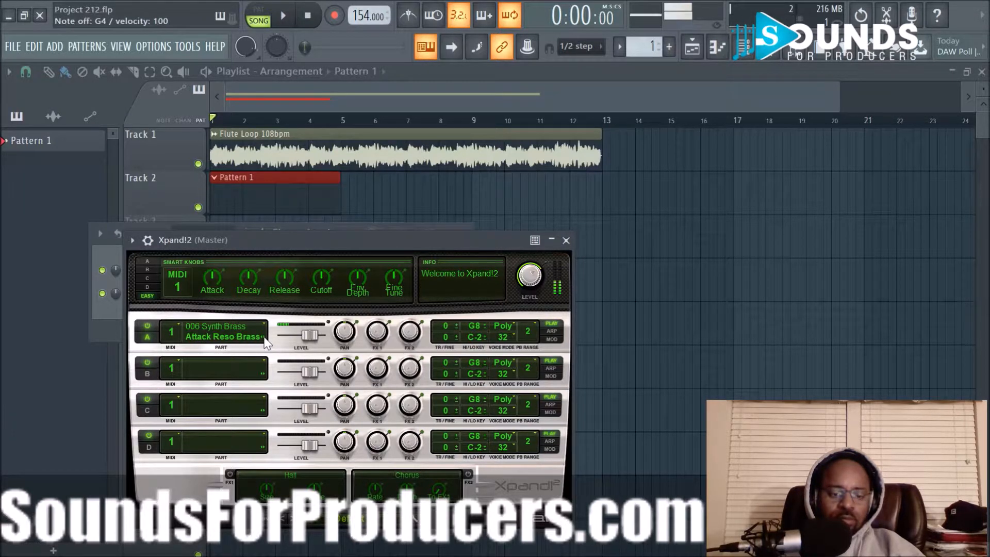
Load Orchestral Brass+ from 016 Brass + Woodwind into Xpand!2 part A, audition it, and close the plug-in window
{"action": "left_click", "coordinate": [222, 343]}
{"action": "mouse_move", "coordinate": [227, 396]}
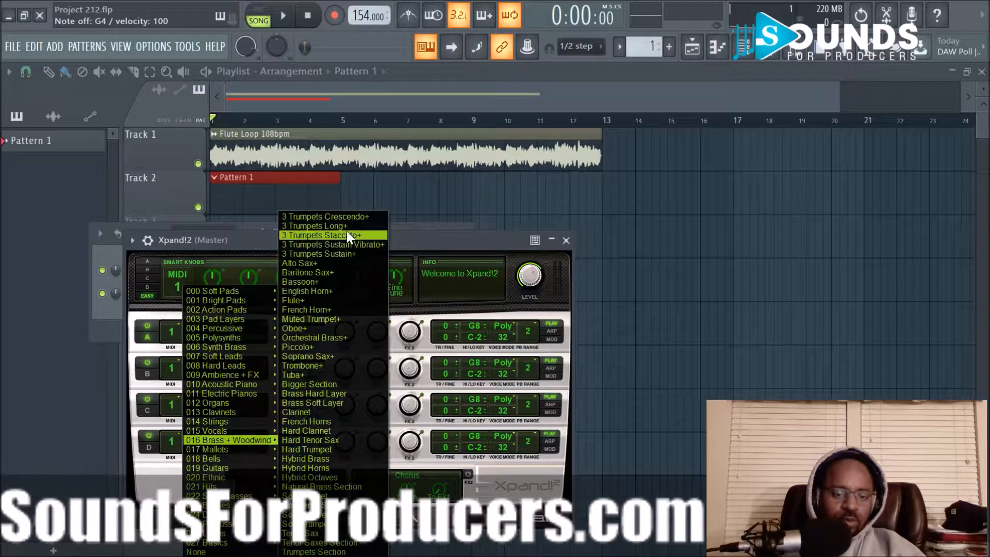
{"action": "left_click", "coordinate": [339, 337]}
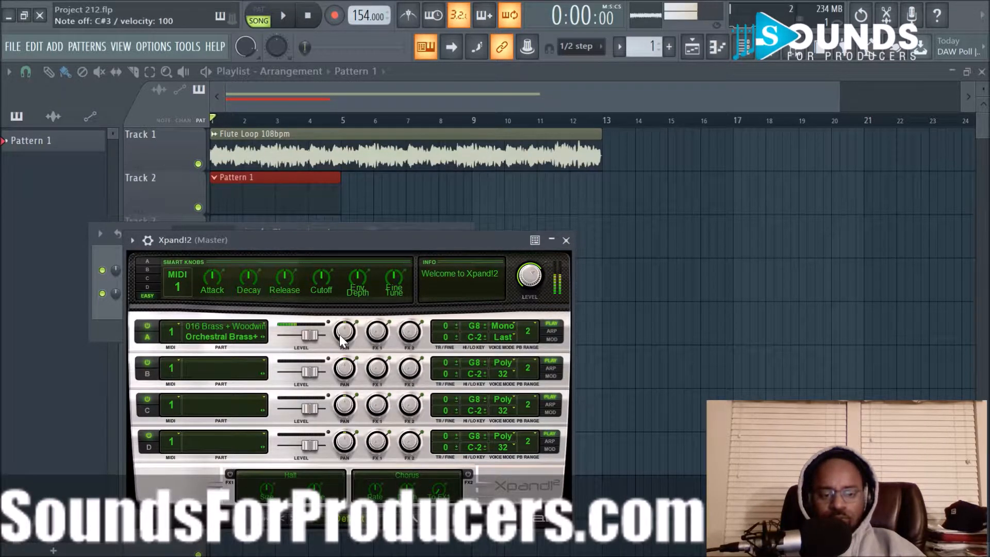
{"action": "left_click", "coordinate": [566, 241]}
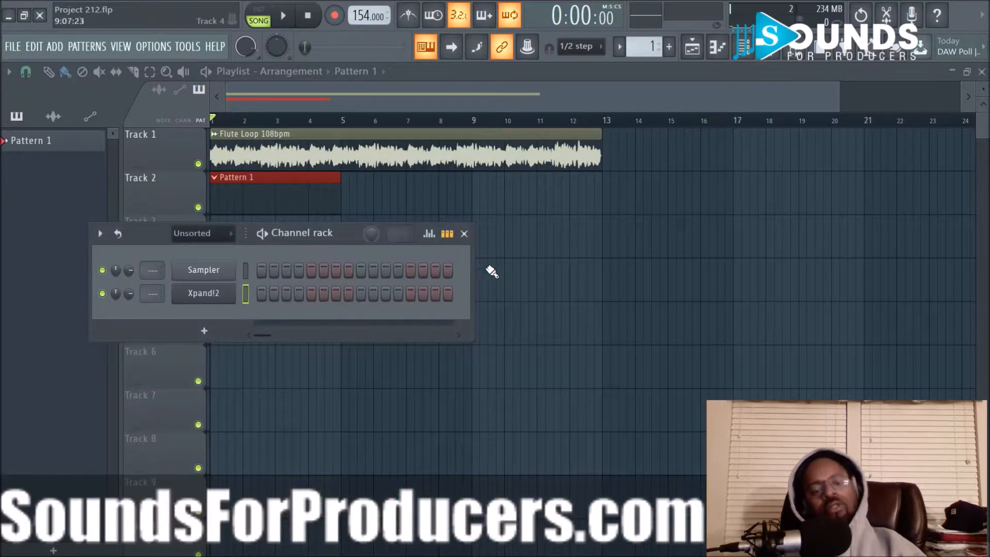
Start playing the arrangement and open the piano roll of the Xpand!2 channel
{"action": "key", "text": "space"}
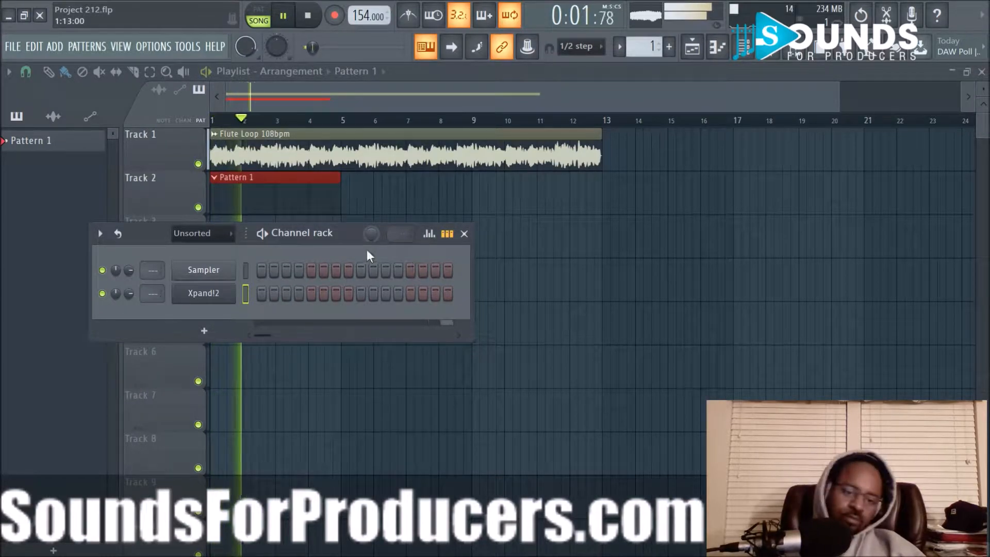
{"action": "right_click", "coordinate": [215, 293]}
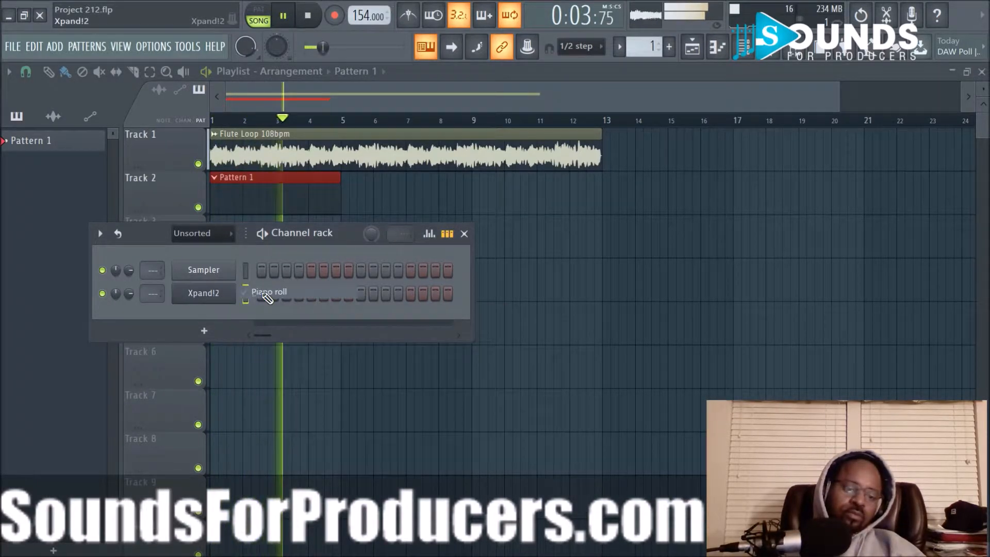
{"action": "left_click", "coordinate": [269, 292]}
Audition piano roll keys from F#6 down to A#4 against the playing flute loop to find its key, and stop playback
{"action": "left_click", "coordinate": [36, 304]}
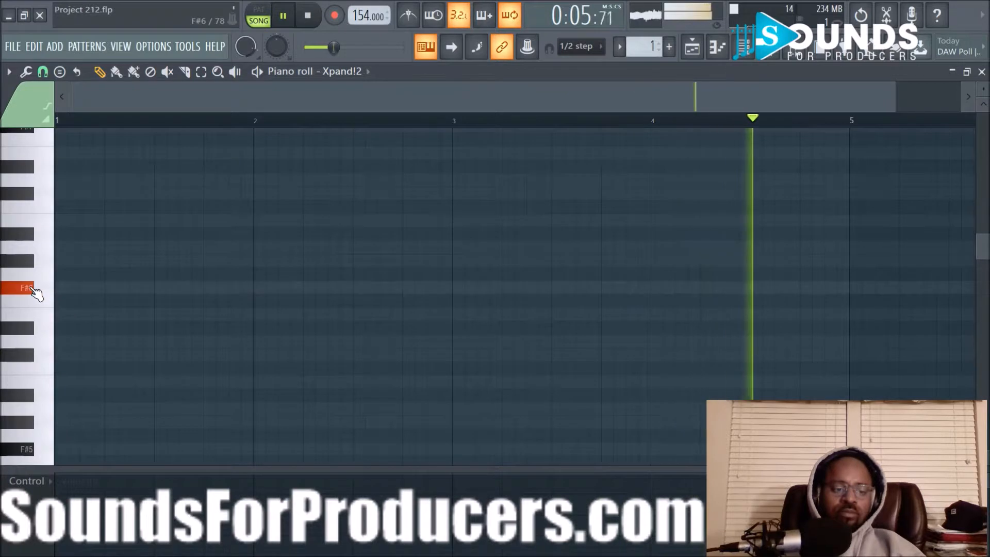
{"action": "left_click", "coordinate": [58, 300]}
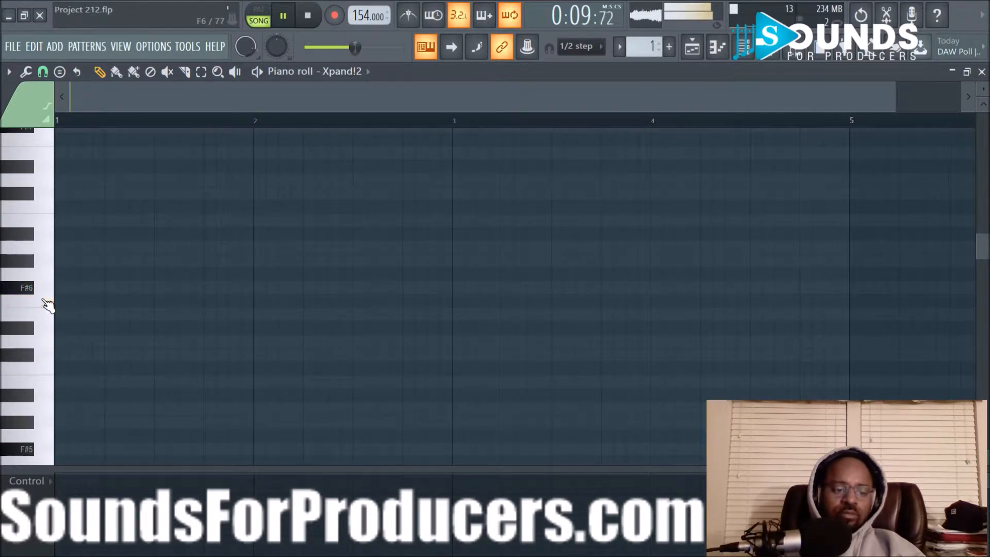
{"action": "scroll", "coordinate": [52, 323], "scroll_direction": "down", "scroll_amount": 3}
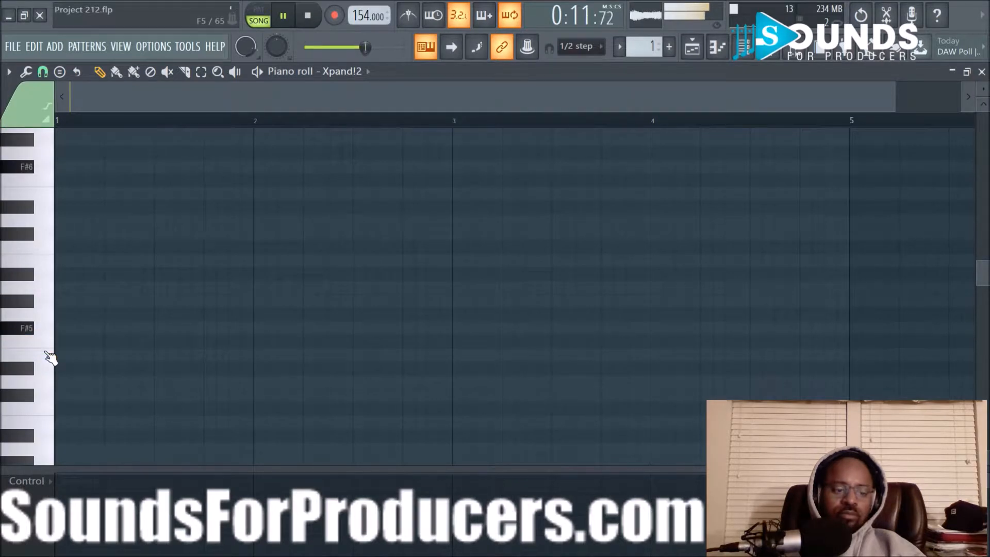
{"action": "scroll", "coordinate": [48, 382], "scroll_direction": "down", "scroll_amount": 2}
{"action": "left_click", "coordinate": [44, 354]}
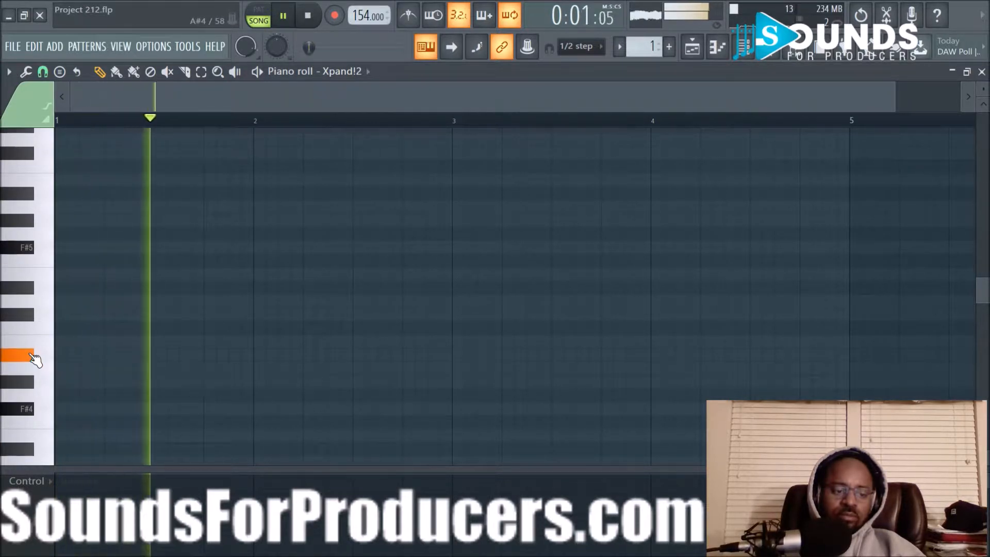
{"action": "key", "text": "space"}
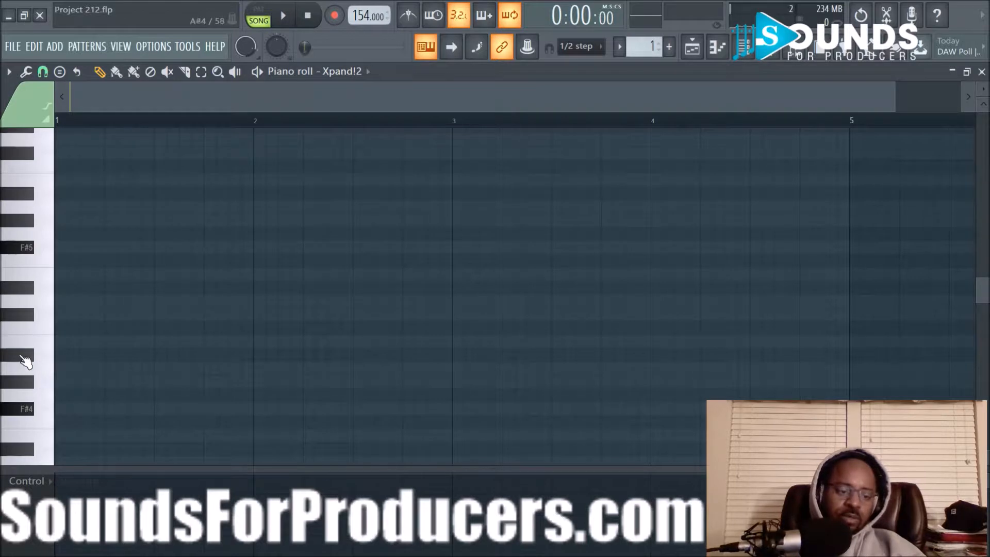
Set the root note of the piano roll's scale highlighting to A#
{"action": "left_click", "coordinate": [9, 73]}
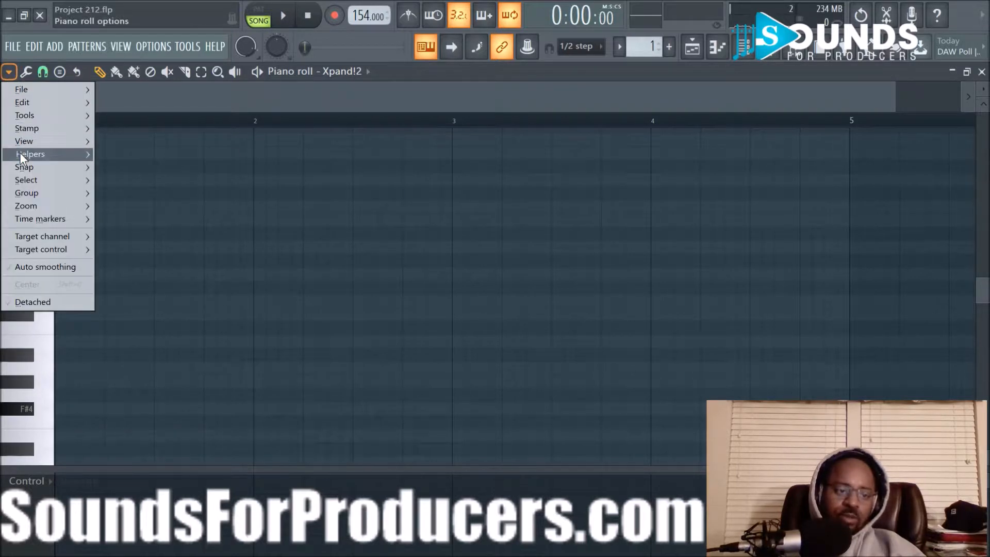
{"action": "mouse_move", "coordinate": [20, 153]}
{"action": "mouse_move", "coordinate": [122, 168]}
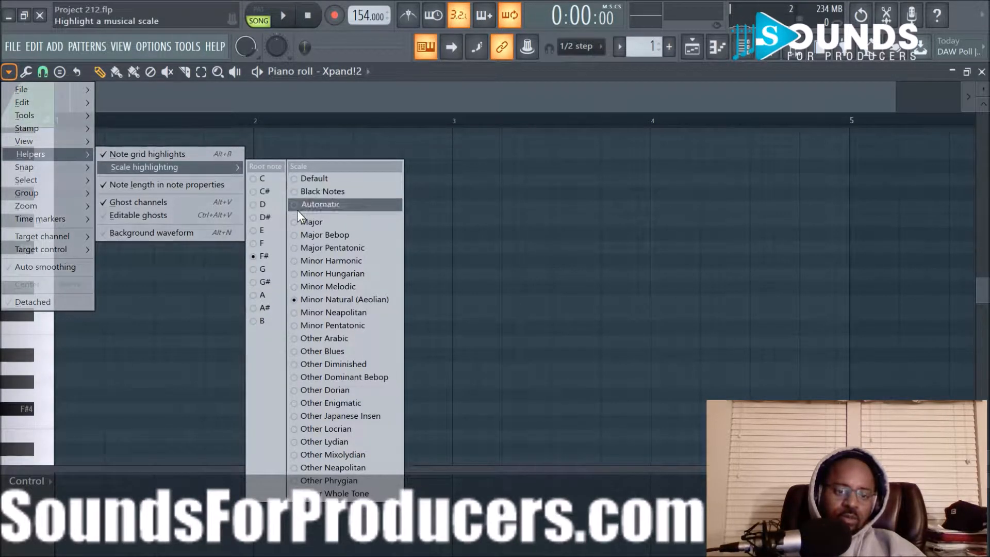
{"action": "left_click", "coordinate": [267, 307]}
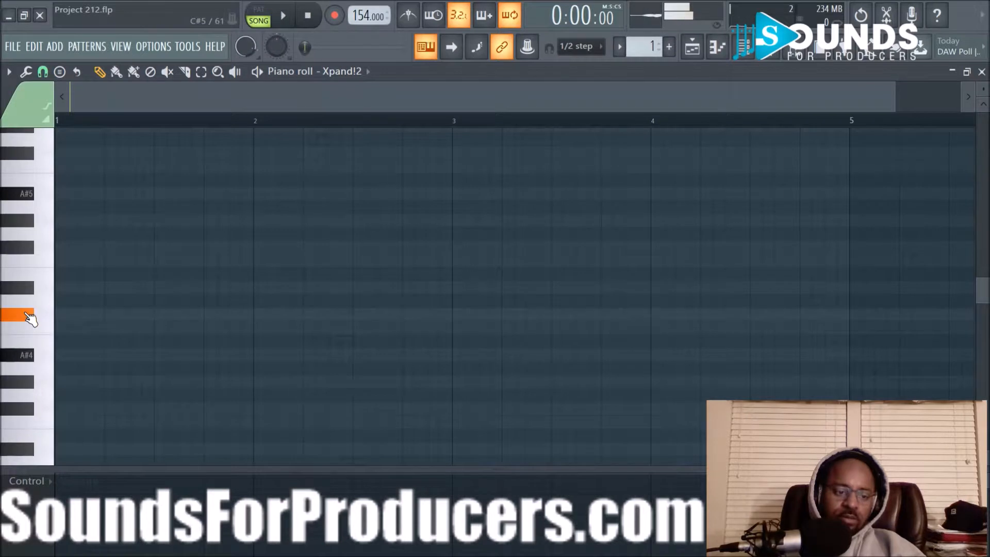
Draw a one-bar A#4 note at bar 1 and a one-bar F5 note at bar 2
{"action": "key", "text": "space"}
{"action": "left_click", "coordinate": [69, 352]}
{"action": "key", "text": "space"}
{"action": "left_click_drag", "start_coordinate": [69, 352], "coordinate": [233, 355]}
{"action": "left_click_drag", "start_coordinate": [262, 303], "coordinate": [255, 258]}
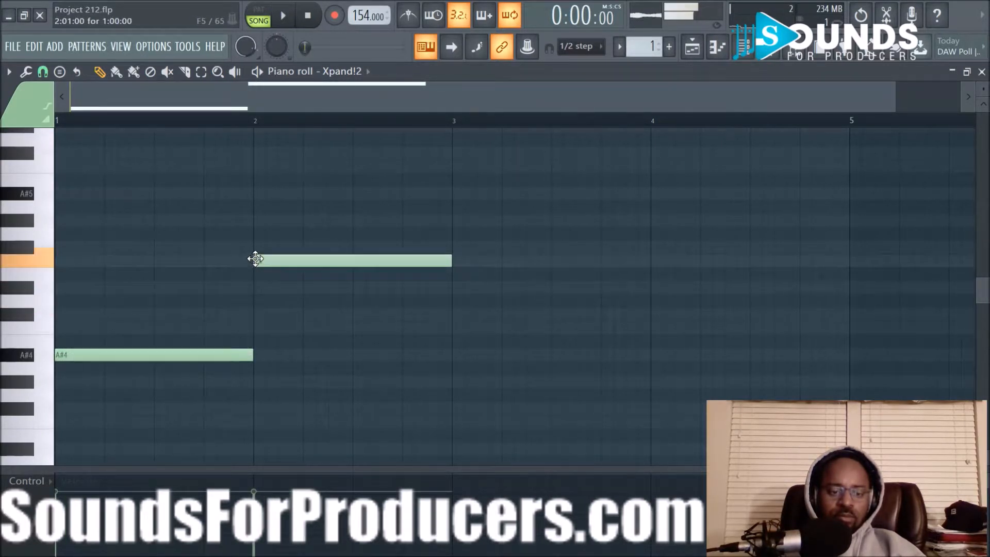
Move the F5 note to start halfway through bar 2, and lengthen both notes to one and a half bars while checking playback
{"action": "key", "text": "space"}
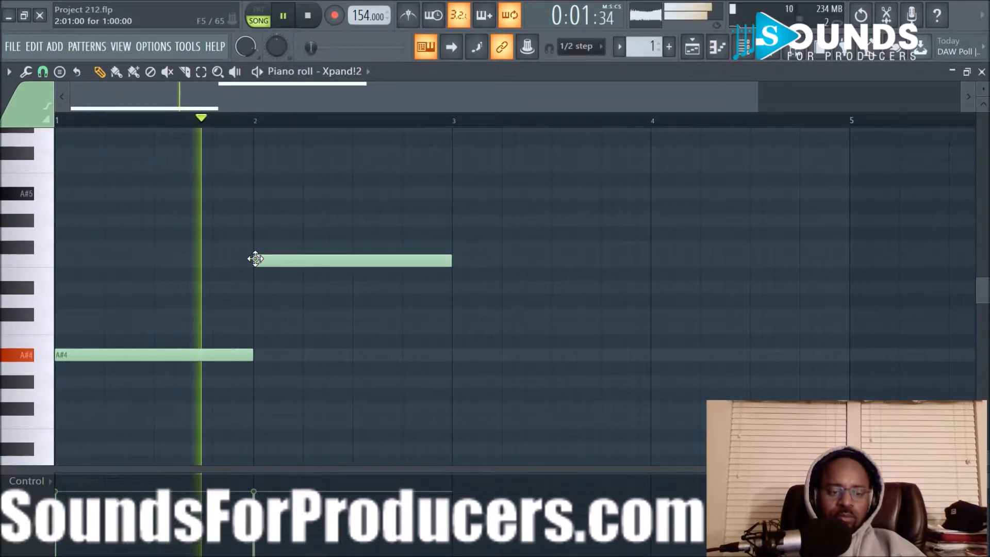
{"action": "left_click_drag", "start_coordinate": [284, 258], "coordinate": [506, 265]}
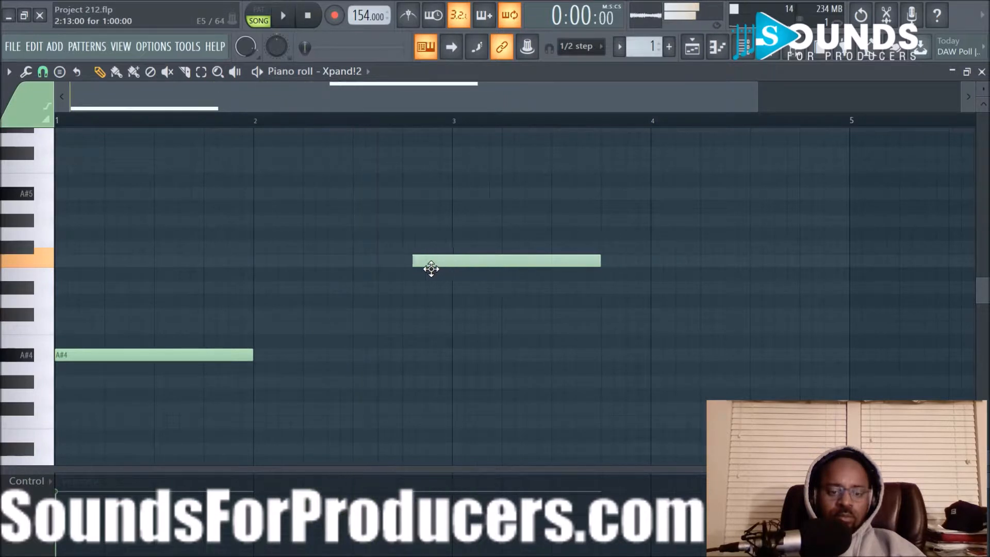
{"action": "left_click_drag", "start_coordinate": [431, 269], "coordinate": [396, 269]}
{"action": "key", "text": "space"}
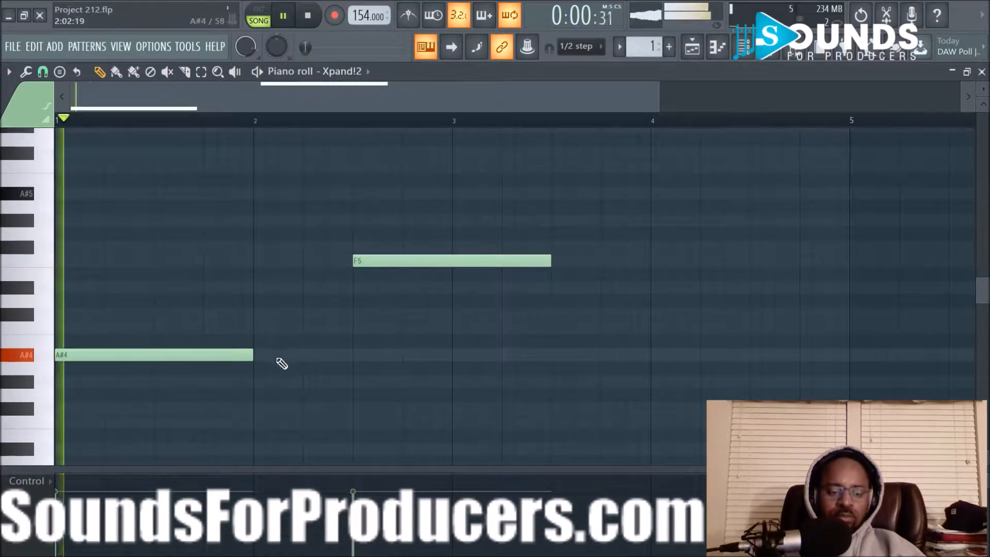
{"action": "left_click_drag", "start_coordinate": [253, 355], "coordinate": [351, 355]}
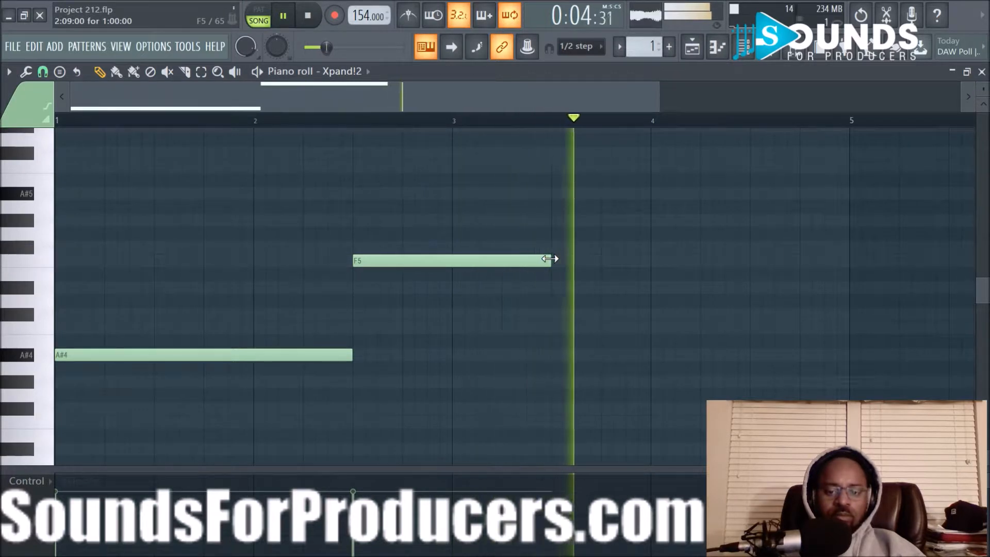
{"action": "key", "text": "space"}
{"action": "left_click_drag", "start_coordinate": [551, 258], "coordinate": [654, 262]}
Duplicate the two-note phrase to start at bar 4, and lower the copied F5 note to F4
{"action": "left_click_drag", "start_coordinate": [245, 214], "coordinate": [555, 428]}
{"action": "left_click_drag", "start_coordinate": [451, 354], "coordinate": [861, 355]}
{"action": "key", "text": "space"}
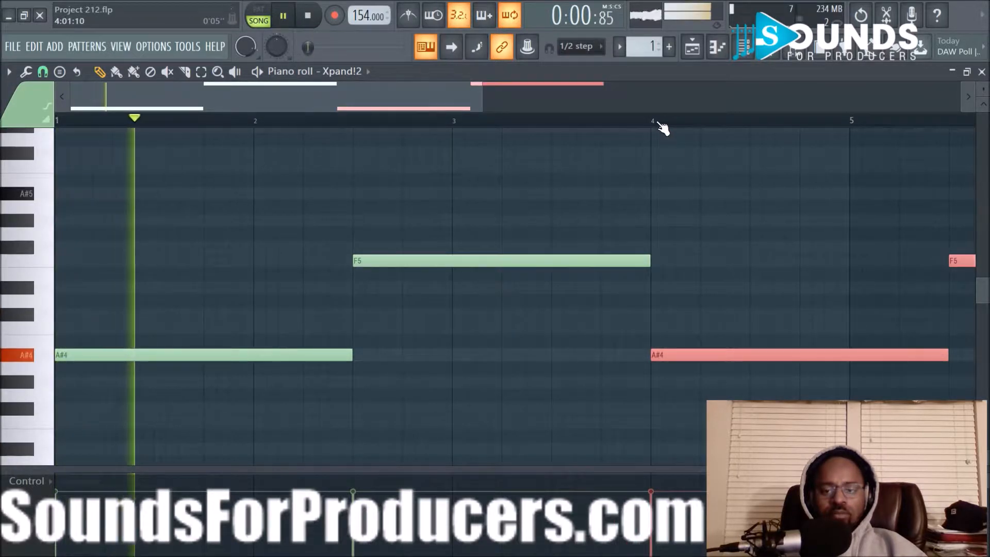
{"action": "scroll", "coordinate": [657, 126], "scroll_direction": "down", "scroll_amount": 3}
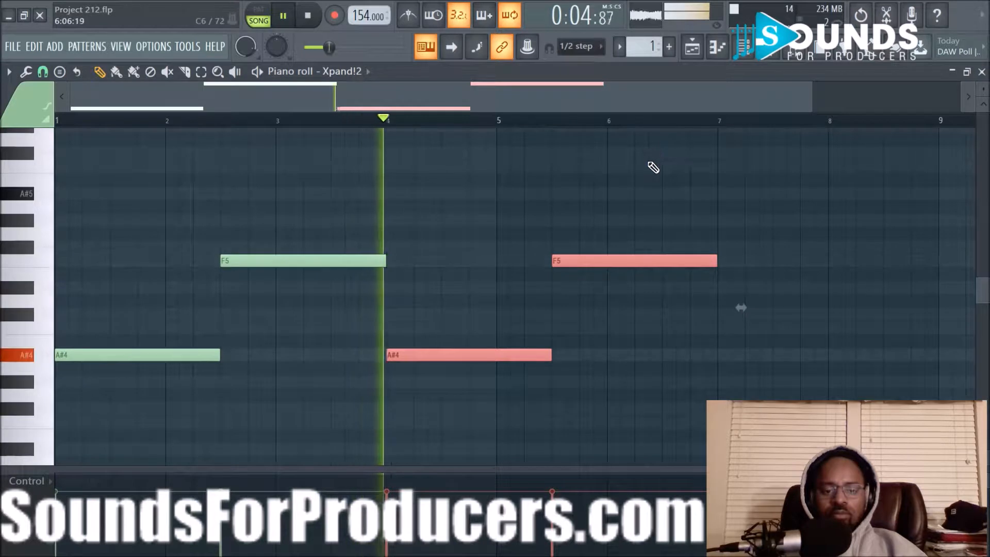
{"action": "key", "text": "ctrl+d"}
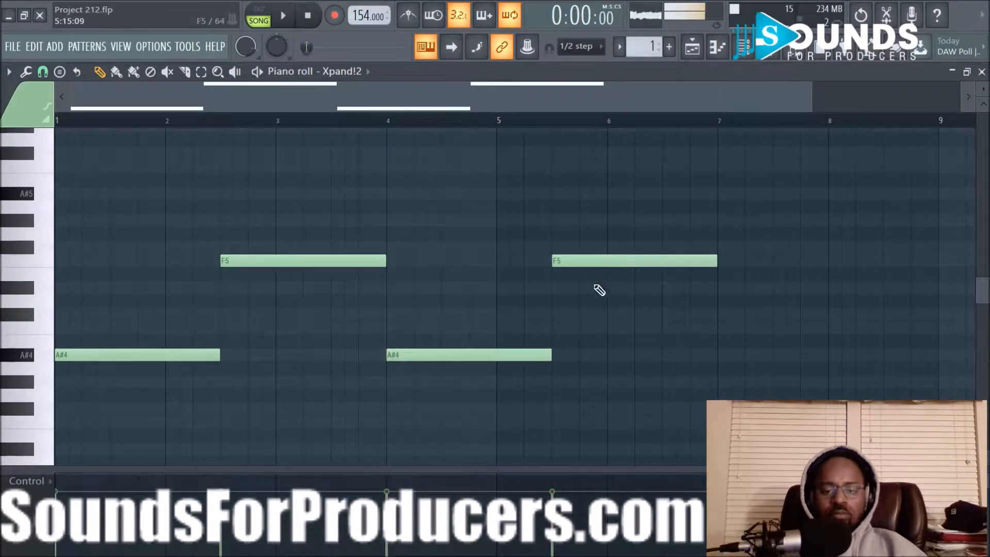
{"action": "left_click_drag", "start_coordinate": [564, 391], "coordinate": [555, 438]}
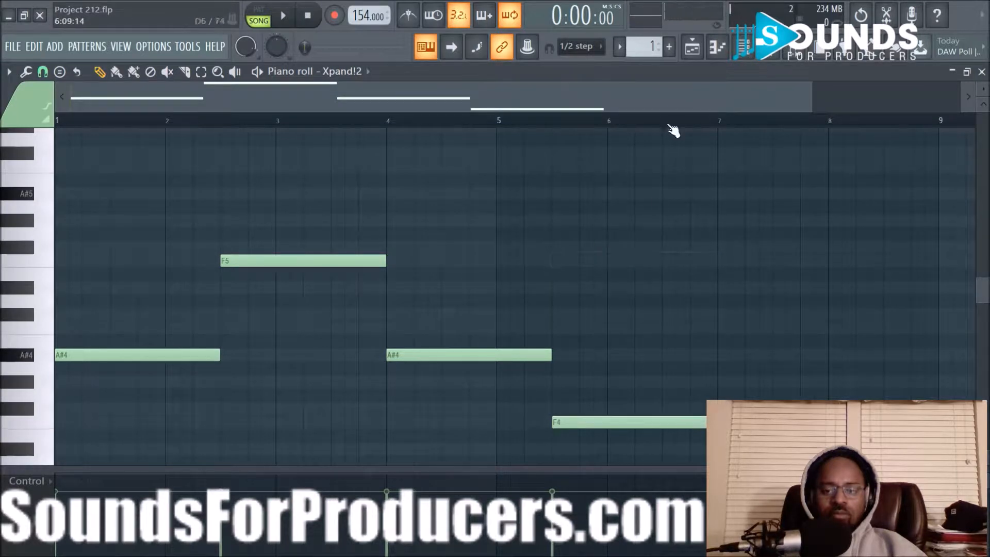
Extend the Pattern 1 clip in the playlist to bar 13, the end of the flute loop, and reopen its Xpand!2 piano roll
{"action": "left_click", "coordinate": [693, 48]}
{"action": "key", "text": "space"}
{"action": "left_click_drag", "start_coordinate": [340, 200], "coordinate": [595, 200]}
{"action": "double_click", "coordinate": [514, 201]}
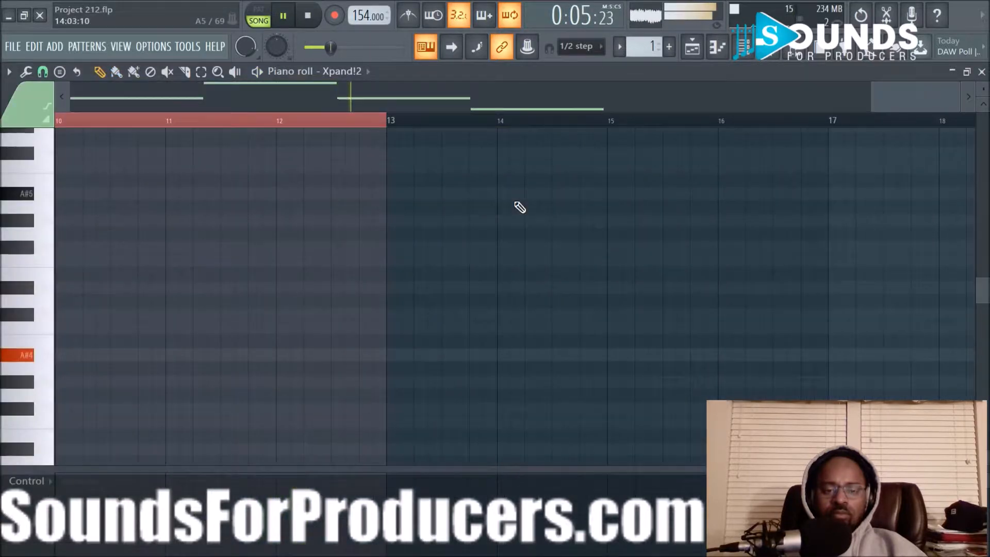
{"action": "left_click_drag", "start_coordinate": [527, 101], "coordinate": [178, 100]}
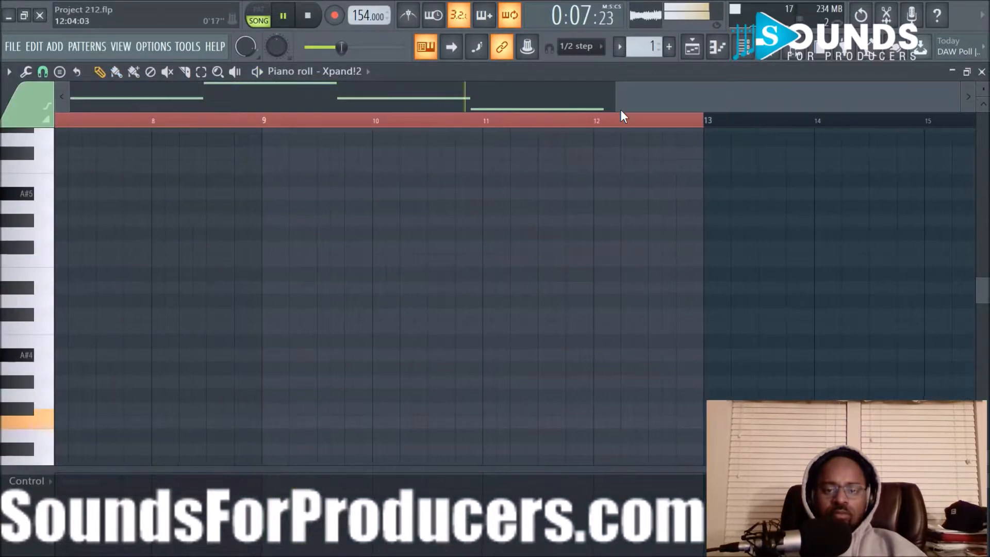
{"action": "double_click", "coordinate": [620, 109]}
{"action": "scroll", "coordinate": [318, 222], "scroll_direction": "down", "scroll_amount": 3}
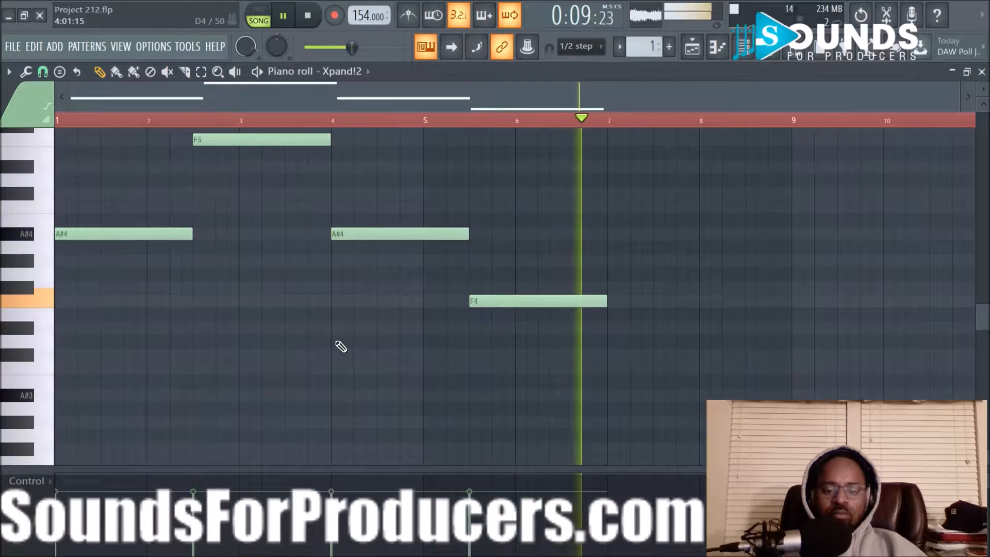
{"action": "key", "text": "space"}
Raise the velocity of all four brass notes to maximum and play the phrase back with the flute loop
{"action": "key", "text": "ctrl+a"}
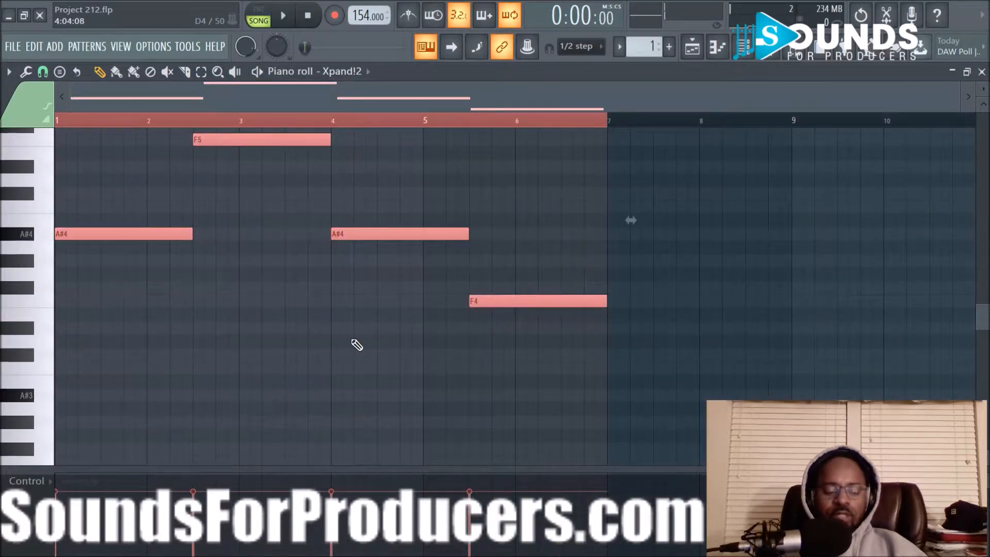
{"action": "key", "text": "ctrl+d"}
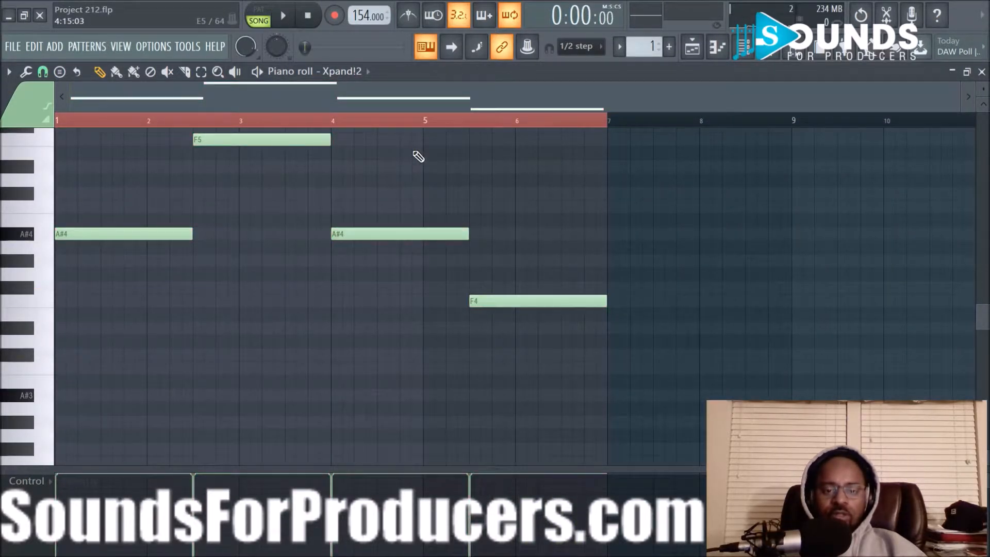
{"action": "scroll", "coordinate": [398, 122], "scroll_direction": "up", "scroll_amount": 3}
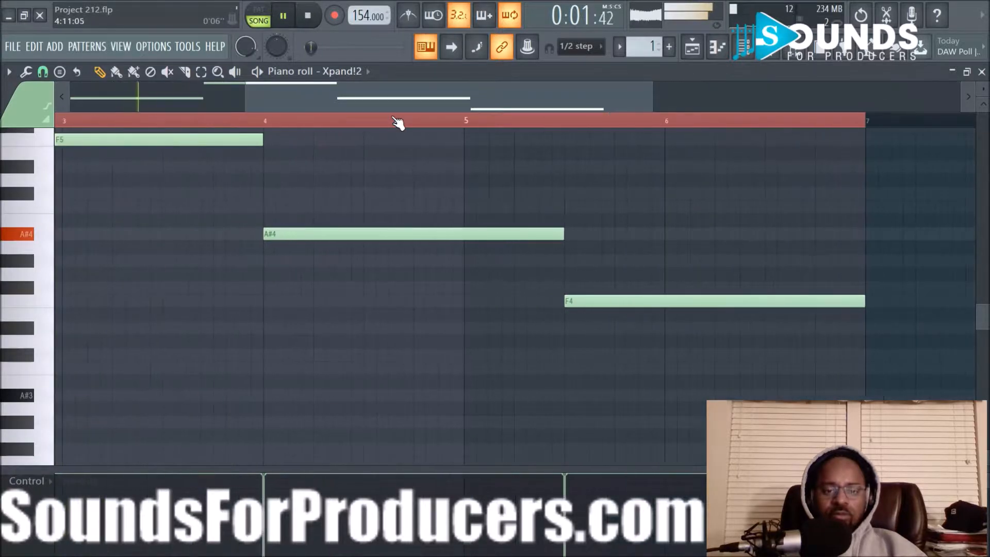
{"action": "scroll", "coordinate": [397, 122], "scroll_direction": "down", "scroll_amount": 2}
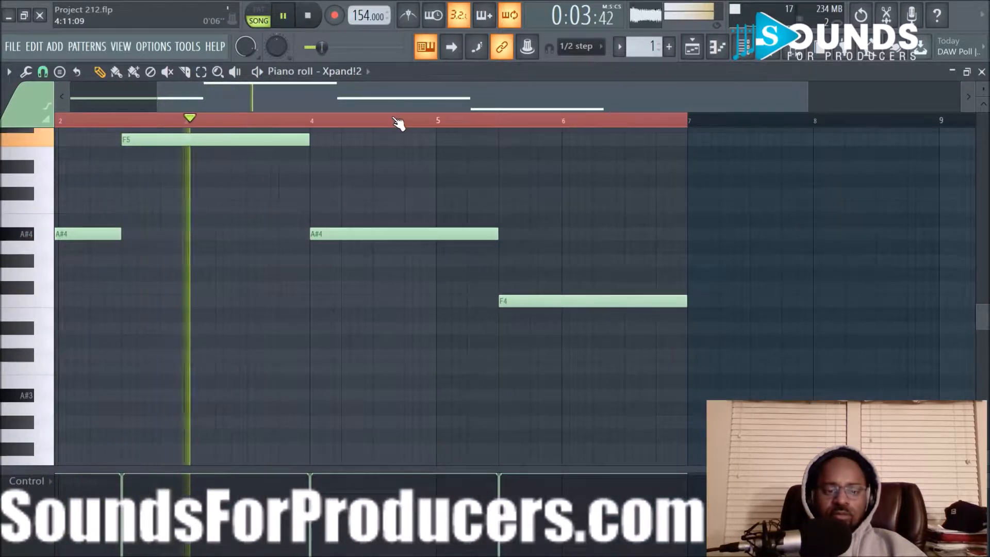
{"action": "scroll", "coordinate": [398, 122], "scroll_direction": "down", "scroll_amount": 1}
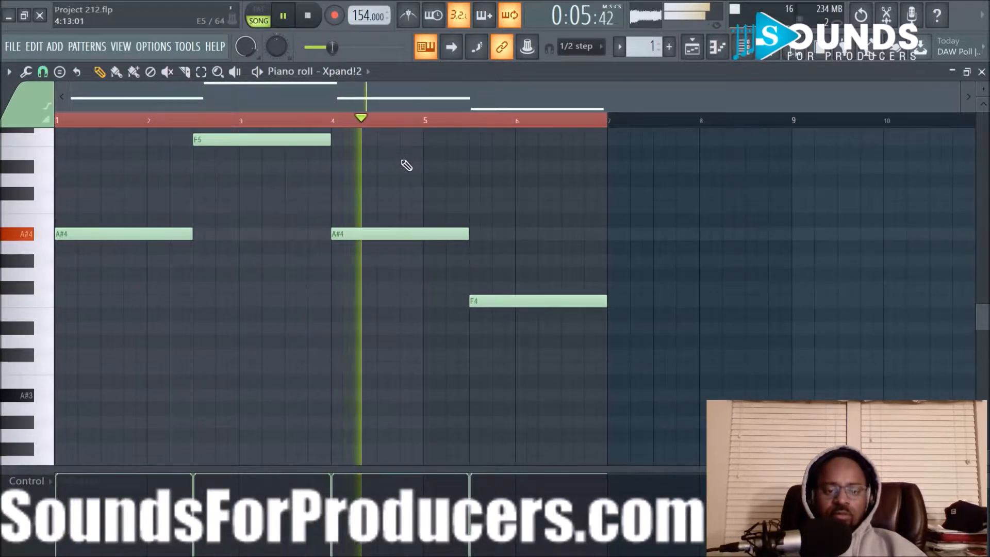
{"action": "scroll", "coordinate": [269, 167], "scroll_direction": "up", "scroll_amount": 2}
Duplicate the four-note brass phrase to start at bar 7, and clear the note selection
{"action": "left_click_drag", "start_coordinate": [119, 149], "coordinate": [604, 414]}
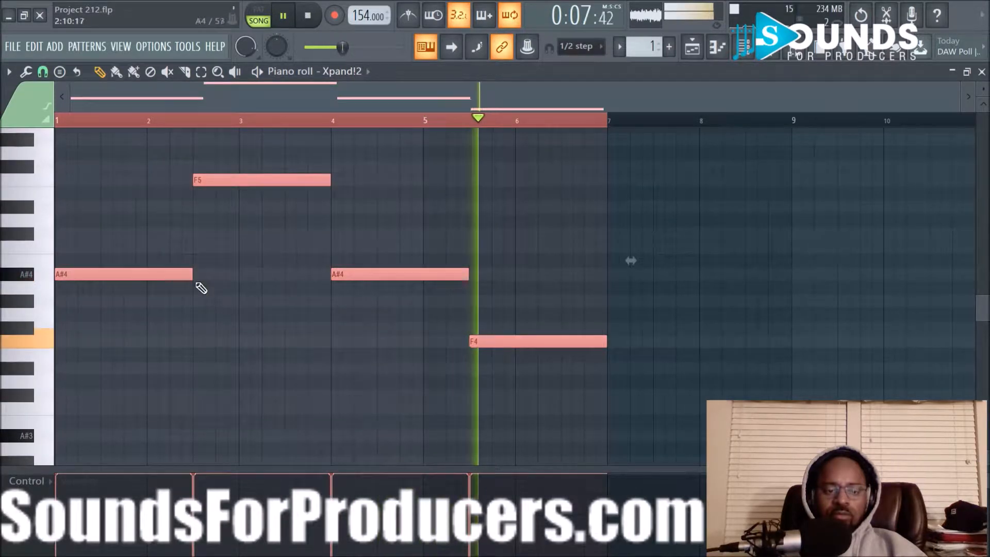
{"action": "key", "text": "ctrl+b"}
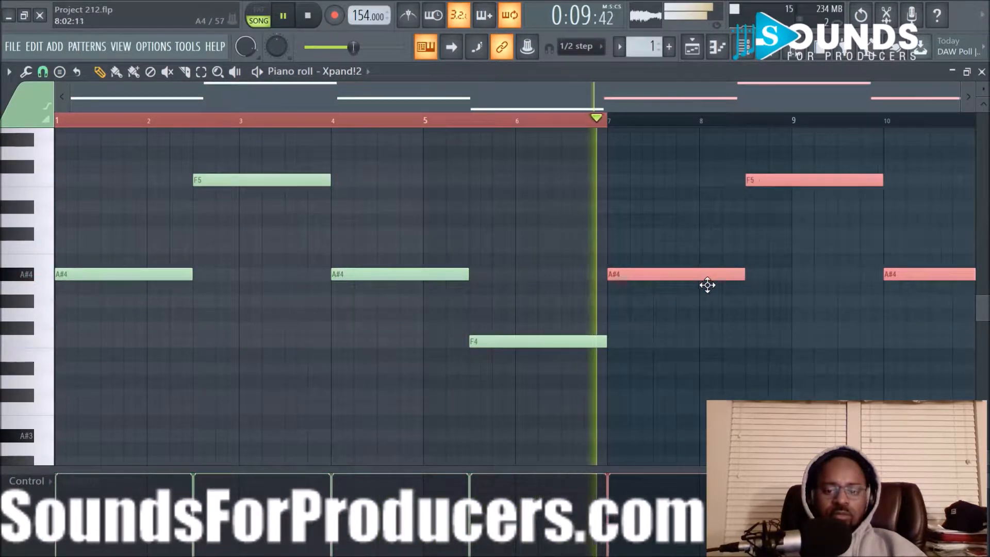
{"action": "scroll", "coordinate": [570, 126], "scroll_direction": "down", "scroll_amount": 2}
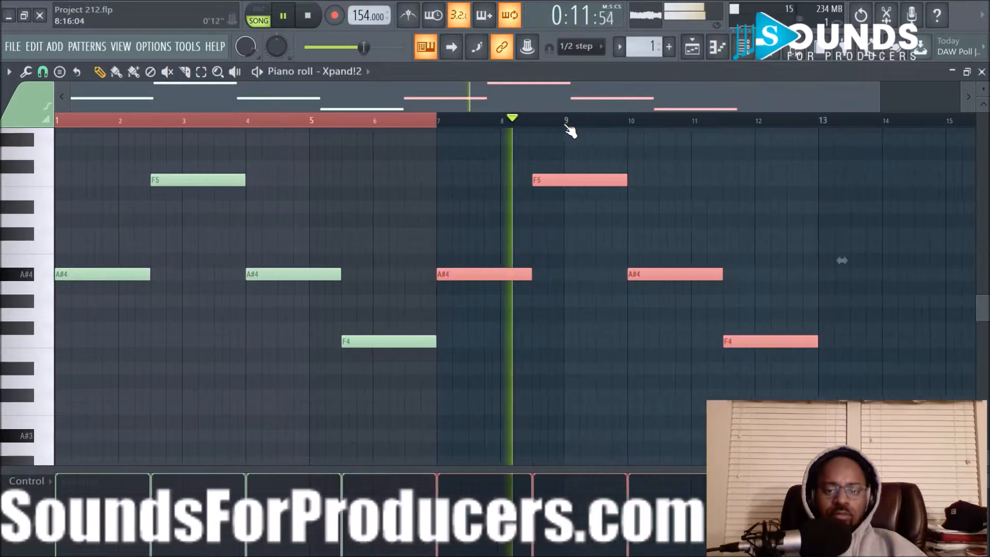
{"action": "key", "text": "ctrl+d"}
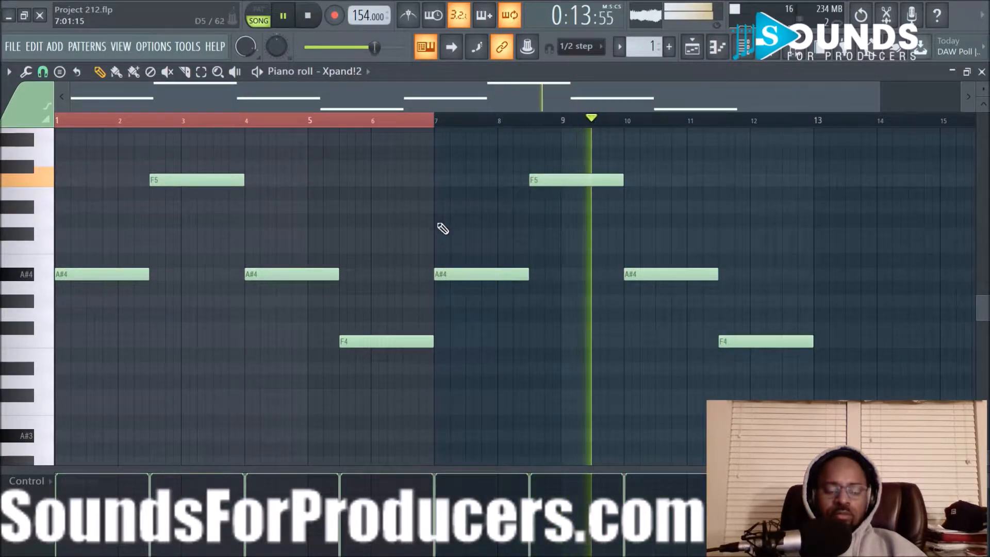
Duplicate the eight-note brass line one octave lower on A#3, F4 and F3, and clear the note selection
{"action": "key", "text": "ctrl+a"}
{"action": "mouse_move", "coordinate": [69, 274]}
{"action": "left_mouse_down"}
{"action": "mouse_move", "coordinate": [97, 276]}
{"action": "mouse_move", "coordinate": [54, 278]}
{"action": "left_mouse_up"}
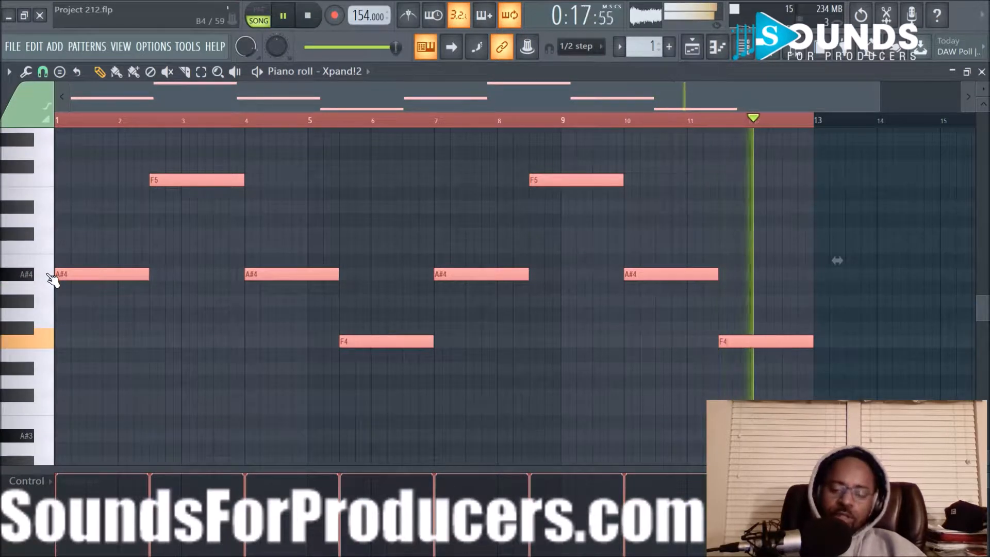
{"action": "key", "text": "ctrl+Down"}
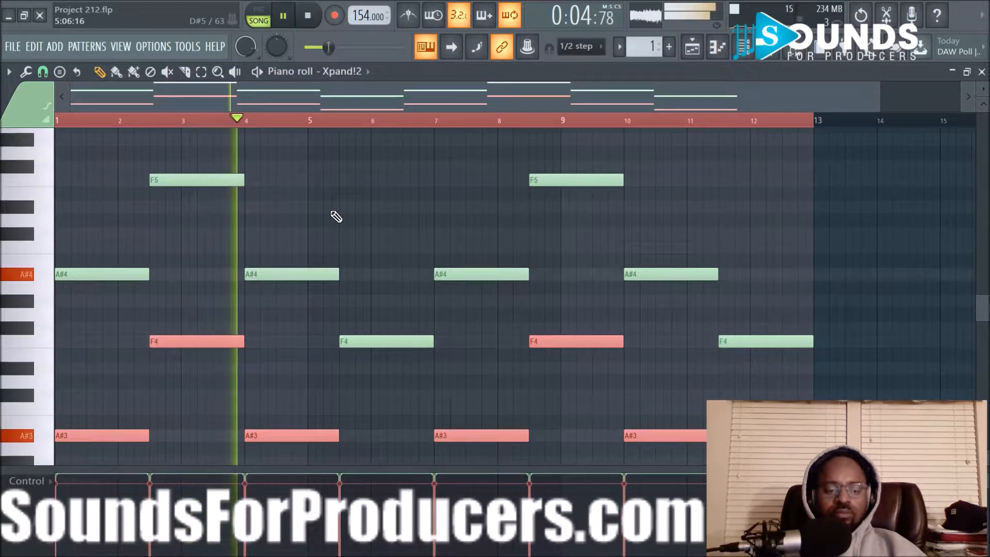
{"action": "scroll", "coordinate": [248, 206], "scroll_direction": "up", "scroll_amount": 3}
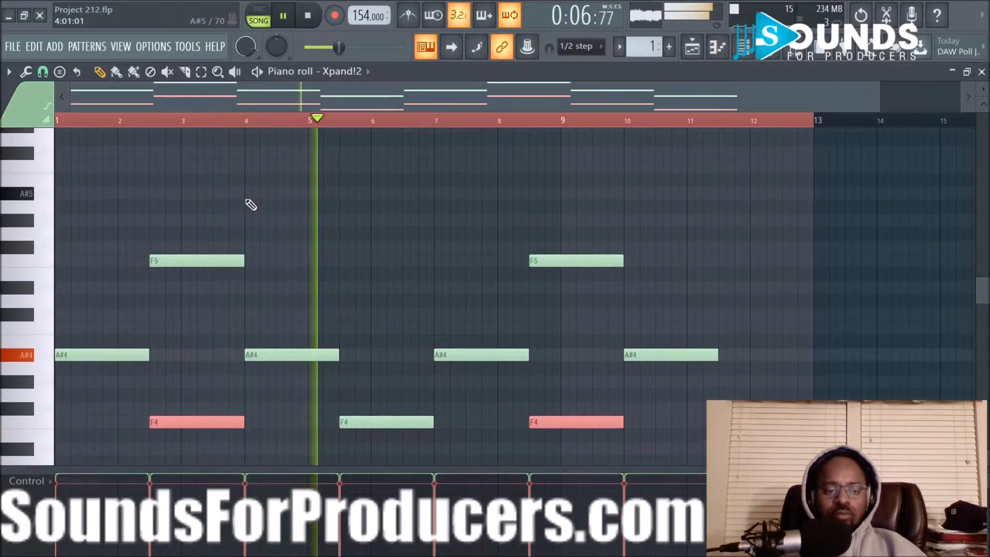
{"action": "scroll", "coordinate": [150, 320], "scroll_direction": "down", "scroll_amount": 6}
{"action": "scroll", "coordinate": [119, 363], "scroll_direction": "down", "scroll_amount": 3}
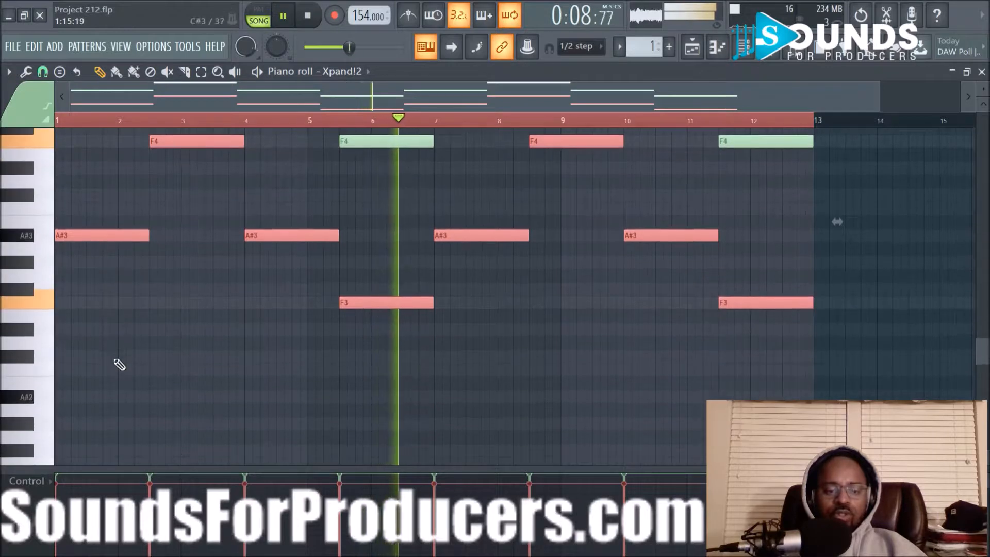
{"action": "scroll", "coordinate": [103, 299], "scroll_direction": "up", "scroll_amount": 2}
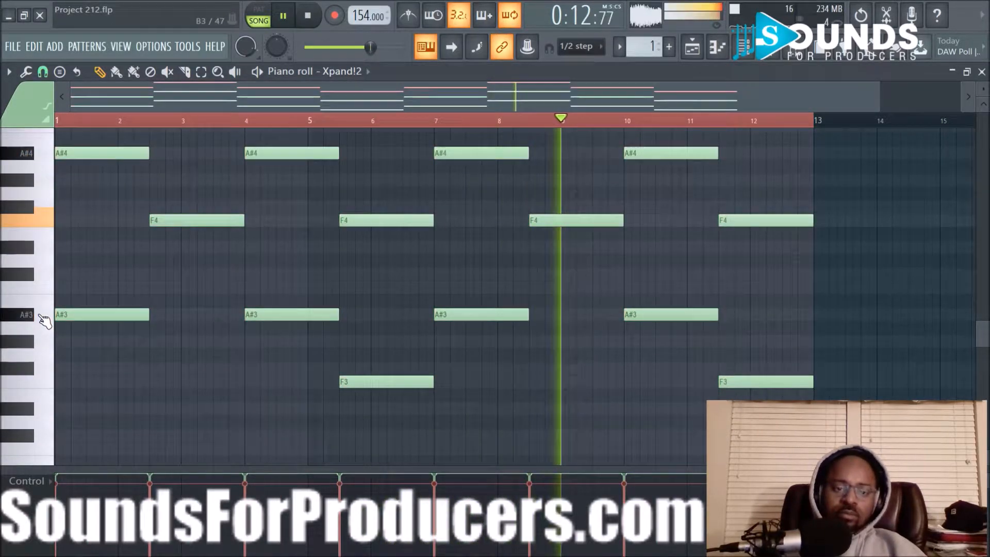
Duplicate the original eight-note brass line one octave higher on A#5, F6 and F5
{"action": "scroll", "coordinate": [124, 312], "scroll_direction": "up", "scroll_amount": 12}
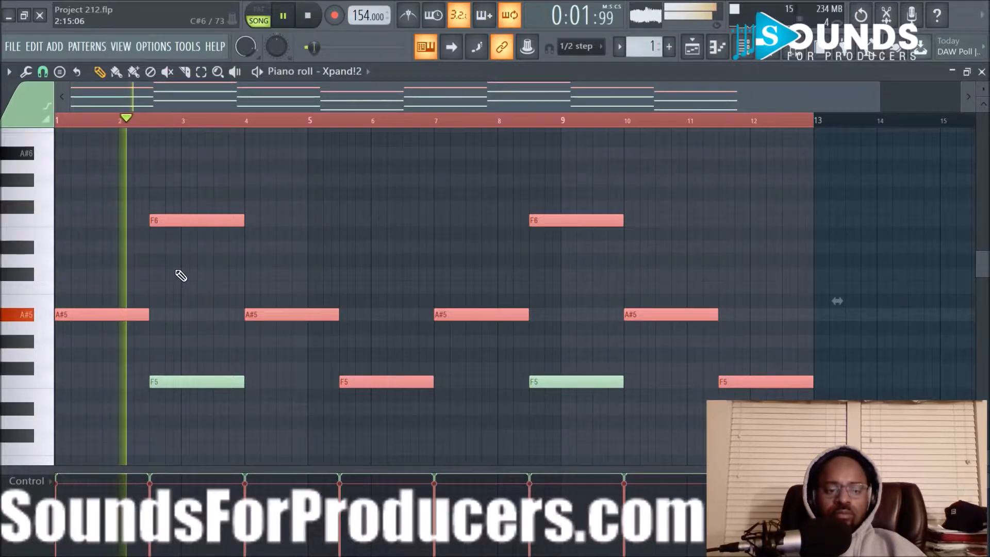
{"action": "scroll", "coordinate": [182, 276], "scroll_direction": "down", "scroll_amount": 6}
{"action": "scroll", "coordinate": [182, 276], "scroll_direction": "down", "scroll_amount": 3}
{"action": "scroll", "coordinate": [181, 276], "scroll_direction": "up", "scroll_amount": 5}
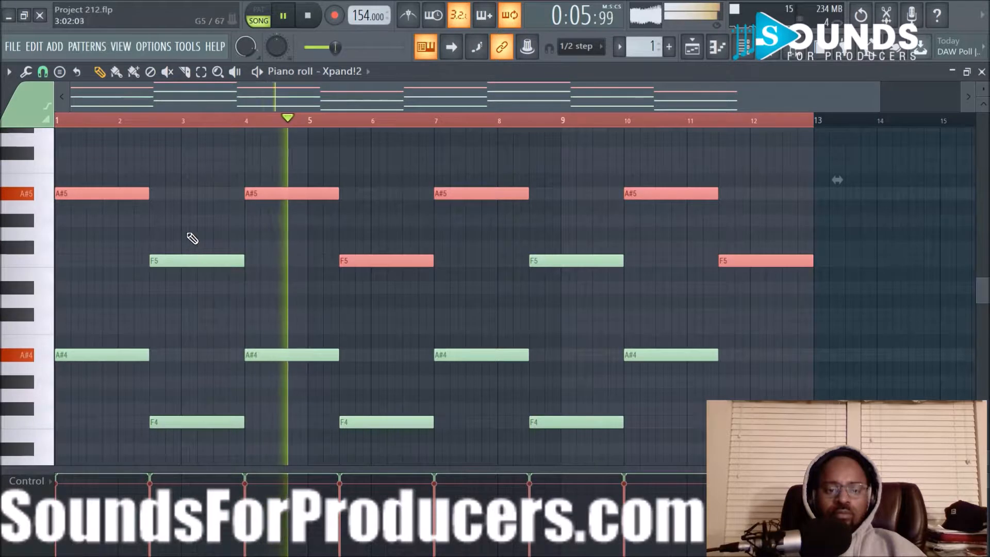
{"action": "scroll", "coordinate": [191, 238], "scroll_direction": "up", "scroll_amount": 3}
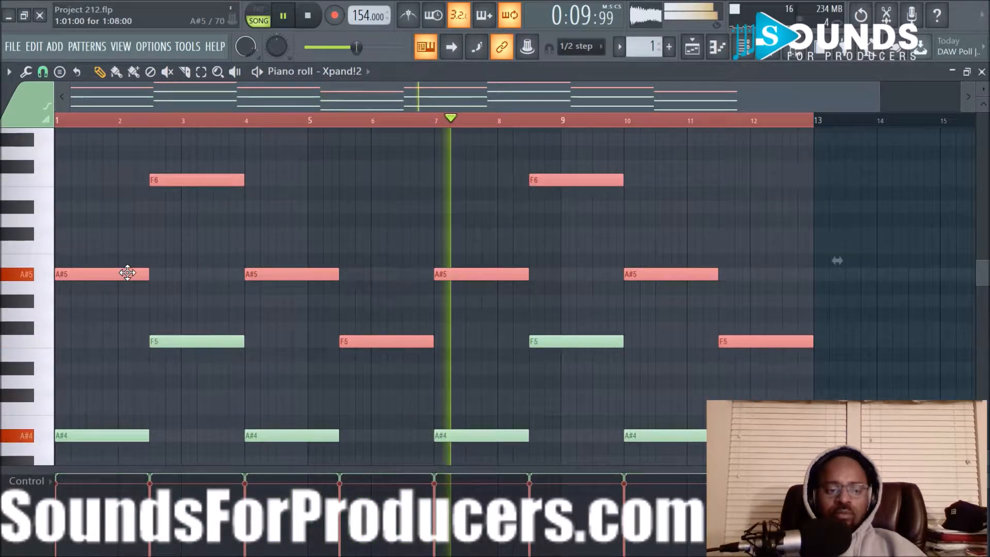
Try the upper brass copy another octave higher, return it to A#5, F6 and F5, and clear the selection during playback
{"action": "key", "text": "ctrl+Up"}
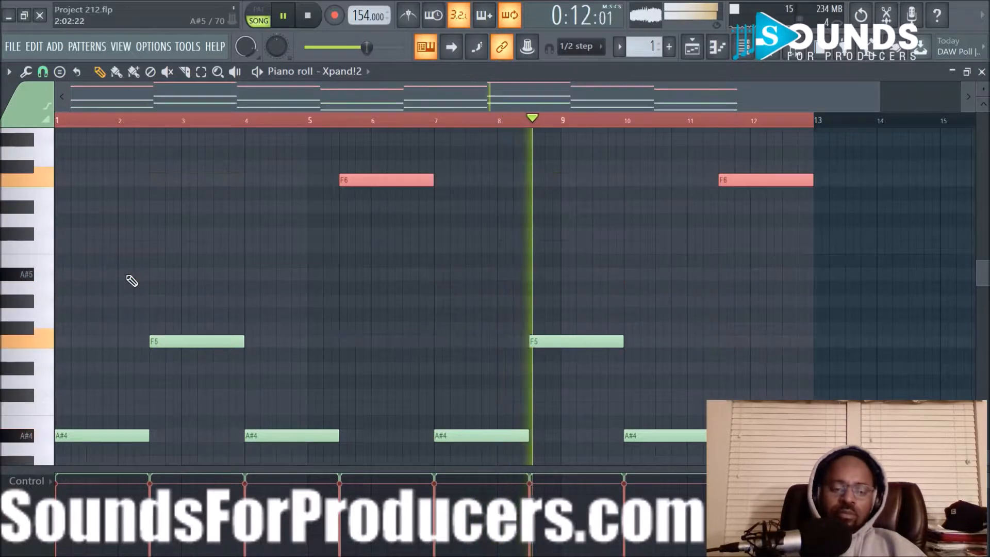
{"action": "key", "text": "ctrl+Down"}
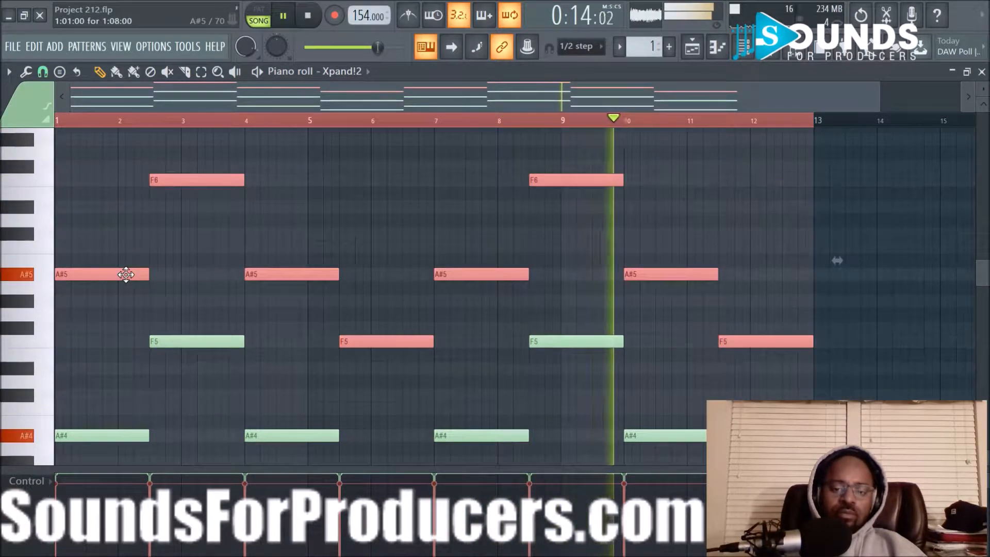
{"action": "key", "text": "space"}
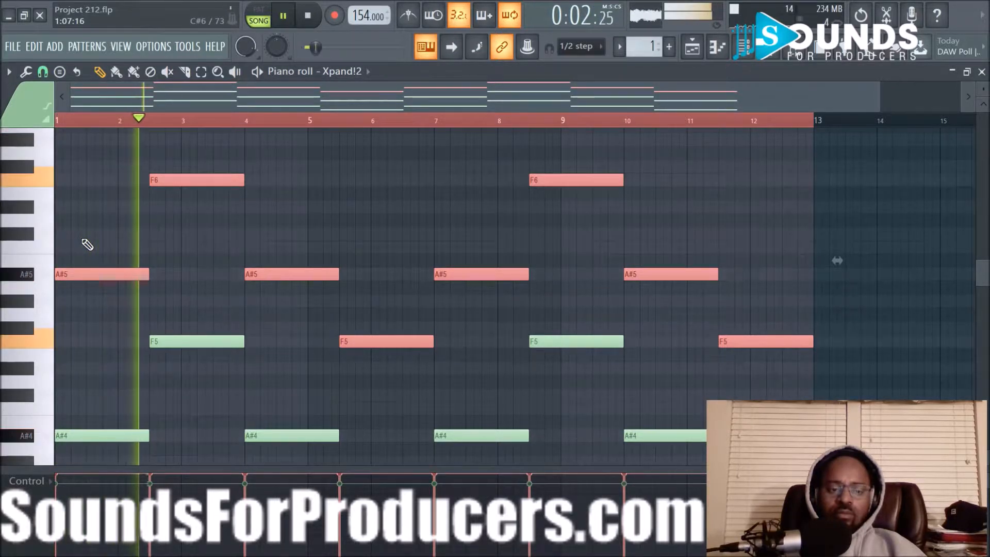
{"action": "right_click", "coordinate": [307, 227]}
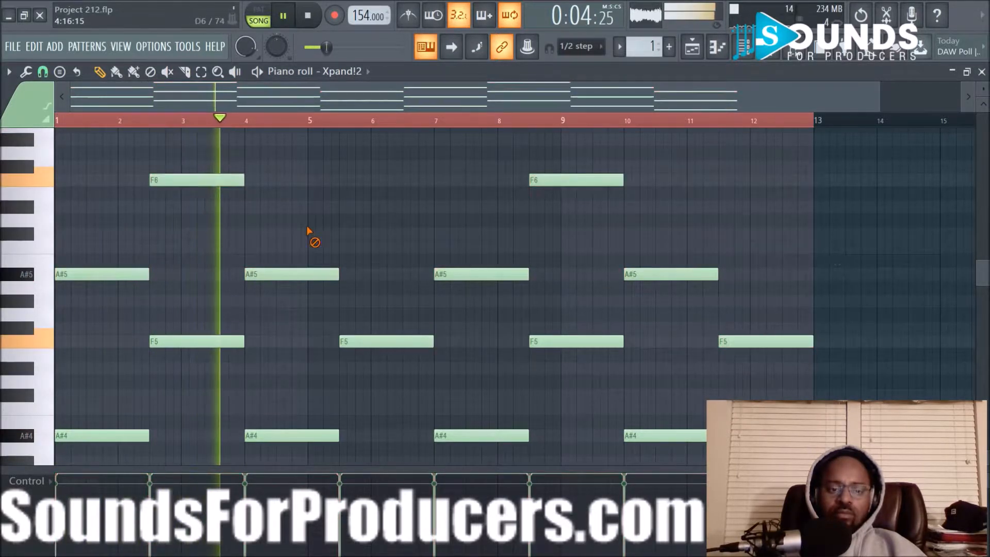
Review the two F6 notes in the piano roll and the Pattern 1 clip in the playlist during playback
{"action": "left_click", "coordinate": [204, 179], "text": "ctrl"}
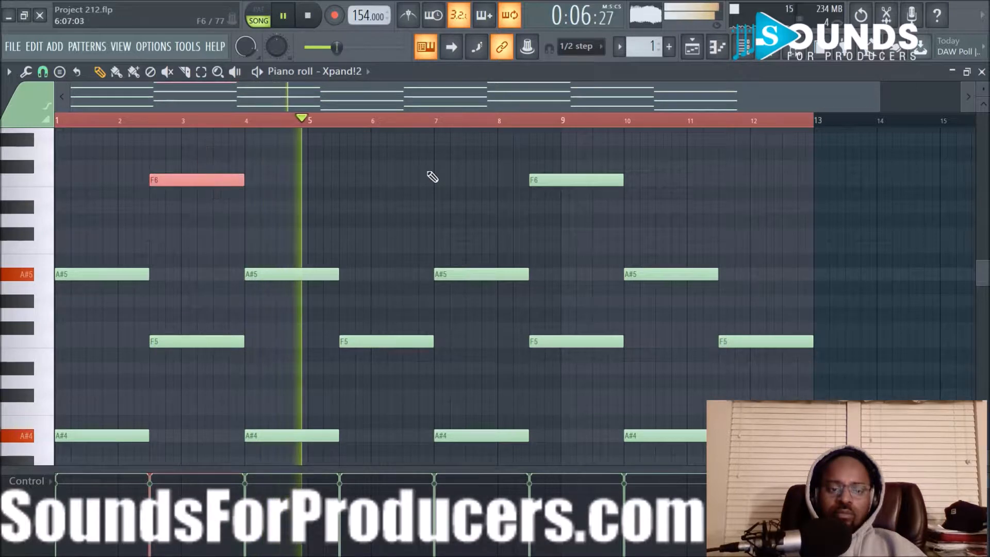
{"action": "left_click", "coordinate": [554, 179], "text": "ctrl"}
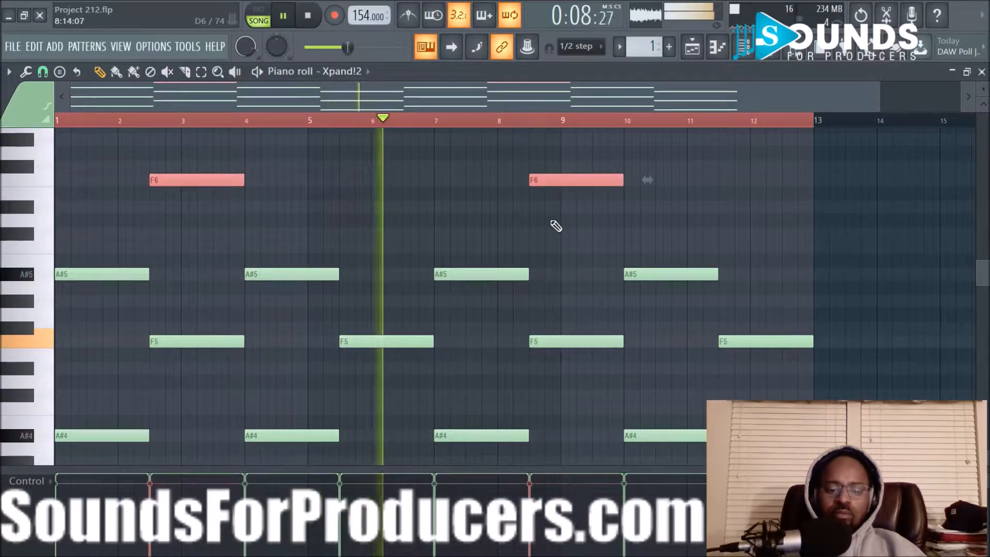
{"action": "right_click", "coordinate": [620, 224]}
{"action": "left_click", "coordinate": [692, 47]}
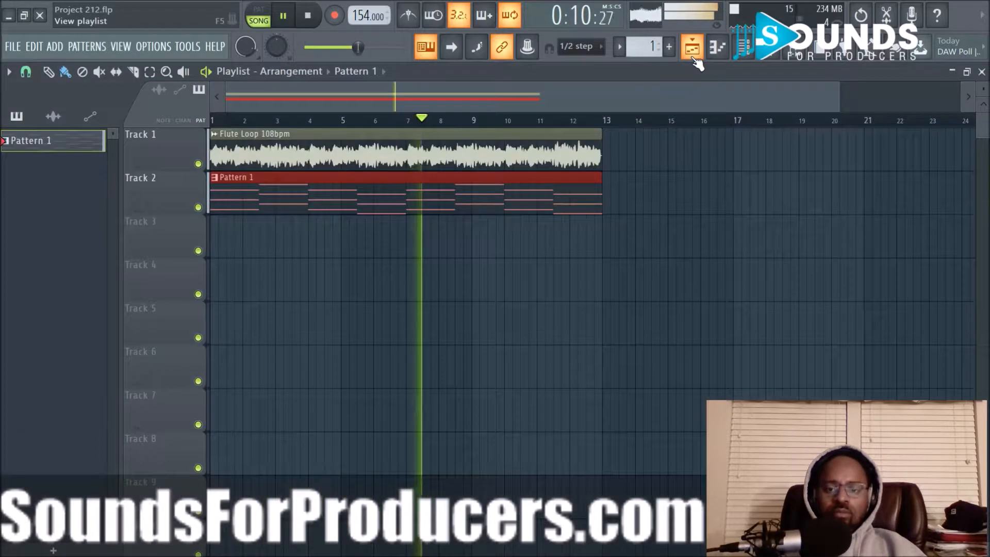
{"action": "left_click", "coordinate": [547, 274], "text": "ctrl"}
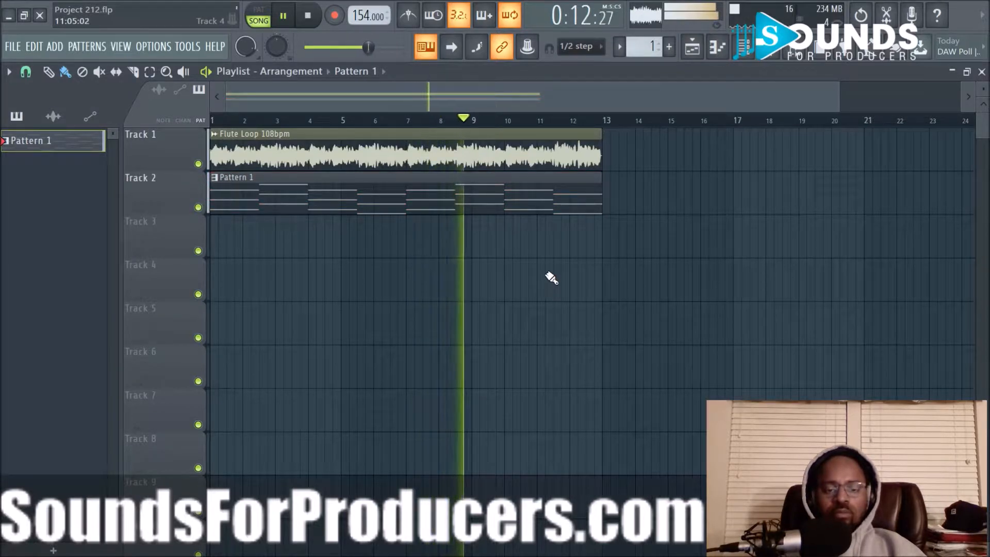
{"action": "double_click", "coordinate": [469, 205]}
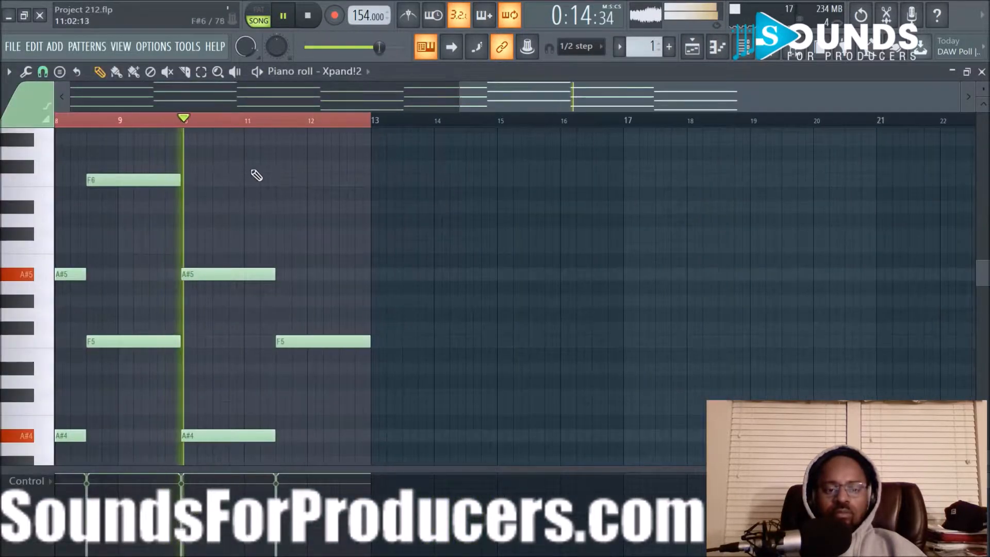
{"action": "left_click", "coordinate": [146, 180]}
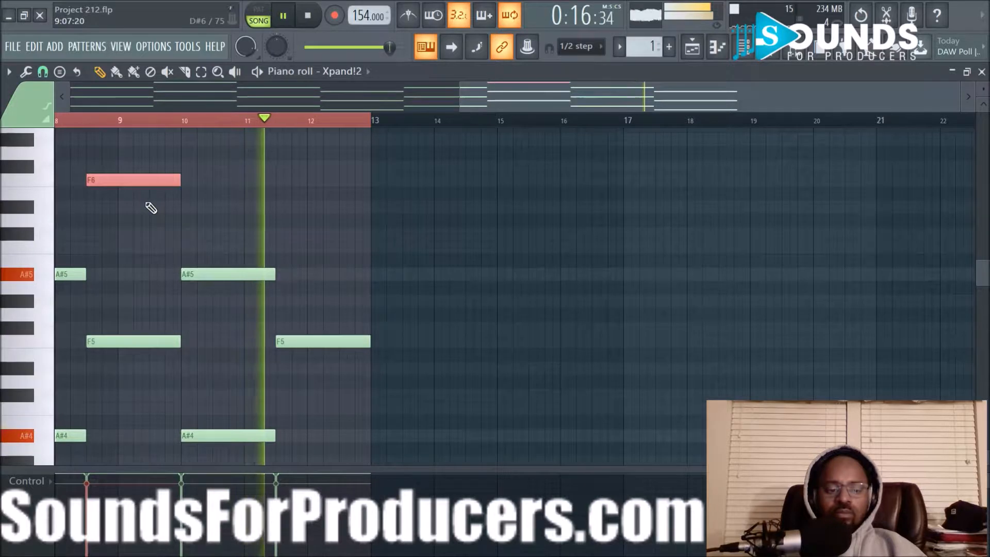
{"action": "left_click", "coordinate": [691, 46]}
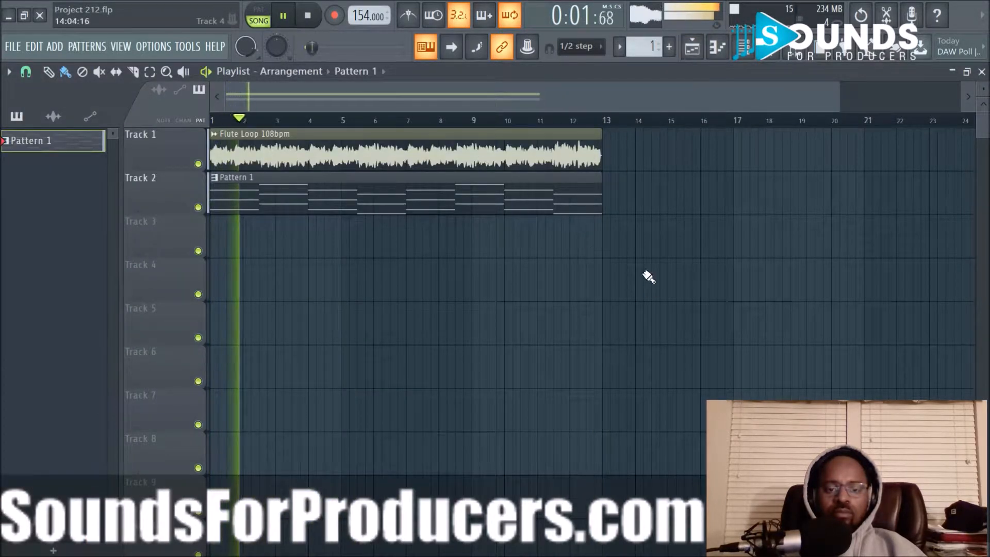
Add a new Pattern 2 and place its clip on Track 3 from bar 1 to bar 13
{"action": "scroll", "coordinate": [528, 126], "scroll_direction": "down", "scroll_amount": 1}
{"action": "scroll", "coordinate": [528, 127], "scroll_direction": "down", "scroll_amount": 1}
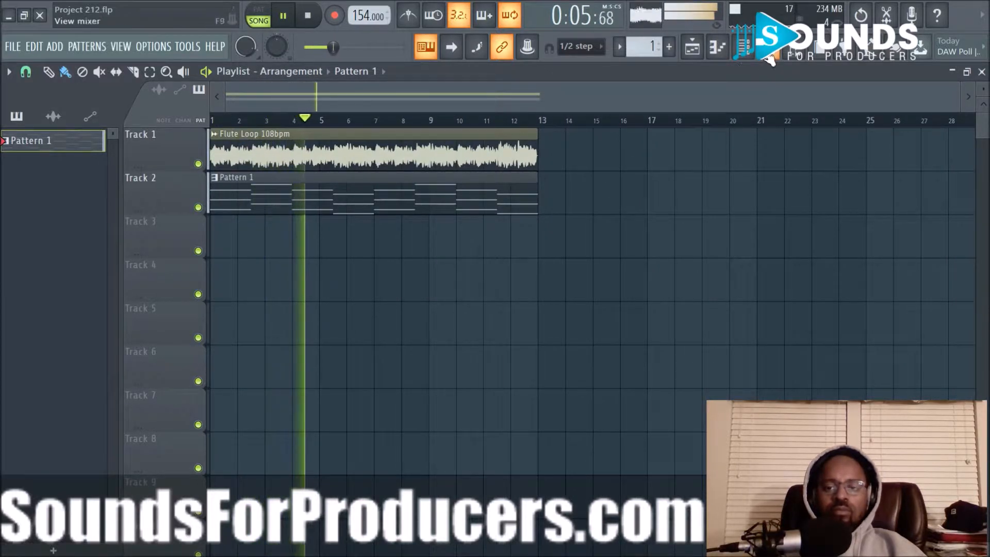
{"action": "left_click", "coordinate": [673, 53]}
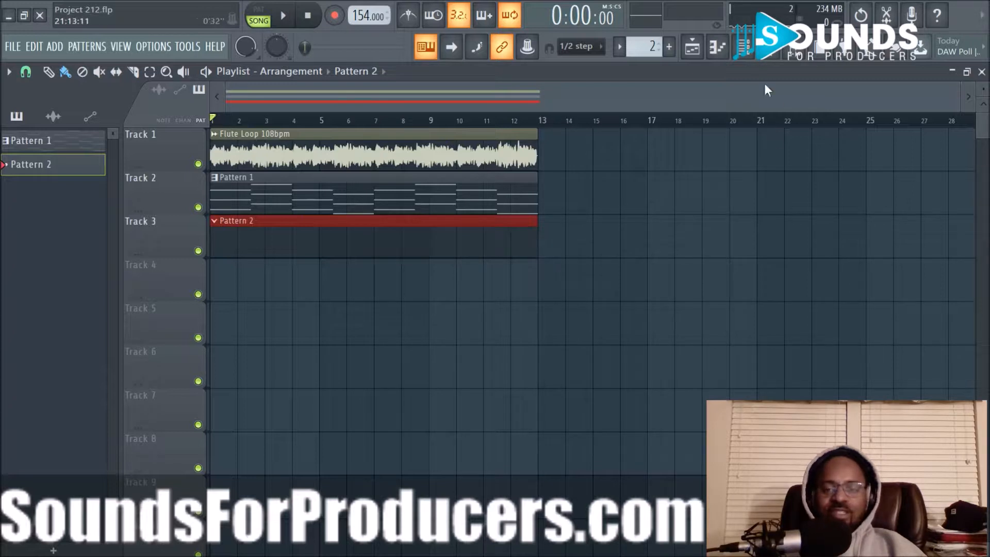
{"action": "left_click", "coordinate": [744, 49]}
{"action": "left_click", "coordinate": [205, 330]}
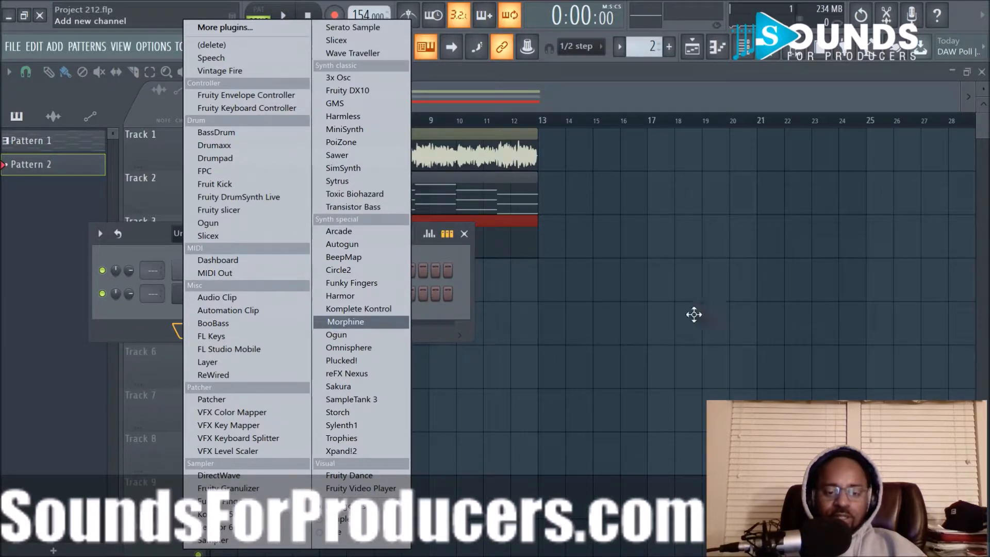
{"action": "left_click", "coordinate": [693, 314]}
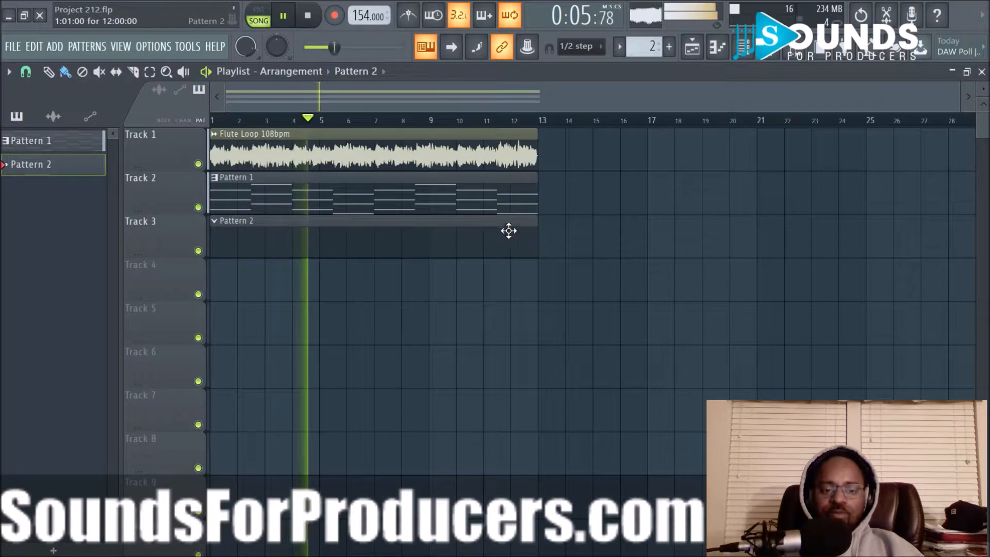
{"action": "left_click", "coordinate": [742, 46]}
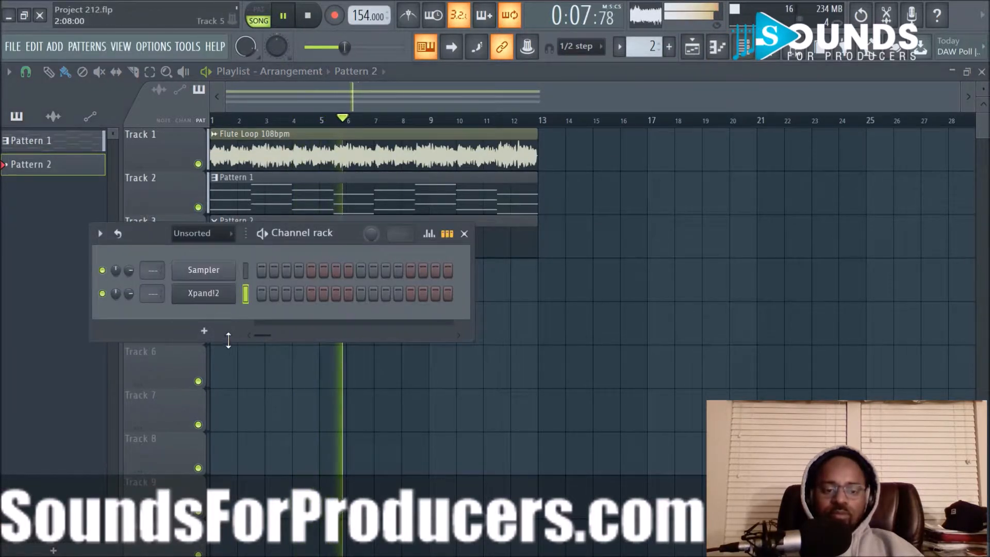
{"action": "key", "text": "space"}
{"action": "left_click", "coordinate": [212, 337]}
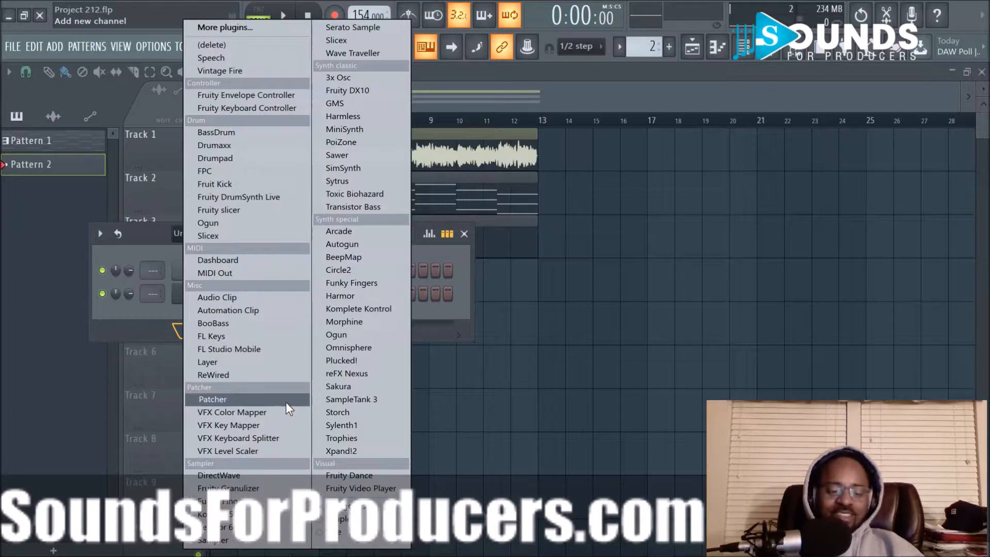
{"action": "left_click", "coordinate": [582, 398]}
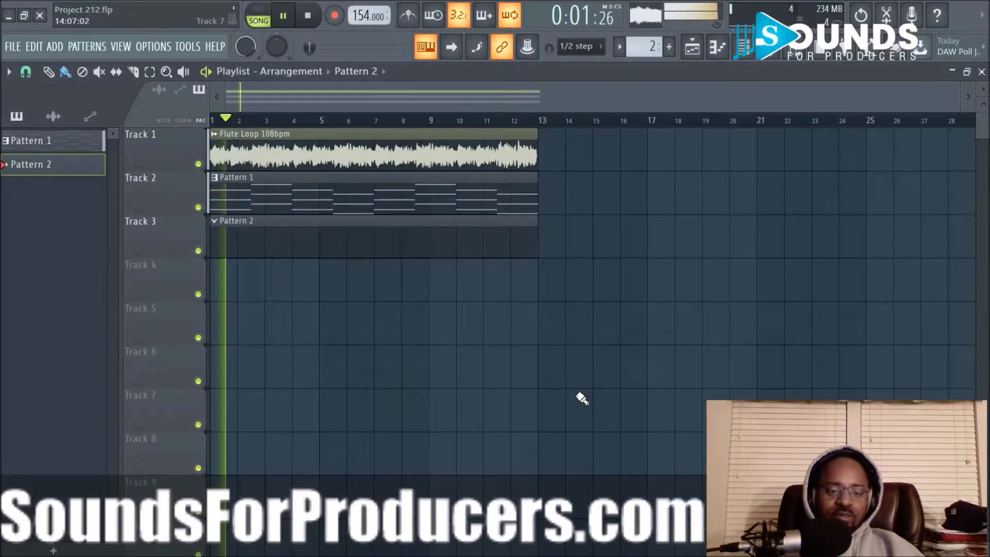
Stop playback, add a Kontakt 5 channel for Pattern 2, and move its plugin window so the whole interface is accessible
{"action": "key", "text": "space"}
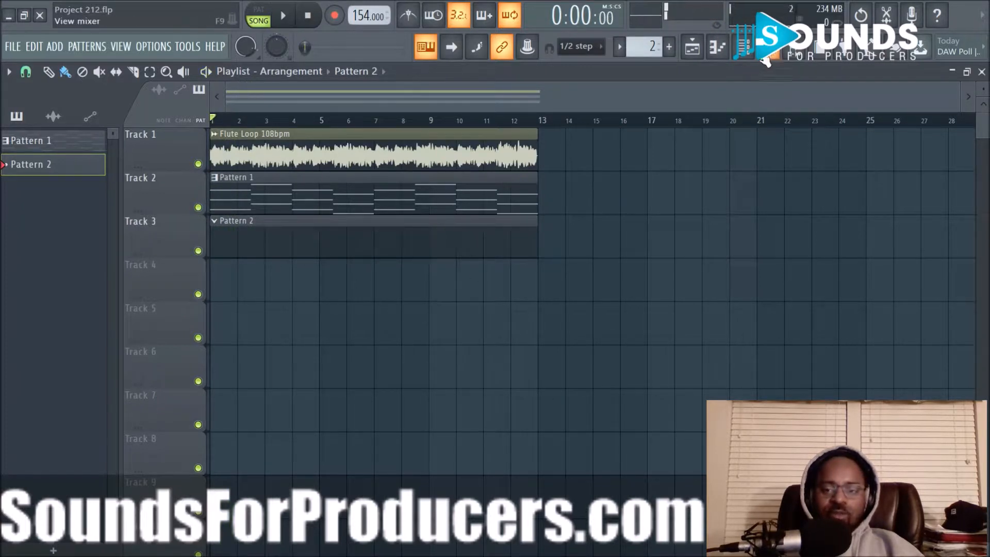
{"action": "left_click", "coordinate": [755, 52]}
{"action": "left_click", "coordinate": [203, 332]}
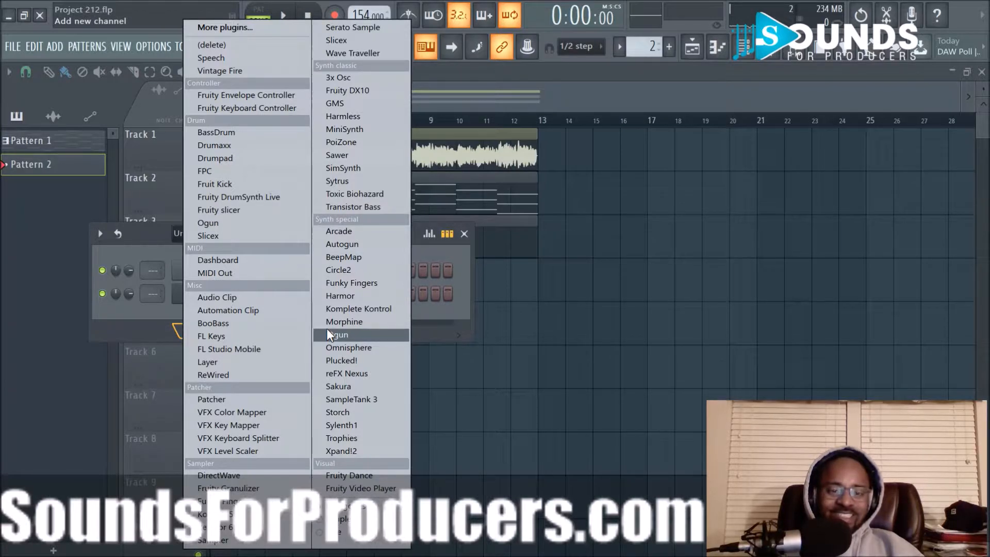
{"action": "left_click", "coordinate": [249, 515]}
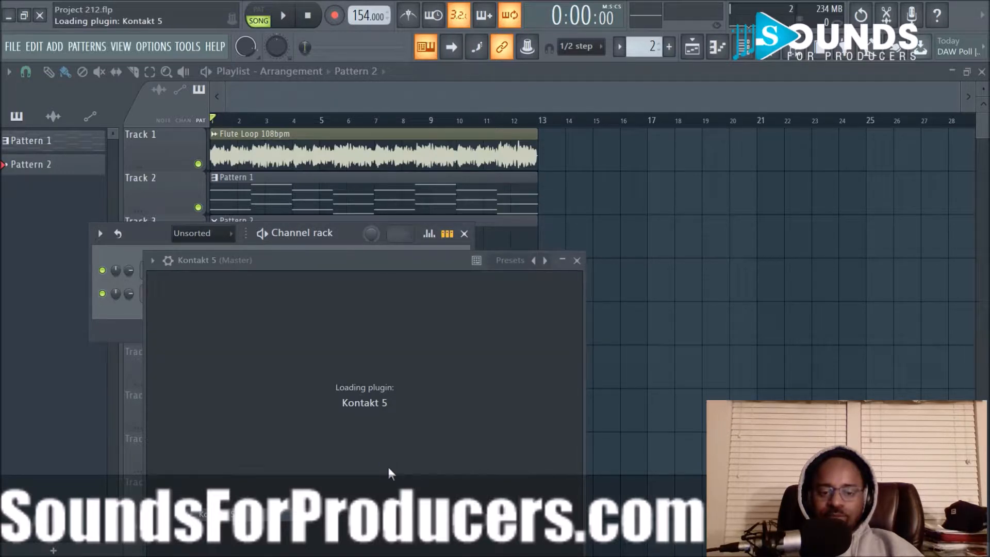
{"action": "left_click_drag", "start_coordinate": [425, 267], "coordinate": [479, 65]}
Load the Alicias Keys instrument from the Kontakt library and set its preset to Big Auditorium
{"action": "left_click_drag", "start_coordinate": [478, 156], "coordinate": [474, 272]}
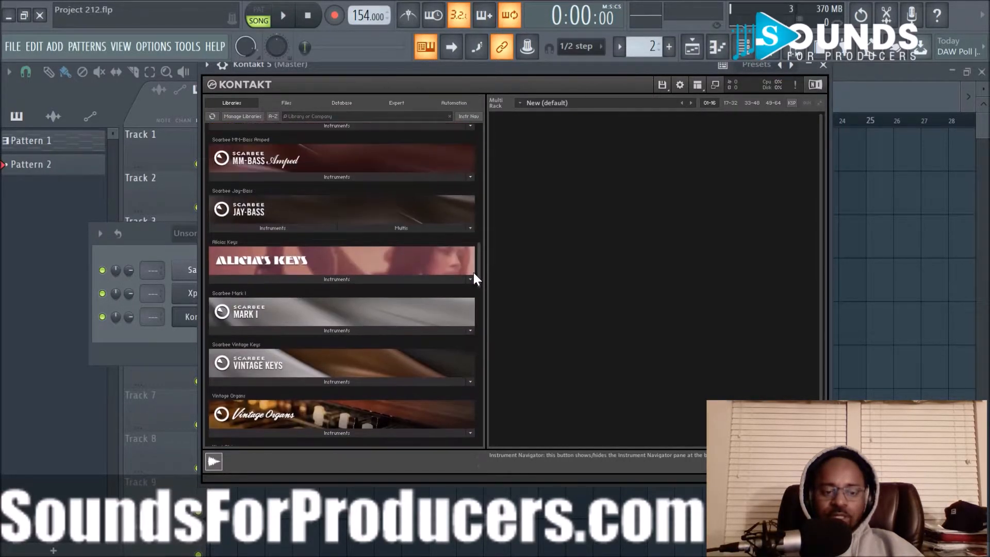
{"action": "left_click", "coordinate": [329, 279]}
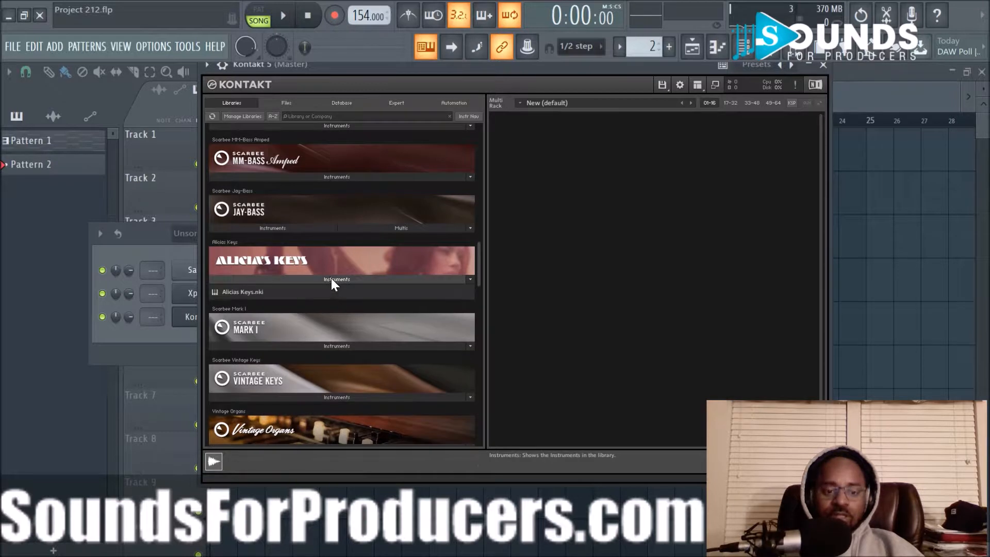
{"action": "double_click", "coordinate": [280, 291]}
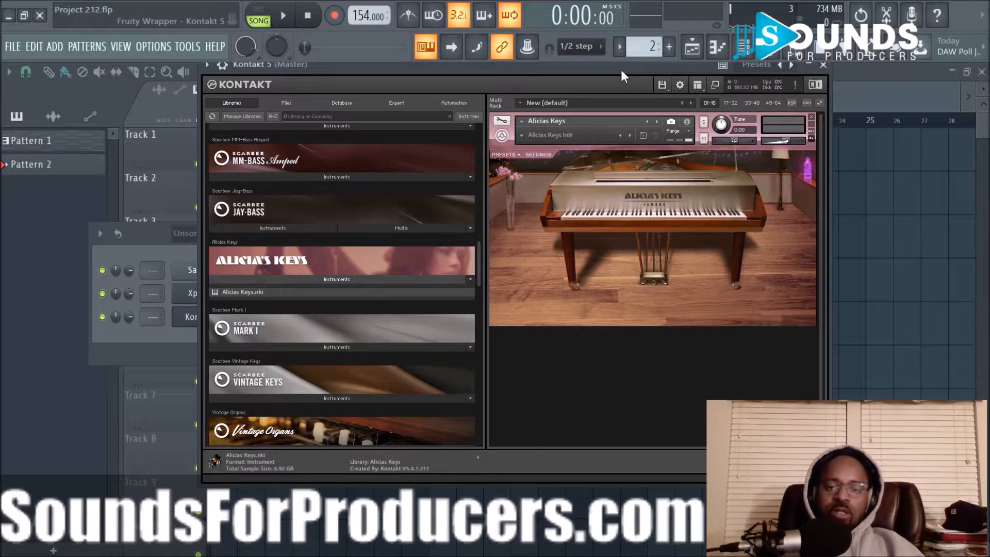
{"action": "left_click_drag", "start_coordinate": [622, 71], "coordinate": [634, 148]}
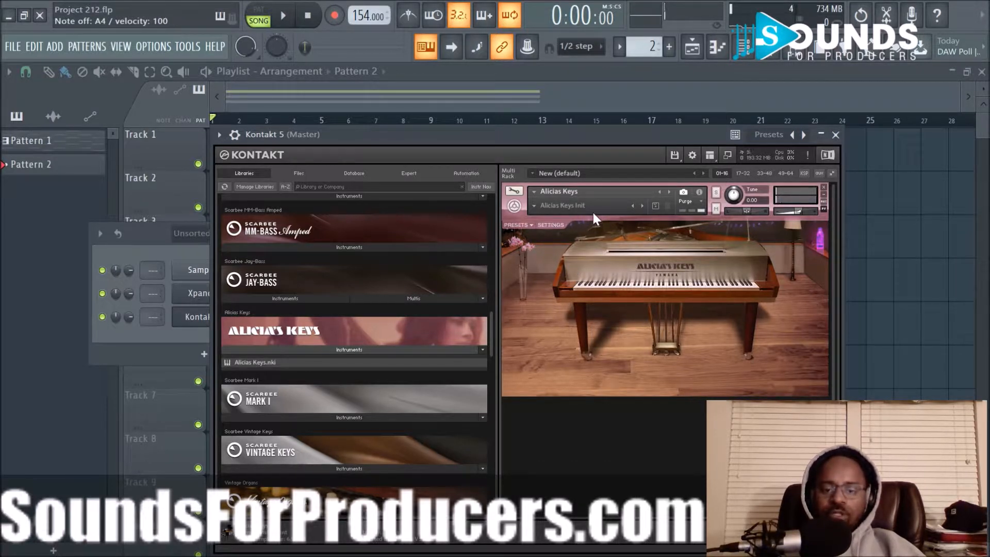
{"action": "left_click", "coordinate": [534, 206]}
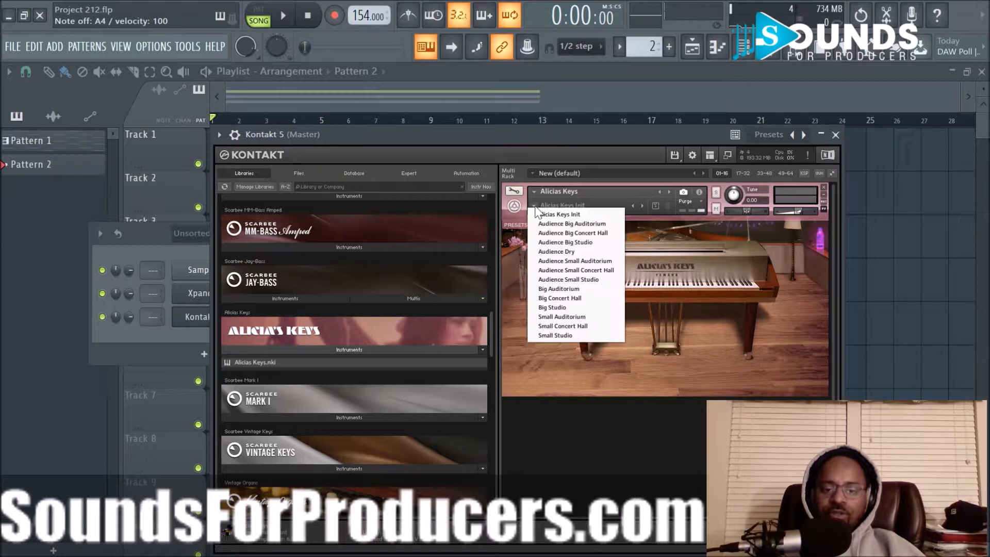
{"action": "left_click", "coordinate": [559, 288]}
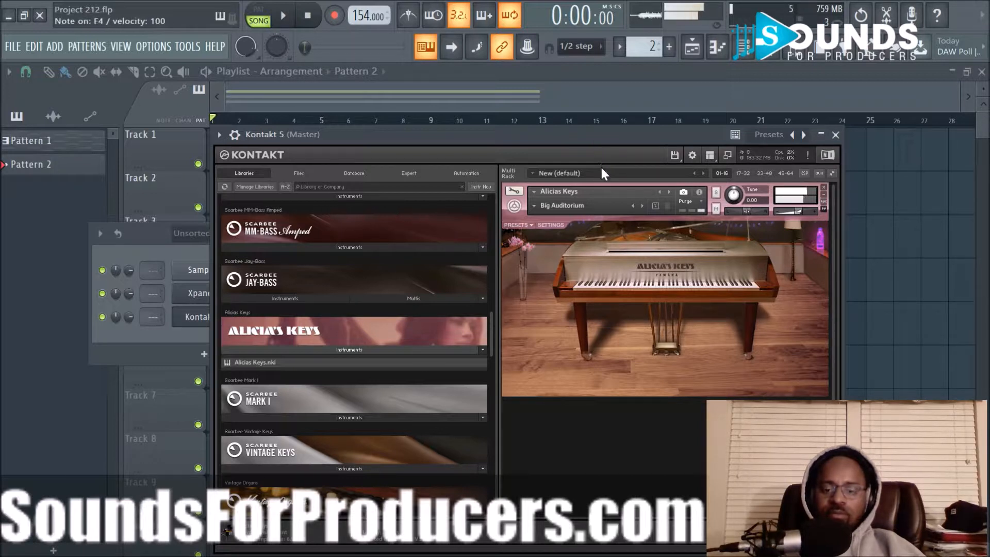
Close the Kontakt 5 window and open that channel's piano roll for Pattern 2
{"action": "left_click", "coordinate": [835, 135]}
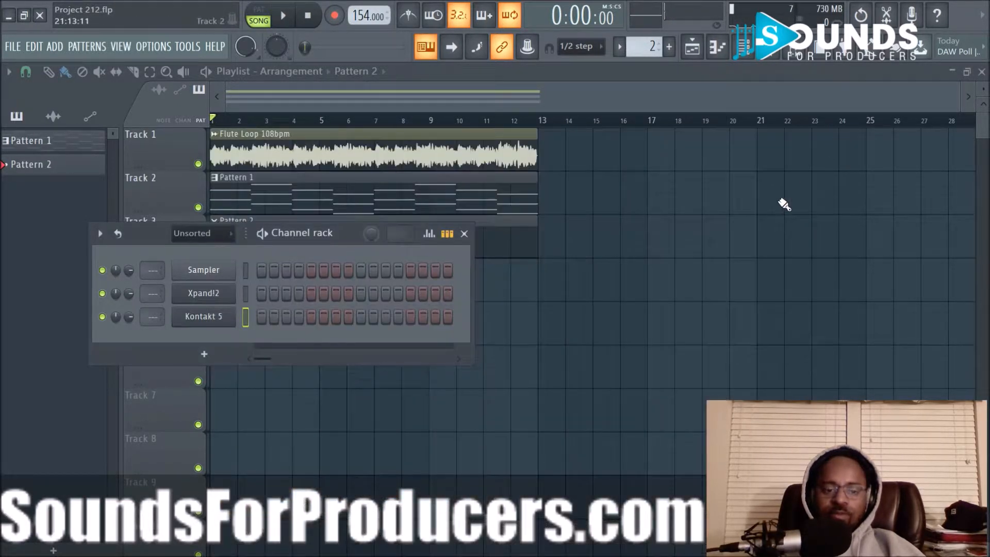
{"action": "right_click", "coordinate": [223, 318]}
{"action": "left_click", "coordinate": [265, 312]}
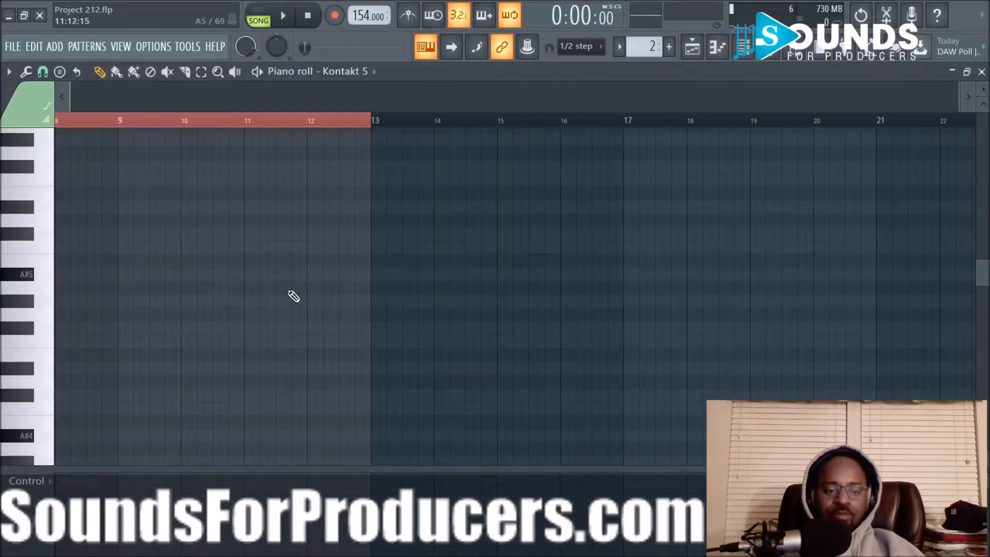
Play the loop from the start and audition G#6 on the piano roll keyboard to find the piano melody's opening note
{"action": "key", "text": "space"}
{"action": "scroll", "coordinate": [262, 123], "scroll_direction": "up", "scroll_amount": 3}
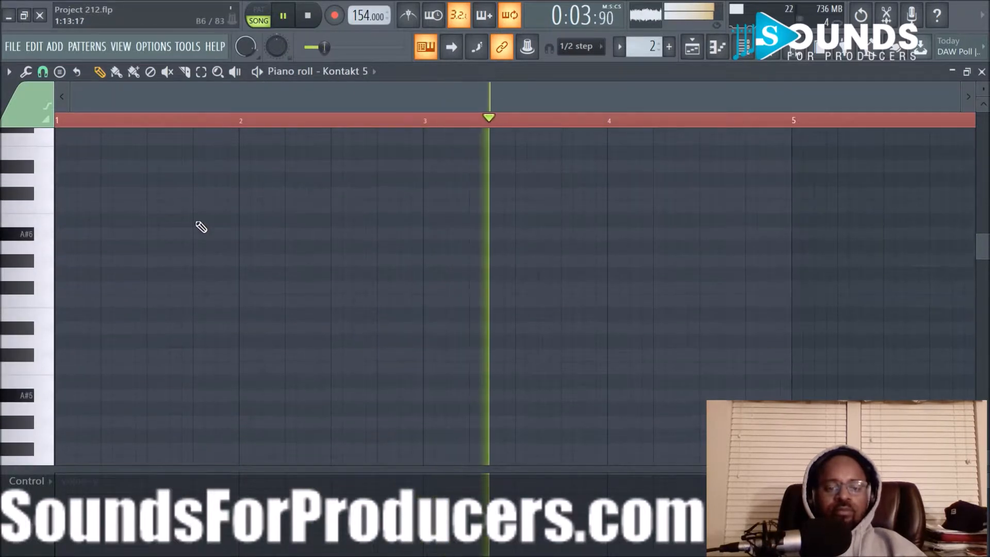
{"action": "scroll", "coordinate": [49, 259], "scroll_direction": "up", "scroll_amount": 3}
{"action": "key", "text": "space"}
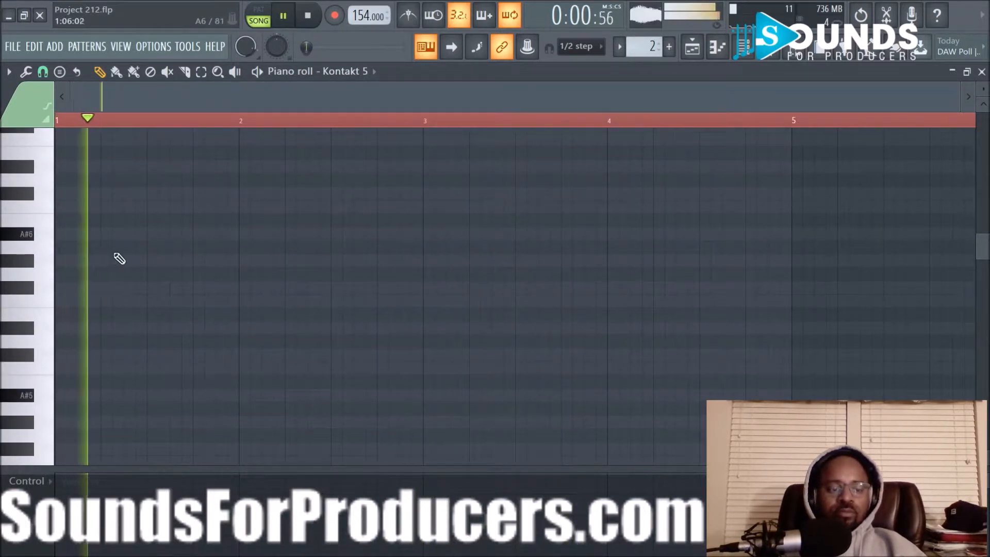
{"action": "left_click", "coordinate": [35, 264]}
{"action": "key", "text": "space"}
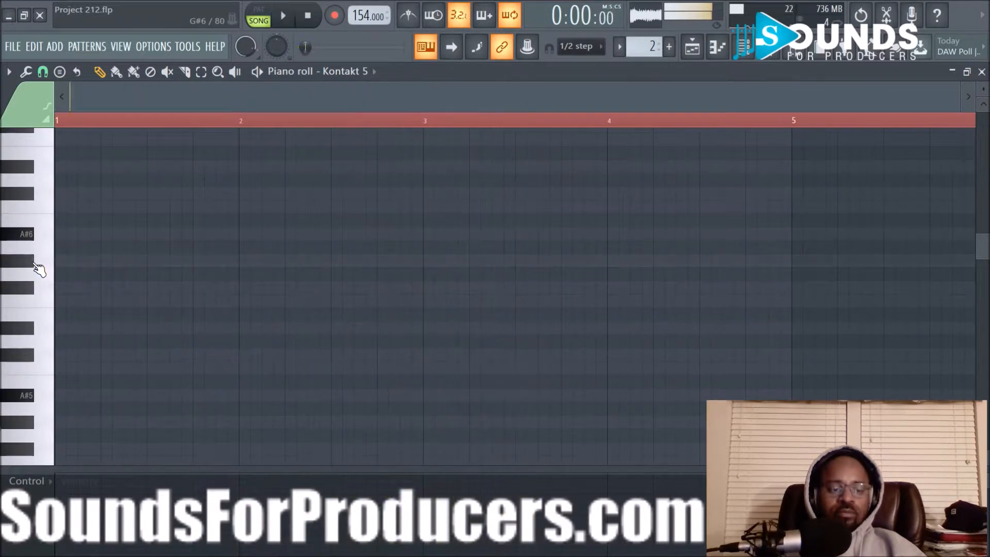
{"action": "key", "text": "space"}
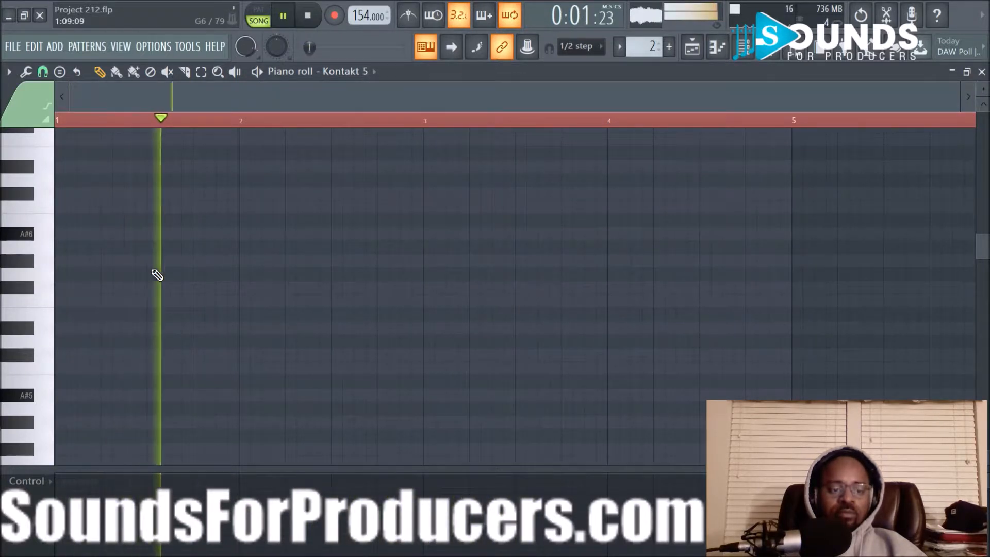
{"action": "key", "text": "space"}
Add a G#6 note on beat 3 of bar 1, raise its velocity, and shorten it to one beat
{"action": "left_click", "coordinate": [147, 261]}
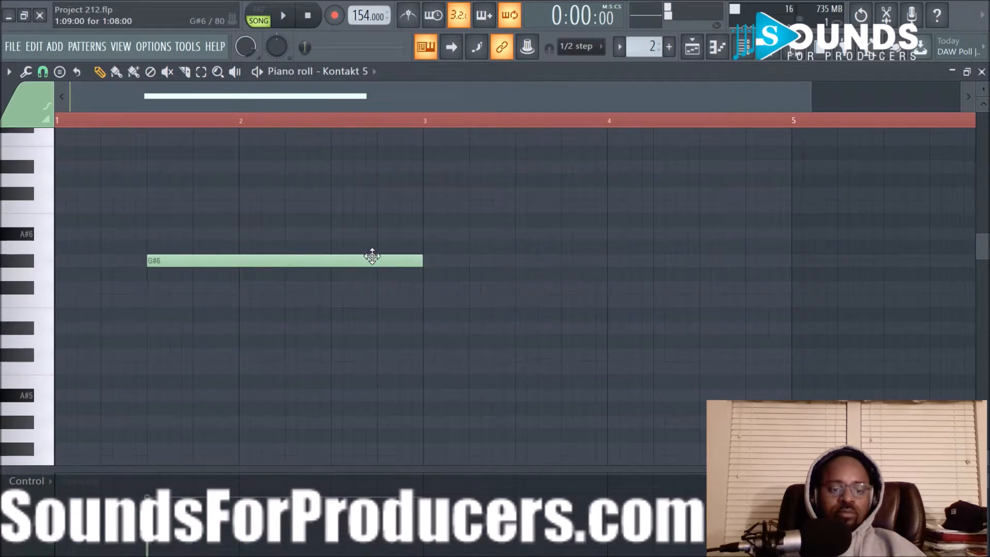
{"action": "left_click_drag", "start_coordinate": [148, 496], "coordinate": [165, 457]}
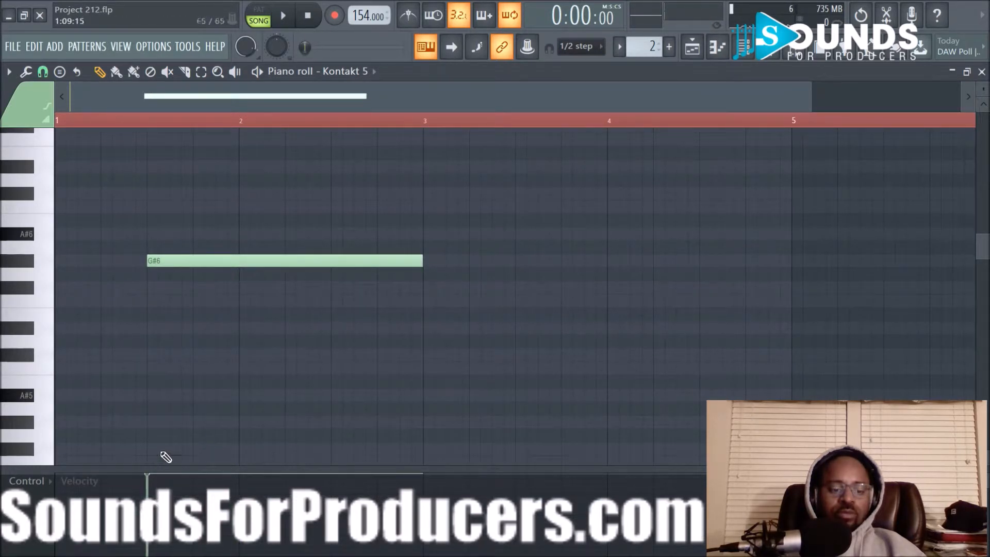
{"action": "left_click", "coordinate": [415, 260]}
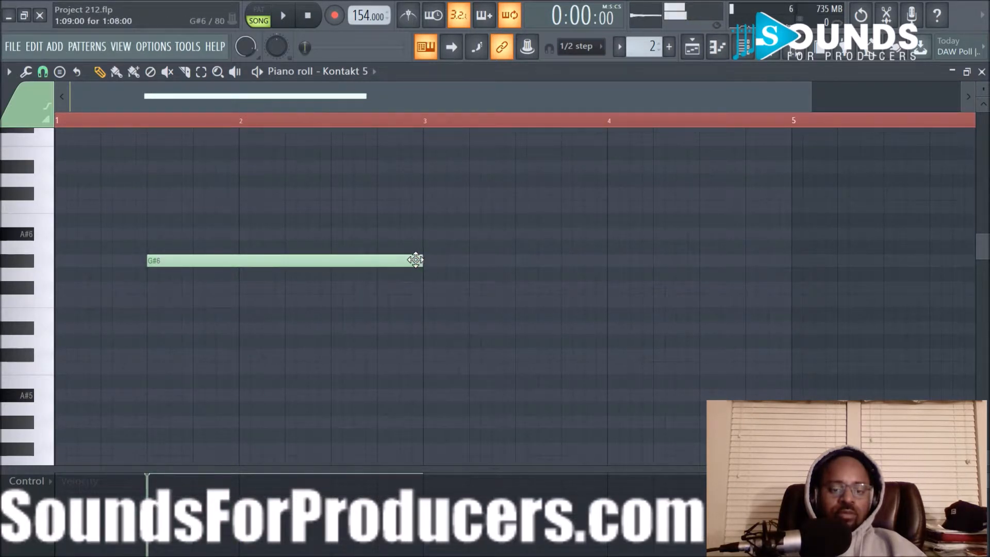
{"action": "left_click_drag", "start_coordinate": [421, 259], "coordinate": [196, 260]}
Continue the melody with one-beat F#6 and F6 notes directly after the G#6, and play the phrase back
{"action": "key", "text": "space"}
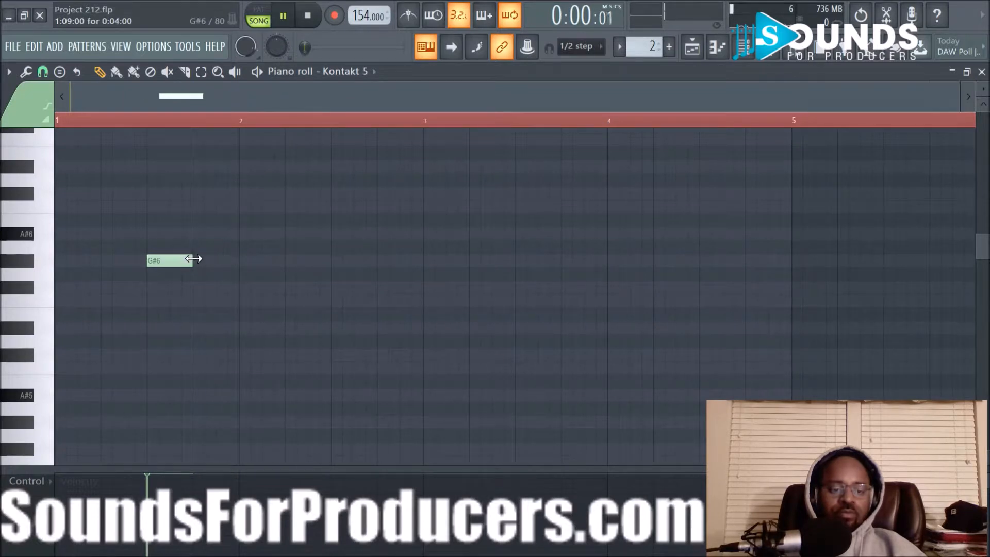
{"action": "key", "text": "space"}
{"action": "left_click", "coordinate": [178, 261]}
{"action": "left_click", "coordinate": [195, 287]}
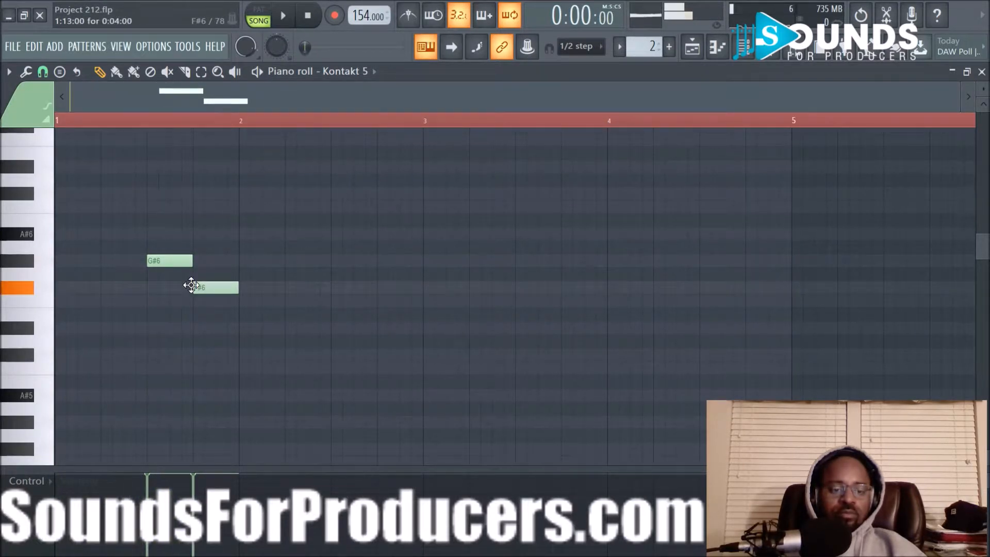
{"action": "left_click", "coordinate": [245, 303]}
{"action": "key", "text": "space"}
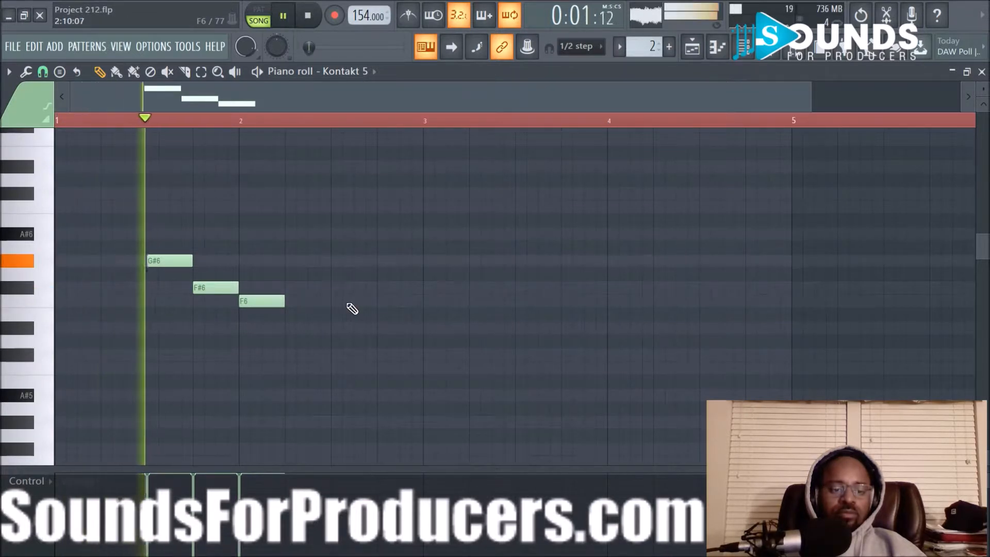
{"action": "key", "text": "space"}
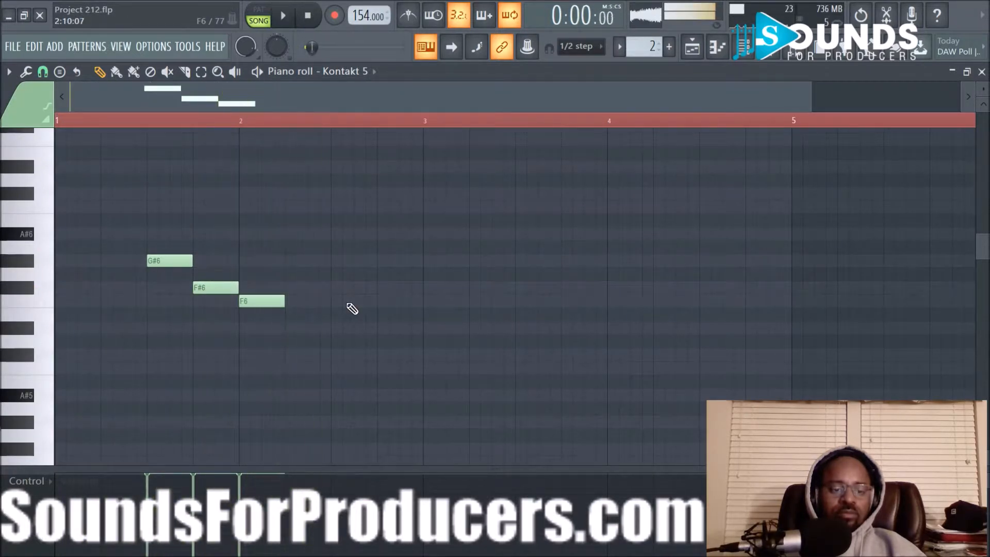
Turn on the metronome and play the three-note phrase against its click
{"action": "left_click", "coordinate": [418, 24]}
{"action": "key", "text": "space"}
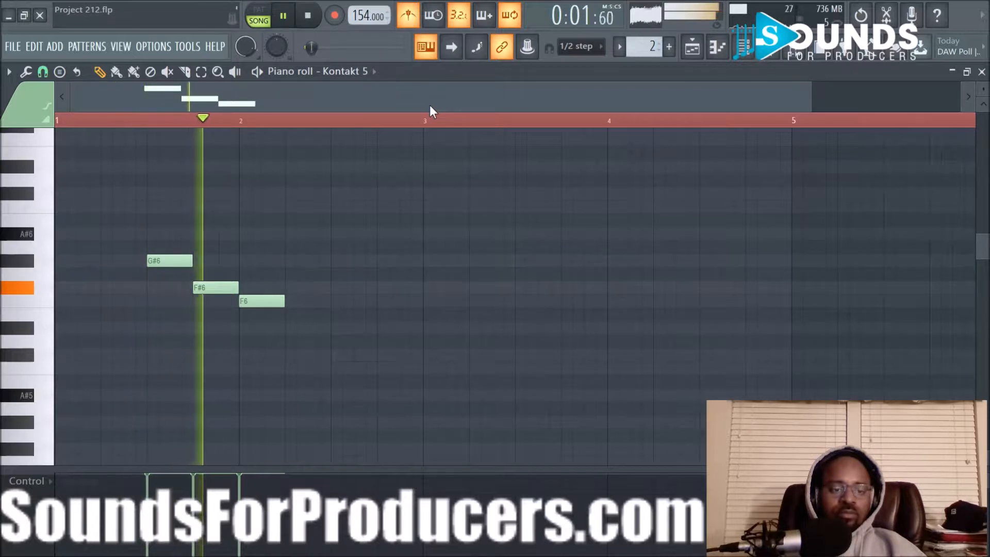
{"action": "key", "text": "space"}
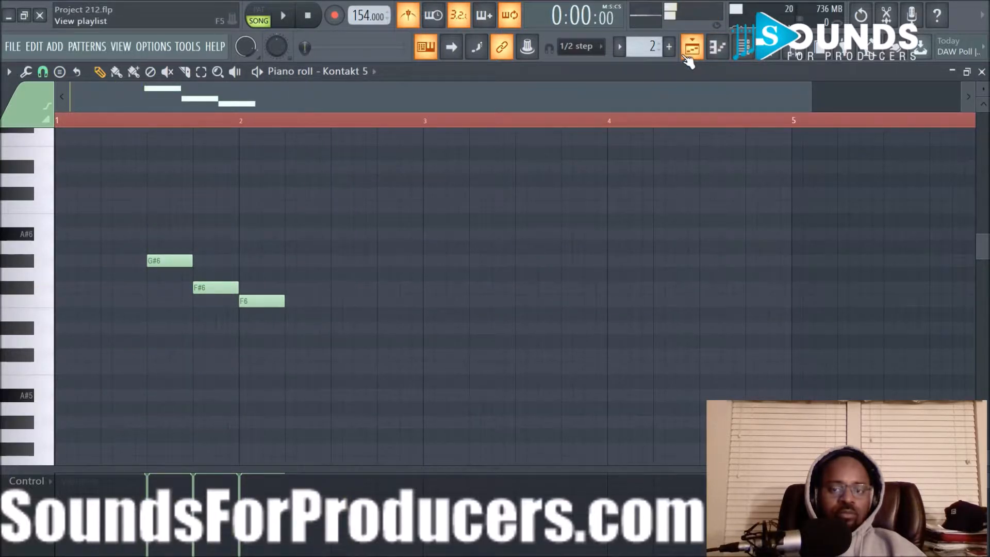
Return to the playlist and examine how the flute loop and pattern clips line up with the bars
{"action": "left_click", "coordinate": [689, 55]}
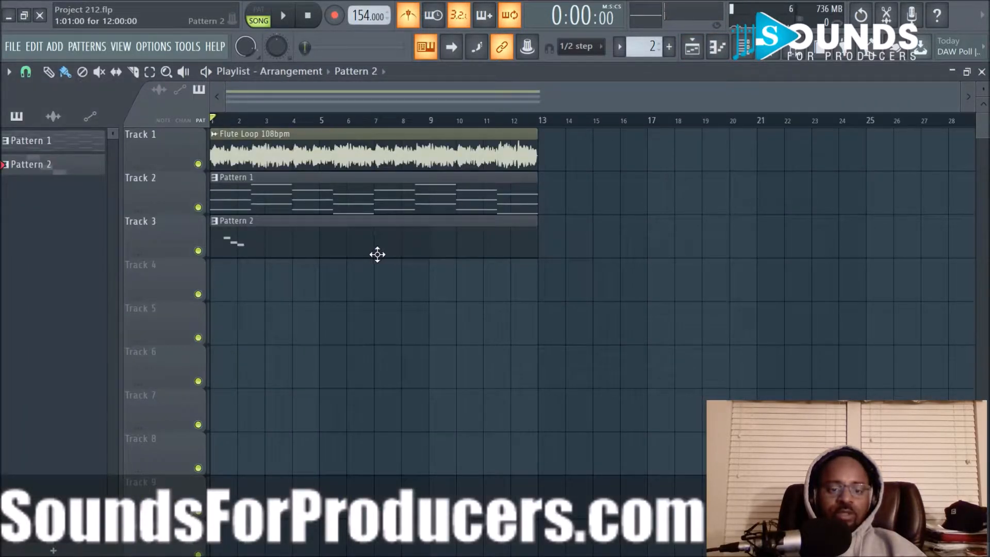
{"action": "scroll", "coordinate": [398, 106], "scroll_direction": "up", "scroll_amount": 3}
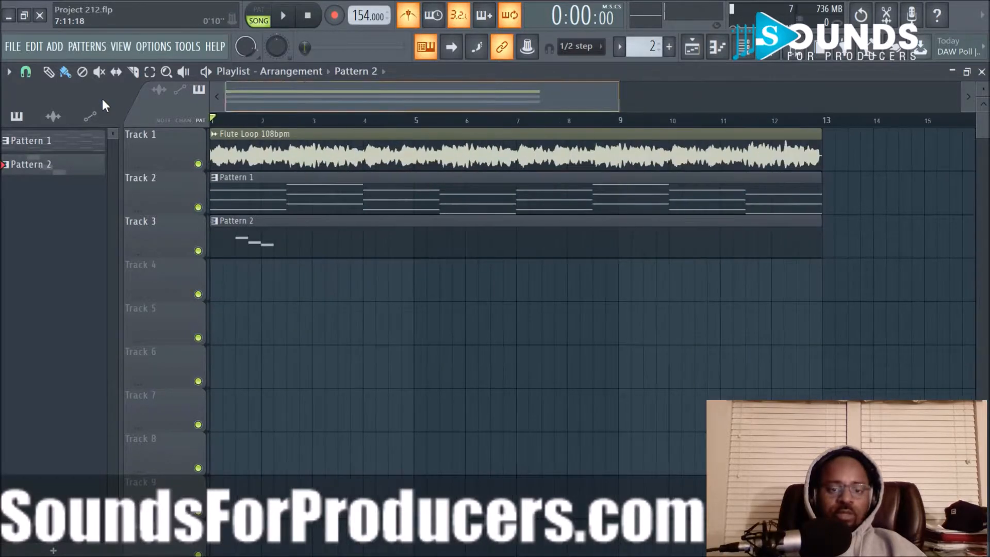
{"action": "scroll", "coordinate": [340, 126], "scroll_direction": "down", "scroll_amount": 3}
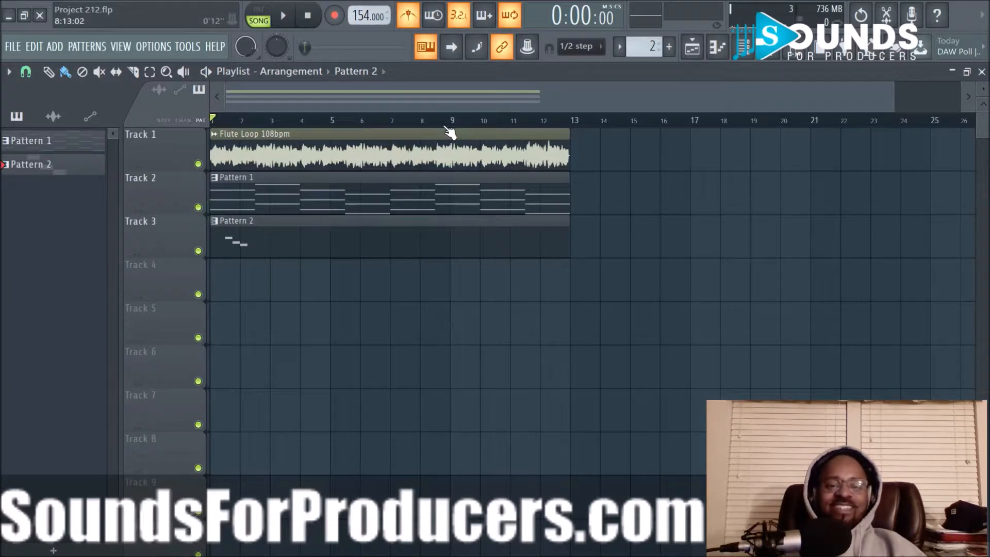
{"action": "scroll", "coordinate": [446, 121], "scroll_direction": "up", "scroll_amount": 3}
{"action": "left_click_drag", "start_coordinate": [445, 99], "coordinate": [241, 100]}
{"action": "scroll", "coordinate": [344, 117], "scroll_direction": "down", "scroll_amount": 3}
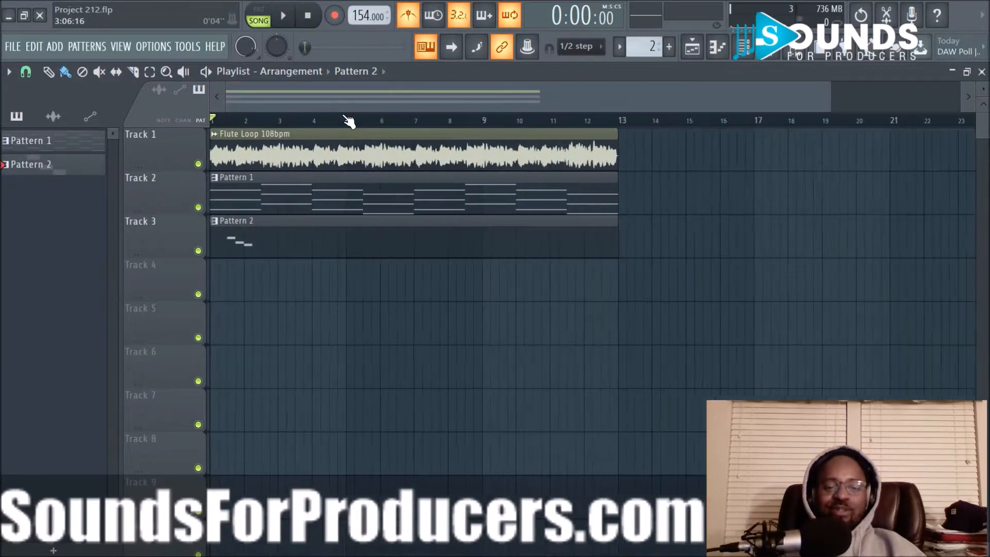
{"action": "scroll", "coordinate": [348, 120], "scroll_direction": "down", "scroll_amount": 1}
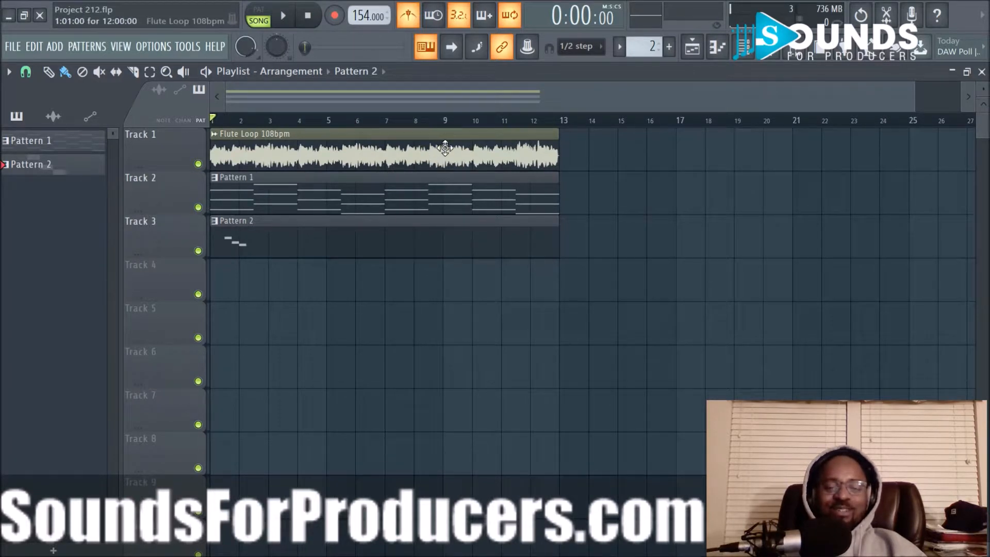
{"action": "scroll", "coordinate": [477, 123], "scroll_direction": "up", "scroll_amount": 2}
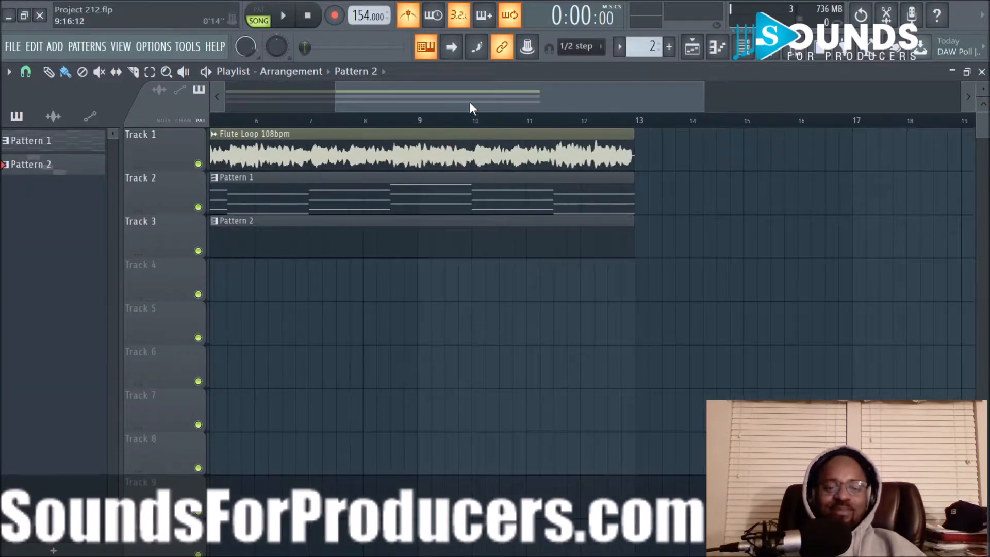
{"action": "left_click_drag", "start_coordinate": [469, 107], "coordinate": [154, 110]}
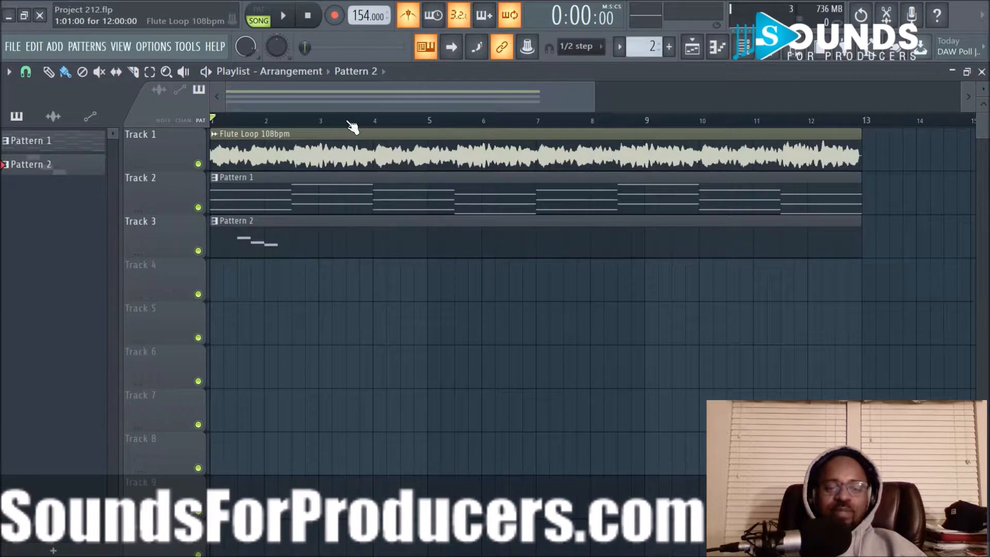
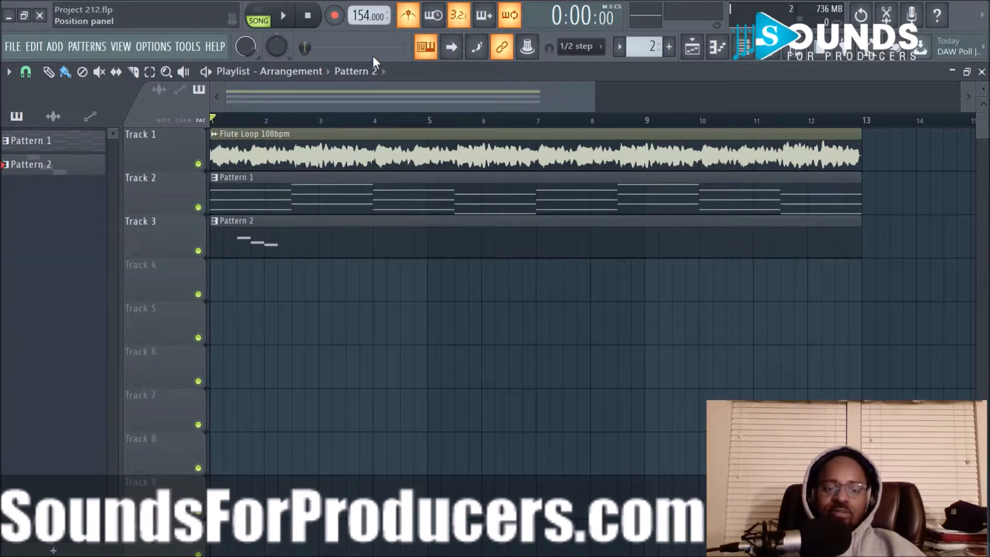
Set the project tempo to 108 BPM
{"action": "right_click", "coordinate": [359, 14]}
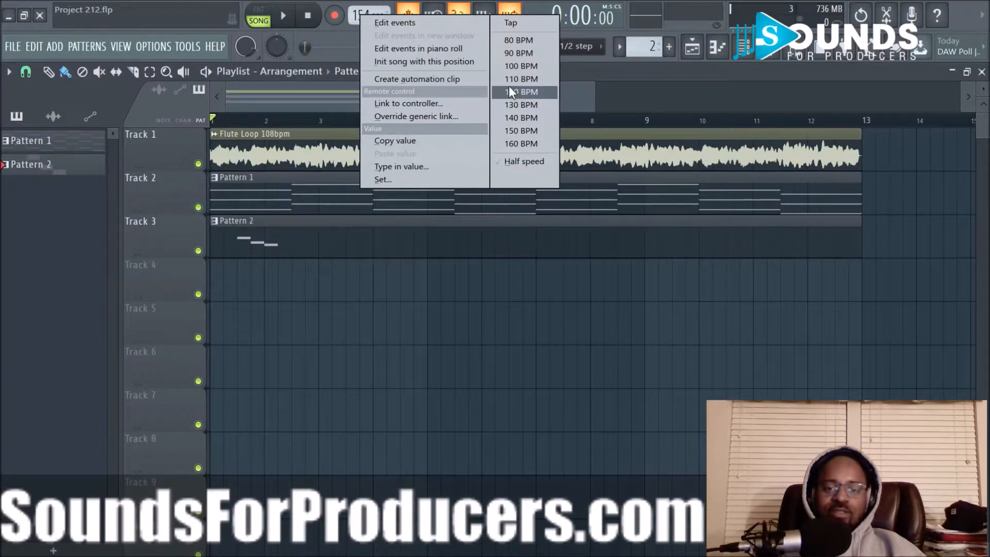
{"action": "left_click", "coordinate": [439, 166]}
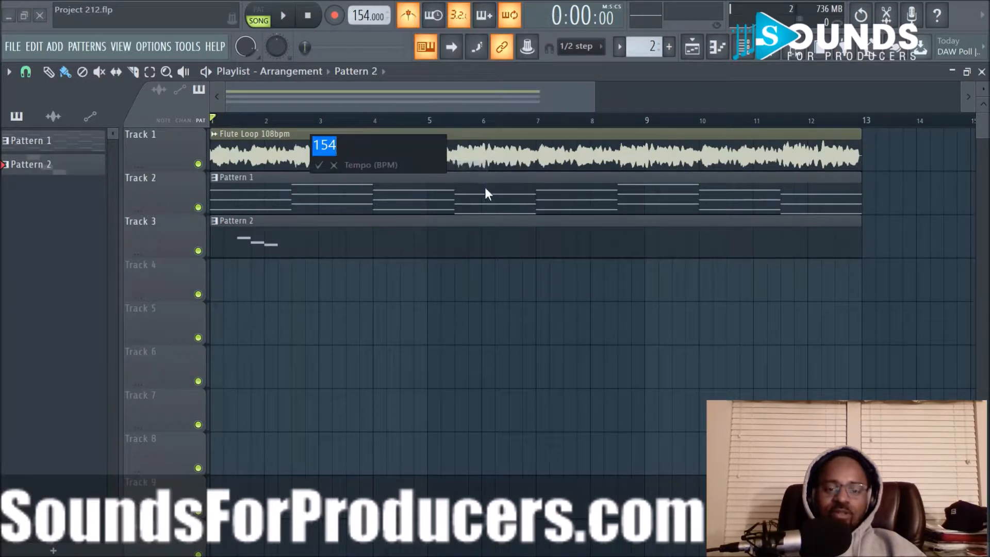
{"action": "type", "text": "108"}
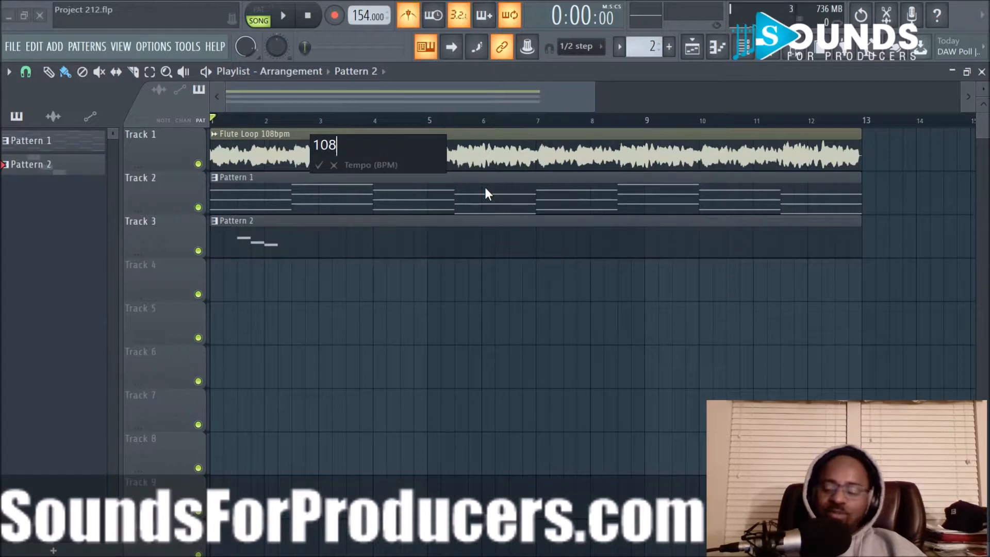
{"action": "key", "text": "Return"}
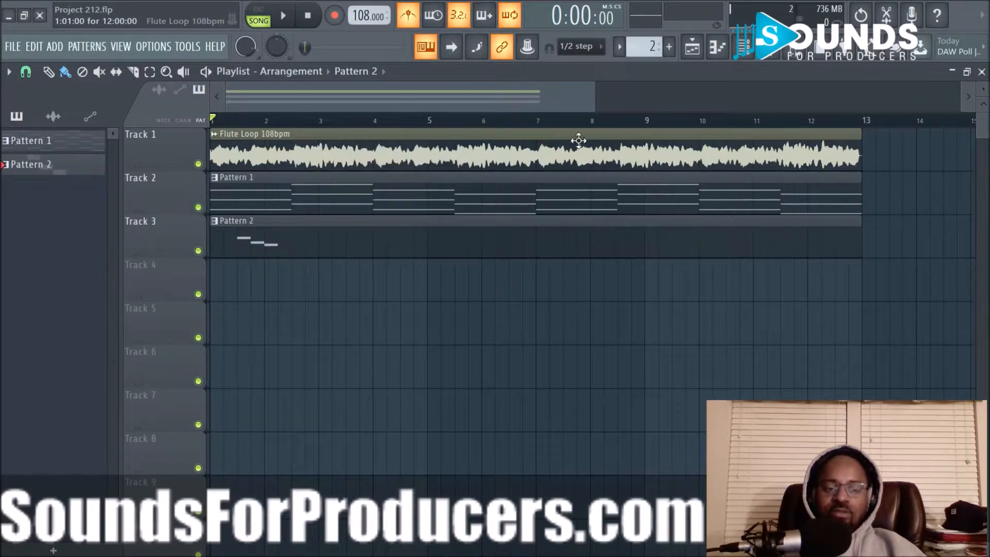
Stretch the Flute Loop 108bpm clip so it ends at bar 9, and try to shorten the Pattern 1 clip
{"action": "left_click", "coordinate": [324, 148]}
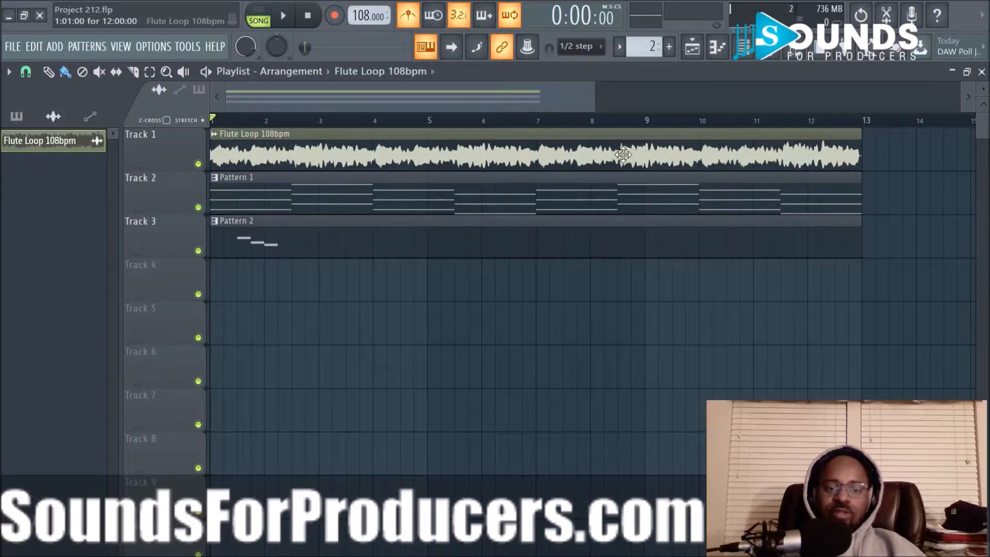
{"action": "left_click_drag", "start_coordinate": [857, 151], "coordinate": [644, 149]}
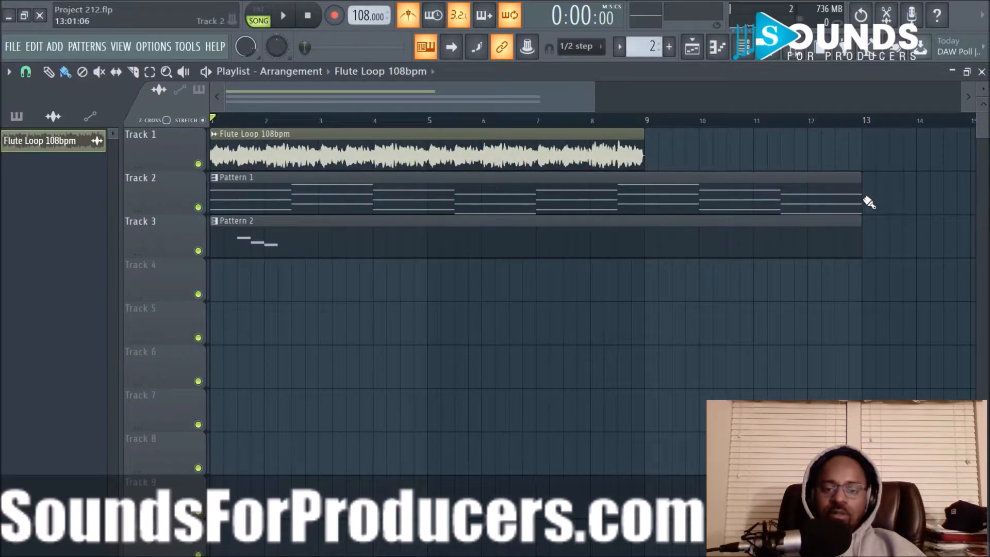
{"action": "left_click_drag", "start_coordinate": [858, 188], "coordinate": [842, 189]}
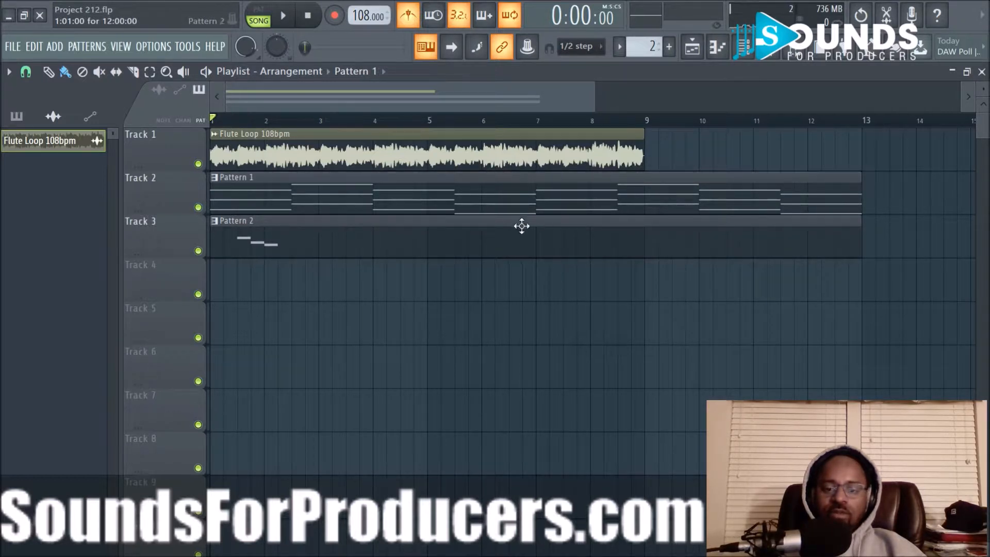
Mute Track 3, open Pattern 1's Xpand!2 piano roll, and review the brass notes' lengths with a short playback
{"action": "left_click", "coordinate": [198, 250]}
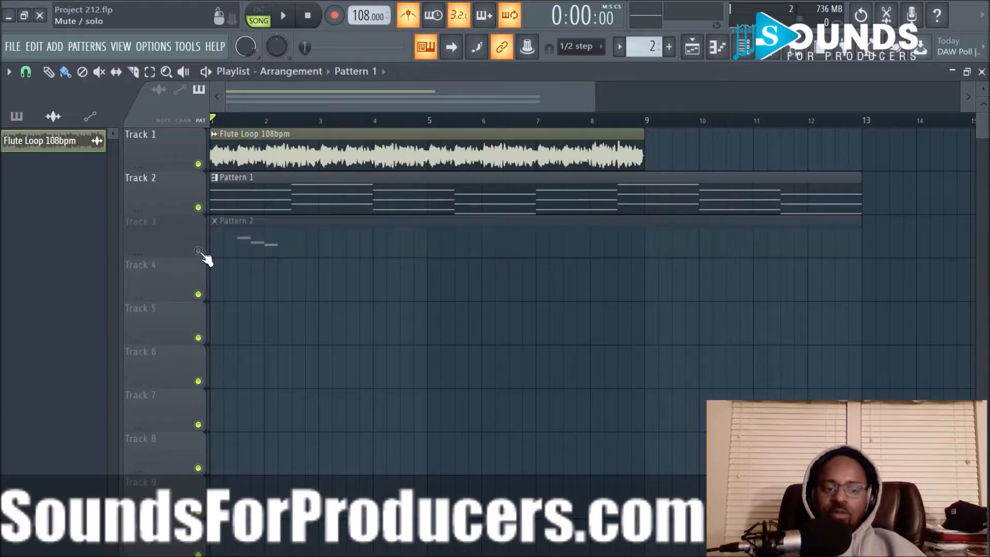
{"action": "double_click", "coordinate": [457, 202]}
{"action": "key", "text": "space"}
{"action": "left_click_drag", "start_coordinate": [385, 97], "coordinate": [291, 99]}
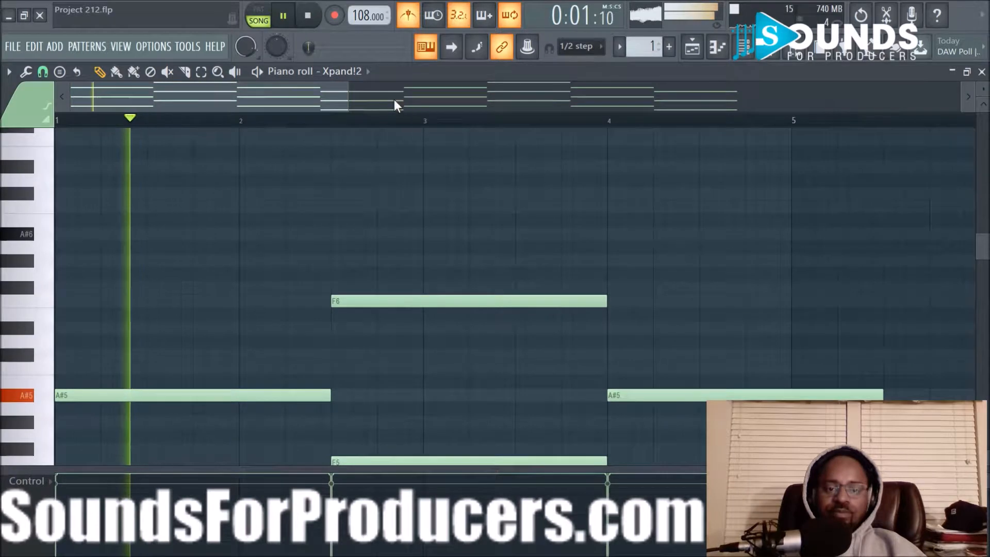
{"action": "scroll", "coordinate": [410, 125], "scroll_direction": "down", "scroll_amount": 3}
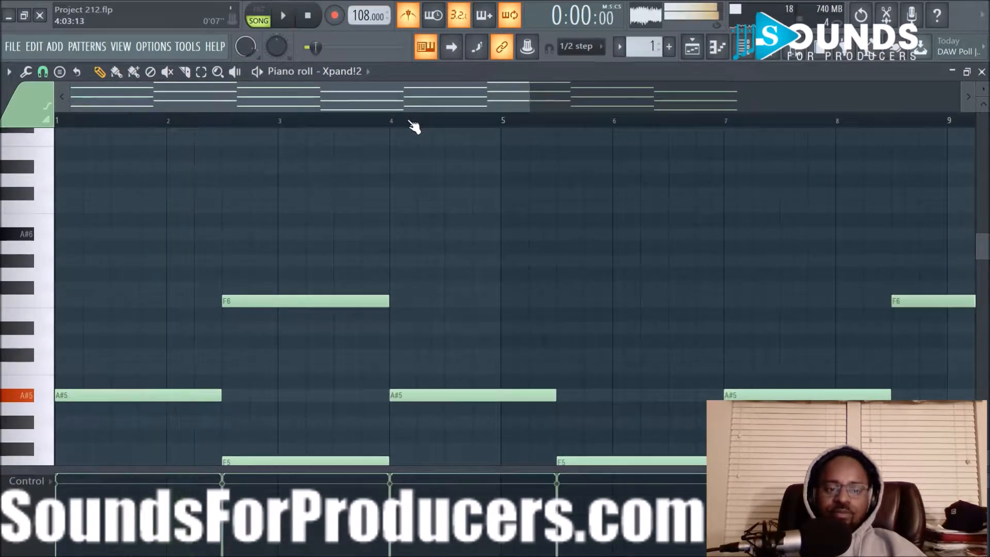
{"action": "key", "text": "space"}
{"action": "scroll", "coordinate": [410, 123], "scroll_direction": "down", "scroll_amount": 2}
{"action": "scroll", "coordinate": [410, 123], "scroll_direction": "up", "scroll_amount": 3}
{"action": "left_click_drag", "start_coordinate": [318, 105], "coordinate": [115, 105]}
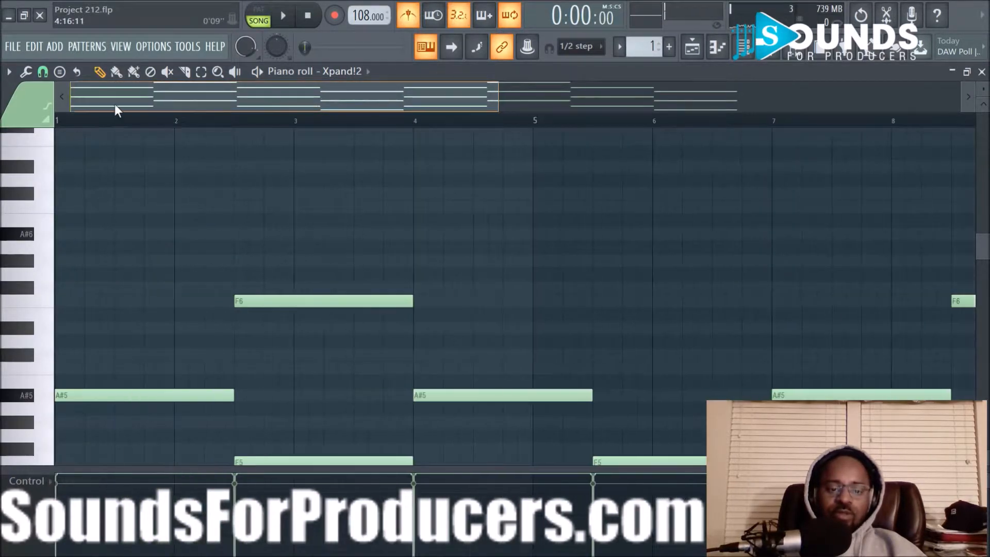
Shorten the opening A# brass notes to one bar so that they end at bar 2
{"action": "scroll", "coordinate": [217, 201], "scroll_direction": "down", "scroll_amount": 10}
{"action": "left_click_drag", "start_coordinate": [176, 348], "coordinate": [188, 127]}
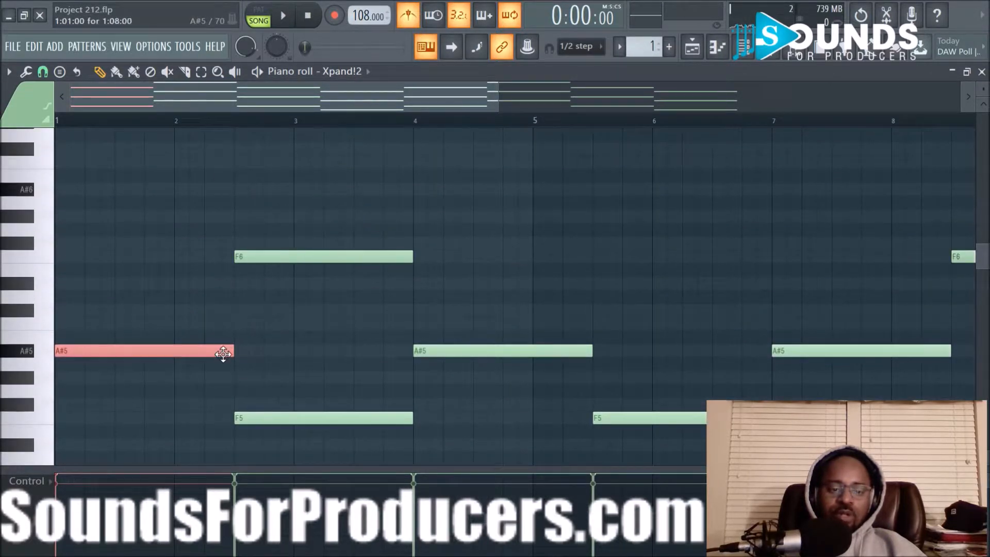
{"action": "left_click_drag", "start_coordinate": [229, 355], "coordinate": [184, 348]}
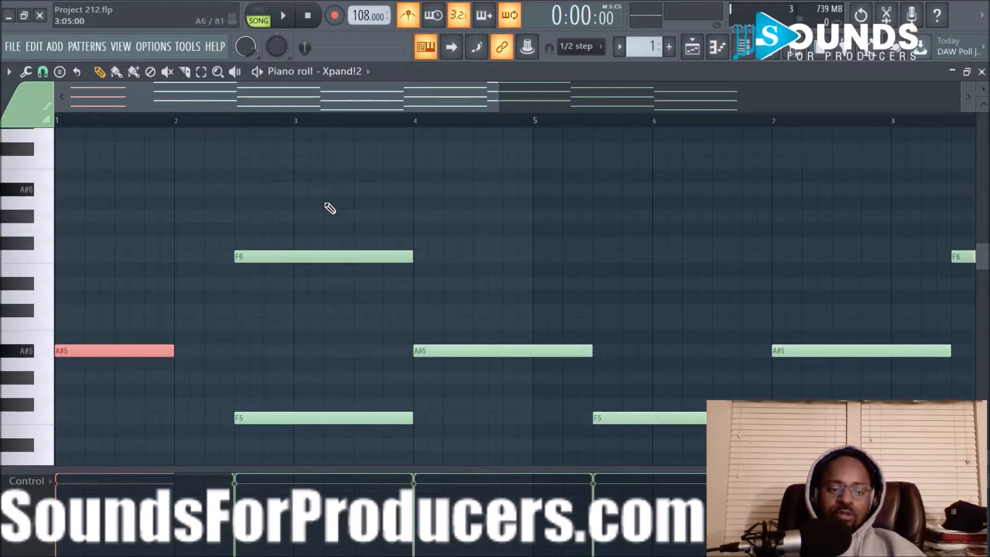
Move the first group of F brass notes to start at bar 2 and shorten them to end at bar 3
{"action": "scroll", "coordinate": [328, 206], "scroll_direction": "down", "scroll_amount": 3}
{"action": "left_click_drag", "start_coordinate": [315, 320], "coordinate": [364, 36]}
{"action": "left_click_drag", "start_coordinate": [285, 192], "coordinate": [225, 192]}
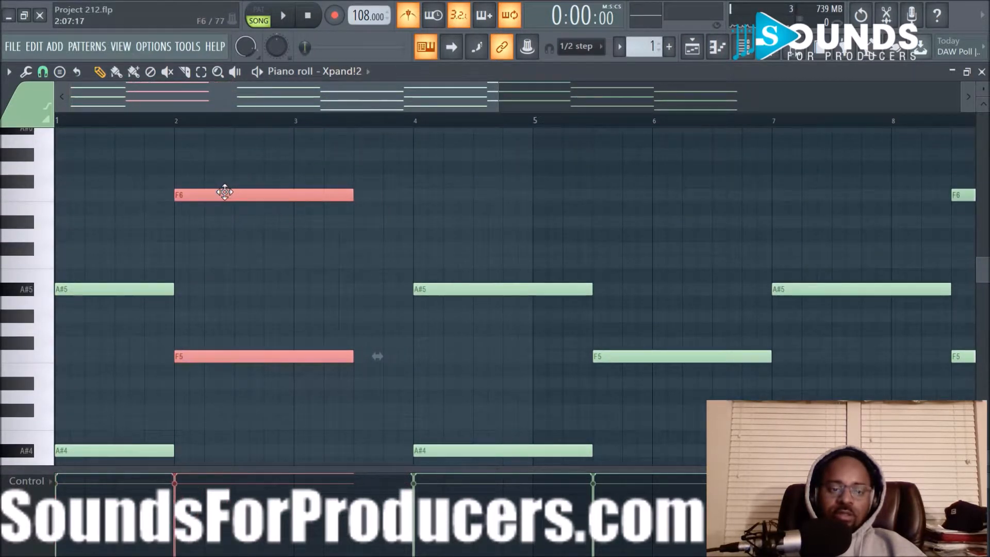
{"action": "left_click_drag", "start_coordinate": [350, 197], "coordinate": [287, 194]}
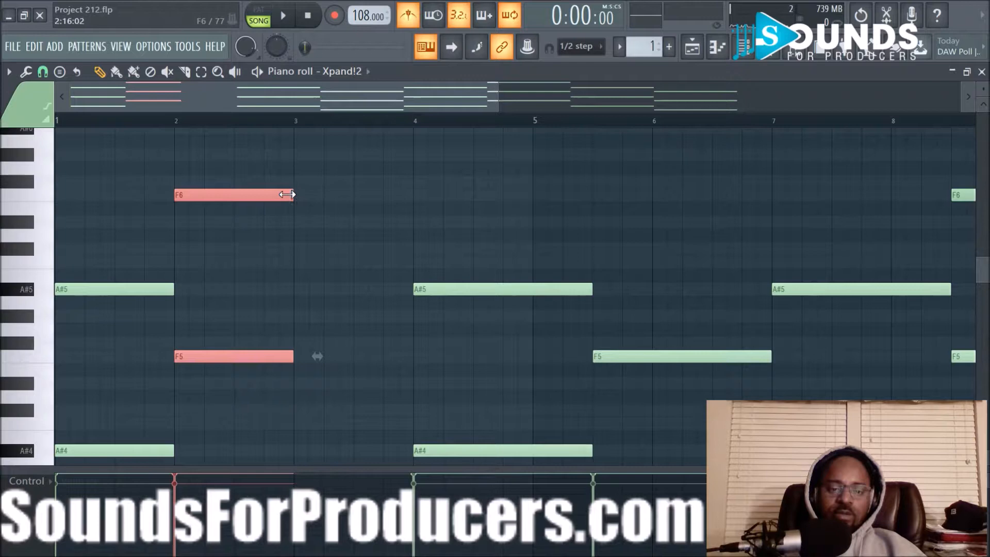
{"action": "scroll", "coordinate": [552, 168], "scroll_direction": "down", "scroll_amount": 3}
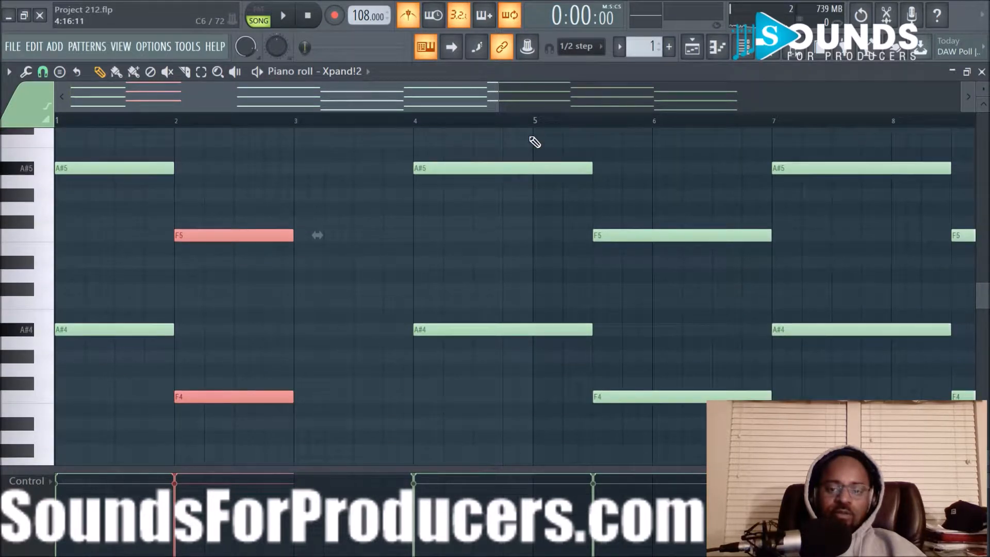
Play the brass part and move the second group of A# notes to bar 3, shortening them to end at bar 4
{"action": "scroll", "coordinate": [532, 135], "scroll_direction": "down", "scroll_amount": 3}
{"action": "key", "text": "space"}
{"action": "scroll", "coordinate": [393, 194], "scroll_direction": "up", "scroll_amount": 4}
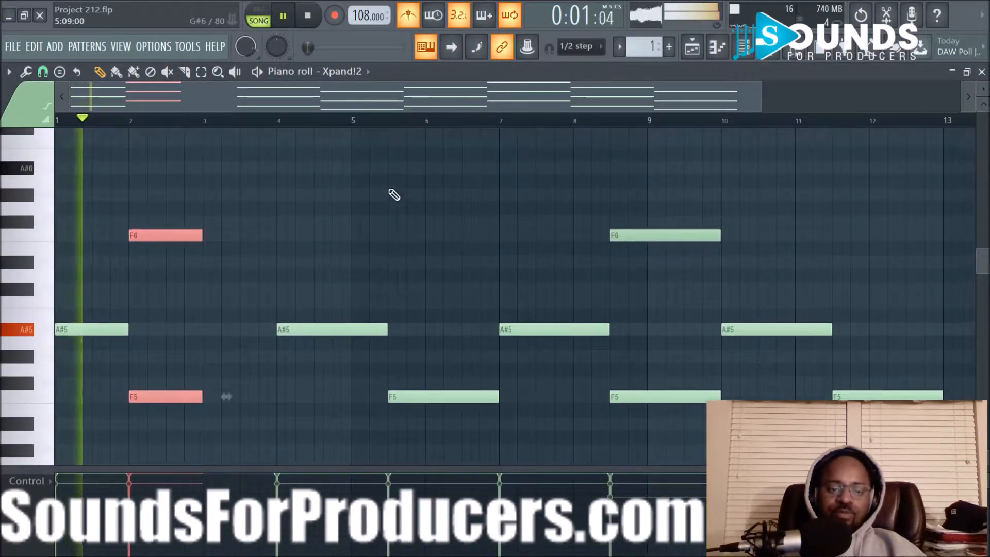
{"action": "scroll", "coordinate": [387, 194], "scroll_direction": "down", "scroll_amount": 3}
{"action": "scroll", "coordinate": [374, 214], "scroll_direction": "up", "scroll_amount": 3}
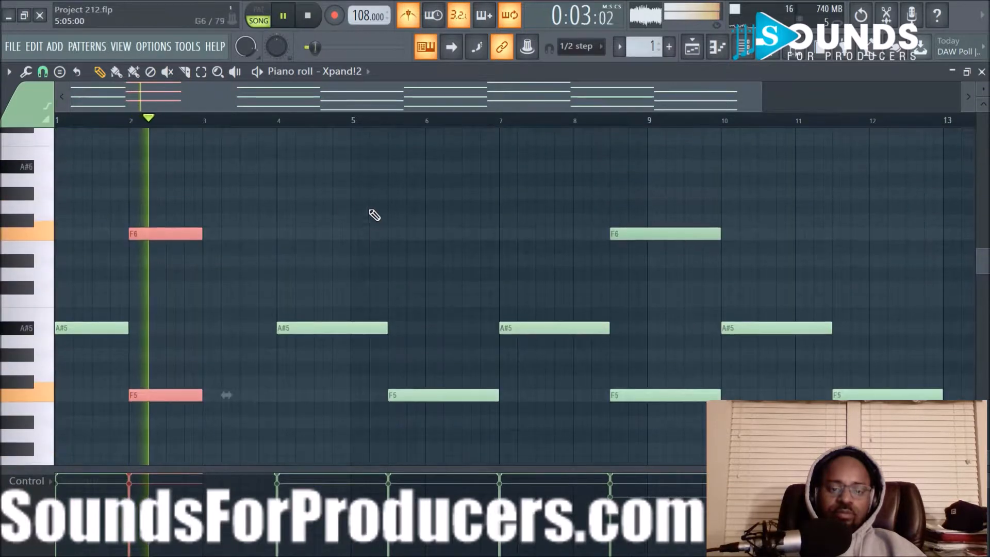
{"action": "scroll", "coordinate": [374, 213], "scroll_direction": "down", "scroll_amount": 10}
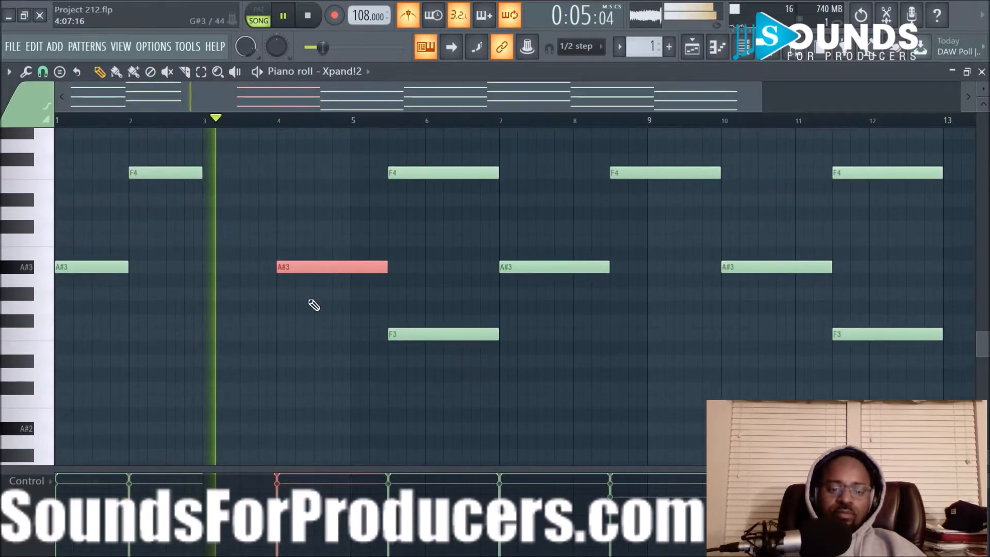
{"action": "left_click_drag", "start_coordinate": [313, 267], "coordinate": [241, 266]}
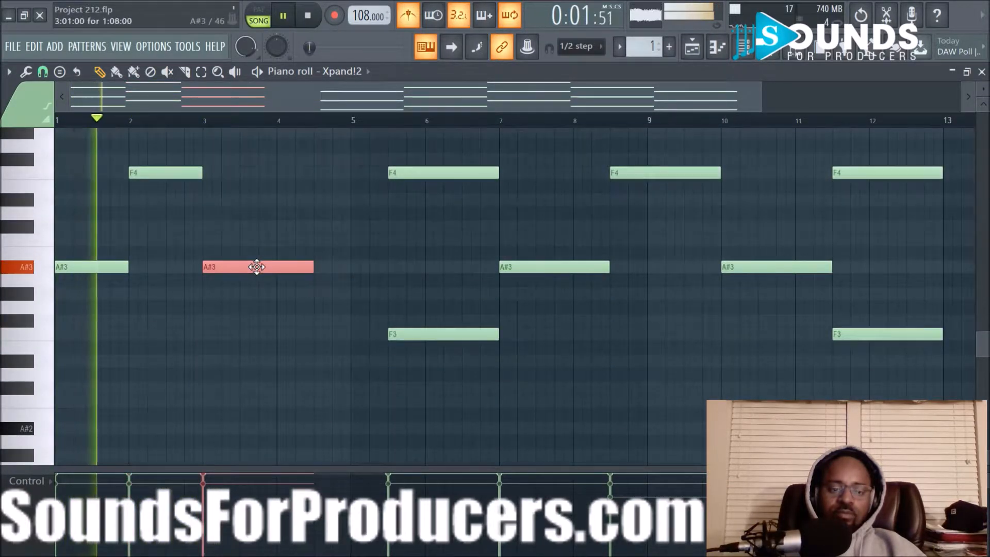
{"action": "left_click_drag", "start_coordinate": [313, 267], "coordinate": [276, 268]}
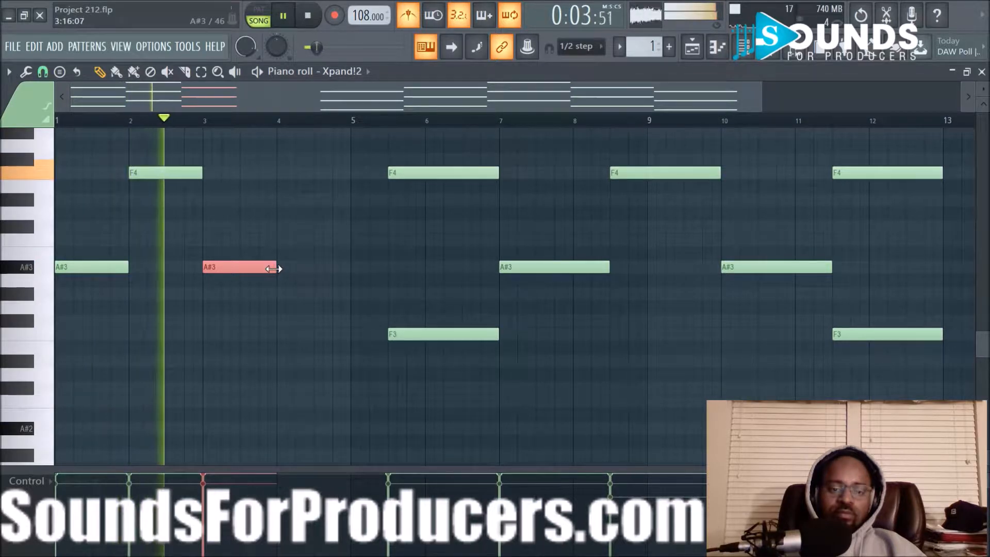
Move the second group of F brass notes to bar 4, shorten them to end at bar 5, and stop playback
{"action": "scroll", "coordinate": [505, 375], "scroll_direction": "up", "scroll_amount": 4}
{"action": "left_click_drag", "start_coordinate": [429, 139], "coordinate": [443, 464]}
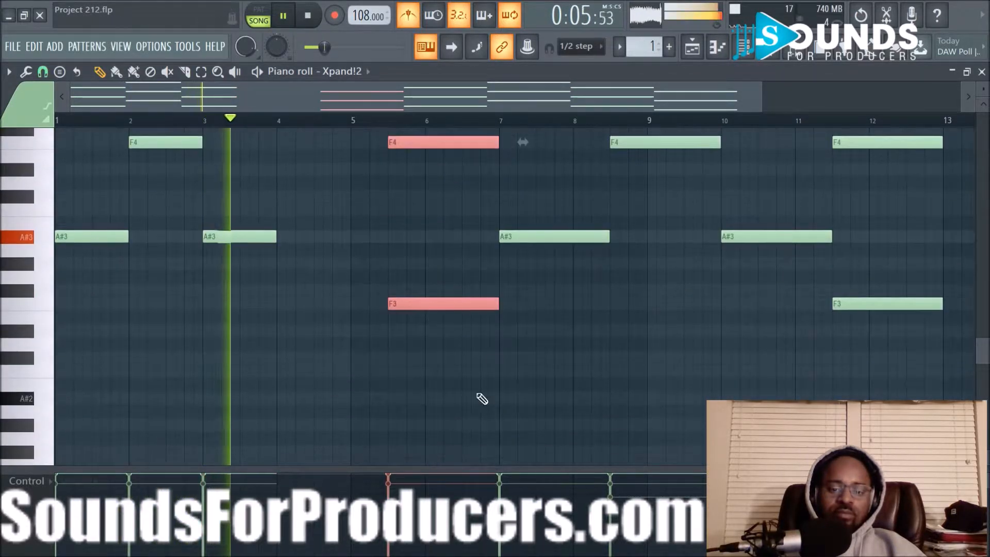
{"action": "left_click_drag", "start_coordinate": [468, 305], "coordinate": [352, 308]}
{"action": "scroll", "coordinate": [482, 123], "scroll_direction": "down", "scroll_amount": 1}
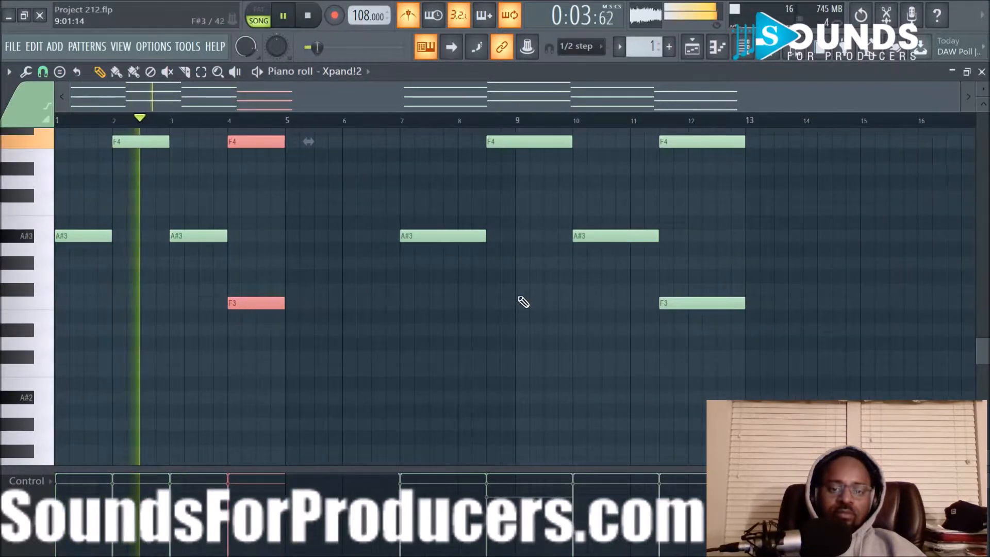
{"action": "scroll", "coordinate": [495, 283], "scroll_direction": "up", "scroll_amount": 5}
{"action": "key", "text": "space"}
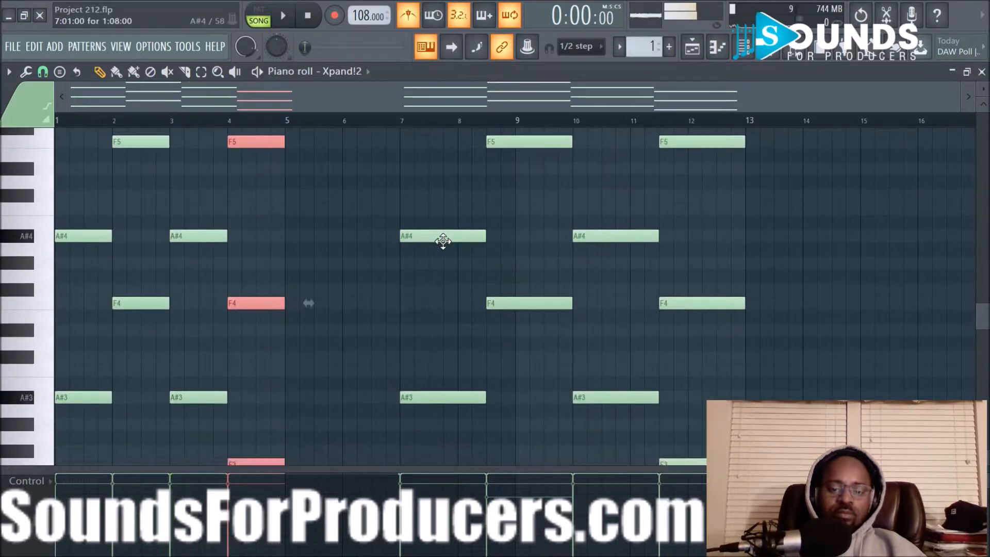
{"action": "scroll", "coordinate": [405, 212], "scroll_direction": "up", "scroll_amount": 8}
{"action": "left_click", "coordinate": [403, 211]}
{"action": "scroll", "coordinate": [381, 208], "scroll_direction": "down", "scroll_amount": 6}
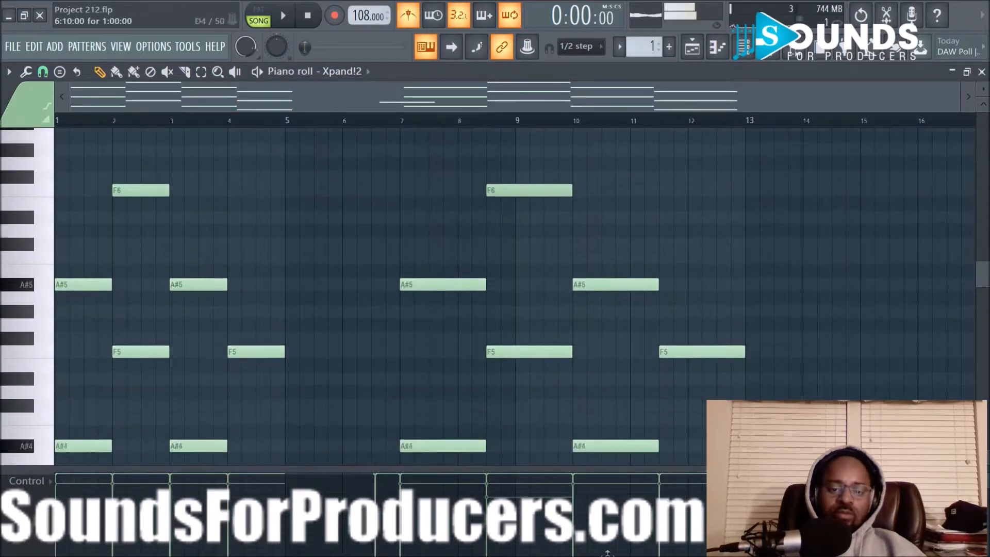
{"action": "key", "text": "ctrl+z"}
Delete all the leftover brass notes from bar 7 onward
{"action": "scroll", "coordinate": [493, 318], "scroll_direction": "down", "scroll_amount": 1}
{"action": "scroll", "coordinate": [493, 318], "scroll_direction": "down", "scroll_amount": 6}
{"action": "left_click_drag", "start_coordinate": [437, 350], "coordinate": [856, 103]}
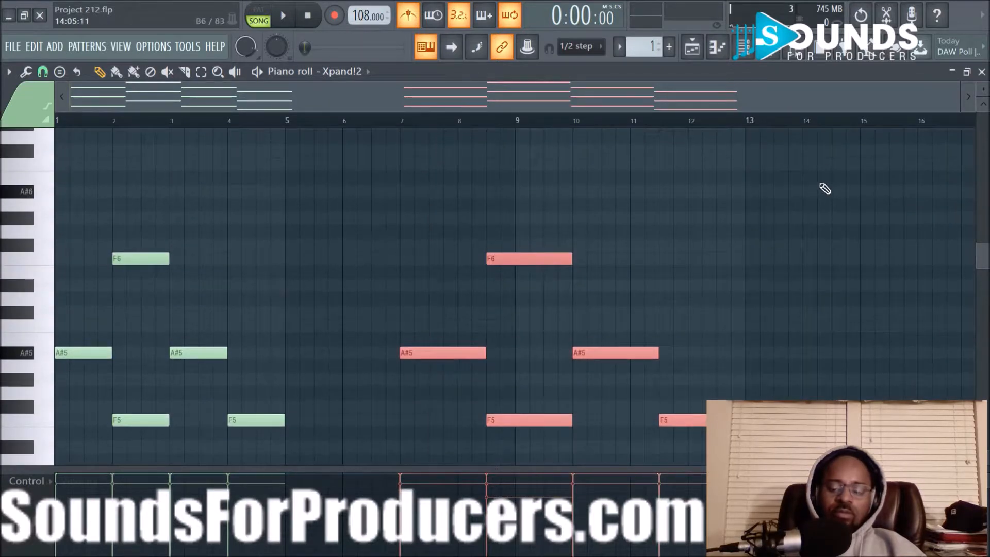
{"action": "key", "text": "Delete"}
Select all the brass notes in bars 1 to 4 and duplicate them into bars 5 to 8
{"action": "scroll", "coordinate": [719, 282], "scroll_direction": "down", "scroll_amount": 4}
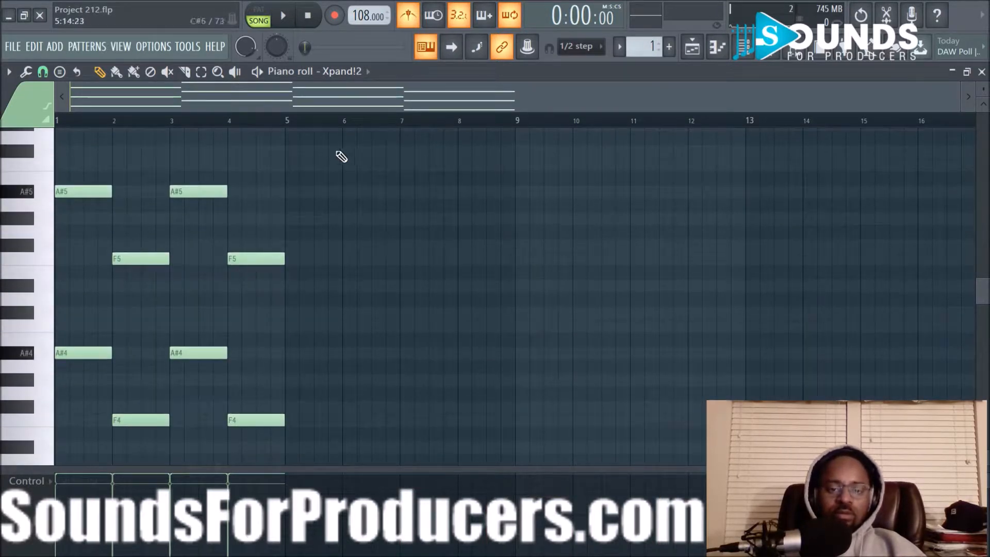
{"action": "scroll", "coordinate": [345, 126], "scroll_direction": "up", "scroll_amount": 2}
{"action": "scroll", "coordinate": [508, 249], "scroll_direction": "down", "scroll_amount": 7}
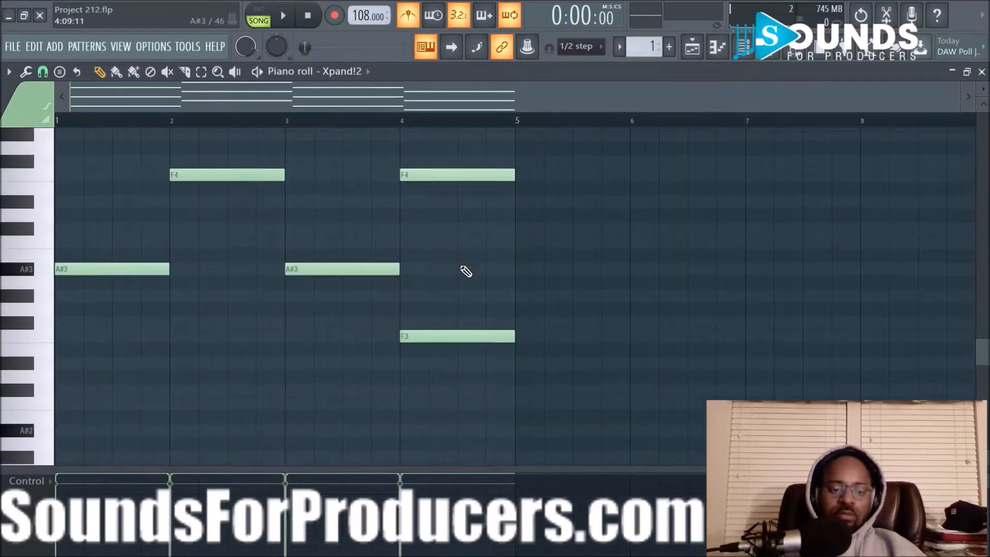
{"action": "scroll", "coordinate": [309, 319], "scroll_direction": "up", "scroll_amount": 1}
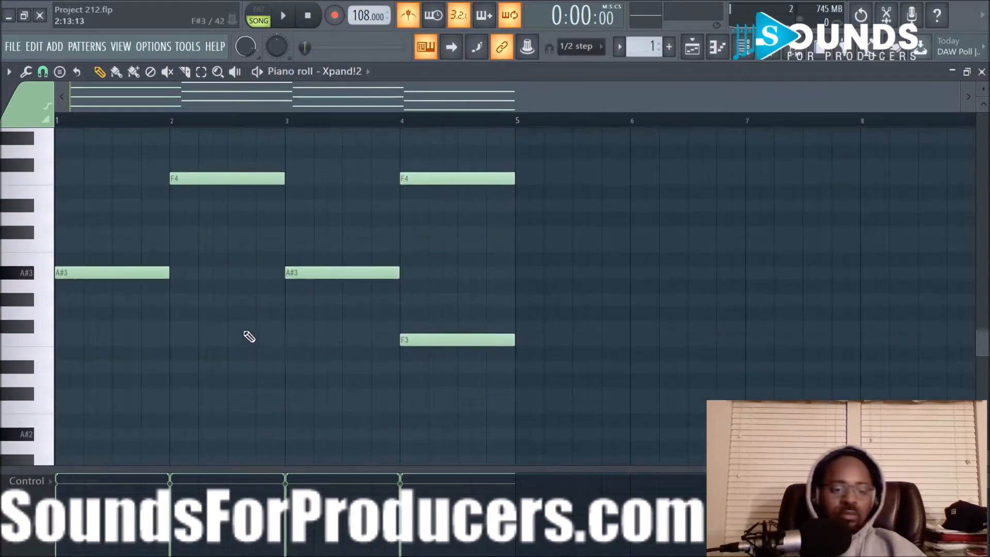
{"action": "left_click_drag", "start_coordinate": [110, 367], "coordinate": [605, 199]}
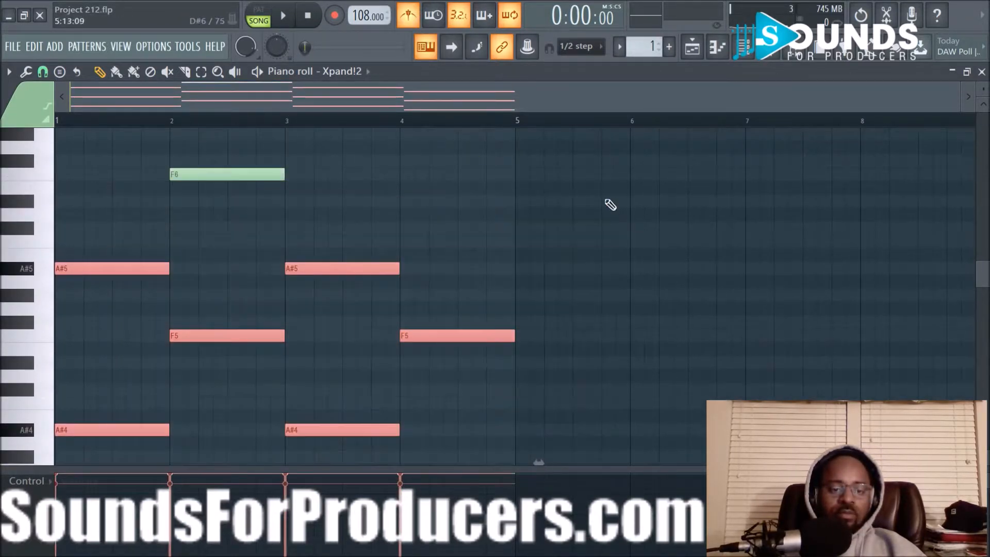
{"action": "left_click_drag", "start_coordinate": [216, 155], "coordinate": [229, 203]}
{"action": "scroll", "coordinate": [552, 197], "scroll_direction": "down", "scroll_amount": 7}
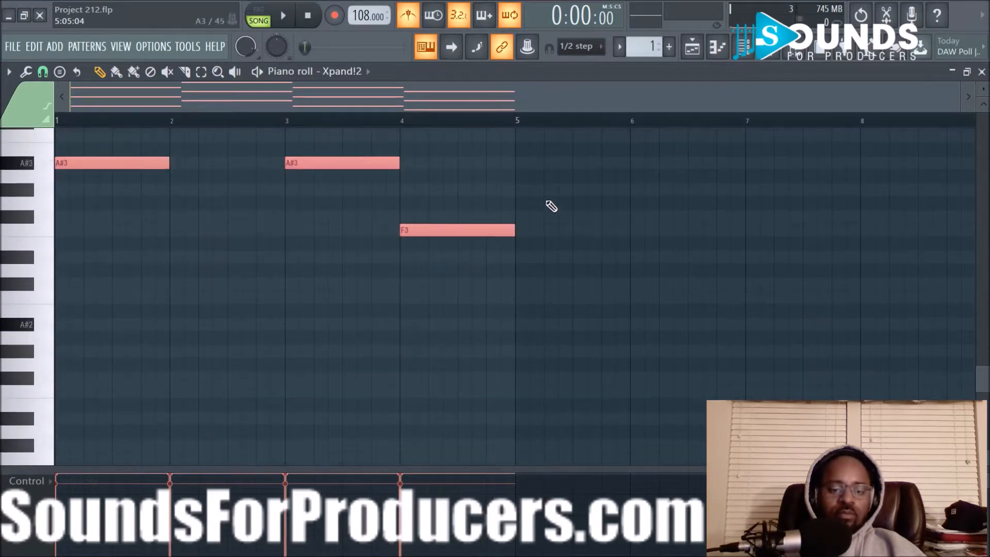
{"action": "scroll", "coordinate": [515, 206], "scroll_direction": "up", "scroll_amount": 11}
{"action": "scroll", "coordinate": [160, 281], "scroll_direction": "down", "scroll_amount": 9}
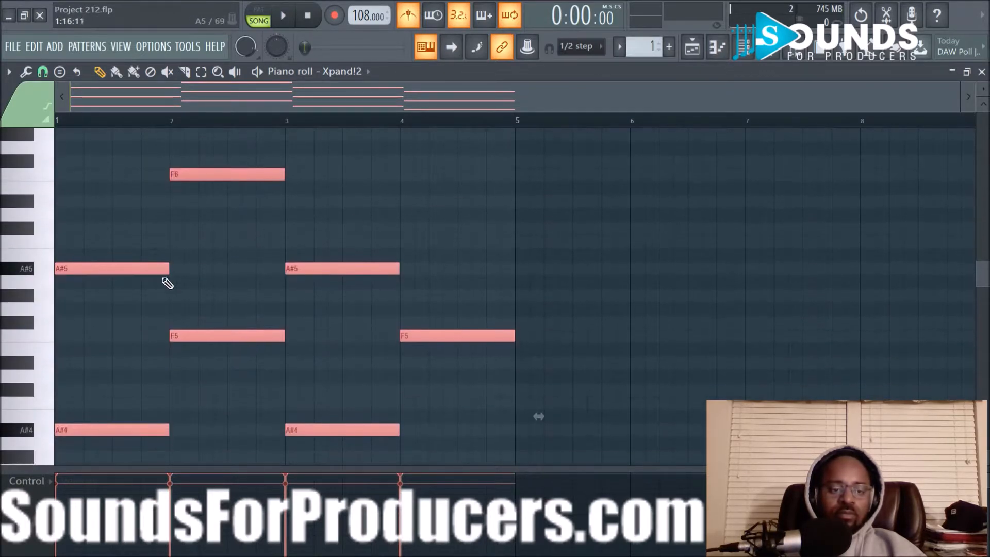
{"action": "left_click_drag", "start_coordinate": [97, 389], "coordinate": [551, 401]}
Play the song, unmute Track 3 in the playlist, and shorten the Pattern 2 clip so it ends at bar 5
{"action": "key", "text": "space"}
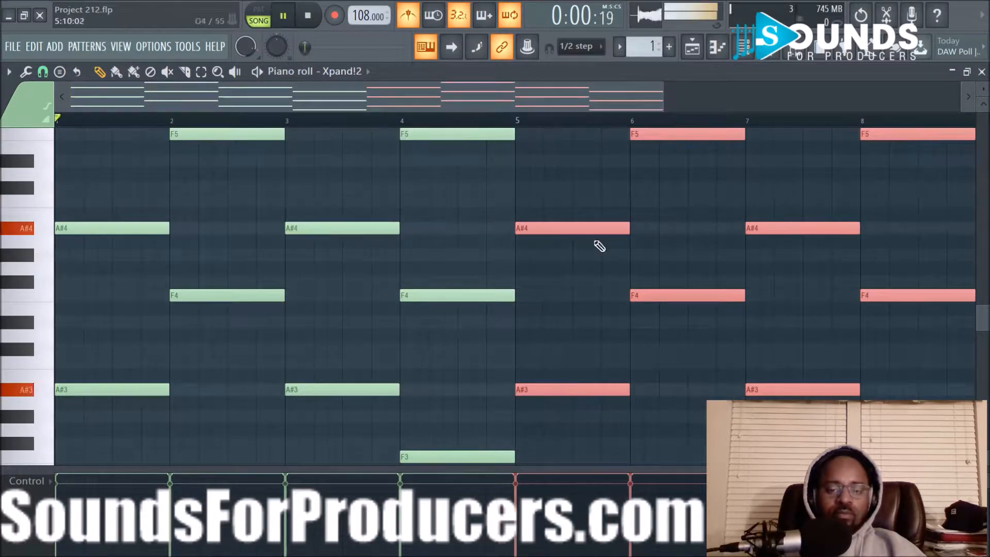
{"action": "left_click", "coordinate": [691, 46]}
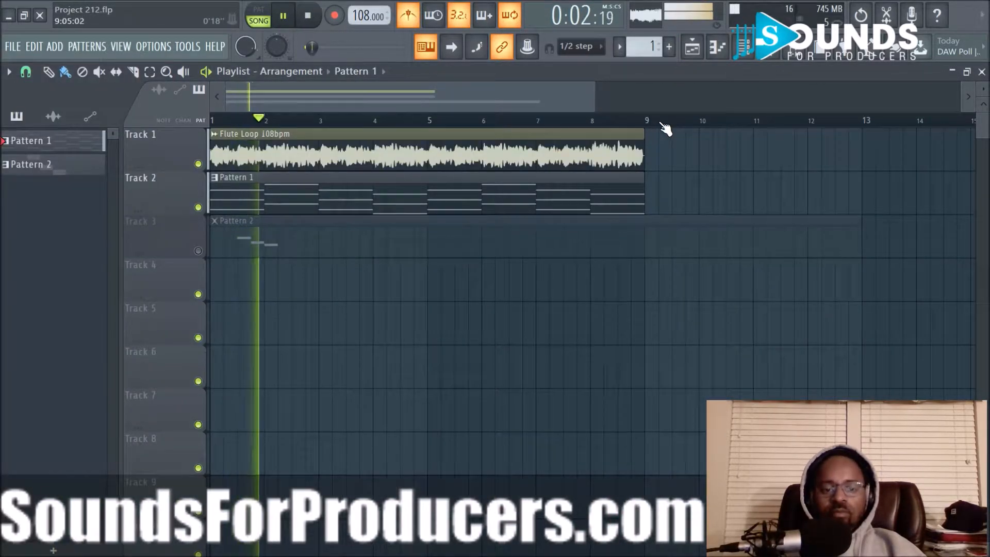
{"action": "left_click", "coordinate": [198, 251]}
{"action": "left_click_drag", "start_coordinate": [862, 239], "coordinate": [431, 232]}
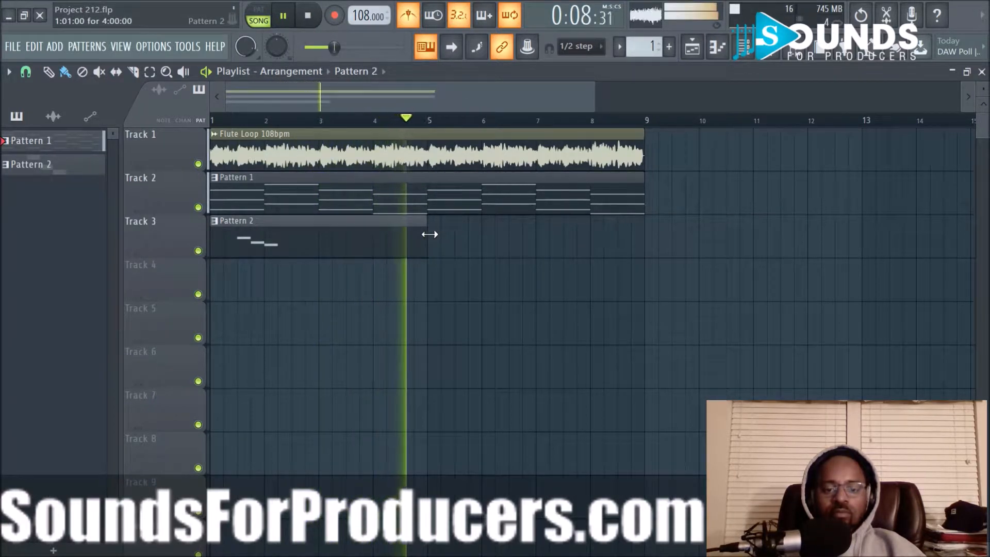
{"action": "key", "text": "space"}
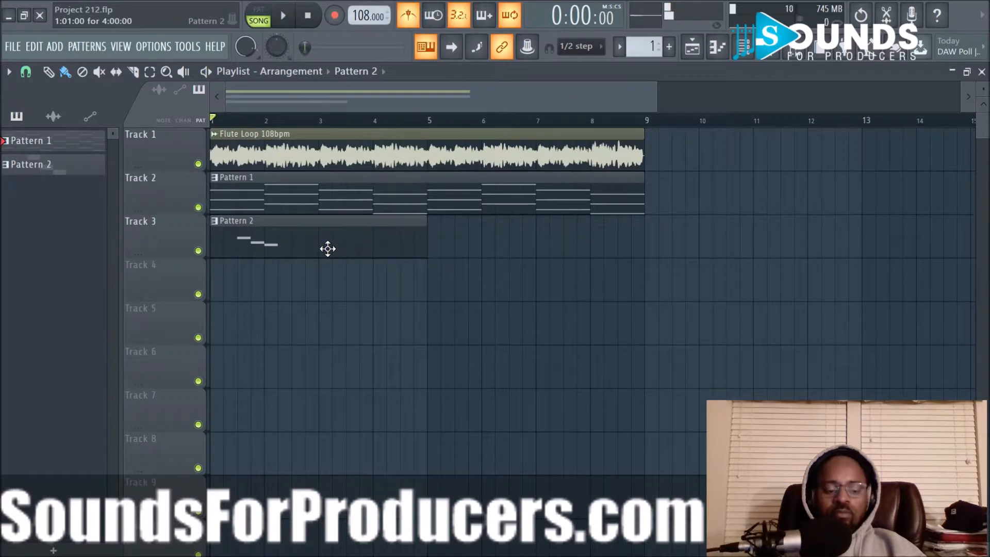
In Pattern 2's Kontakt 5 piano roll, cut G#6 to two steps at 1:05 and place F#6 at 1:07 and F6 at 1:09
{"action": "double_click", "coordinate": [322, 247]}
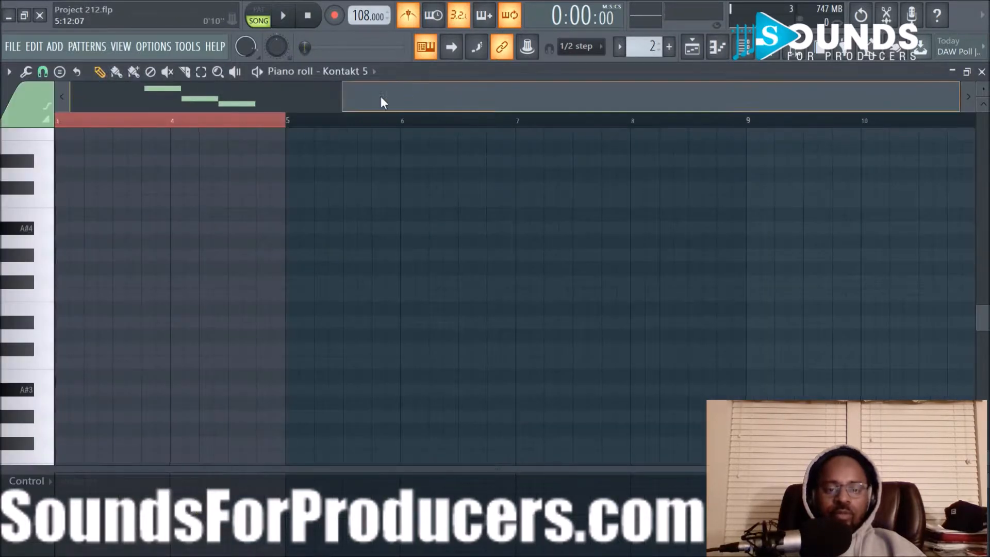
{"action": "left_click_drag", "start_coordinate": [405, 92], "coordinate": [111, 101]}
{"action": "scroll", "coordinate": [251, 212], "scroll_direction": "up", "scroll_amount": 9}
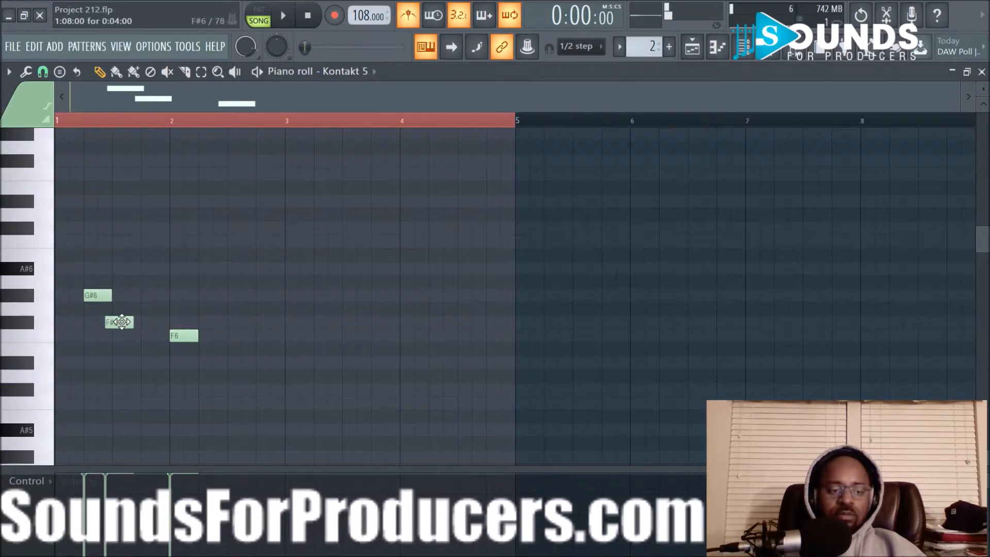
{"action": "key", "text": "space"}
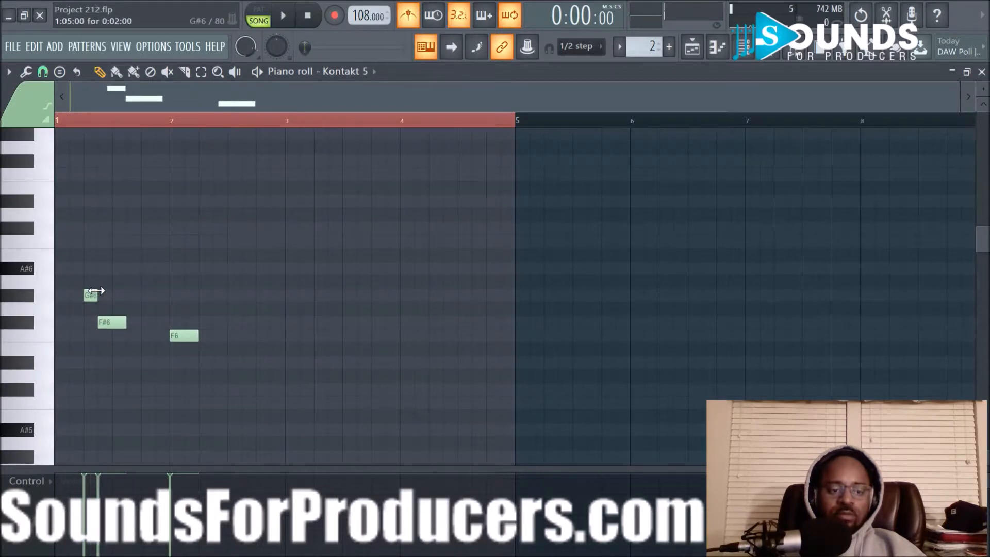
{"action": "key", "text": "space"}
{"action": "left_click_drag", "start_coordinate": [174, 336], "coordinate": [139, 336]}
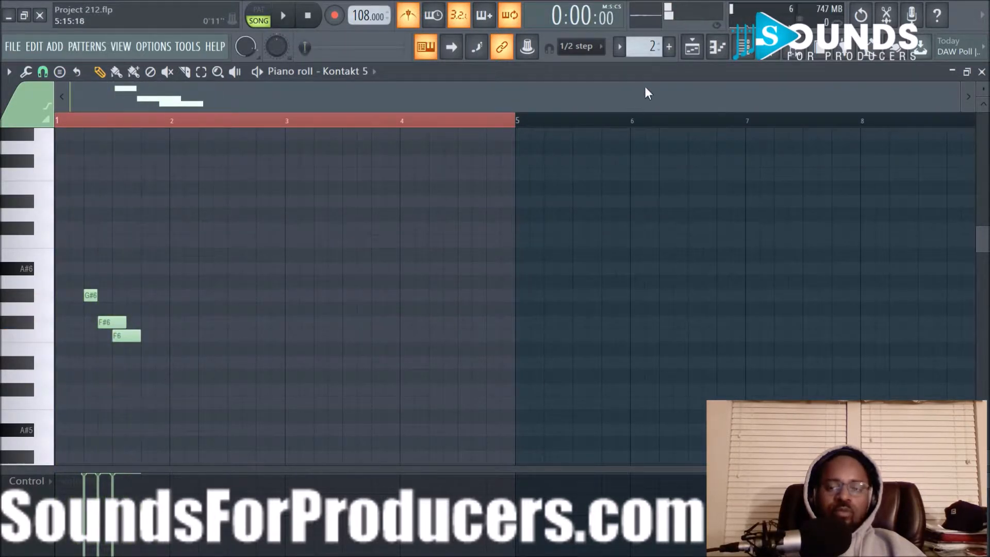
Adjust a channel's volume in the channel rack and add a four-step A#5 note at the end of bar 1 between playbacks
{"action": "left_click", "coordinate": [754, 55]}
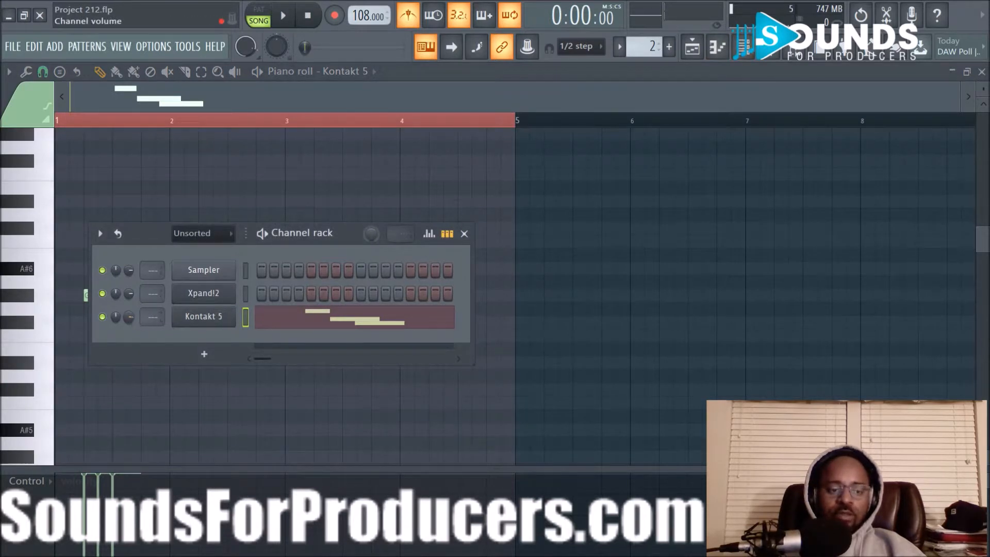
{"action": "key", "text": "F6"}
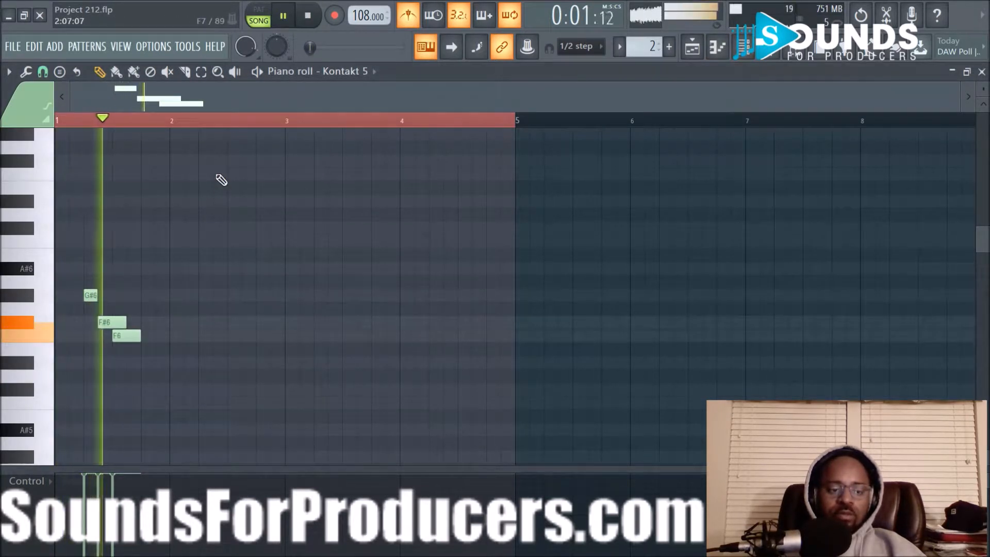
{"action": "key", "text": "space"}
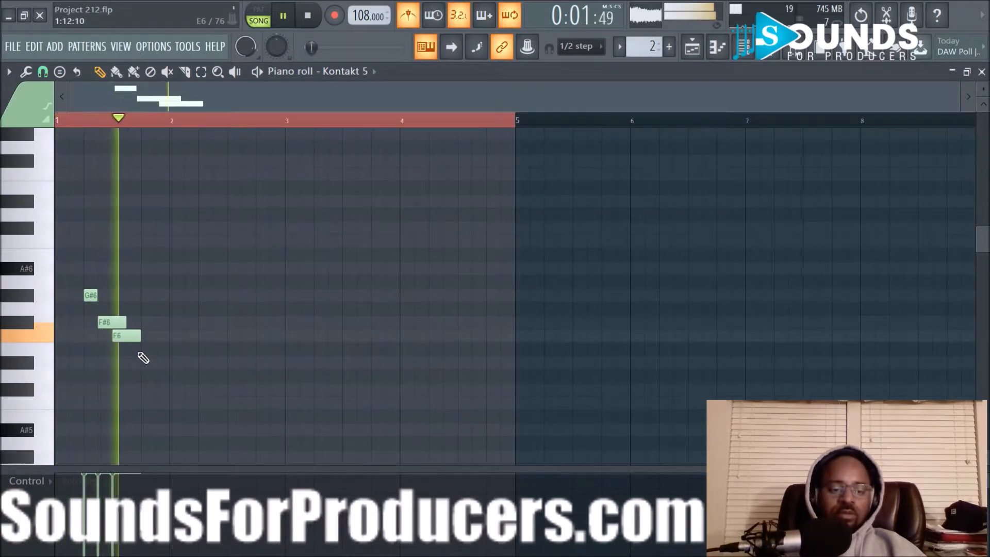
{"action": "key", "text": "space"}
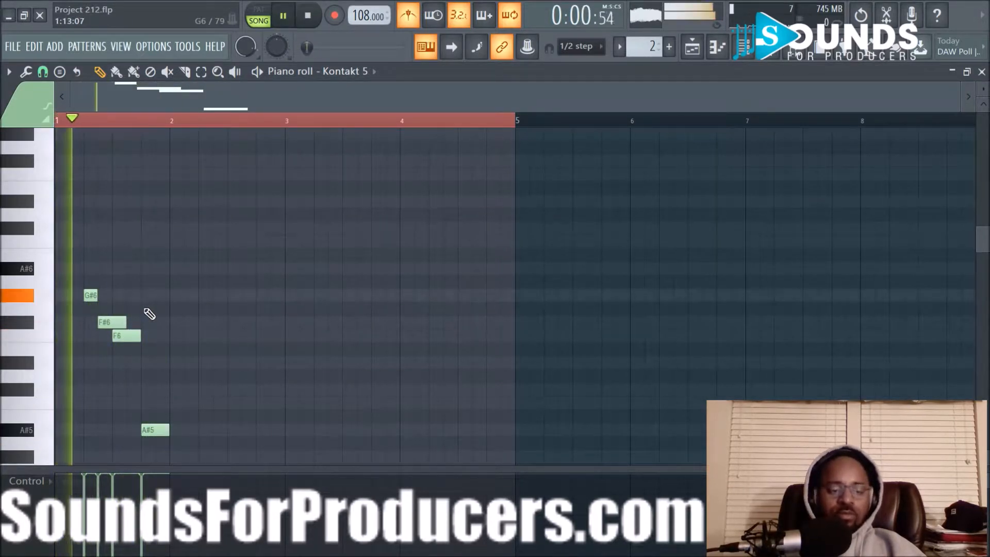
{"action": "key", "text": "space"}
Set the Xpand!2 channel volume to 64% in the channel rack and play the song again
{"action": "left_click", "coordinate": [745, 51]}
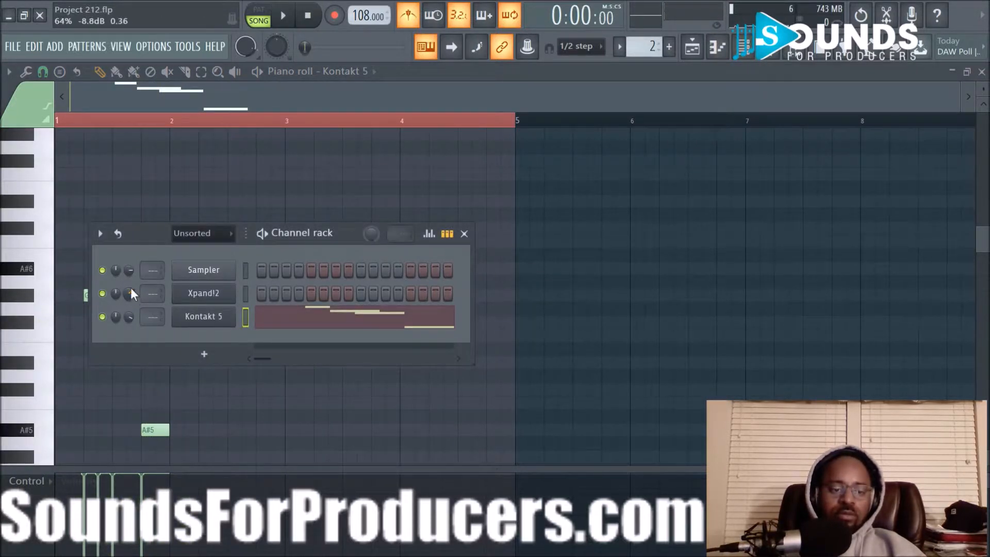
{"action": "key", "text": "F6"}
{"action": "key", "text": "space"}
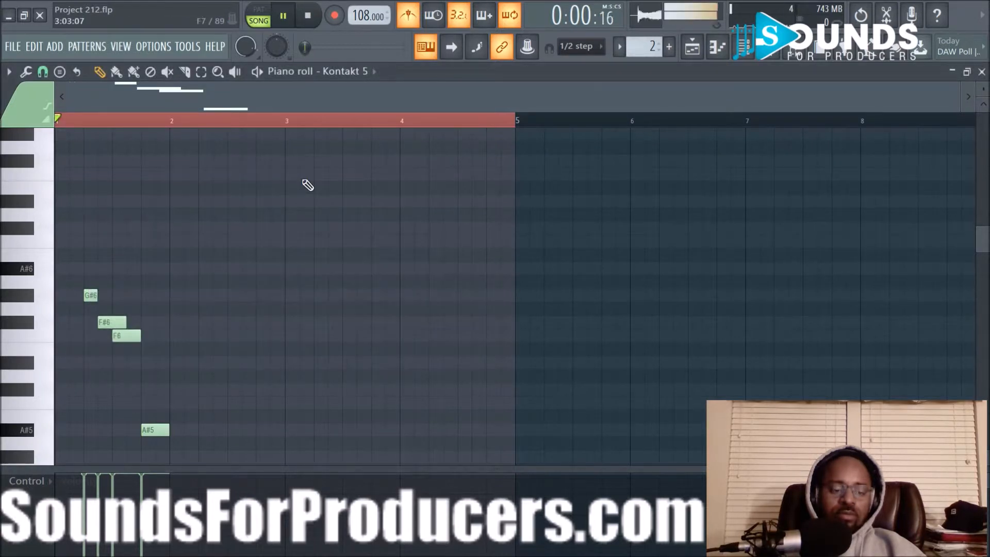
Between playbacks, fill bar 2 of the Kontakt 5 melody with four-step C6, C#6, F6 and D#6 notes in that order
{"action": "key", "text": "space"}
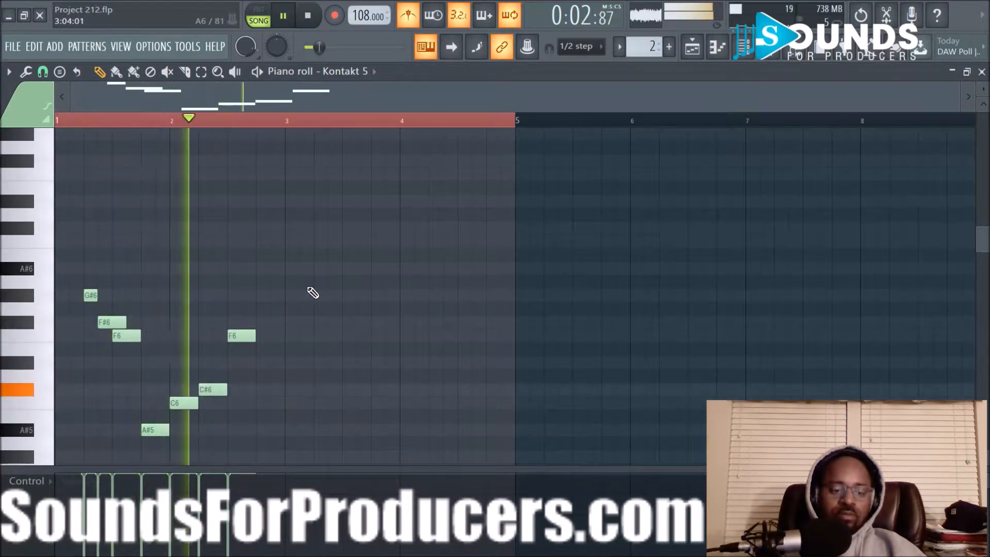
{"action": "key", "text": "space"}
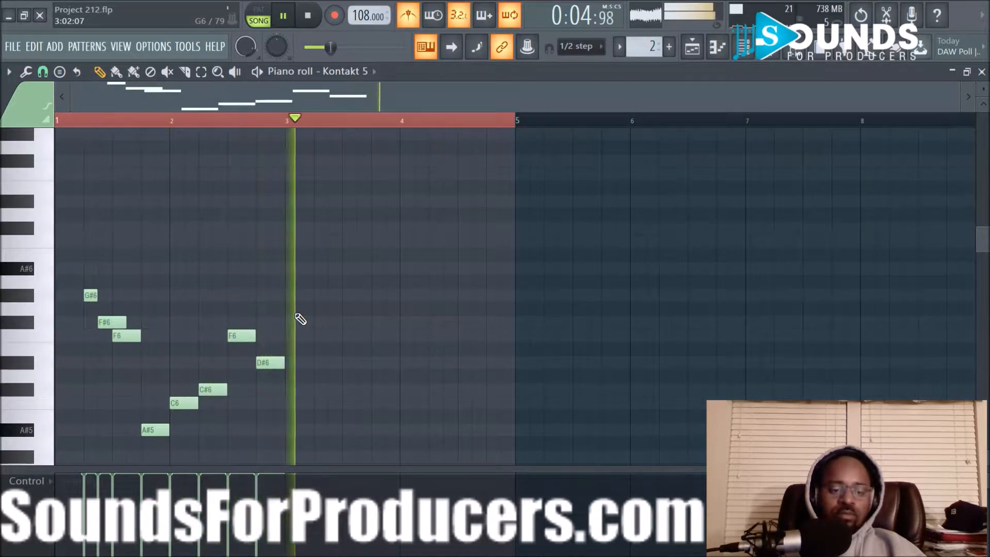
Copy the whole two-bar phrase into bars 3 and 4 so its first G#6 starts at 3:05
{"action": "left_click_drag", "start_coordinate": [82, 276], "coordinate": [327, 439]}
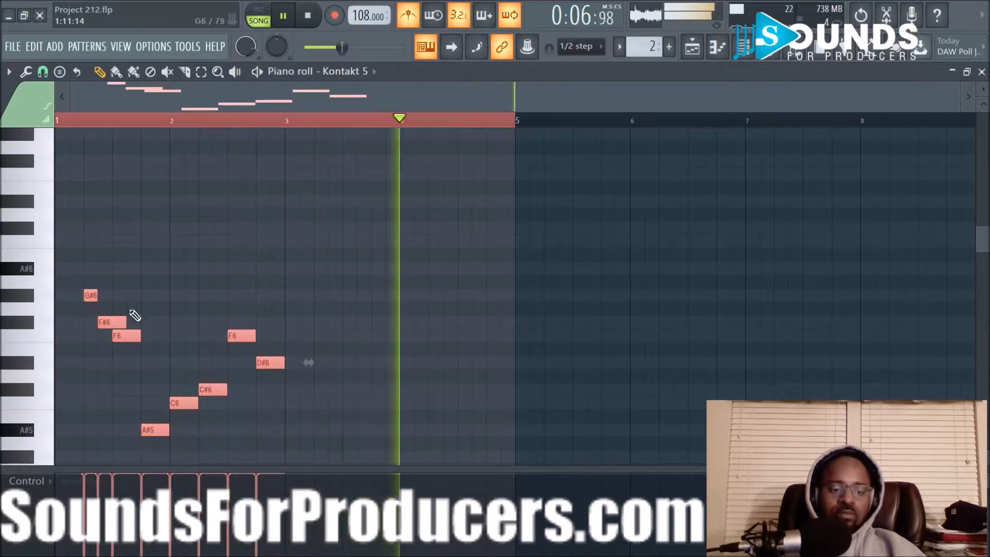
{"action": "left_click_drag", "start_coordinate": [88, 294], "coordinate": [288, 308]}
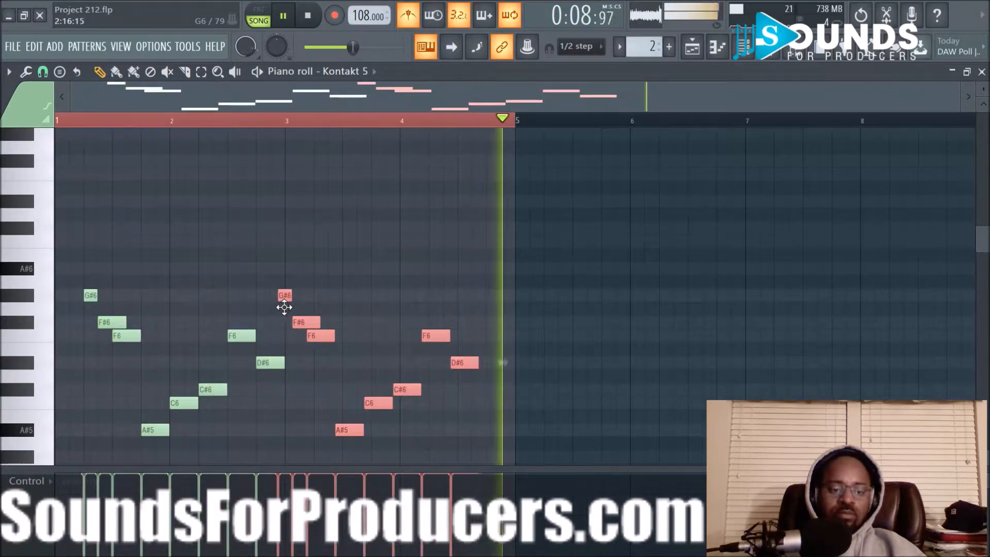
{"action": "left_click", "coordinate": [453, 280]}
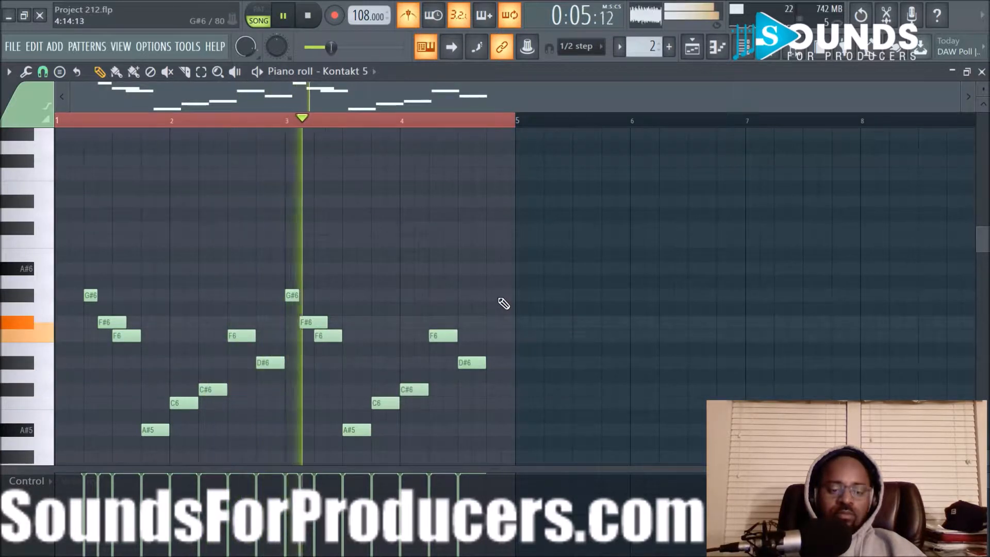
{"action": "left_click_drag", "start_coordinate": [278, 278], "coordinate": [475, 450]}
{"action": "left_click", "coordinate": [279, 362], "text": "ctrl+shift"}
{"action": "left_click_drag", "start_coordinate": [292, 298], "coordinate": [320, 295]}
{"action": "right_click", "coordinate": [380, 242]}
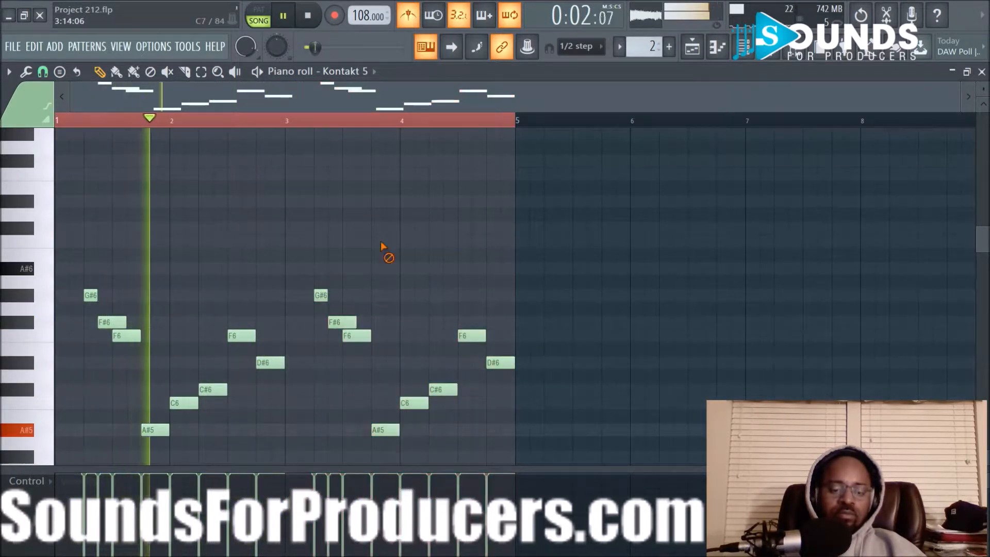
Replace the bar 4 notes with an eight-step C6 and an eight-step A#5, save the project, and play the song
{"action": "scroll", "coordinate": [442, 262], "scroll_direction": "down", "scroll_amount": 3}
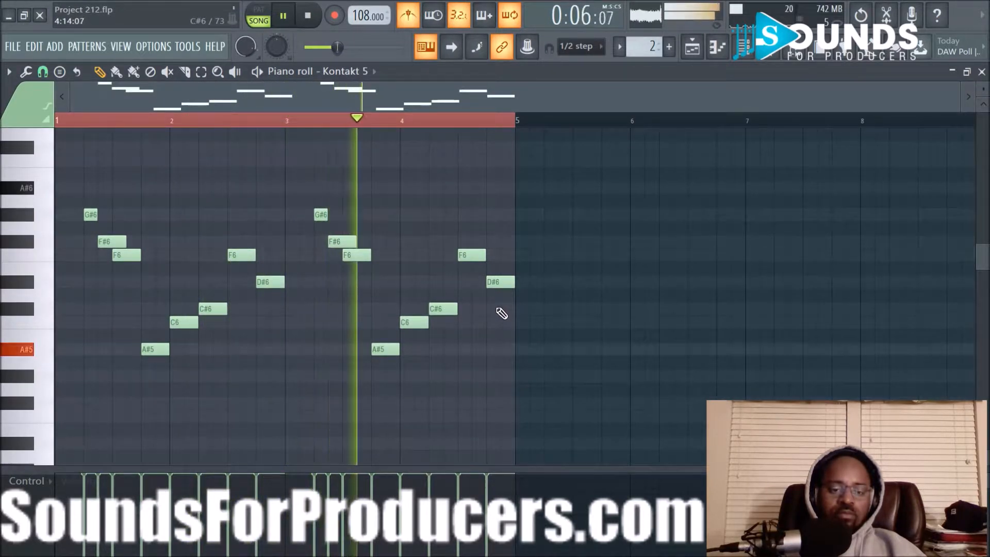
{"action": "key", "text": "space"}
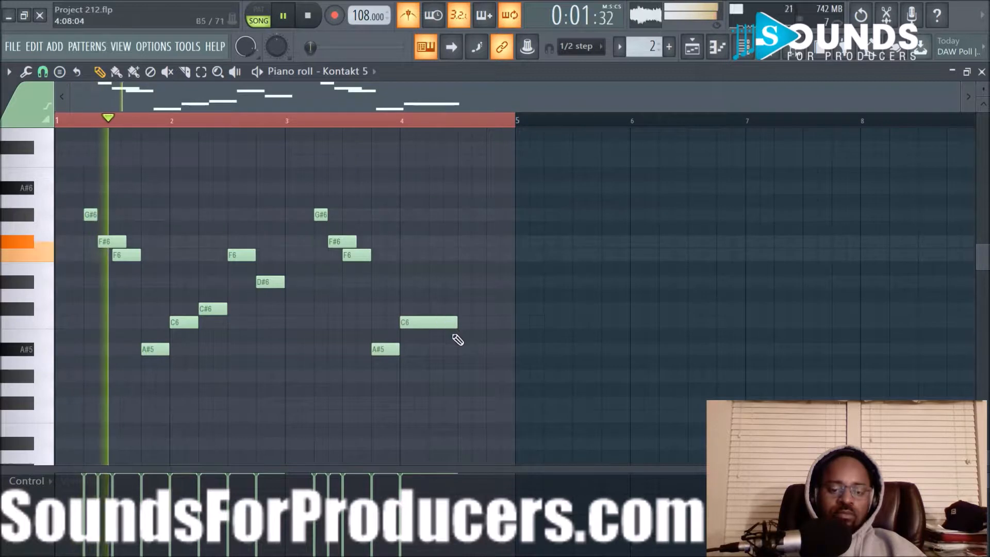
{"action": "left_click", "coordinate": [459, 336]}
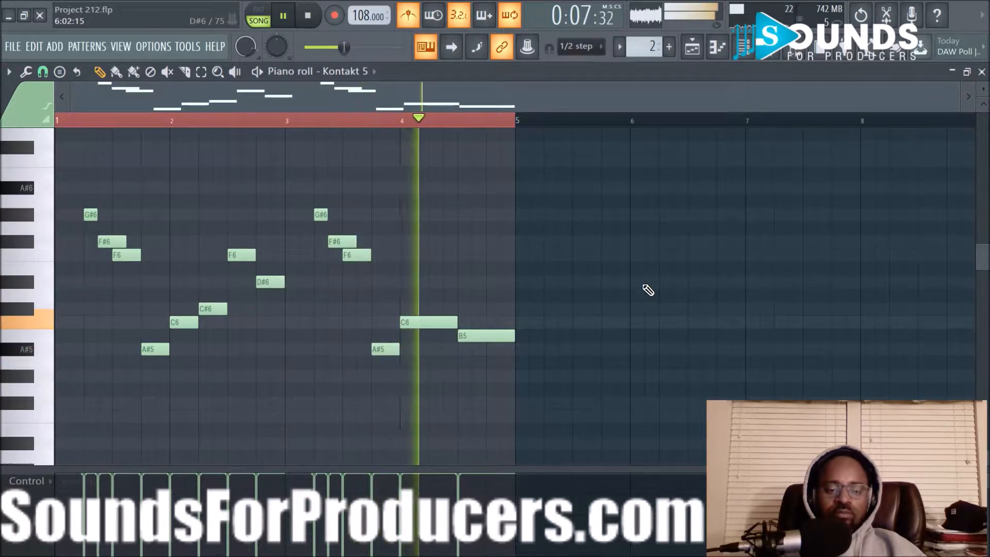
{"action": "key", "text": "space"}
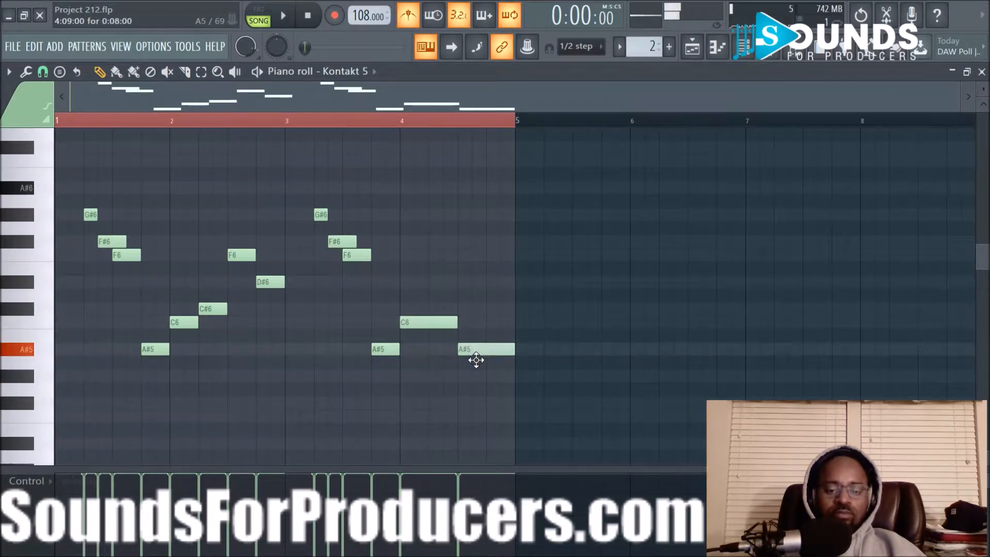
{"action": "key", "text": "ctrl+s"}
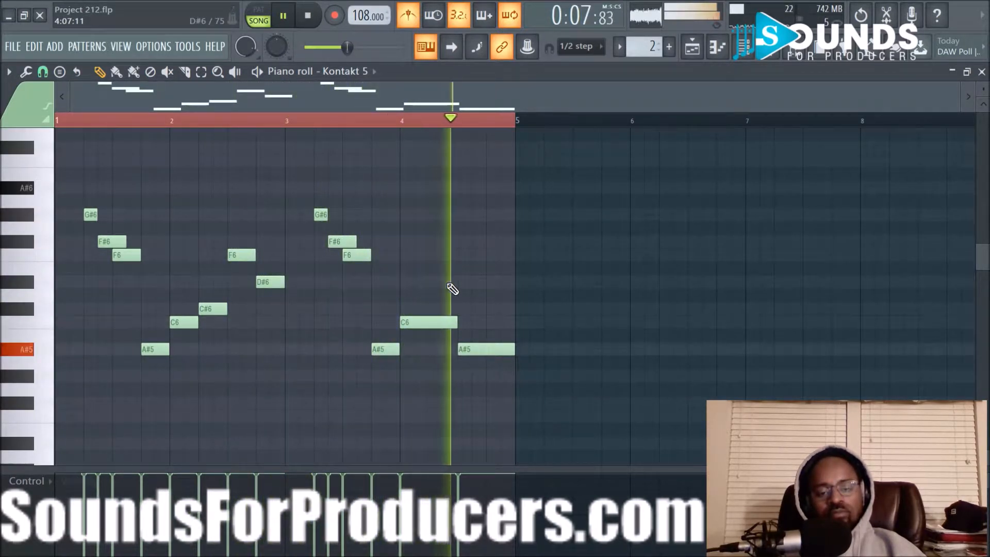
{"action": "key", "text": "space"}
{"action": "scroll", "coordinate": [200, 262], "scroll_direction": "up", "scroll_amount": 3}
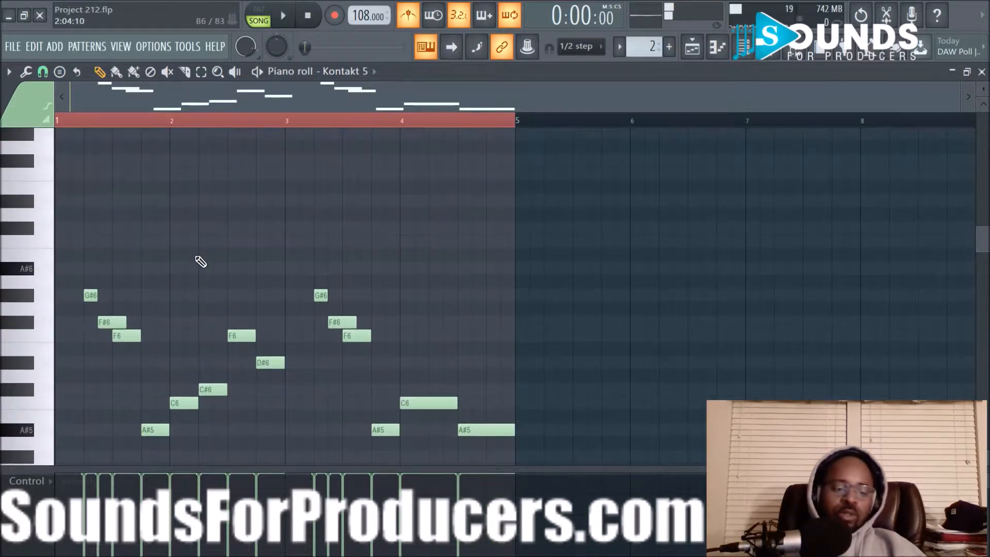
{"action": "scroll", "coordinate": [201, 249], "scroll_direction": "down", "scroll_amount": 4}
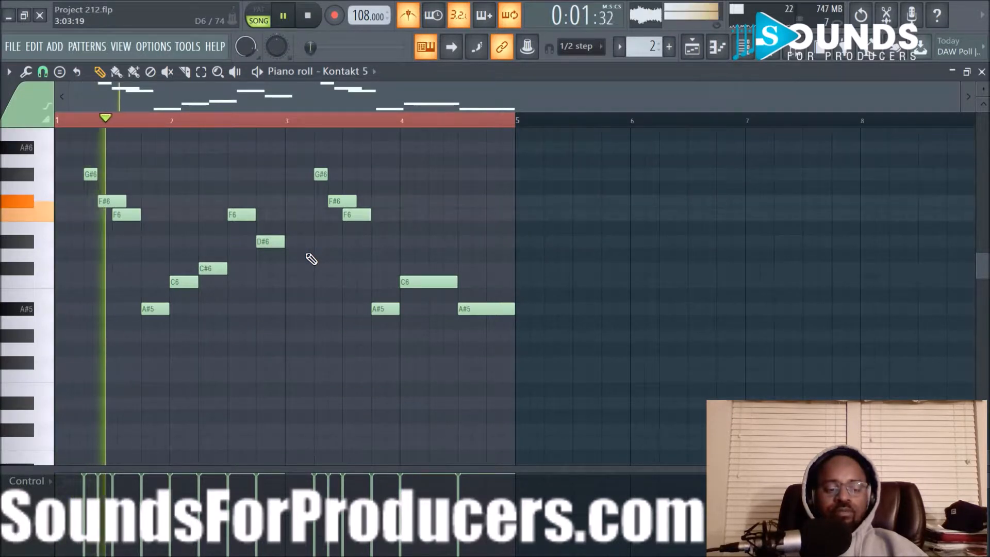
Delete the Sampler channel with all channels shown, and route Xpand!2 to mixer track 2 and Kontakt 5 to mixer track 3
{"action": "left_click", "coordinate": [742, 46]}
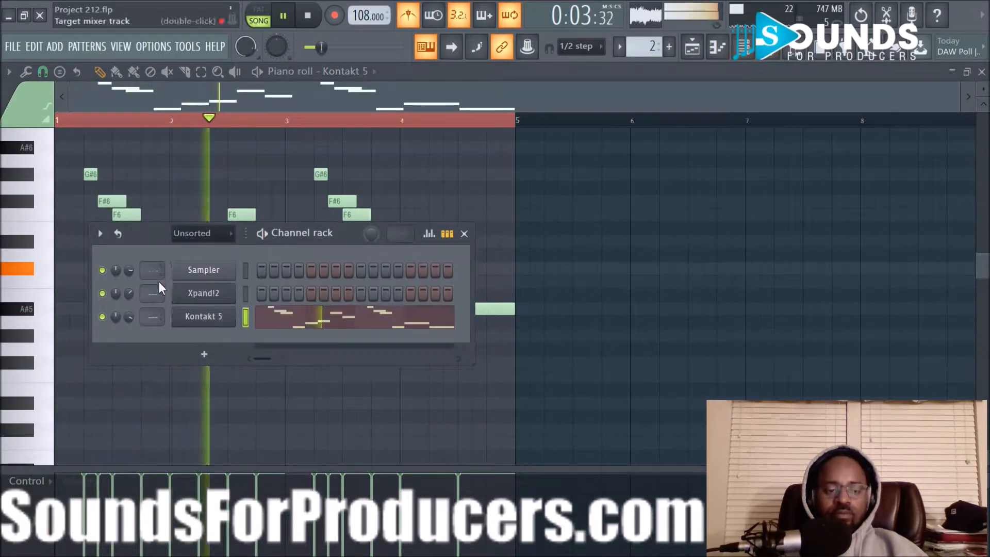
{"action": "left_click", "coordinate": [231, 235]}
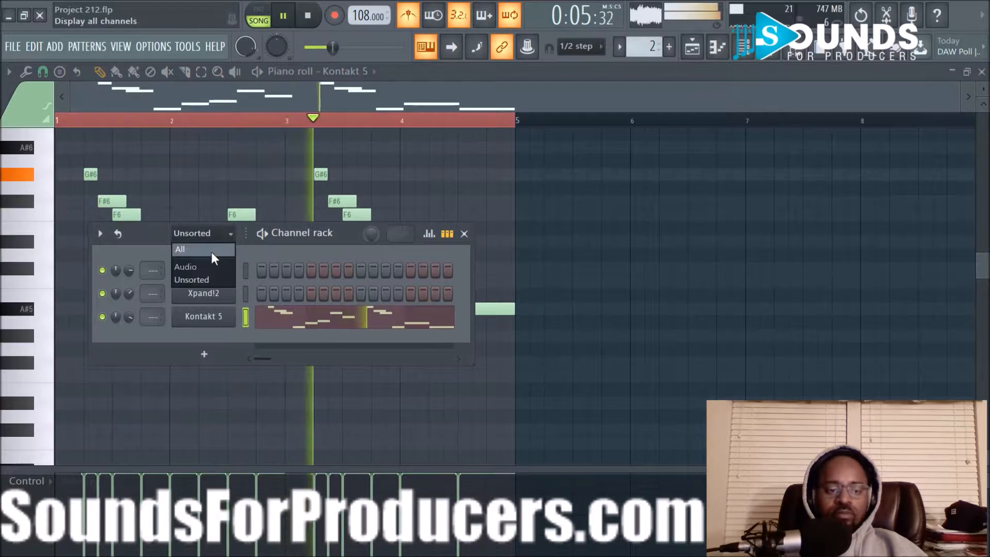
{"action": "left_click", "coordinate": [212, 253]}
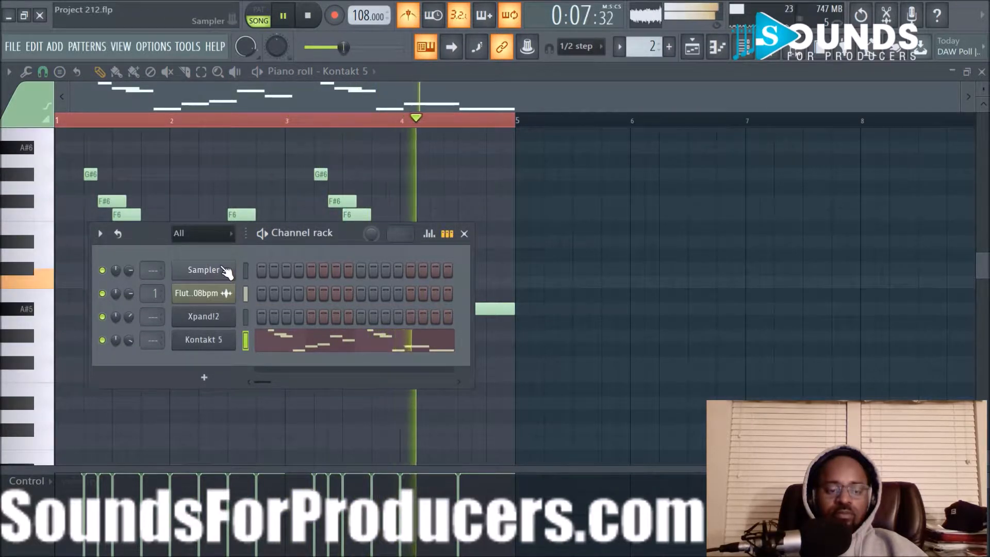
{"action": "key", "text": "space"}
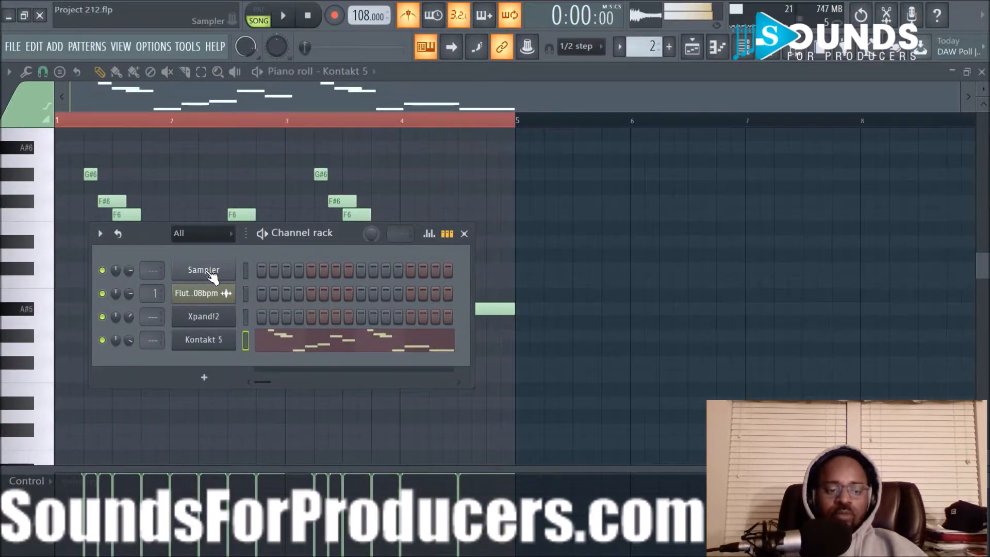
{"action": "right_click", "coordinate": [233, 267]}
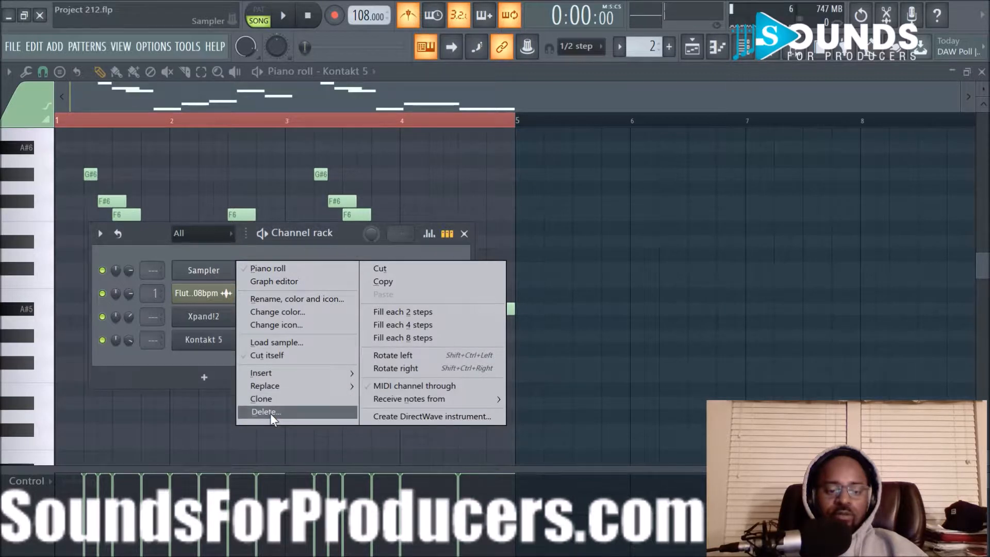
{"action": "left_click", "coordinate": [296, 414]}
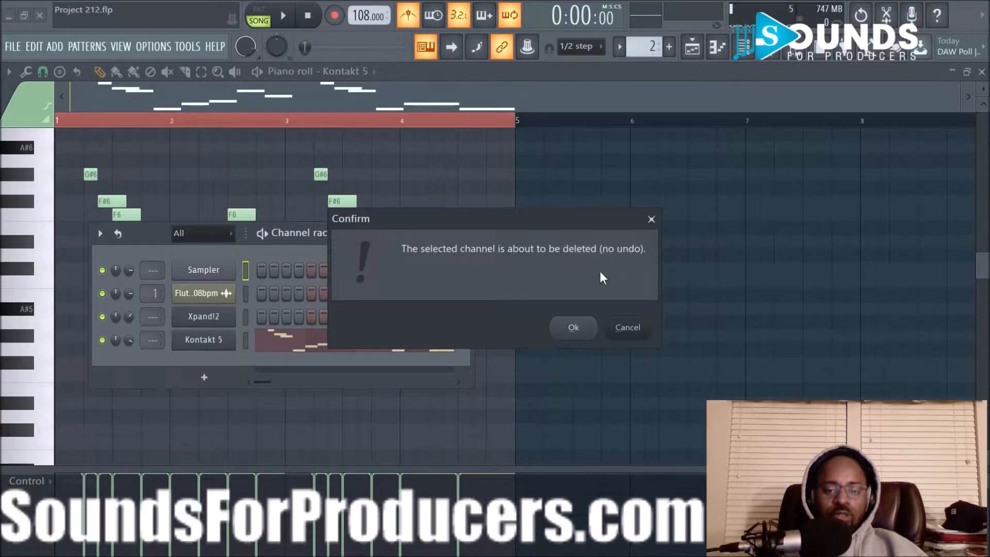
{"action": "left_click", "coordinate": [574, 326]}
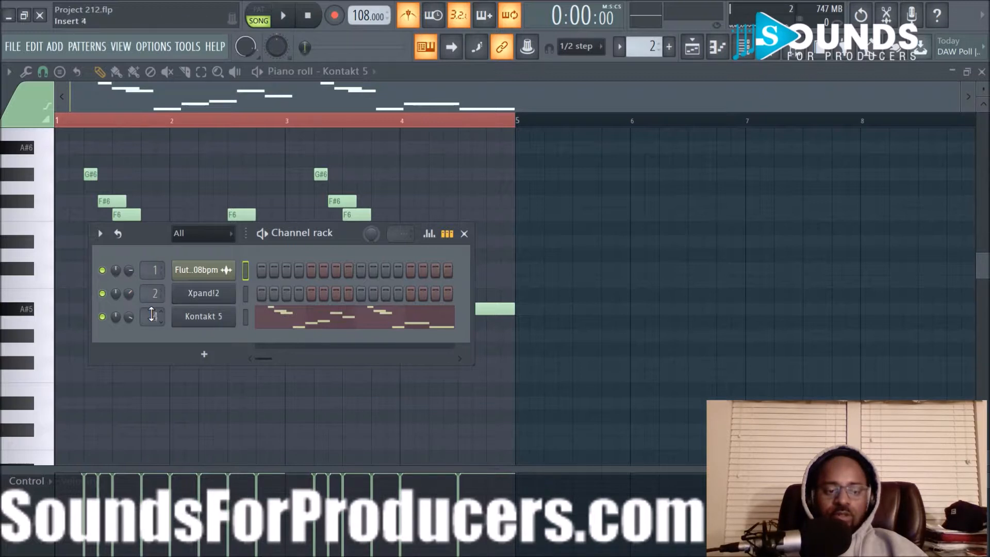
{"action": "key", "text": "F6"}
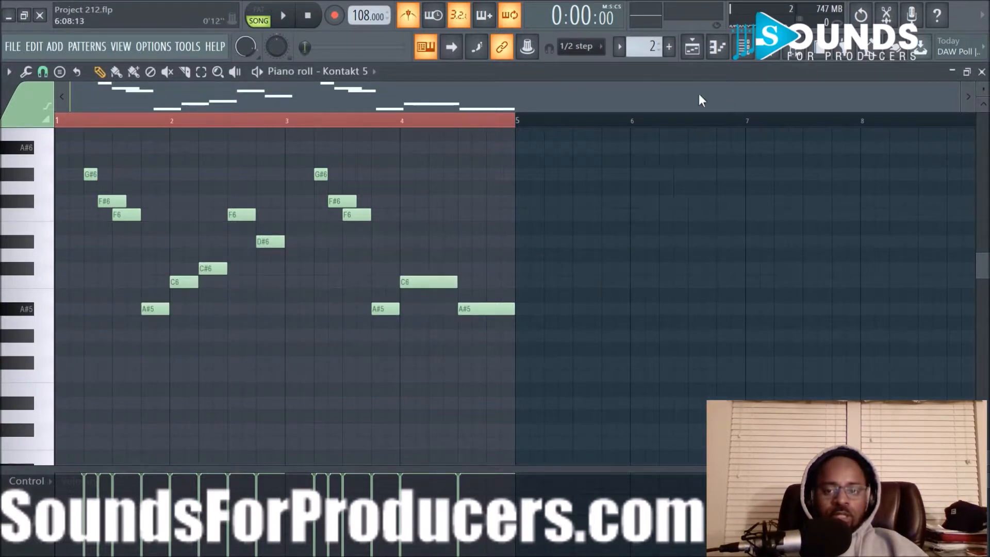
Transpose all notes of Pattern 2's Kontakt 5 melody down one octave and play the song
{"action": "left_click", "coordinate": [692, 51]}
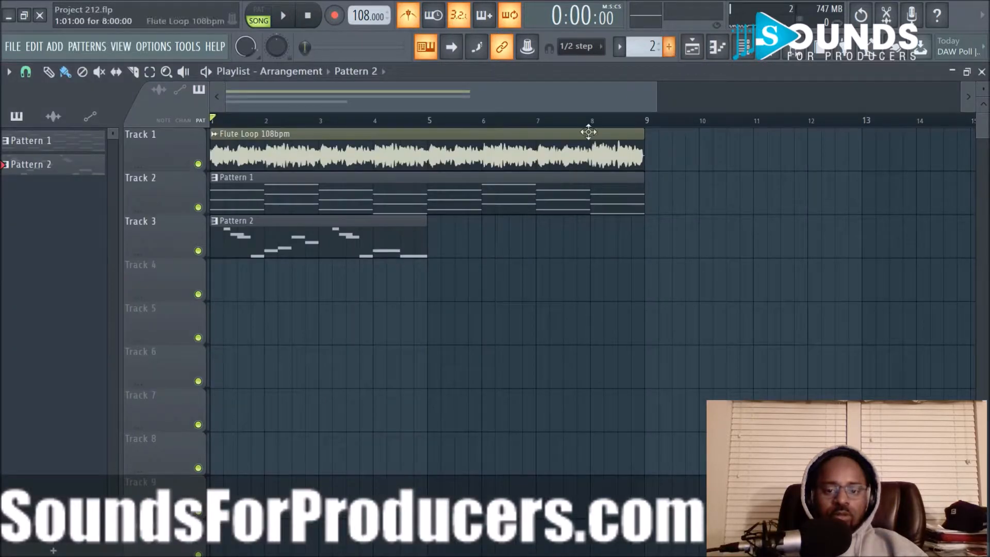
{"action": "double_click", "coordinate": [381, 245]}
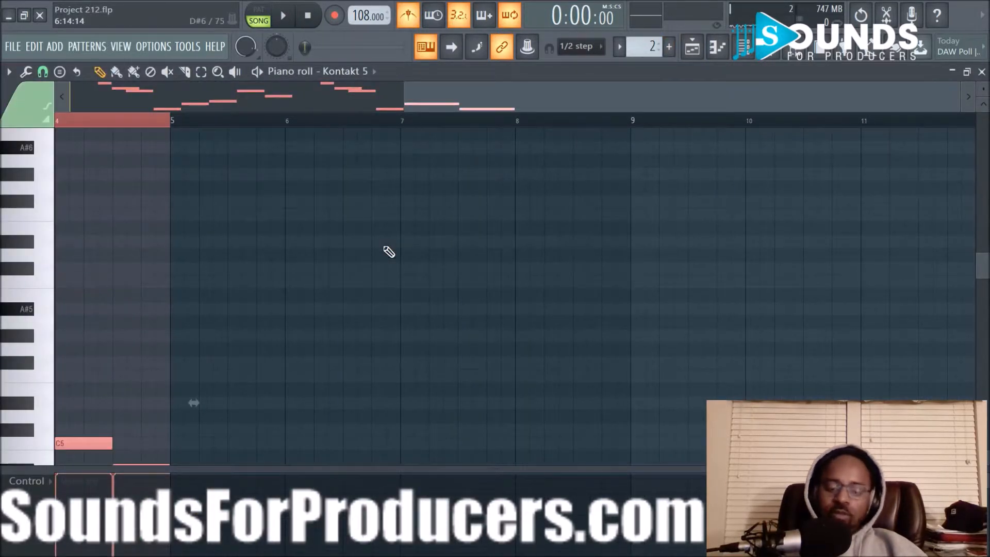
{"action": "left_click_drag", "start_coordinate": [512, 97], "coordinate": [208, 95]}
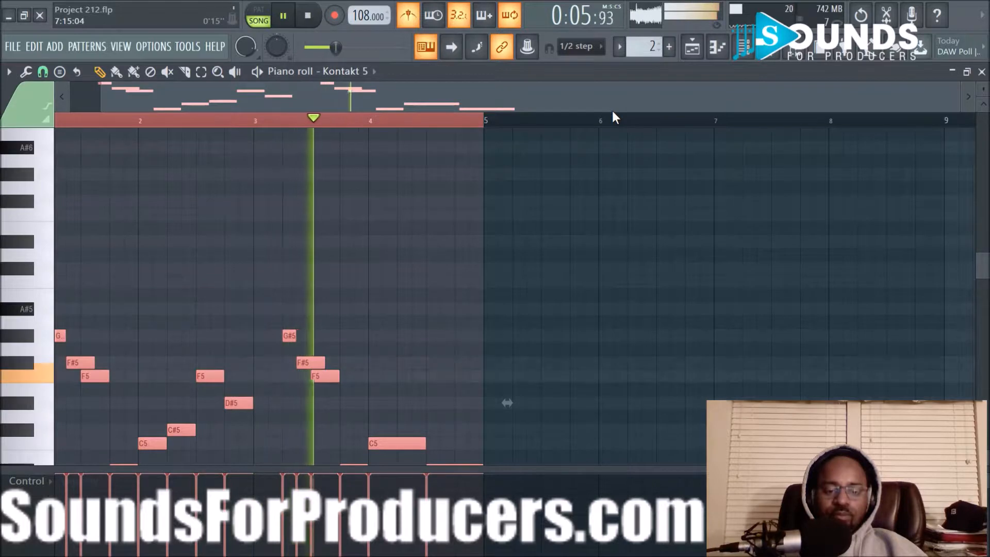
Copy the Pattern 2 clip to bar 5 on Track 3 of the playlist and make the copy unique
{"action": "left_click", "coordinate": [692, 46]}
{"action": "left_click_drag", "start_coordinate": [376, 238], "coordinate": [593, 254]}
{"action": "left_click", "coordinate": [432, 222]}
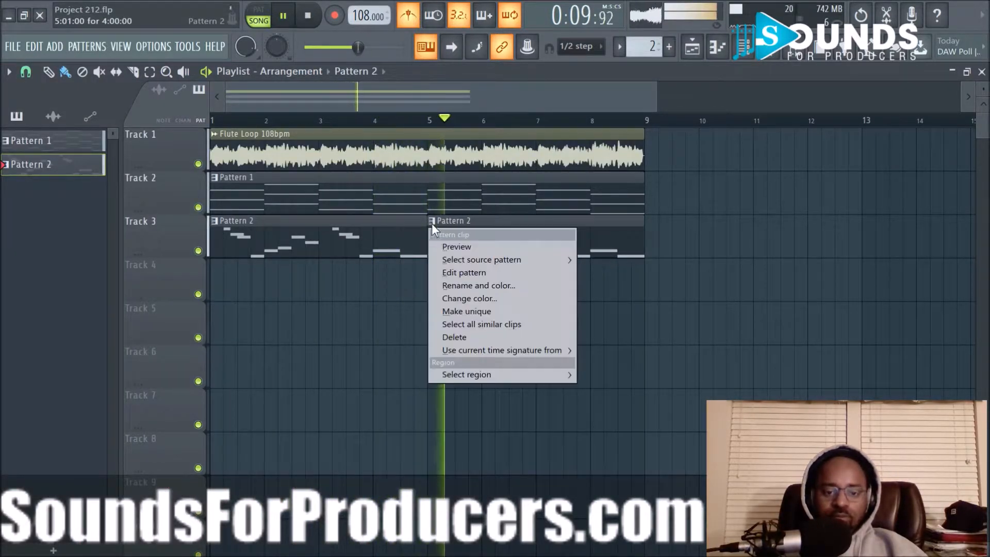
{"action": "left_click", "coordinate": [460, 310]}
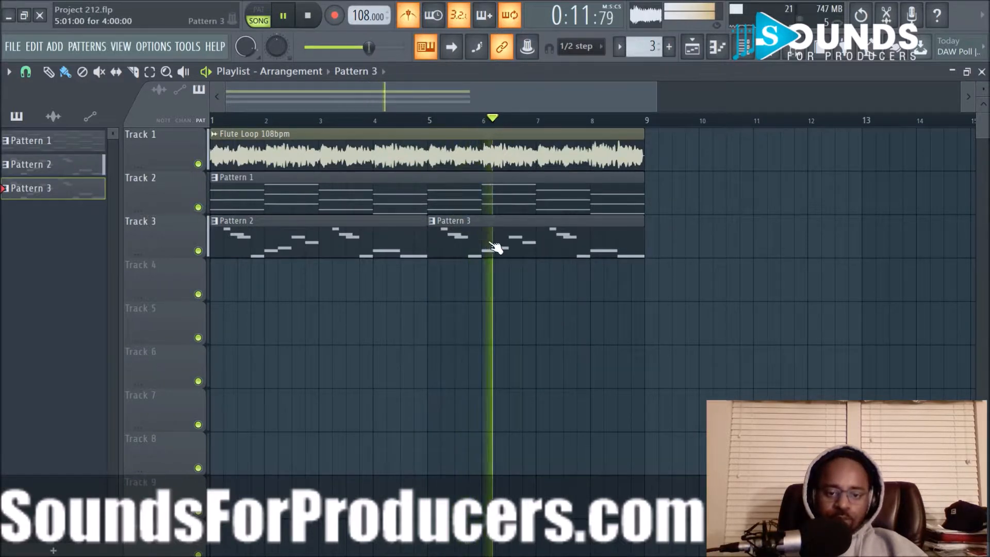
Transpose all Kontakt 5 notes in Pattern 3 up one octave and return to the playlist
{"action": "double_click", "coordinate": [486, 239]}
{"action": "key", "text": "ctrl+a"}
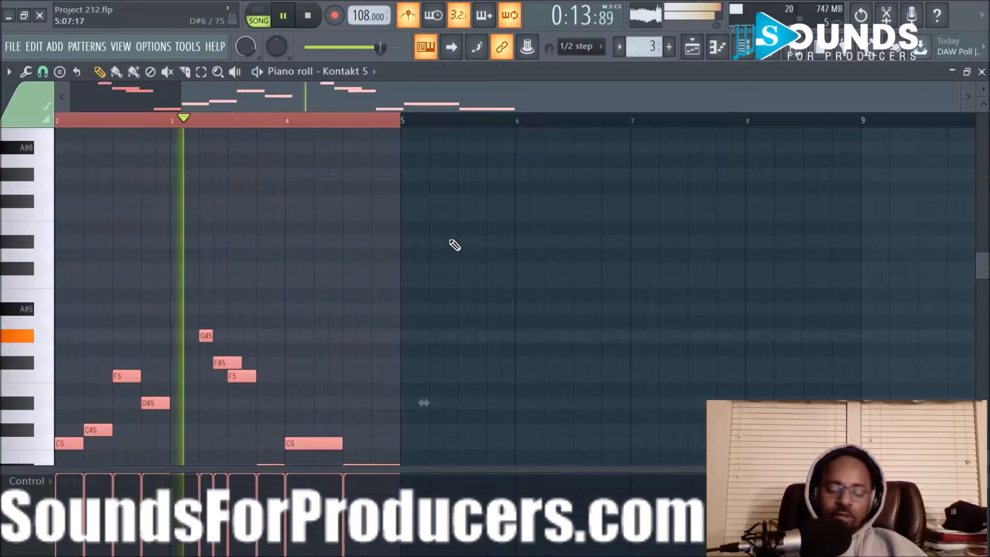
{"action": "key", "text": "ctrl+Up"}
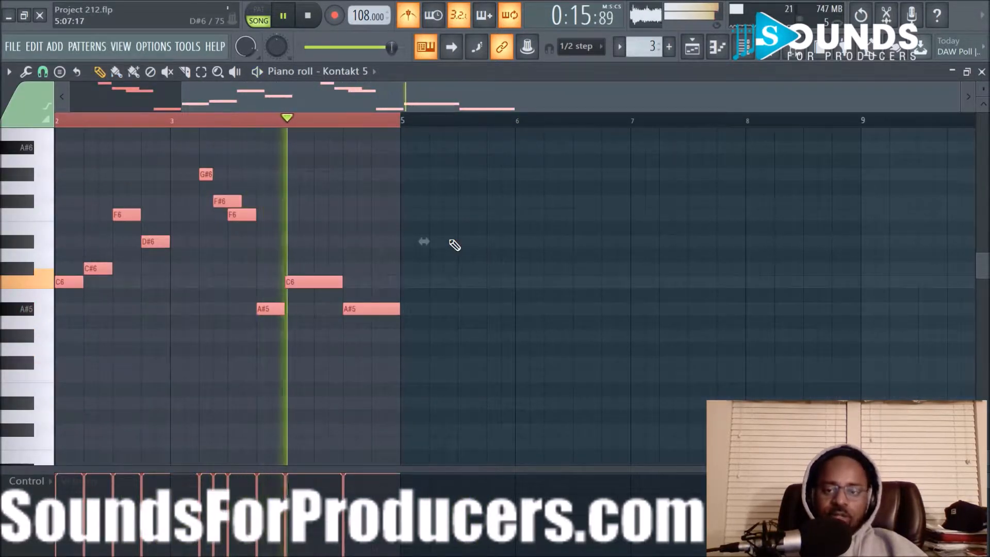
{"action": "left_click", "coordinate": [697, 50]}
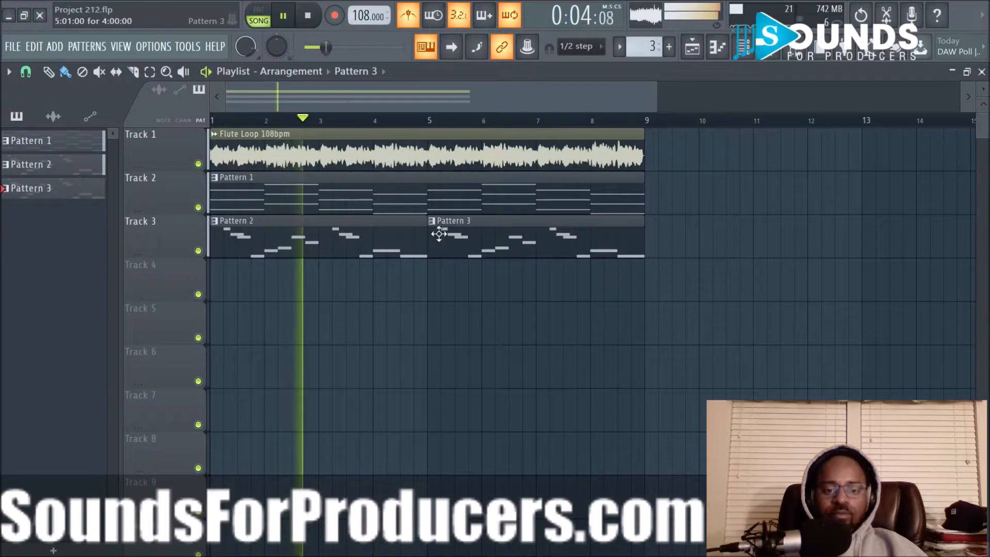
Rename mixer track 2 as Brass and load Fruity Parametric EQ 2 into its first effect slot
{"action": "left_click", "coordinate": [767, 46]}
{"action": "left_click", "coordinate": [95, 206]}
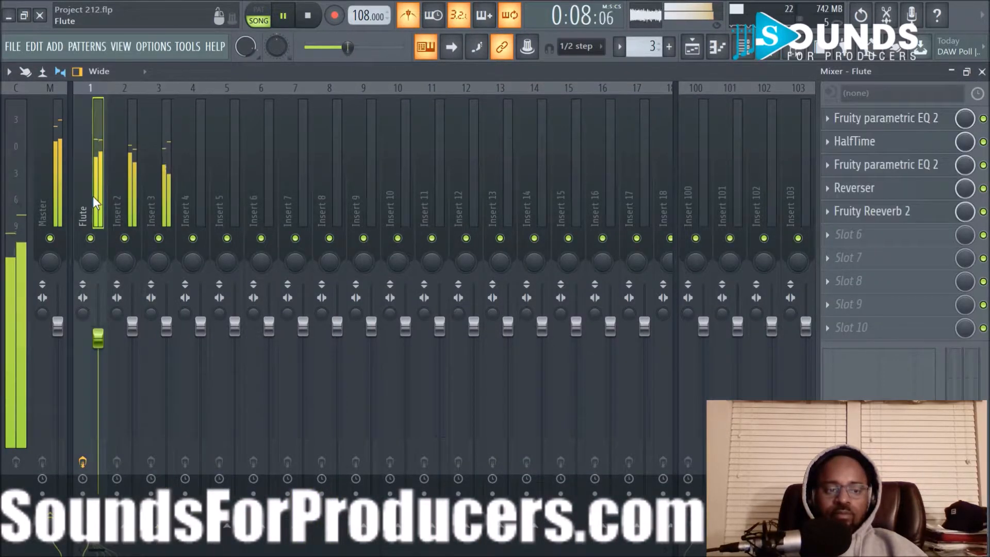
{"action": "left_click", "coordinate": [120, 214]}
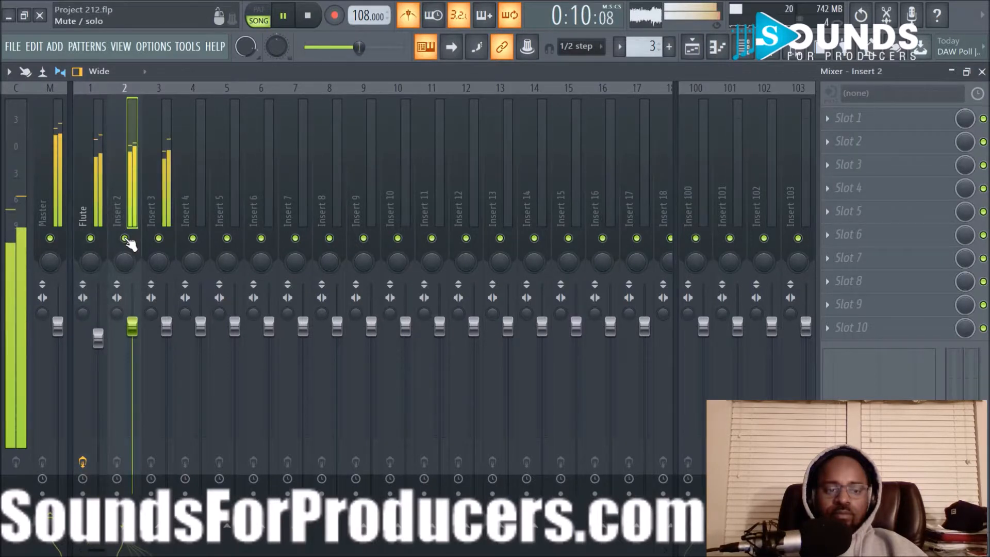
{"action": "right_click", "coordinate": [125, 219]}
{"action": "left_click", "coordinate": [180, 113]}
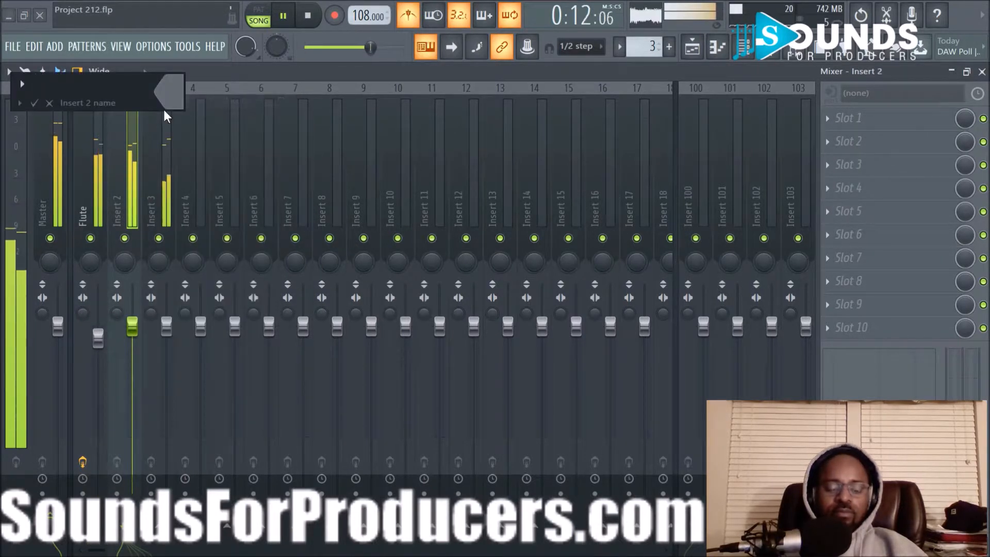
{"action": "key", "text": "Return"}
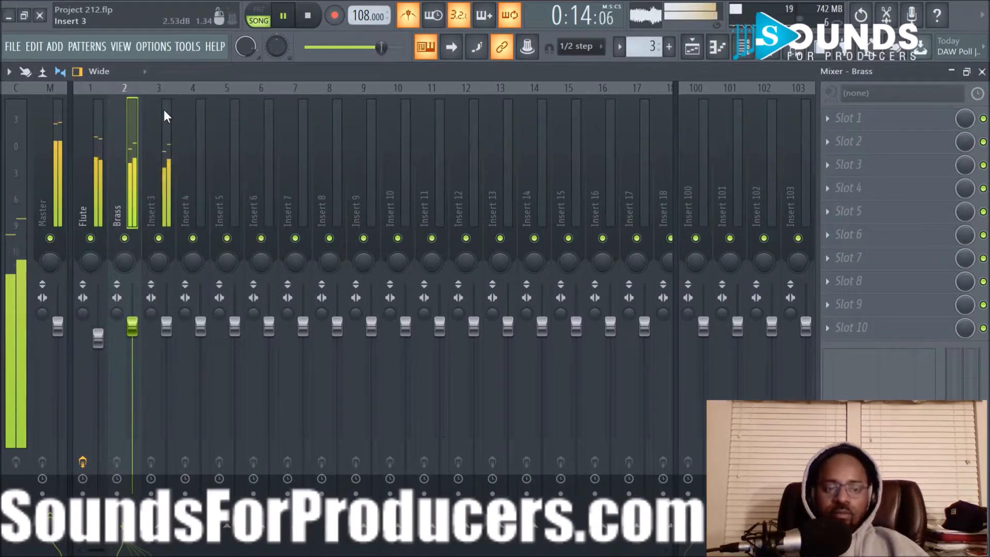
{"action": "left_click", "coordinate": [831, 123]}
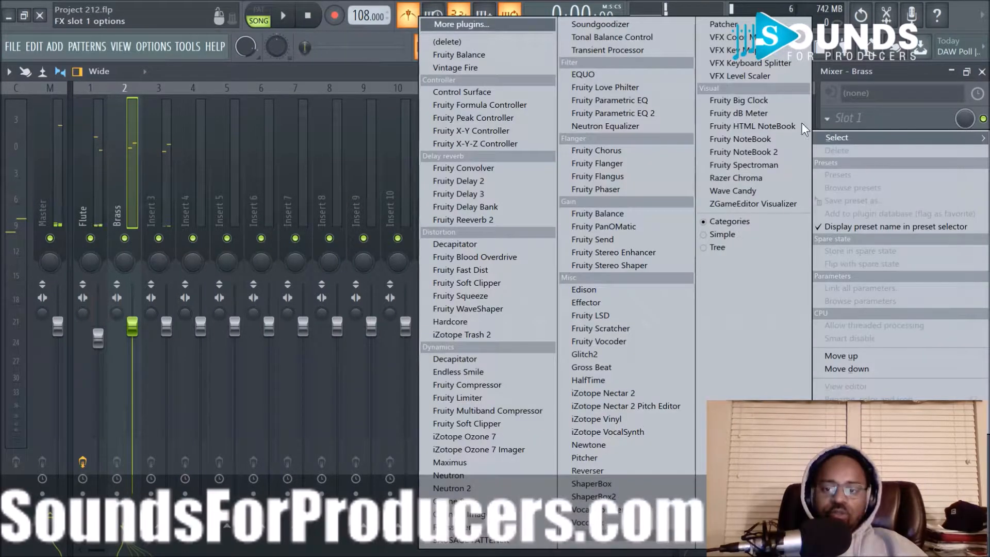
{"action": "left_click", "coordinate": [665, 116]}
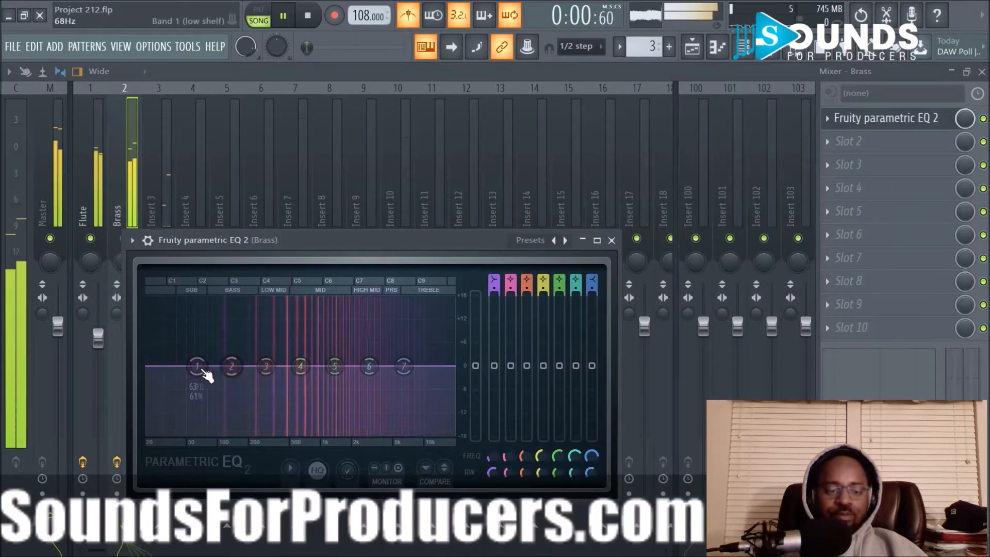
Cut the Brass track's low end with EQ band 1 as a Steep 8 high-pass filter and close the equalizer
{"action": "left_click_drag", "start_coordinate": [198, 367], "coordinate": [231, 433]}
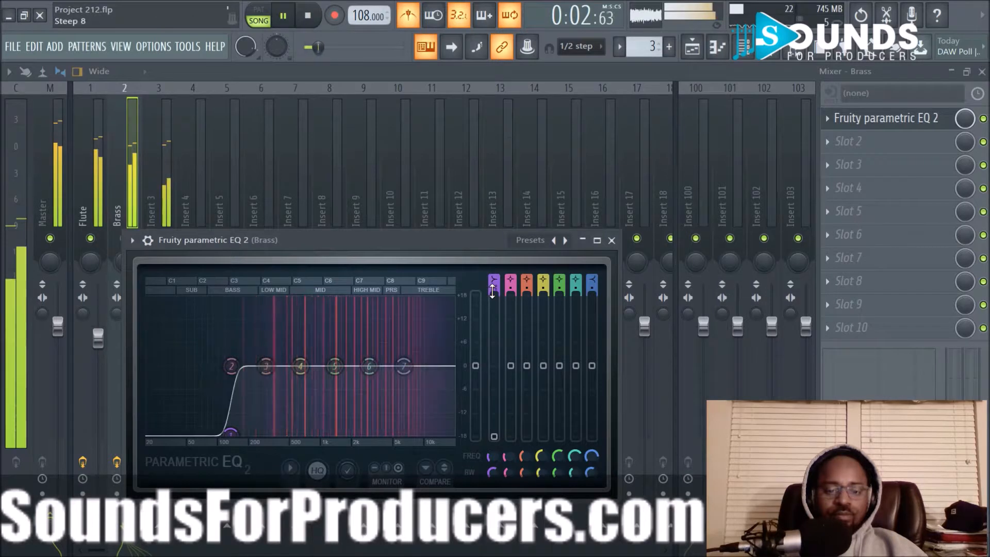
{"action": "left_click_drag", "start_coordinate": [490, 464], "coordinate": [491, 449]}
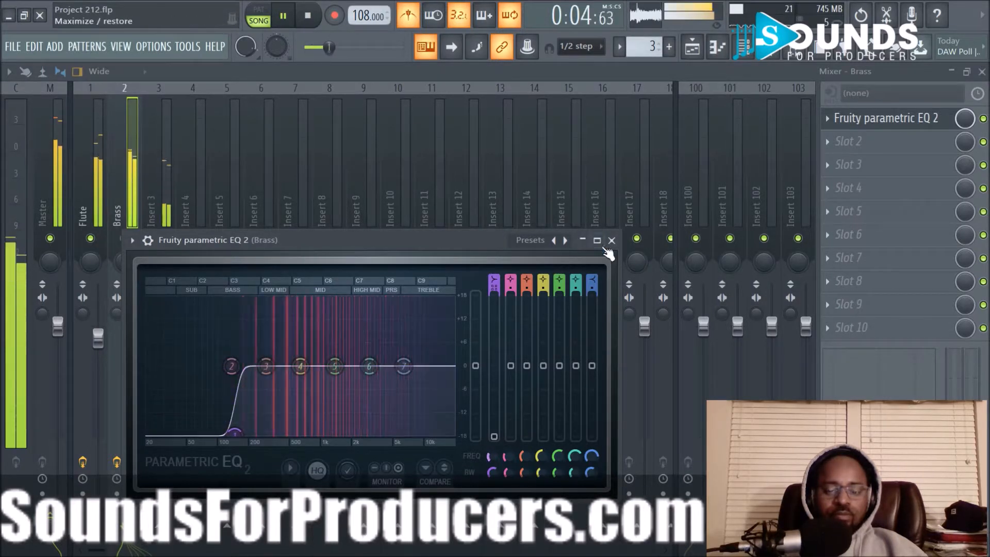
{"action": "left_click", "coordinate": [611, 241]}
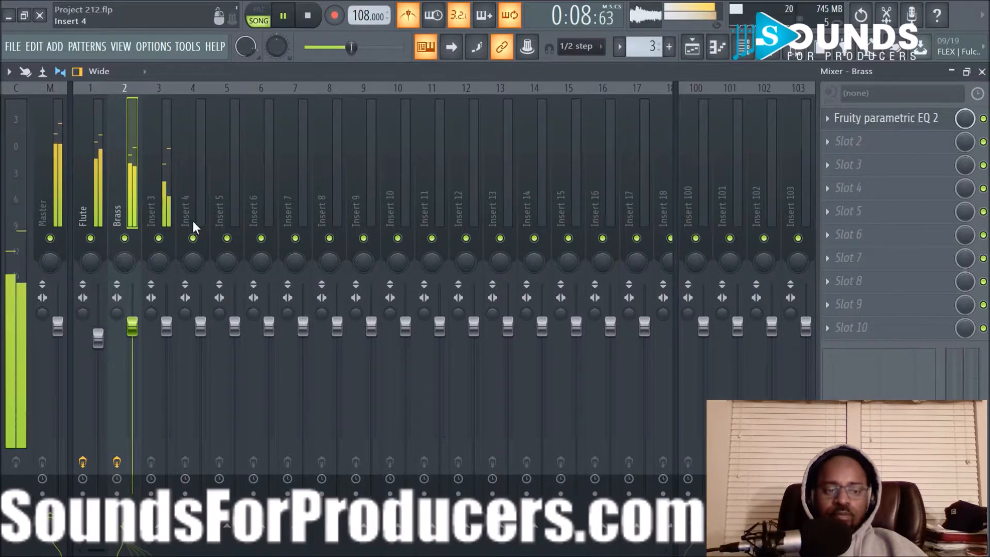
Rename mixer track 3 as Piano
{"action": "right_click", "coordinate": [154, 218]}
{"action": "left_click", "coordinate": [205, 100]}
{"action": "type", "text": "Piano"}
{"action": "key", "text": "Return"}
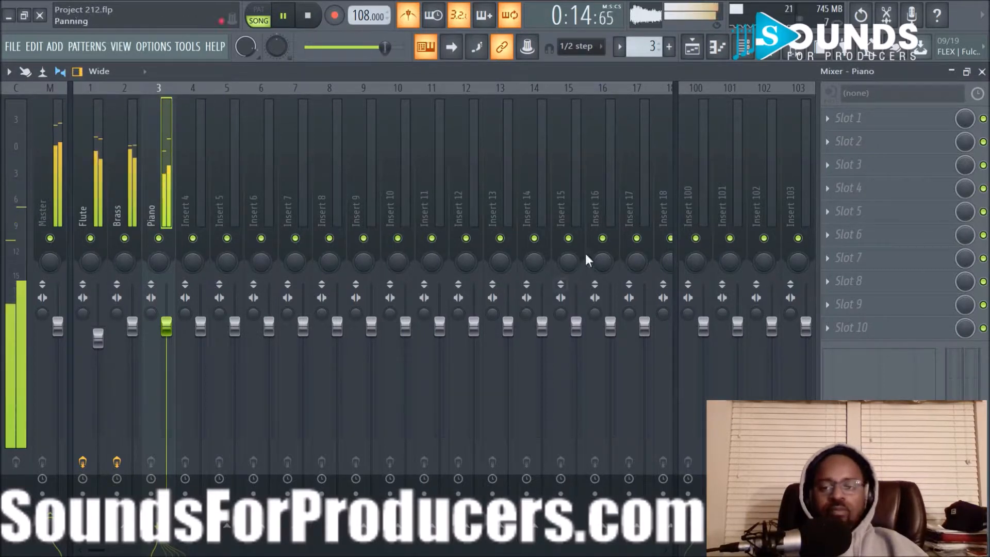
Load Fruity Parametric EQ 2 into the Piano track's first effect slot and cut the lows with band 1 at Steep 8
{"action": "left_click", "coordinate": [828, 119]}
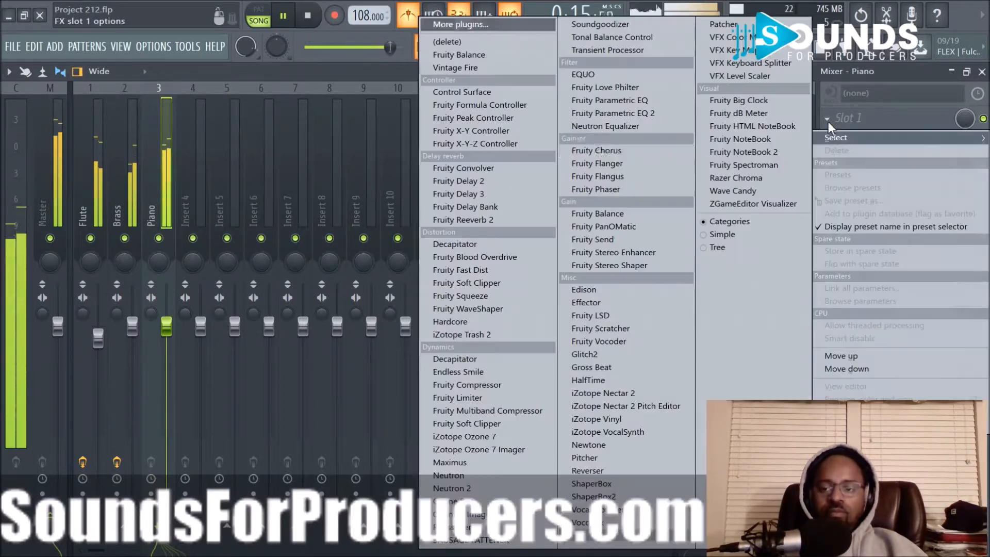
{"action": "left_click", "coordinate": [666, 112]}
{"action": "left_click_drag", "start_coordinate": [76, 245], "coordinate": [124, 312]}
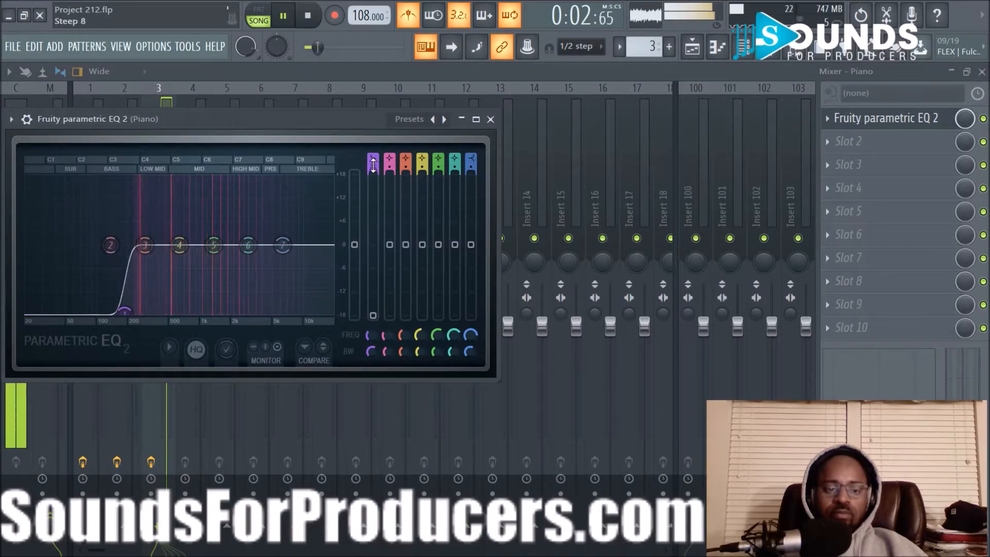
{"action": "left_click", "coordinate": [490, 119]}
Load Fruity Reeverb 2 into the Piano track's second slot with a 3.9-second decay time and a raised wet level
{"action": "left_click", "coordinate": [831, 141]}
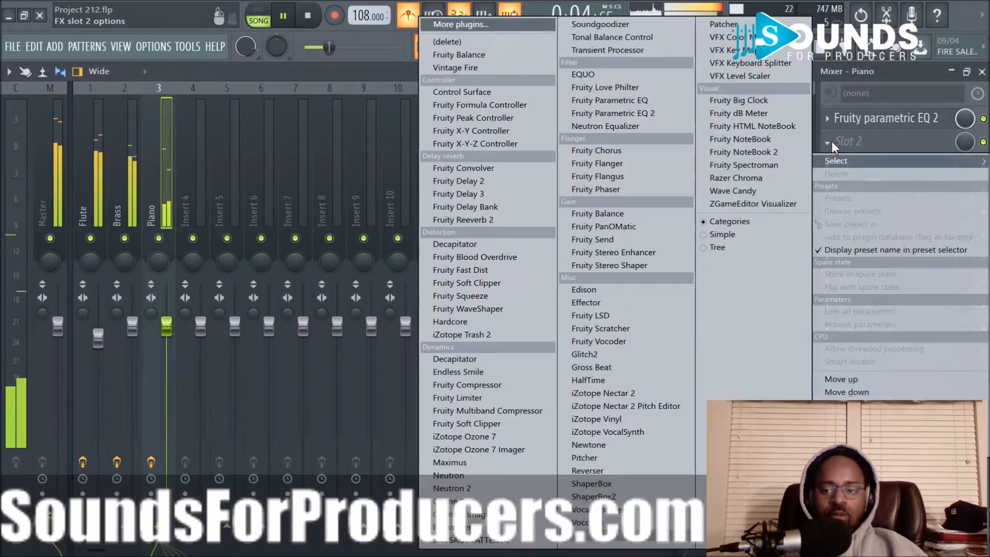
{"action": "left_click", "coordinate": [508, 219]}
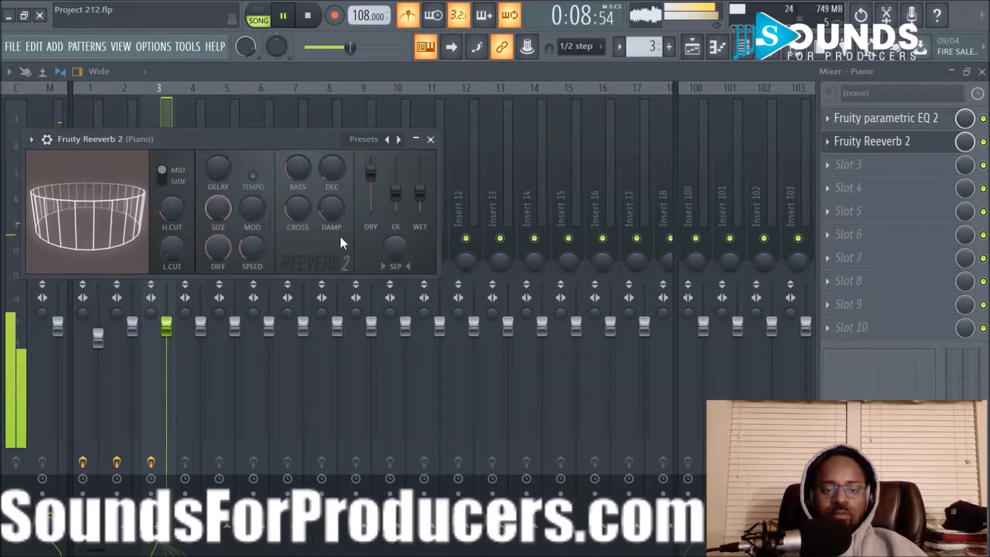
{"action": "scroll", "coordinate": [214, 207], "scroll_direction": "down", "scroll_amount": 4}
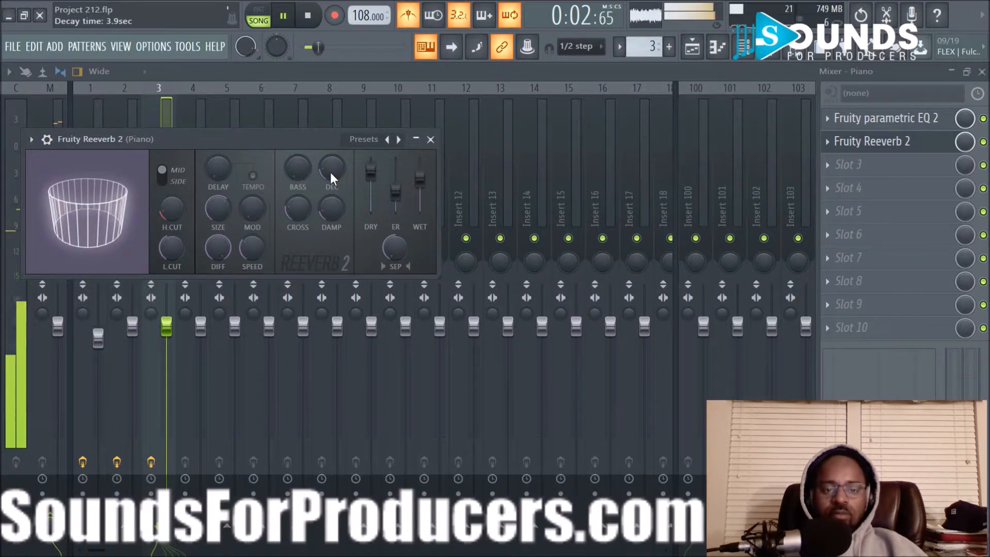
{"action": "left_click", "coordinate": [430, 140]}
Load Fruity Delay 3 with its delay panned left into the Piano track's third slot, and raise the track fader to 1.2 dB
{"action": "left_click", "coordinate": [832, 168]}
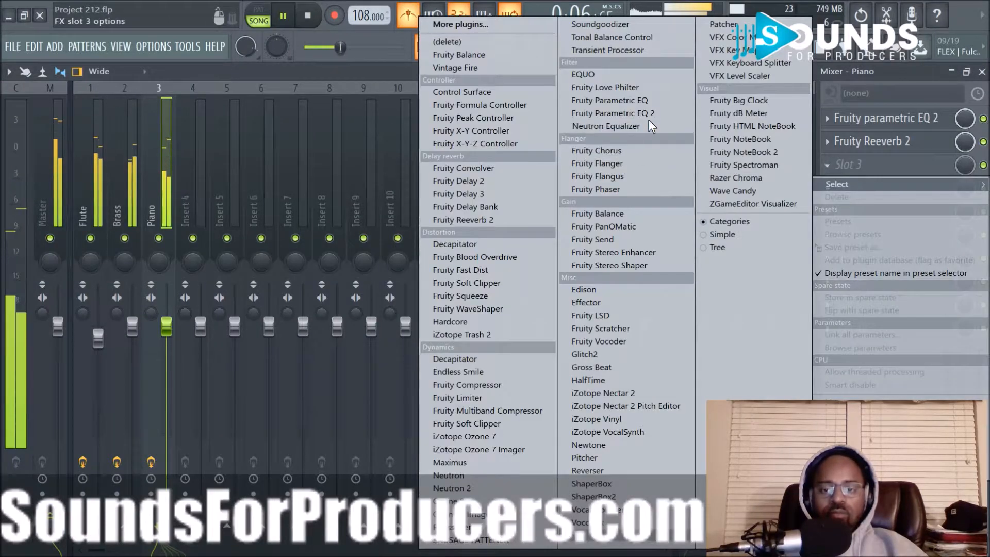
{"action": "left_click", "coordinate": [523, 194]}
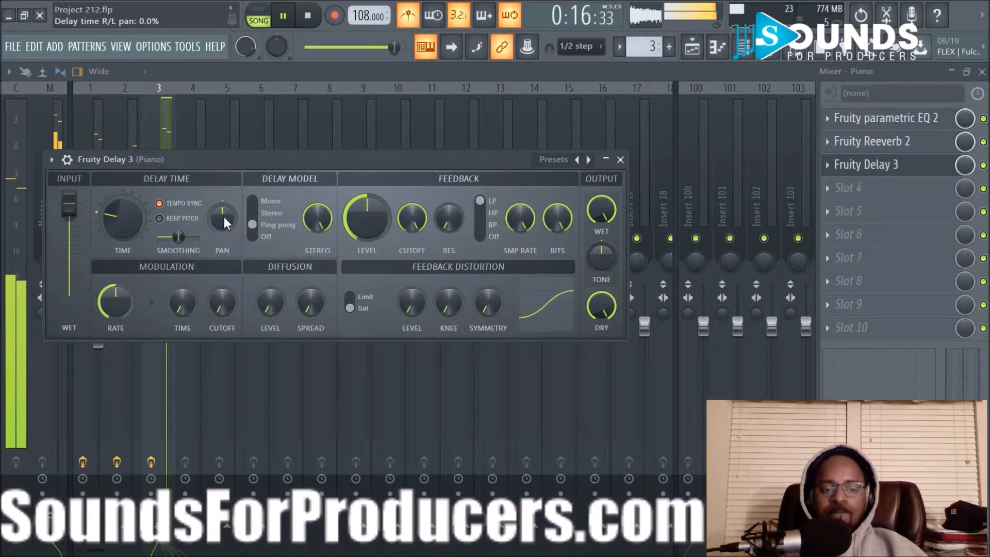
{"action": "left_click_drag", "start_coordinate": [223, 214], "coordinate": [222, 242]}
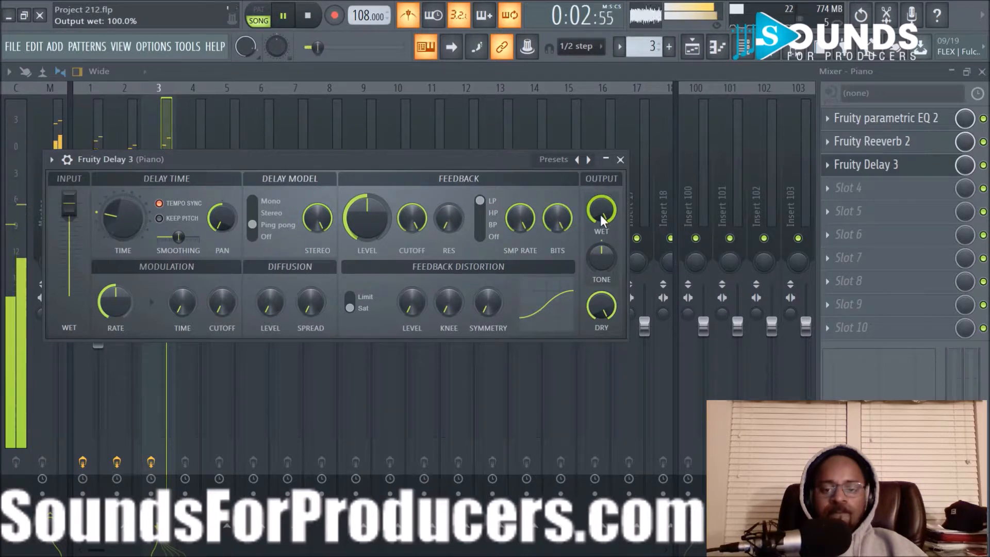
{"action": "left_click", "coordinate": [621, 160]}
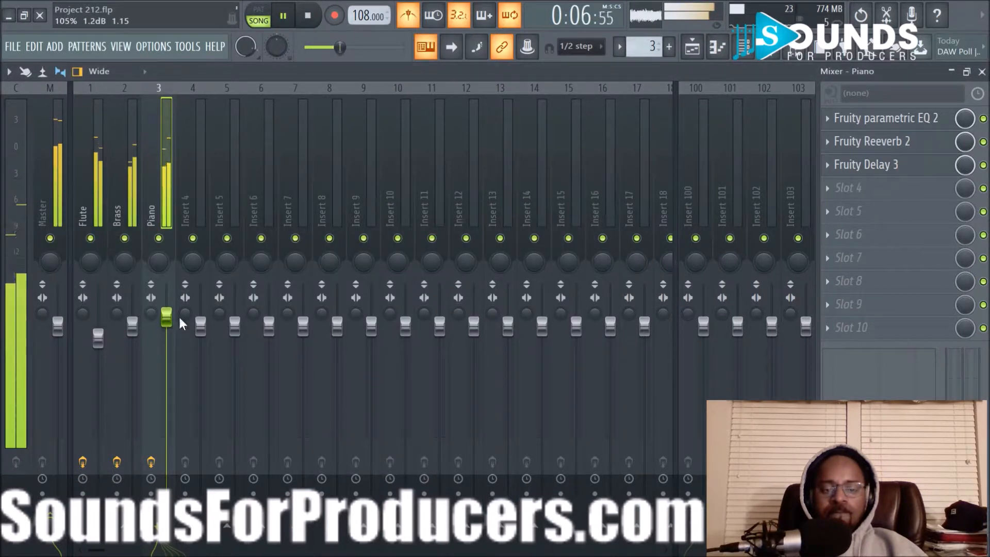
Create Pattern 4 and place its clip on Track 4 of the playlist from bar 1 to bar 5
{"action": "left_click", "coordinate": [747, 49]}
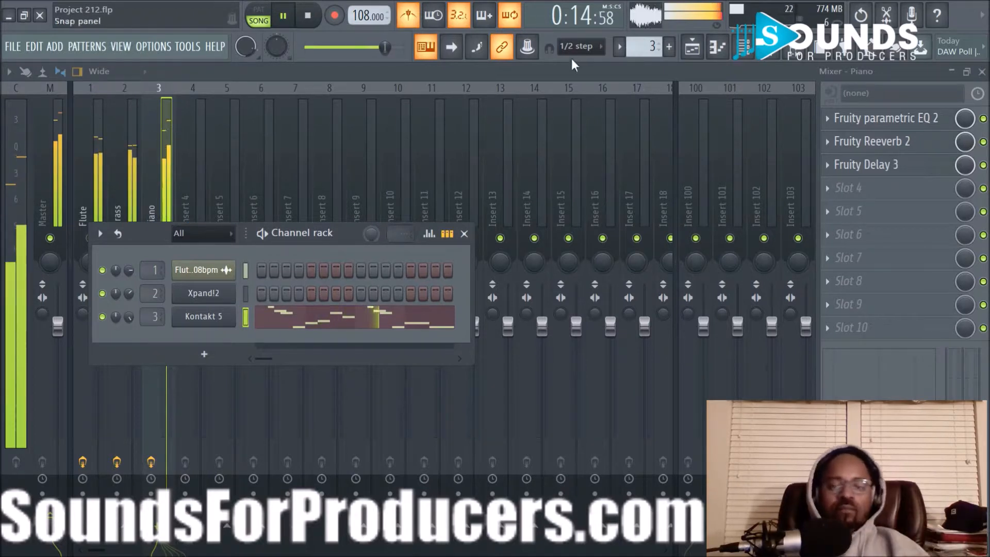
{"action": "left_click", "coordinate": [693, 54]}
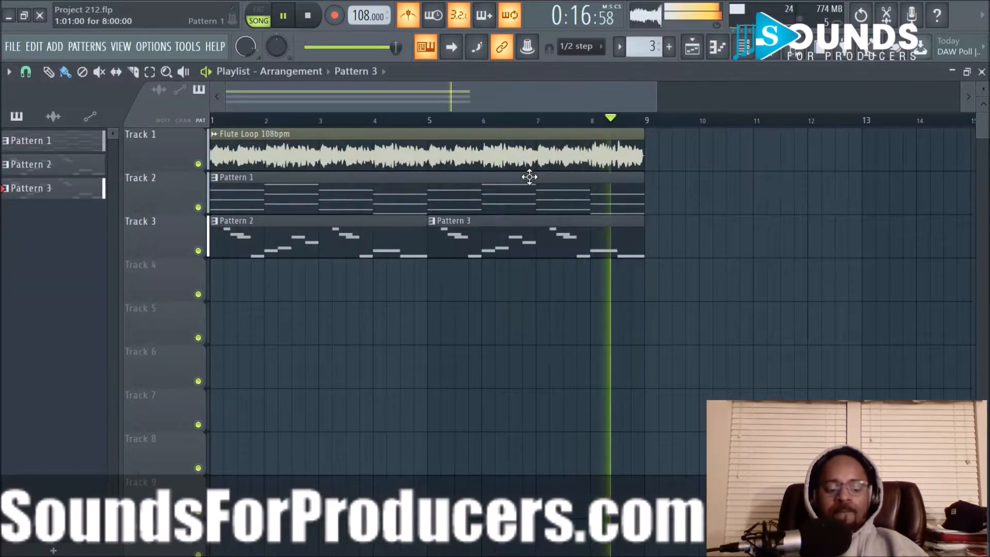
{"action": "left_click", "coordinate": [678, 51]}
{"action": "left_click", "coordinate": [687, 68]}
{"action": "left_click_drag", "start_coordinate": [294, 281], "coordinate": [147, 289]}
{"action": "left_click_drag", "start_coordinate": [262, 289], "coordinate": [426, 304]}
Clone the Kontakt 5 channel and route the copy to mixer track 4
{"action": "key", "text": "F6"}
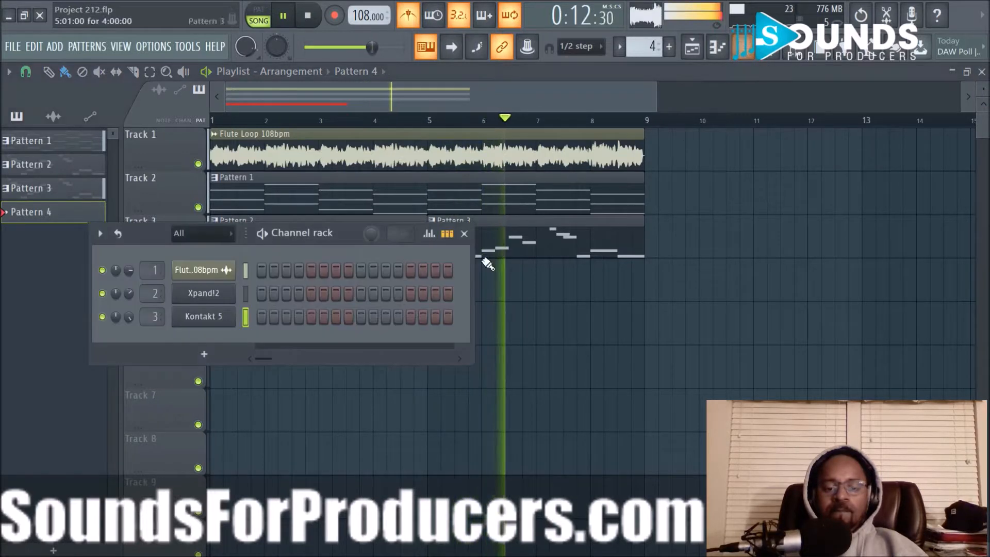
{"action": "right_click", "coordinate": [216, 323]}
{"action": "left_click", "coordinate": [290, 432]}
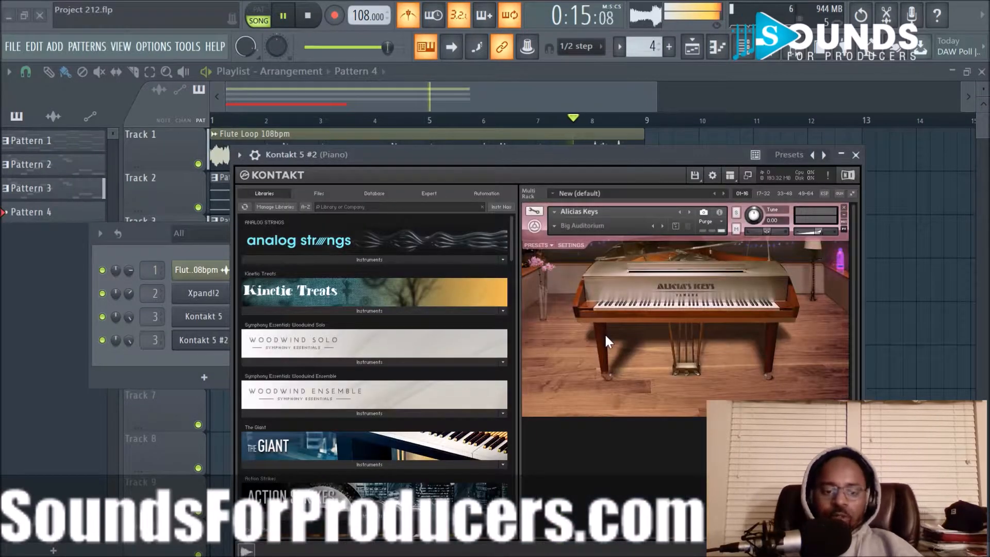
{"action": "left_click", "coordinate": [856, 154]}
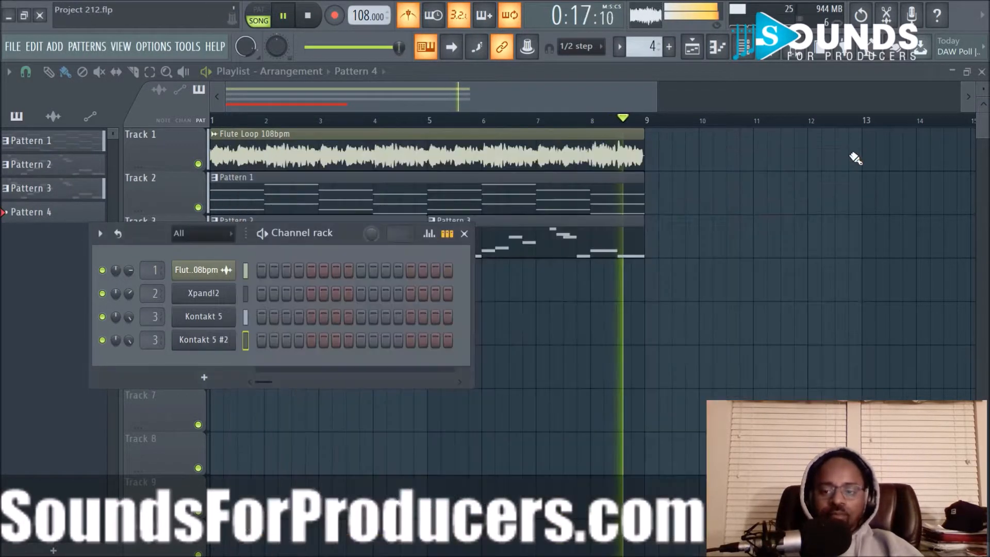
{"action": "key", "text": "F6"}
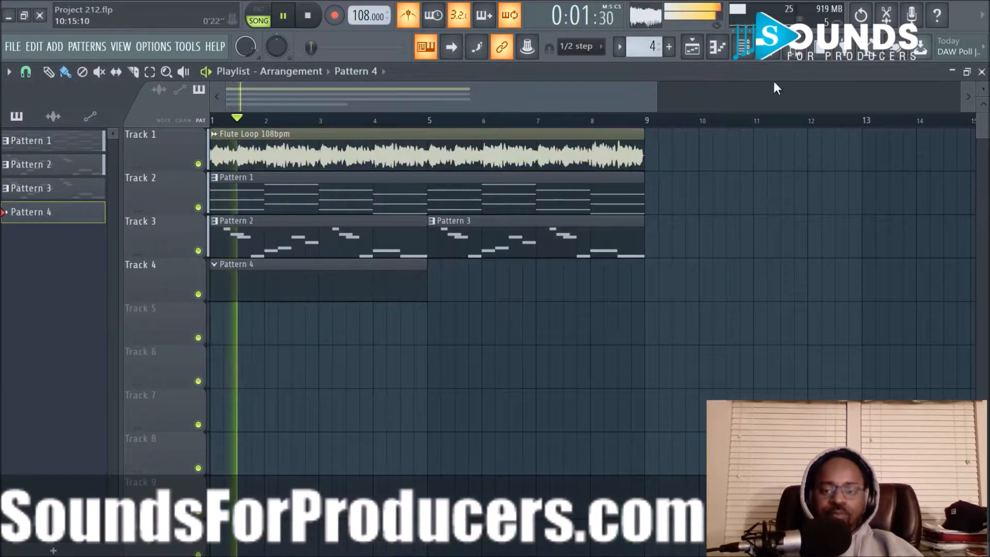
{"action": "left_click", "coordinate": [753, 47]}
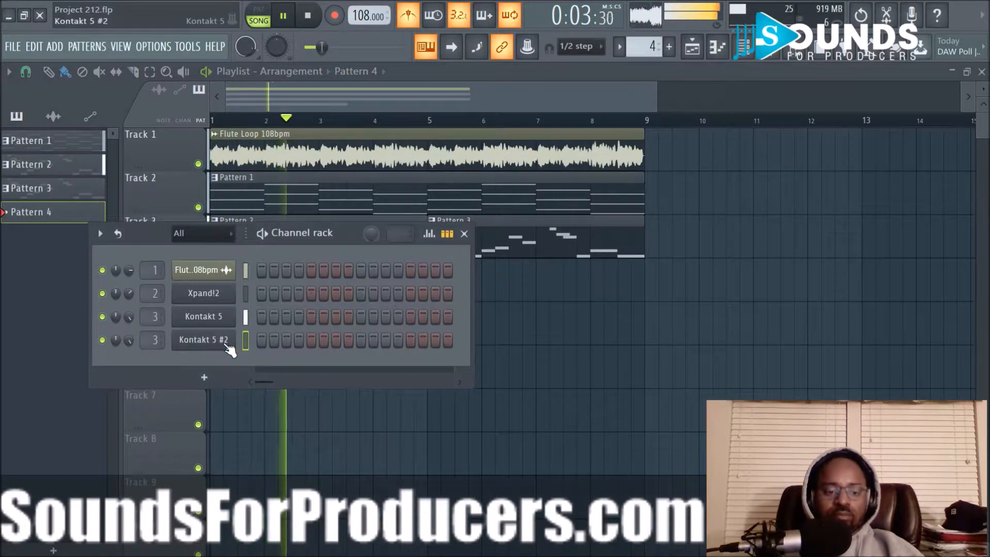
{"action": "scroll", "coordinate": [162, 339], "scroll_direction": "up", "scroll_amount": 1}
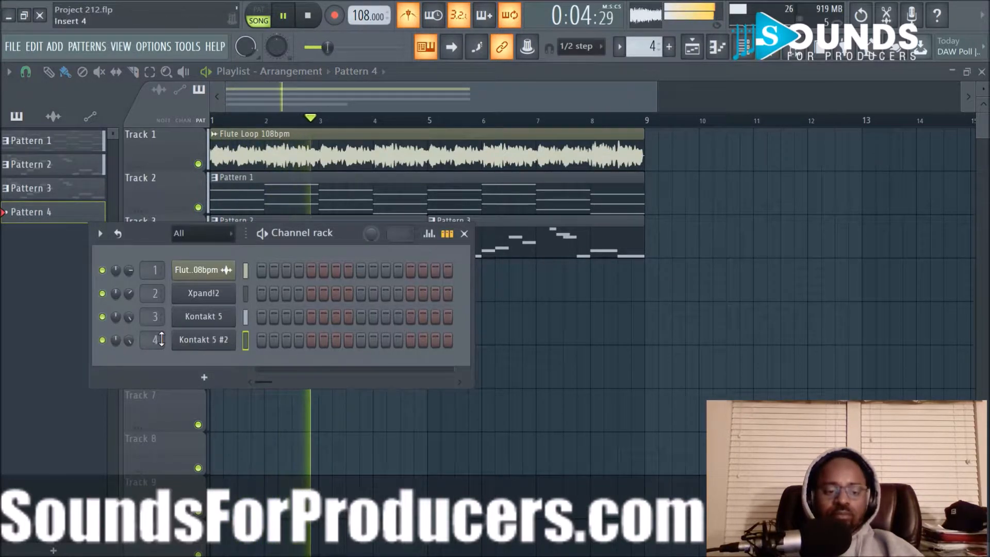
Open the piano roll of Kontakt 5 #2 and audition low keys such as A#2, B2 and C3 against the song
{"action": "right_click", "coordinate": [213, 342]}
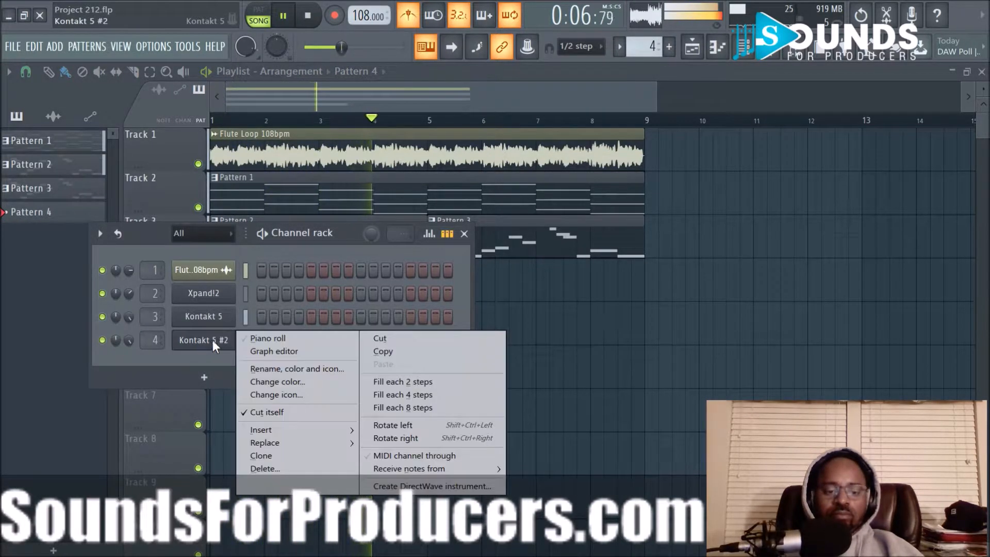
{"action": "left_click", "coordinate": [246, 339]}
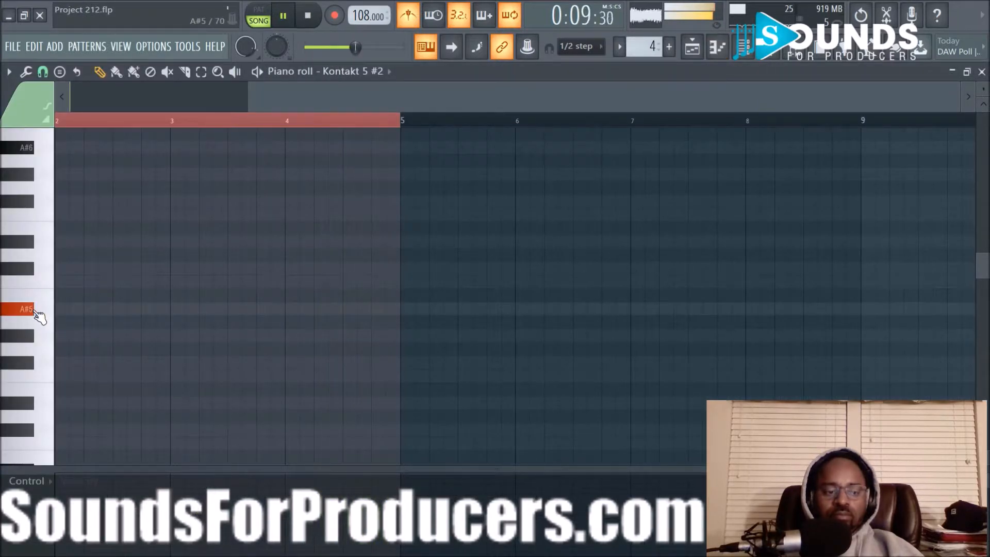
{"action": "scroll", "coordinate": [40, 316], "scroll_direction": "down", "scroll_amount": 4}
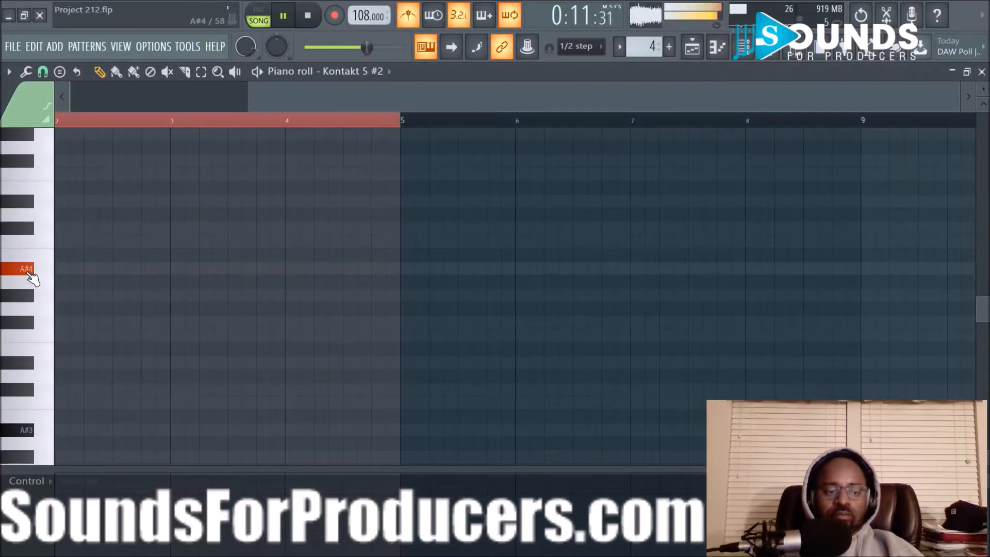
{"action": "scroll", "coordinate": [39, 357], "scroll_direction": "down", "scroll_amount": 2}
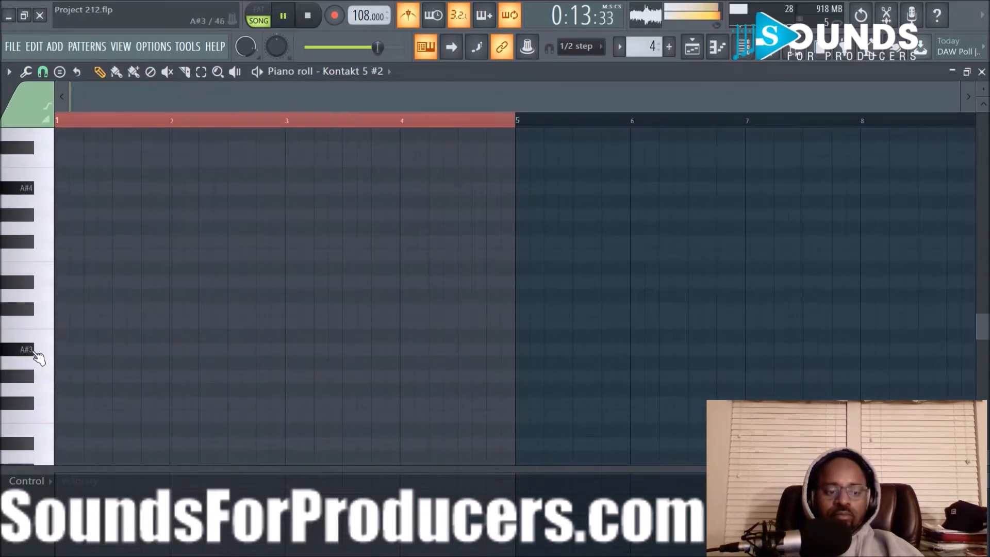
{"action": "scroll", "coordinate": [35, 361], "scroll_direction": "down", "scroll_amount": 3}
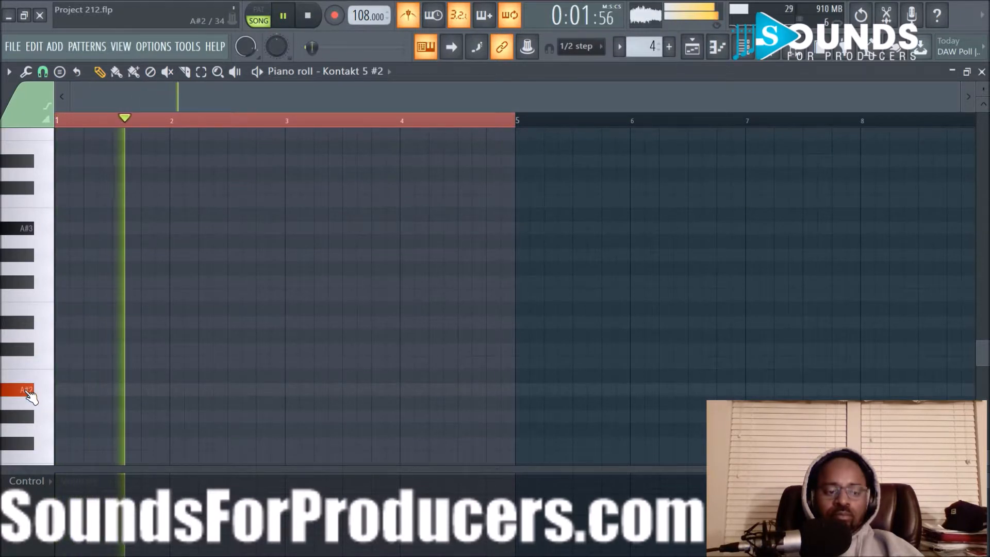
{"action": "left_click", "coordinate": [31, 380]}
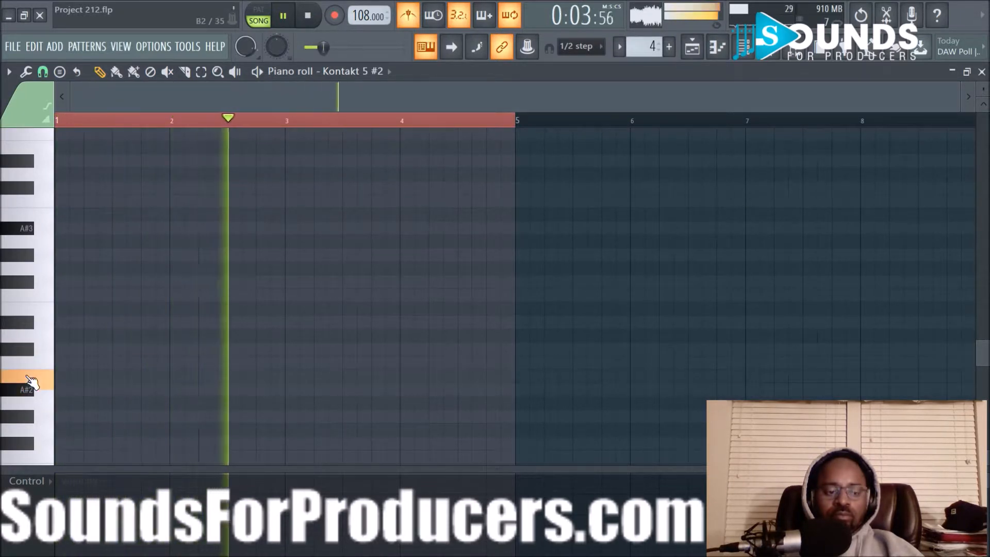
{"action": "left_click", "coordinate": [31, 392]}
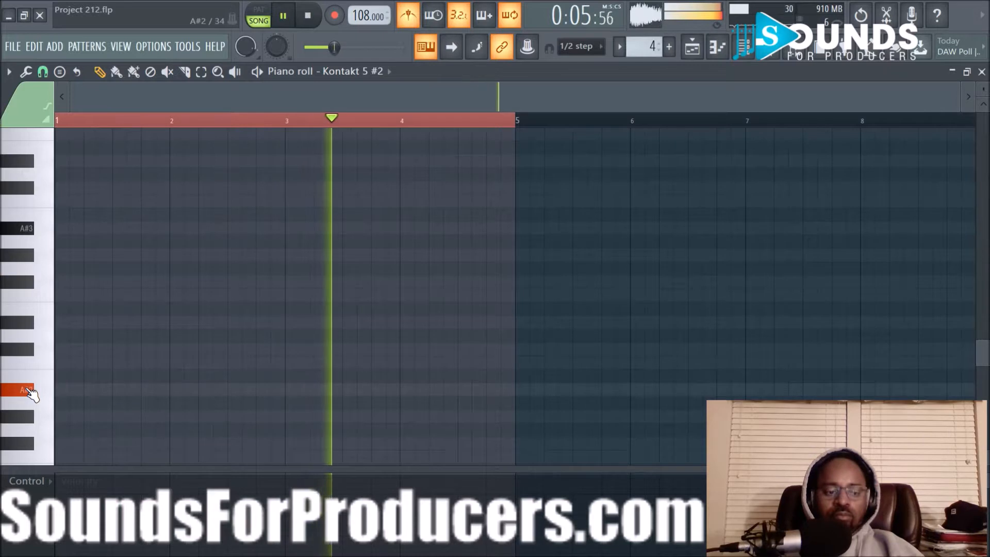
{"action": "left_click", "coordinate": [43, 360]}
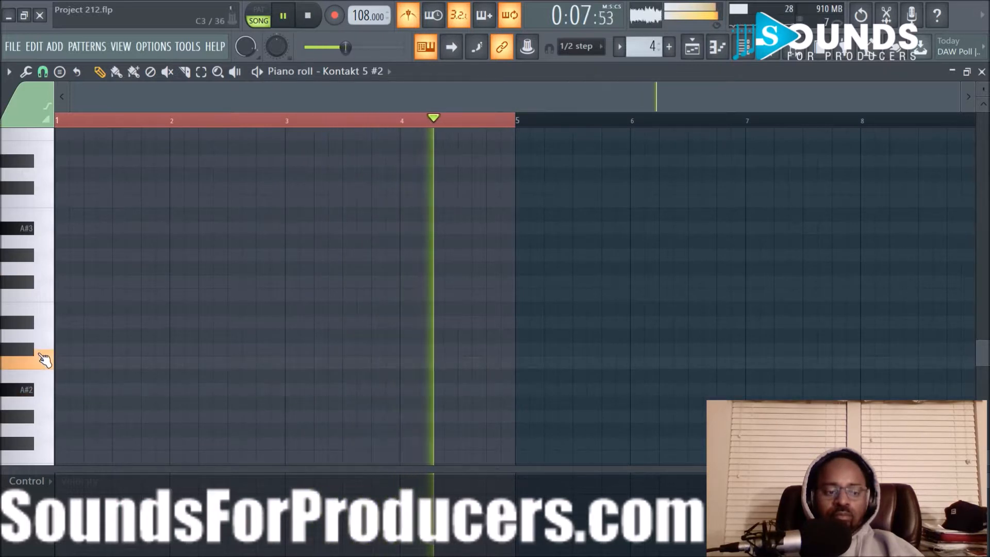
Draw one-bar notes A#2, C3 and A#2 in bars 1 to 3 and a half-bar F#3 in bar 4, checking them with playback
{"action": "key", "text": "space"}
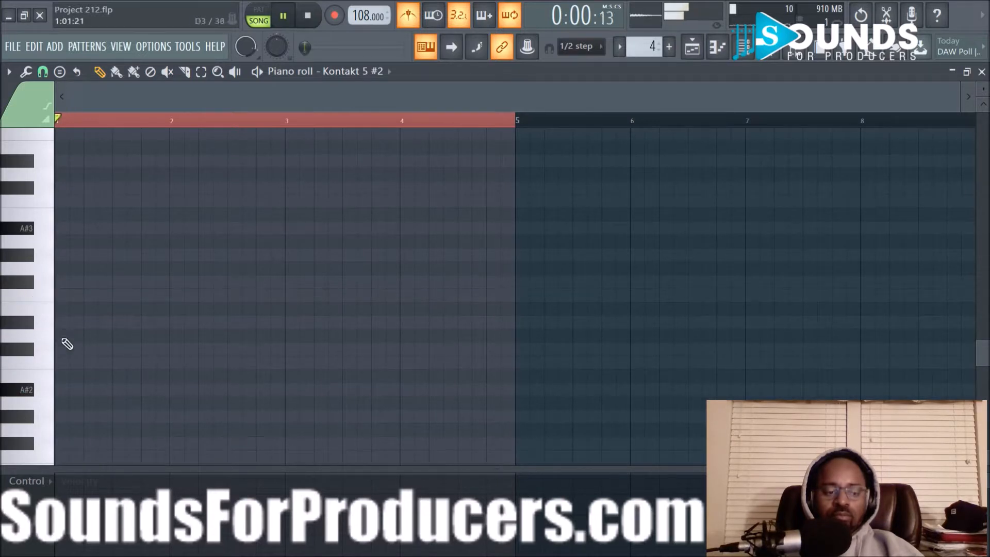
{"action": "key", "text": "space"}
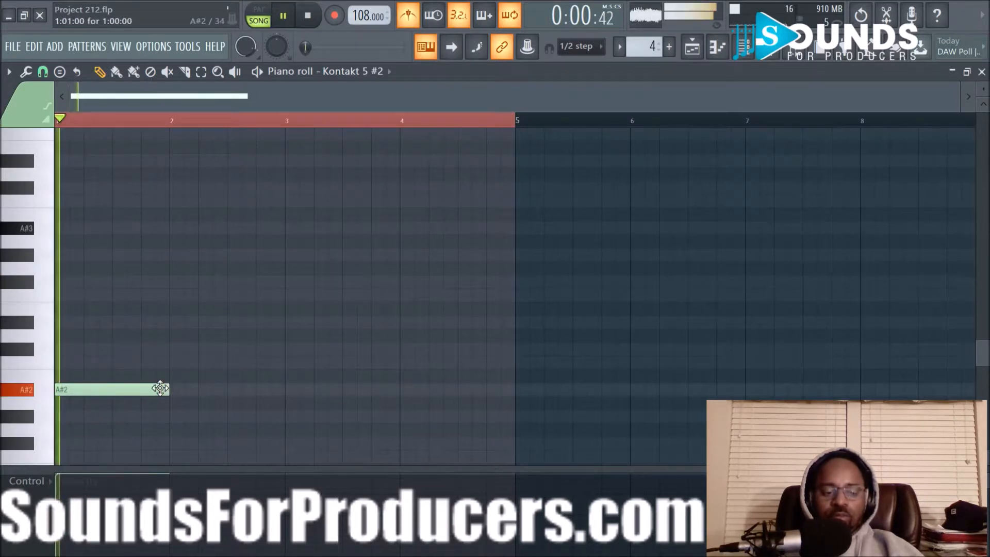
{"action": "key", "text": "space"}
{"action": "left_click", "coordinate": [170, 361]}
{"action": "key", "text": "space"}
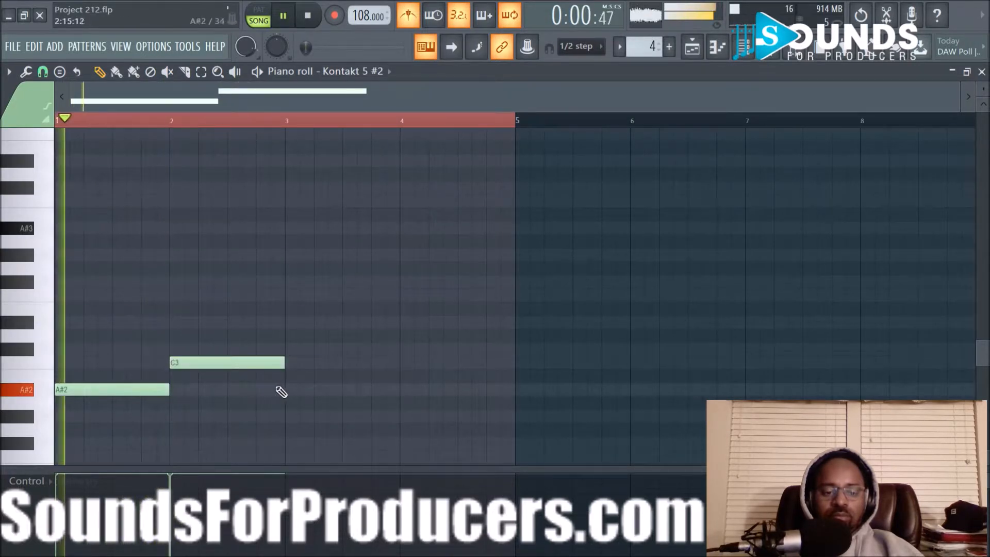
{"action": "left_click", "coordinate": [286, 390]}
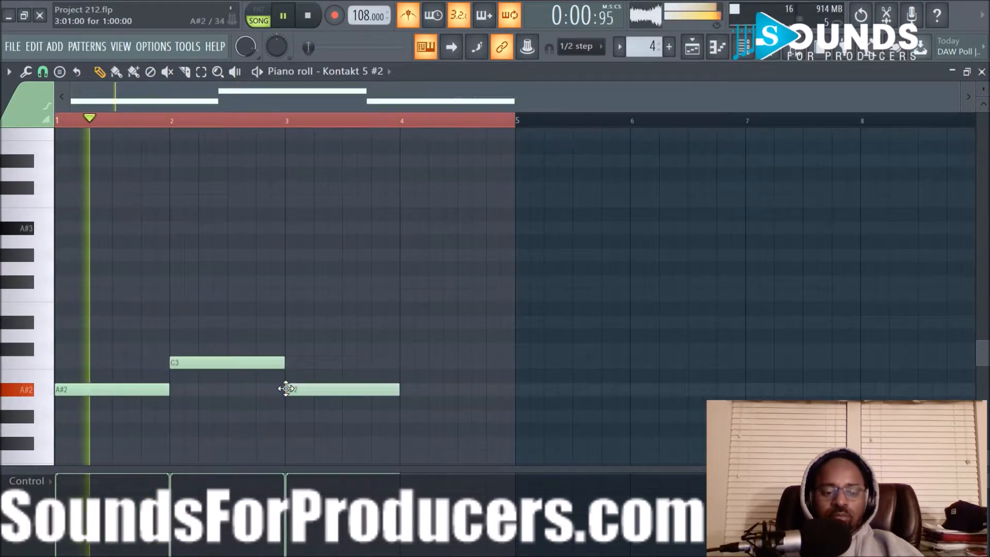
{"action": "left_click", "coordinate": [406, 282]}
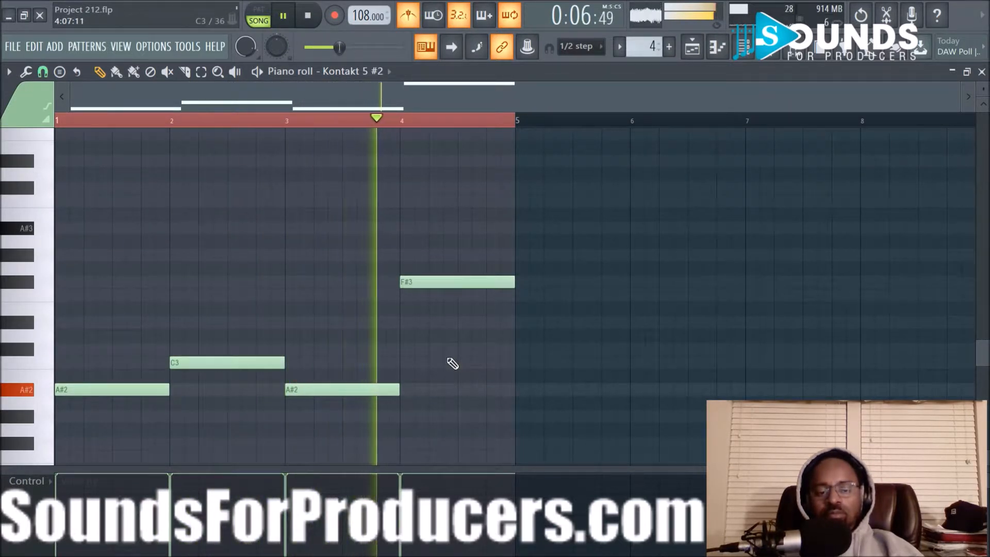
{"action": "key", "text": "space"}
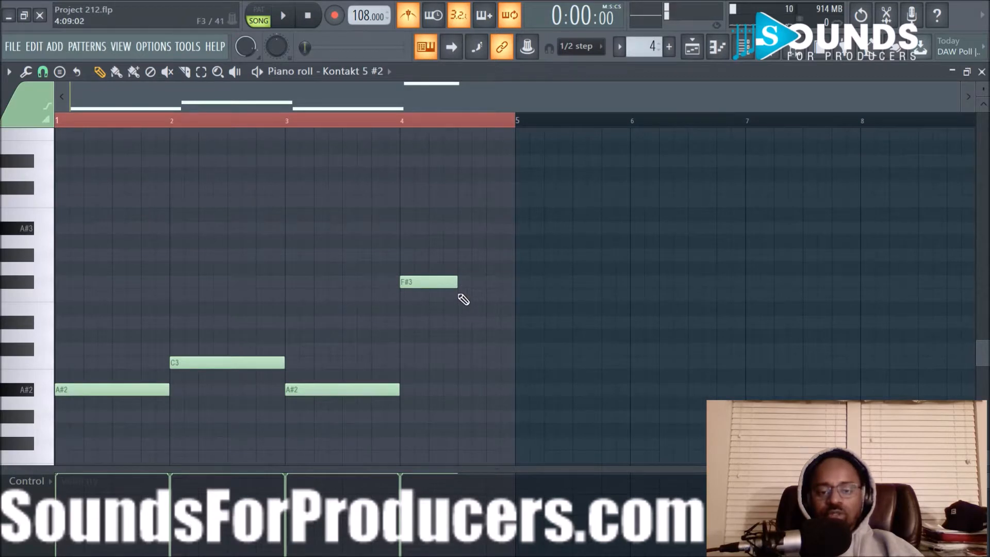
Complete bar 4 of Pattern 4 with a half-bar F3 and place a second Pattern 4 clip on Track 4 at bar 5
{"action": "left_click", "coordinate": [458, 295]}
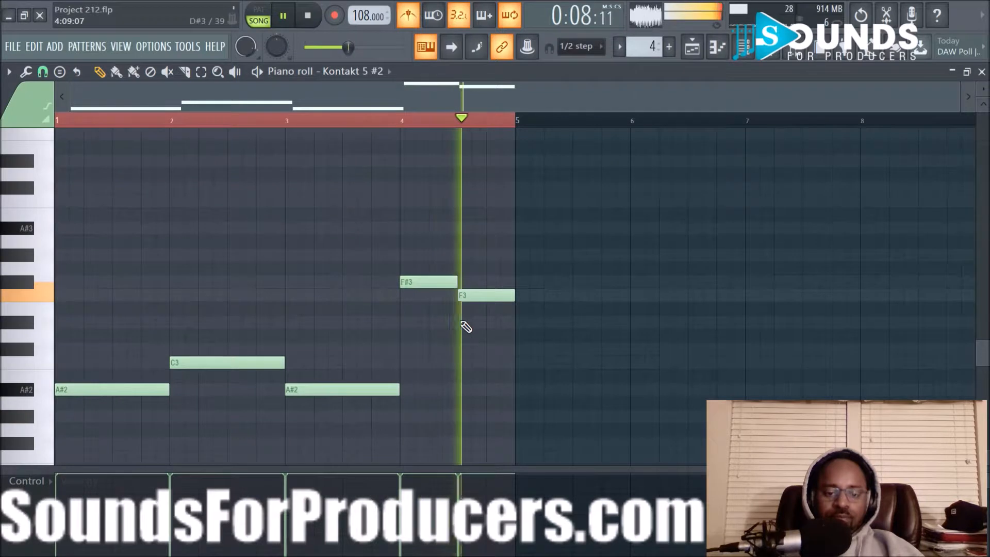
{"action": "left_click", "coordinate": [692, 52]}
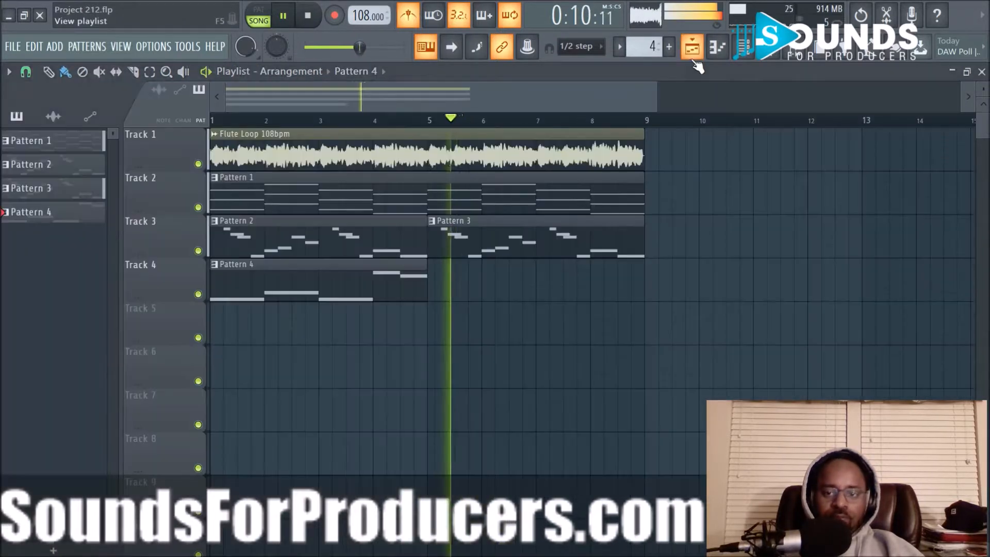
{"action": "left_click", "coordinate": [428, 292]}
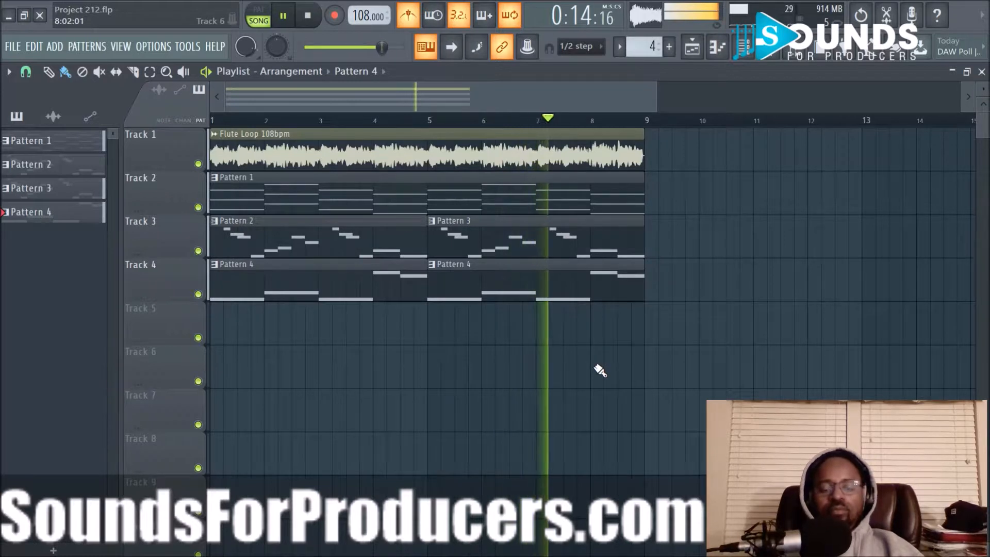
Save the project and create Pattern 5 with a one-bar clip at the start of Track 5
{"action": "key", "text": "ctrl+s"}
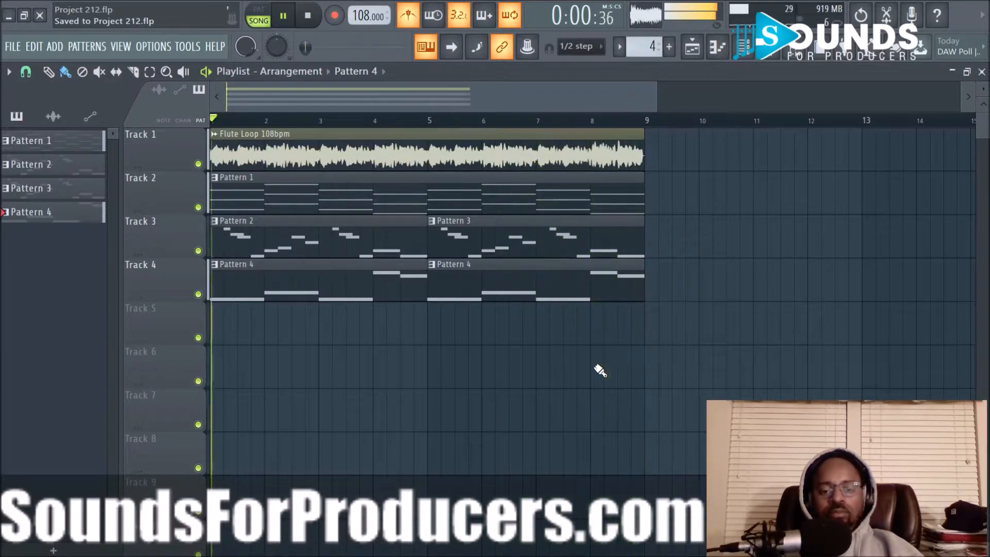
{"action": "left_click", "coordinate": [689, 56]}
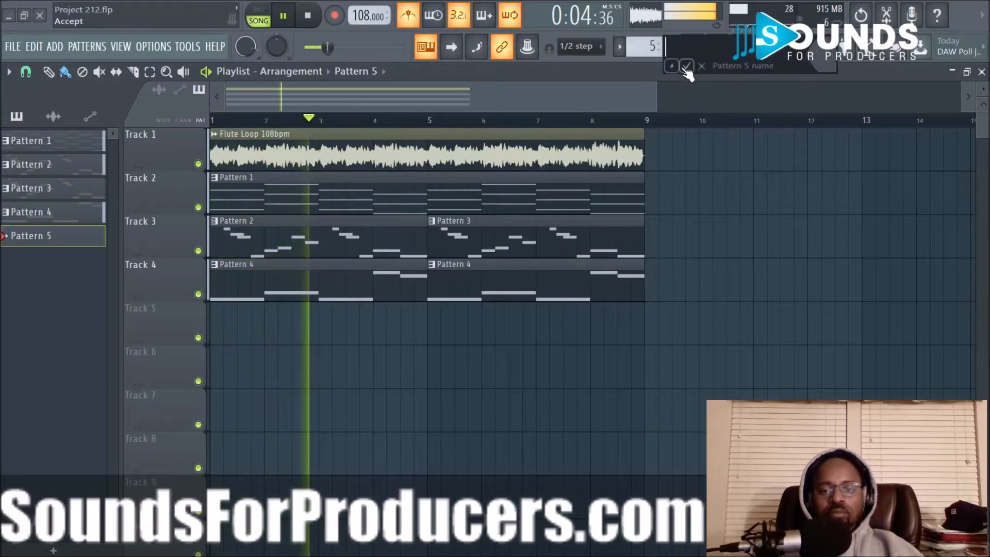
{"action": "left_click", "coordinate": [686, 67]}
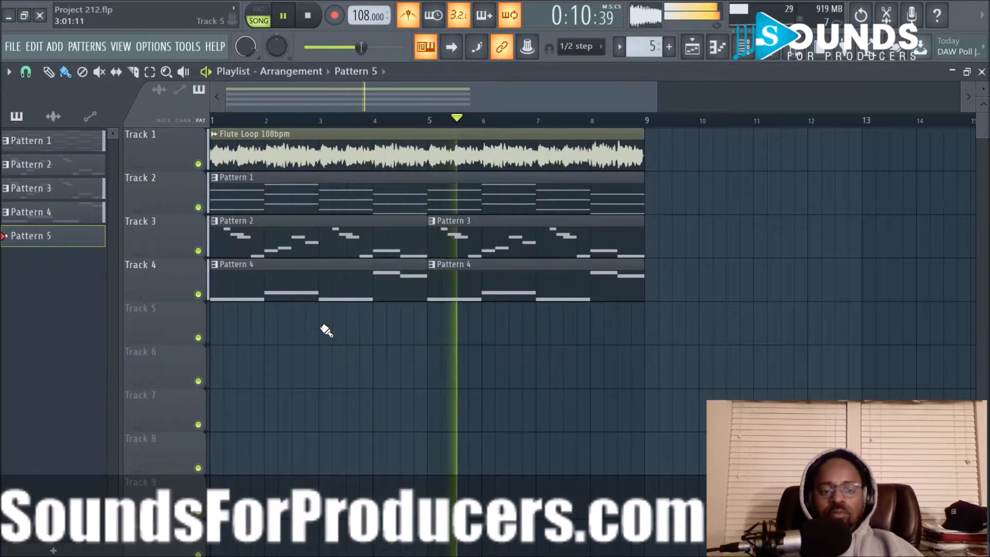
{"action": "left_click_drag", "start_coordinate": [325, 327], "coordinate": [232, 316]}
Rename mixer insert 4 as Piano2
{"action": "left_click", "coordinate": [743, 46]}
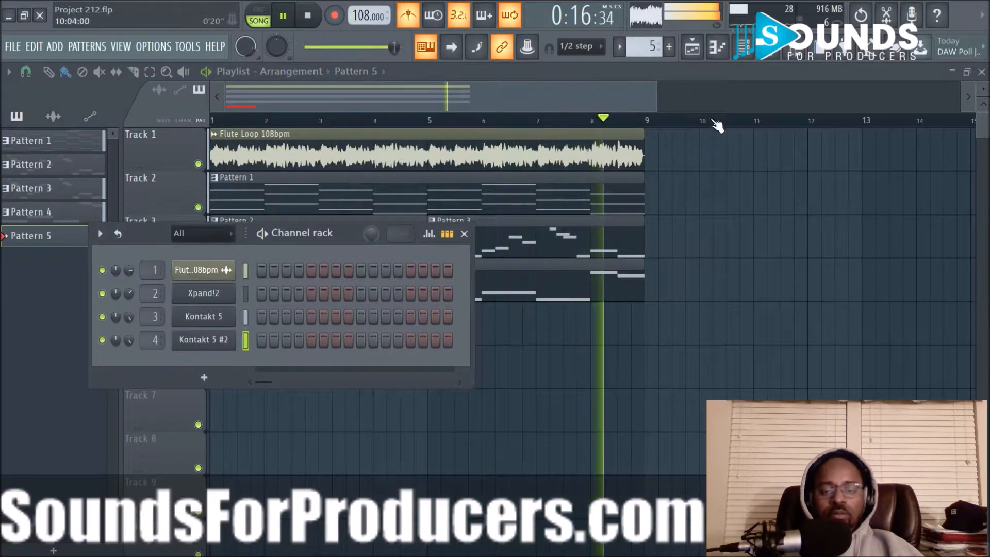
{"action": "left_click", "coordinate": [769, 57]}
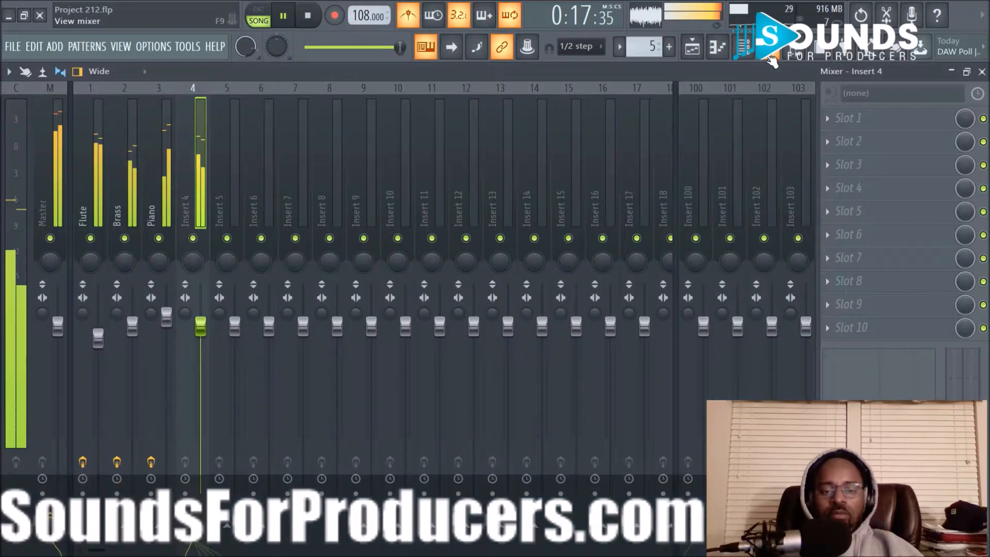
{"action": "right_click", "coordinate": [206, 226]}
{"action": "left_click", "coordinate": [247, 100]}
{"action": "type", "text": "Piano2"}
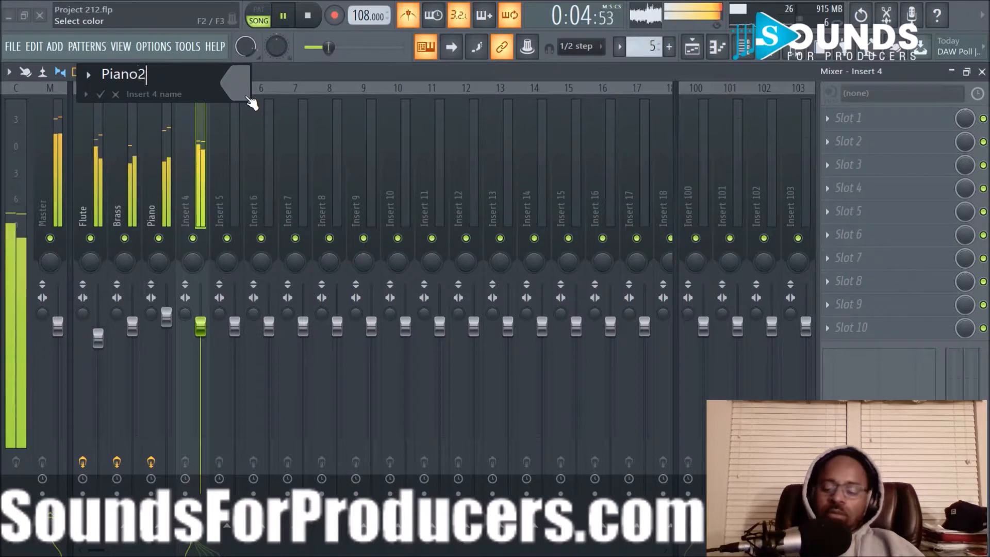
{"action": "key", "text": "Return"}
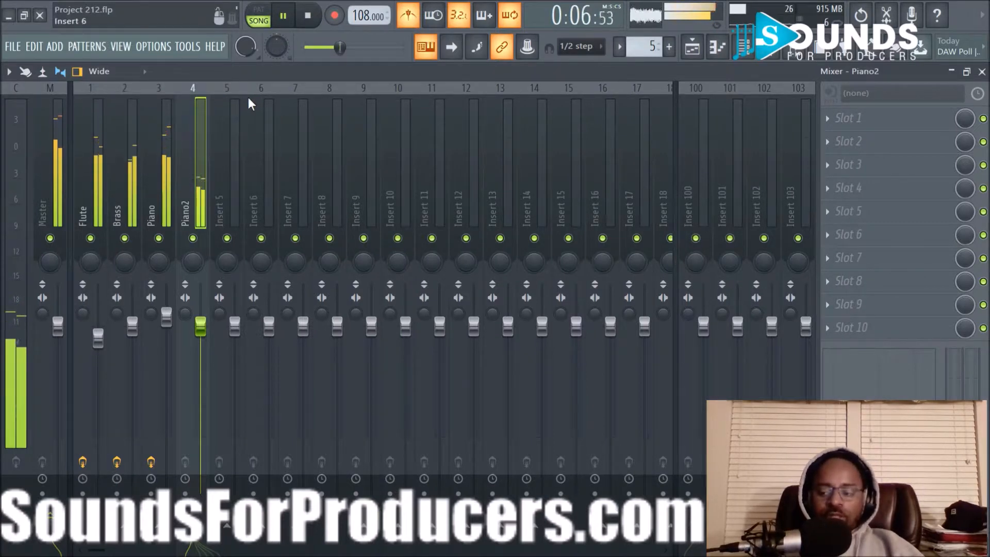
Add Fruity Parametric EQ 2 to the Piano2 track, with a steep low cut at about 106 Hz and band 7 lowered to roll off the highs
{"action": "left_click", "coordinate": [836, 122]}
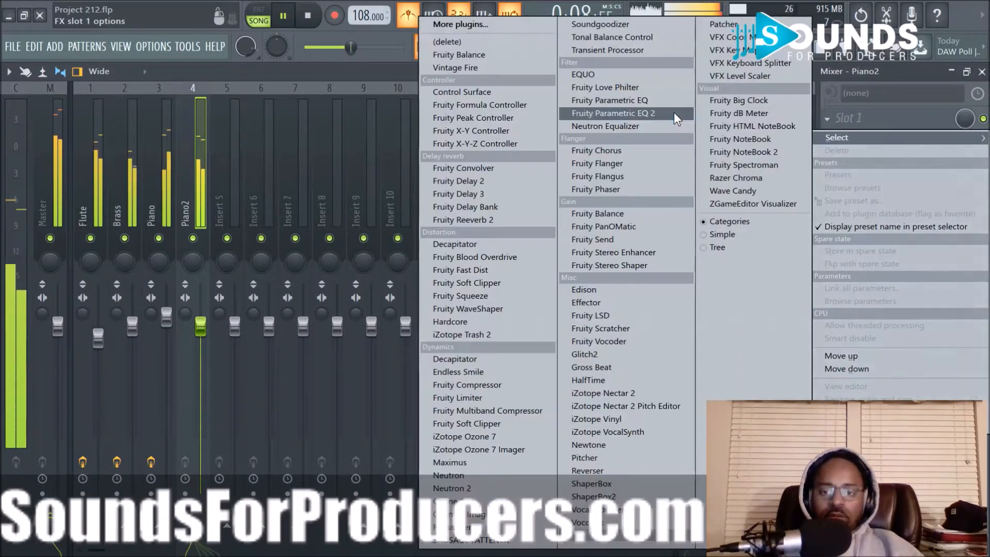
{"action": "left_click", "coordinate": [673, 112]}
{"action": "left_click_drag", "start_coordinate": [114, 309], "coordinate": [135, 353]}
{"action": "left_click_drag", "start_coordinate": [413, 208], "coordinate": [412, 214]}
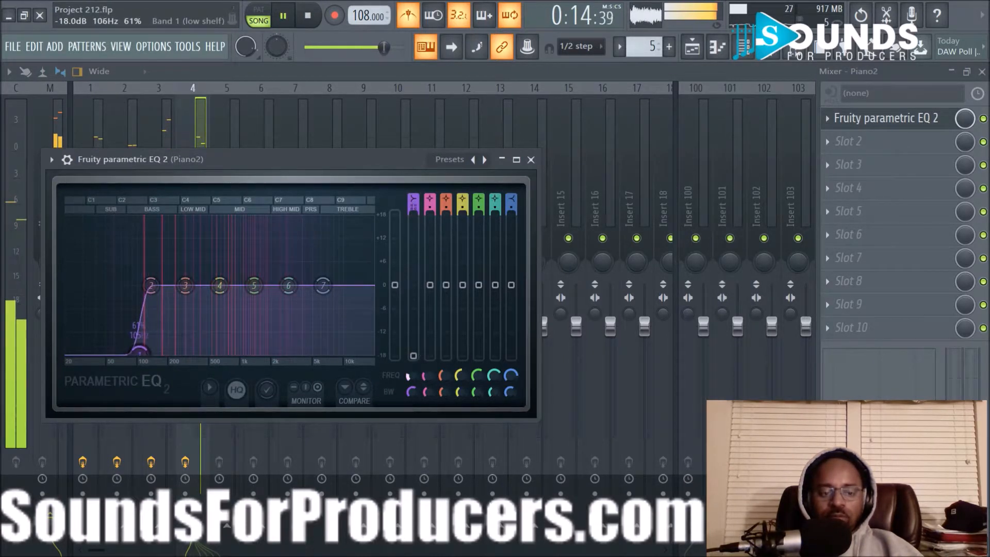
{"action": "left_click_drag", "start_coordinate": [324, 286], "coordinate": [335, 353]}
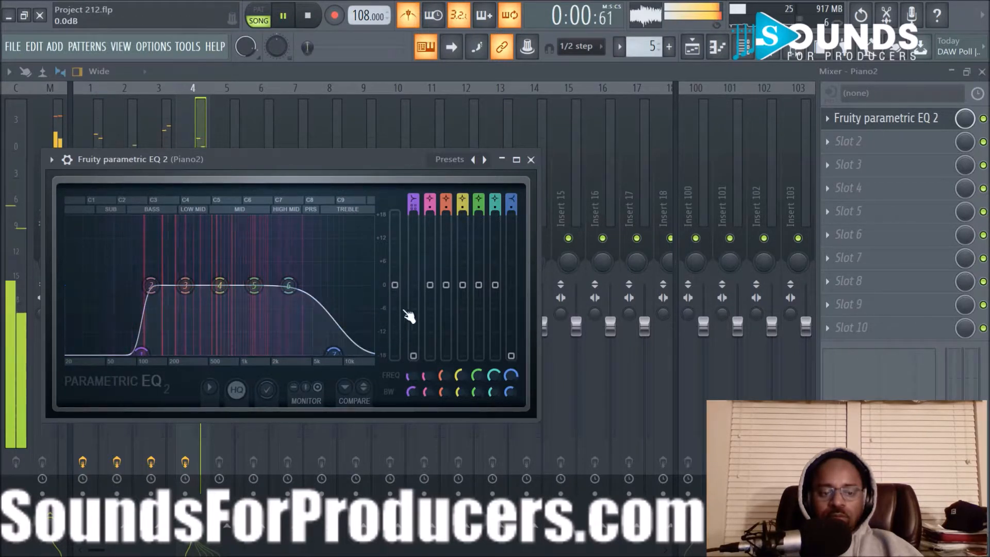
{"action": "left_click", "coordinate": [530, 160]}
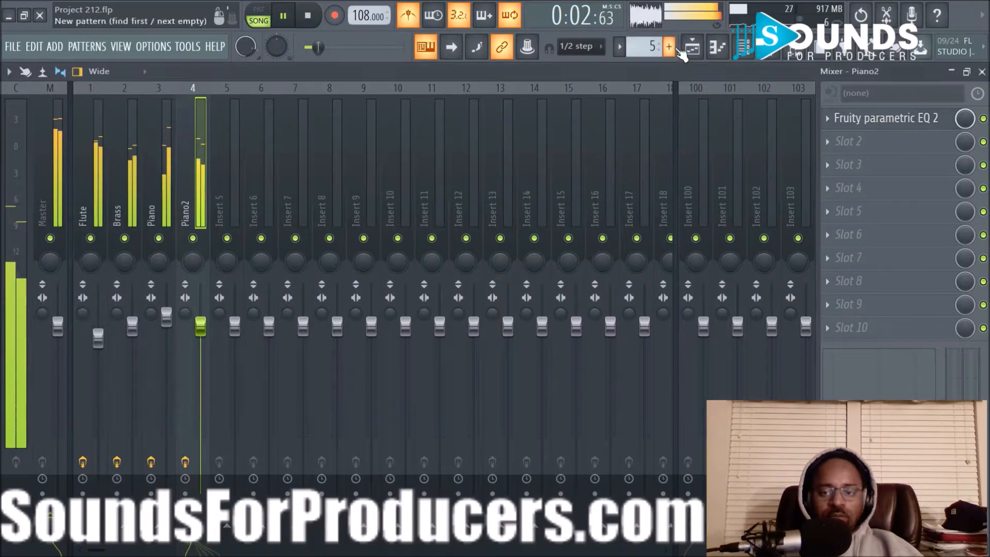
Extend the Pattern 5 clip on Track 5 of the playlist to bar 5
{"action": "left_click", "coordinate": [693, 47]}
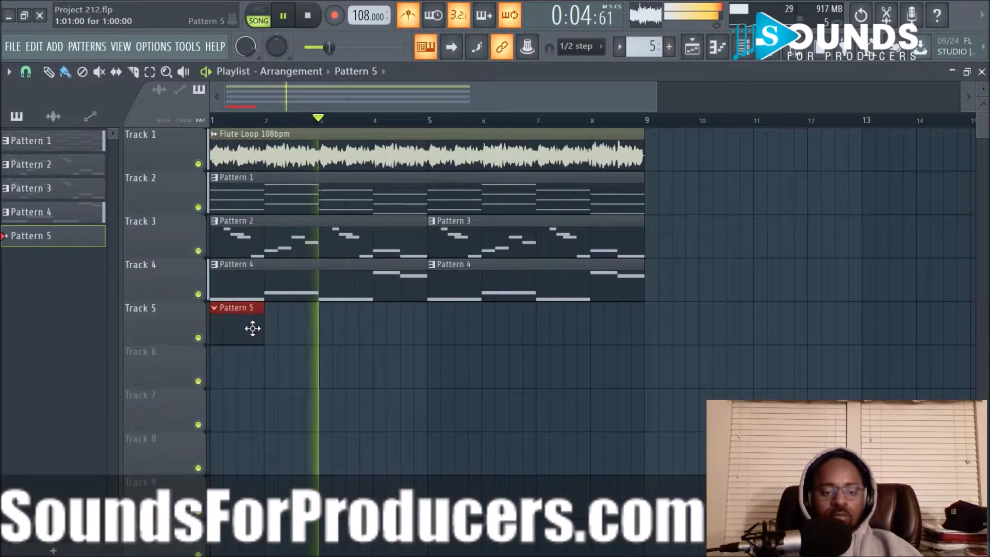
{"action": "left_click_drag", "start_coordinate": [261, 328], "coordinate": [427, 335]}
Add another Kontakt 5 channel and browse its instrument libraries down to the string and brass ensembles
{"action": "key", "text": "F6"}
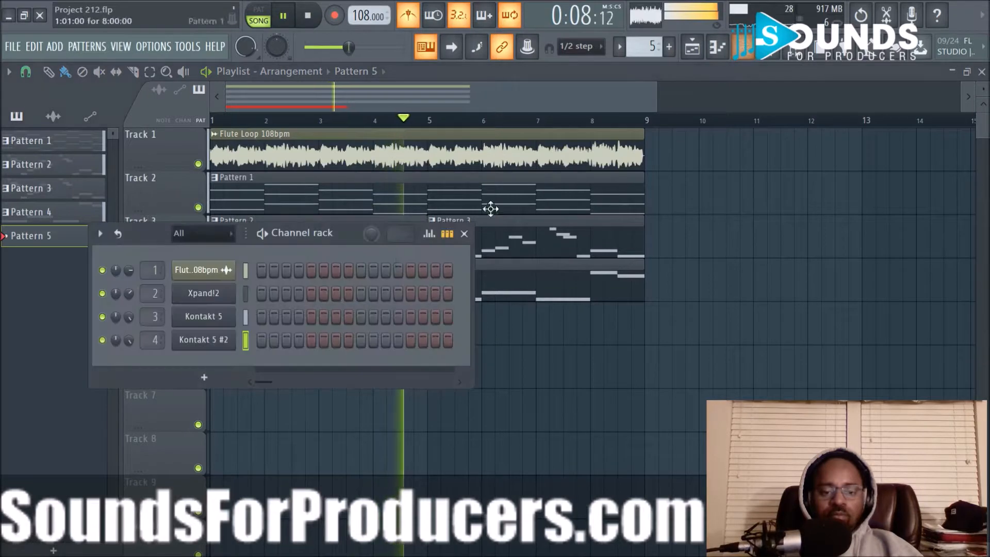
{"action": "left_click", "coordinate": [208, 380]}
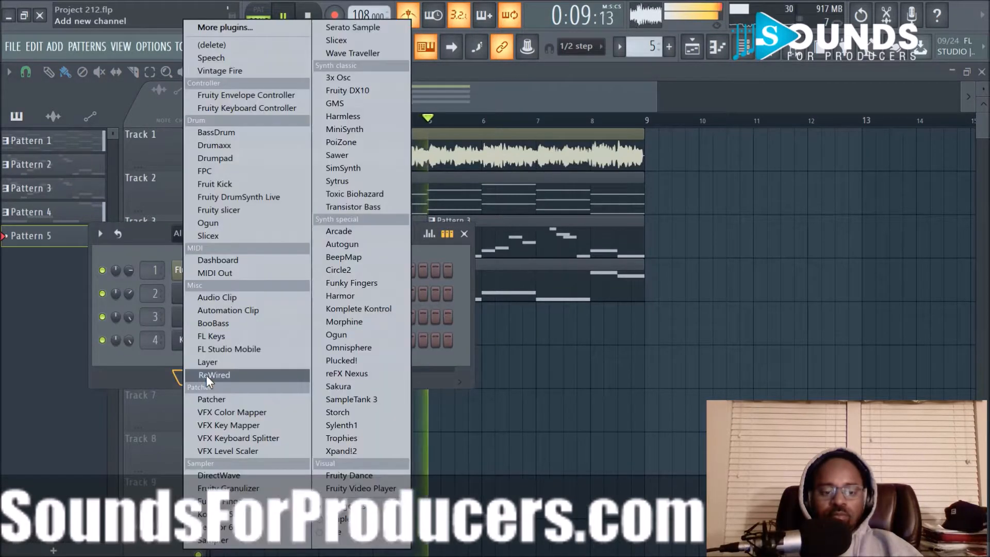
{"action": "left_click", "coordinate": [214, 514]}
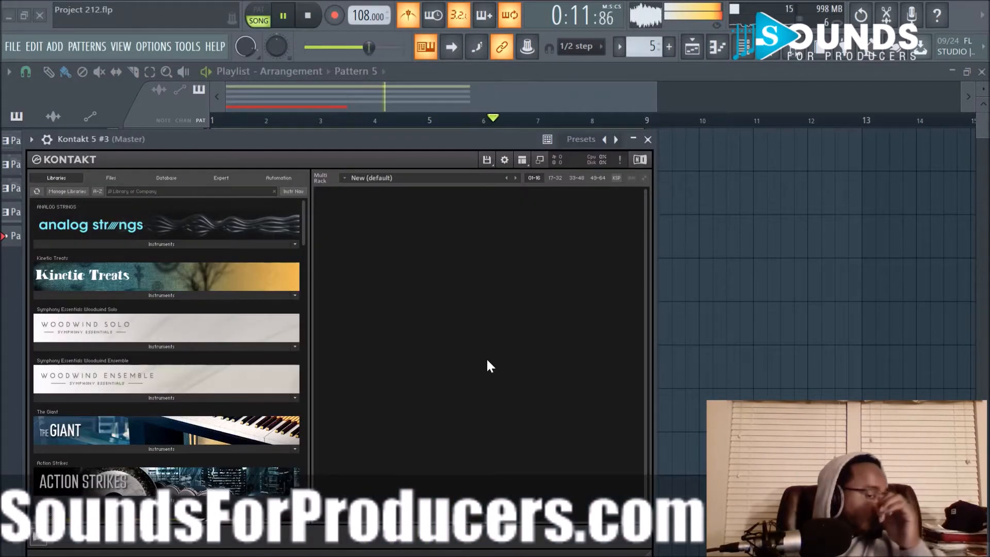
{"action": "left_click_drag", "start_coordinate": [301, 224], "coordinate": [303, 518]}
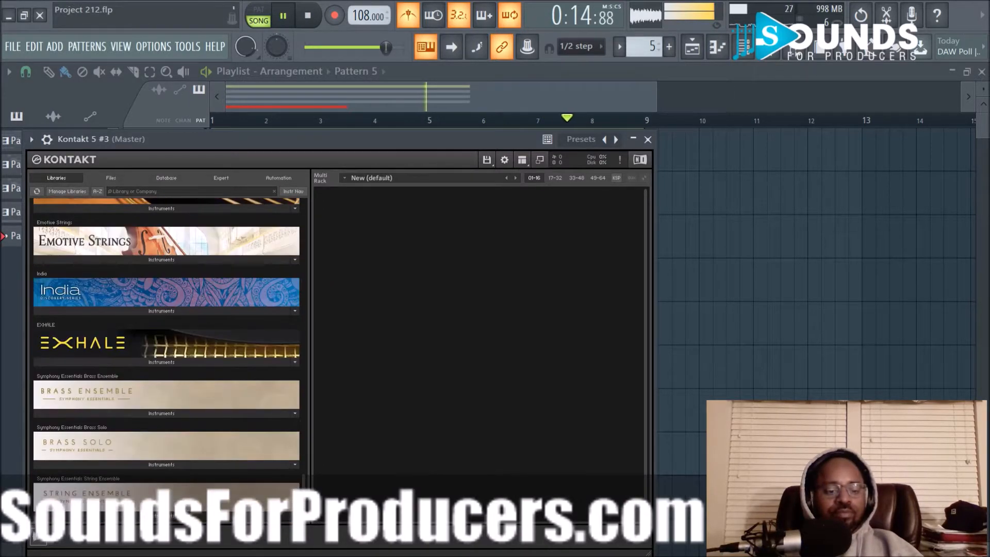
Load the EXHALE - (Legacy) instrument from the EXHALE library into Kontakt and try its 018. Technicolour preset
{"action": "left_click", "coordinate": [155, 362]}
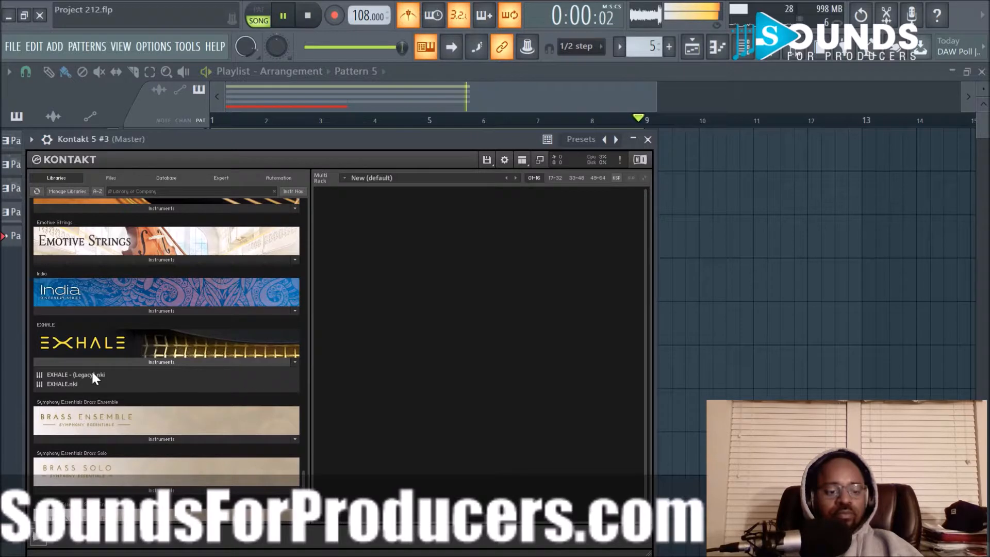
{"action": "left_click_drag", "start_coordinate": [92, 370], "coordinate": [342, 354]}
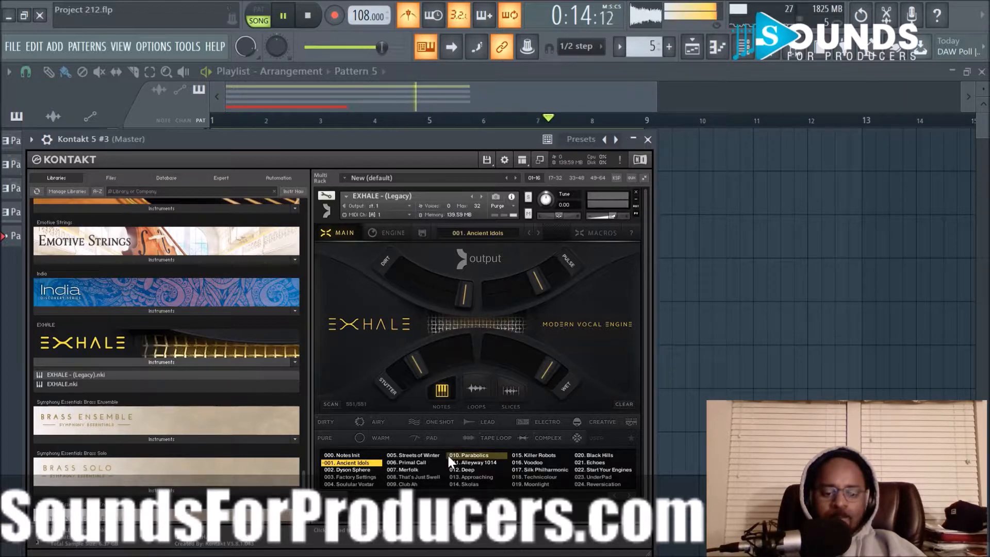
{"action": "left_click", "coordinate": [543, 475]}
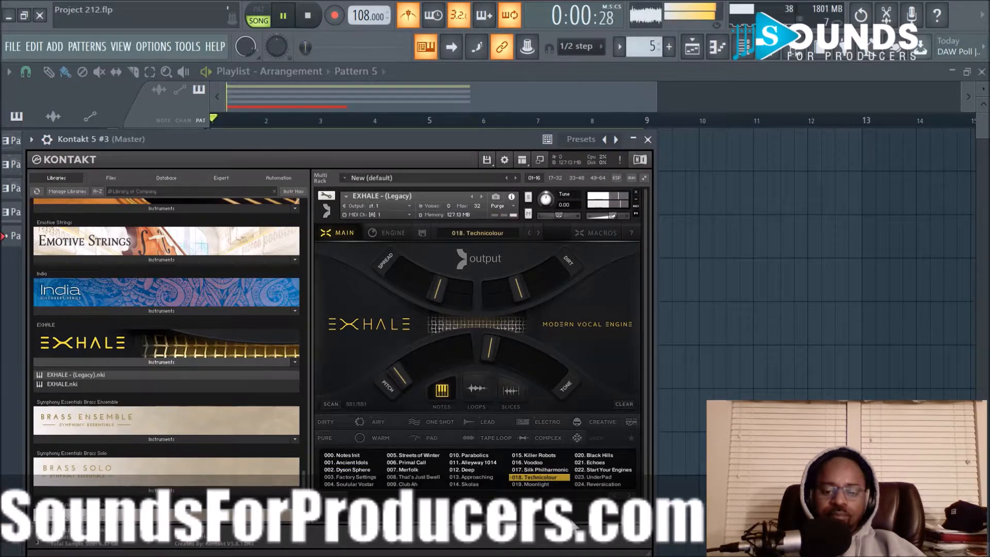
Audition further EXHALE presets, including 117. Tight Slaps, 123. The Next Station and 108. Luscious Pad
{"action": "left_click", "coordinate": [628, 496]}
{"action": "left_click", "coordinate": [628, 495]}
{"action": "left_click", "coordinate": [628, 496]}
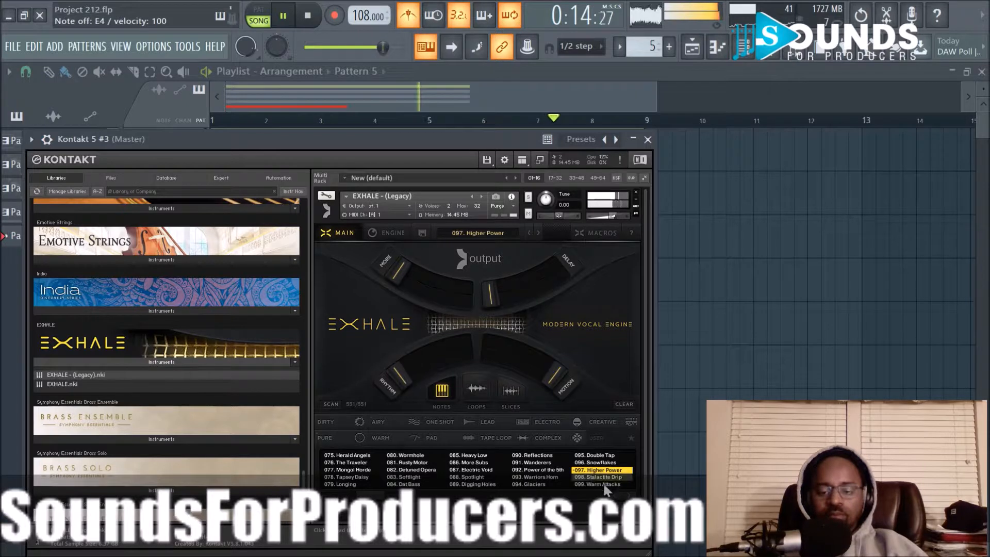
{"action": "left_click", "coordinate": [627, 496]}
{"action": "left_click", "coordinate": [531, 471]}
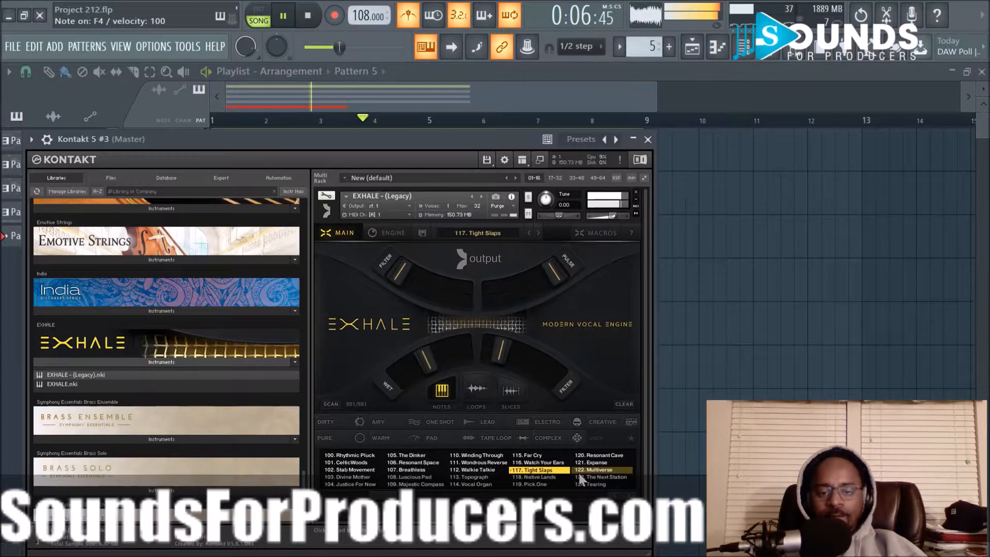
{"action": "left_click", "coordinate": [47, 138]}
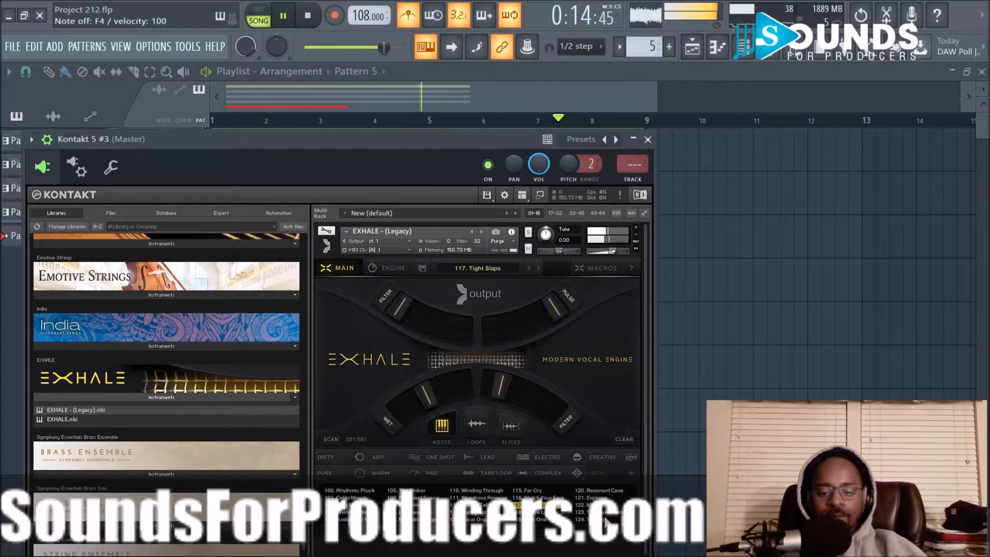
{"action": "left_click", "coordinate": [605, 515]}
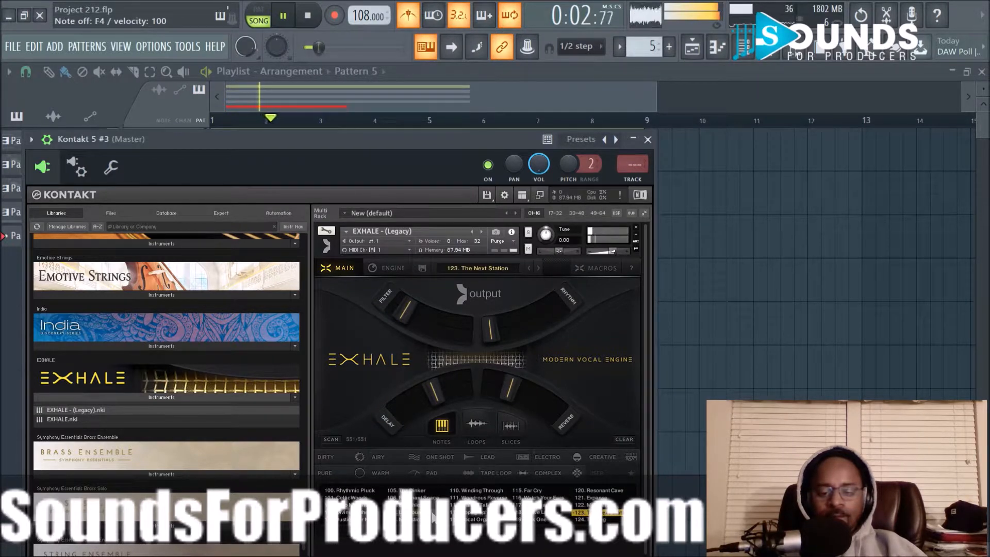
{"action": "left_click", "coordinate": [417, 513]}
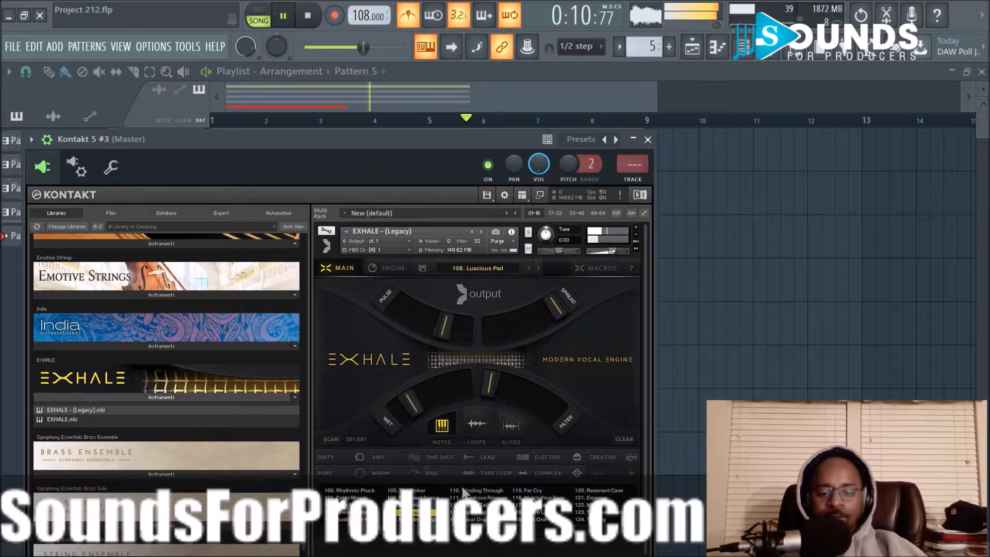
Filter the EXHALE presets to Lead, load 105. The Dinker and close the Kontakt window
{"action": "left_click", "coordinate": [494, 458]}
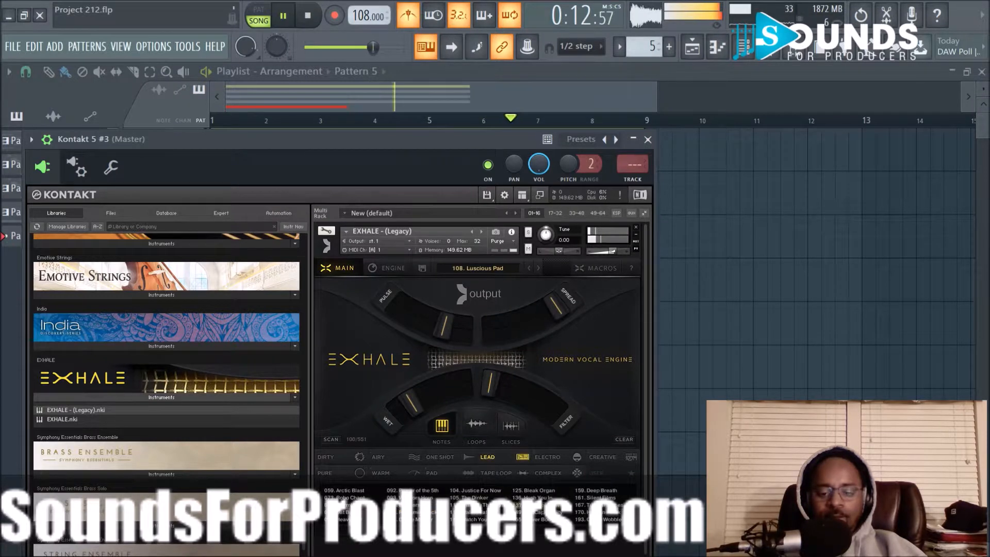
{"action": "left_click", "coordinate": [526, 505]}
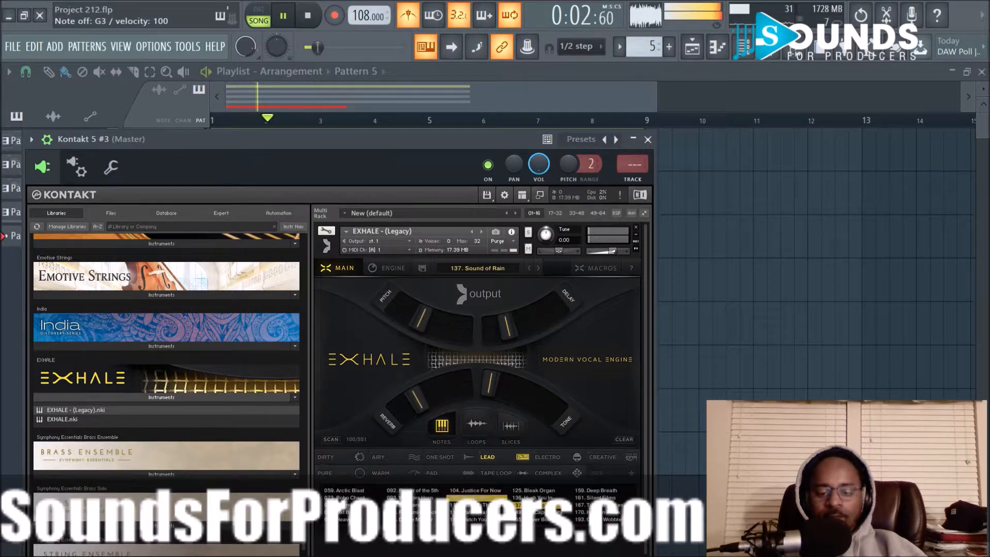
{"action": "left_click", "coordinate": [477, 498]}
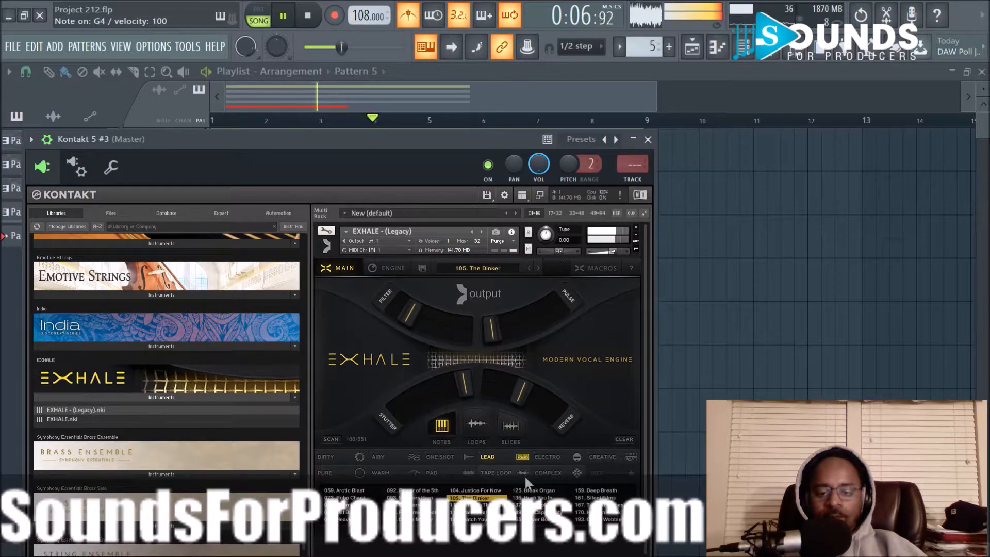
{"action": "left_click", "coordinate": [647, 139]}
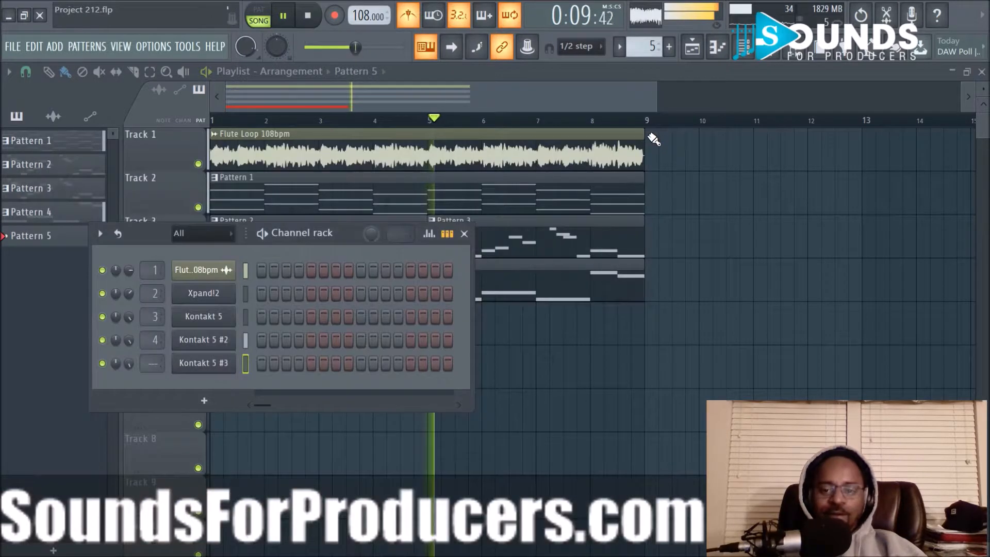
Open the piano roll for Kontakt 5 #3 and place a C4 note on beat 3 of bar 1
{"action": "right_click", "coordinate": [219, 364]}
{"action": "left_click", "coordinate": [247, 359]}
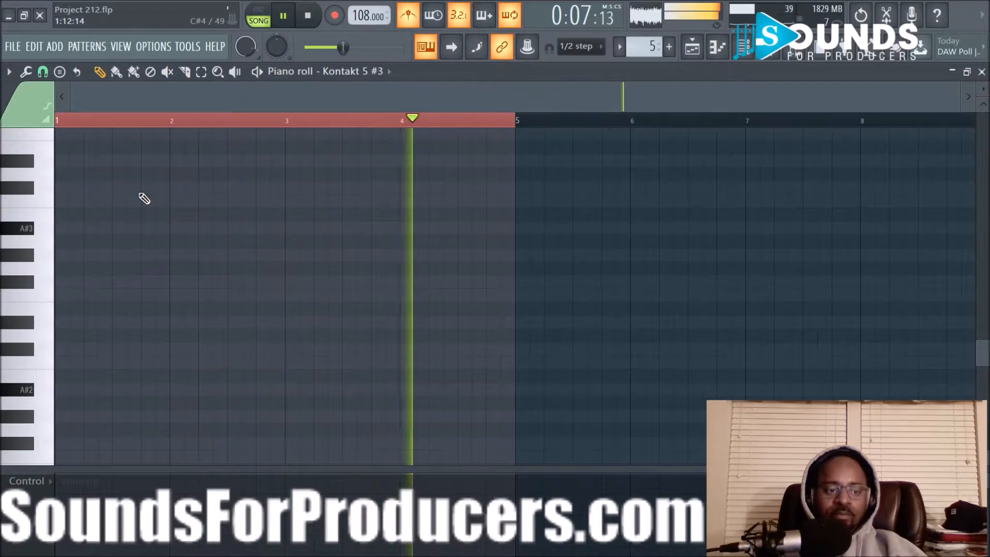
{"action": "key", "text": "space"}
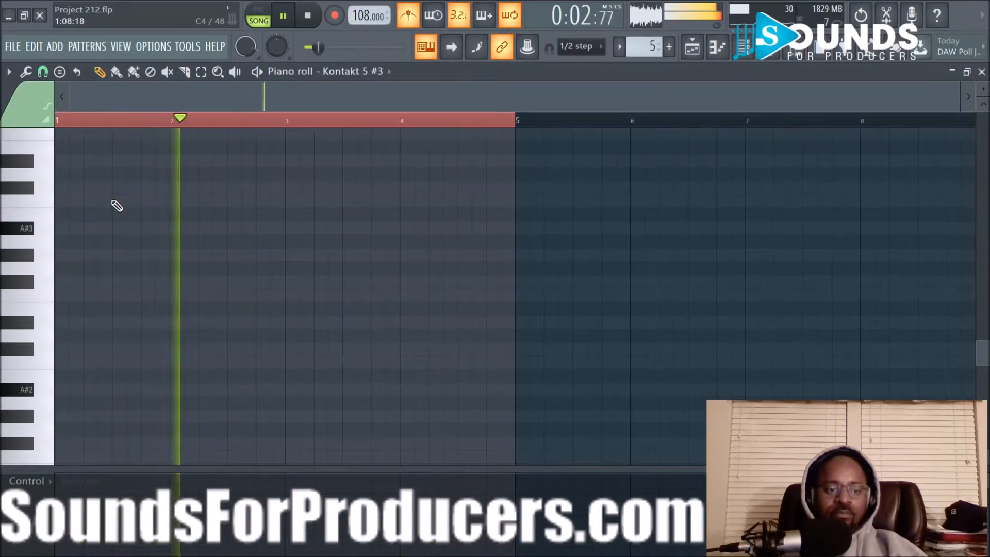
{"action": "key", "text": "space"}
{"action": "left_click", "coordinate": [113, 200]}
{"action": "key", "text": "space"}
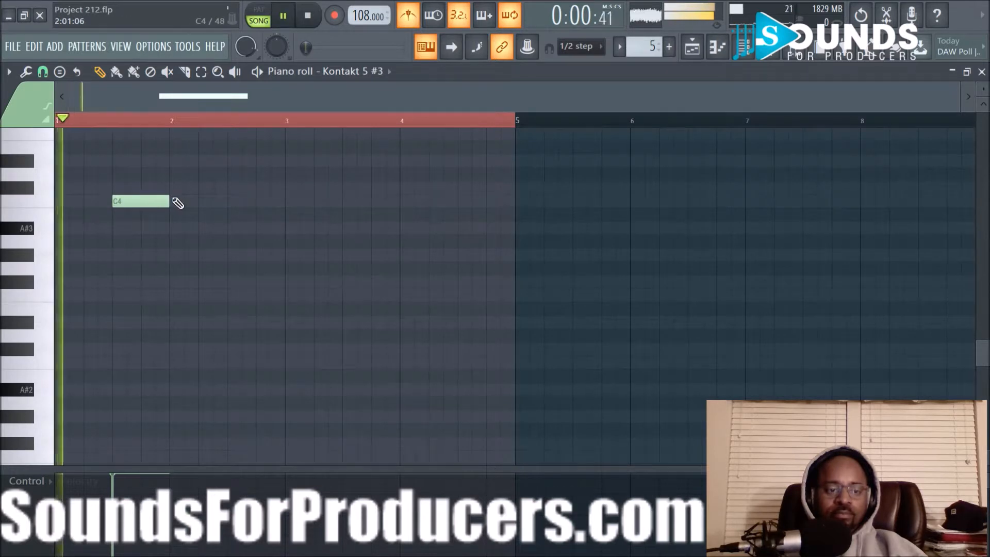
{"action": "key", "text": "space"}
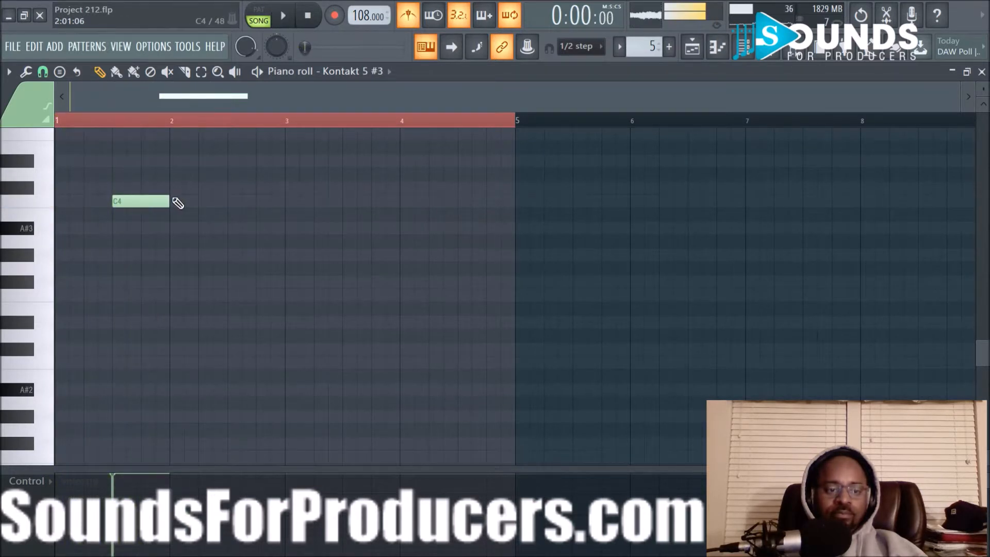
Shorten the first C4 to one beat and follow it with one-beat C#4, C4 and G#3 notes
{"action": "left_click", "coordinate": [142, 186]}
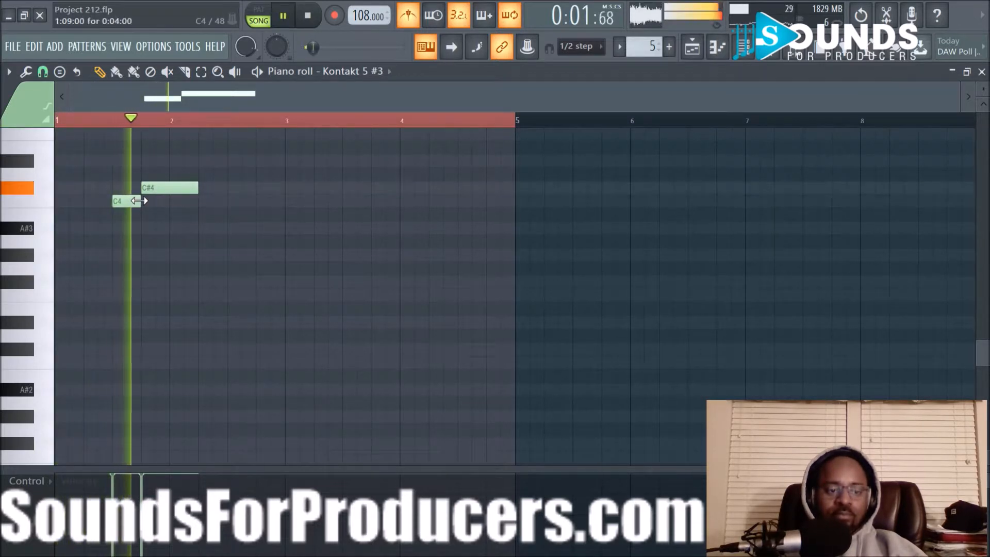
{"action": "key", "text": "space"}
{"action": "left_click", "coordinate": [171, 223]}
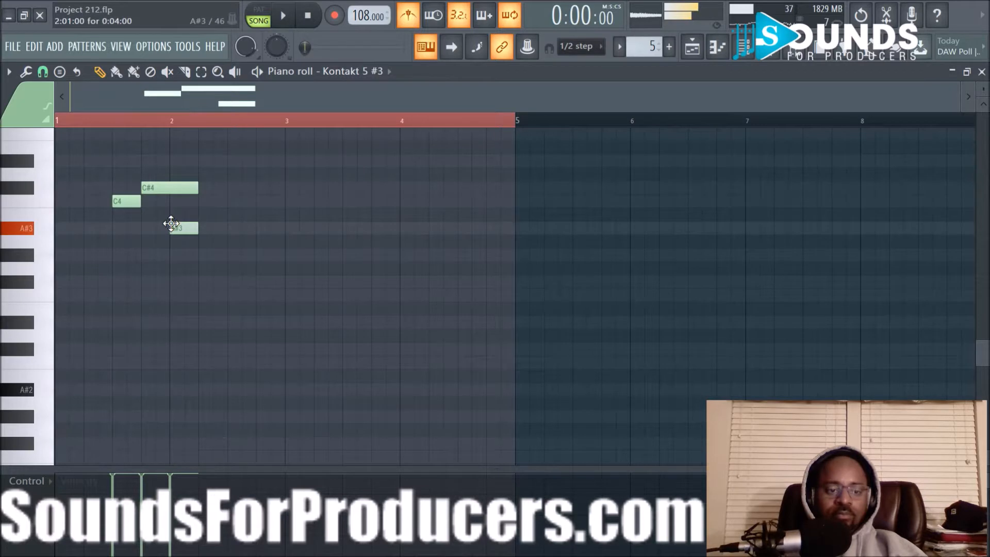
{"action": "right_click", "coordinate": [178, 229]}
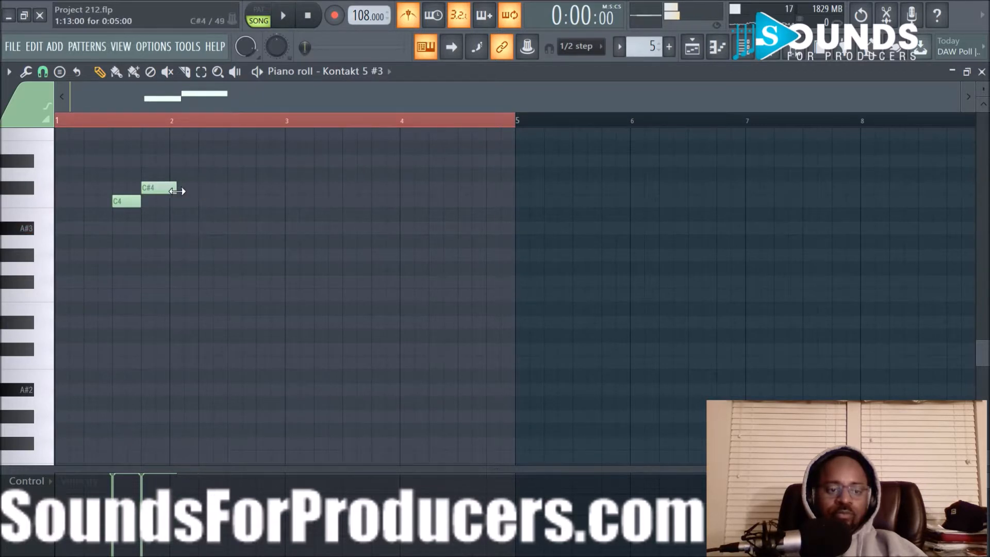
{"action": "left_click", "coordinate": [174, 202]}
{"action": "key", "text": "space"}
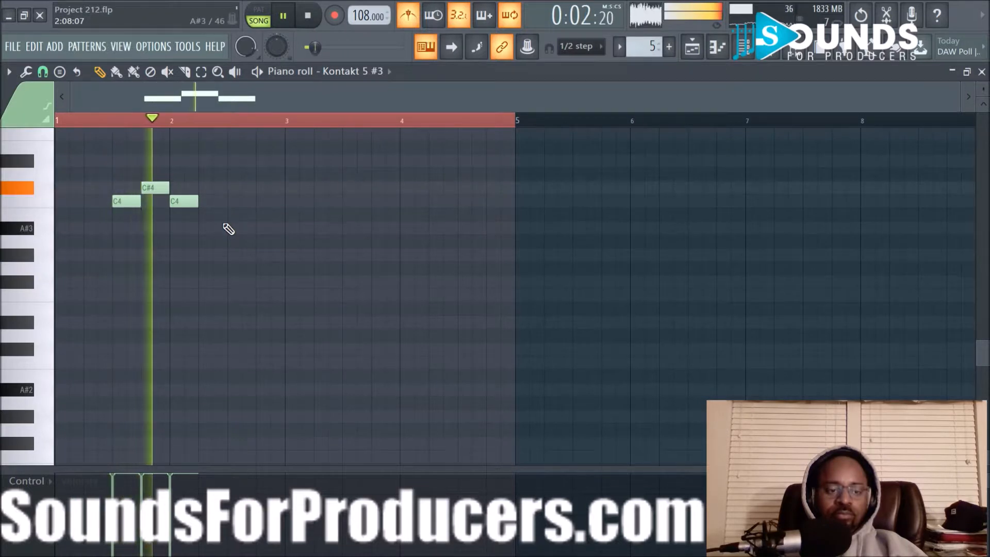
{"action": "key", "text": "space"}
{"action": "left_click", "coordinate": [202, 254]}
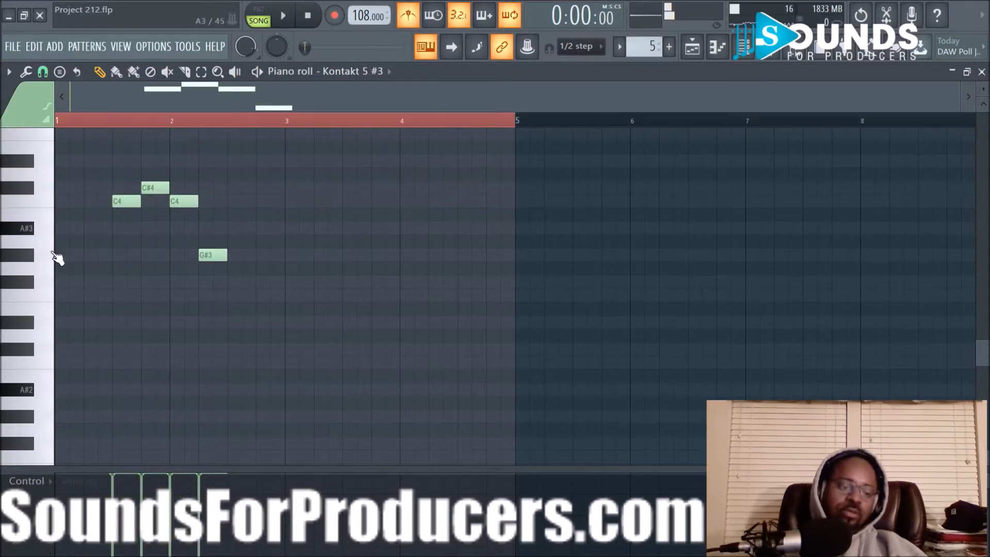
Transpose the C4, C#4 and C4 notes up one octave and play back the result
{"action": "scroll", "coordinate": [135, 253], "scroll_direction": "up", "scroll_amount": 1}
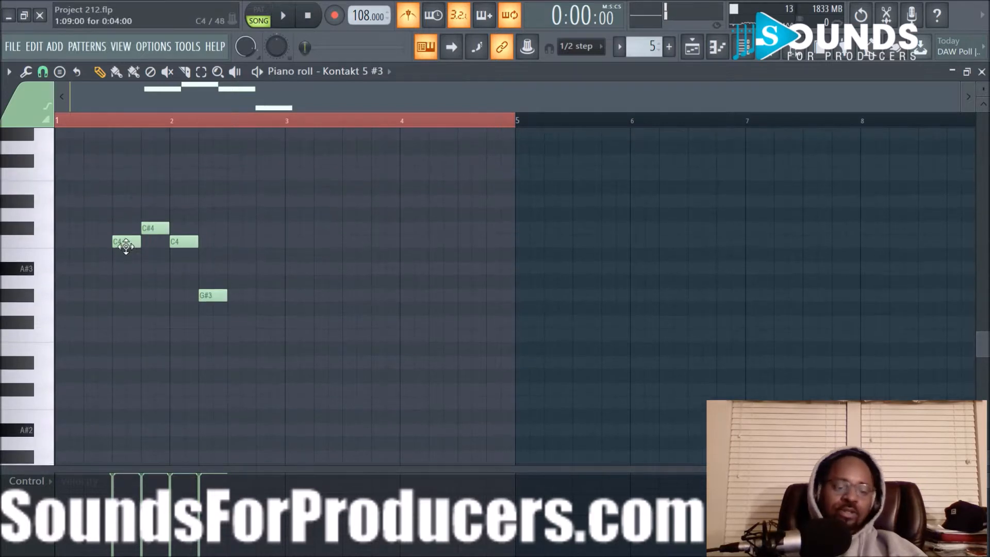
{"action": "left_click_drag", "start_coordinate": [106, 220], "coordinate": [260, 268]}
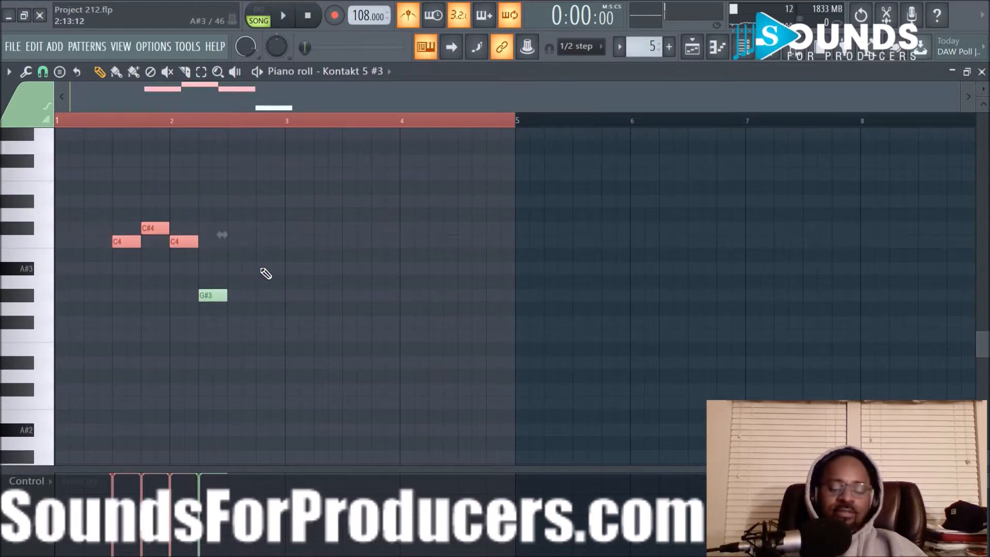
{"action": "key", "text": "ctrl+Up"}
{"action": "key", "text": "space"}
{"action": "scroll", "coordinate": [263, 276], "scroll_direction": "up", "scroll_amount": 2}
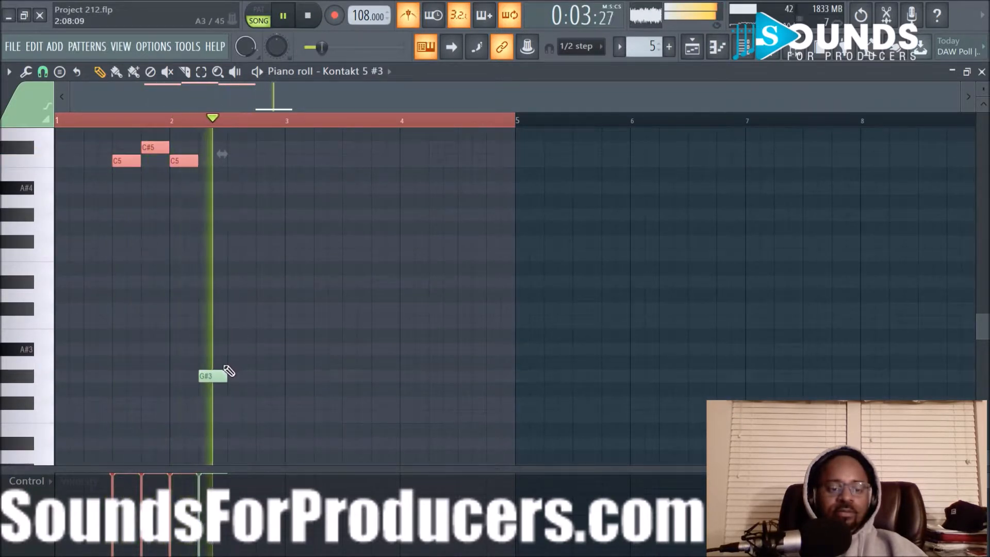
Replace the G#3 note with an F4 on beat 2 of bar 2
{"action": "right_click", "coordinate": [212, 375]}
{"action": "key", "text": "space"}
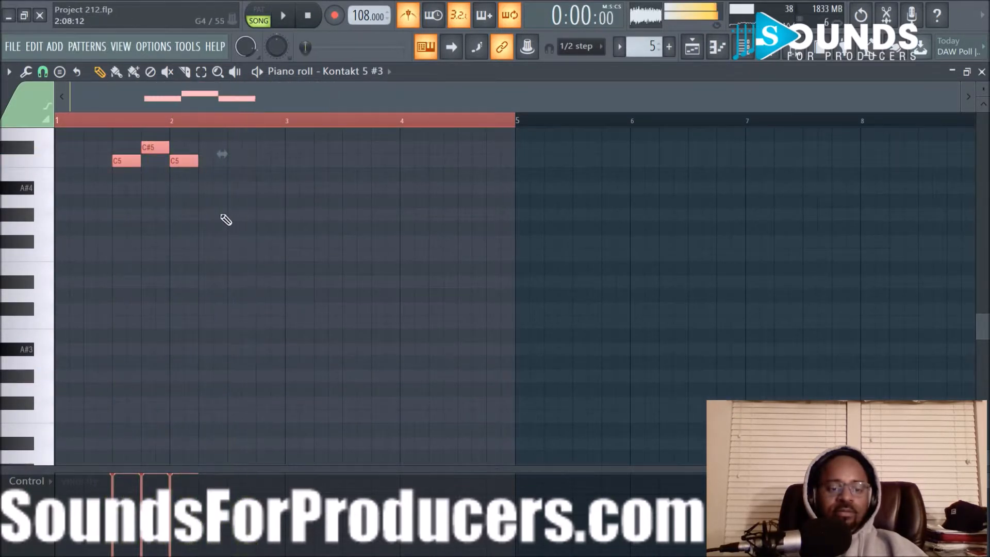
{"action": "left_click", "coordinate": [204, 188]}
{"action": "left_click_drag", "start_coordinate": [207, 203], "coordinate": [205, 261]}
{"action": "key", "text": "space"}
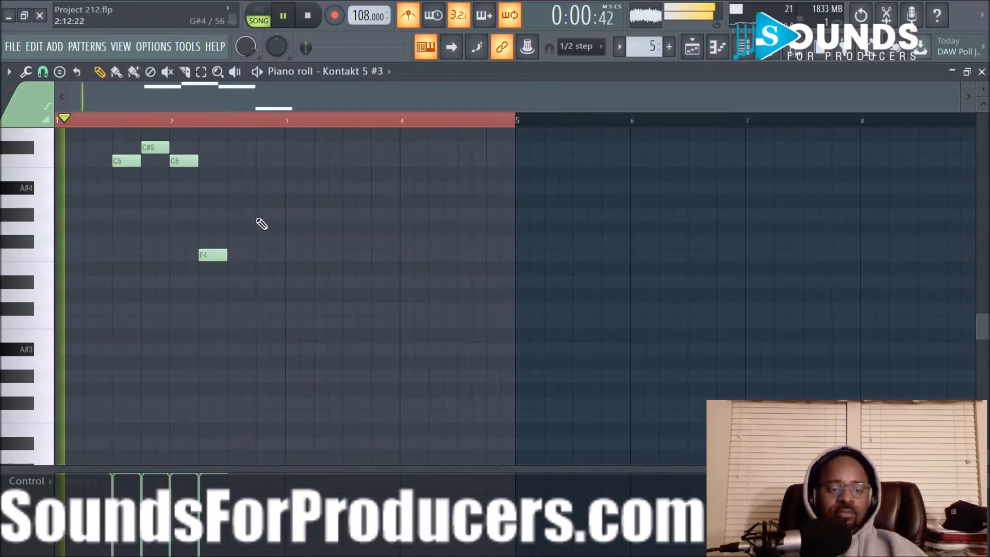
Move the F4 one beat later and lengthen the second C5 to two beats
{"action": "scroll", "coordinate": [274, 218], "scroll_direction": "up", "scroll_amount": 3}
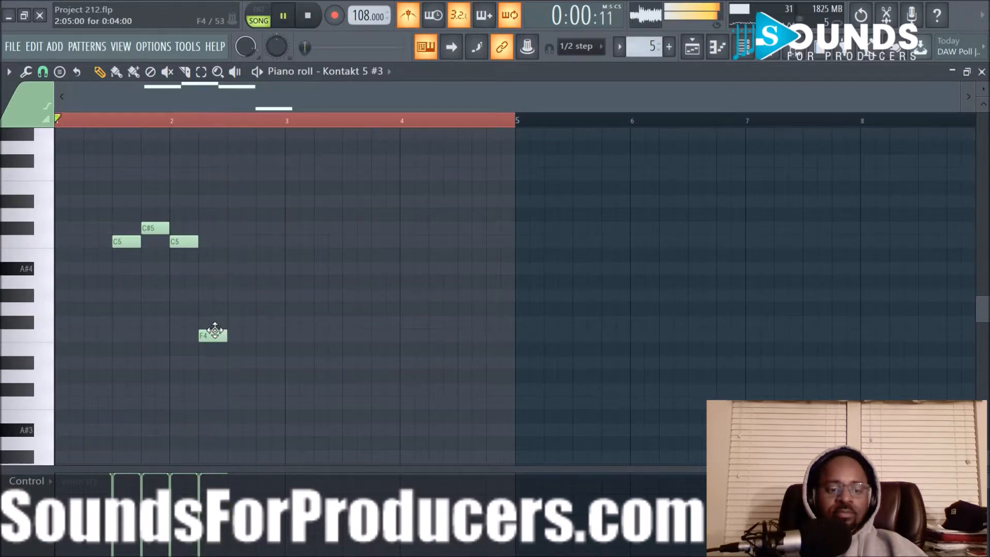
{"action": "left_click_drag", "start_coordinate": [213, 335], "coordinate": [242, 334]}
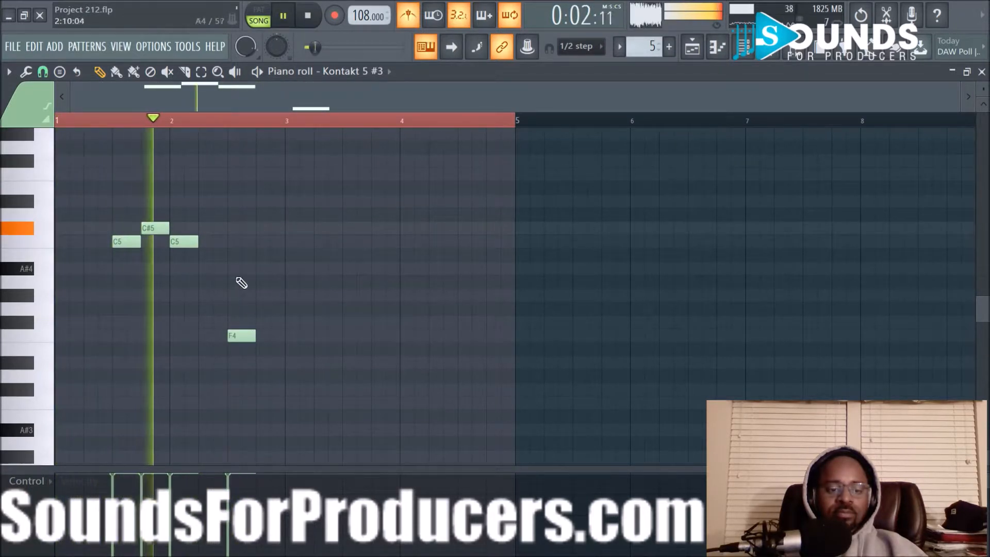
{"action": "left_click_drag", "start_coordinate": [194, 240], "coordinate": [226, 241]}
Duplicate the C5, C#5, C5 phrase so the copy starts at bar 3, and play it back
{"action": "left_click_drag", "start_coordinate": [98, 198], "coordinate": [209, 275]}
{"action": "left_click_drag", "start_coordinate": [125, 244], "coordinate": [294, 248]}
{"action": "key", "text": "space"}
{"action": "left_click", "coordinate": [306, 290]}
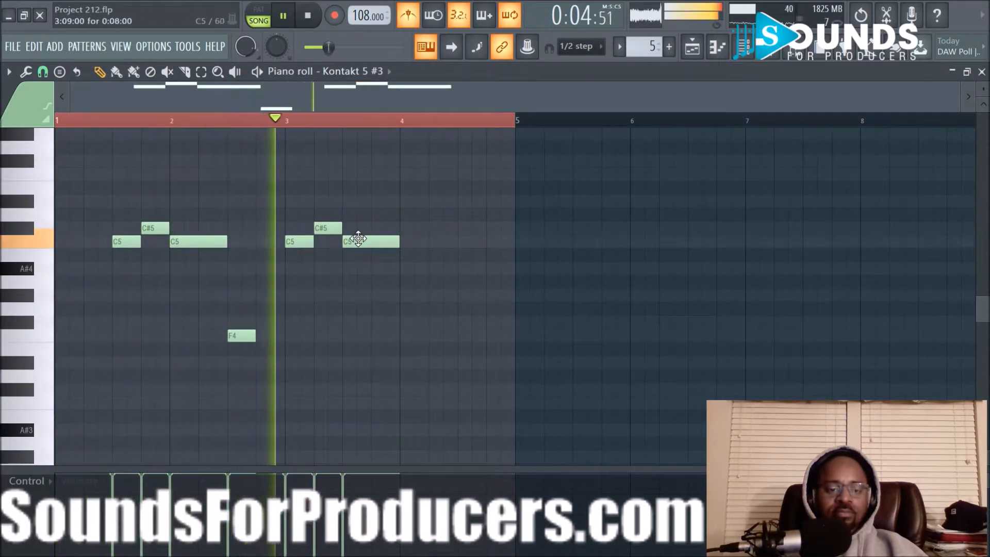
{"action": "key", "text": "space"}
{"action": "key", "text": "space"}
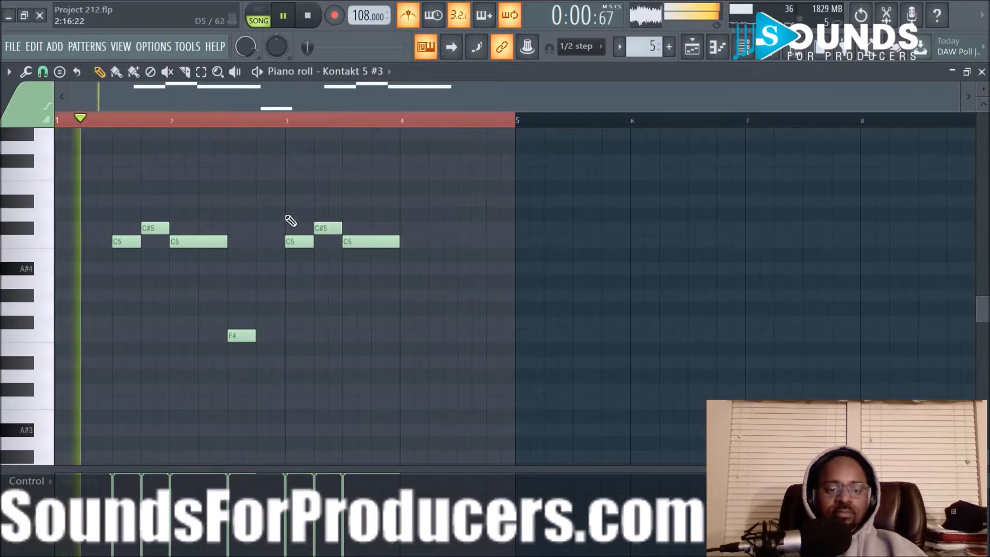
Shift the copied phrase to beat 3 of bar 3 and finish it with a two-beat C#5 reaching bar 5
{"action": "left_click_drag", "start_coordinate": [287, 221], "coordinate": [415, 263]}
{"action": "left_click_drag", "start_coordinate": [301, 242], "coordinate": [358, 240]}
{"action": "left_click", "coordinate": [385, 275]}
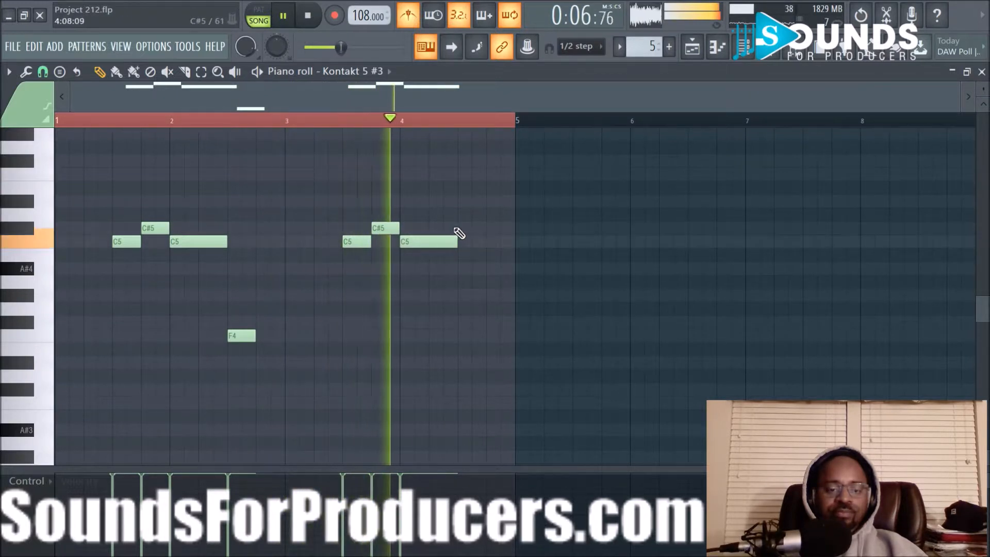
{"action": "left_click", "coordinate": [461, 230]}
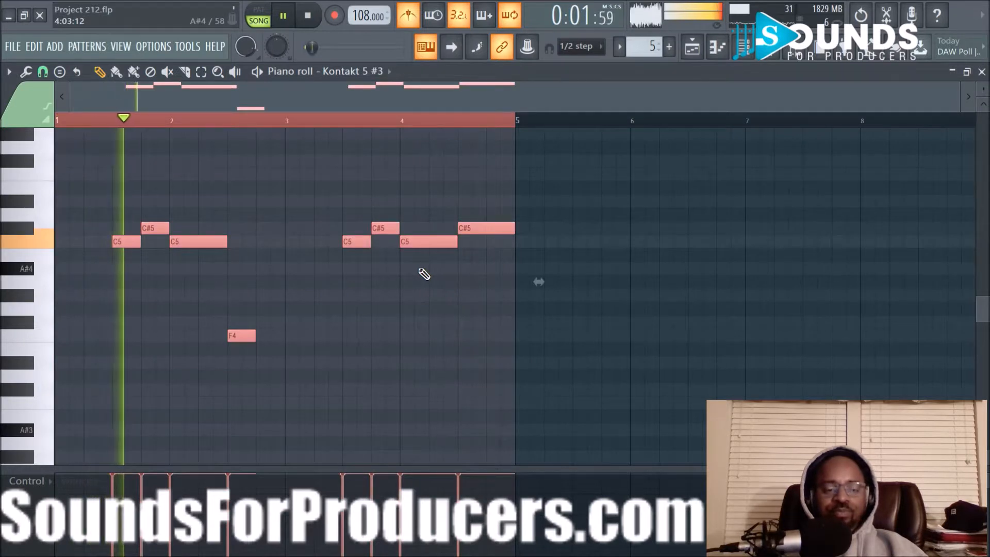
Save the project and lengthen the F4 note to the start of bar 3
{"action": "key", "text": "ctrl+s"}
{"action": "left_click_drag", "start_coordinate": [255, 337], "coordinate": [279, 339]}
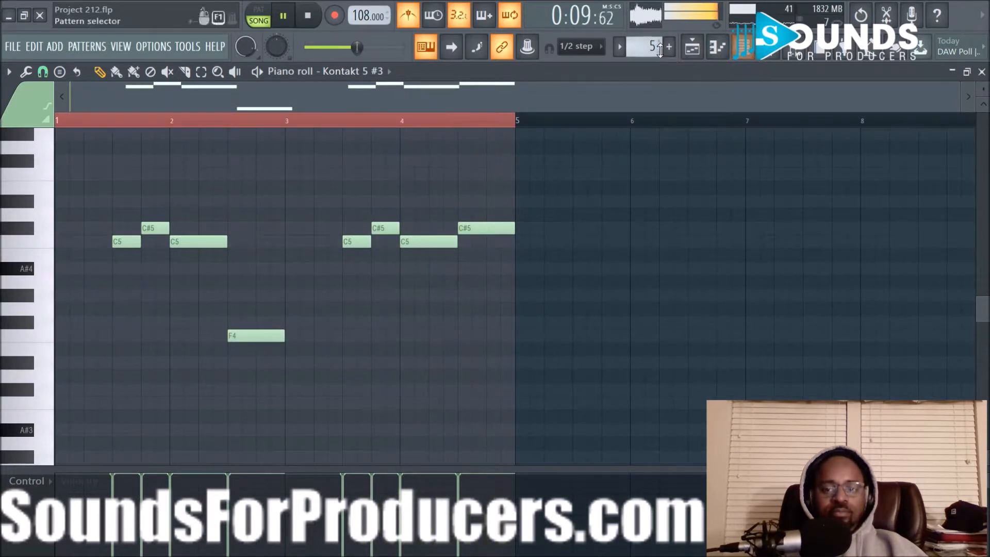
Place Pattern 5 on playlist Track 5 at bars 1 and 5, and show the channel rack
{"action": "left_click", "coordinate": [692, 46]}
{"action": "left_click_drag", "start_coordinate": [362, 326], "coordinate": [572, 332]}
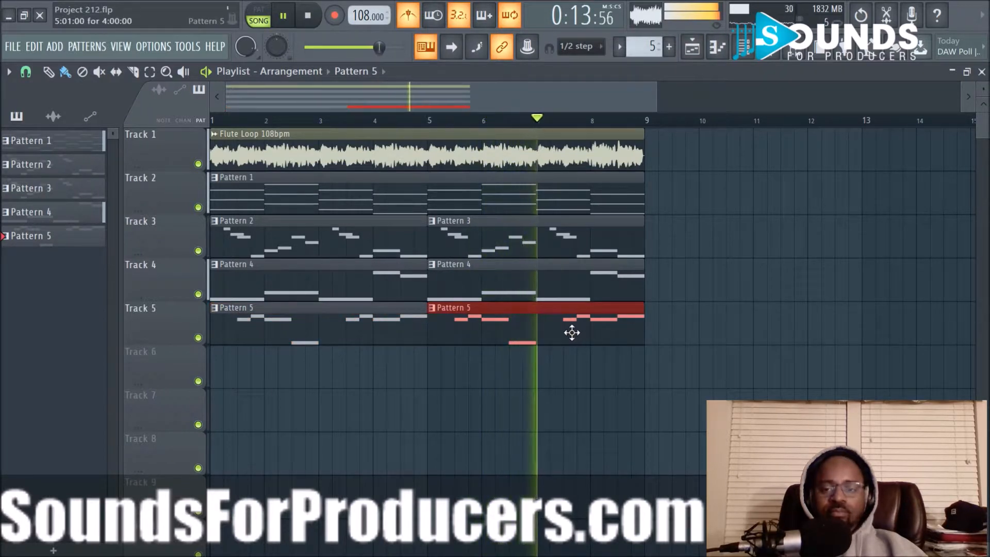
{"action": "left_click", "coordinate": [745, 49]}
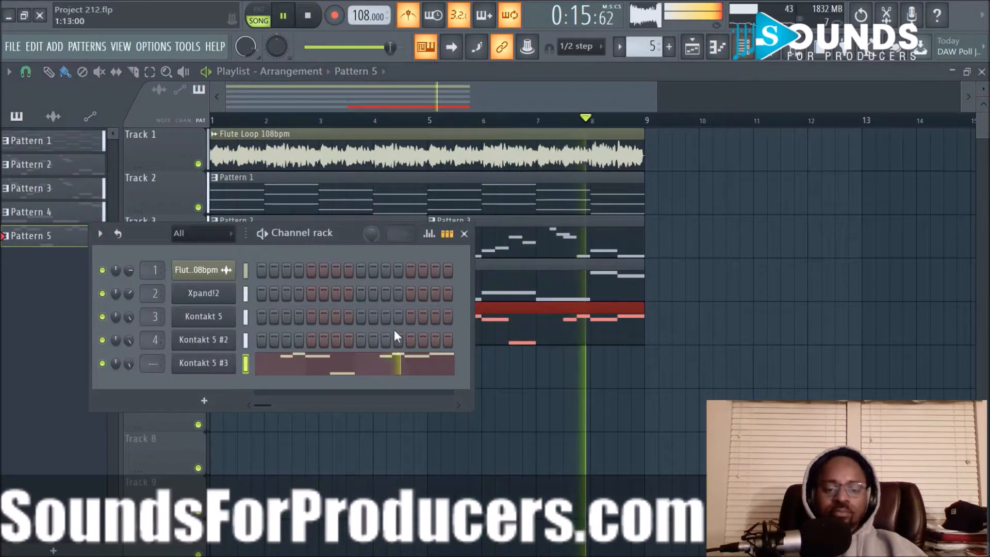
Set the reverb macro of the EXHALE patch in Kontakt 5 #3 to about 66% while the song plays
{"action": "left_click", "coordinate": [375, 373]}
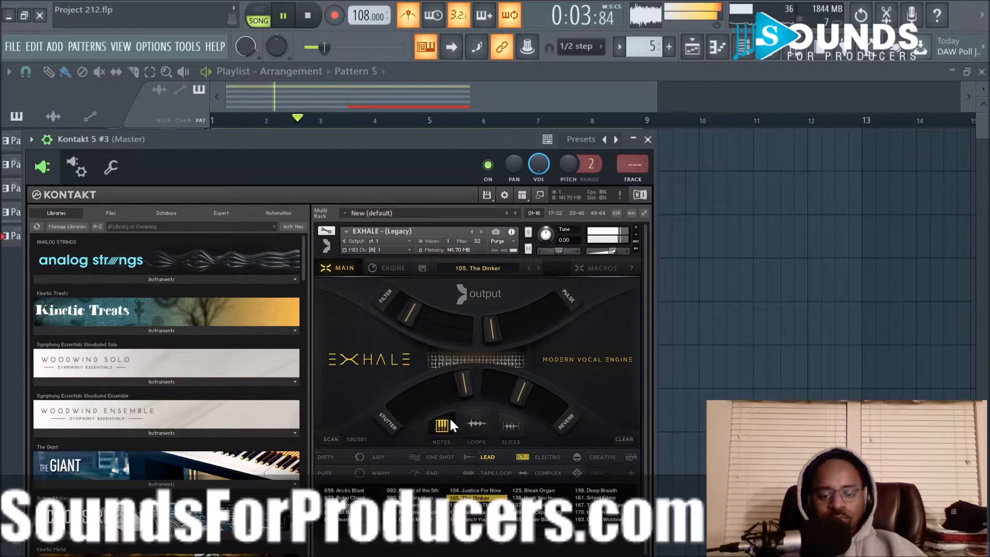
{"action": "left_click", "coordinate": [514, 387]}
{"action": "left_click_drag", "start_coordinate": [493, 376], "coordinate": [488, 376]}
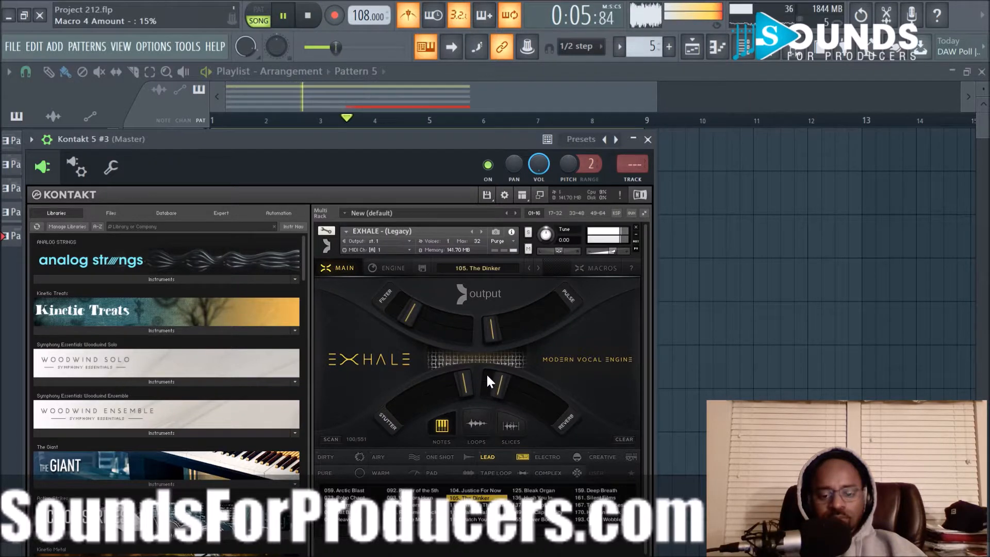
{"action": "left_click_drag", "start_coordinate": [538, 390], "coordinate": [552, 403]}
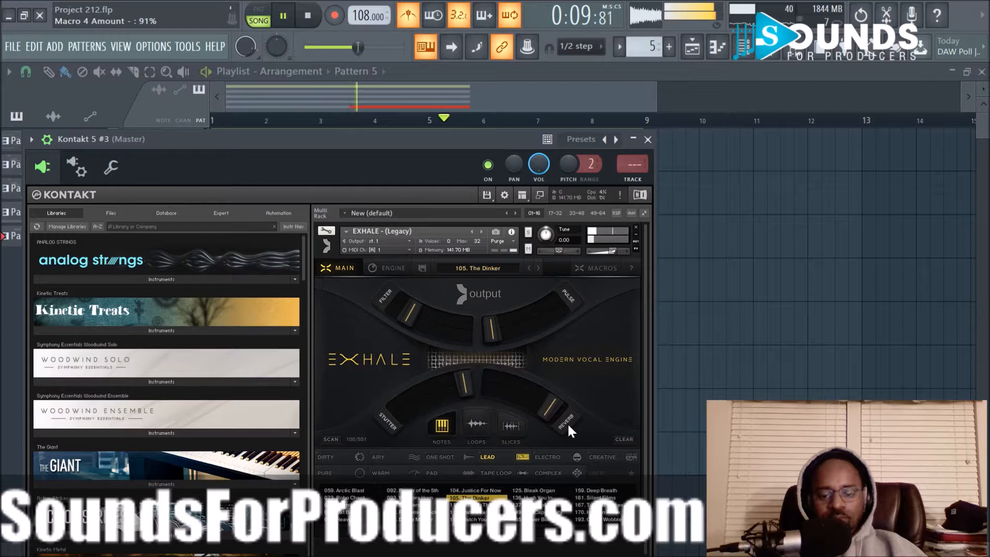
{"action": "scroll", "coordinate": [537, 166], "scroll_direction": "down", "scroll_amount": 5}
{"action": "left_click_drag", "start_coordinate": [550, 397], "coordinate": [513, 376]}
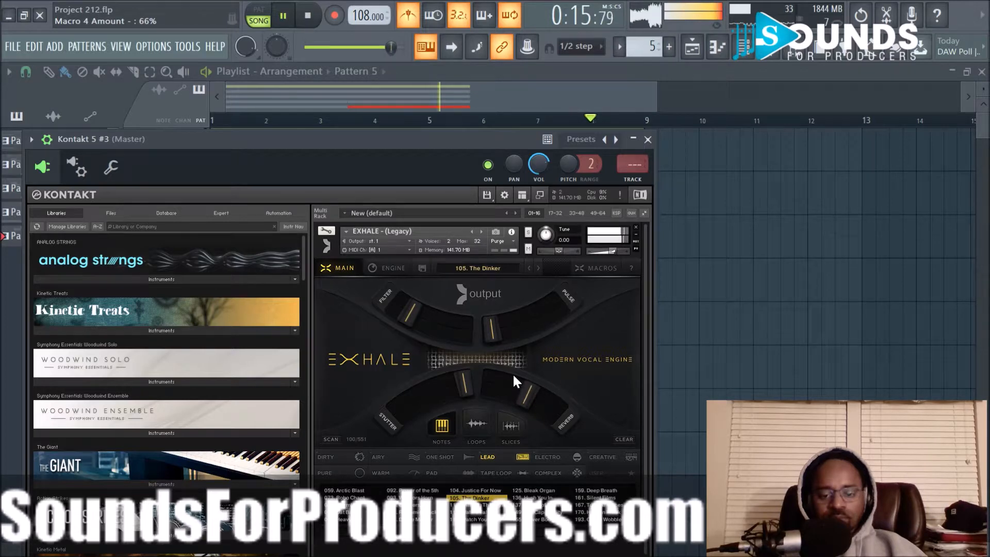
{"action": "left_click", "coordinate": [648, 140]}
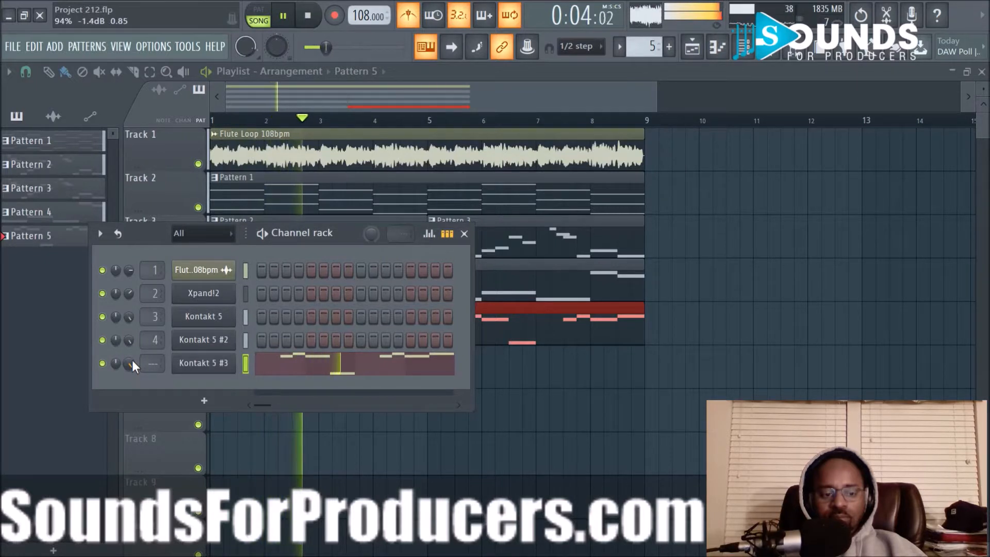
Route the Kontakt 5 #3 channel to mixer track 5 at 81% channel volume, and rename that mixer track Lead
{"action": "left_click_drag", "start_coordinate": [152, 364], "coordinate": [152, 355]}
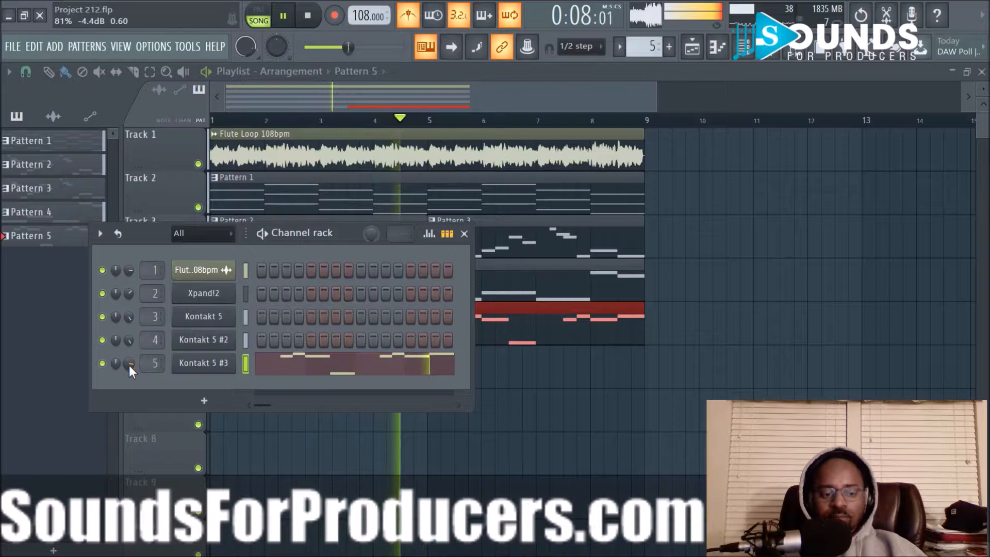
{"action": "left_click", "coordinate": [769, 47]}
{"action": "right_click", "coordinate": [225, 206]}
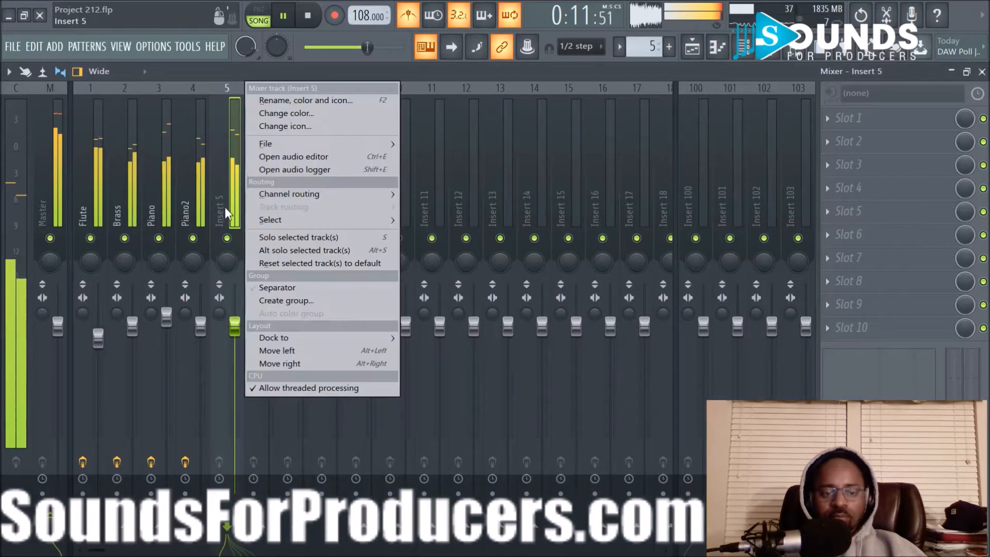
{"action": "left_click", "coordinate": [289, 99]}
{"action": "type", "text": "L"}
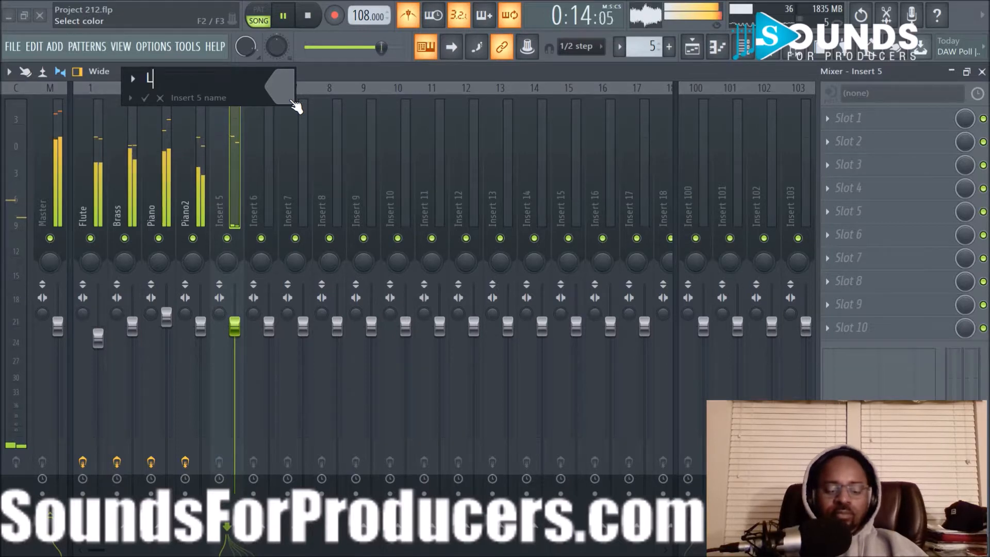
{"action": "type", "text": "ead"}
{"action": "key", "text": "Return"}
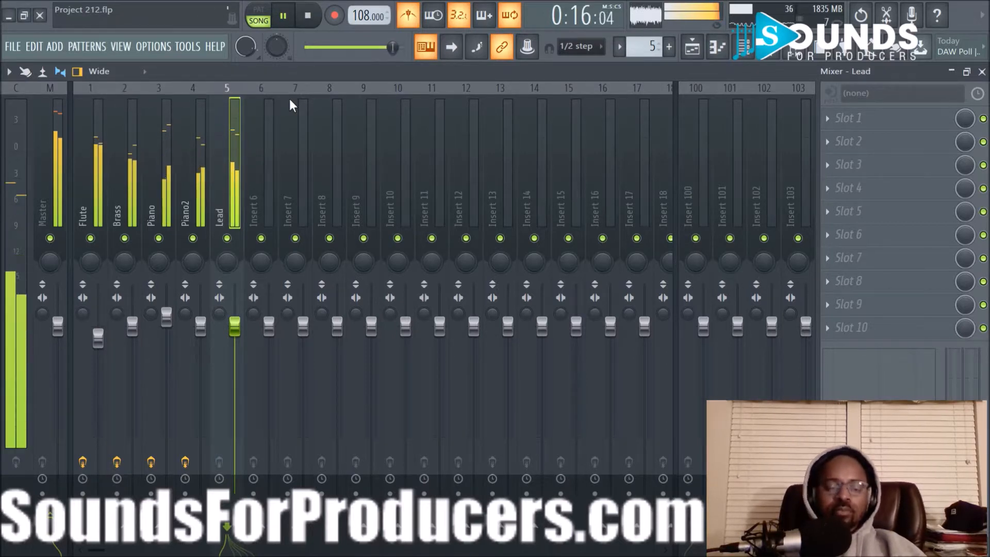
Add Fruity parametric EQ 2 to the Lead track and cut its lows below about 200 Hz with a steep band 1 at -18 dB
{"action": "left_click", "coordinate": [828, 123]}
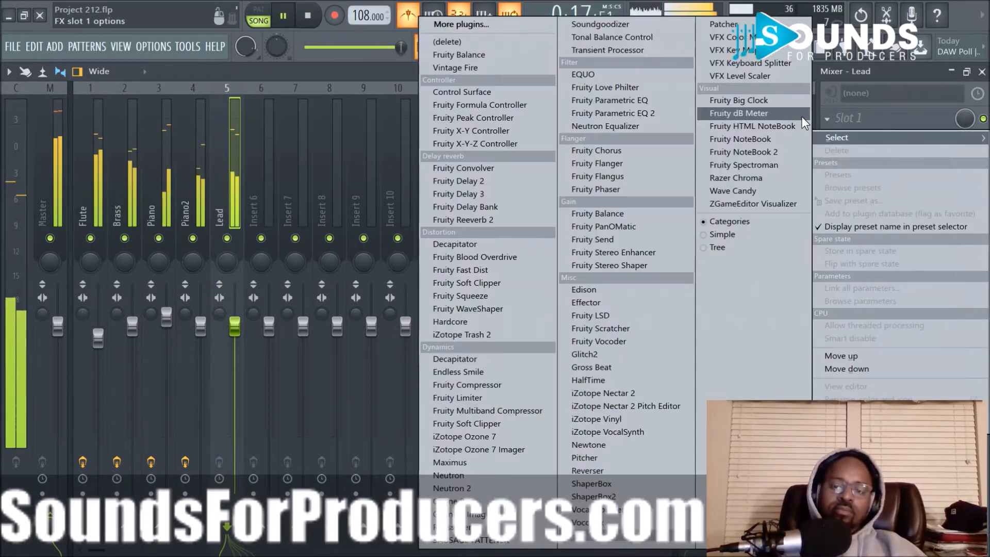
{"action": "left_click", "coordinate": [690, 118]}
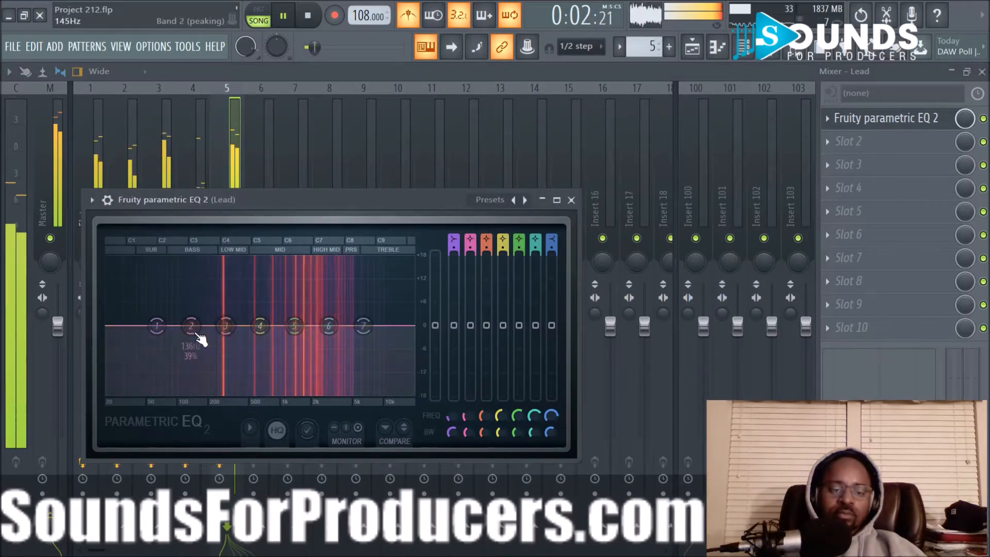
{"action": "left_click_drag", "start_coordinate": [157, 325], "coordinate": [221, 391]}
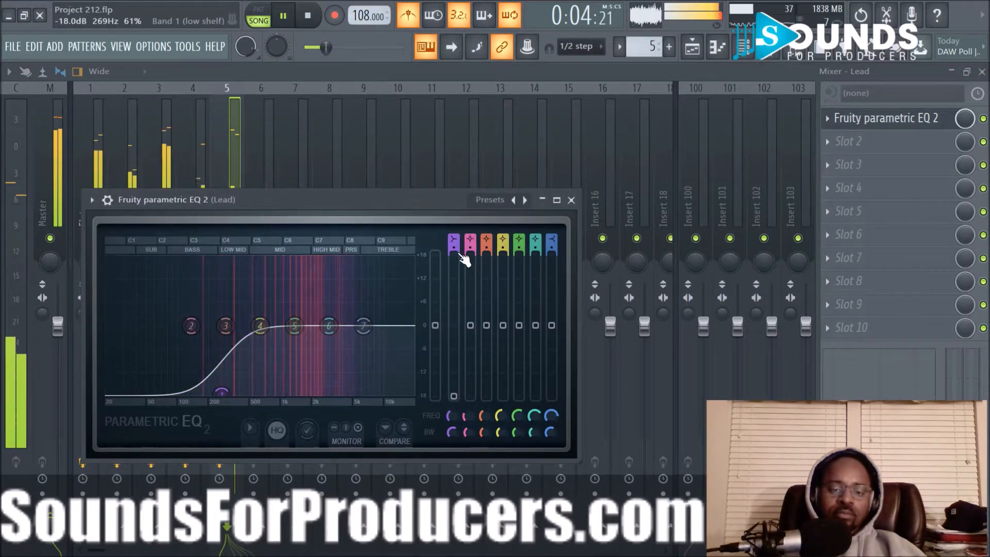
{"action": "left_click_drag", "start_coordinate": [454, 248], "coordinate": [454, 230]}
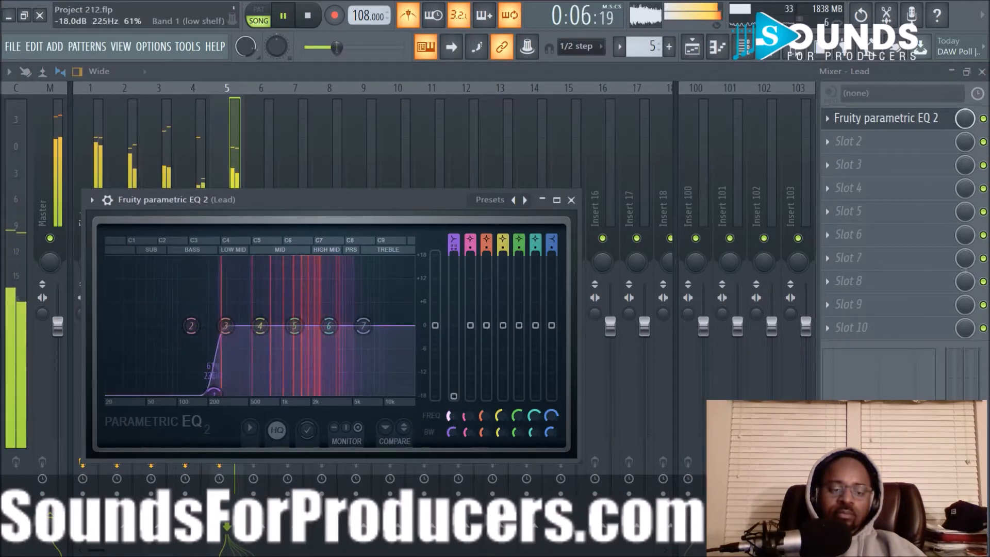
{"action": "left_click_drag", "start_coordinate": [450, 416], "coordinate": [450, 428]}
Cut the Lead track's highs with a steep band 7 high shelf at -18 dB, around 8884 Hz
{"action": "left_click_drag", "start_coordinate": [363, 325], "coordinate": [390, 359]}
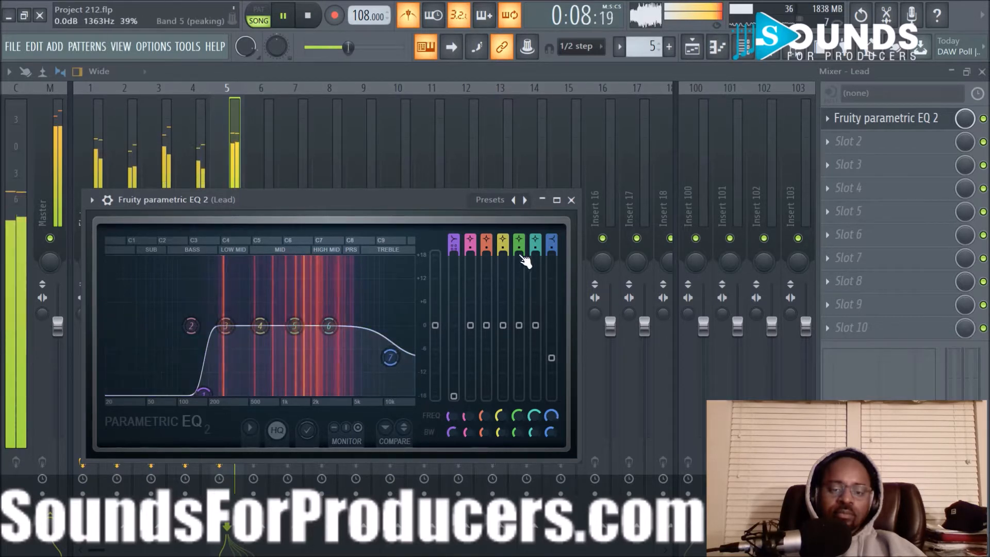
{"action": "left_click_drag", "start_coordinate": [551, 249], "coordinate": [551, 232]}
{"action": "left_click_drag", "start_coordinate": [551, 360], "coordinate": [553, 424]}
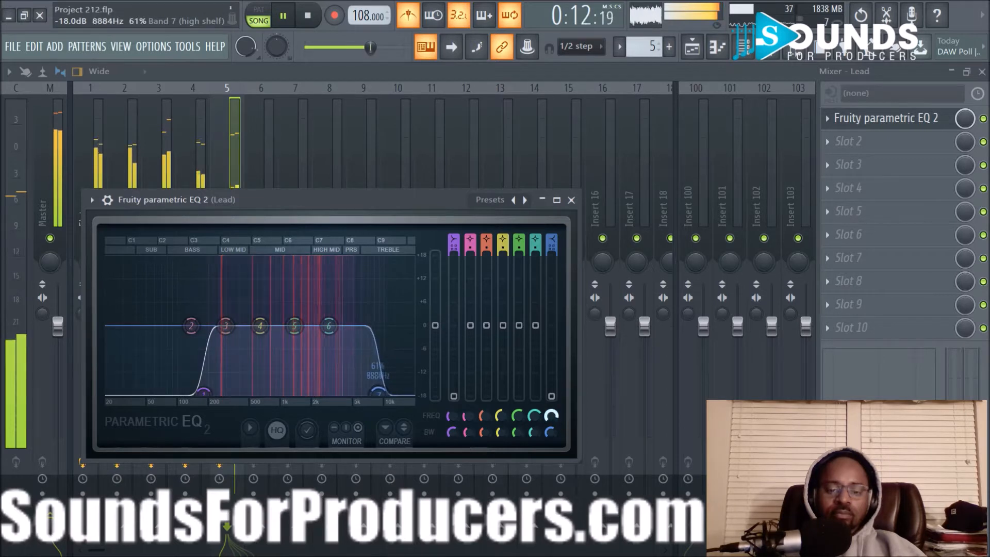
{"action": "left_click", "coordinate": [571, 200]}
Copy the Piano track's Fruity Reeverb 2 into slot 2 of the Lead track
{"action": "left_click", "coordinate": [196, 209]}
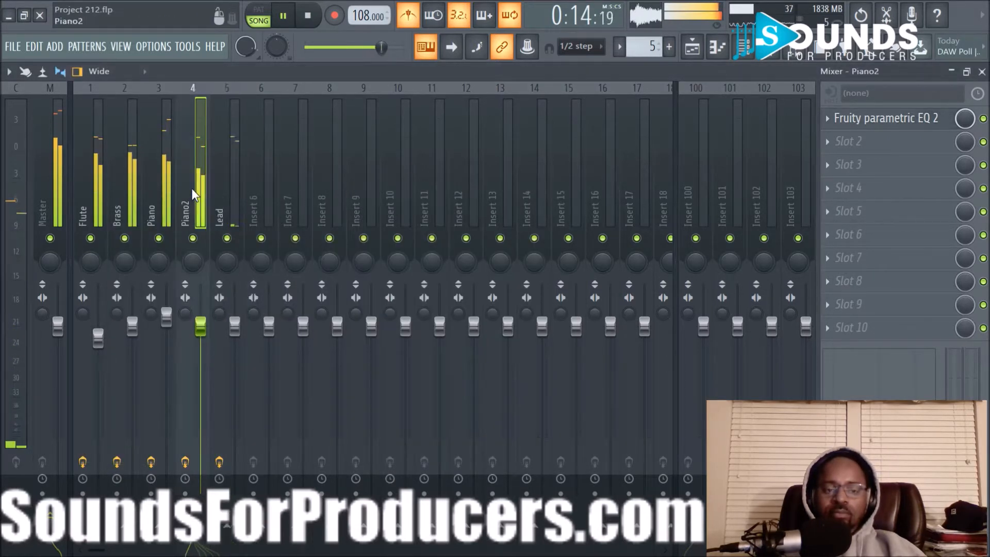
{"action": "left_click", "coordinate": [154, 184]}
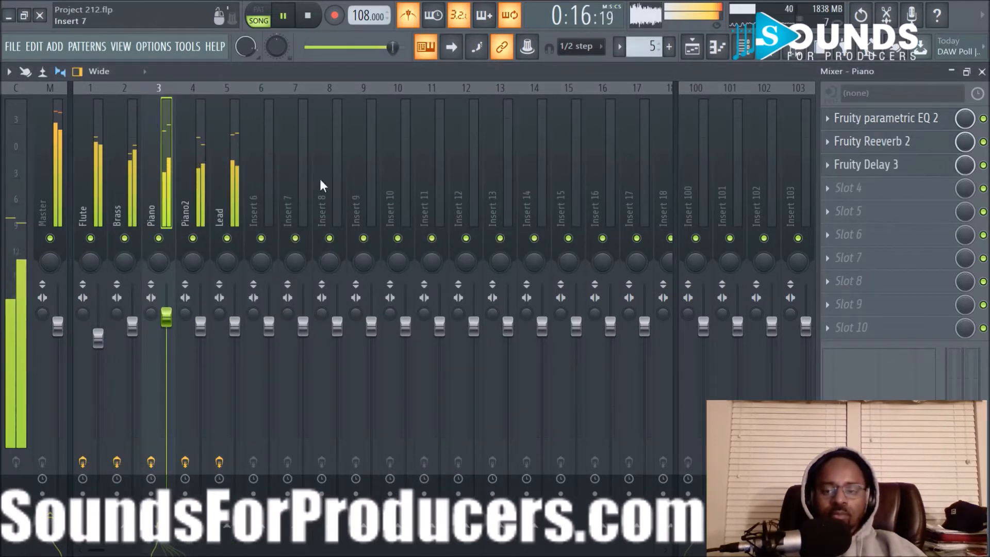
{"action": "left_click", "coordinate": [827, 143]}
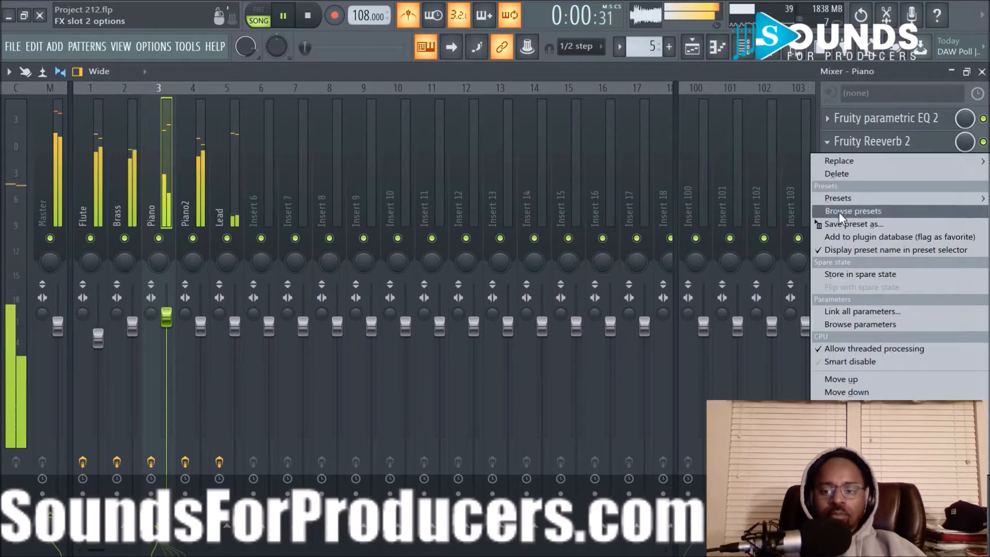
{"action": "left_click_drag", "start_coordinate": [840, 224], "coordinate": [225, 172]}
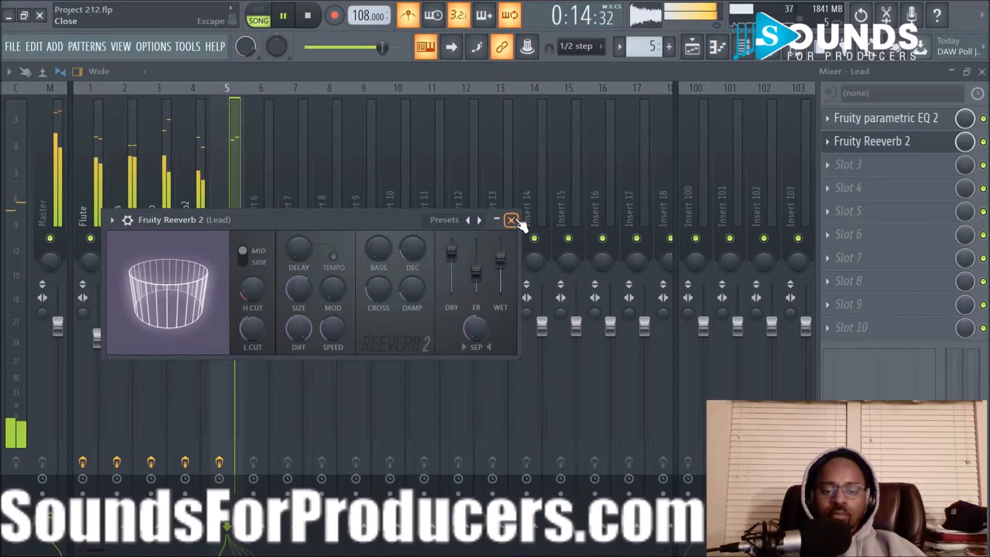
{"action": "left_click", "coordinate": [511, 220]}
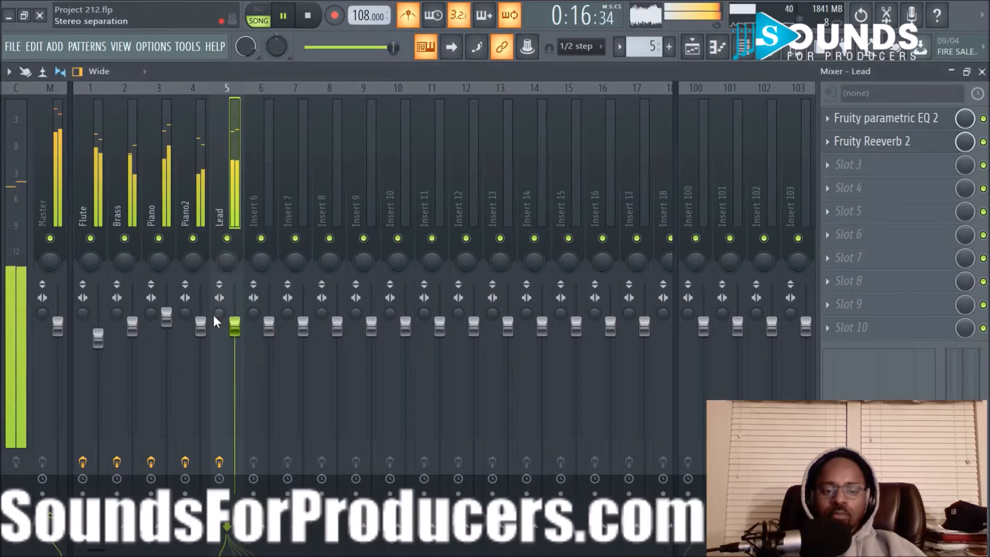
Pan the Lead track about 44% right and raise its volume slightly
{"action": "left_click_drag", "start_coordinate": [227, 262], "coordinate": [226, 255]}
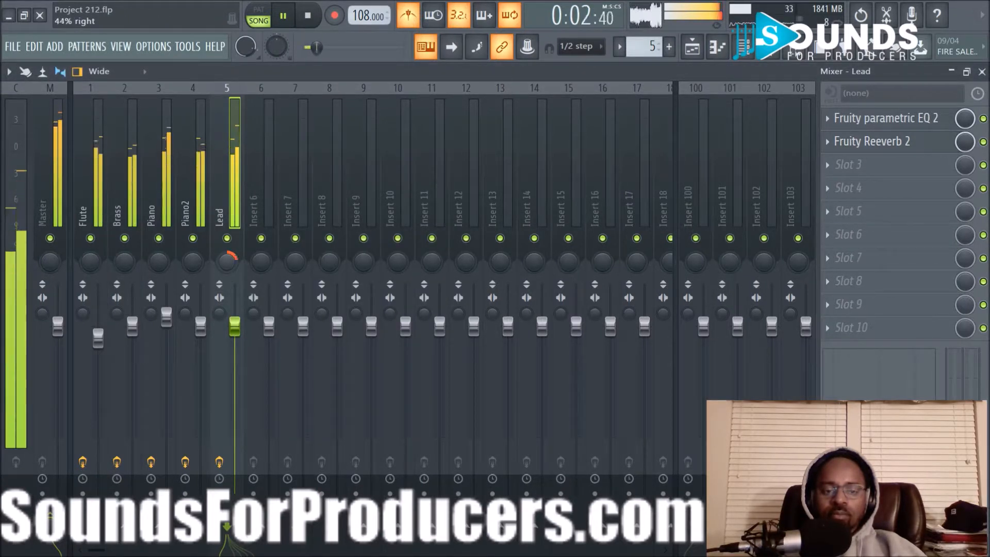
{"action": "left_click_drag", "start_coordinate": [237, 328], "coordinate": [238, 325]}
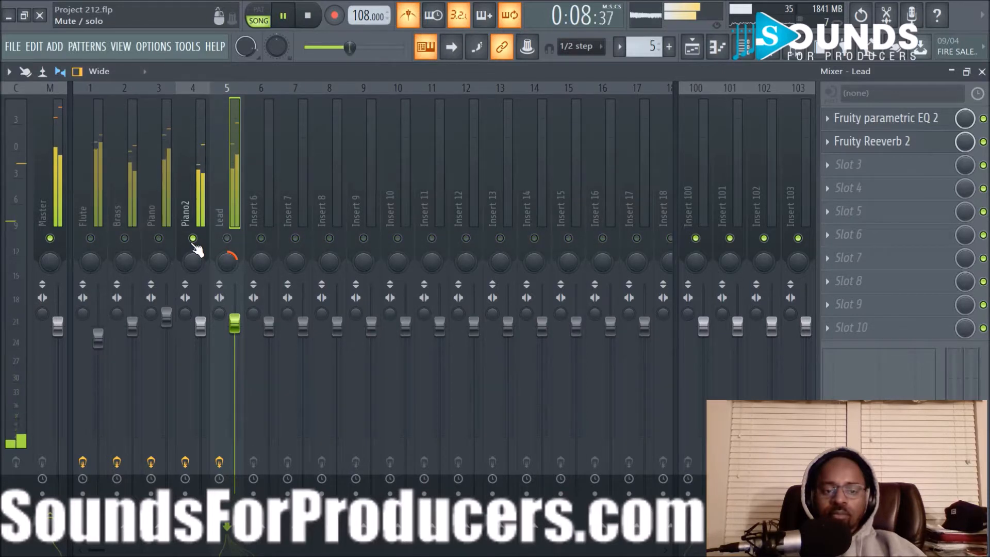
Solo Piano2 to check it, widen its stereo separation and lower its volume
{"action": "left_click_drag", "start_coordinate": [187, 314], "coordinate": [207, 333]}
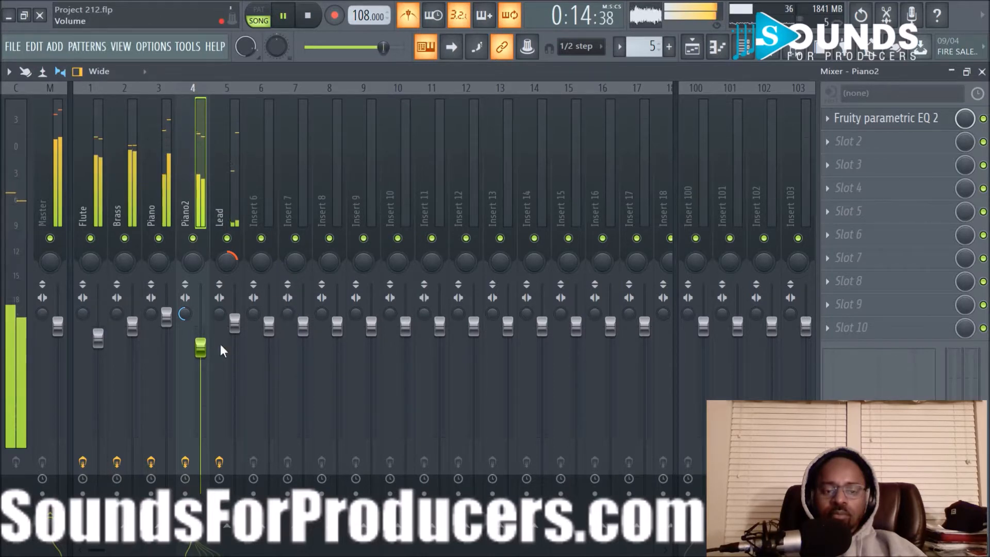
{"action": "left_click_drag", "start_coordinate": [202, 356], "coordinate": [201, 370]}
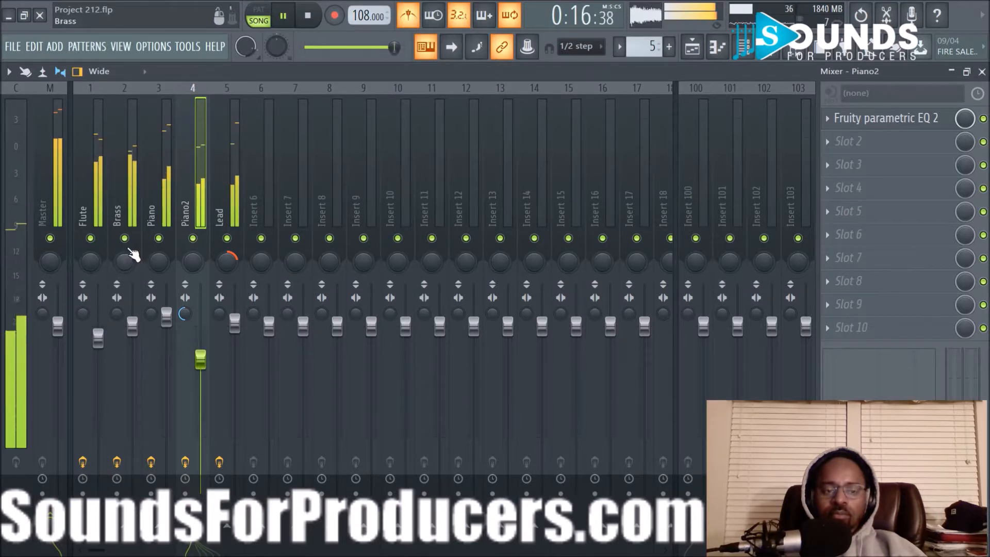
Pan the Brass track slightly left and set its volume to about 98%
{"action": "left_click_drag", "start_coordinate": [124, 261], "coordinate": [124, 268]}
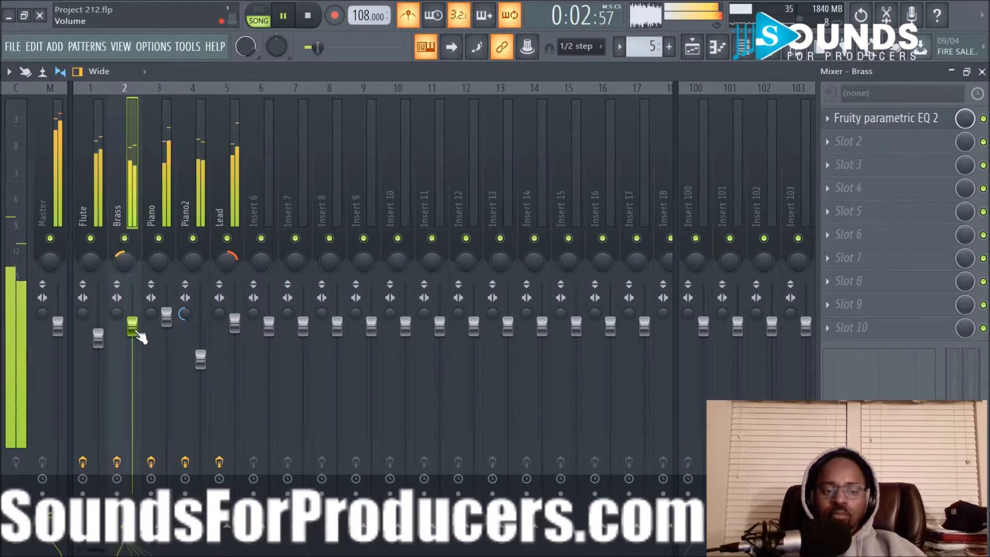
{"action": "left_click_drag", "start_coordinate": [138, 330], "coordinate": [138, 332]}
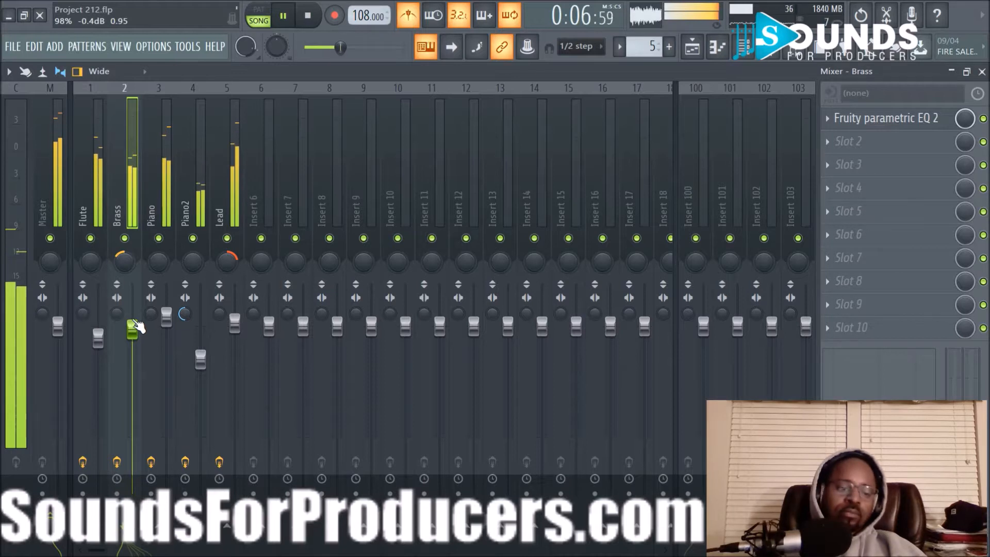
{"action": "scroll", "coordinate": [119, 261], "scroll_direction": "up", "scroll_amount": 5}
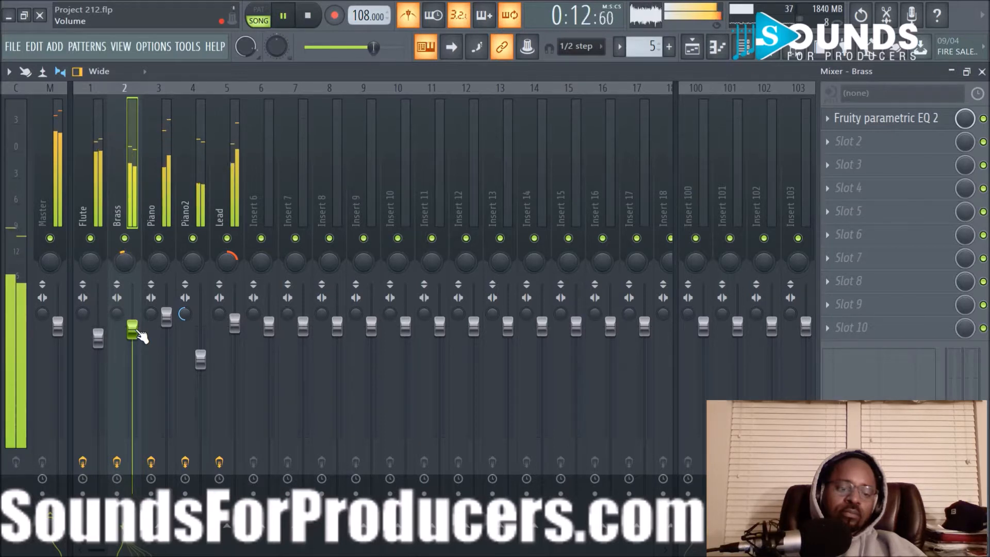
Lower the Flute track's volume to about 89% and raise the Piano track's volume slightly
{"action": "scroll", "coordinate": [98, 337], "scroll_direction": "down", "scroll_amount": 3}
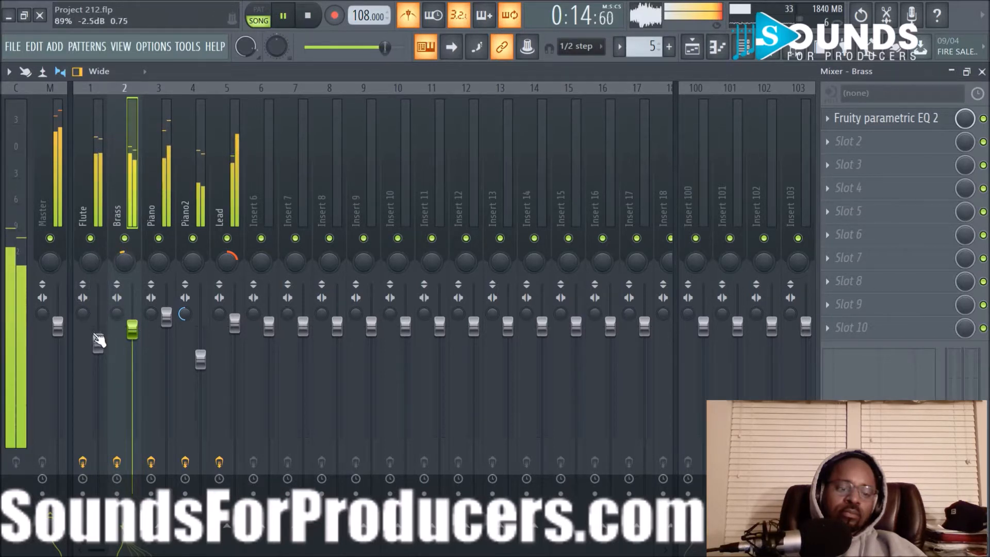
{"action": "scroll", "coordinate": [171, 316], "scroll_direction": "up", "scroll_amount": 3}
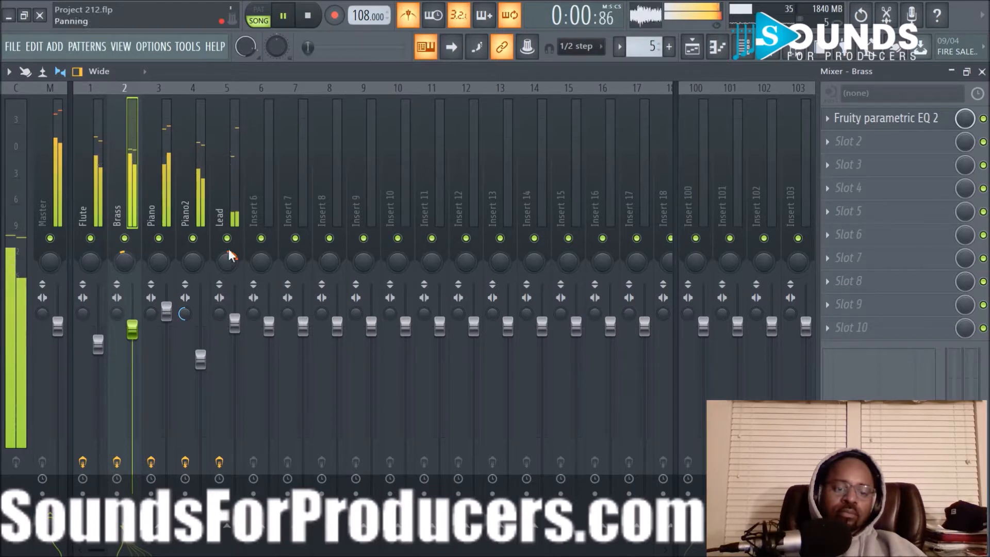
Reset the Piano2 track's stereo separation and raise its volume to about 98%
{"action": "right_click", "coordinate": [185, 316]}
{"action": "left_click", "coordinate": [190, 325]}
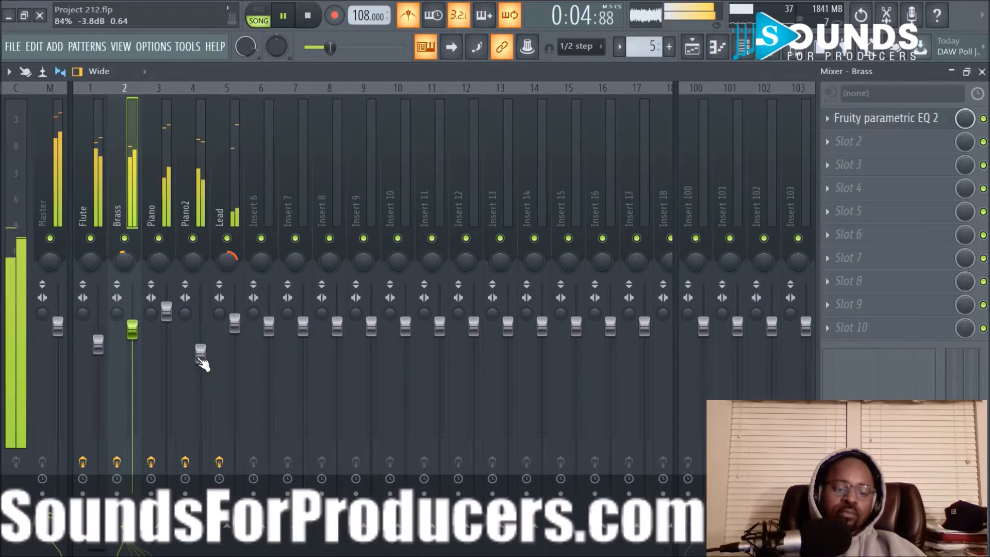
{"action": "scroll", "coordinate": [200, 354], "scroll_direction": "up", "scroll_amount": 5}
{"action": "scroll", "coordinate": [203, 360], "scroll_direction": "up", "scroll_amount": 2}
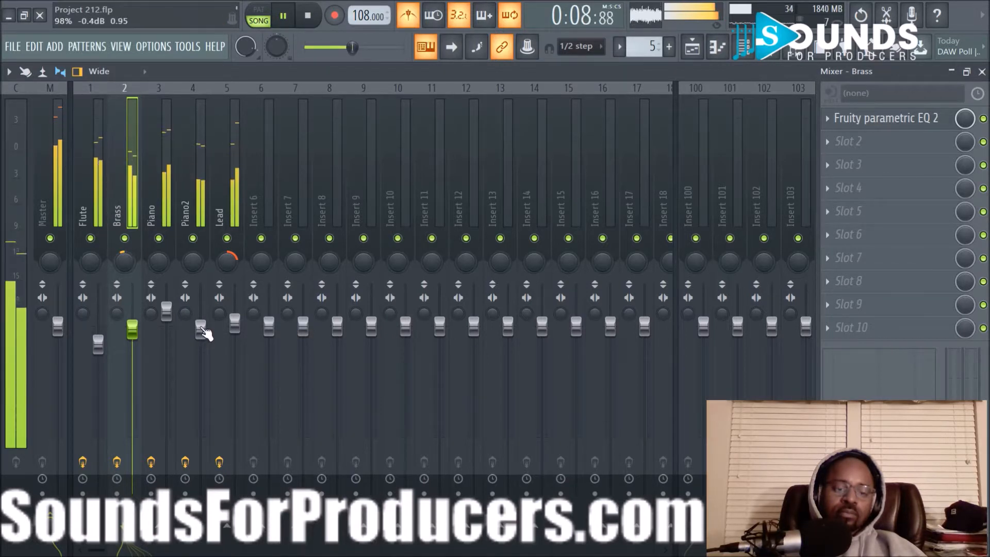
Solo the Lead track to hear it alone, restore the full mix, and stop playback with Lead selected
{"action": "right_click", "coordinate": [227, 238]}
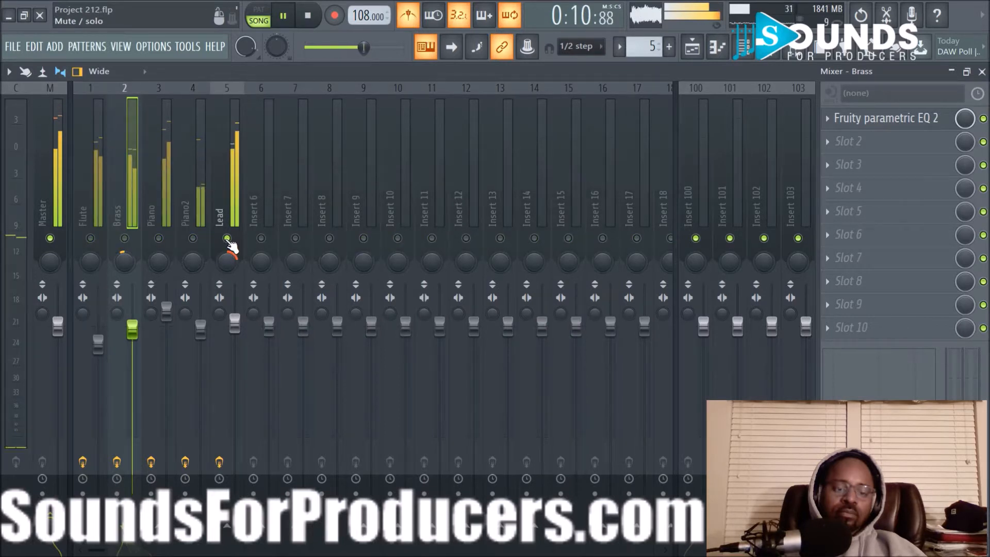
{"action": "right_click", "coordinate": [227, 238]}
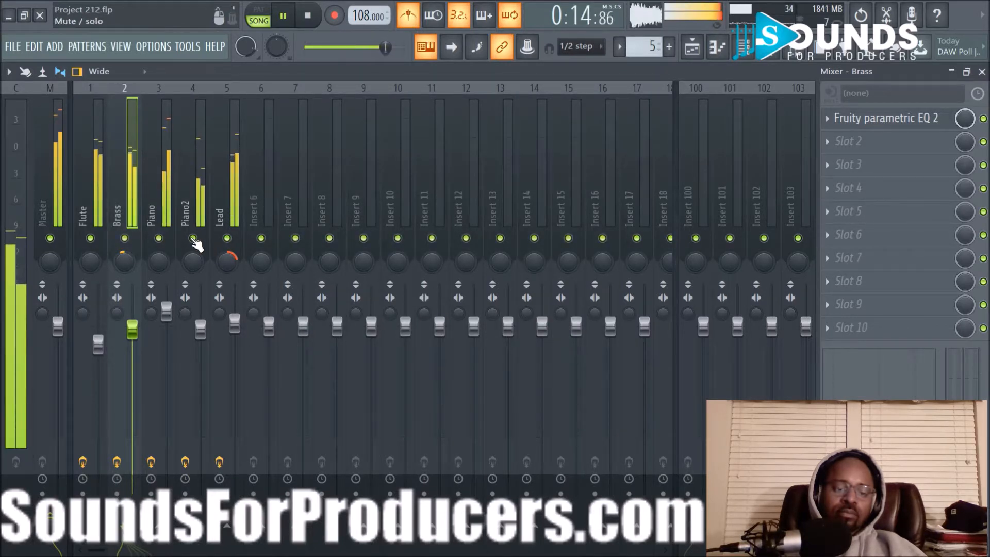
{"action": "left_click", "coordinate": [216, 189]}
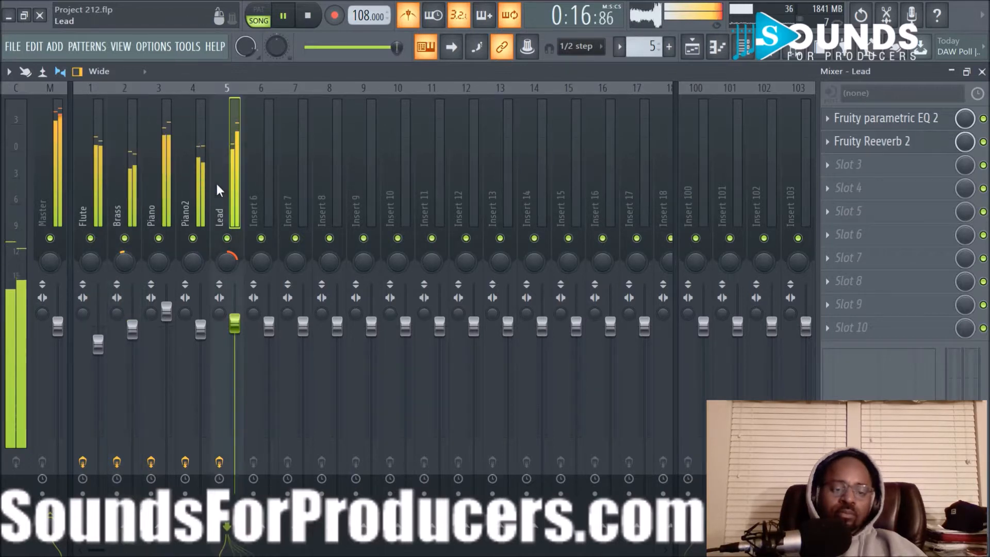
{"action": "key", "text": "space"}
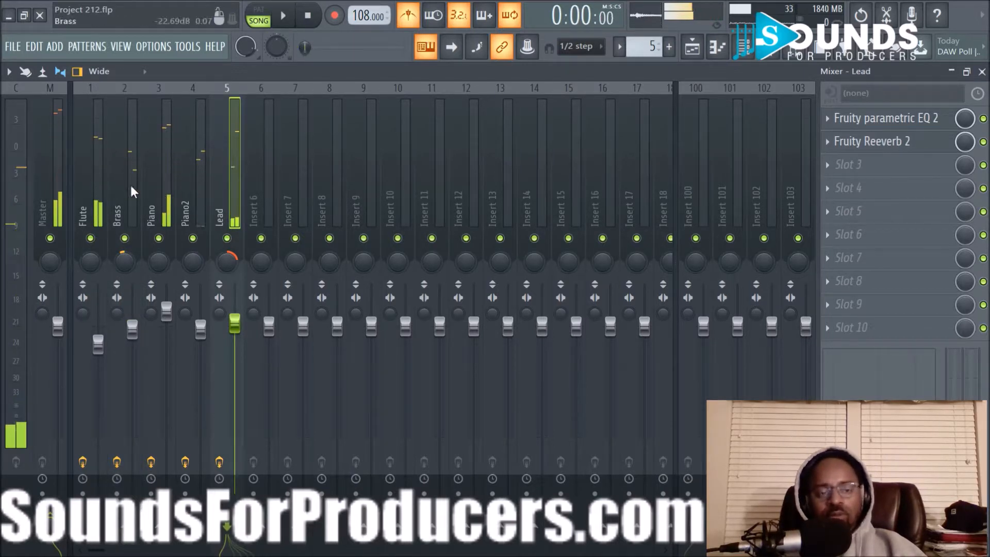
Lower the volumes of the Flute, Brass, Piano, Piano2 and Lead tracks together slightly, and play the arrangement in the playlist
{"action": "left_click_drag", "start_coordinate": [88, 181], "coordinate": [188, 197]}
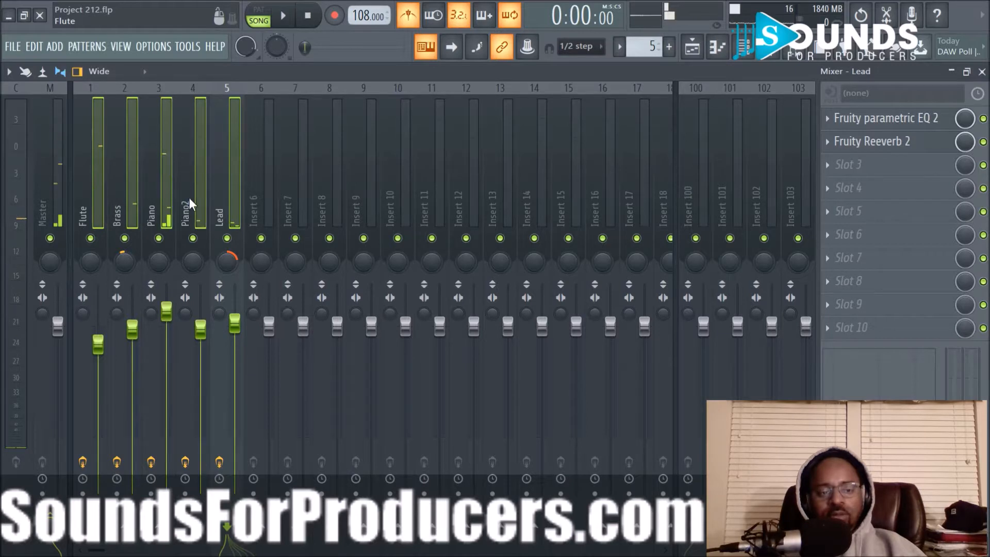
{"action": "left_click_drag", "start_coordinate": [172, 288], "coordinate": [171, 298]}
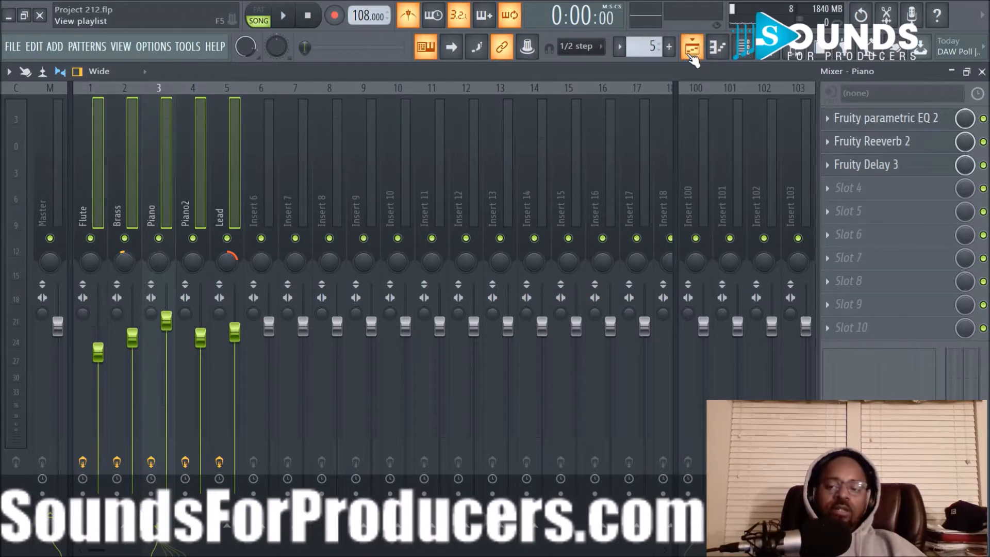
{"action": "left_click", "coordinate": [692, 49]}
{"action": "scroll", "coordinate": [593, 127], "scroll_direction": "down", "scroll_amount": 2}
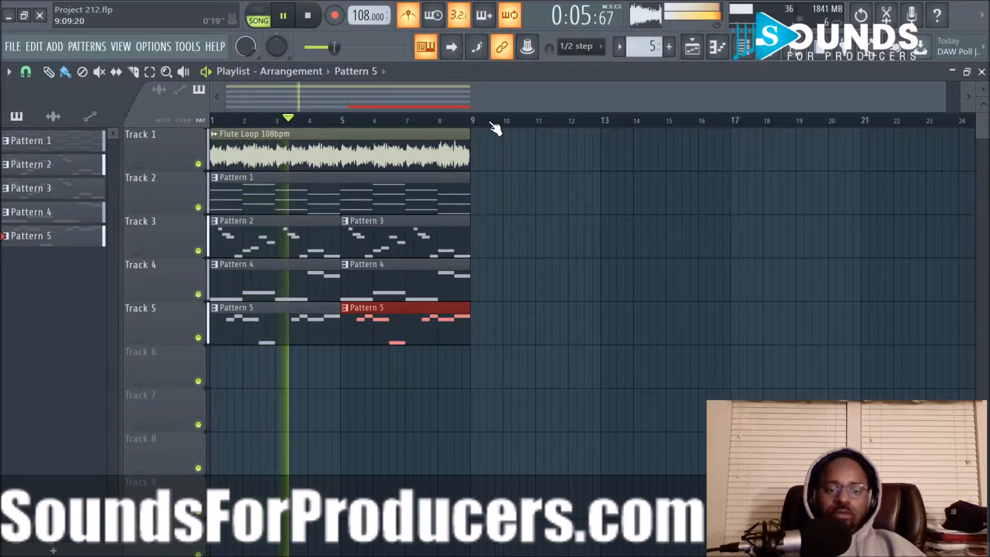
{"action": "left_click", "coordinate": [530, 158], "text": "ctrl"}
{"action": "key", "text": "space"}
Show the file browser and open the Kicks folder in the Bonus One Shots of Scorpion's Sting Vol. 3
{"action": "left_click", "coordinate": [776, 56]}
{"action": "left_click", "coordinate": [777, 57]}
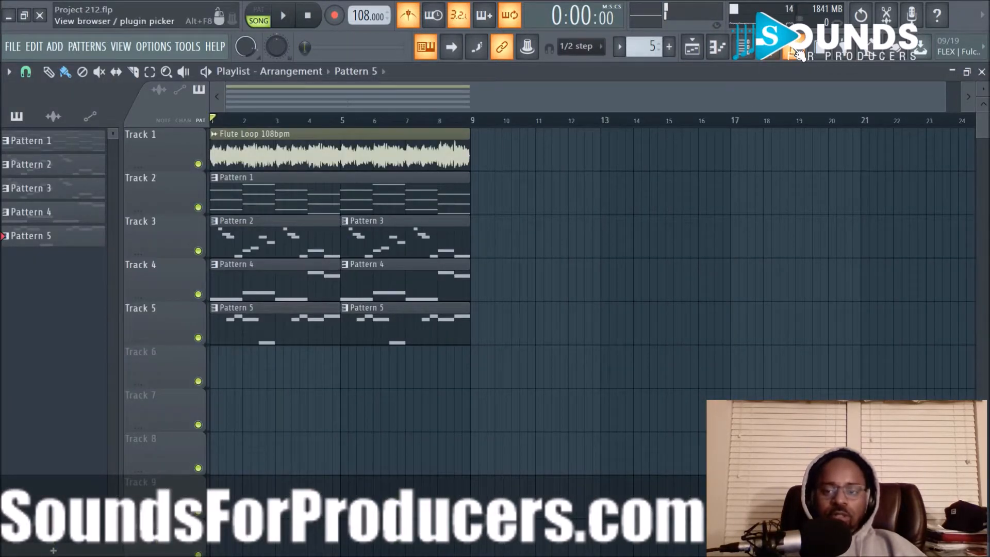
{"action": "left_click", "coordinate": [798, 53]}
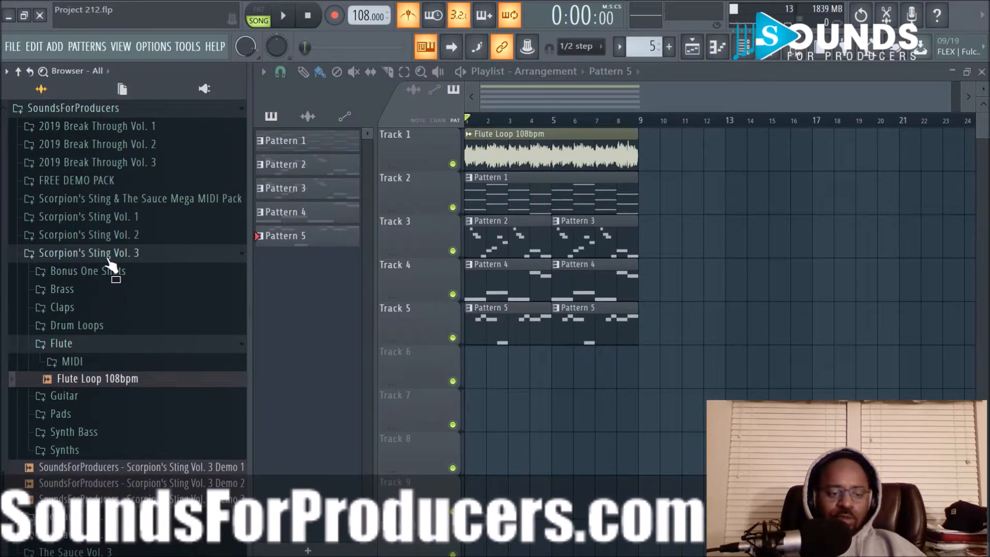
{"action": "left_click", "coordinate": [101, 348]}
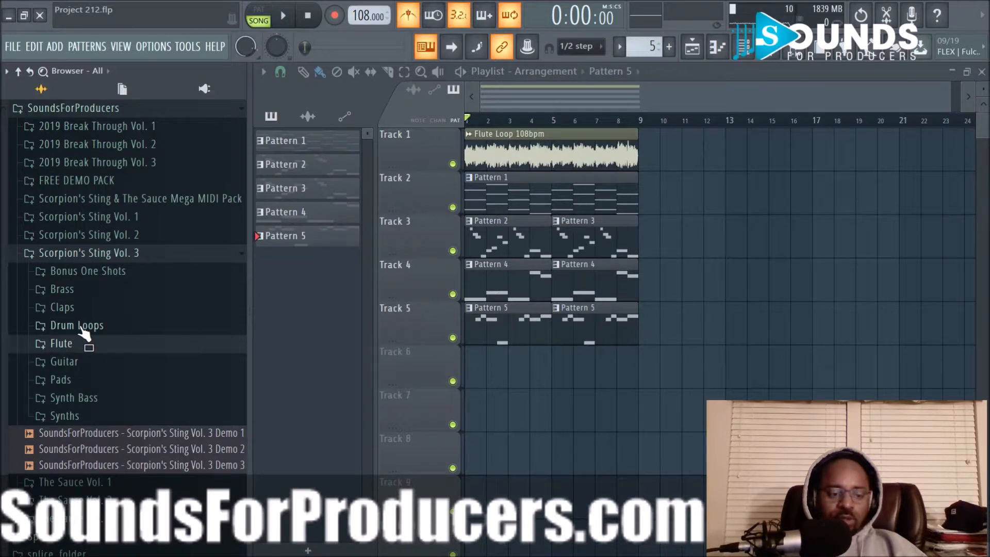
{"action": "left_click", "coordinate": [85, 273]}
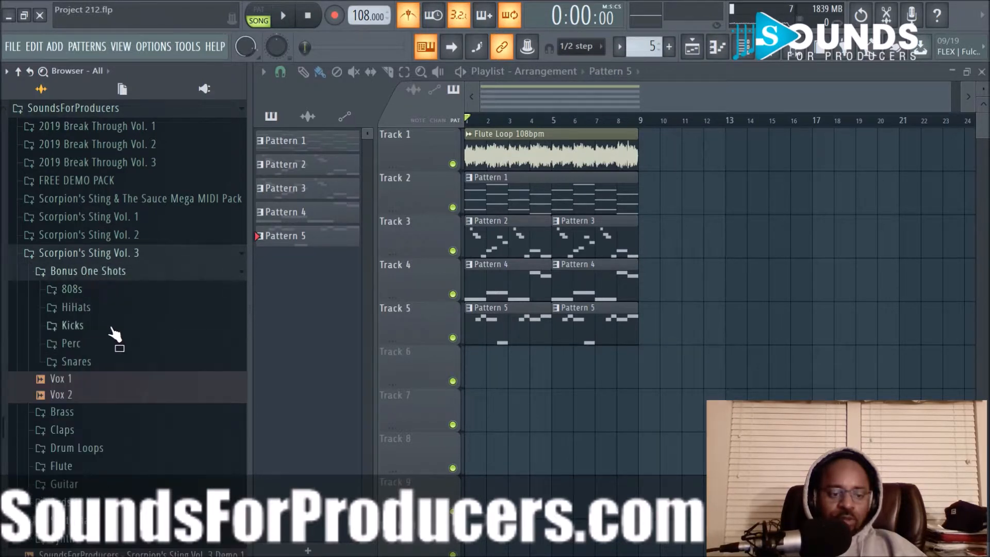
{"action": "left_click", "coordinate": [74, 325]}
Audition the Euro Step, RIP and Sweat kick samples, and play the arrangement with the RIP Kick sample chosen
{"action": "left_click", "coordinate": [106, 343]}
{"action": "left_click", "coordinate": [103, 359]}
{"action": "left_click", "coordinate": [103, 375]}
{"action": "left_click", "coordinate": [103, 388]}
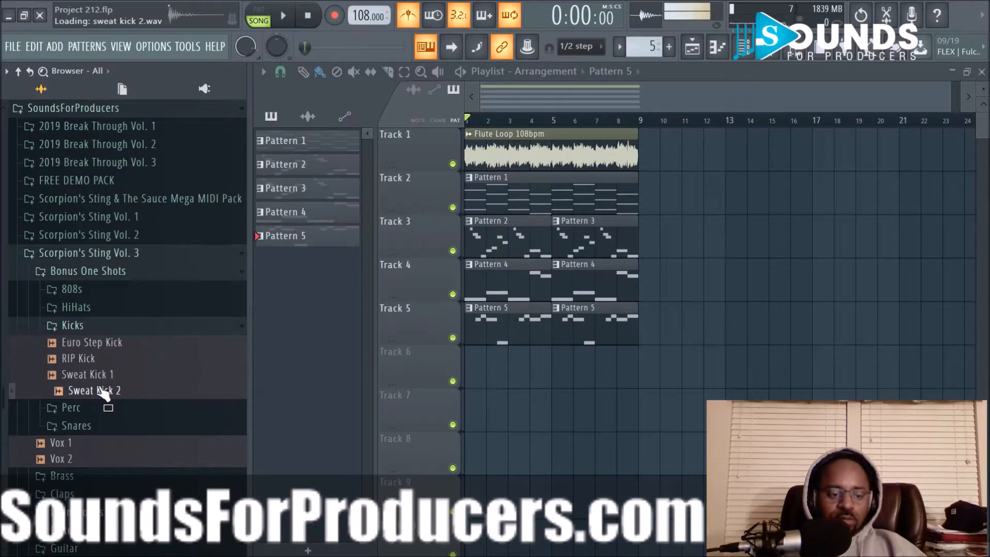
{"action": "left_click", "coordinate": [100, 363]}
{"action": "key", "text": "space"}
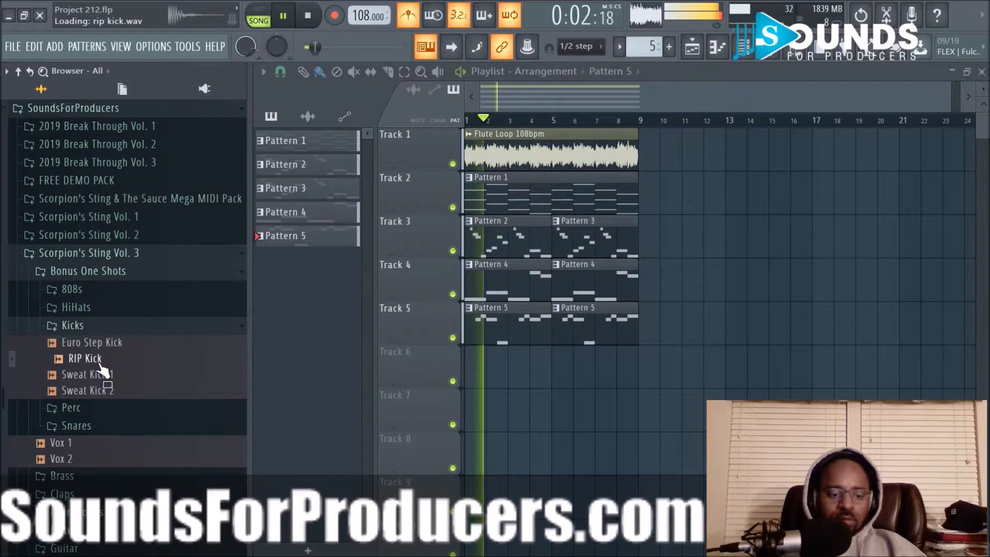
Load the RIP Kick sample into a new channel and stop playback
{"action": "right_click", "coordinate": [100, 364]}
{"action": "left_click", "coordinate": [130, 372]}
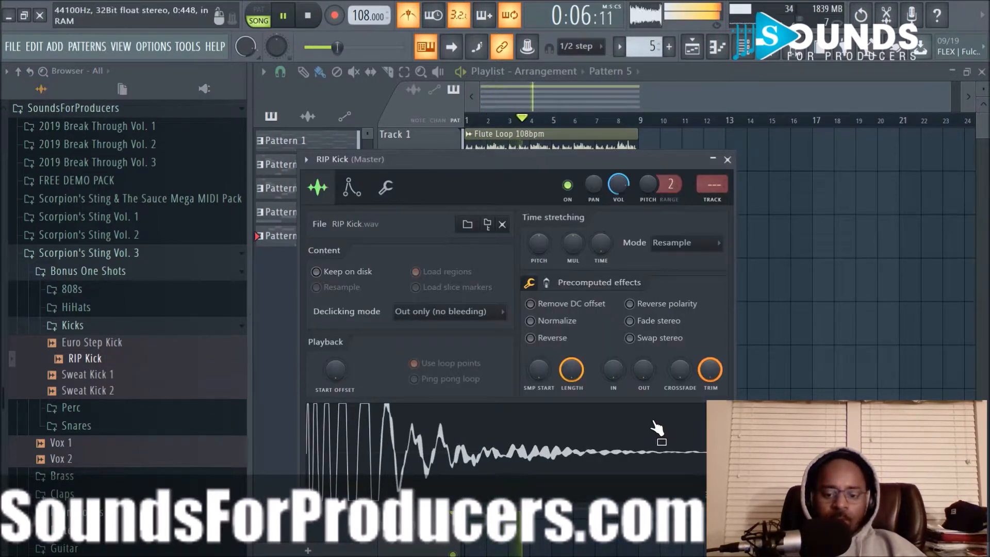
{"action": "left_click", "coordinate": [386, 187]}
{"action": "key", "text": "space"}
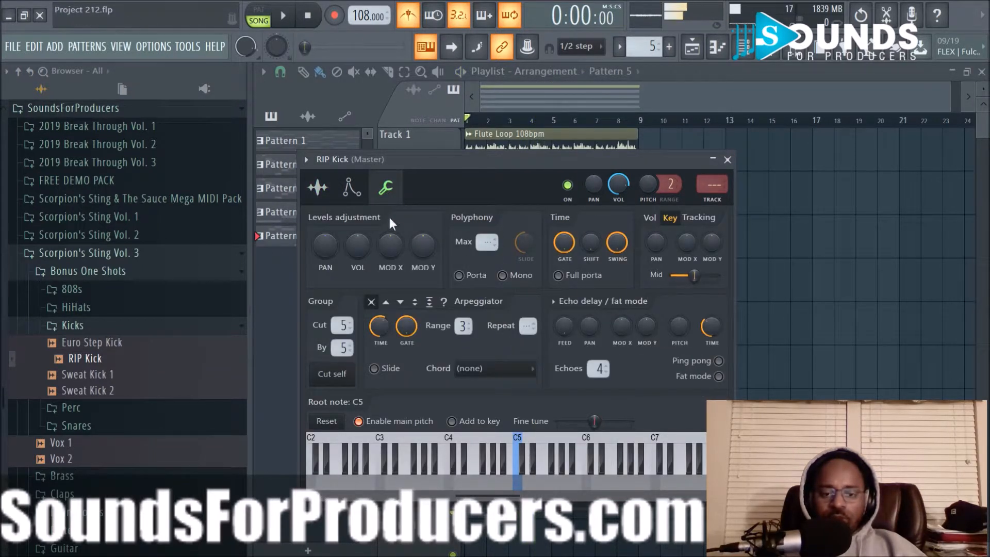
Enable RIP Kick's volume envelope with attack, decay, sustain and release at minimum, and lengthen its hold while auditioning the kick
{"action": "left_click", "coordinate": [352, 187]}
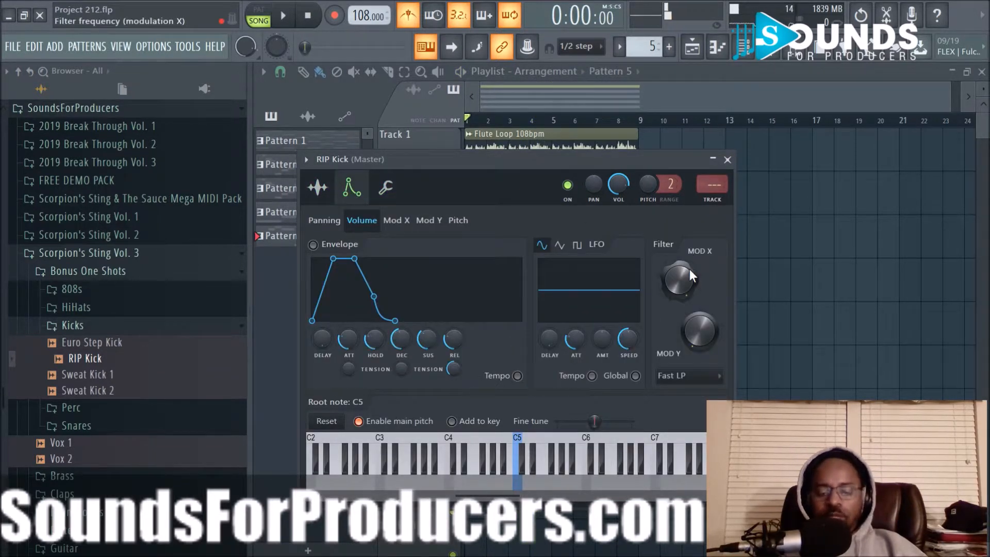
{"action": "key", "text": "z"}
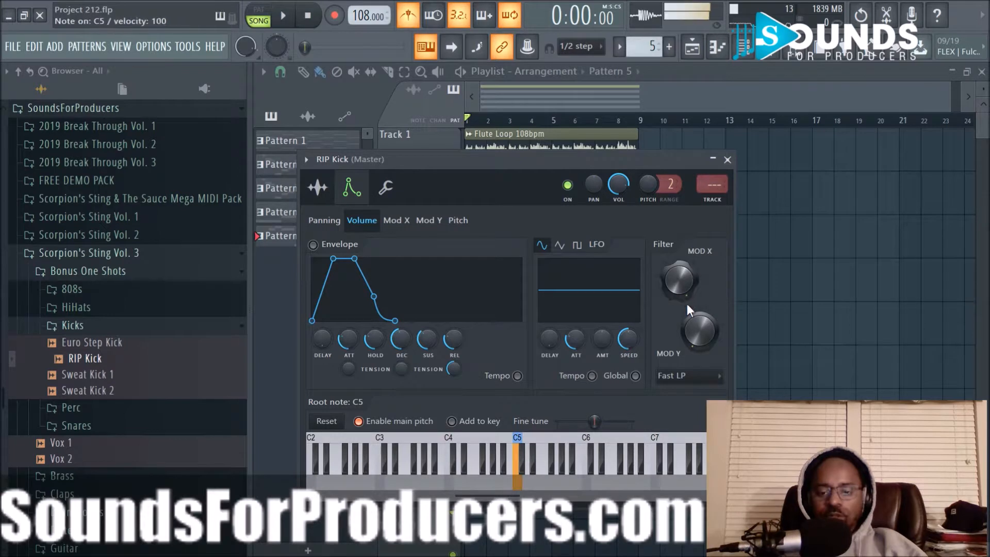
{"action": "left_click_drag", "start_coordinate": [679, 280], "coordinate": [680, 273]}
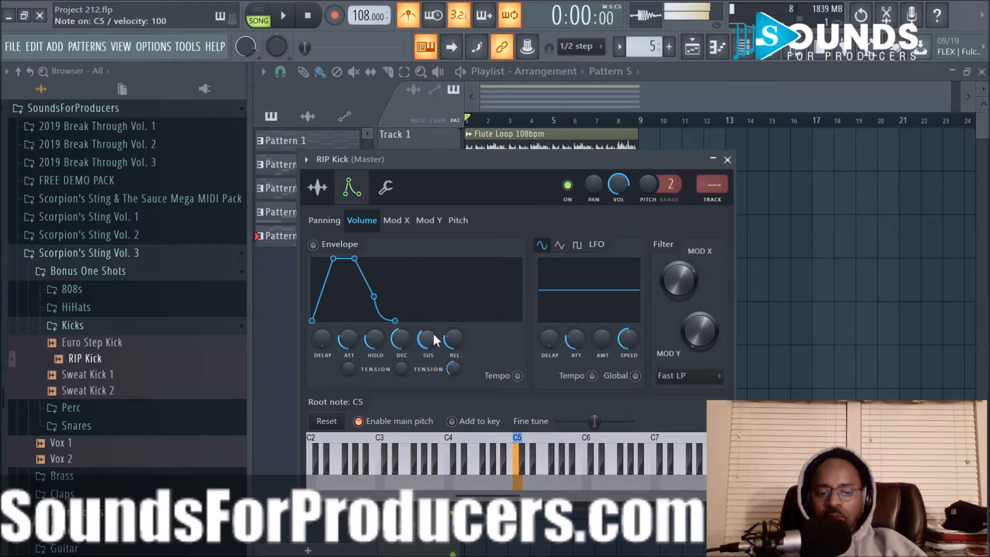
{"action": "left_click_drag", "start_coordinate": [348, 339], "coordinate": [348, 361]}
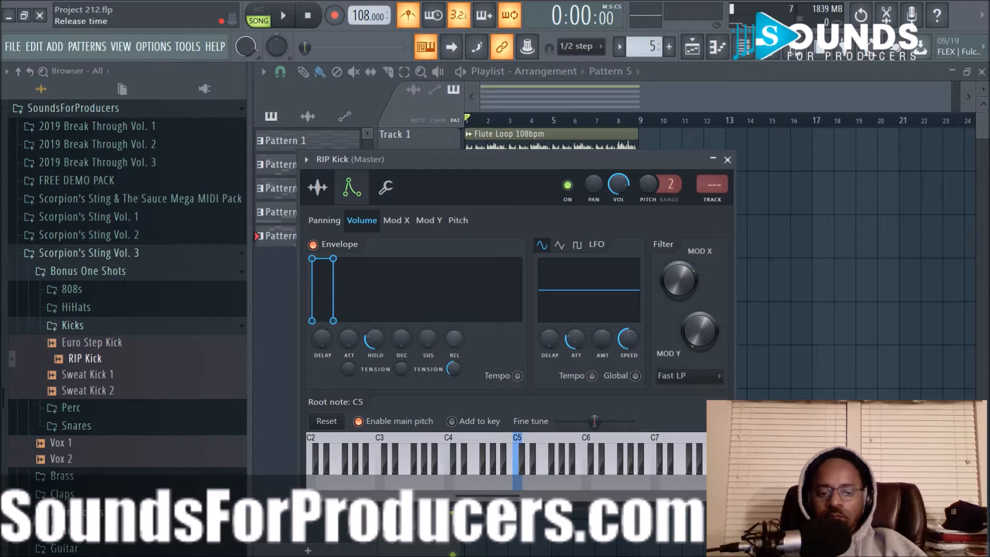
{"action": "mouse_move", "coordinate": [378, 342]}
{"action": "left_mouse_down"}
{"action": "mouse_move", "coordinate": [379, 302]}
{"action": "mouse_move", "coordinate": [379, 347]}
{"action": "left_mouse_up"}
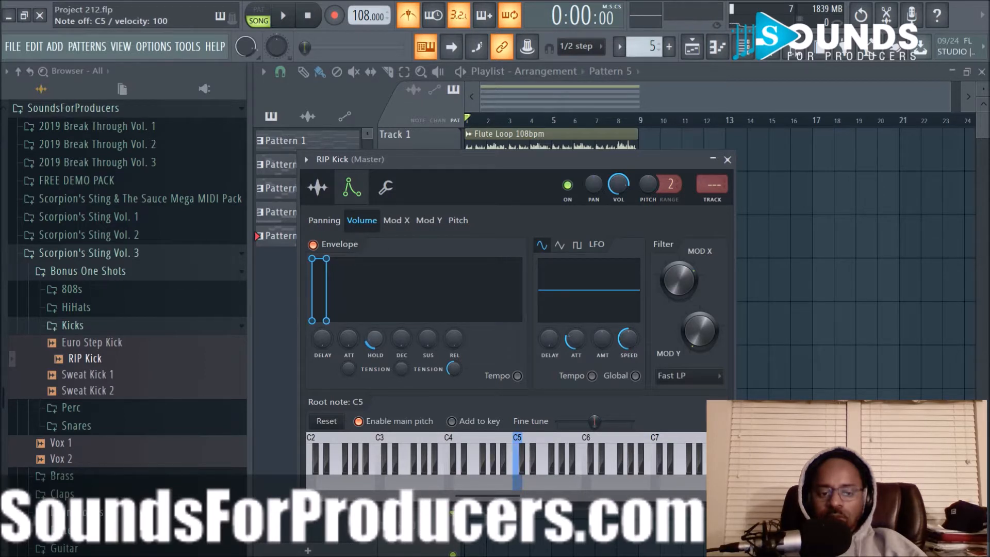
{"action": "left_click_drag", "start_coordinate": [379, 347], "coordinate": [379, 320]}
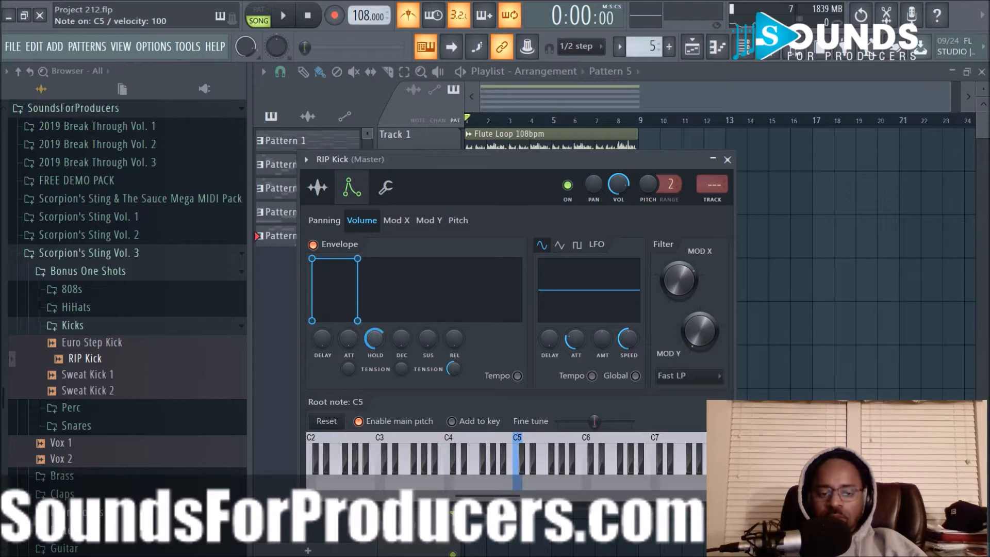
{"action": "key", "text": "z"}
{"action": "key", "text": "z"}
Add a short fade-out to the RIP Kick sample, audition it, and close the channel's settings
{"action": "left_click", "coordinate": [319, 189]}
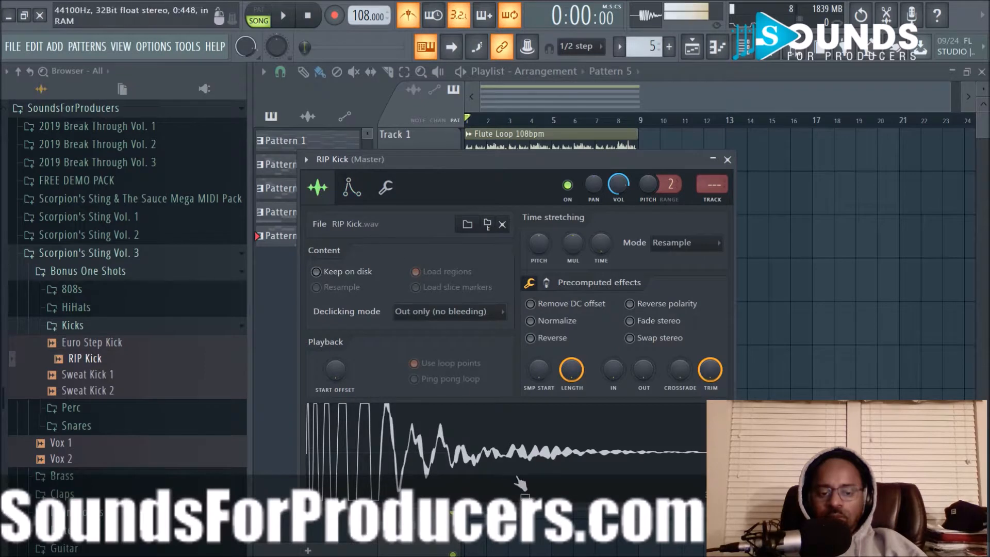
{"action": "left_click_drag", "start_coordinate": [640, 376], "coordinate": [644, 368]}
{"action": "key", "text": "z"}
{"action": "key", "text": "z"}
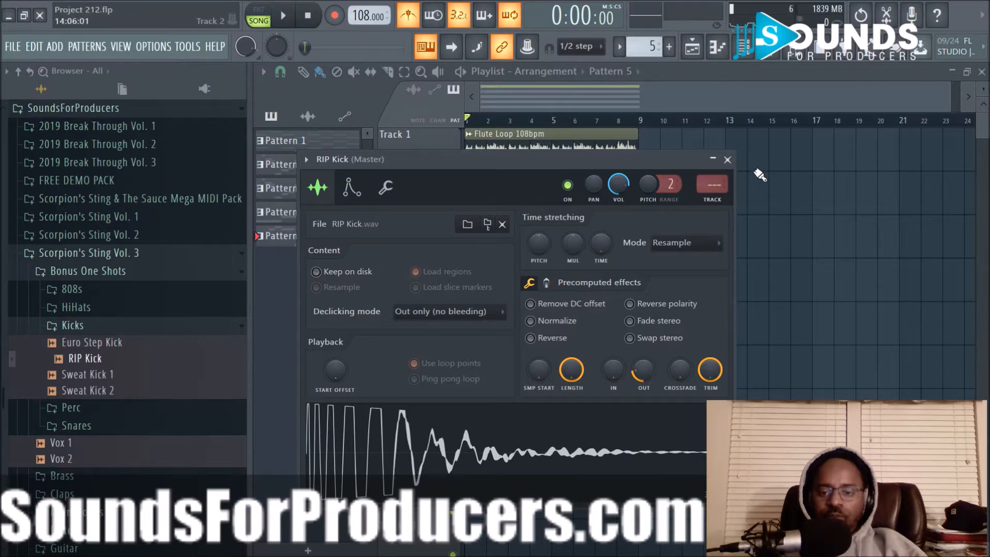
{"action": "left_click", "coordinate": [727, 159]}
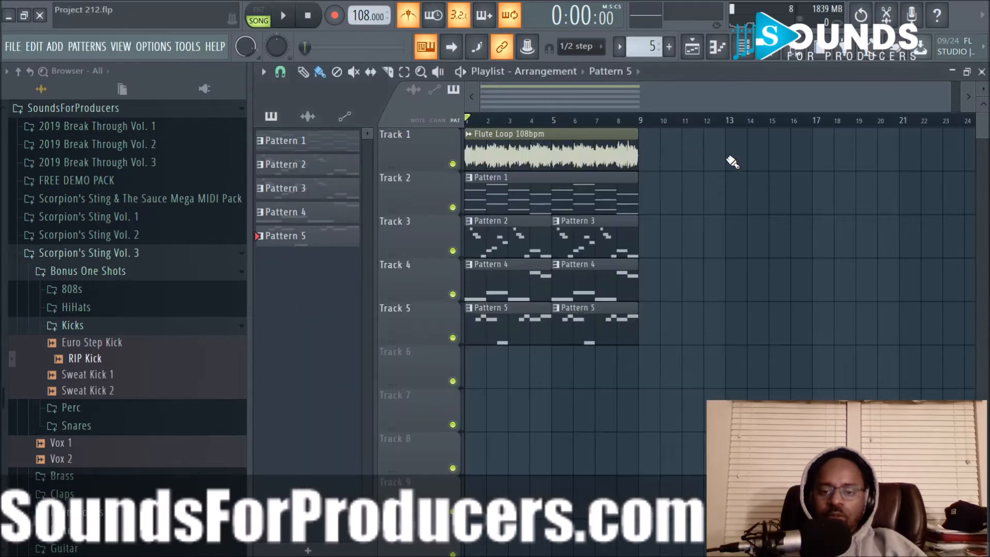
Audition the Sweat kick samples and load Sweat Kick 2 into a new channel
{"action": "left_click", "coordinate": [103, 380]}
{"action": "left_click", "coordinate": [103, 389]}
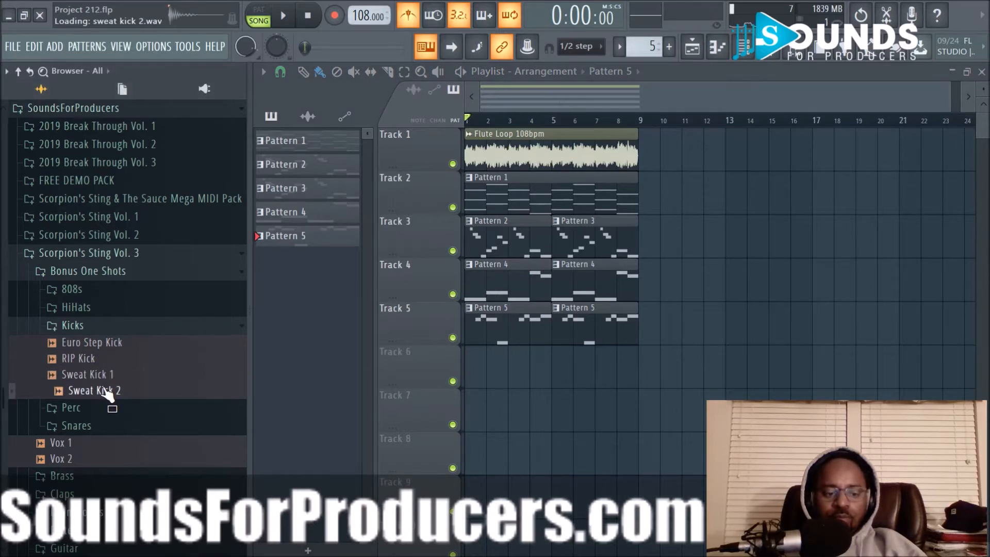
{"action": "right_click", "coordinate": [105, 391]}
{"action": "left_click", "coordinate": [150, 402]}
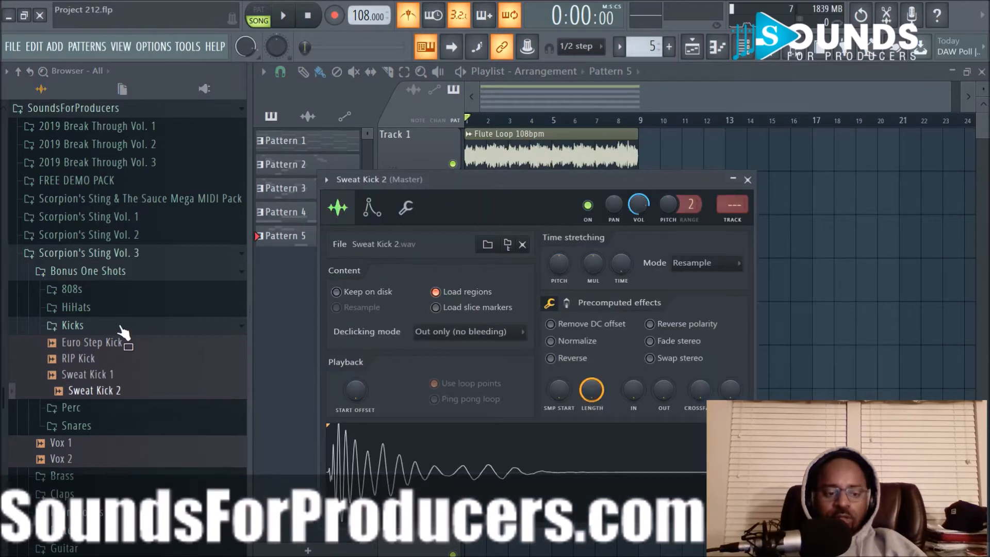
{"action": "left_click", "coordinate": [747, 180]}
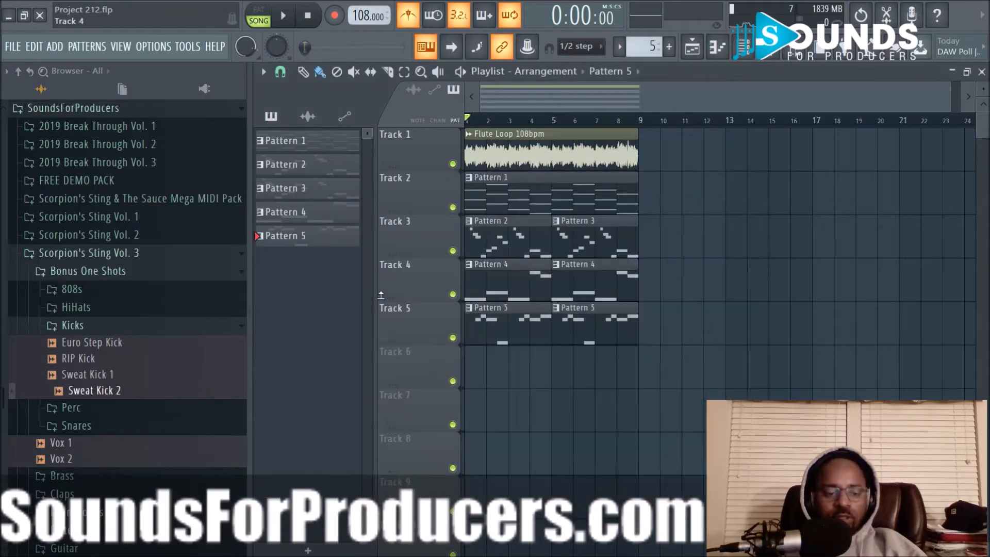
Switch from the Kicks folder to the Snares folder and audition its first samples over the arrangement
{"action": "left_click", "coordinate": [127, 330]}
{"action": "left_click", "coordinate": [124, 364]}
{"action": "key", "text": "space"}
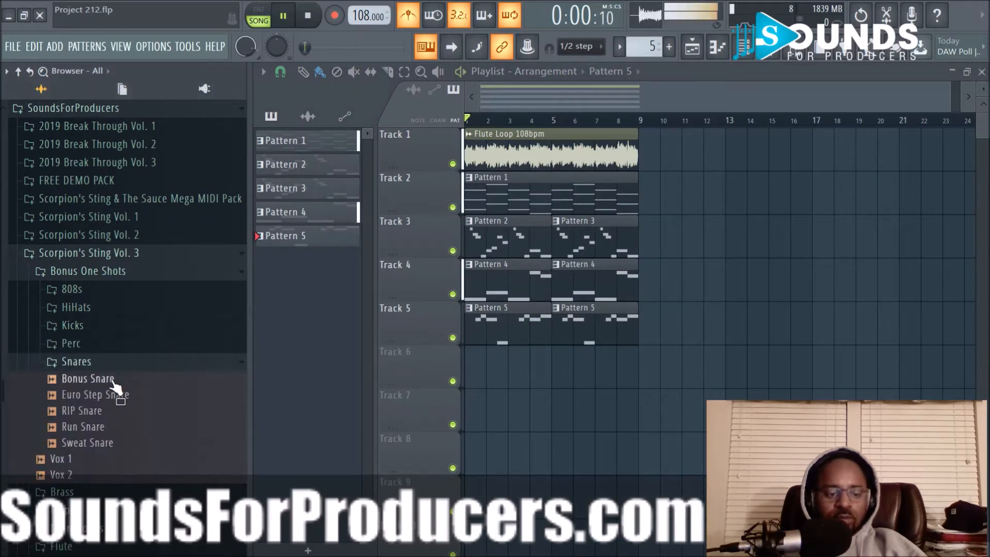
{"action": "left_click", "coordinate": [114, 383]}
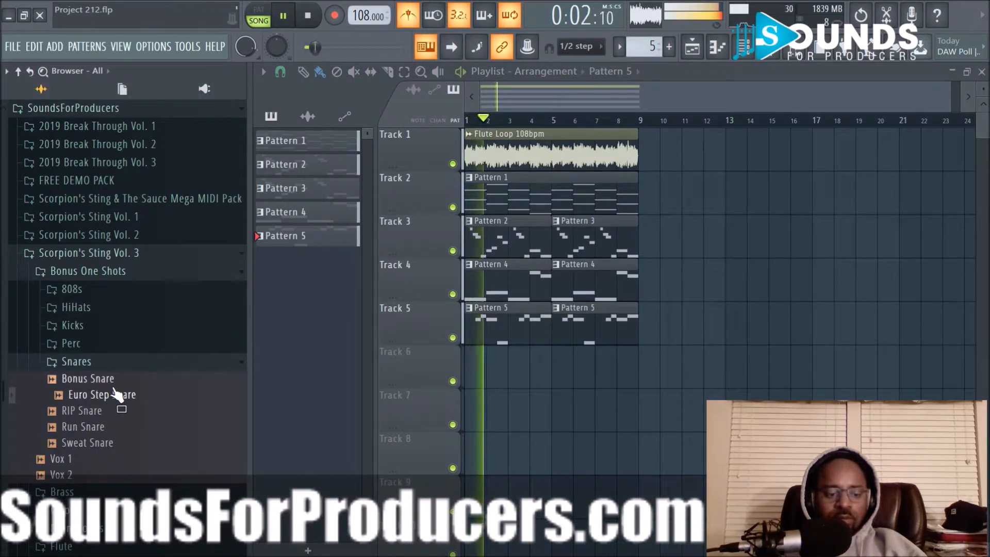
{"action": "key", "text": "space"}
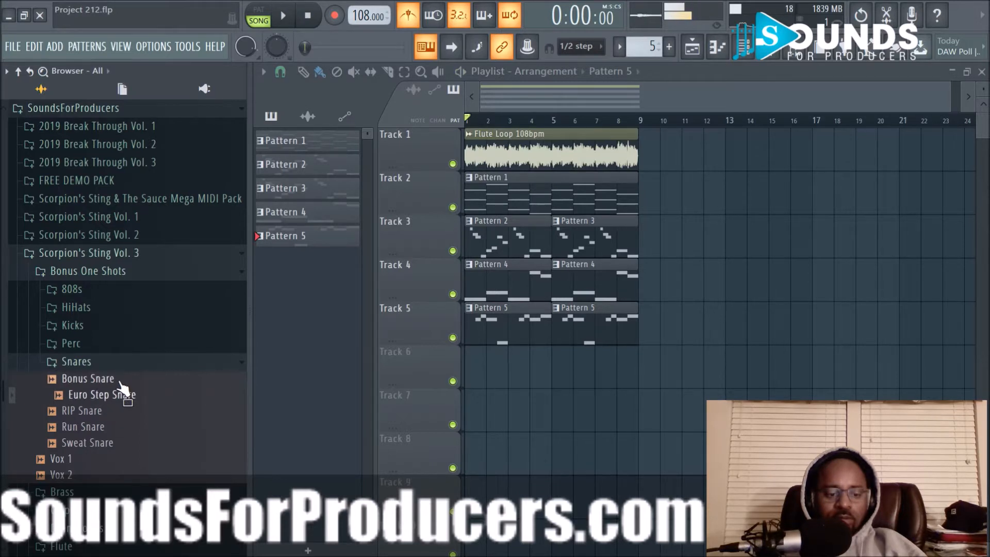
Load the Bonus Snare sample into a new channel and raise its sample trim to 100%
{"action": "right_click", "coordinate": [118, 382]}
{"action": "left_click", "coordinate": [138, 387]}
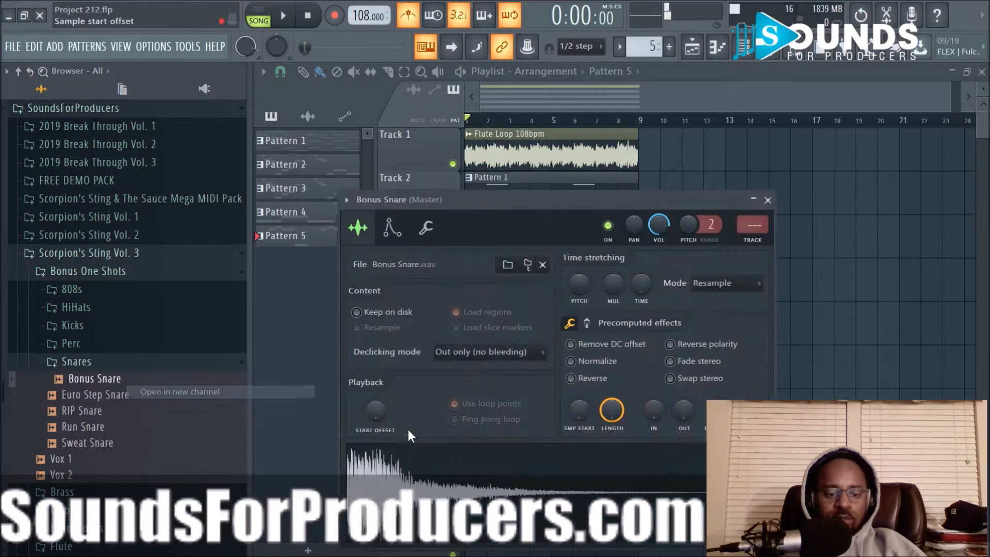
{"action": "left_click_drag", "start_coordinate": [750, 410], "coordinate": [750, 381]}
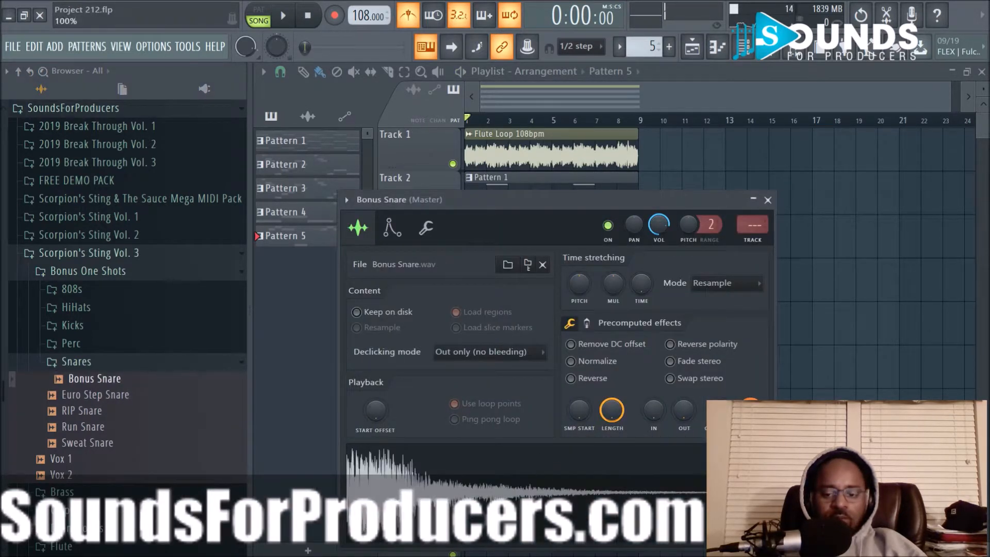
{"action": "left_click", "coordinate": [768, 200]}
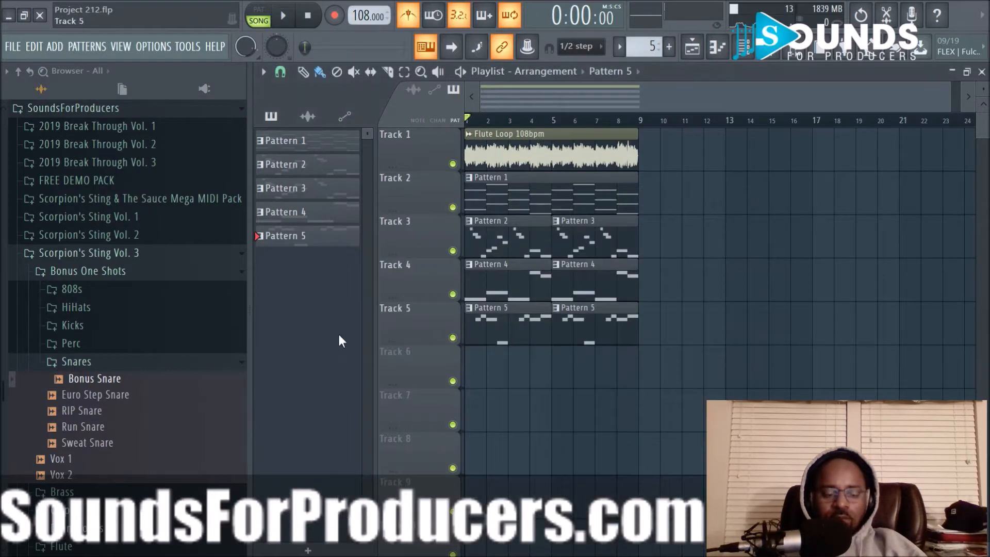
Audition RIP Snare, Run Snare and Sweat Snare against the arrangement, and stop playback
{"action": "left_click", "coordinate": [100, 410]}
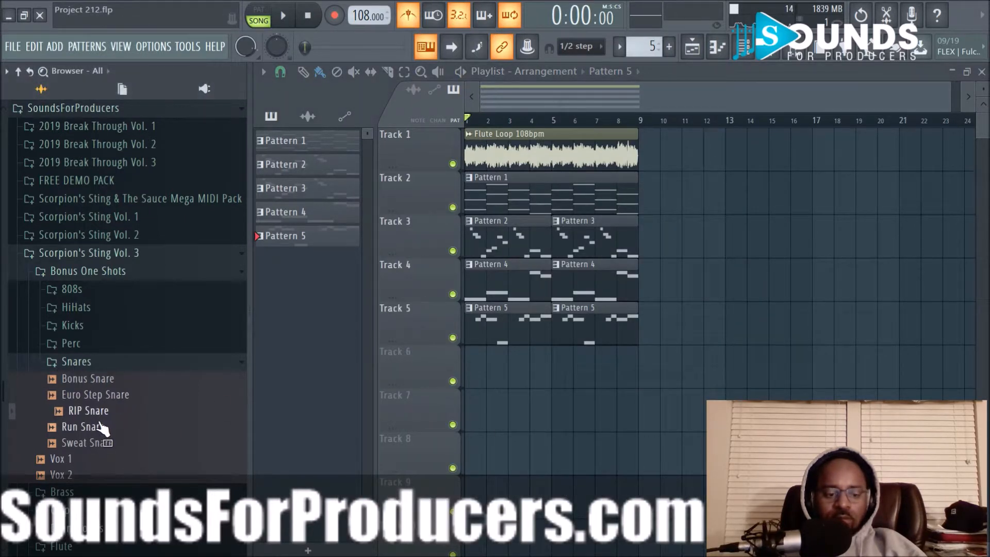
{"action": "key", "text": "space"}
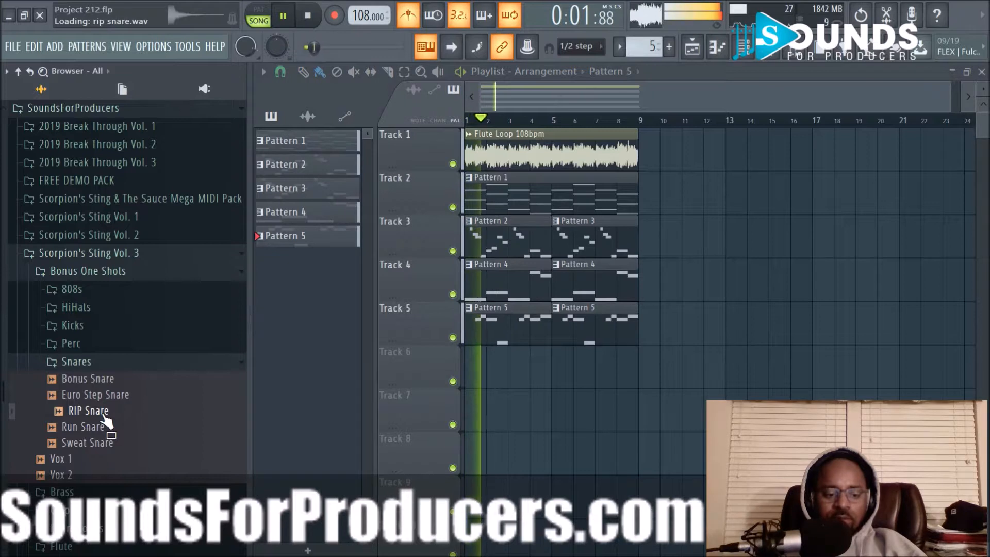
{"action": "left_click", "coordinate": [100, 428]}
{"action": "left_click", "coordinate": [103, 443]}
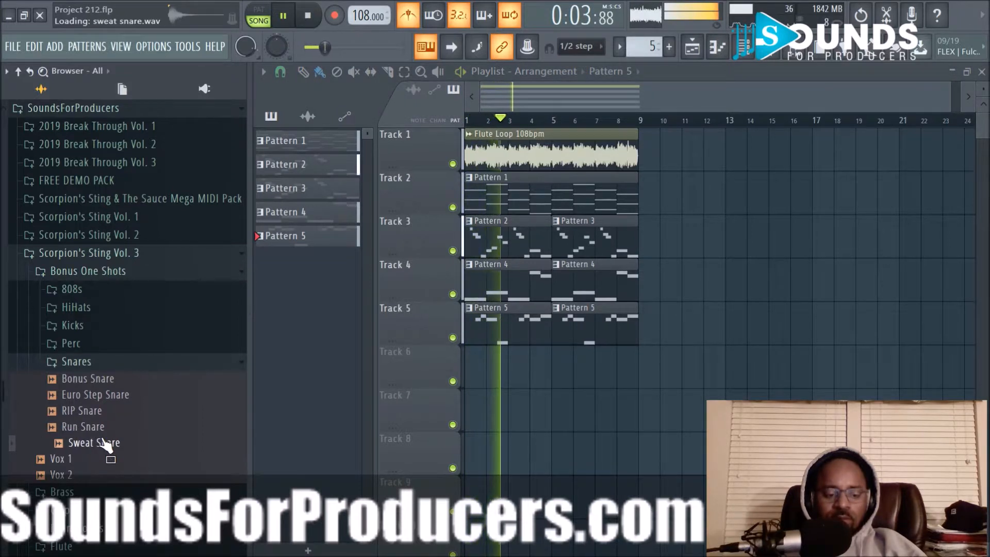
{"action": "key", "text": "space"}
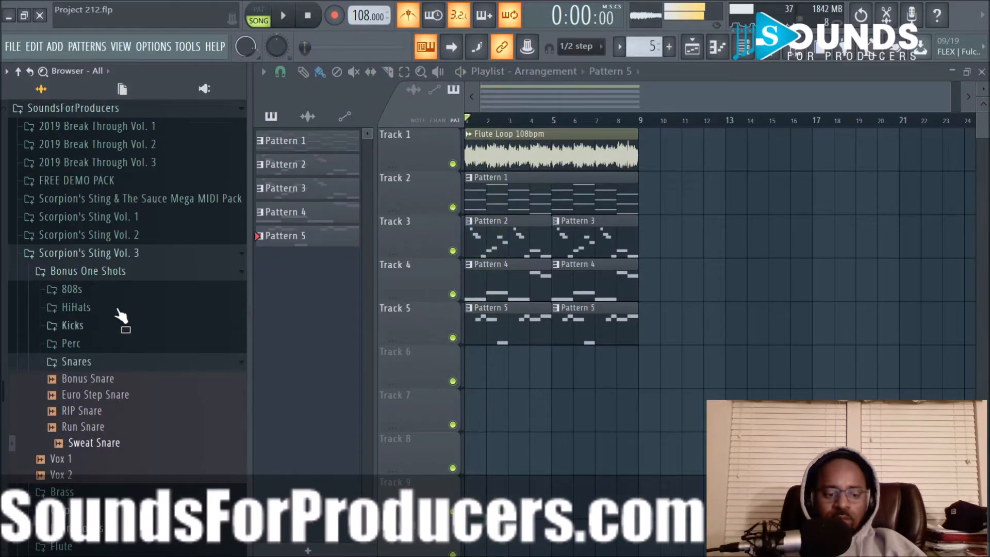
Collapse Scorpion's Sting Vol. 3 and open the Bonus One Shots folder of Scorpion's Sting Vol. 2
{"action": "left_click", "coordinate": [114, 253]}
{"action": "left_click", "coordinate": [98, 420]}
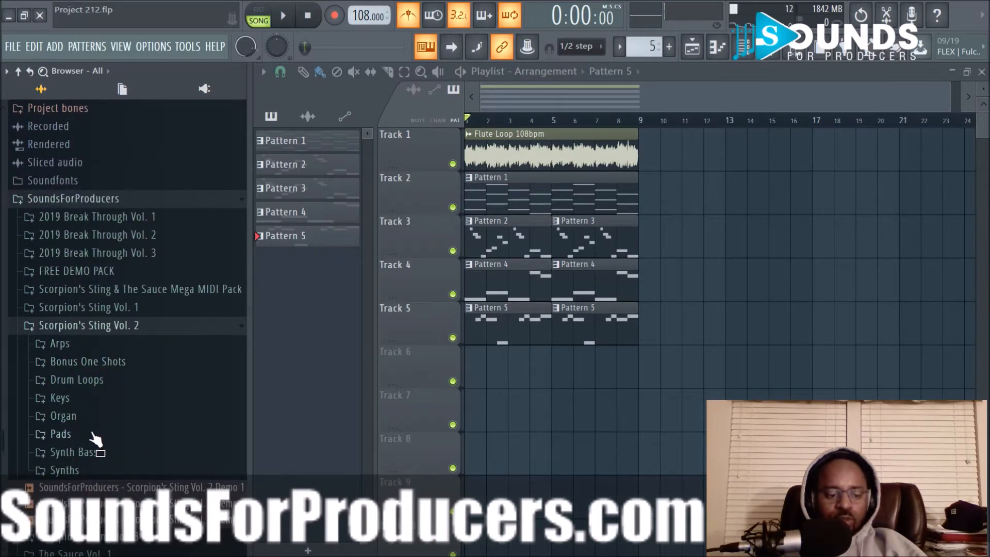
{"action": "left_click", "coordinate": [94, 366]}
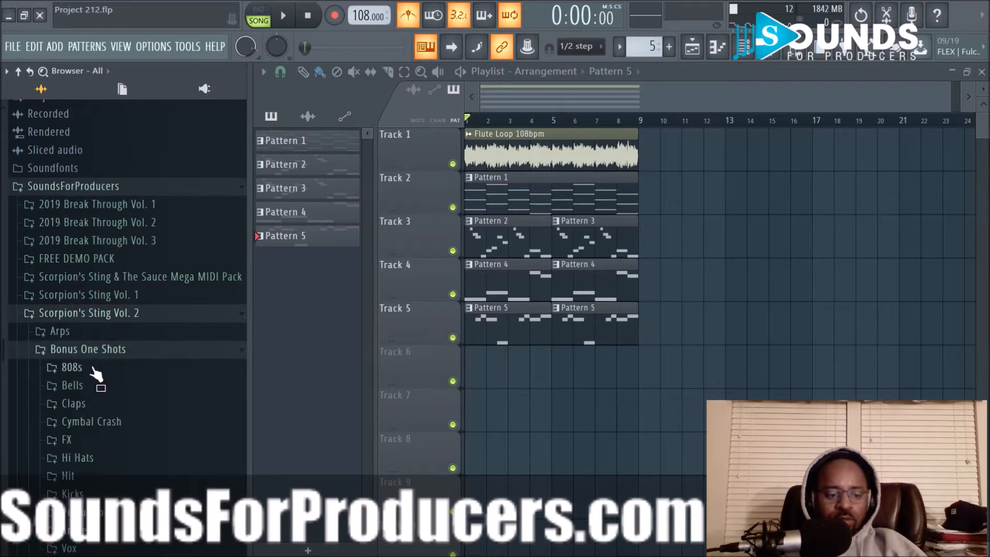
Open the Snares folder of Scorpion's Sting Vol. 2 and audition You Upset Snare 1 and Cold October Snare 1
{"action": "scroll", "coordinate": [87, 452], "scroll_direction": "down", "scroll_amount": 2}
{"action": "left_click", "coordinate": [87, 435]}
{"action": "left_click", "coordinate": [93, 449]}
{"action": "left_click", "coordinate": [95, 467]}
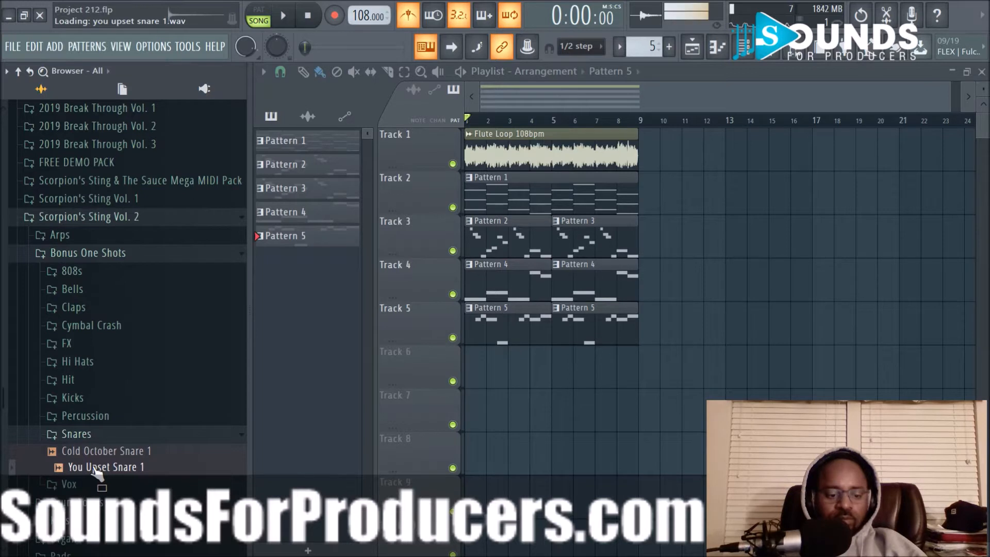
{"action": "left_click", "coordinate": [95, 452]}
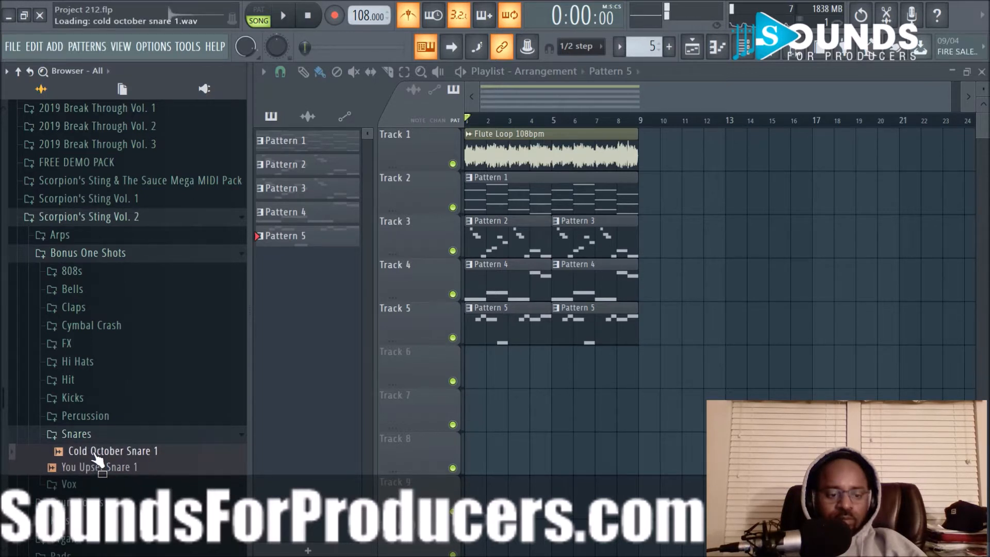
Switch to the Snares one-shots of Scorpion's Sting Vol. 1 and audition its samples, playing R&B OVO Snare 2 with the arrangement
{"action": "left_click", "coordinate": [114, 217]}
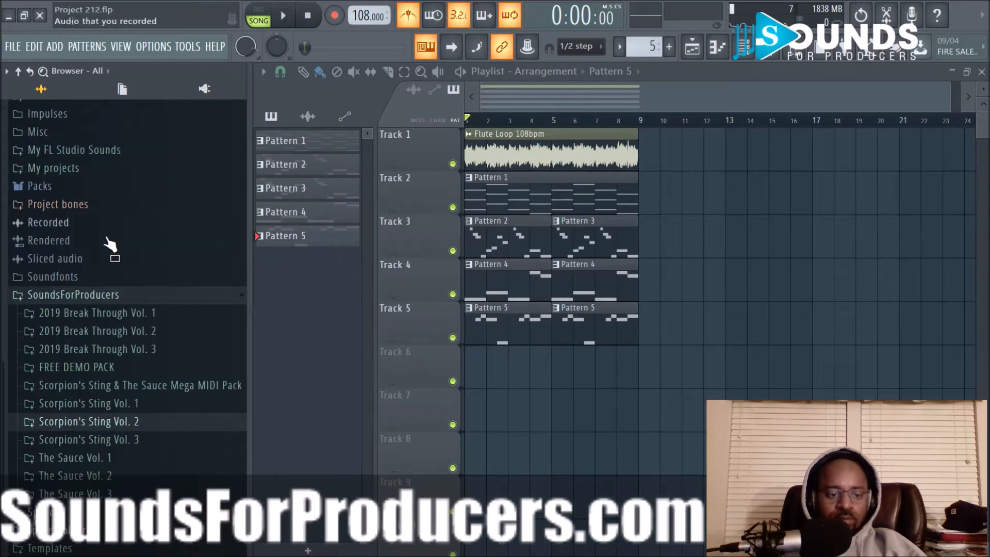
{"action": "left_click", "coordinate": [113, 405]}
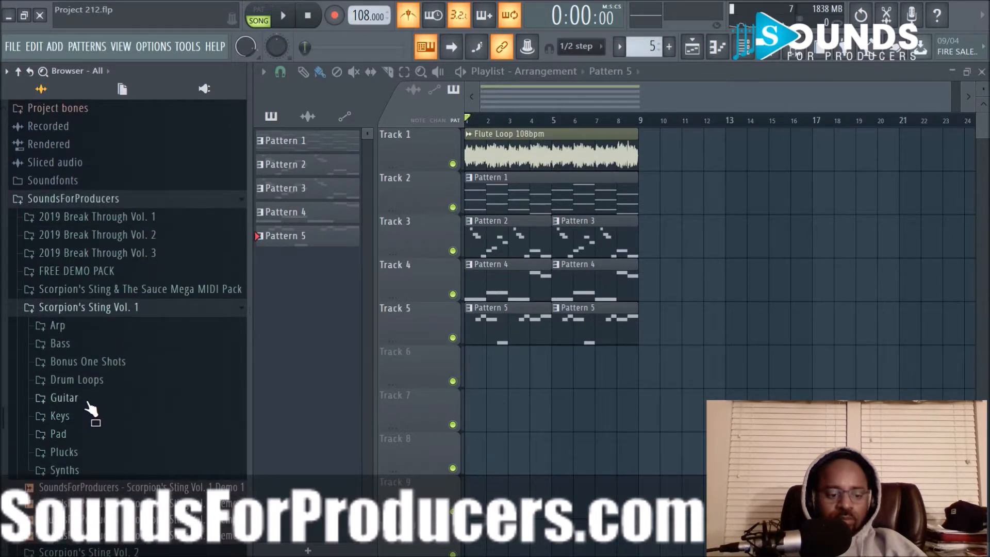
{"action": "left_click", "coordinate": [99, 363]}
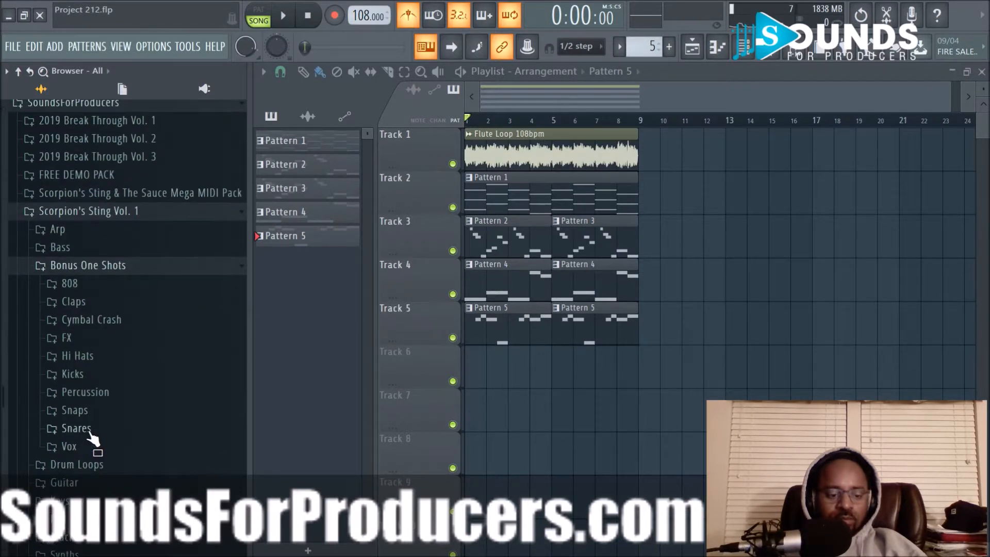
{"action": "left_click", "coordinate": [89, 433]}
{"action": "left_click", "coordinate": [92, 445]}
{"action": "left_click", "coordinate": [97, 467]}
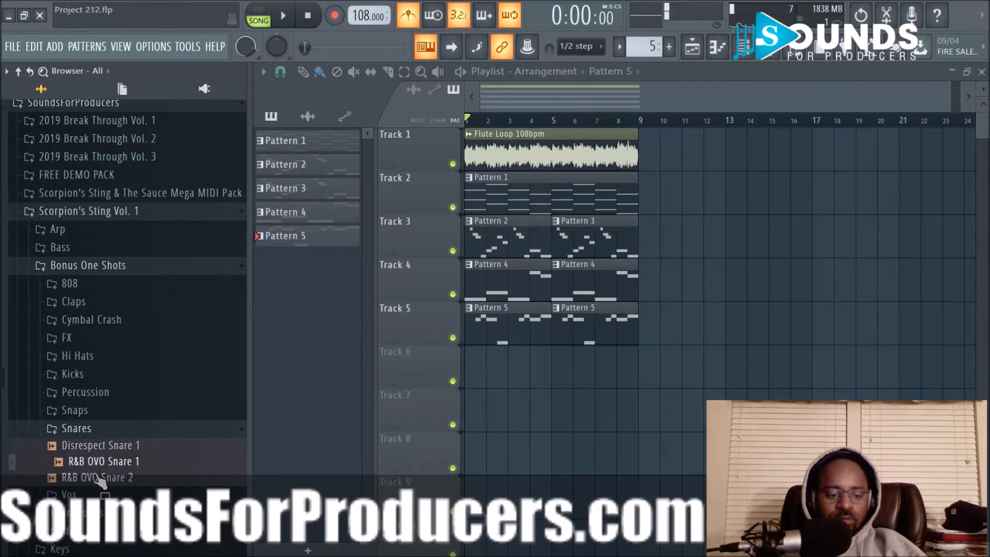
{"action": "left_click", "coordinate": [100, 479]}
{"action": "key", "text": "space"}
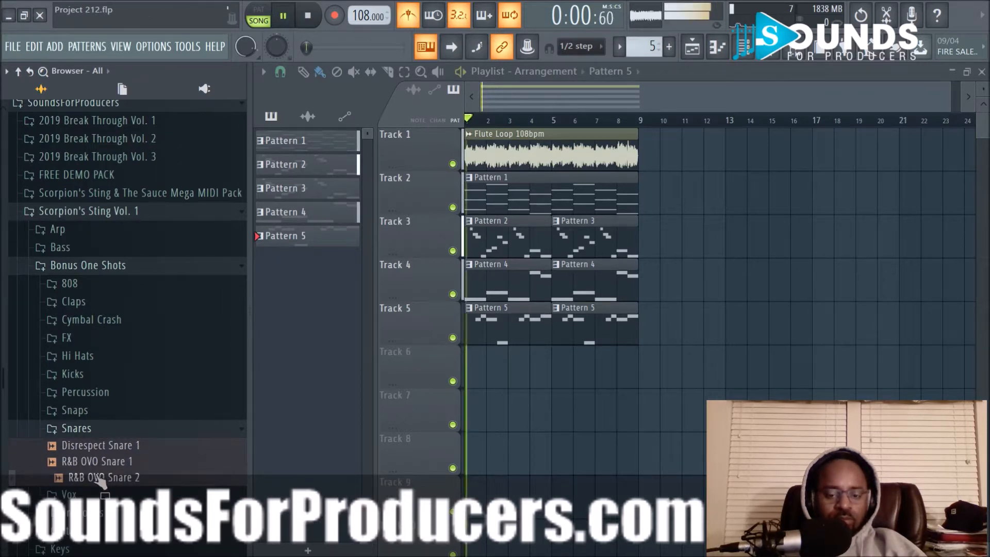
{"action": "key", "text": "space"}
Load R&B OVO Snare 2 into a new channel, raise its pitch slightly during playback and close its settings
{"action": "right_click", "coordinate": [100, 479]}
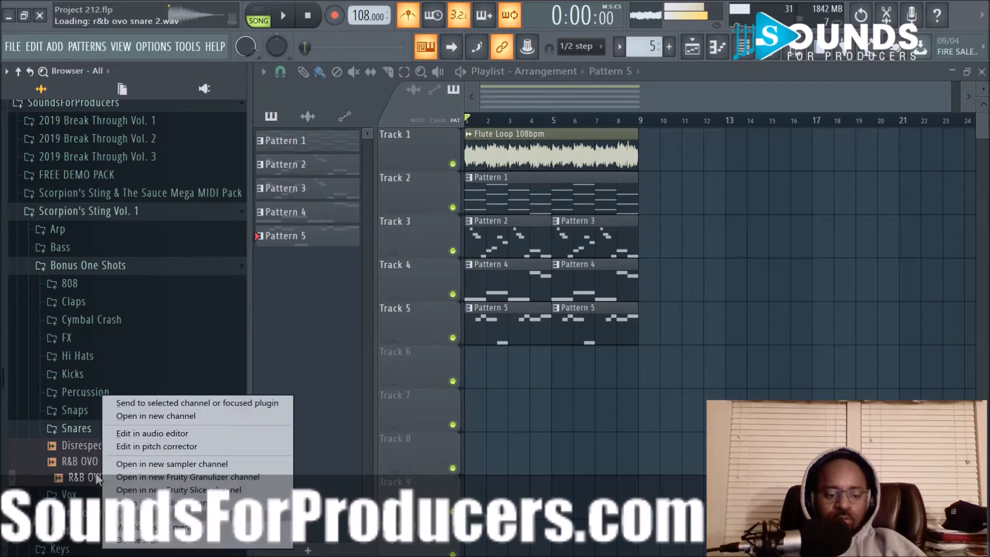
{"action": "left_click", "coordinate": [156, 416]}
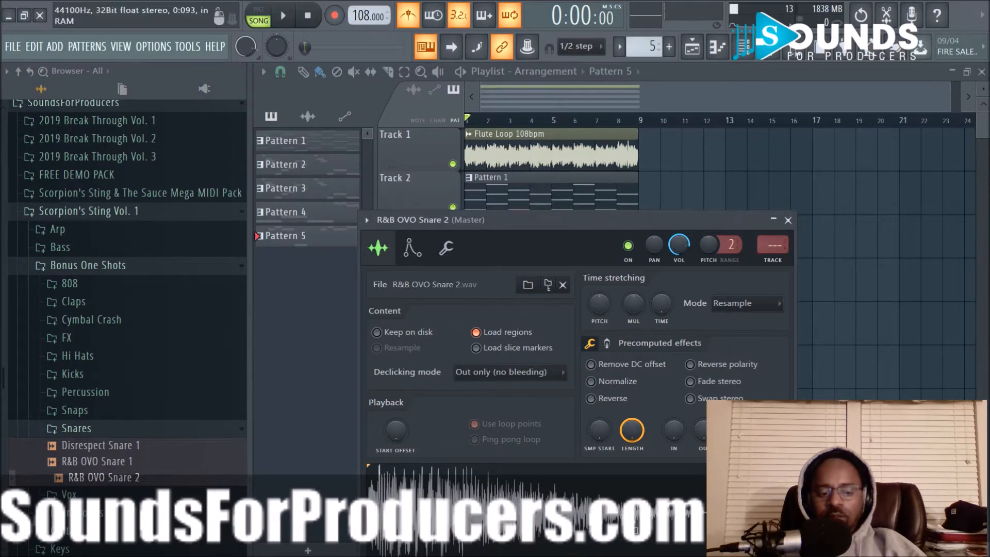
{"action": "key", "text": "space"}
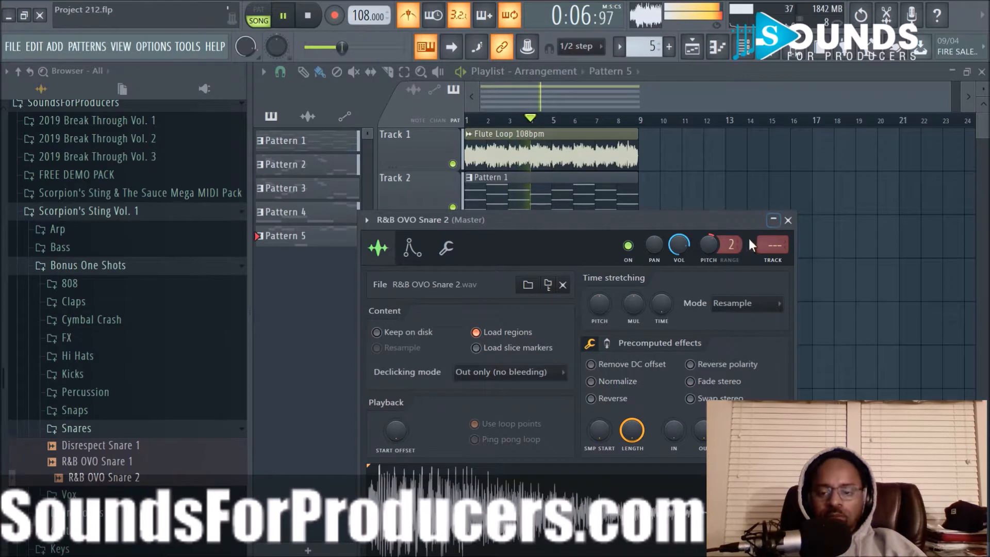
{"action": "left_click", "coordinate": [788, 220]}
Create Pattern 6 and place it as a four-bar clip at the start of Track 6 in the playlist
{"action": "left_click", "coordinate": [669, 47]}
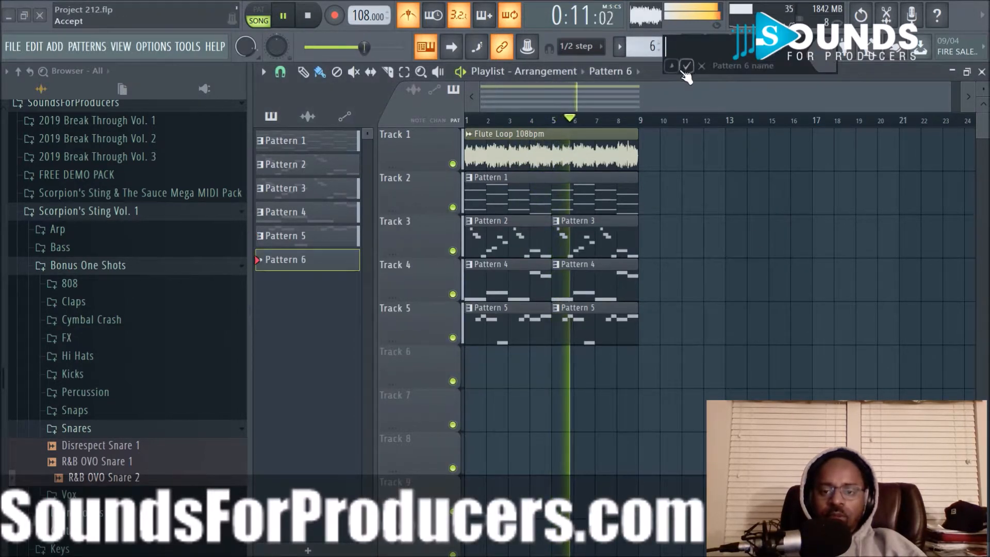
{"action": "key", "text": "space"}
{"action": "left_click", "coordinate": [490, 366]}
{"action": "left_click_drag", "start_coordinate": [495, 367], "coordinate": [534, 386]}
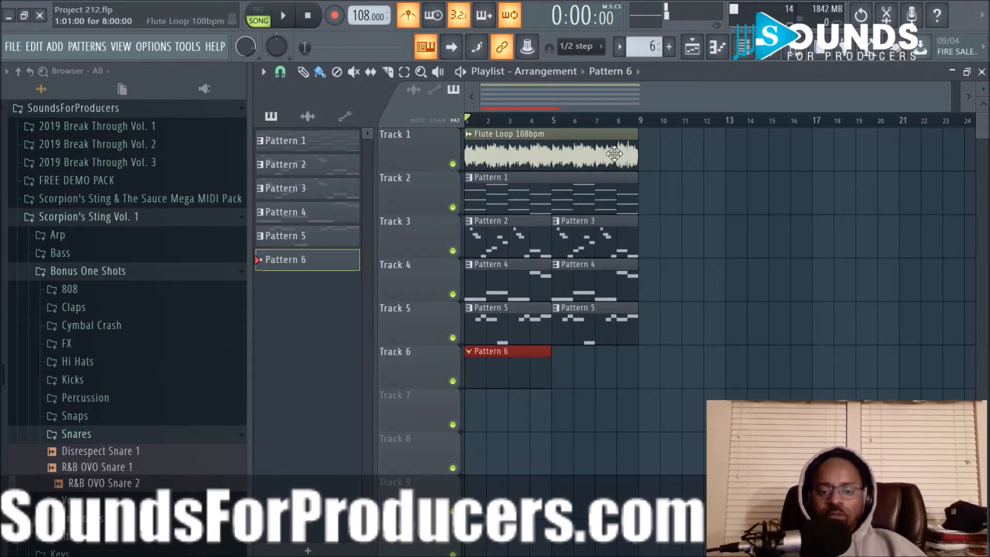
{"action": "scroll", "coordinate": [611, 127], "scroll_direction": "up", "scroll_amount": 3}
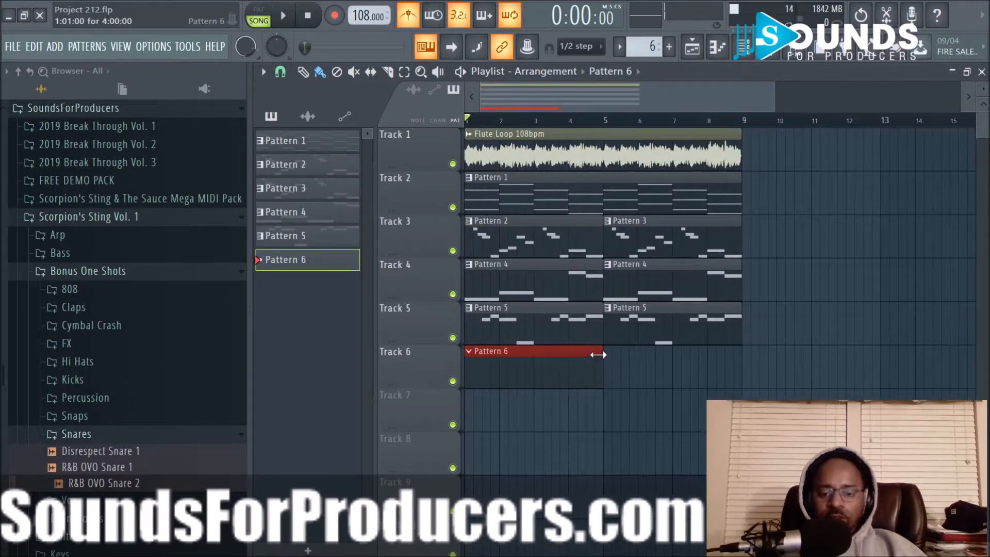
{"action": "key", "text": "space"}
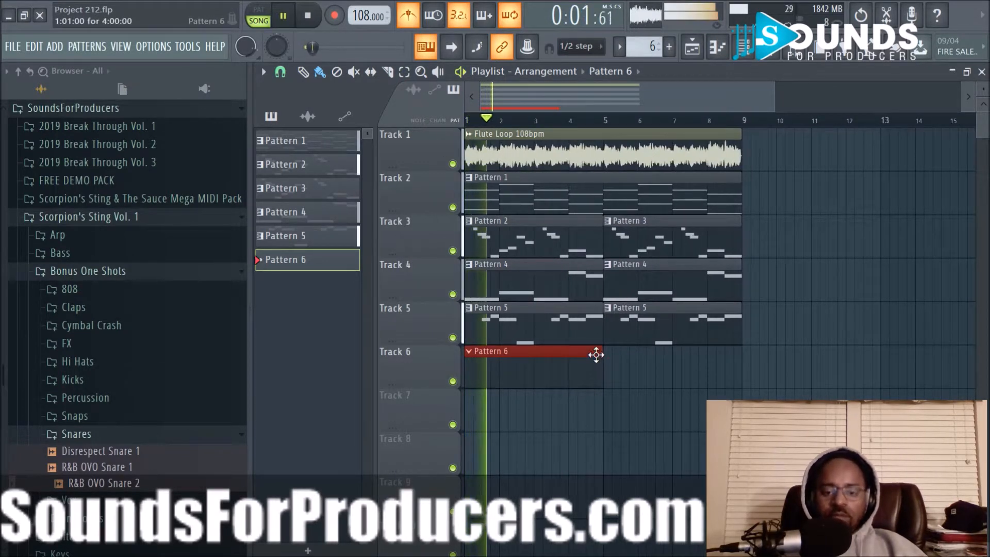
{"action": "key", "text": "space"}
Widen the channel rack and move the R&B OVO Snare 2 and Bonus Snare channels above RIP Kick
{"action": "left_click", "coordinate": [743, 46]}
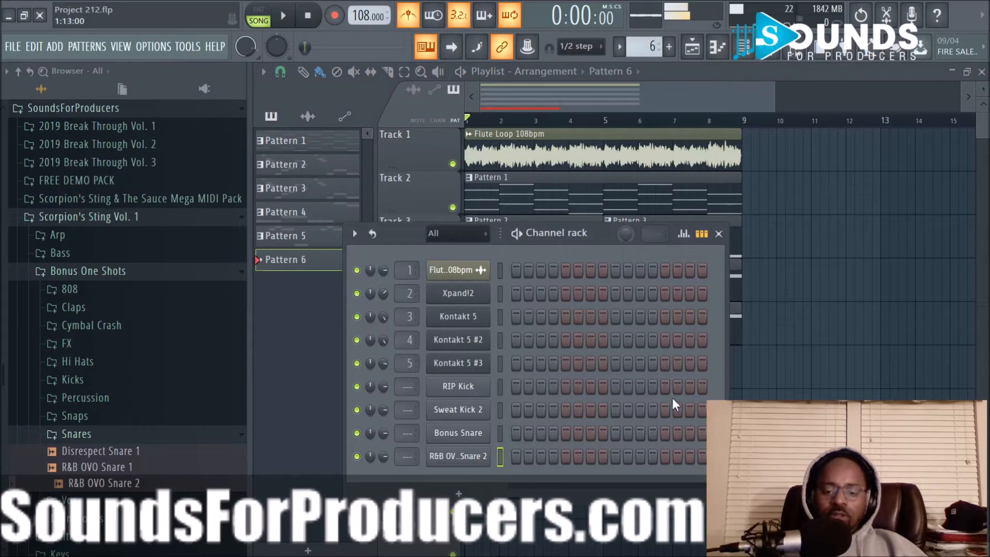
{"action": "left_click_drag", "start_coordinate": [728, 408], "coordinate": [926, 409]}
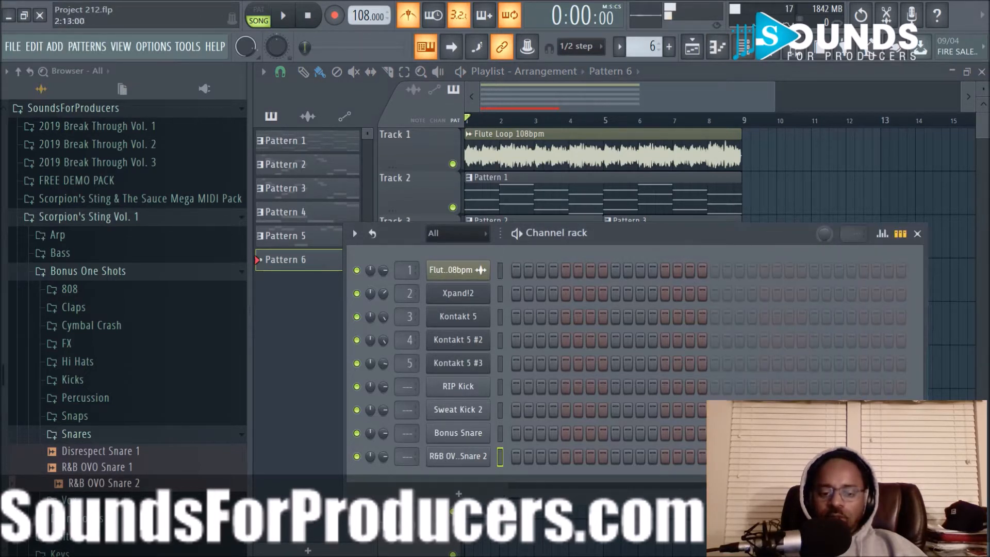
{"action": "key", "text": "alt+Up"}
{"action": "key", "text": "alt+Up"}
{"action": "key", "text": "alt+Up"}
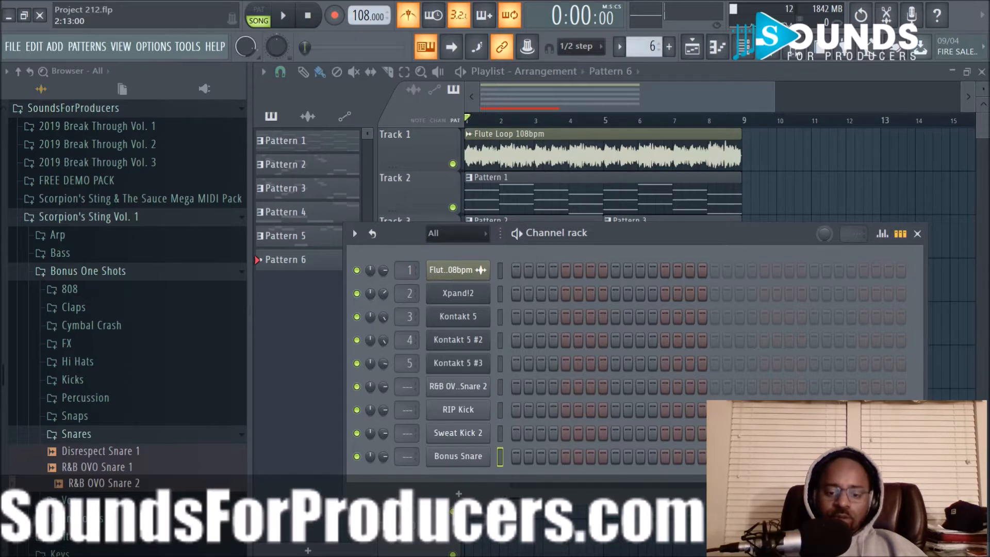
{"action": "key", "text": "alt+Up"}
{"action": "key", "text": "alt+Up"}
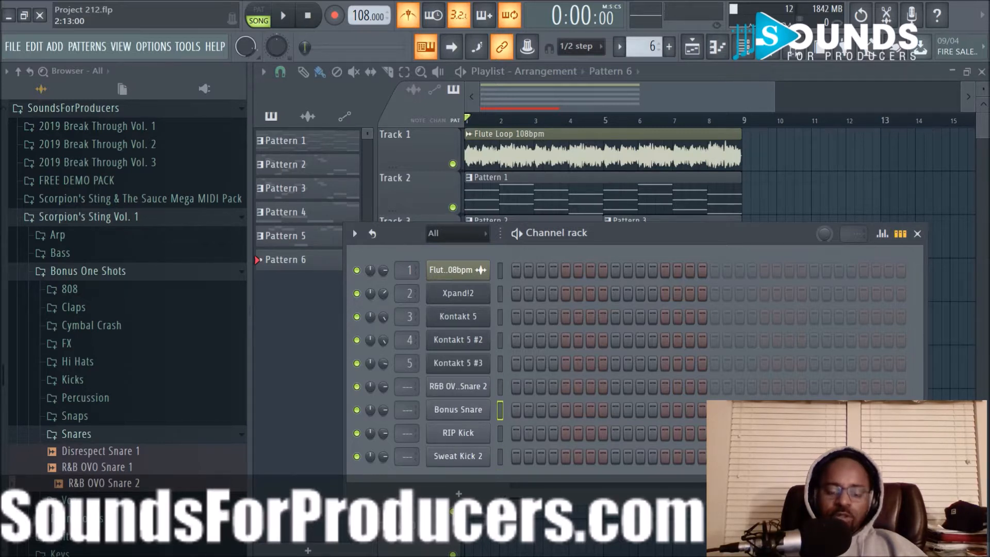
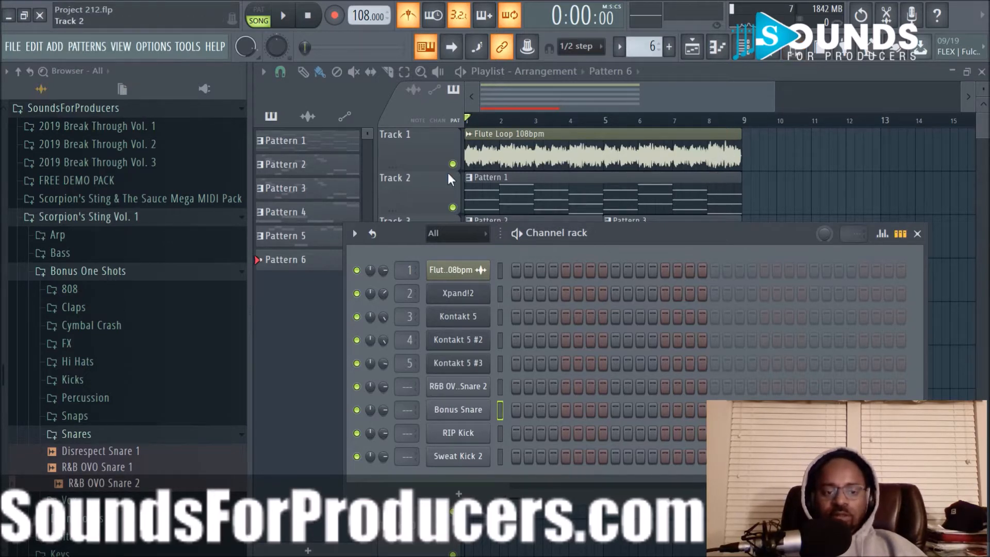
Hide the browser, then reposition the channel rack and widen it further for more sequencer steps
{"action": "left_click", "coordinate": [794, 49]}
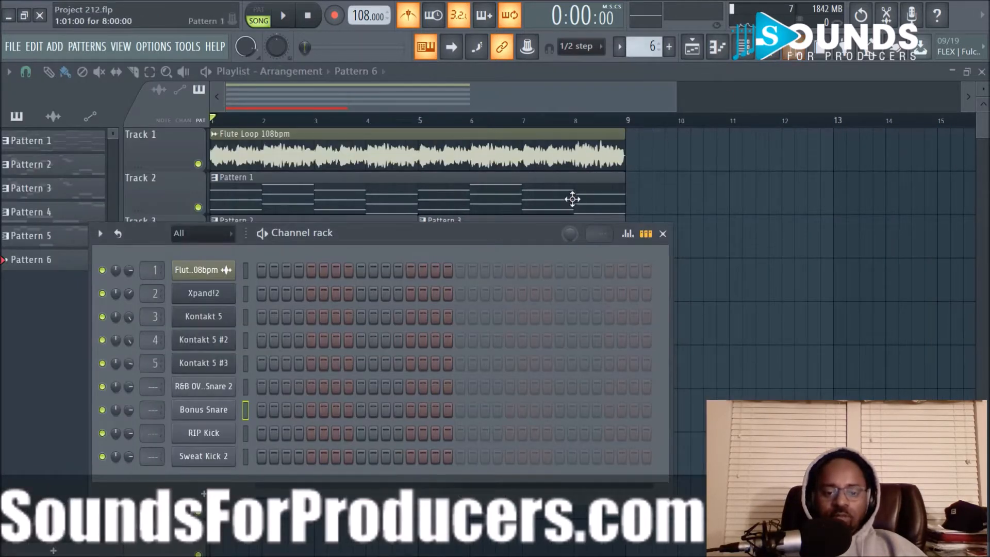
{"action": "left_click_drag", "start_coordinate": [534, 234], "coordinate": [634, 200]}
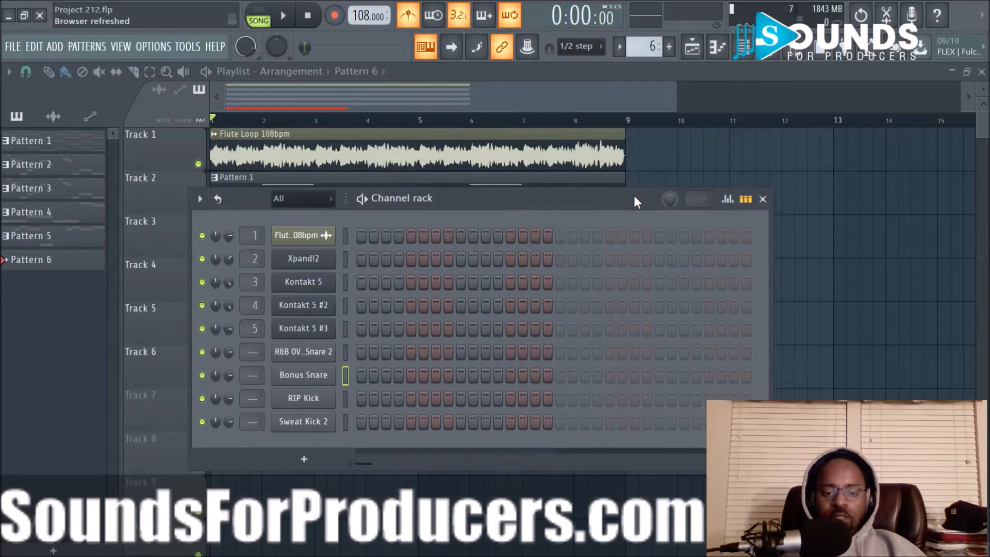
{"action": "left_click_drag", "start_coordinate": [771, 324], "coordinate": [968, 324]}
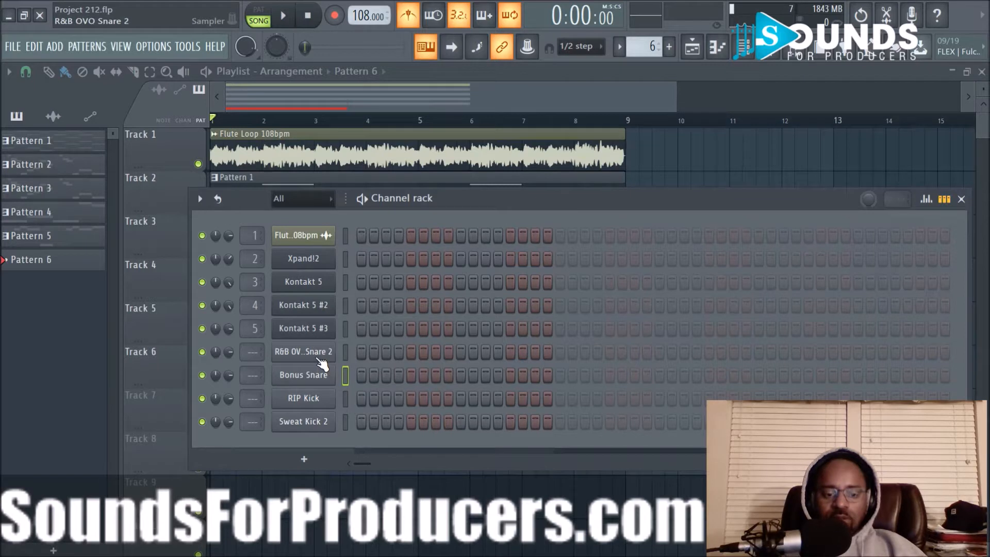
Play the arrangement for timing and place an R&B OVO Snare 2 hit on beat 3 of Pattern 6's first bar
{"action": "key", "text": "space"}
{"action": "key", "text": "space"}
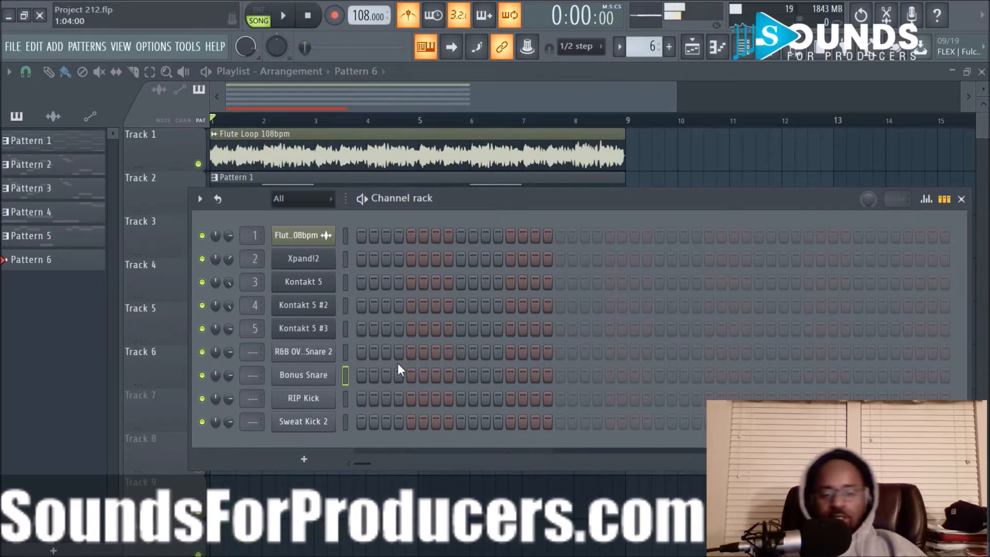
{"action": "key", "text": "space"}
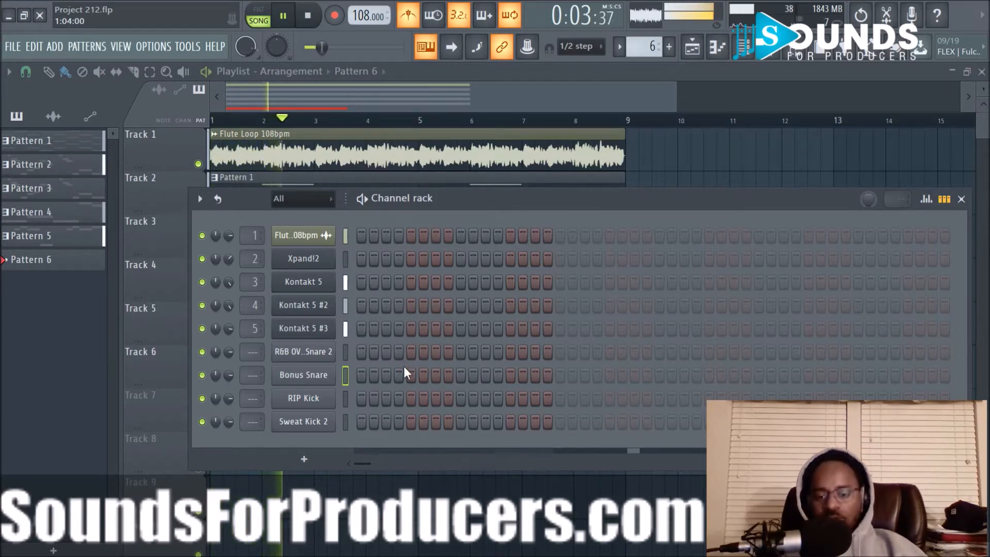
{"action": "key", "text": "space"}
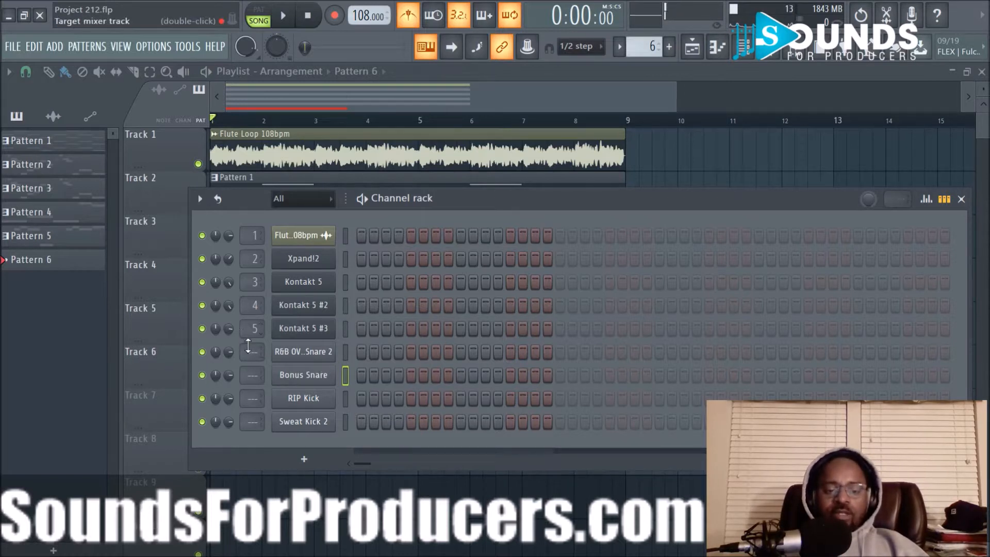
{"action": "key", "text": "space"}
{"action": "key", "text": "space"}
{"action": "left_click", "coordinate": [457, 352]}
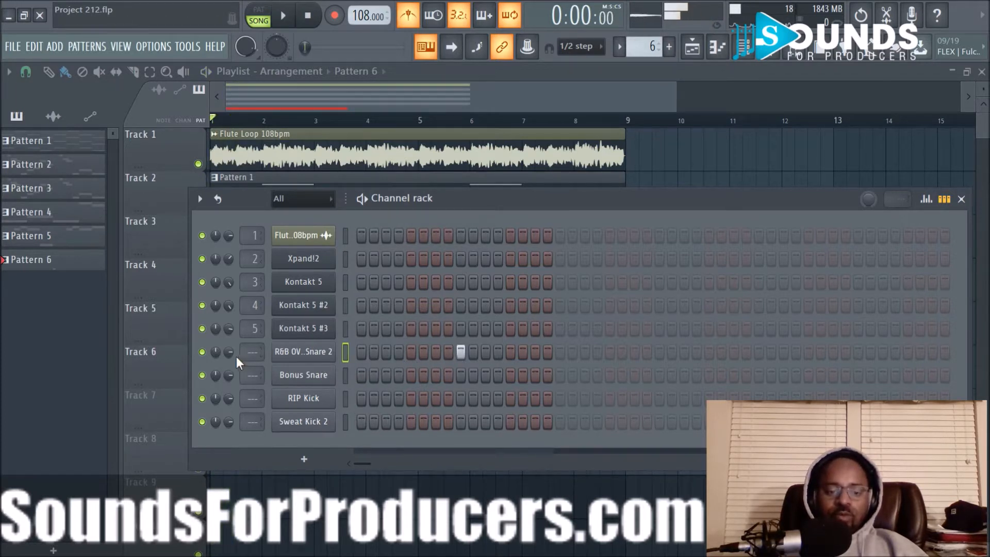
Raise R&B OVO Snare 2's channel volume, add a hit on beat 3 of bar 2 and replay the arrangement
{"action": "key", "text": "space"}
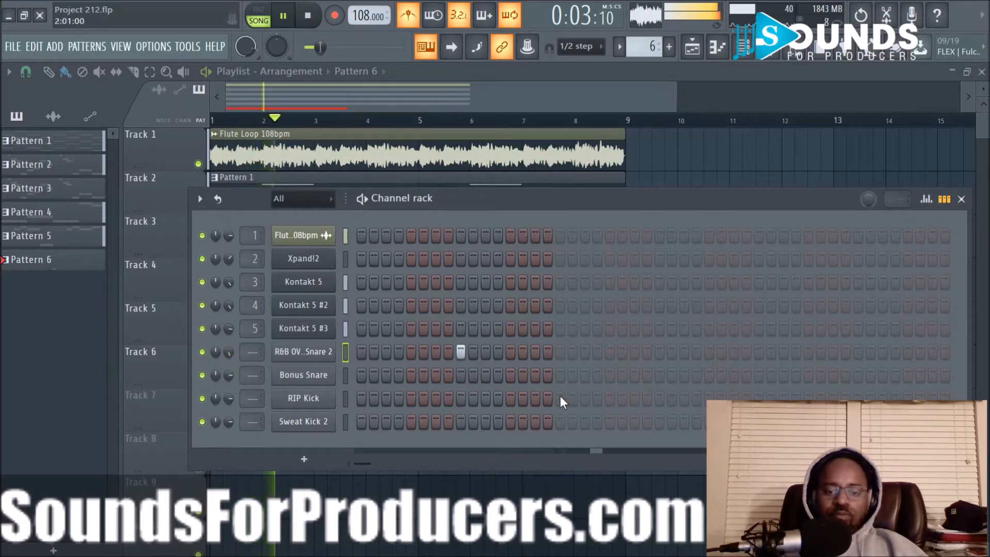
{"action": "key", "text": "space"}
{"action": "left_click", "coordinate": [660, 352]}
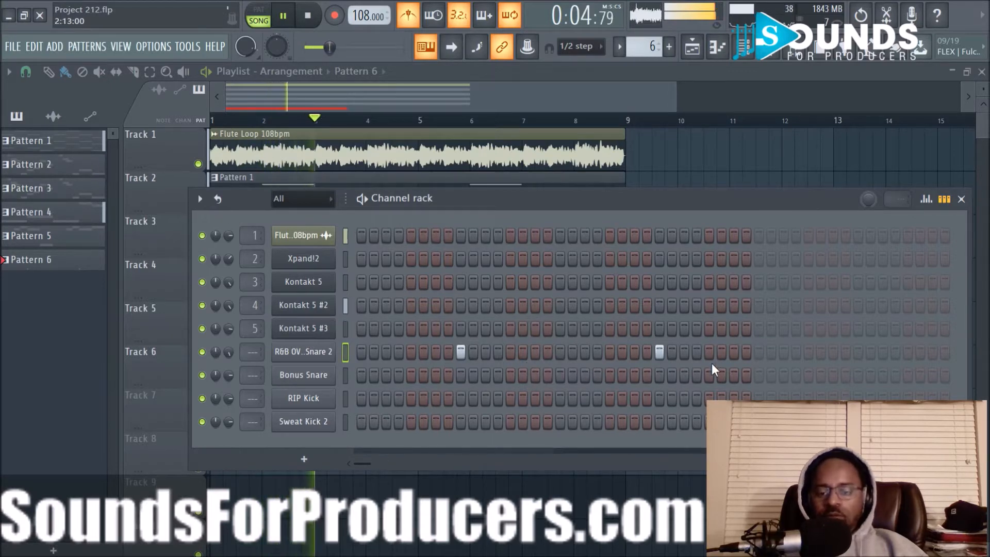
{"action": "key", "text": "space"}
{"action": "key", "text": "space"}
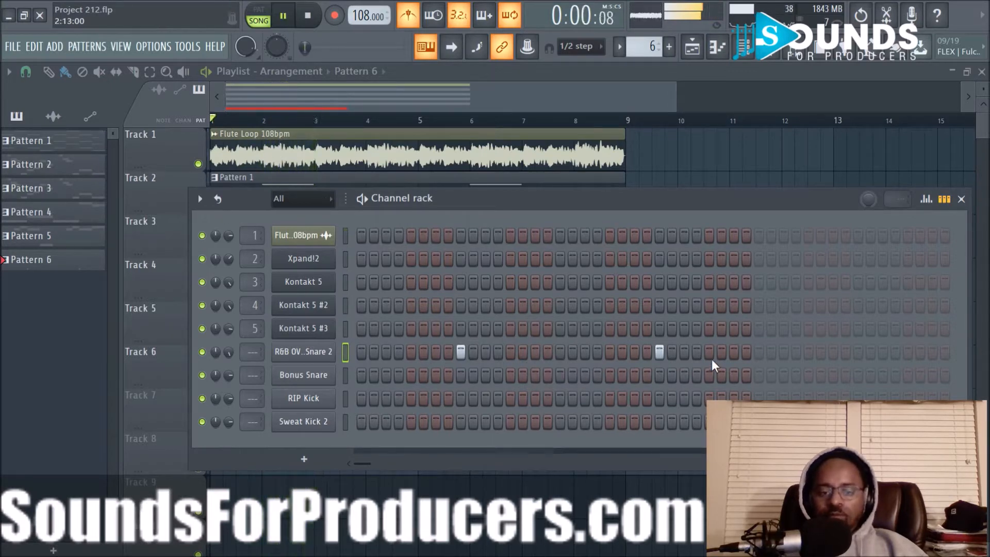
Raise R&B OVO Snare 2's pitch to +56 cents, close its settings and restart playback
{"action": "left_click", "coordinate": [315, 351]}
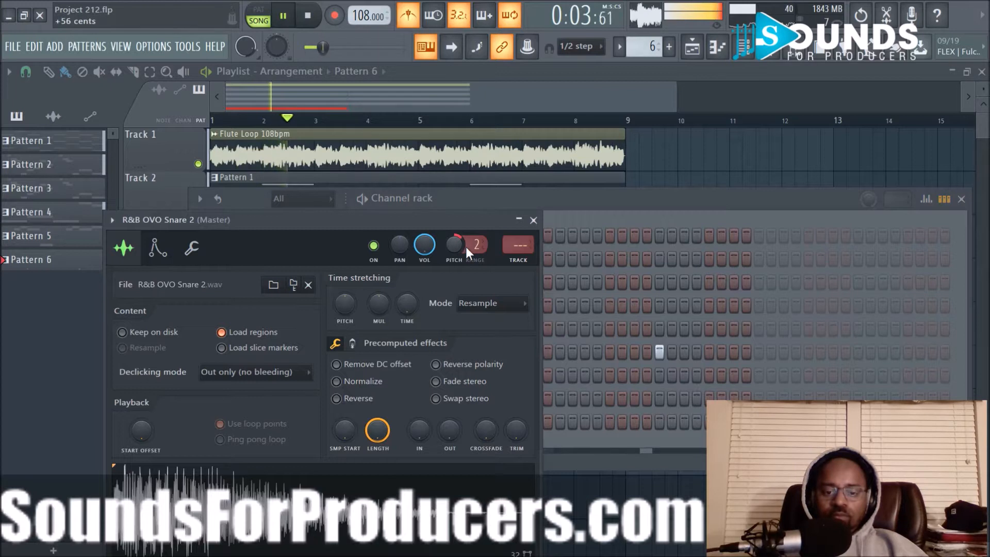
{"action": "left_click", "coordinate": [533, 220]}
{"action": "key", "text": "space"}
{"action": "key", "text": "space"}
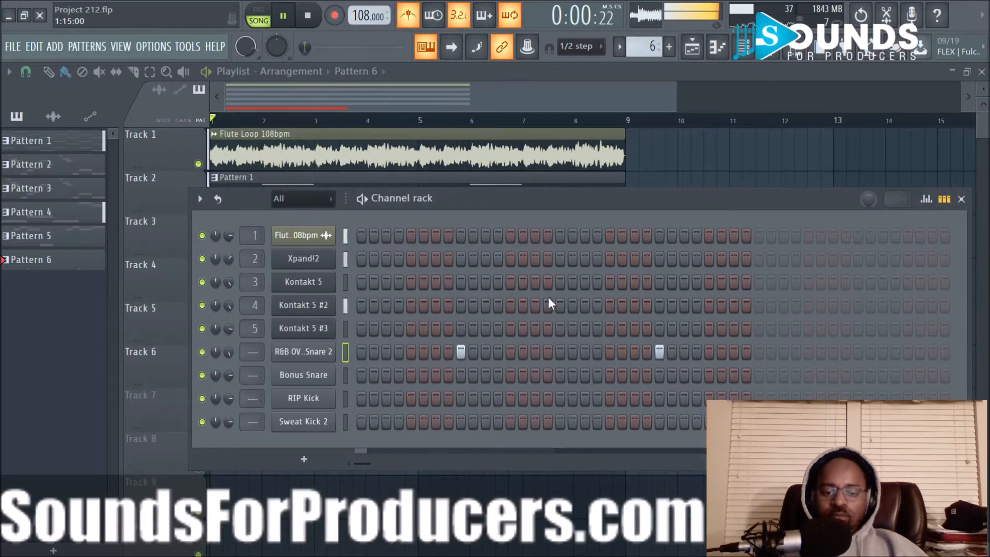
Extend the channel rack to four bars and add R&B OVO Snare 2 hits on beat 3 of bars 3 and 4
{"action": "left_click_drag", "start_coordinate": [689, 197], "coordinate": [631, 208]}
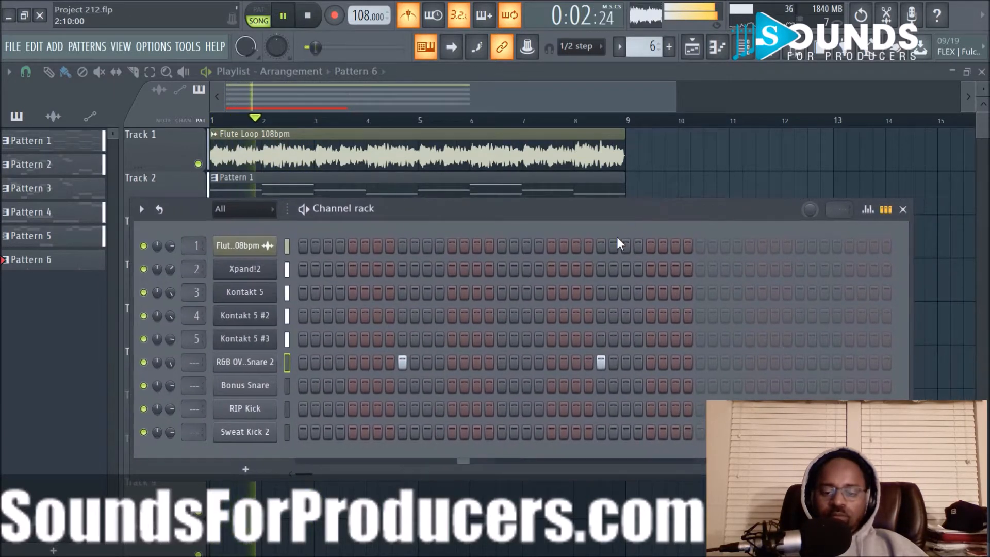
{"action": "left_click", "coordinate": [799, 362]}
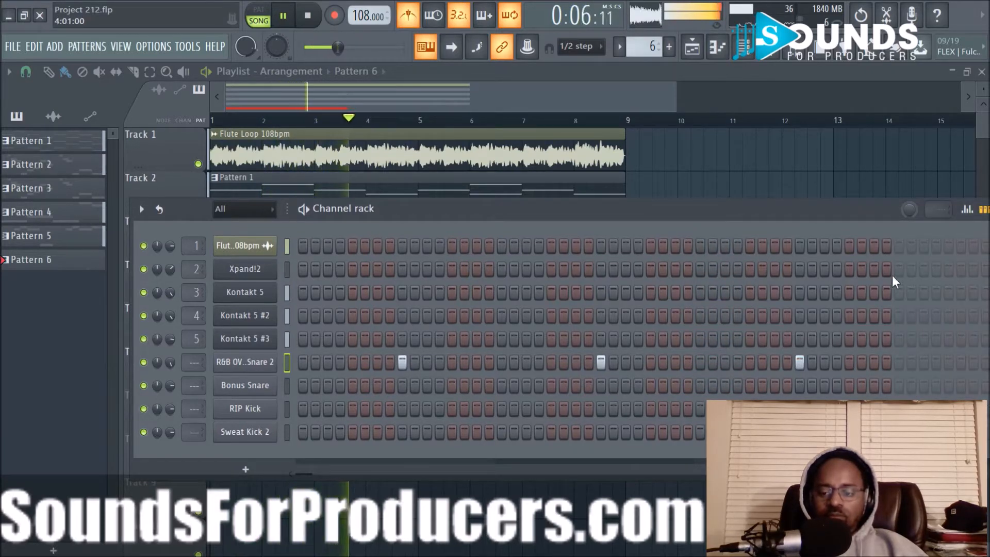
{"action": "left_click_drag", "start_coordinate": [852, 211], "coordinate": [611, 205]}
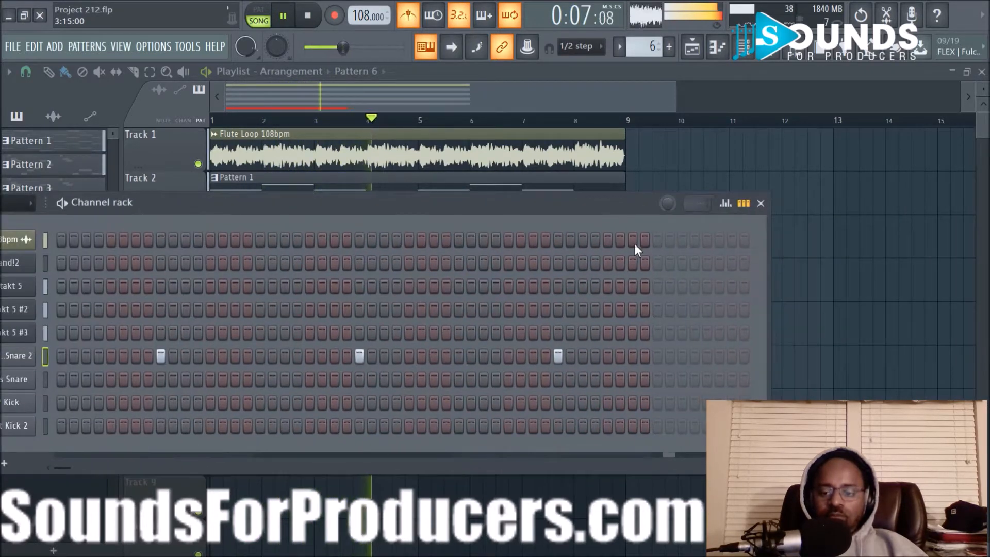
{"action": "left_click_drag", "start_coordinate": [770, 354], "coordinate": [868, 354]}
{"action": "left_click", "coordinate": [756, 356]}
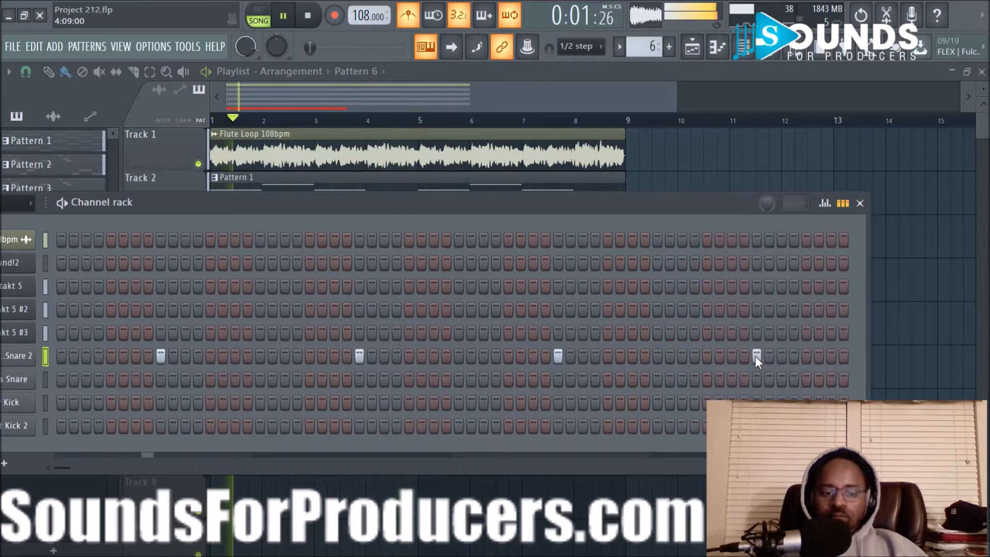
Add R&B OVO Snare 2 hits on the third step of bars 2 and 4, replaying the arrangement to check them
{"action": "key", "text": "space"}
{"action": "key", "text": "space"}
{"action": "left_click", "coordinate": [283, 359]}
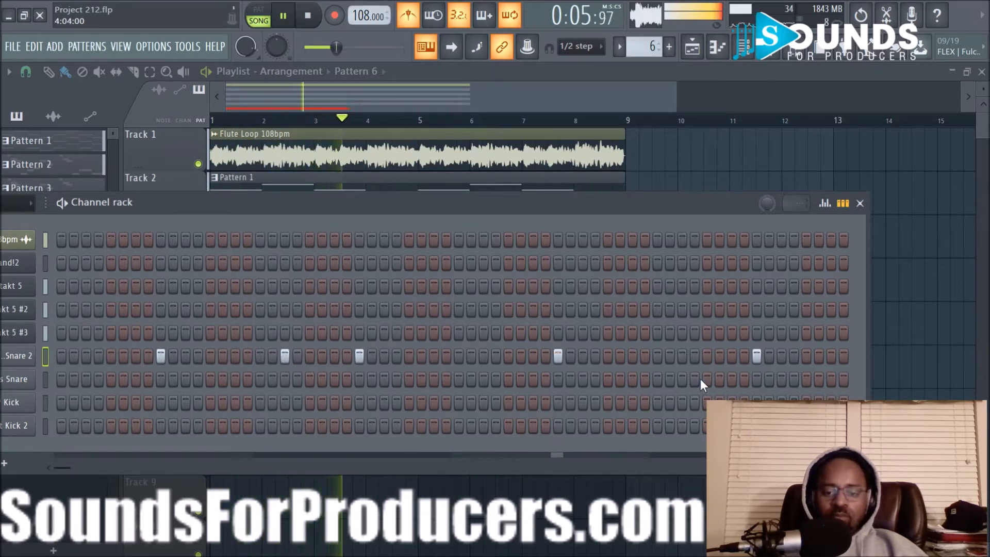
{"action": "left_click", "coordinate": [682, 356]}
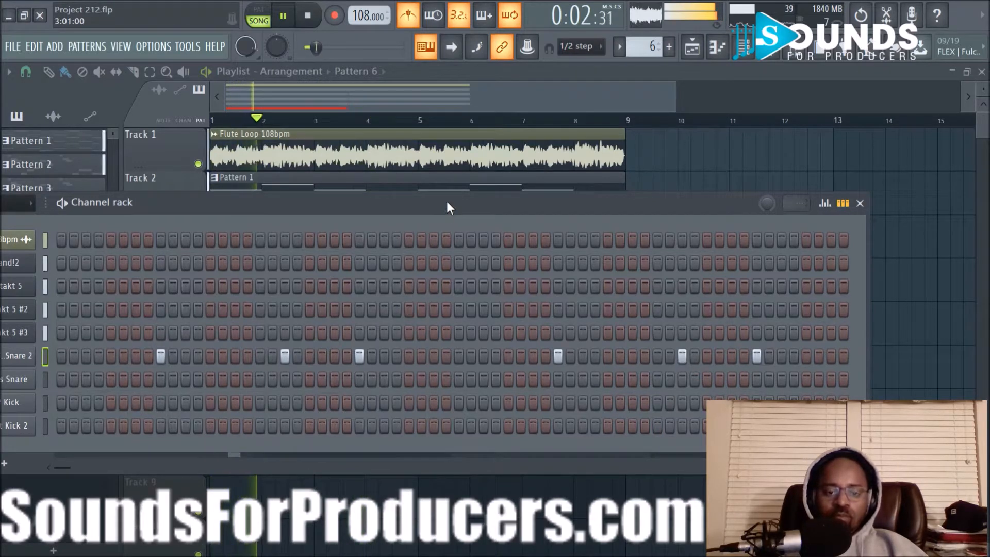
{"action": "left_click_drag", "start_coordinate": [446, 201], "coordinate": [570, 201]}
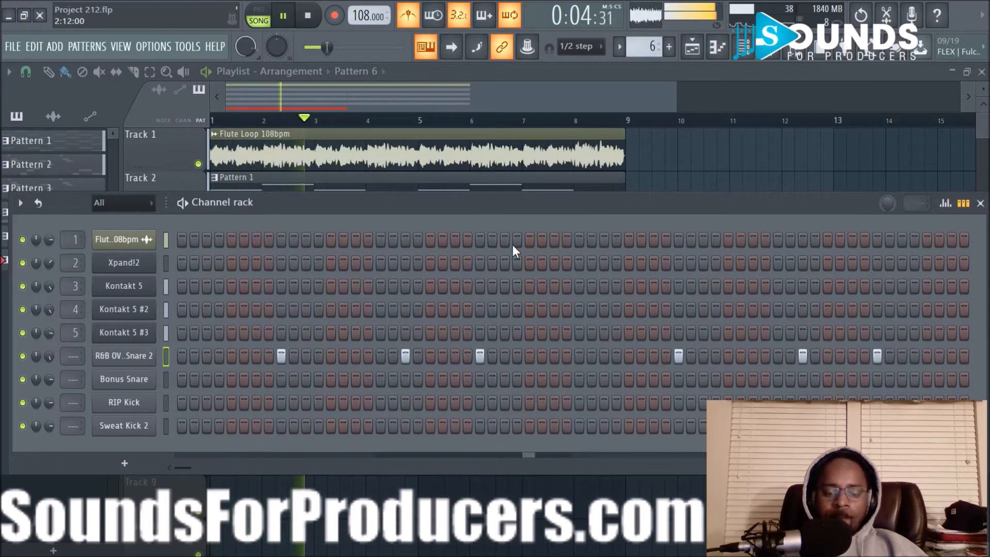
{"action": "key", "text": "space"}
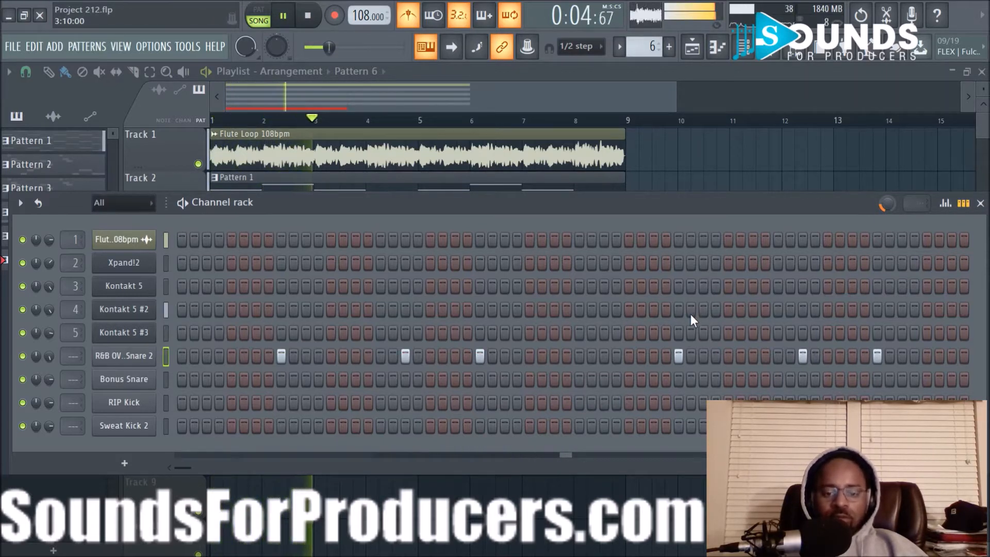
Audition Bonus Snare from its channel settings, close them and add Bonus Snare hits on beat 3 of bars 2 and 4
{"action": "left_click", "coordinate": [144, 384]}
{"action": "key", "text": "space"}
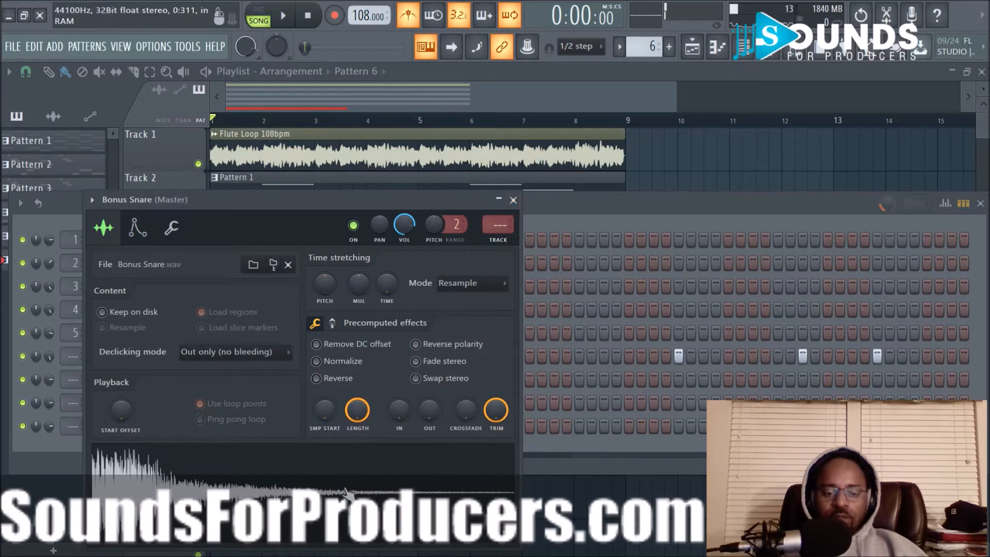
{"action": "key", "text": "space"}
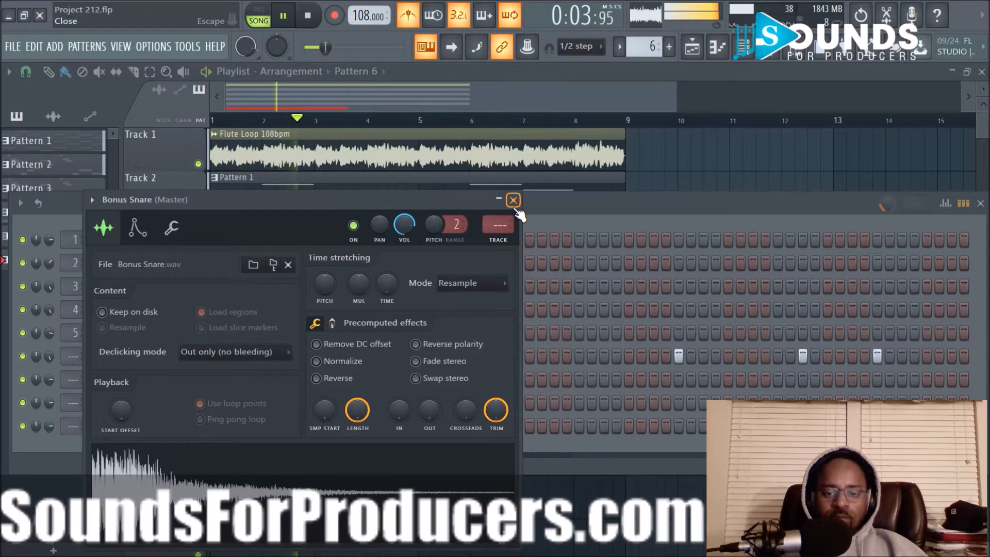
{"action": "left_click", "coordinate": [514, 202]}
{"action": "key", "text": "space"}
{"action": "key", "text": "space"}
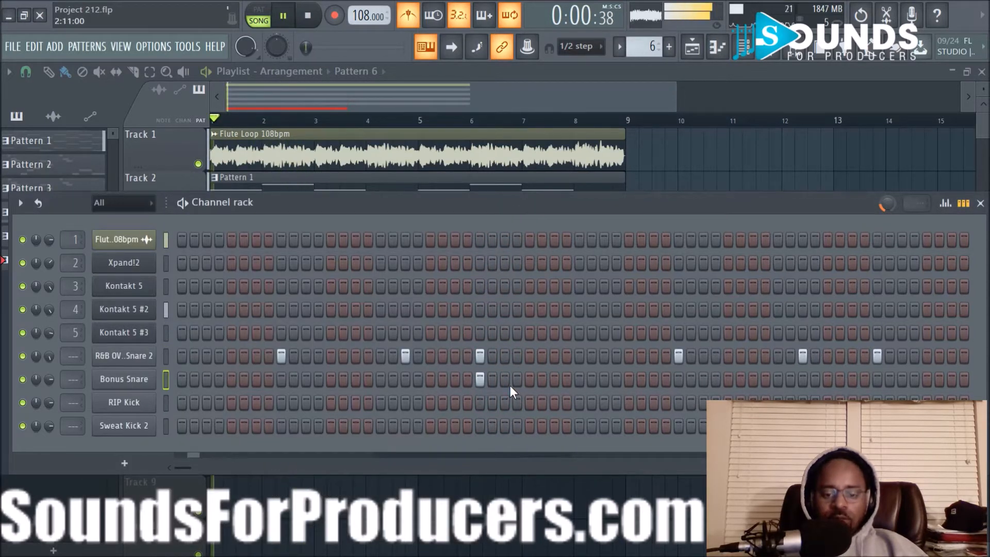
{"action": "left_click", "coordinate": [877, 379]}
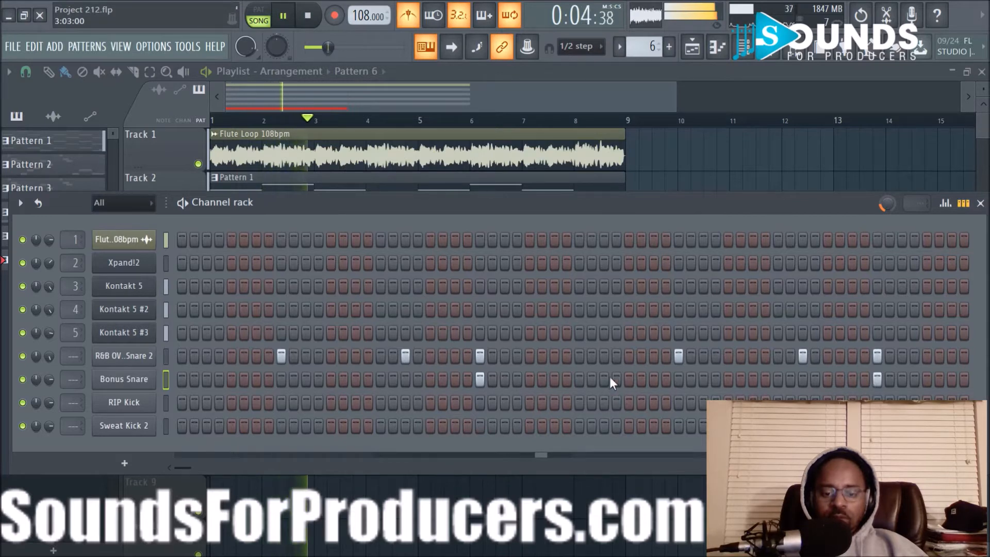
{"action": "key", "text": "space"}
{"action": "left_click", "coordinate": [140, 379]}
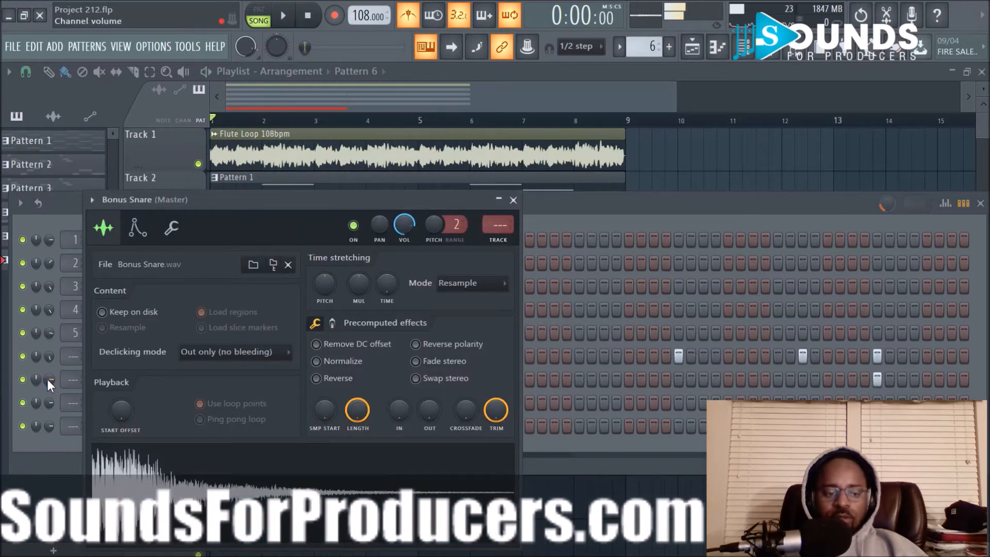
{"action": "key", "text": "Escape"}
{"action": "left_click", "coordinate": [266, 477]}
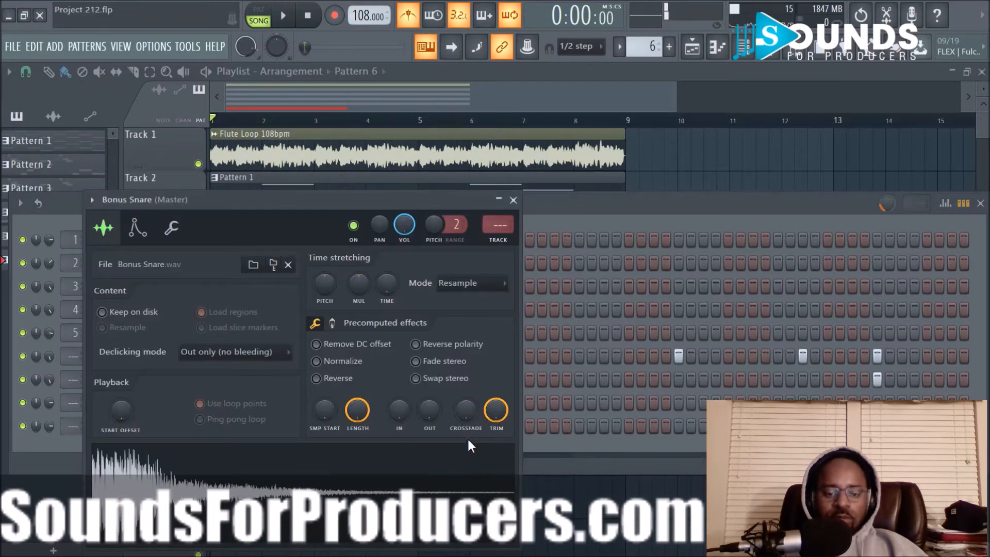
{"action": "key", "text": "space"}
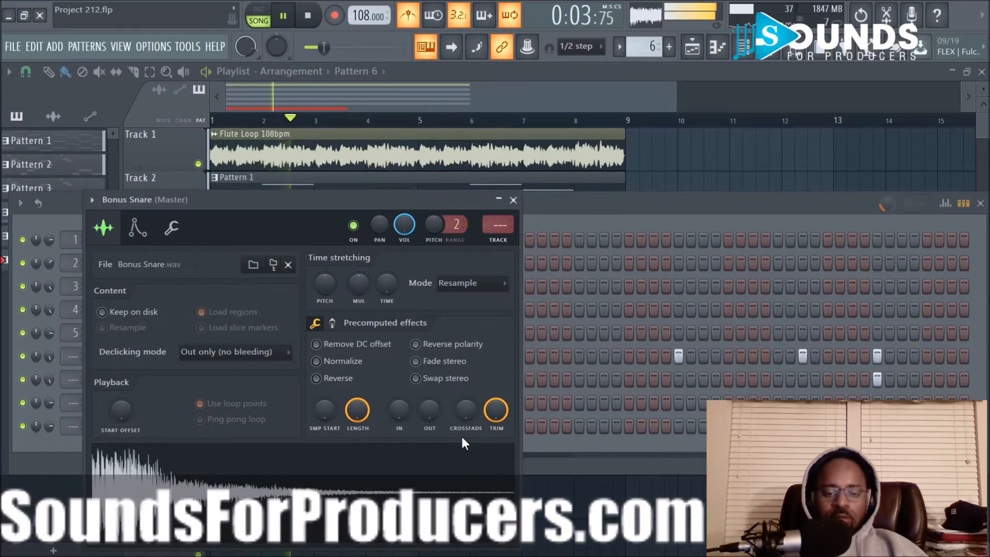
Set Bonus Snare's time shift to 0:01, close its settings and restart playback
{"action": "left_click", "coordinate": [171, 226]}
{"action": "key", "text": "space"}
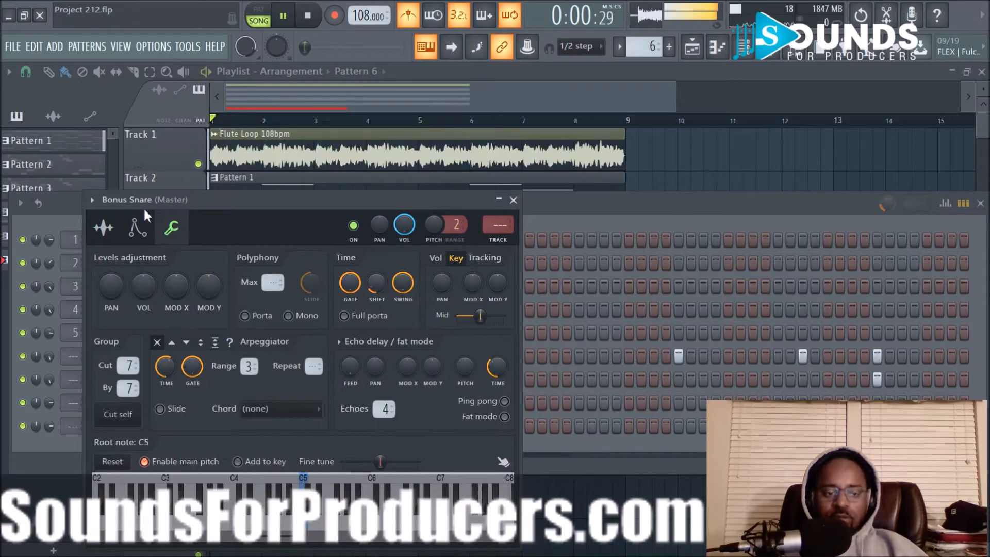
{"action": "left_click", "coordinate": [104, 228]}
{"action": "left_click", "coordinate": [513, 200]}
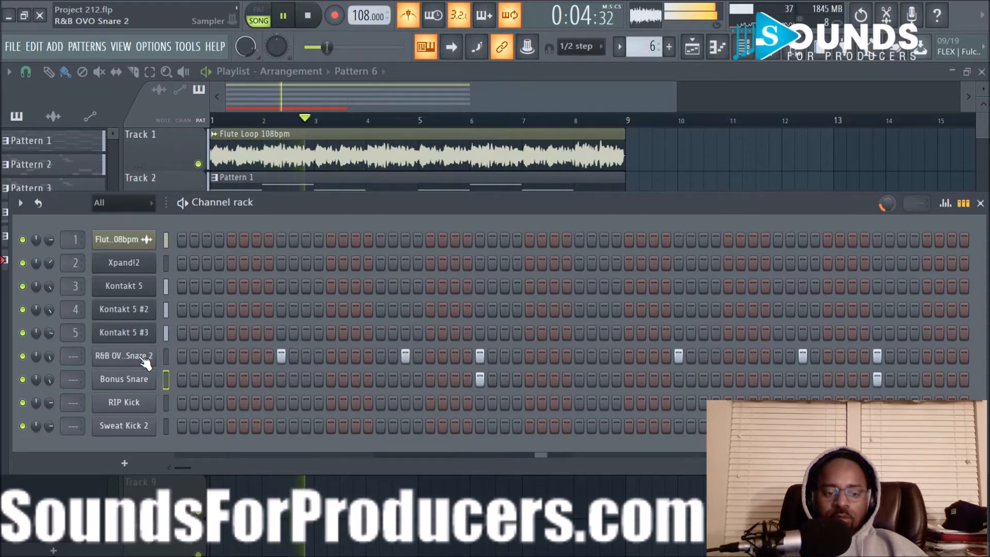
{"action": "left_click", "coordinate": [141, 379]}
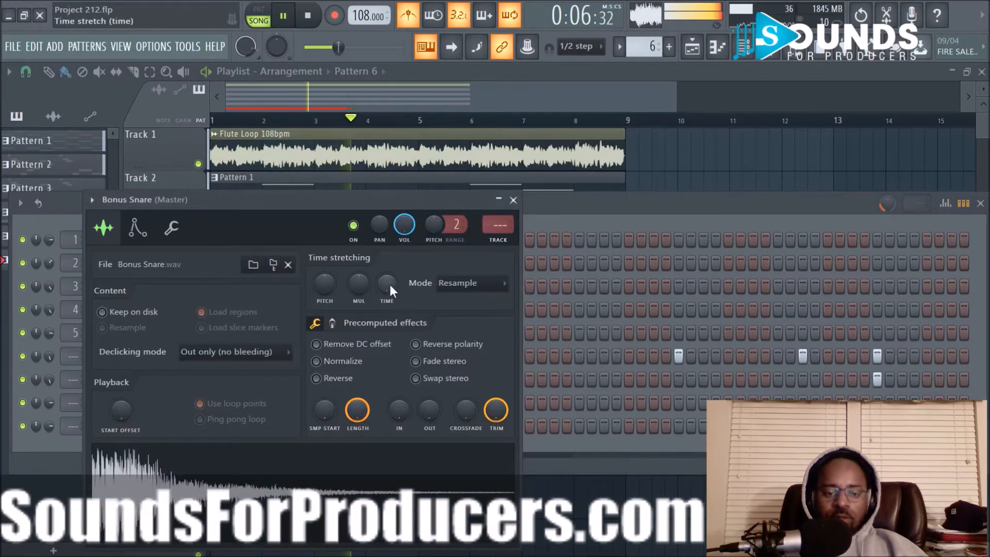
{"action": "left_click", "coordinate": [171, 228]}
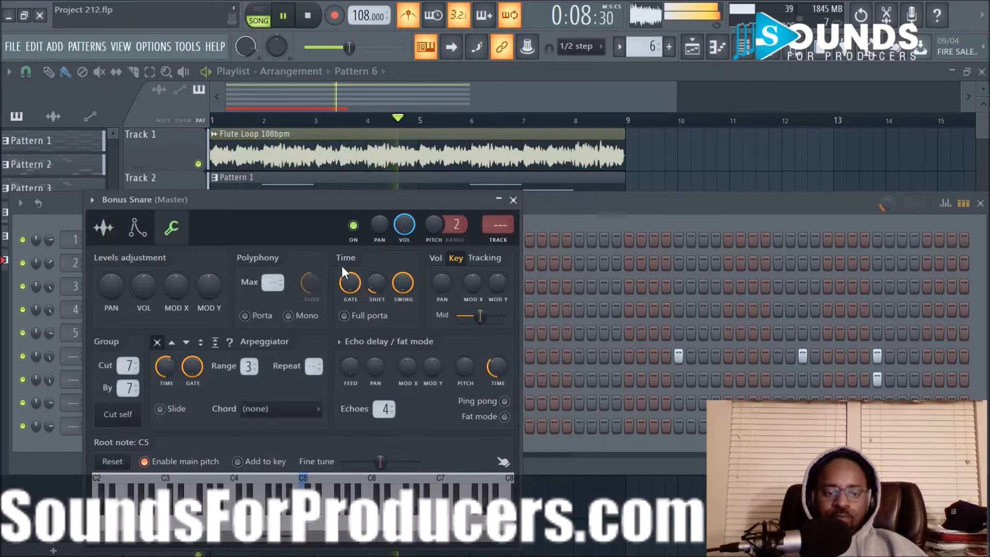
{"action": "left_click_drag", "start_coordinate": [376, 289], "coordinate": [376, 284]}
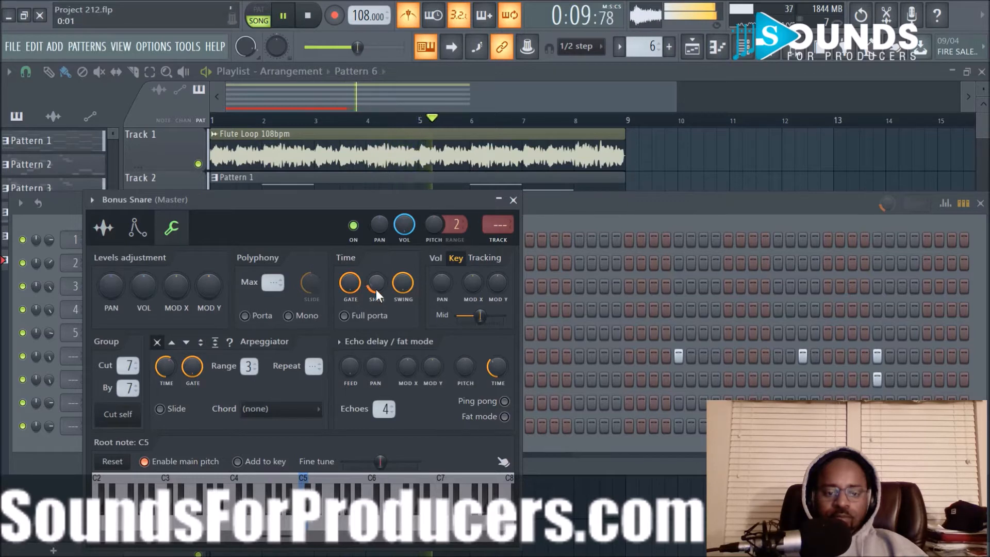
{"action": "left_click", "coordinate": [517, 200]}
{"action": "key", "text": "space"}
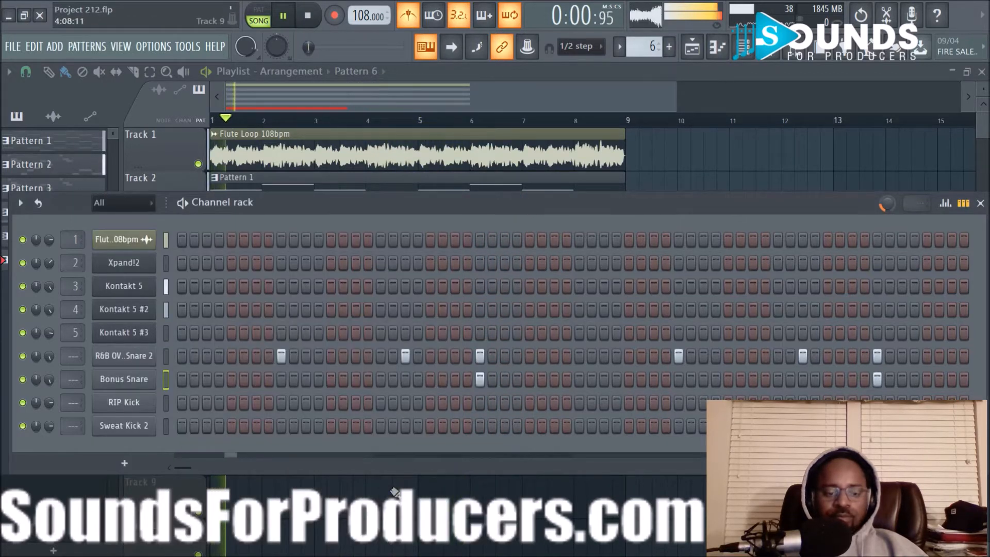
Check R&B OVO Snare 2's time and group settings during playback and close its channel window
{"action": "left_click", "coordinate": [138, 356]}
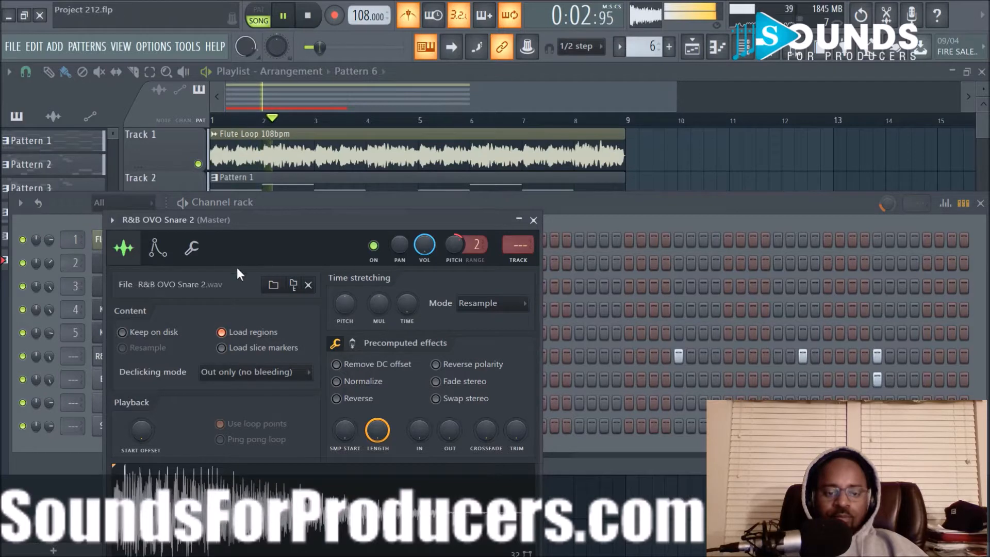
{"action": "left_click", "coordinate": [192, 248]}
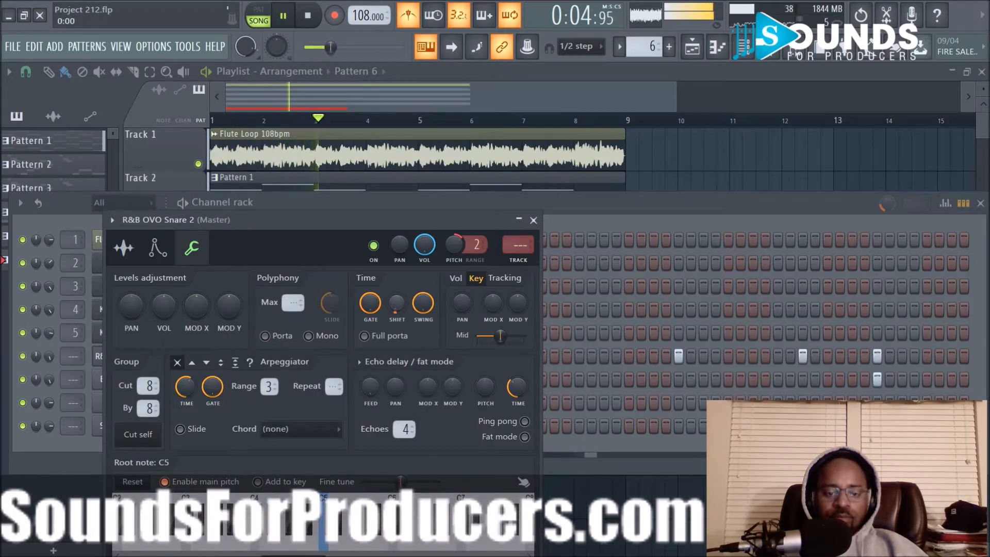
{"action": "left_click", "coordinate": [533, 220]}
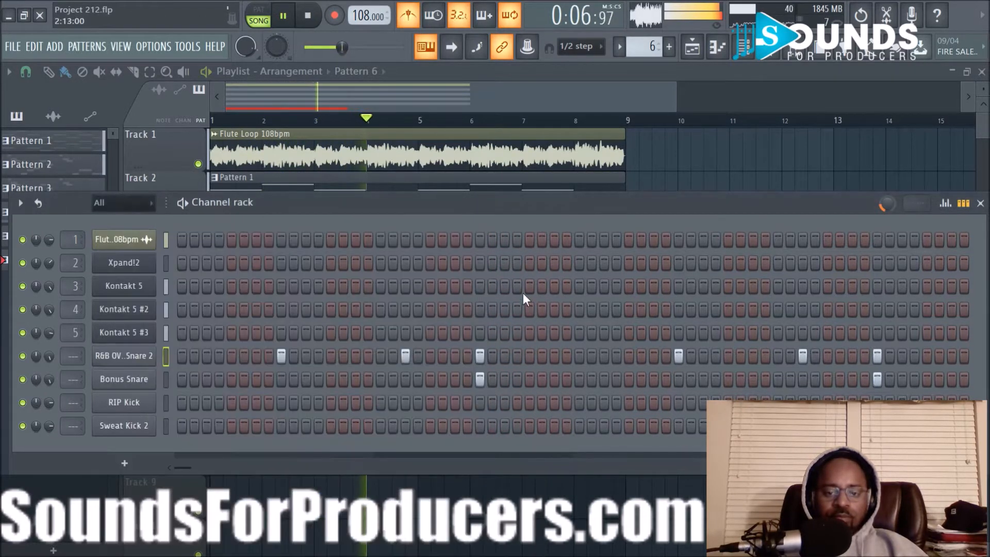
Place a second Pattern 6 clip at bar 5 on Track 6 of the playlist
{"action": "left_click", "coordinate": [557, 511]}
{"action": "left_click_drag", "start_coordinate": [355, 370], "coordinate": [570, 371]}
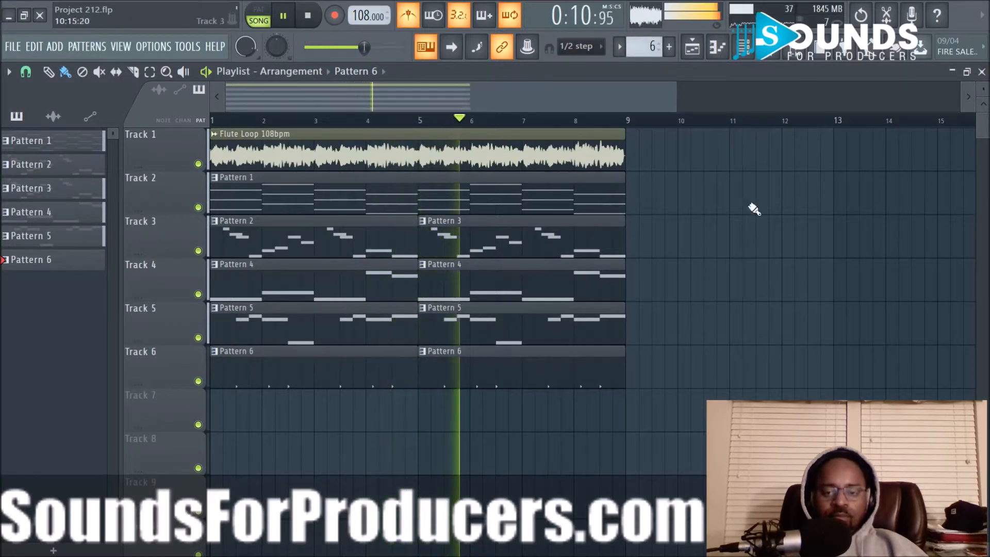
Route R&B OVO Snare 2 to mixer track 6 and Bonus Snare to track 7, and rename mixer track 6 as Snare
{"action": "left_click", "coordinate": [744, 47]}
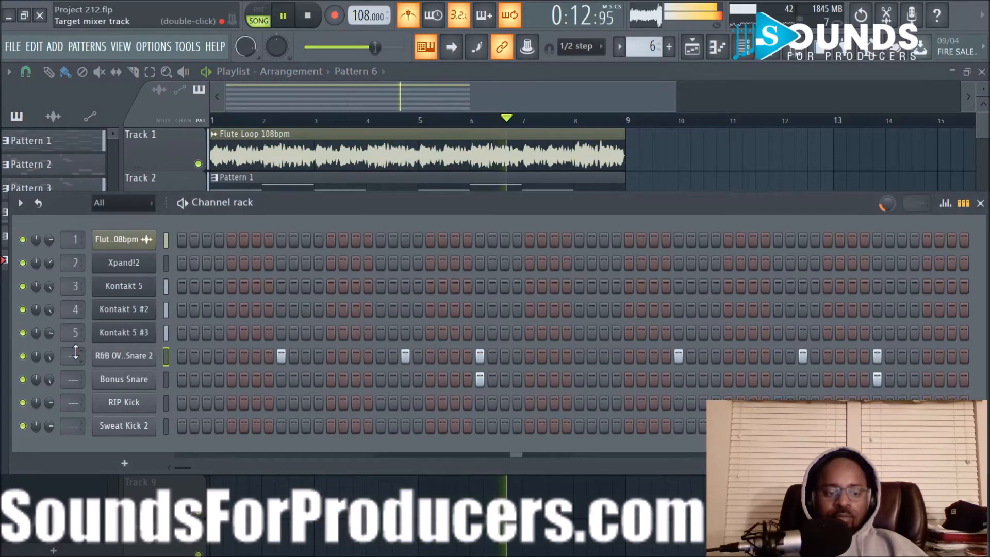
{"action": "scroll", "coordinate": [75, 353], "scroll_direction": "up", "scroll_amount": 5}
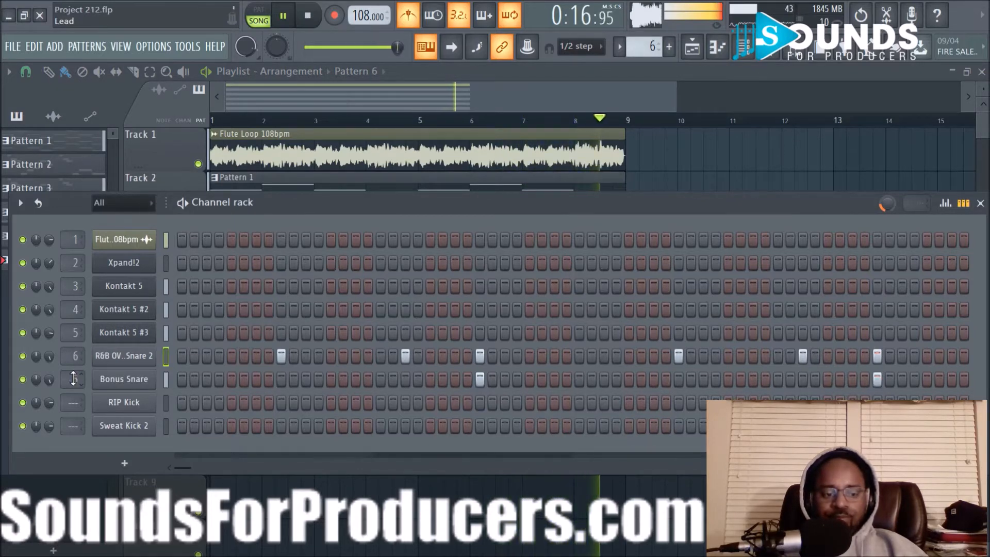
{"action": "left_click", "coordinate": [773, 56]}
{"action": "right_click", "coordinate": [257, 200]}
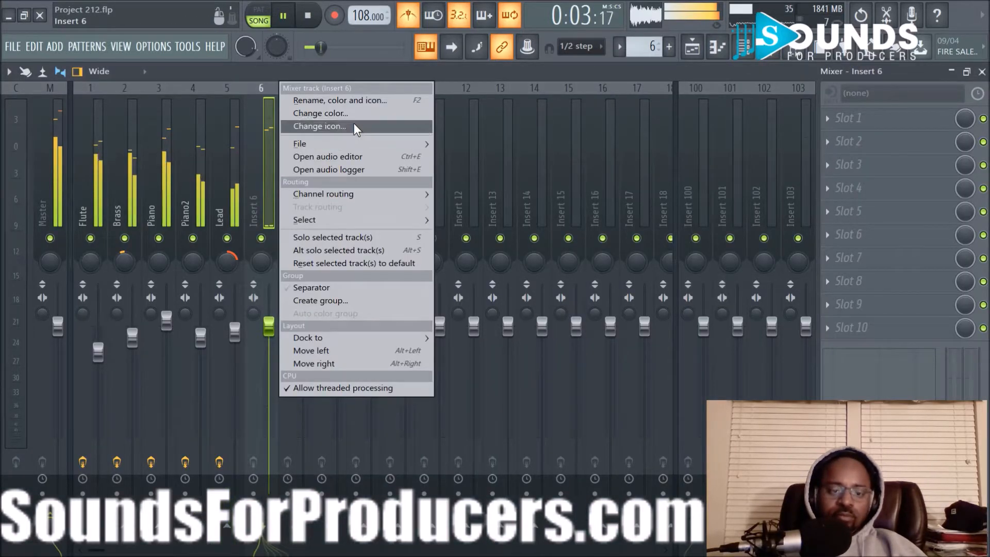
{"action": "left_click", "coordinate": [360, 109]}
{"action": "type", "text": "S"}
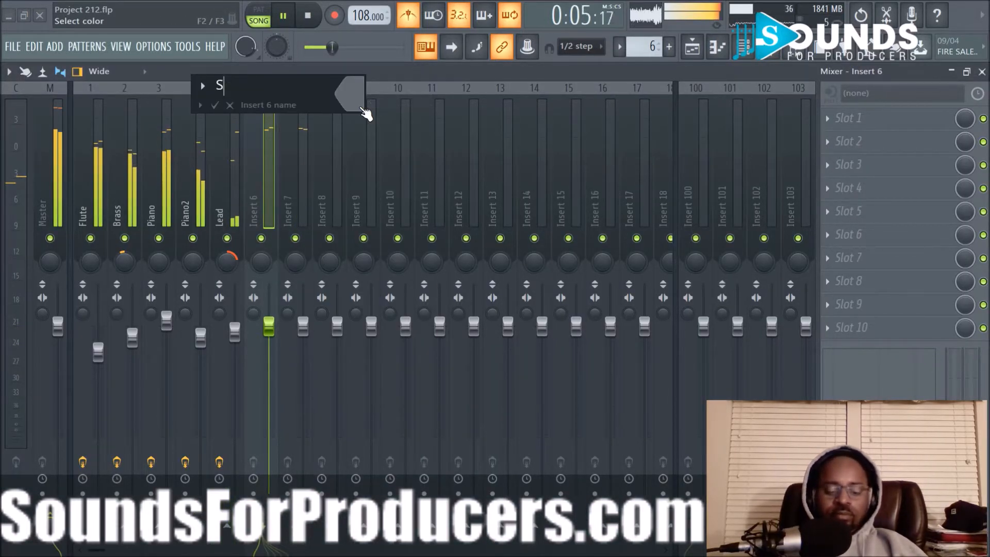
{"action": "type", "text": "nare"}
{"action": "key", "text": "Return"}
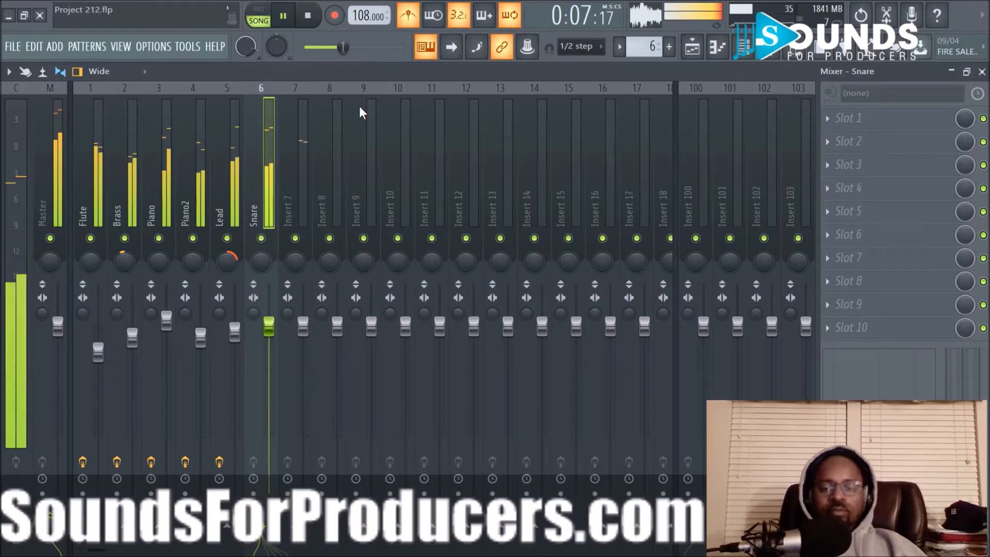
Select all R&B OVO Snare 2 notes in Pattern 6's piano roll and raise their velocity
{"action": "left_click", "coordinate": [743, 46]}
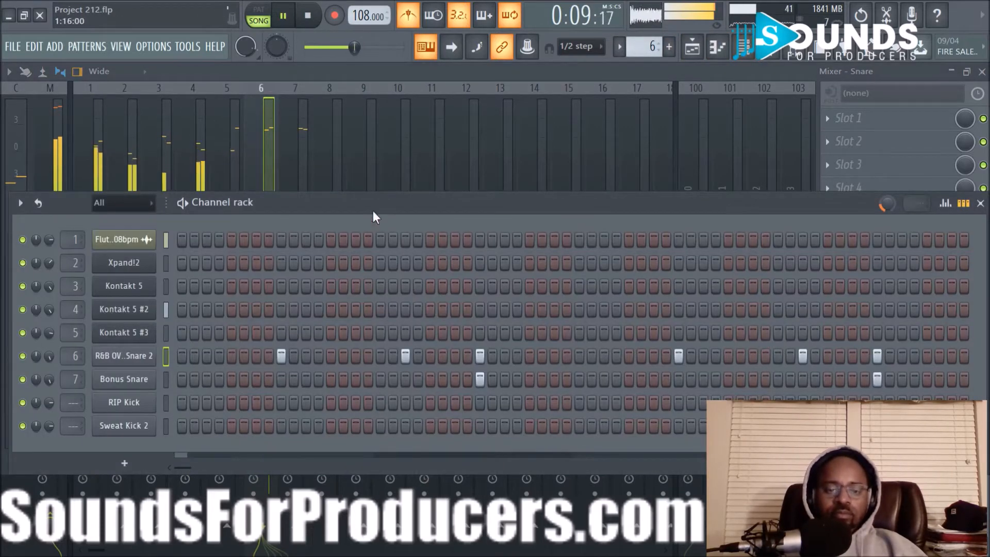
{"action": "left_click", "coordinate": [692, 46]}
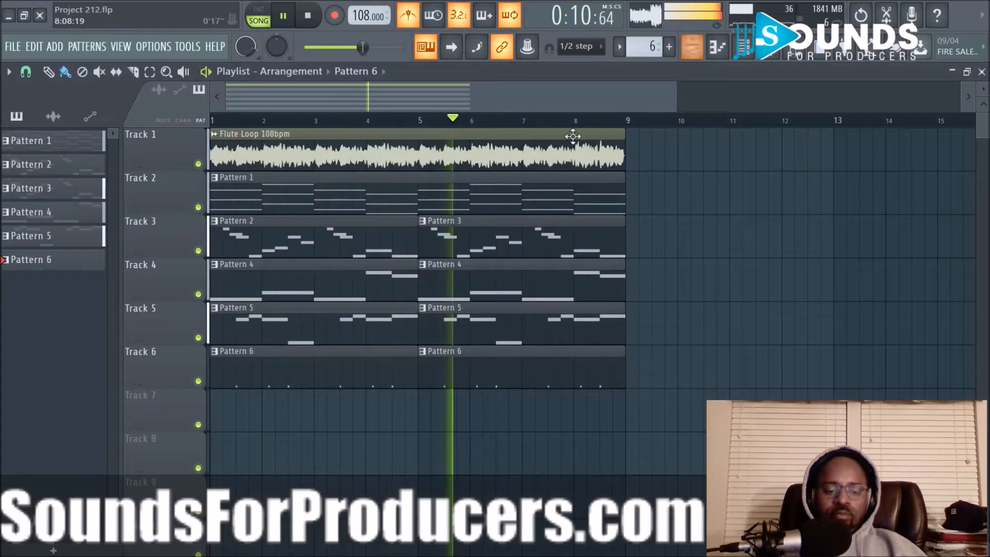
{"action": "double_click", "coordinate": [349, 380]}
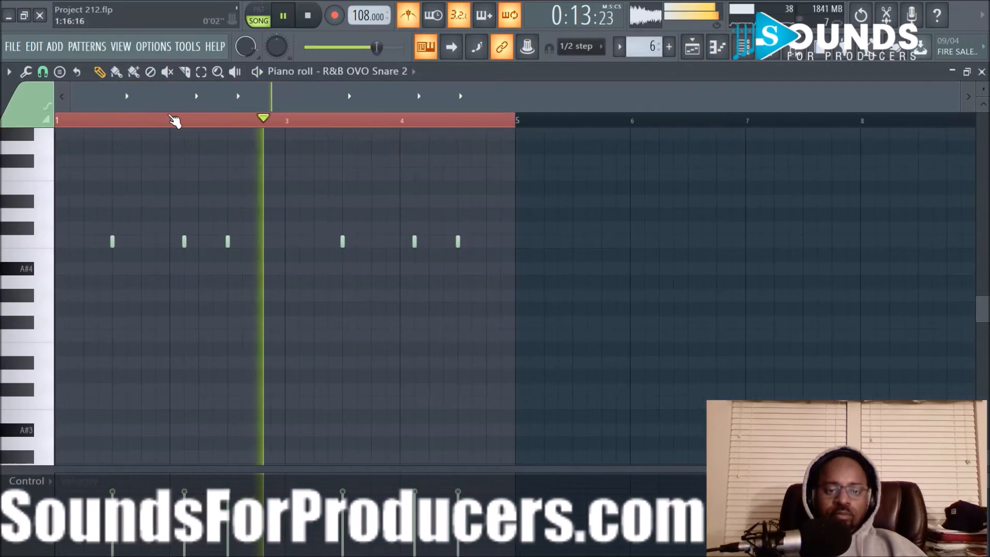
{"action": "left_click", "coordinate": [412, 74]}
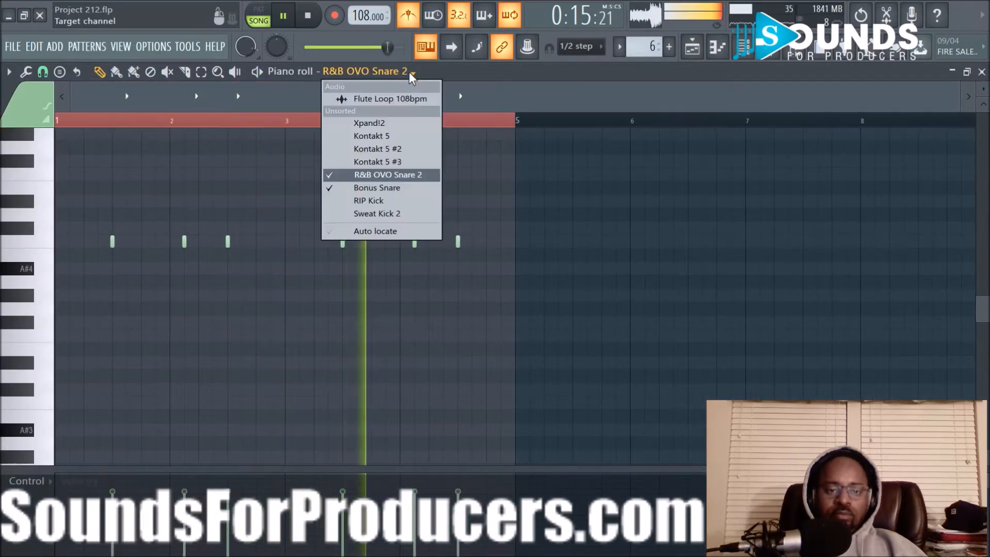
{"action": "left_click", "coordinate": [505, 173]}
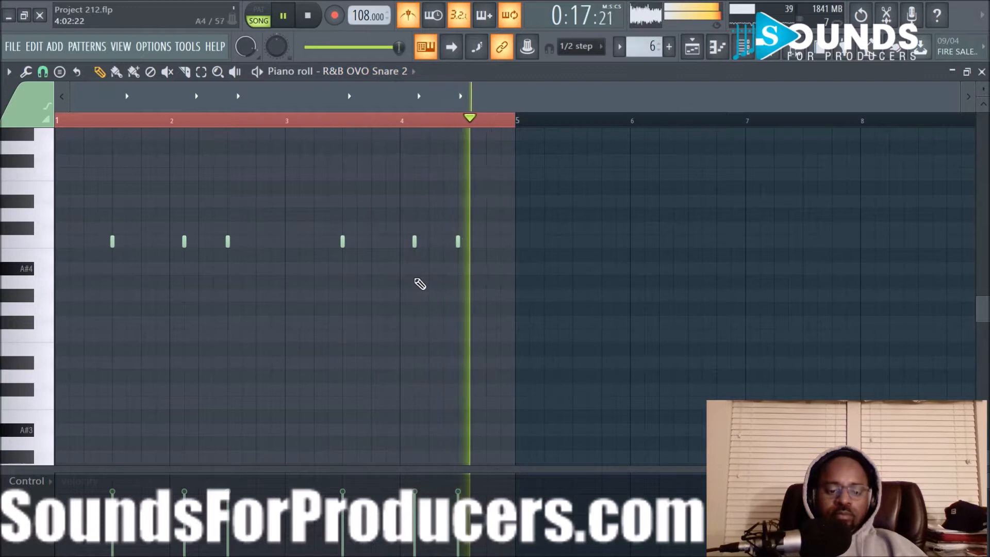
{"action": "key", "text": "ctrl+a"}
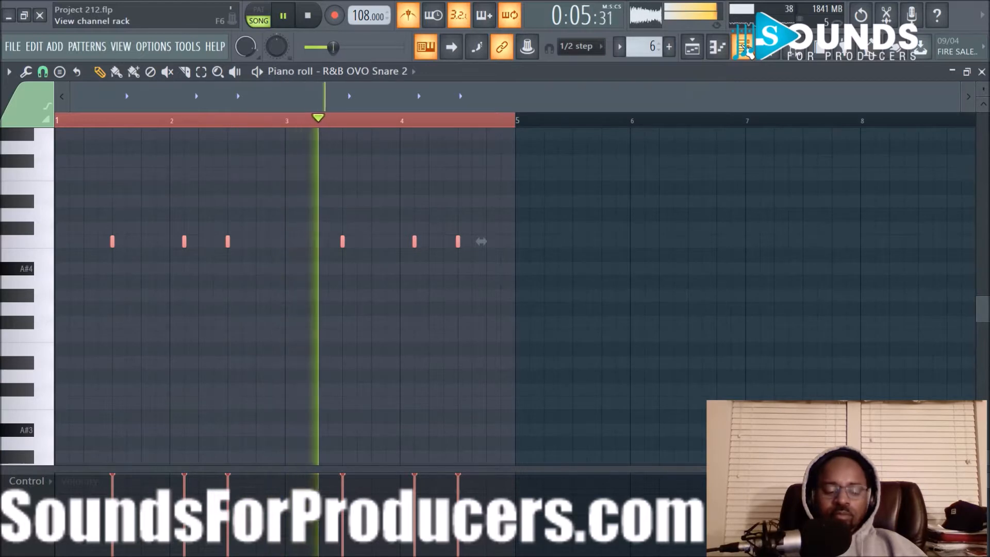
Undo the velocity increase on the R&B OVO Snare 2 notes
{"action": "key", "text": "ctrl+z"}
{"action": "key", "text": "ctrl+z"}
{"action": "key", "text": "ctrl+z"}
{"action": "key", "text": "ctrl+z"}
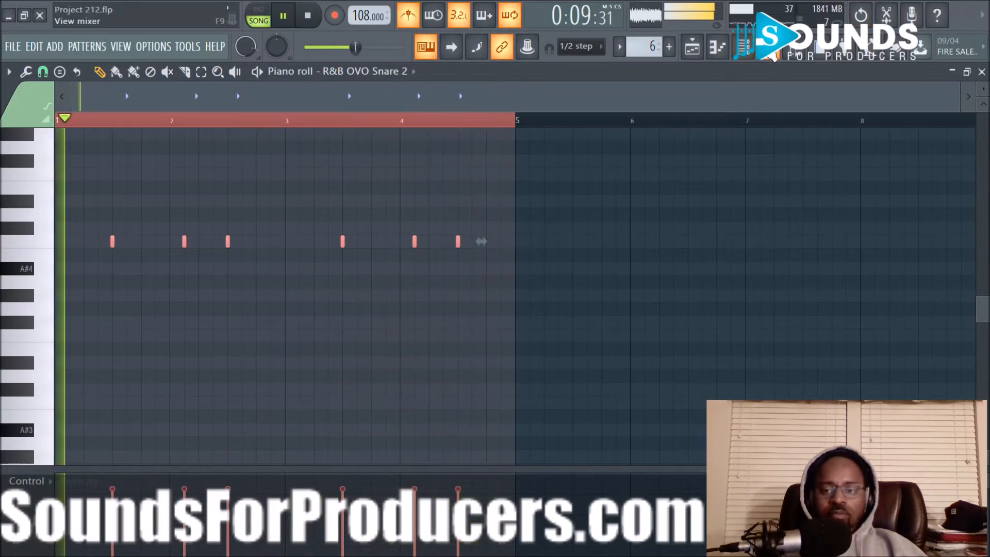
Add Fruity Parametric EQ 2 to the Snare mixer track and boost band 4 by about 4.4 dB around 544 Hz
{"action": "key", "text": "F9"}
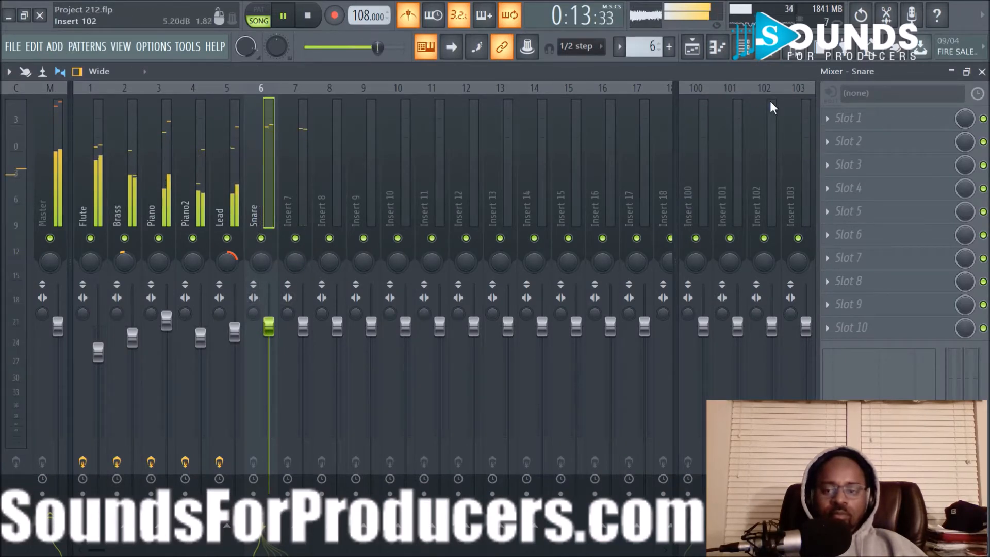
{"action": "left_click", "coordinate": [831, 120]}
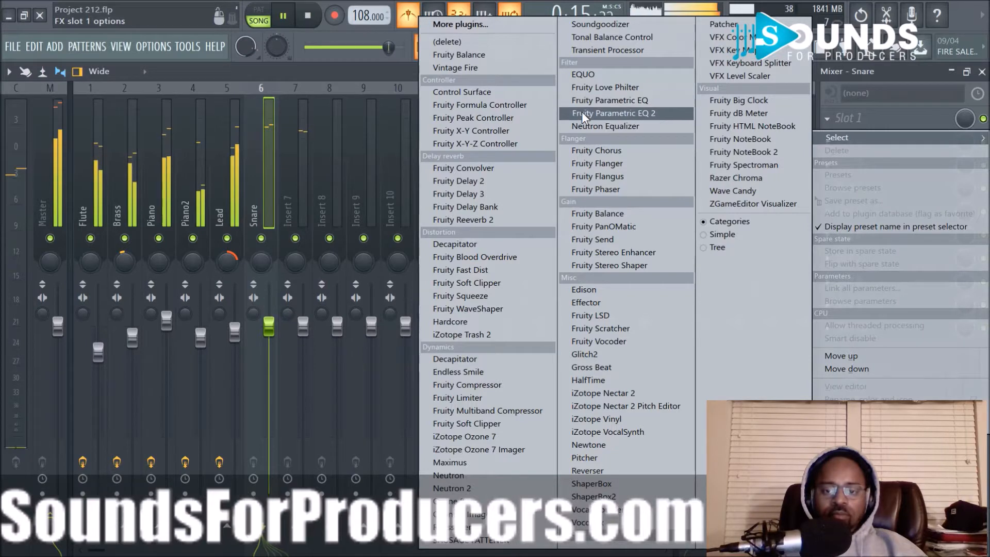
{"action": "left_click", "coordinate": [581, 111]}
{"action": "left_click_drag", "start_coordinate": [300, 366], "coordinate": [295, 351]}
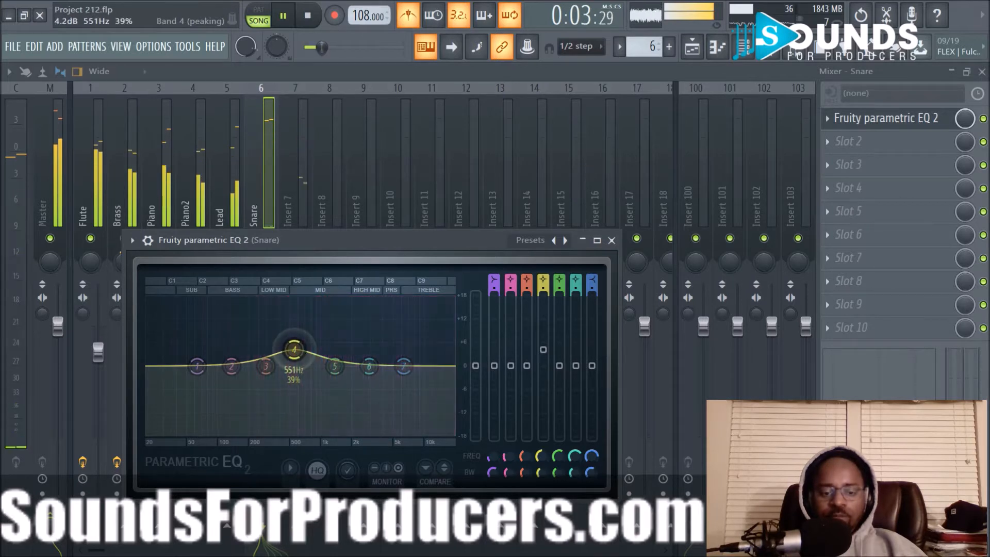
Shape the Snare EQ with a steep band 1 low cut near 200 Hz and a narrow band 3 boost of about 4 dB at 290 Hz
{"action": "left_click_drag", "start_coordinate": [198, 366], "coordinate": [231, 430]}
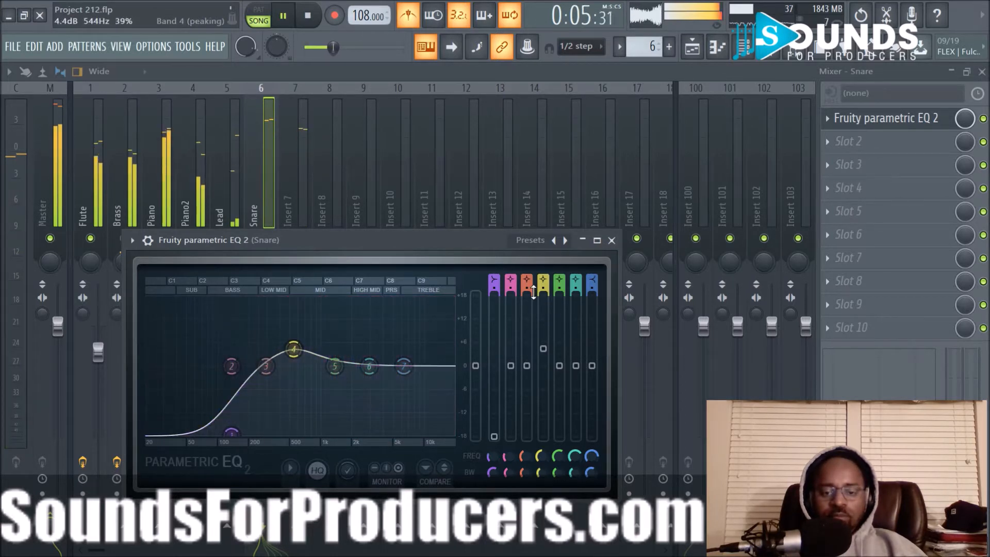
{"action": "left_click_drag", "start_coordinate": [495, 289], "coordinate": [496, 284]}
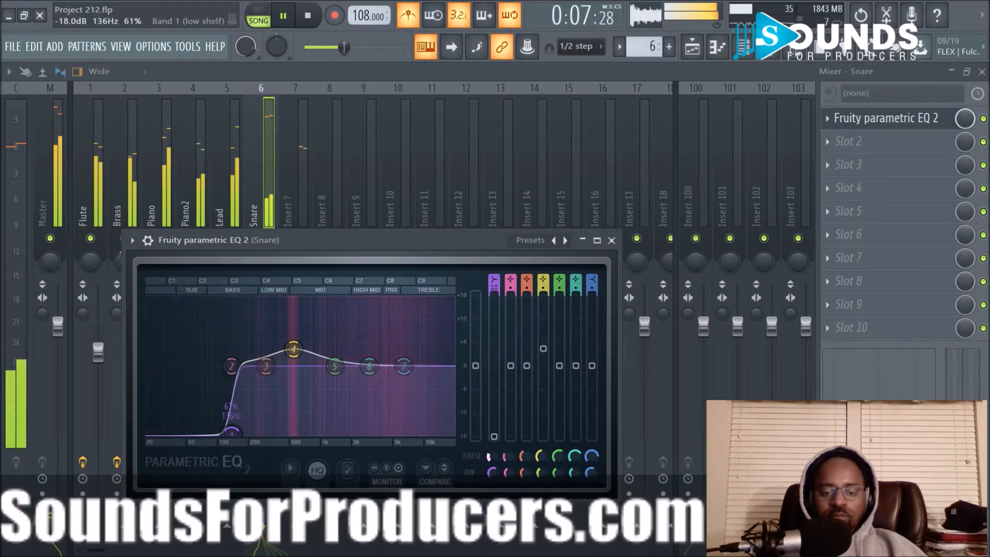
{"action": "left_click_drag", "start_coordinate": [232, 432], "coordinate": [251, 432]}
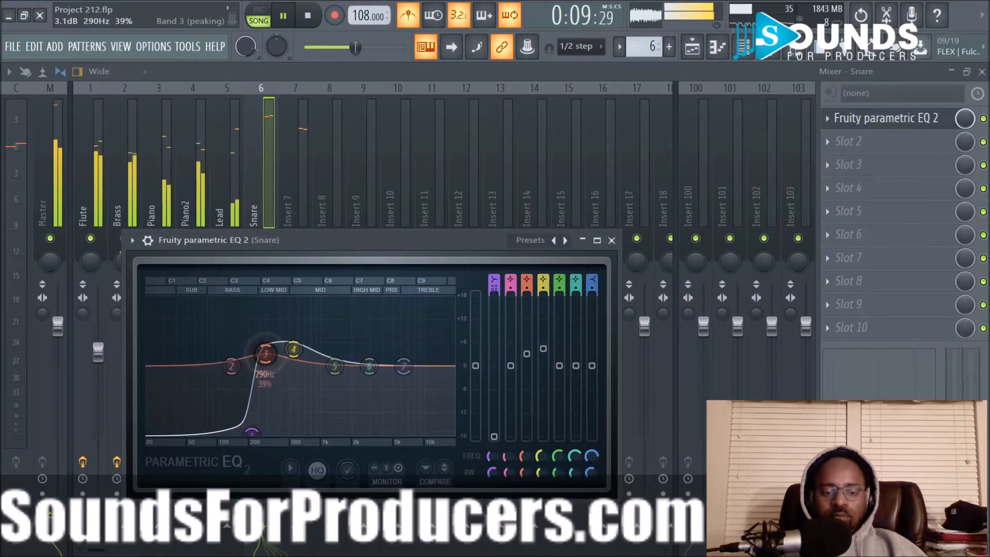
{"action": "scroll", "coordinate": [271, 355], "scroll_direction": "down", "scroll_amount": 5}
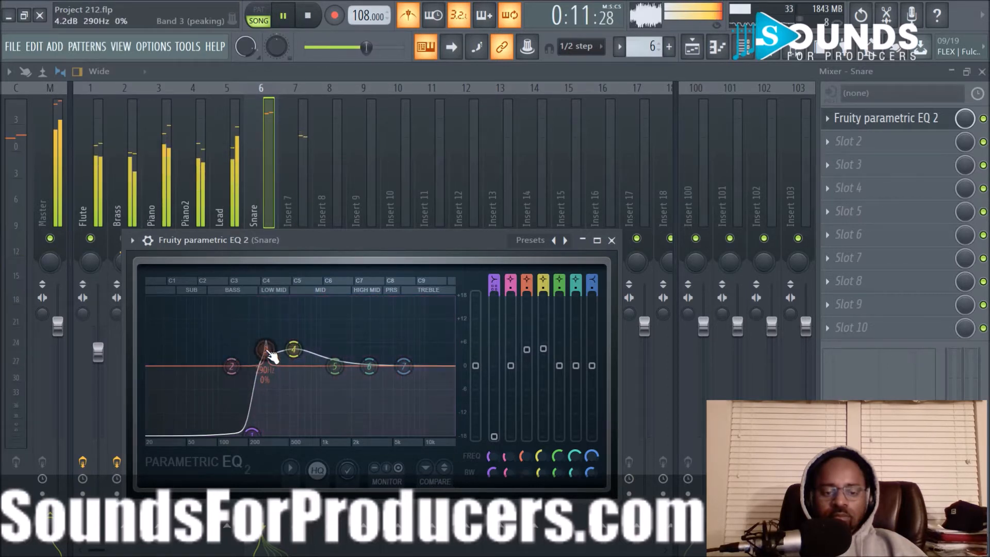
{"action": "scroll", "coordinate": [271, 356], "scroll_direction": "up", "scroll_amount": 2}
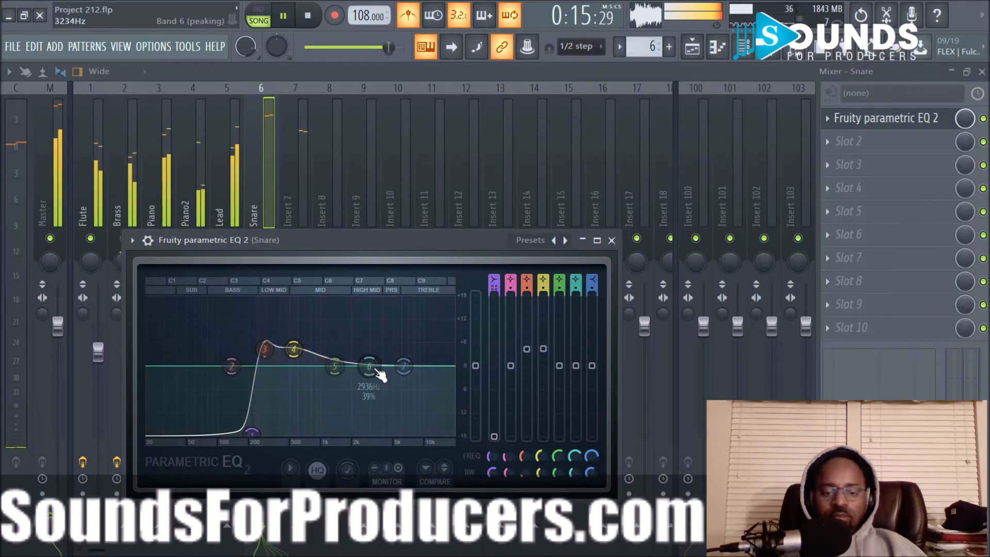
Try a band 6 boost at about 3.8 kHz in the Snare EQ and reset the band
{"action": "left_click_drag", "start_coordinate": [368, 366], "coordinate": [385, 360]}
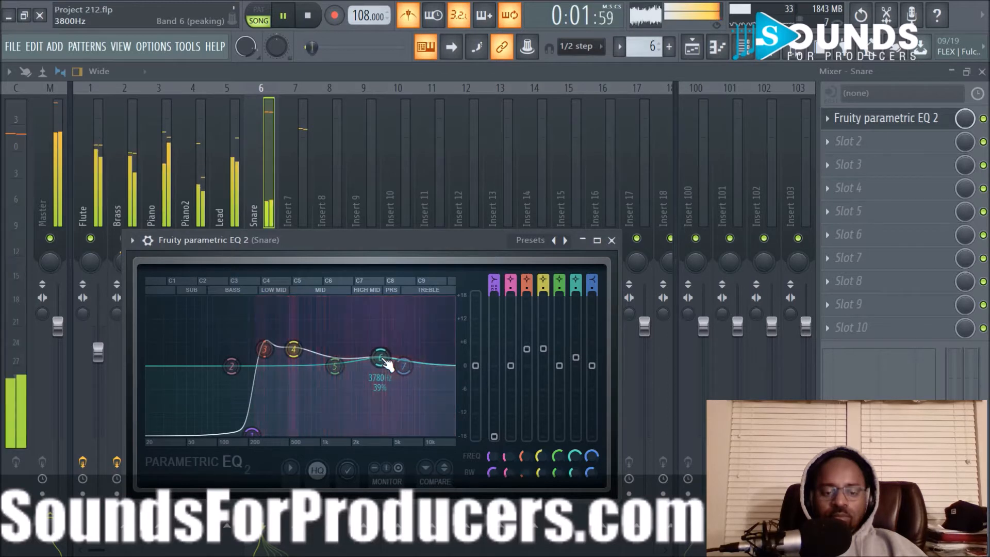
{"action": "right_click", "coordinate": [382, 360]}
{"action": "left_click", "coordinate": [422, 378]}
Narrow and raise band 4 of the Snare EQ to about 8 dB at 536 Hz, and raise band 3 to a similar level
{"action": "left_click_drag", "start_coordinate": [298, 354], "coordinate": [296, 339]}
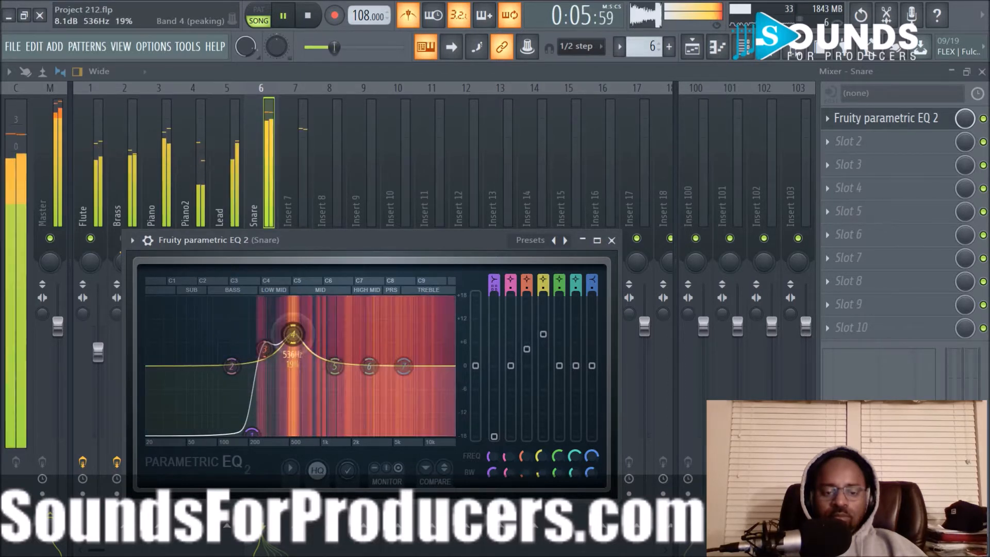
{"action": "left_click_drag", "start_coordinate": [265, 349], "coordinate": [260, 335]}
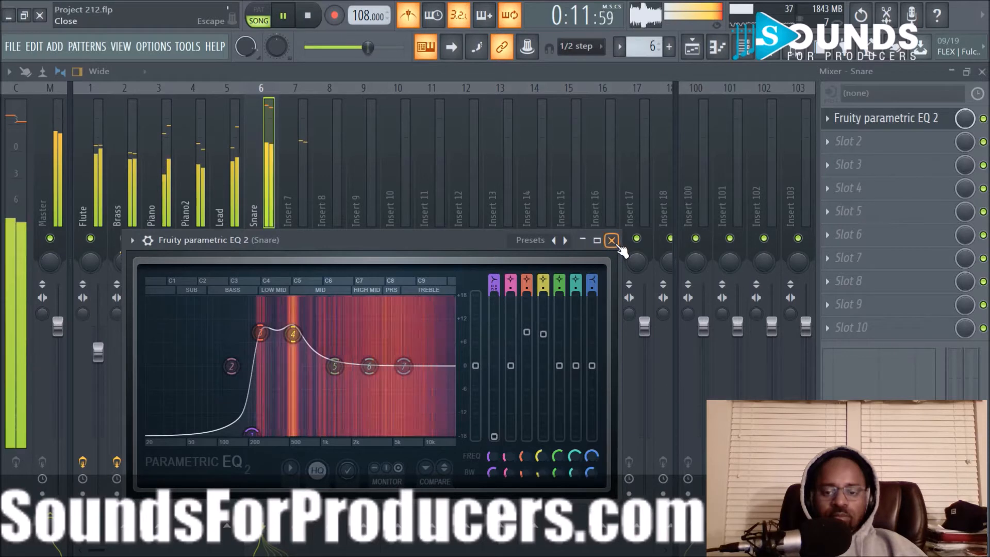
{"action": "left_click", "coordinate": [611, 240]}
Add Fruity Parametric EQ 2 to mixer track 7 and set band 1 as a steep low cut at about 140 Hz
{"action": "left_click", "coordinate": [287, 214]}
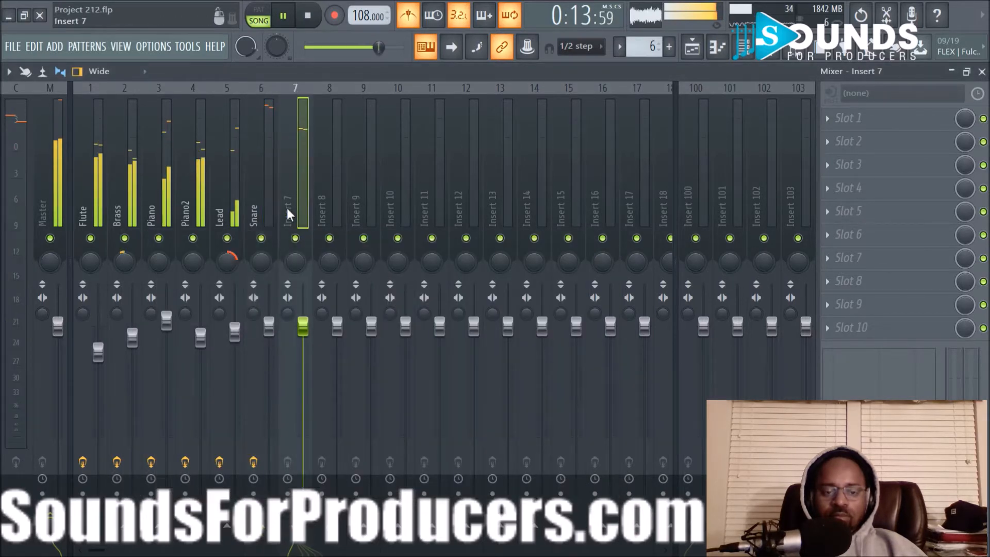
{"action": "left_click", "coordinate": [826, 118]}
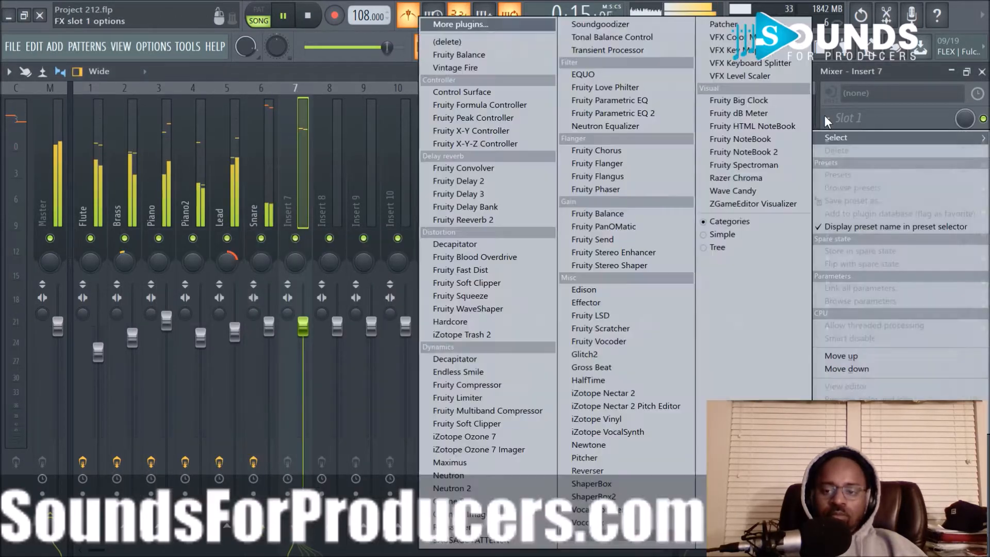
{"action": "left_click", "coordinate": [671, 115]}
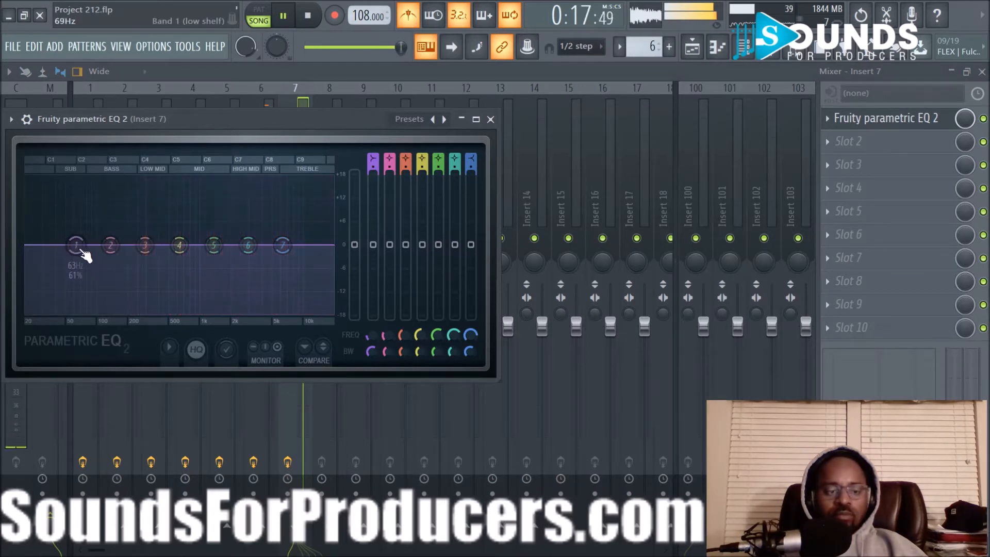
{"action": "left_click_drag", "start_coordinate": [84, 258], "coordinate": [110, 312]}
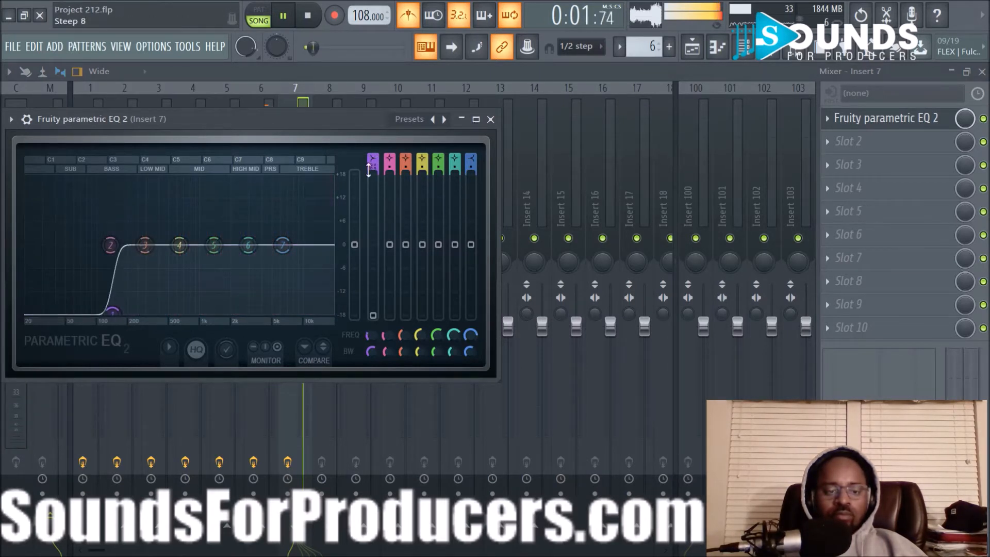
Add a narrow band 3 boost and a band 7 high-shelf boost of about 5 dB in mixer track 7's EQ
{"action": "left_click_drag", "start_coordinate": [151, 252], "coordinate": [148, 234]}
{"action": "scroll", "coordinate": [150, 227], "scroll_direction": "down", "scroll_amount": 5}
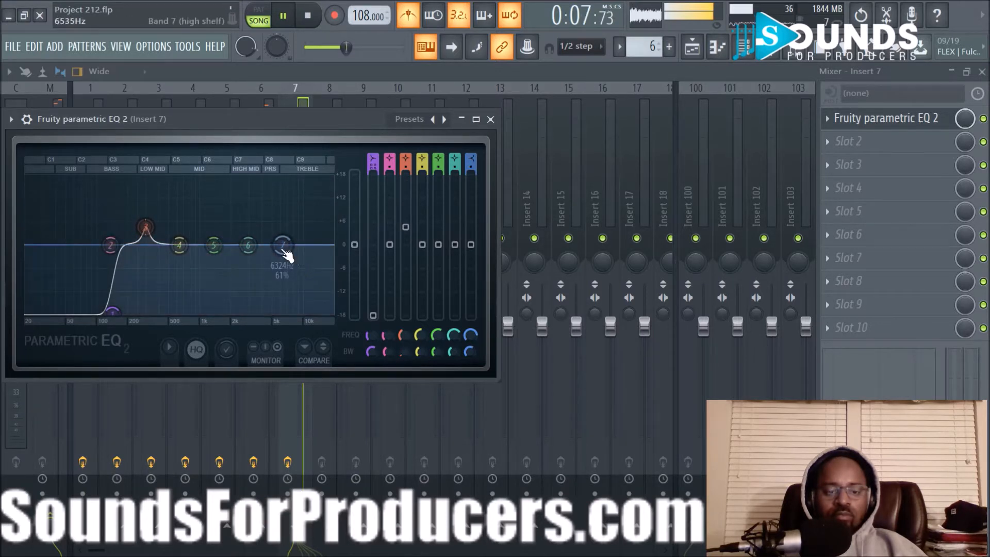
{"action": "left_click_drag", "start_coordinate": [282, 245], "coordinate": [244, 223]}
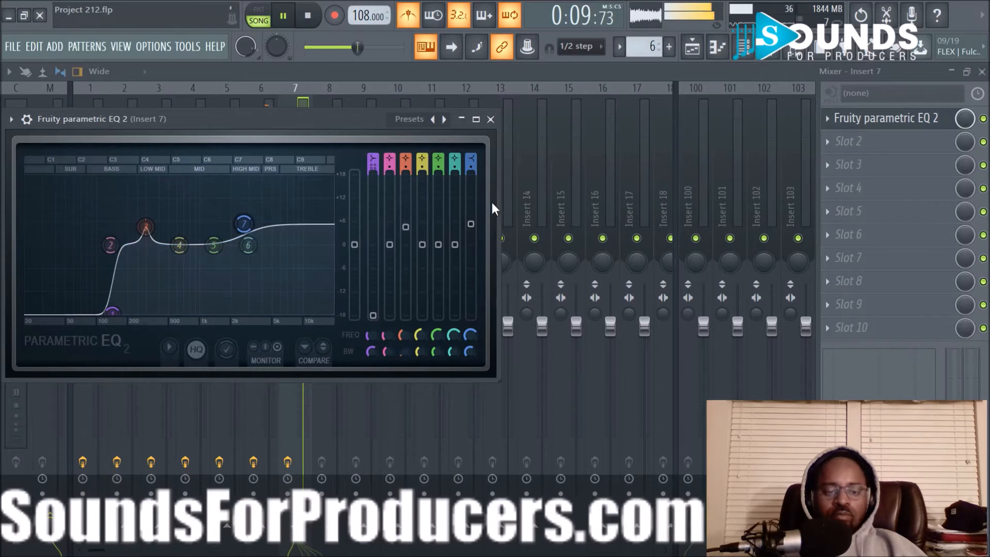
{"action": "left_click", "coordinate": [491, 120]}
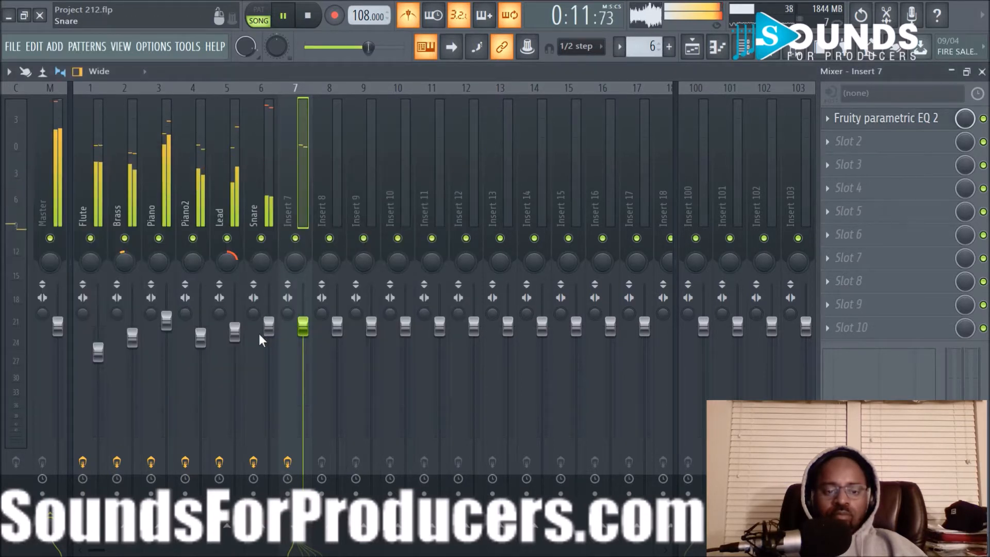
Mute mixer track 7 and load Fruity Stereo Enhancer in the Snare track's second effect slot
{"action": "left_click", "coordinate": [265, 187]}
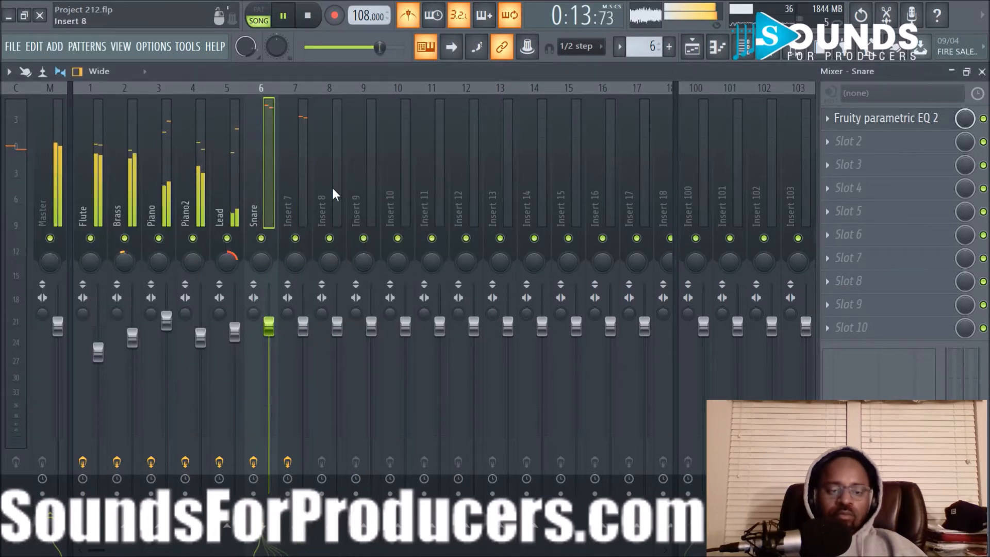
{"action": "left_click", "coordinate": [294, 238]}
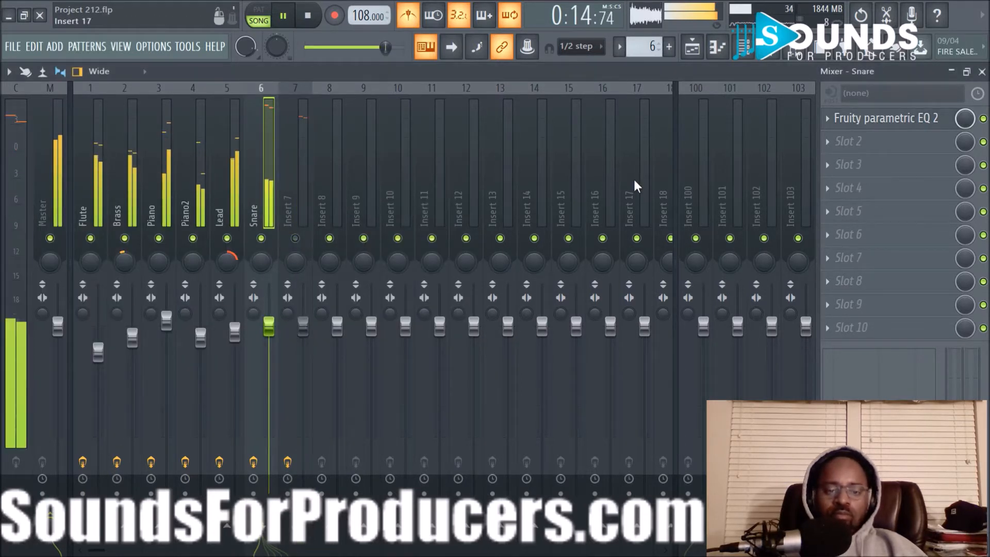
{"action": "left_click", "coordinate": [827, 141]}
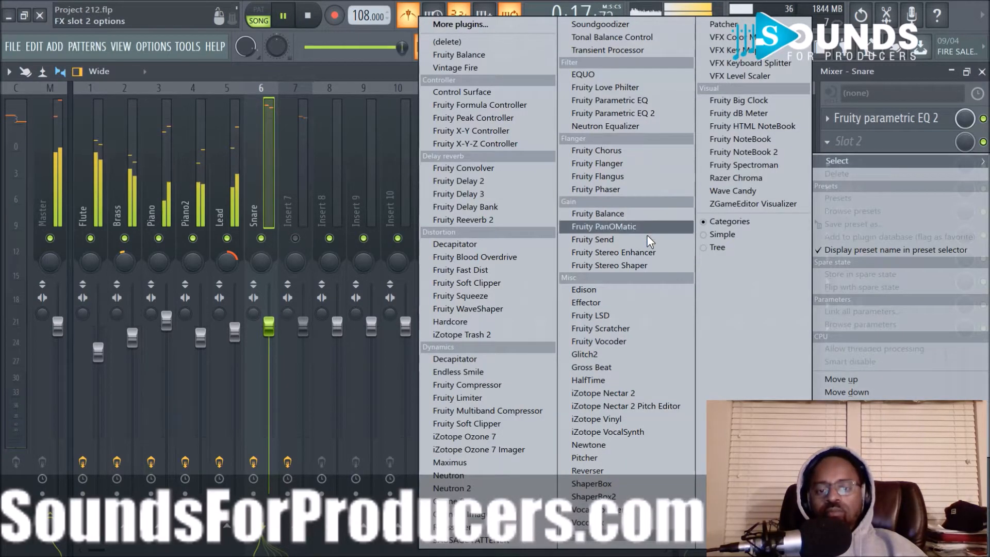
{"action": "left_click", "coordinate": [648, 252]}
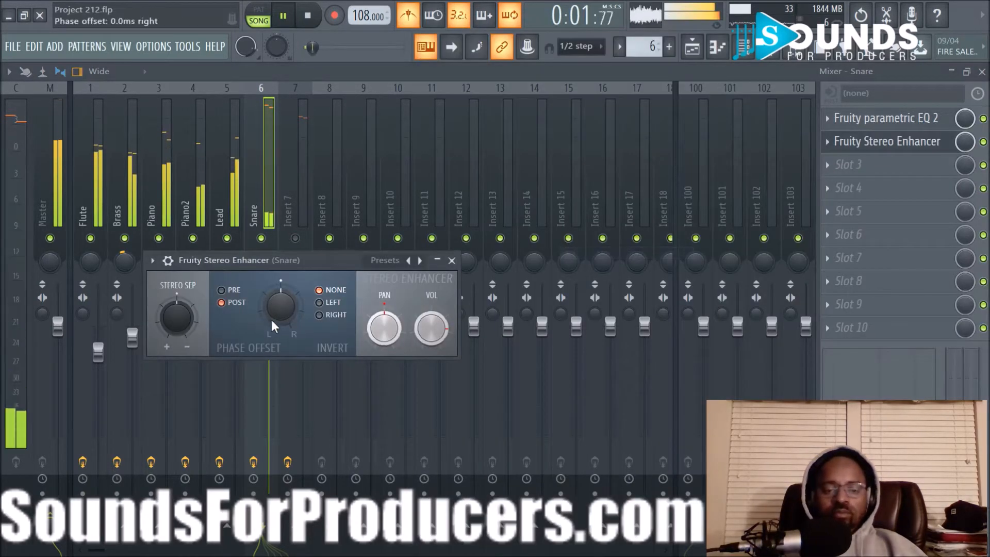
Set the Snare's Stereo Enhancer phase offset to about 1.4 ms left and lower the Snare track's volume slightly
{"action": "left_click_drag", "start_coordinate": [281, 307], "coordinate": [281, 333]}
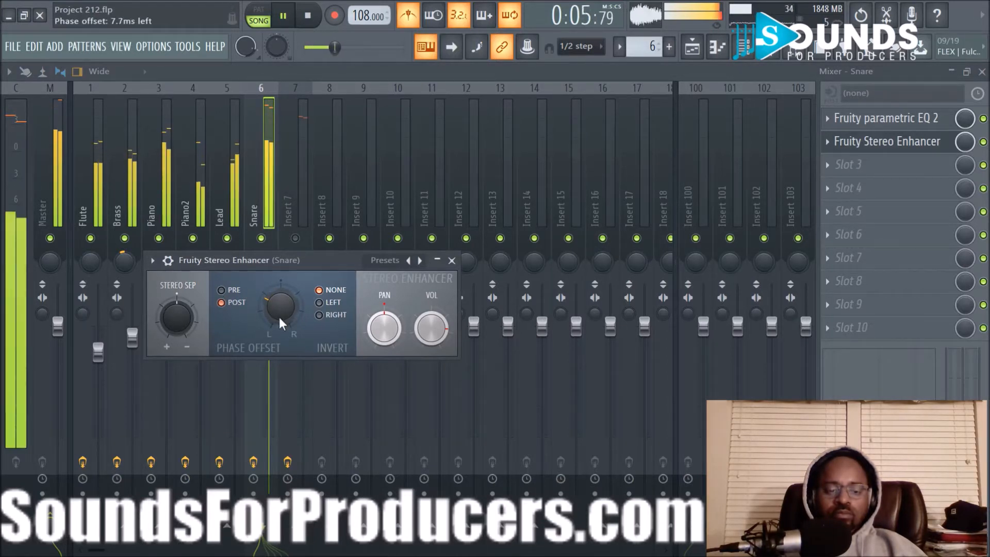
{"action": "scroll", "coordinate": [280, 316], "scroll_direction": "down", "scroll_amount": 5}
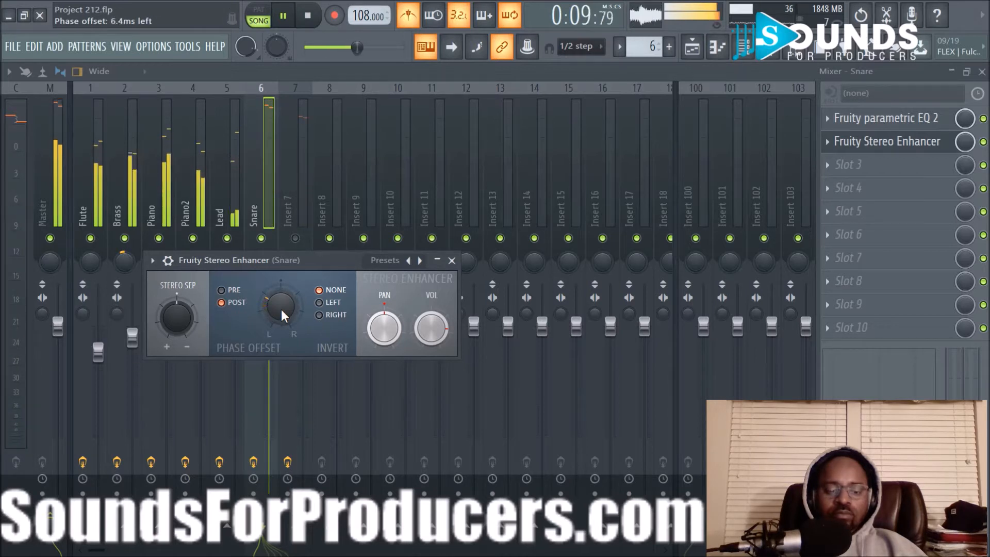
{"action": "scroll", "coordinate": [280, 307], "scroll_direction": "up", "scroll_amount": 2}
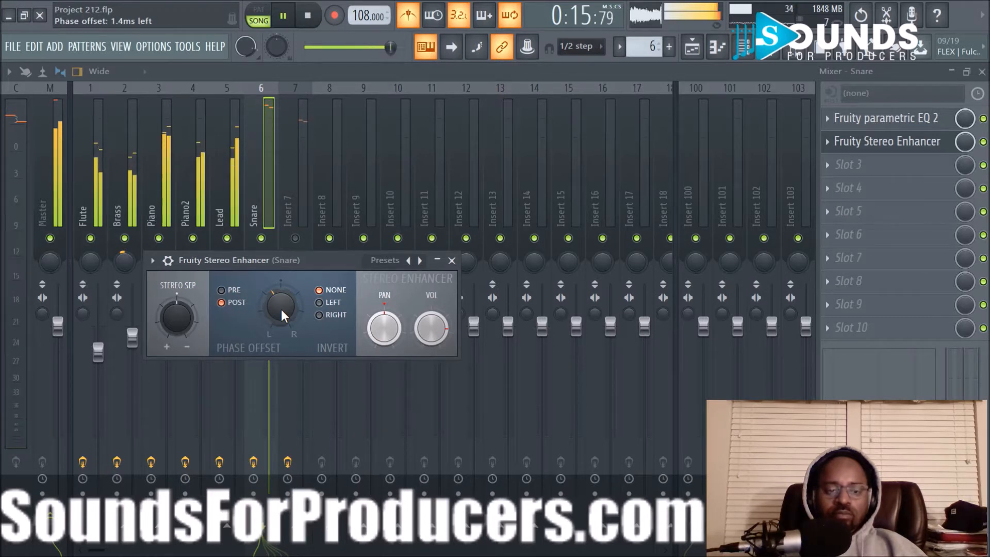
{"action": "left_click", "coordinate": [451, 260]}
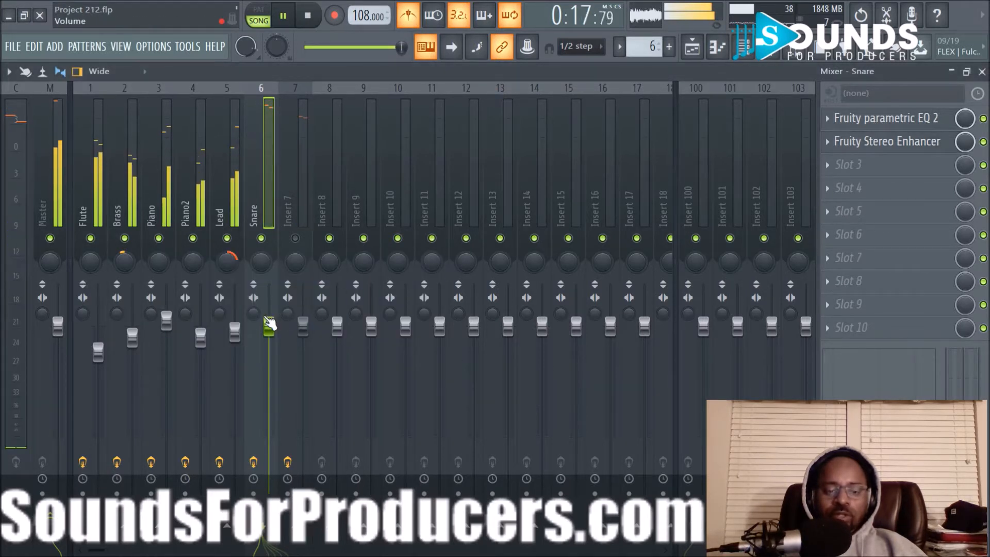
{"action": "scroll", "coordinate": [273, 332], "scroll_direction": "down", "scroll_amount": 2}
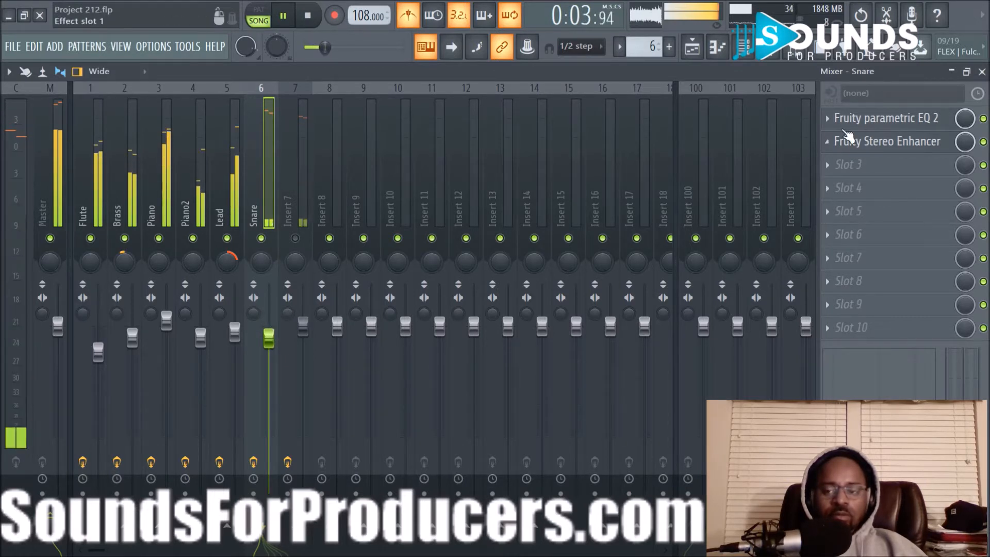
Boost the high frequencies in the Snare track's Parametric EQ 2 by adjusting bands 7 and 6
{"action": "left_click", "coordinate": [883, 123]}
{"action": "left_click_drag", "start_coordinate": [403, 366], "coordinate": [378, 349]}
{"action": "right_click", "coordinate": [380, 351]}
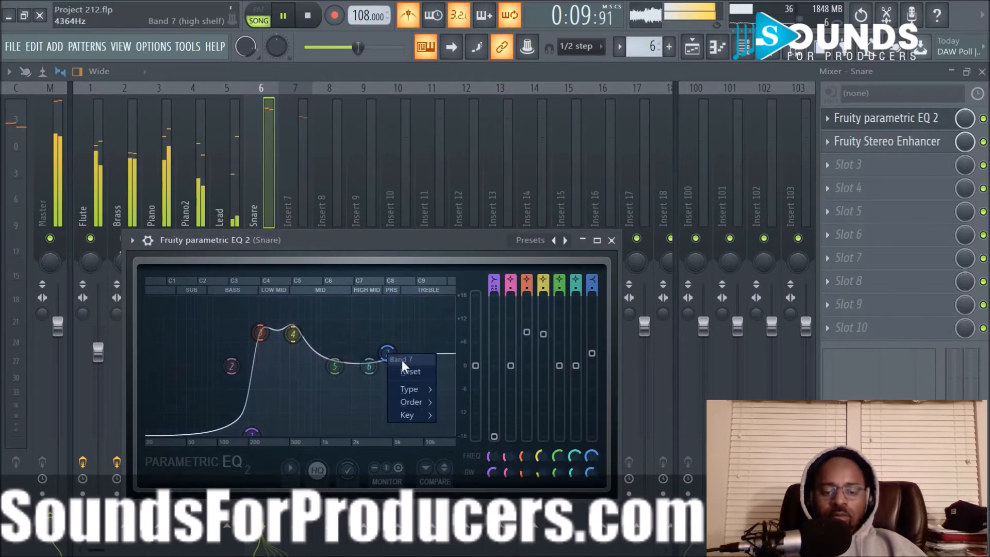
{"action": "left_click", "coordinate": [402, 418]}
{"action": "left_click_drag", "start_coordinate": [370, 369], "coordinate": [406, 350]}
{"action": "left_click", "coordinate": [612, 241]}
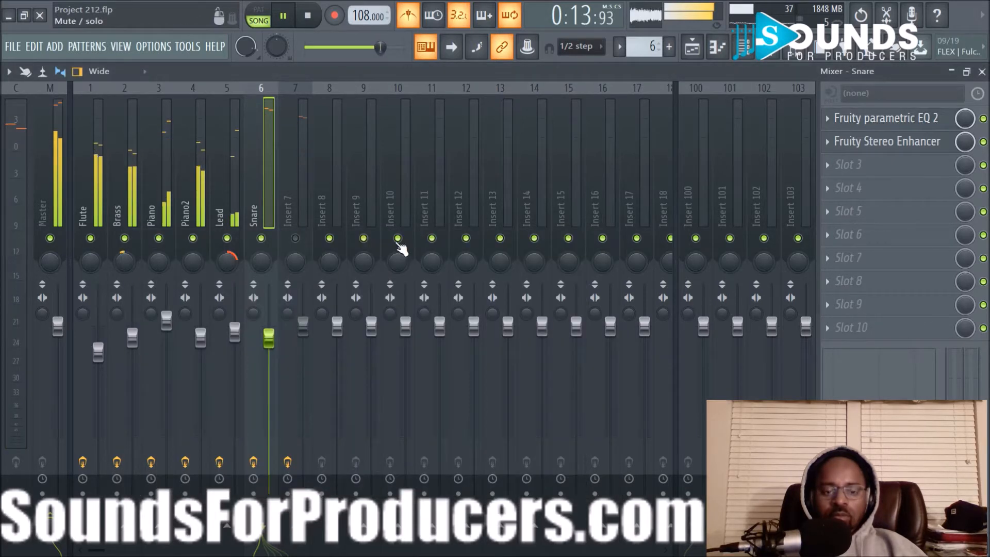
Unmute mixer track 7 and rename it as Snare2
{"action": "left_click", "coordinate": [294, 237]}
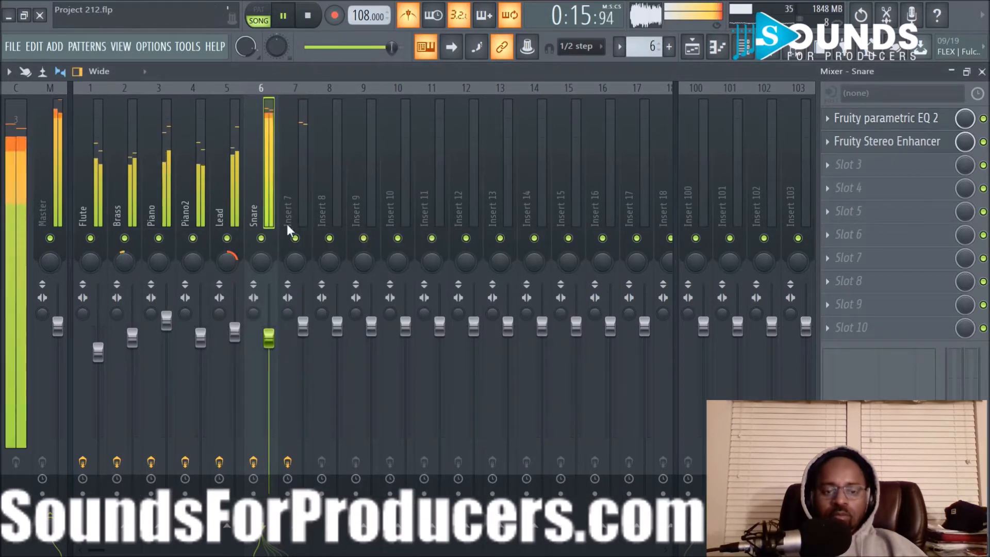
{"action": "right_click", "coordinate": [295, 209]}
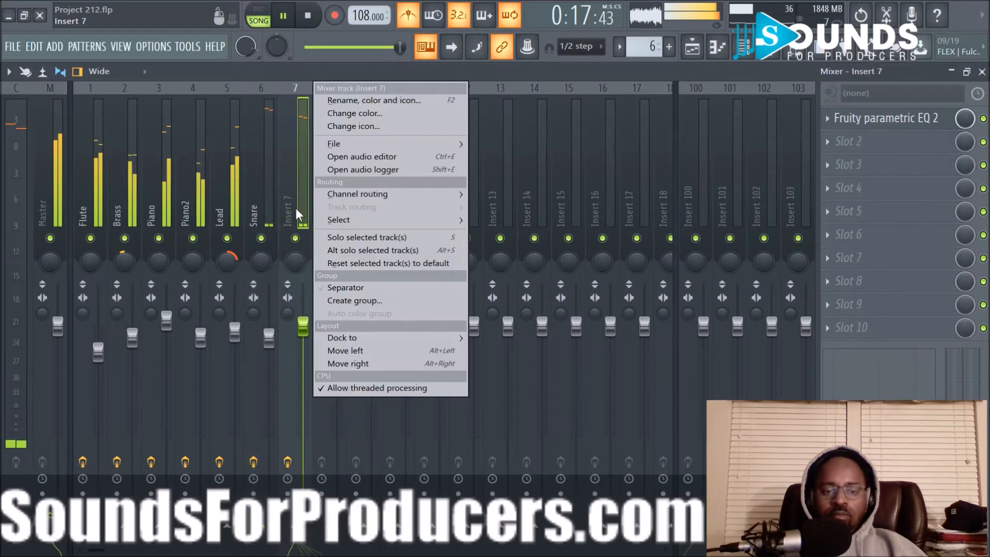
{"action": "left_click", "coordinate": [333, 110]}
{"action": "type", "text": "Snar"}
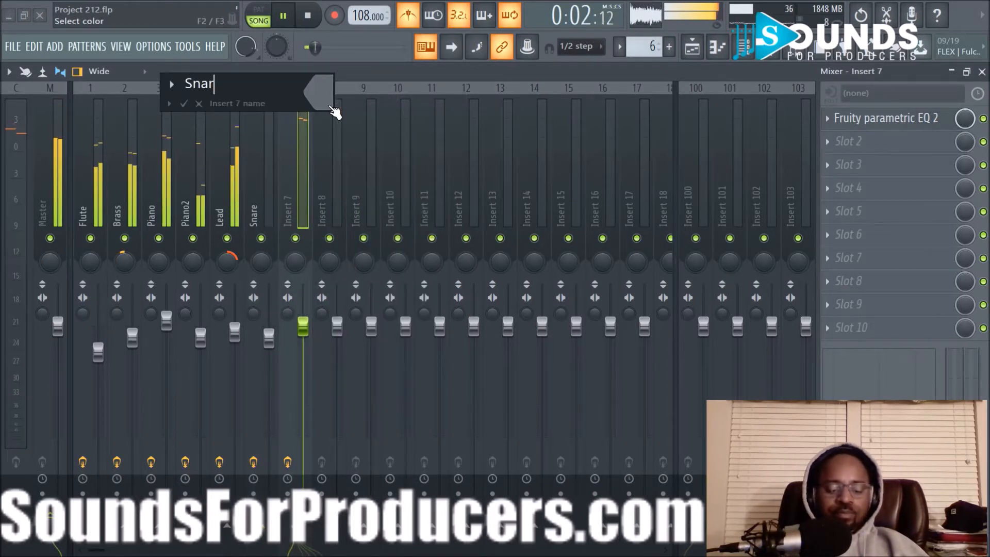
{"action": "type", "text": "e2"}
{"action": "key", "text": "Return"}
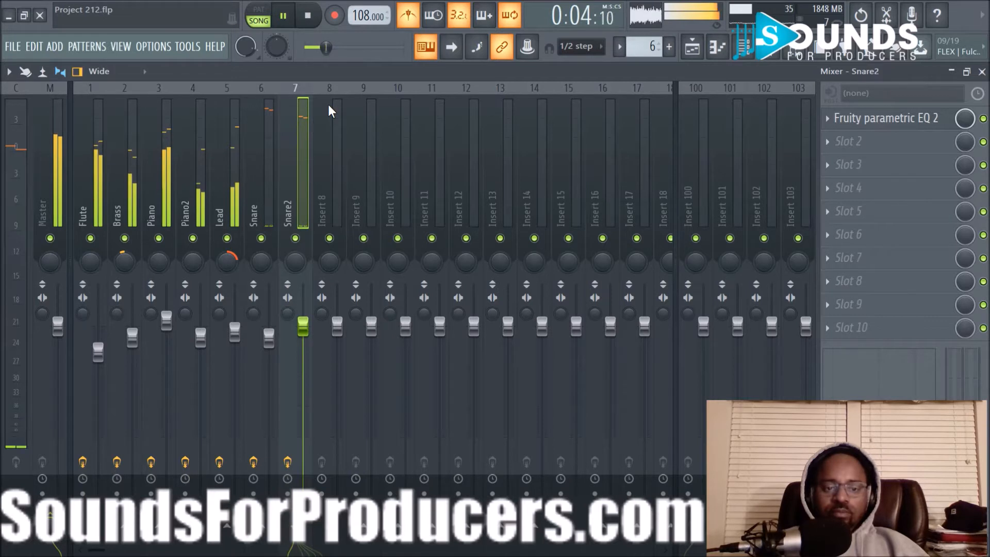
Lower the Snare2 mixer track's volume slightly below its default level
{"action": "left_click_drag", "start_coordinate": [303, 326], "coordinate": [304, 340]}
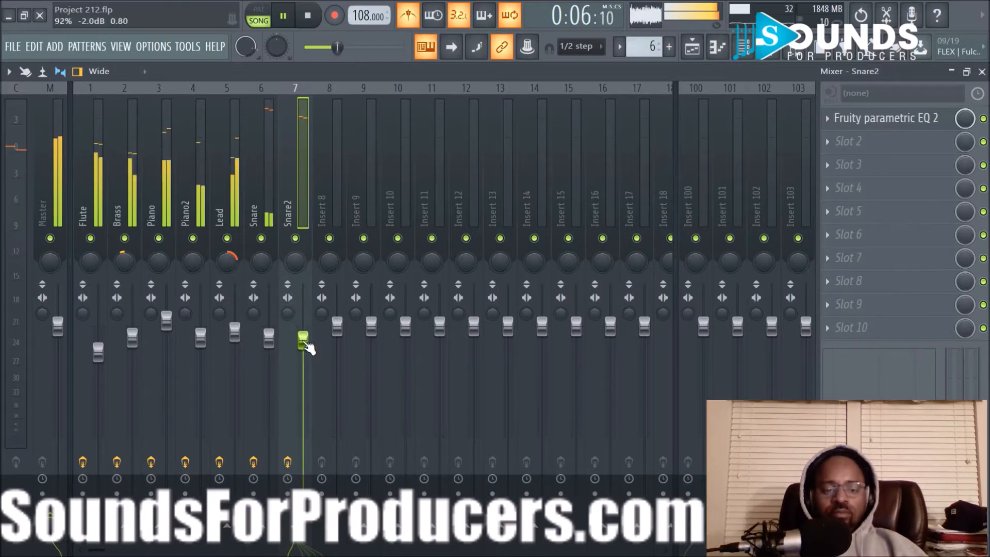
{"action": "left_click_drag", "start_coordinate": [304, 341], "coordinate": [305, 339]}
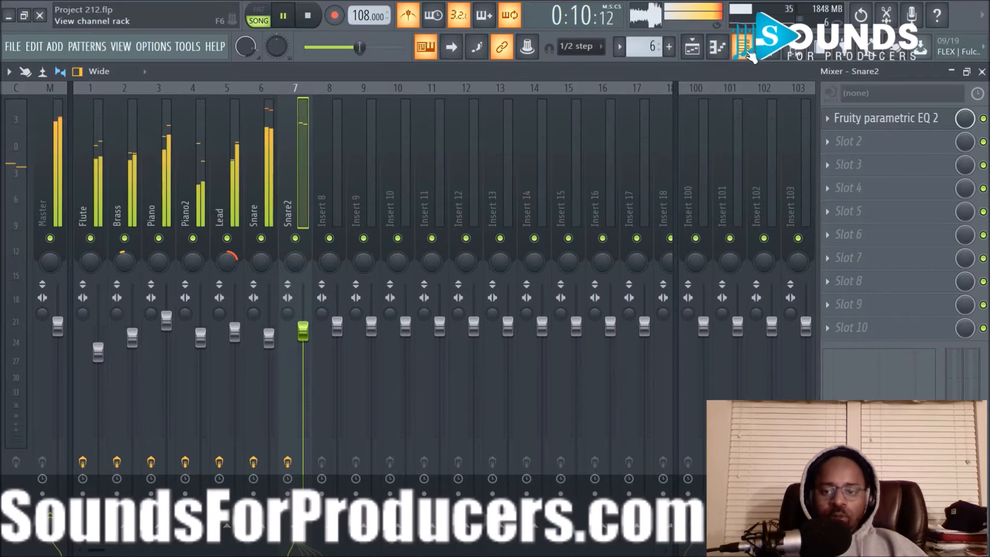
Check the Bonus Snare channel's cut group and other miscellaneous channel settings
{"action": "left_click", "coordinate": [742, 47]}
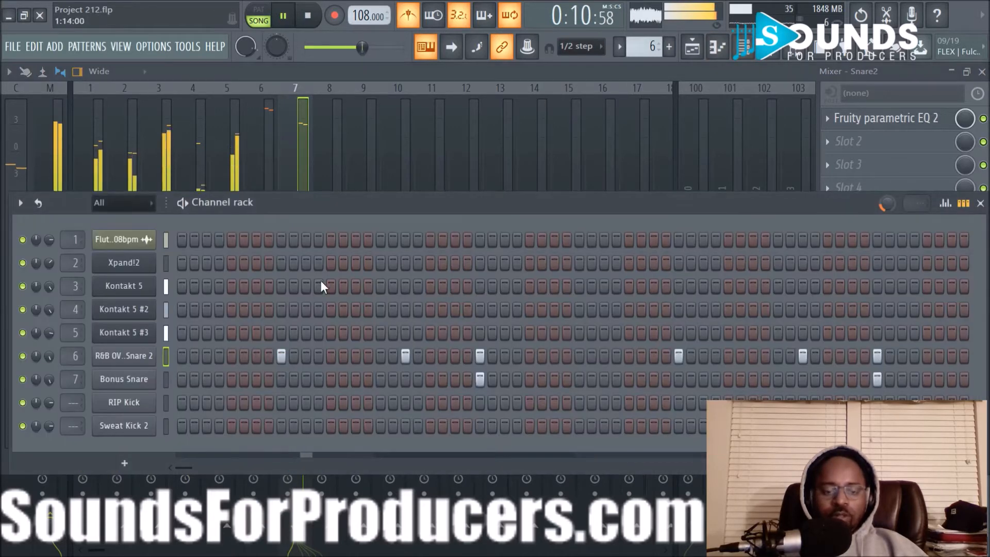
{"action": "left_click", "coordinate": [125, 378]}
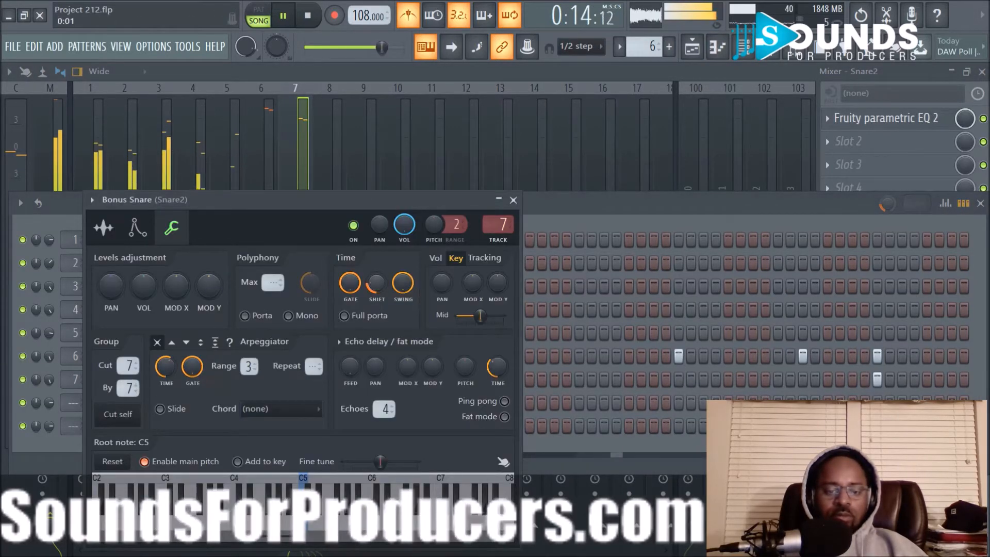
{"action": "left_click", "coordinate": [513, 200]}
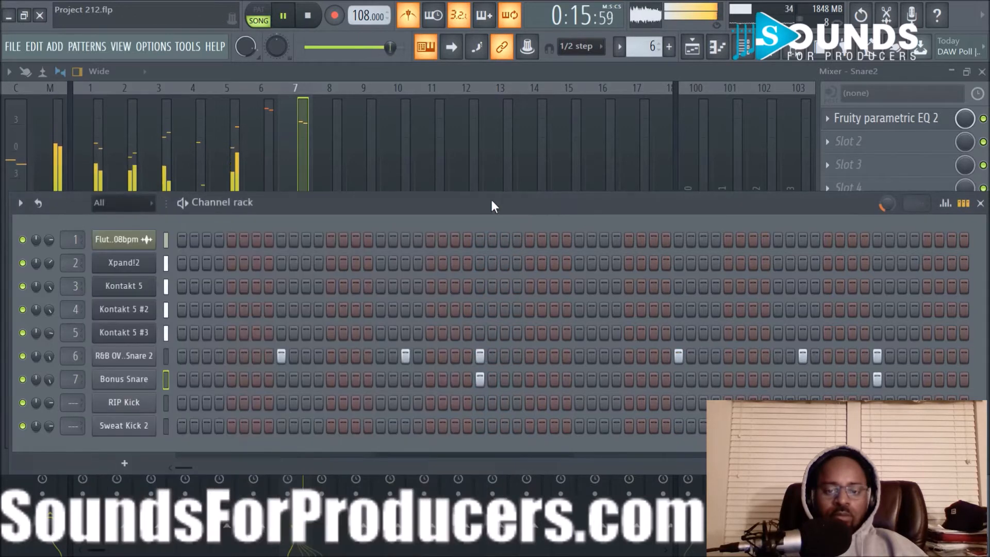
Add Fruity Reeverb 2 to the Snare2 track's second effect slot and lower the track's volume below the Snare's
{"action": "left_click", "coordinate": [298, 166]}
{"action": "left_click", "coordinate": [838, 142]}
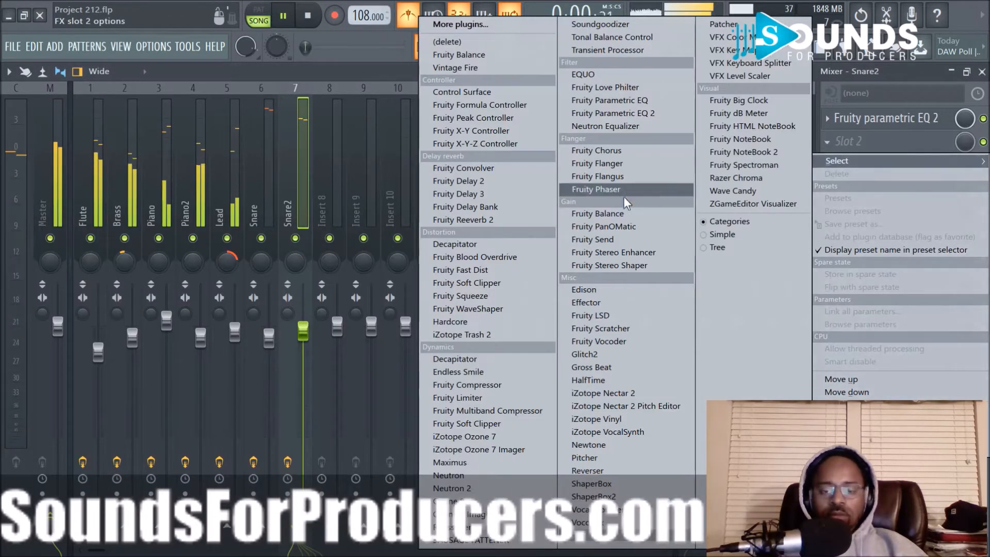
{"action": "left_click", "coordinate": [524, 221]}
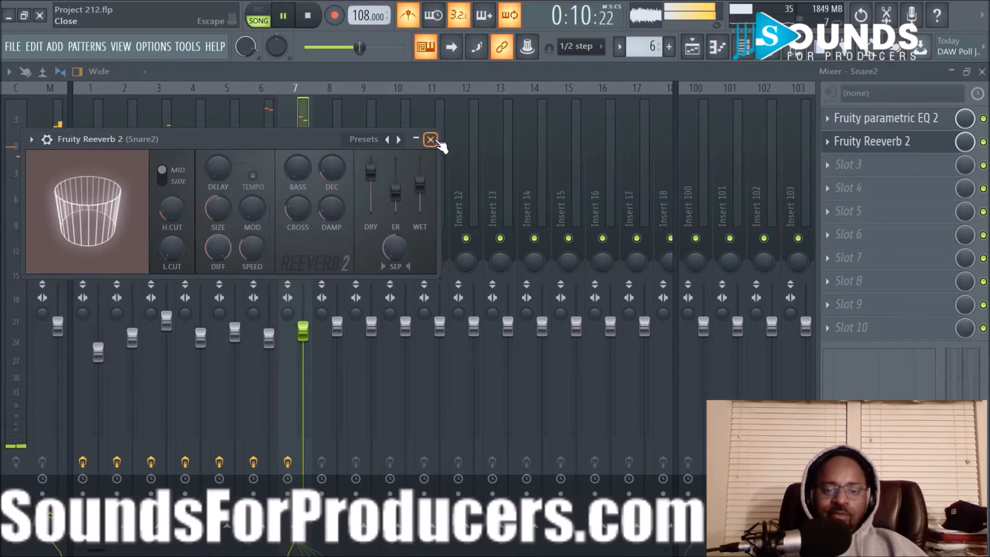
{"action": "left_click", "coordinate": [430, 140]}
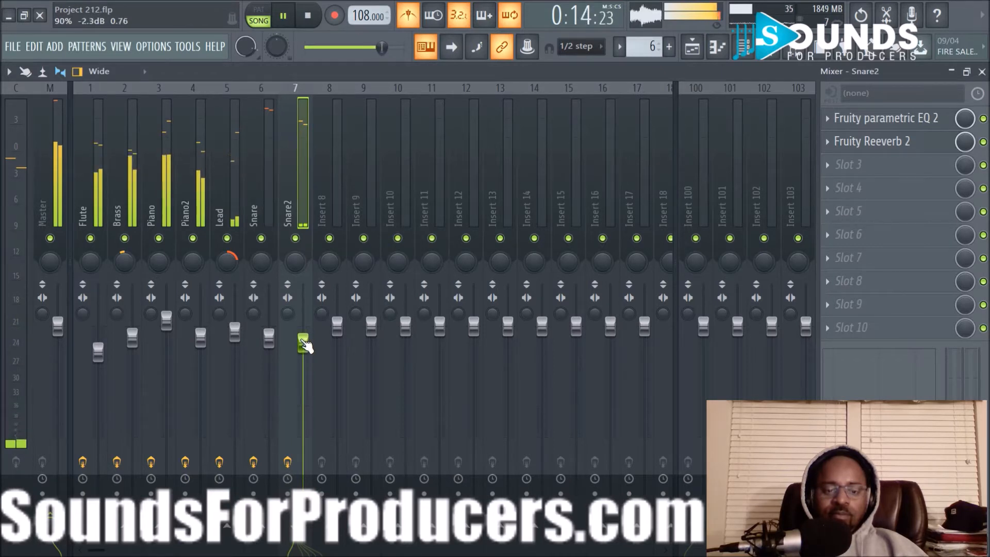
{"action": "left_click_drag", "start_coordinate": [305, 346], "coordinate": [306, 348]}
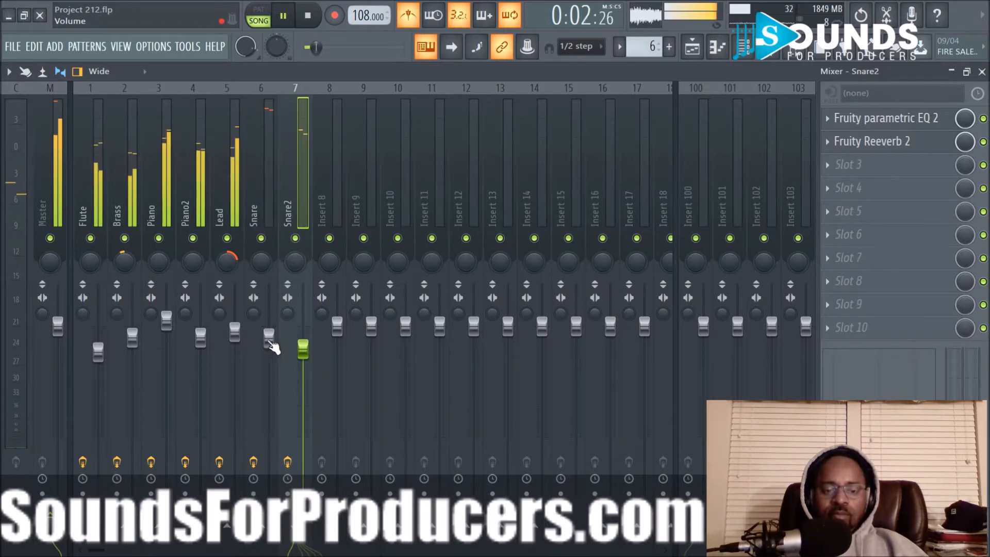
{"action": "left_click_drag", "start_coordinate": [273, 348], "coordinate": [277, 344]}
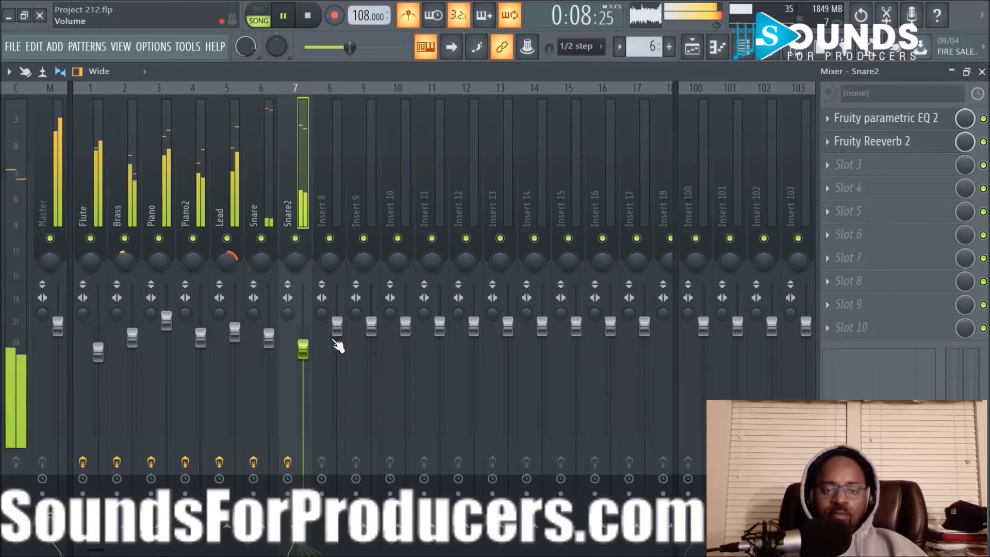
Select all R&B OVO Snare 2 notes in Pattern 6 and transpose them up to D5, auditioning the loop
{"action": "left_click", "coordinate": [692, 46]}
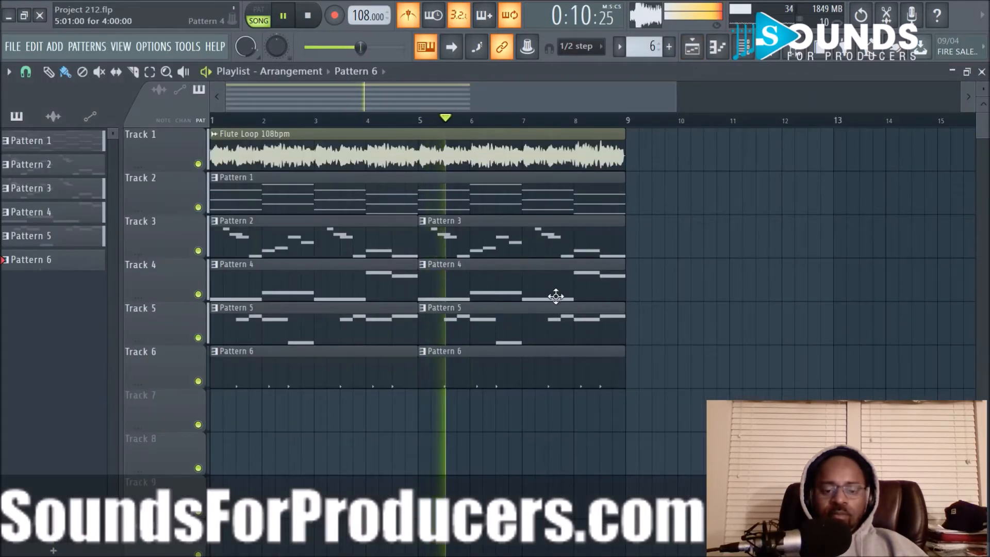
{"action": "double_click", "coordinate": [395, 366]}
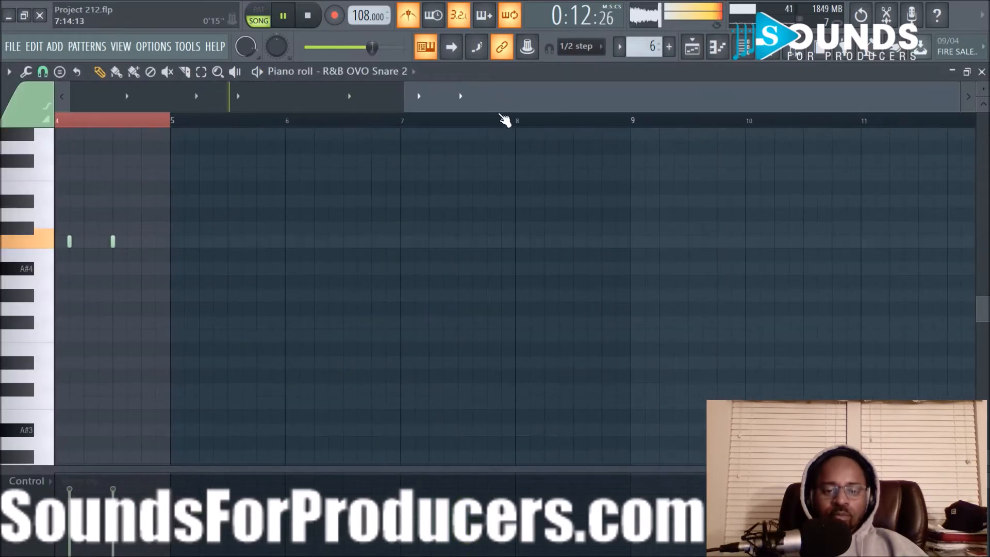
{"action": "key", "text": "ctrl+a"}
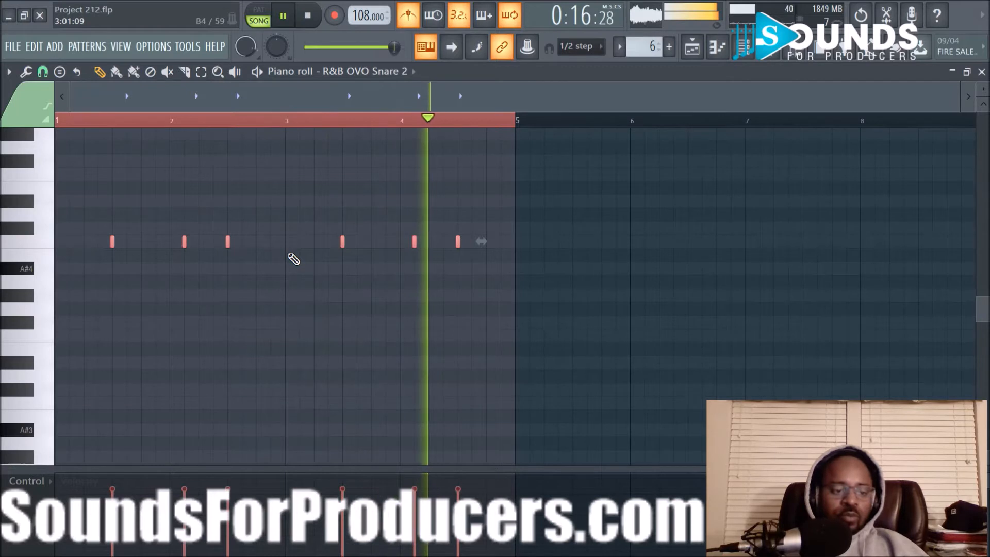
{"action": "key", "text": "space"}
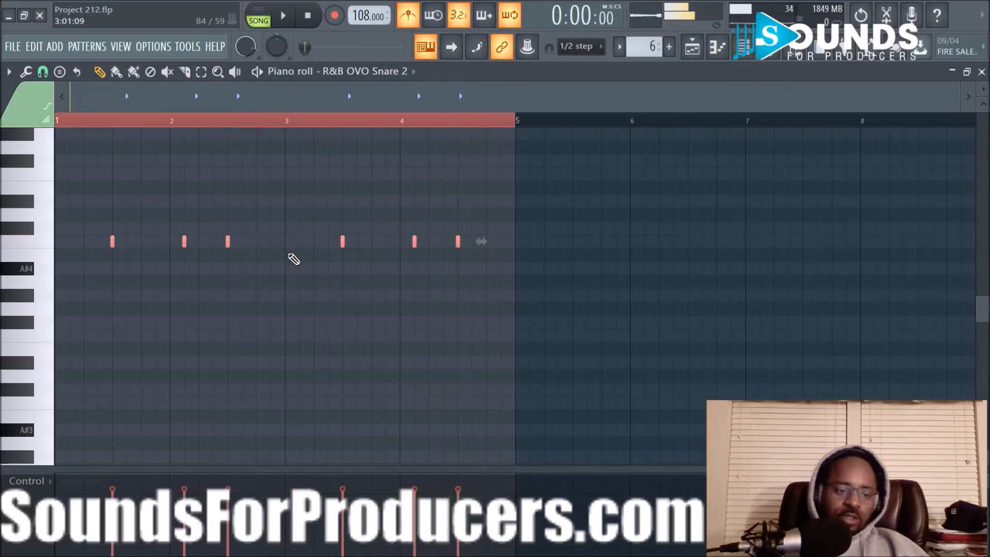
{"action": "scroll", "coordinate": [275, 270], "scroll_direction": "up", "scroll_amount": 2}
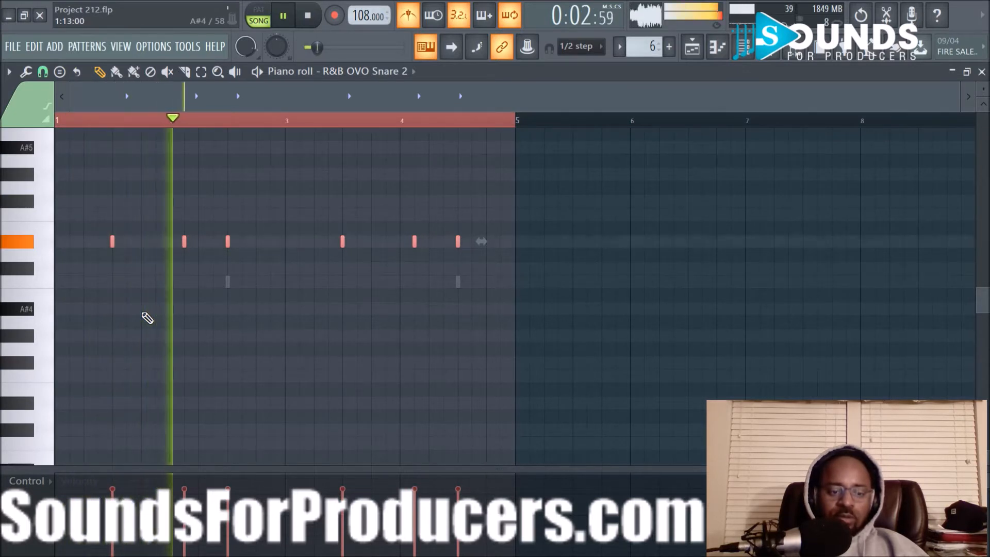
{"action": "key", "text": "space"}
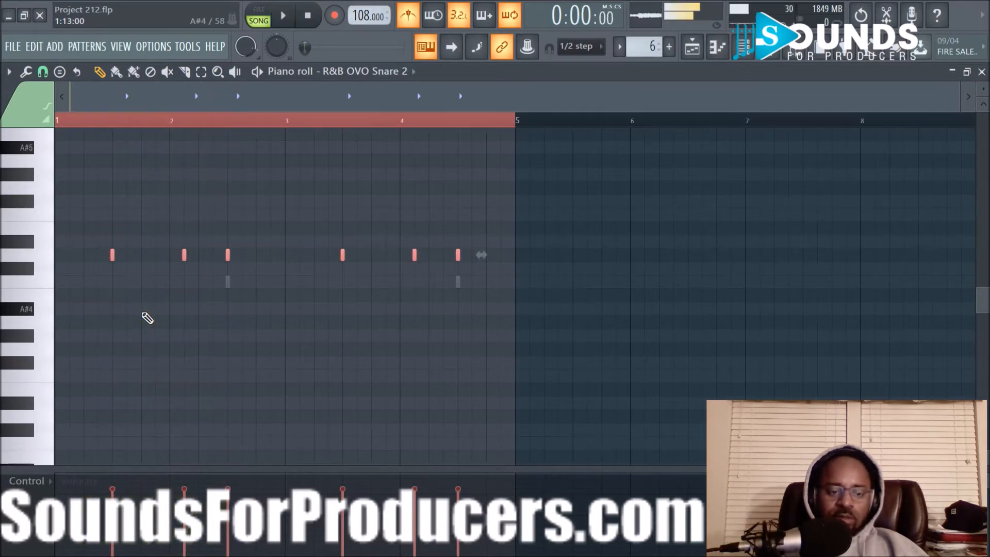
{"action": "key", "text": "space"}
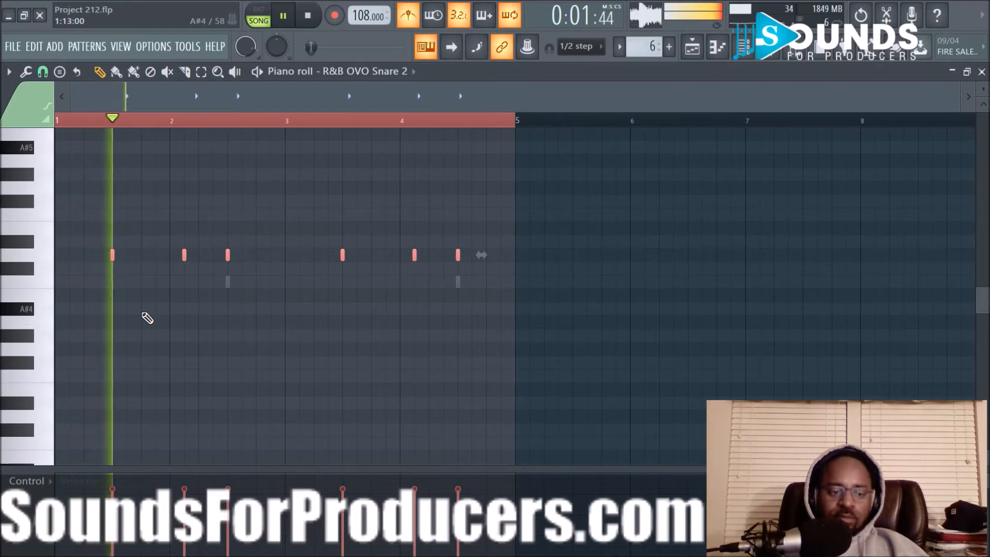
Transpose the selected R&B OVO Snare 2 notes down to C#5, trying C5 as well, and audition the result
{"action": "key", "text": "shift+Down"}
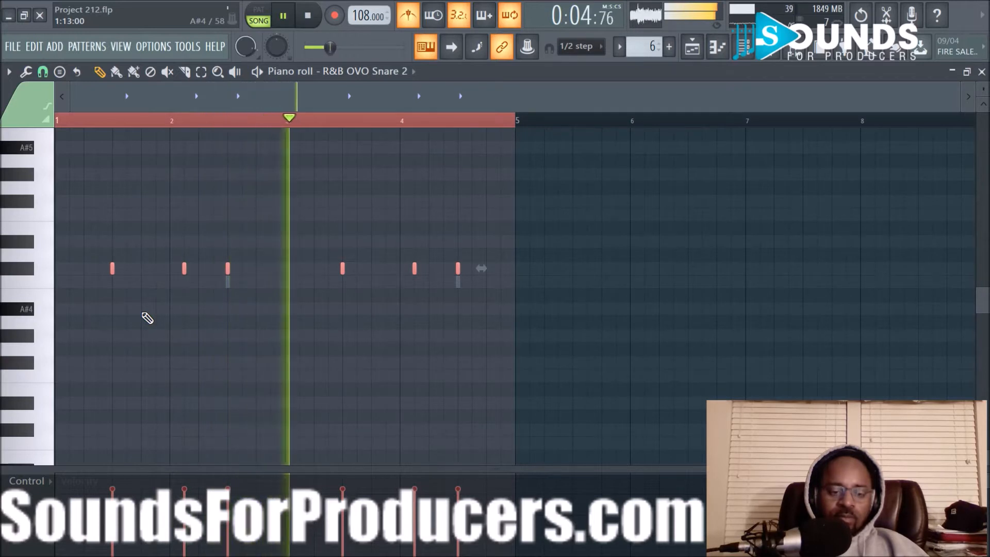
{"action": "key", "text": "shift+Down"}
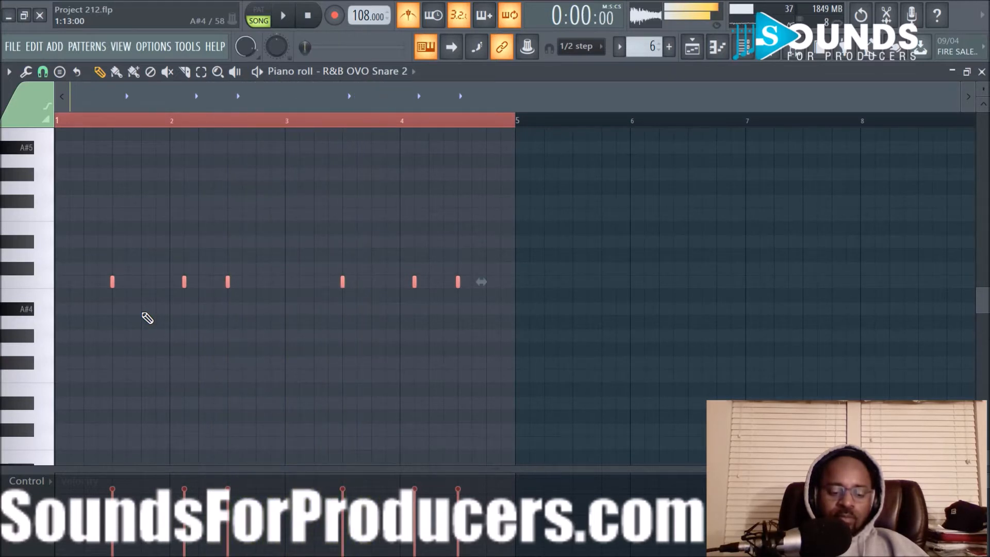
{"action": "key", "text": "shift+Up"}
{"action": "key", "text": "space"}
{"action": "key", "text": "space"}
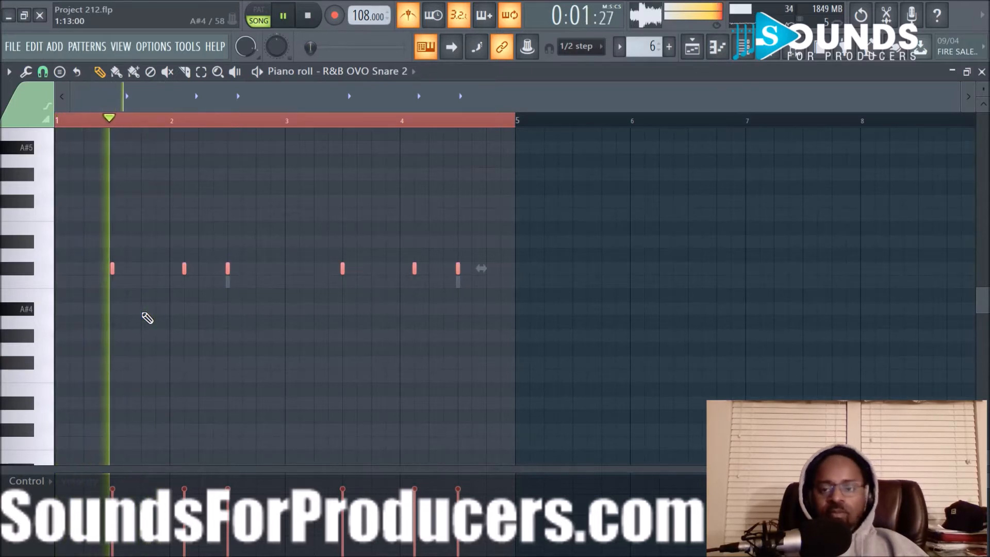
{"action": "key", "text": "space"}
Return to the playlist and look through the snare samples of Scorpion's Sting Vol. 1 in the browser
{"action": "left_click", "coordinate": [692, 47]}
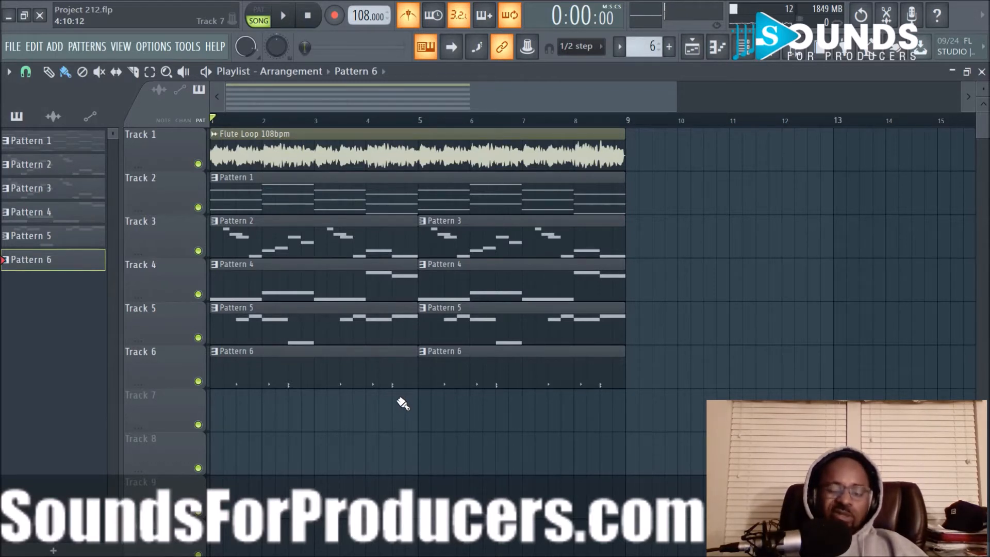
{"action": "left_click", "coordinate": [803, 54]}
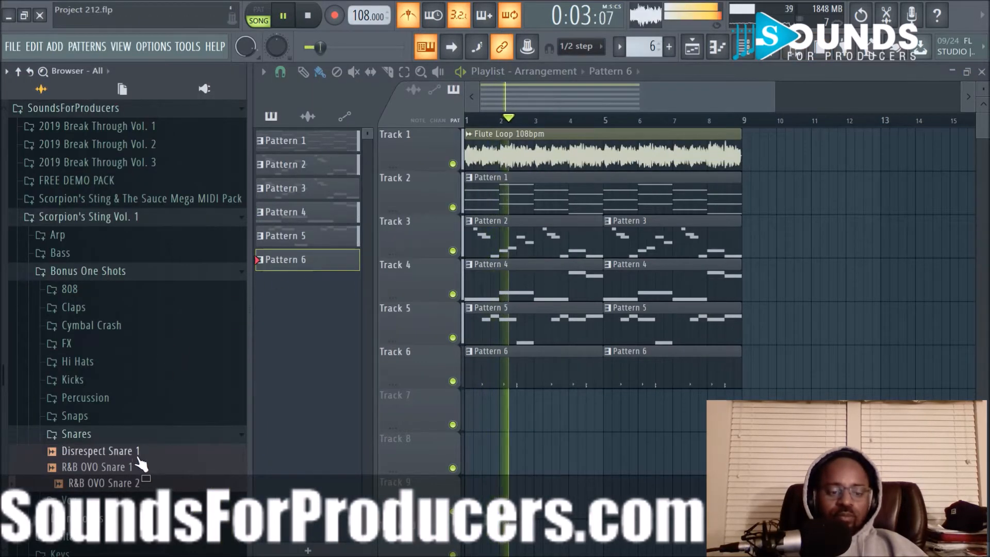
{"action": "left_click_drag", "start_coordinate": [141, 456], "coordinate": [212, 458]}
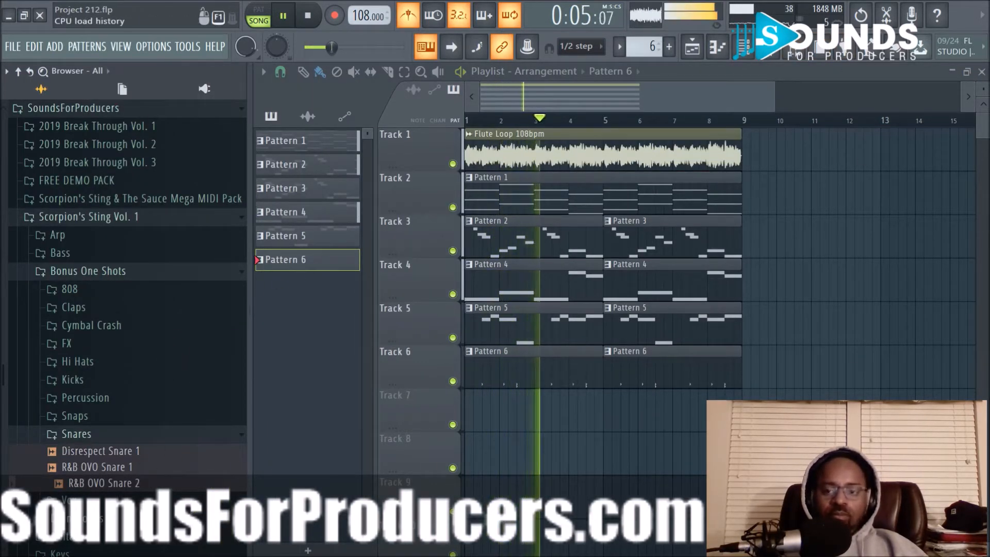
Create Pattern 7 and place it on Track 7 as a four-bar clip starting at bar 1
{"action": "scroll", "coordinate": [657, 49], "scroll_direction": "up", "scroll_amount": 1}
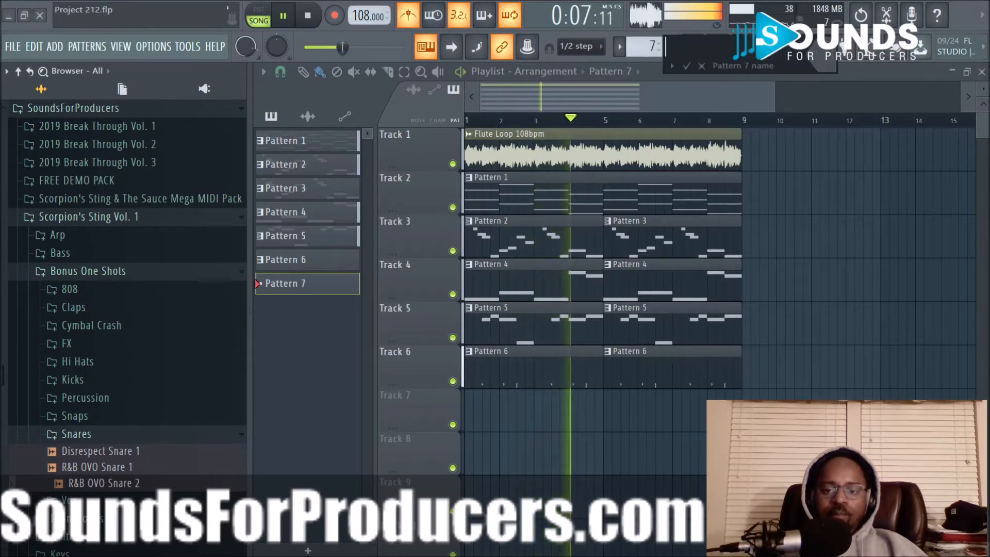
{"action": "left_click", "coordinate": [513, 412]}
{"action": "left_click_drag", "start_coordinate": [515, 413], "coordinate": [493, 409]}
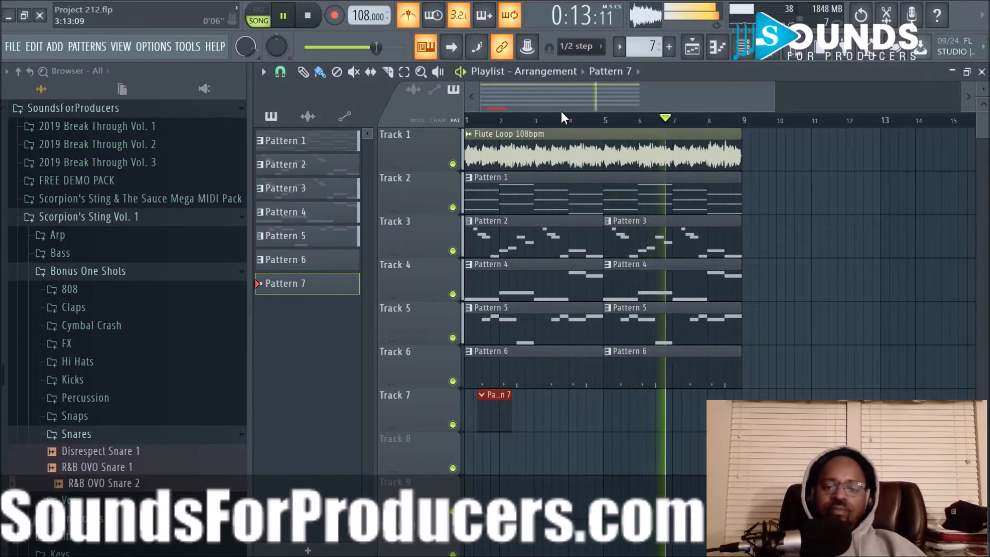
{"action": "scroll", "coordinate": [566, 122], "scroll_direction": "up", "scroll_amount": 2}
{"action": "left_click_drag", "start_coordinate": [552, 99], "coordinate": [464, 98]}
{"action": "left_click_drag", "start_coordinate": [516, 412], "coordinate": [684, 423]}
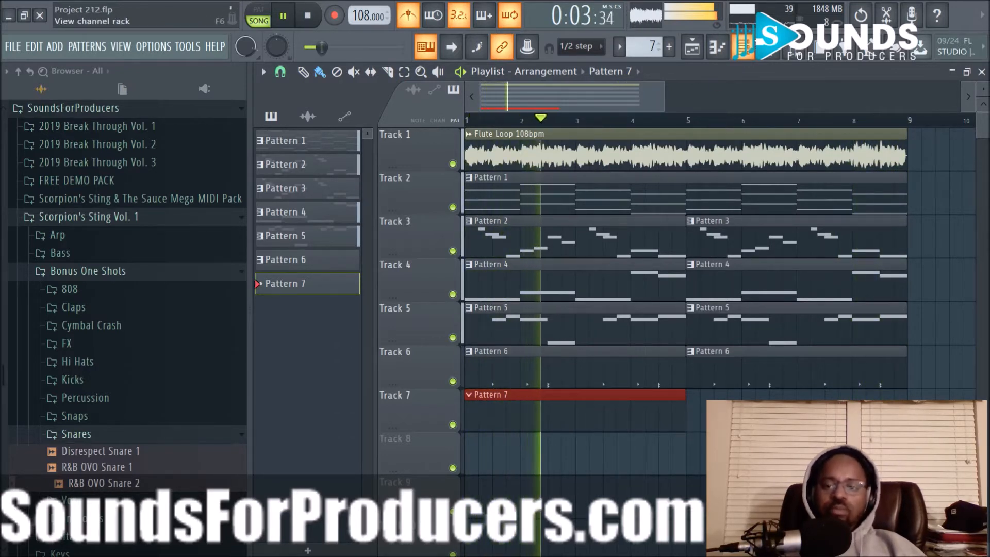
{"action": "key", "text": "space"}
Show the channel rack for Pattern 7, hide the browser and move the rack so the playlist clips stay visible
{"action": "left_click", "coordinate": [751, 54]}
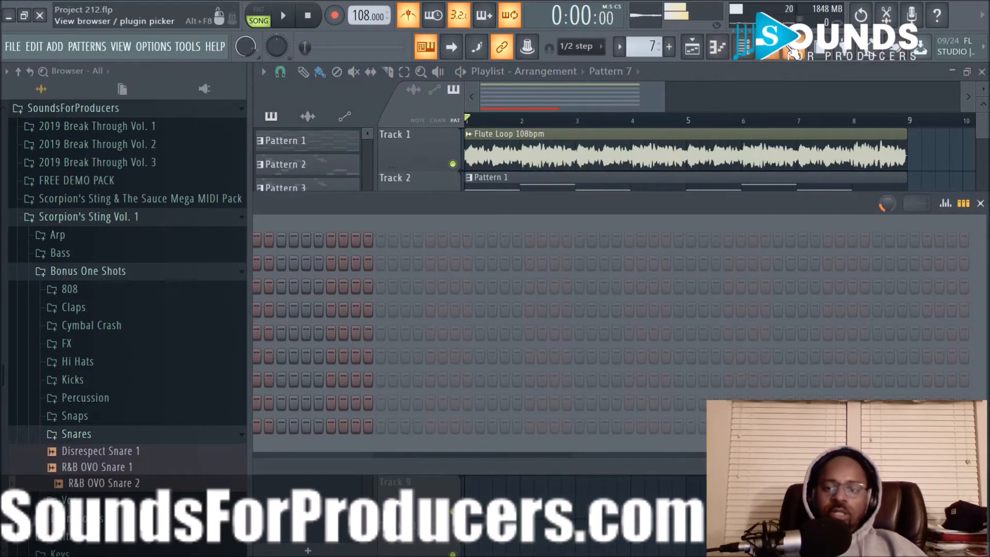
{"action": "left_click", "coordinate": [794, 52]}
{"action": "left_click_drag", "start_coordinate": [529, 205], "coordinate": [975, 221]}
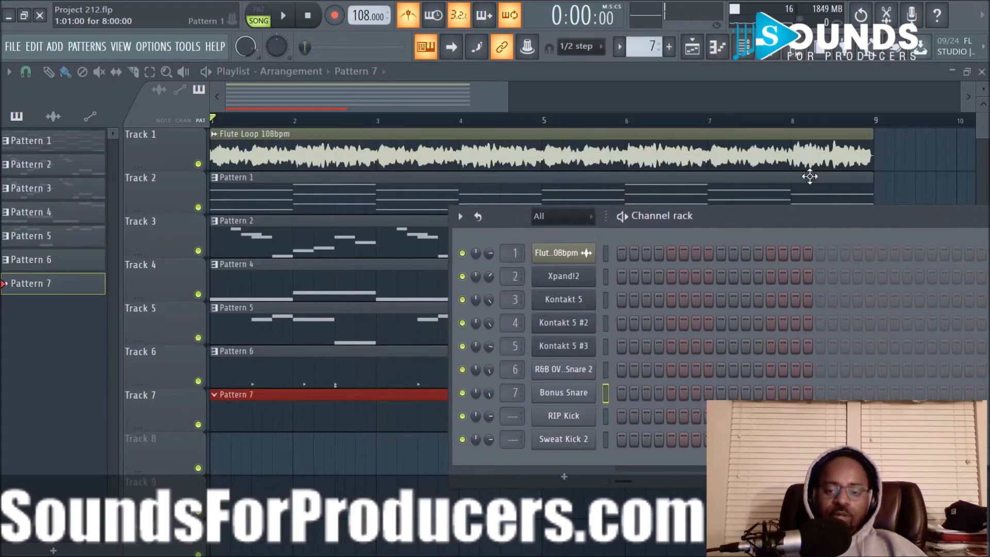
{"action": "scroll", "coordinate": [732, 121], "scroll_direction": "down", "scroll_amount": 3}
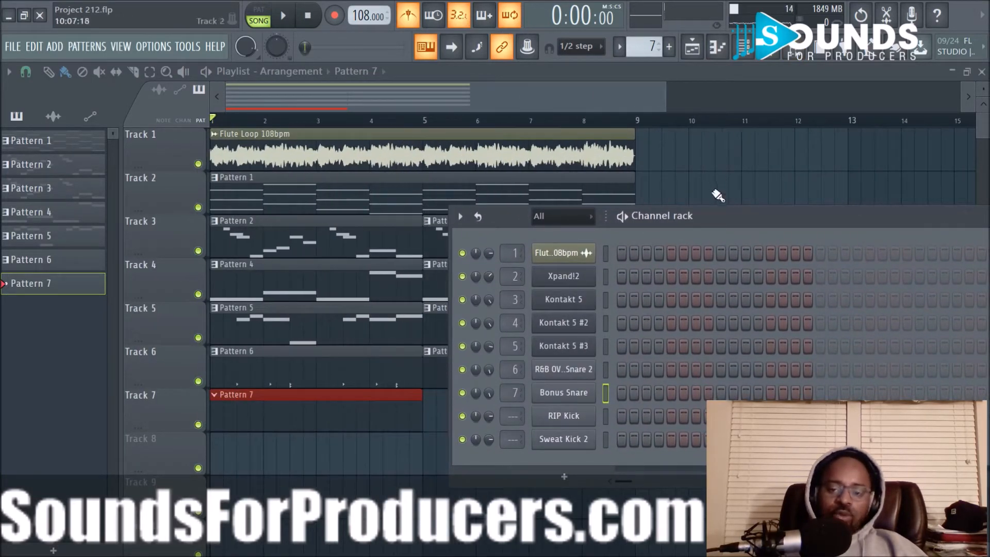
{"action": "left_click_drag", "start_coordinate": [721, 212], "coordinate": [780, 155]}
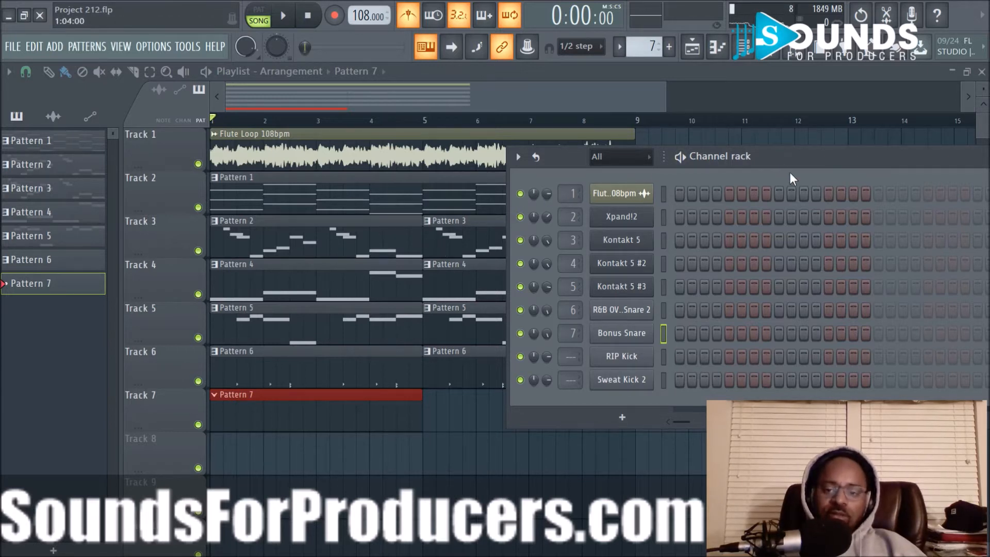
{"action": "left_click_drag", "start_coordinate": [808, 157], "coordinate": [803, 186]}
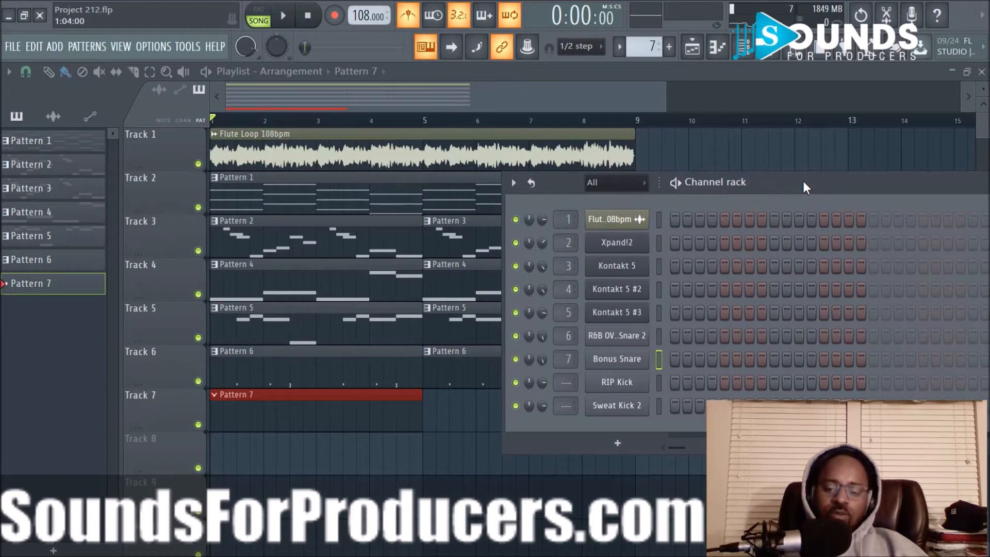
Play the arrangement briefly, bring the channel rack back and preview the RIP Kick sample in its channel settings
{"action": "key", "text": "space"}
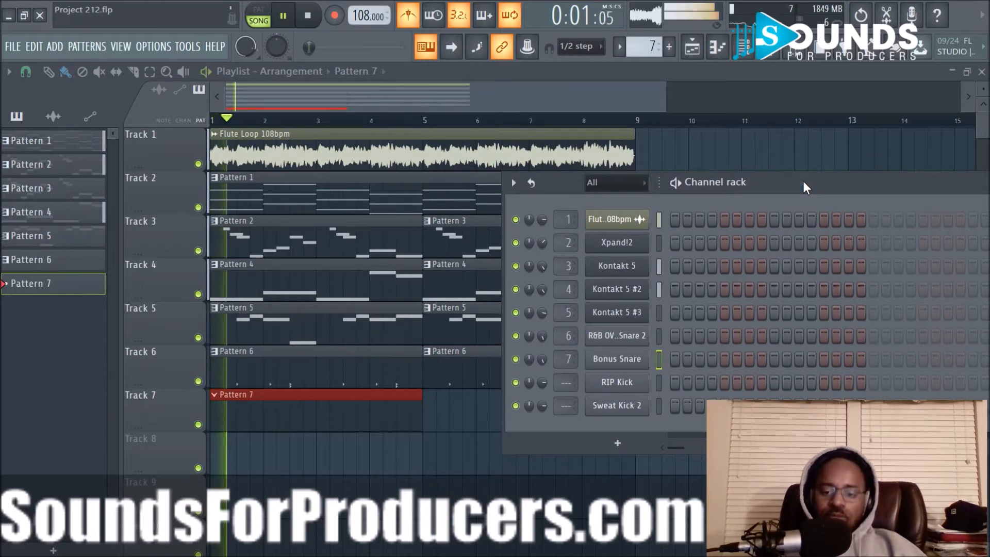
{"action": "left_click", "coordinate": [360, 418]}
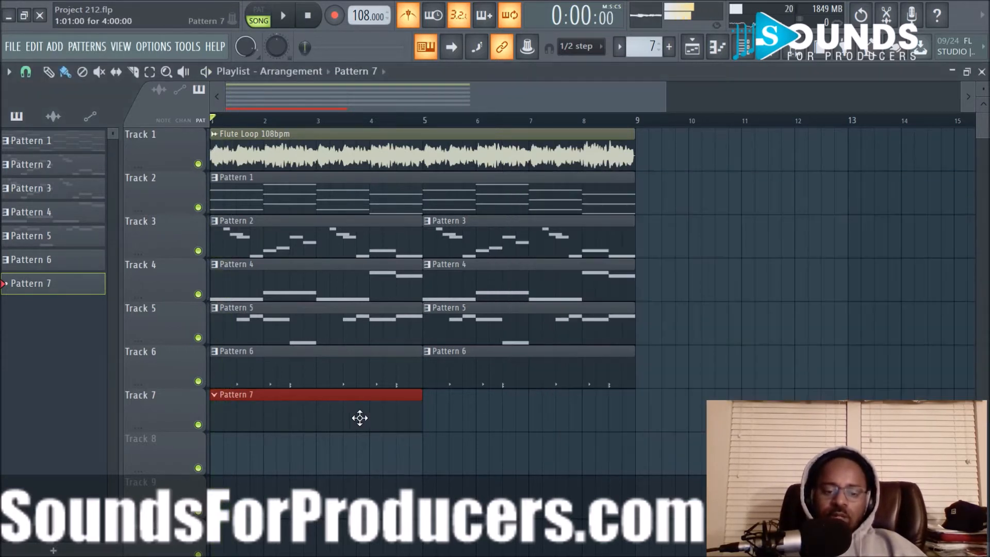
{"action": "left_click", "coordinate": [756, 55]}
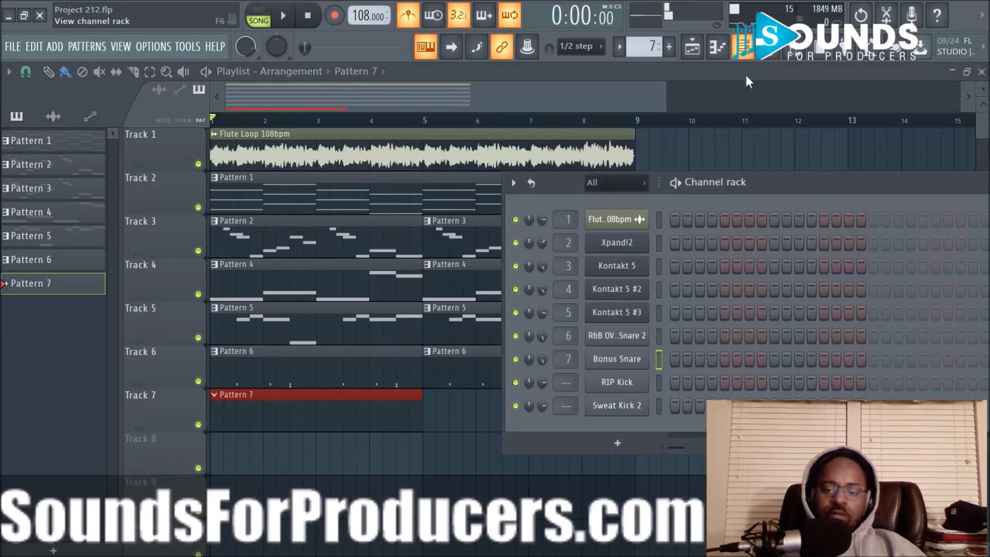
{"action": "left_click_drag", "start_coordinate": [789, 182], "coordinate": [600, 147]}
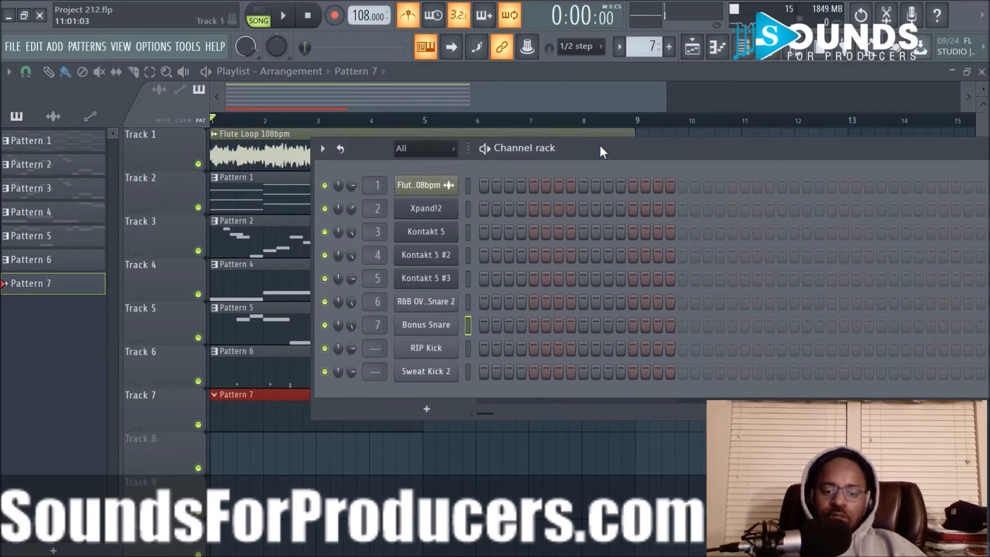
{"action": "left_click", "coordinate": [433, 353]}
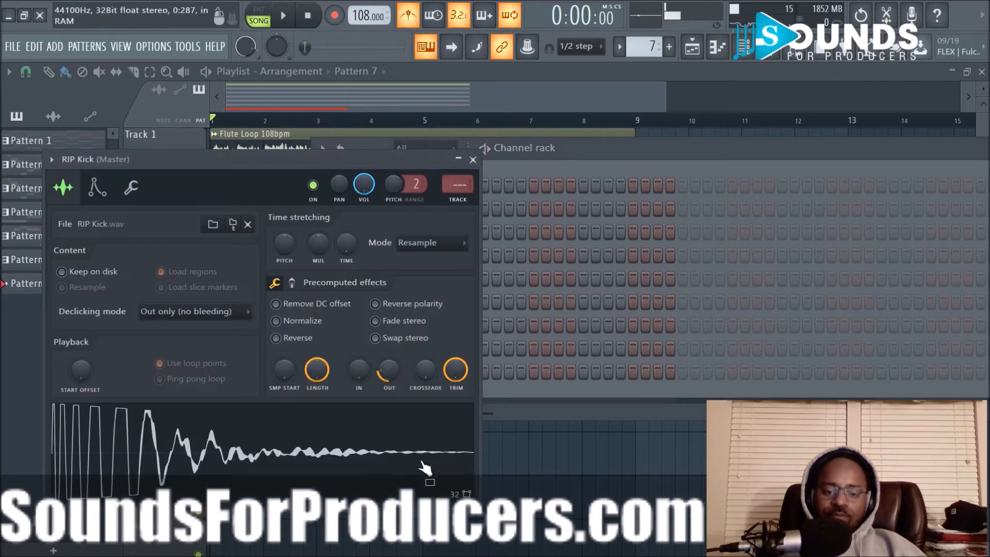
{"action": "left_click", "coordinate": [473, 160]}
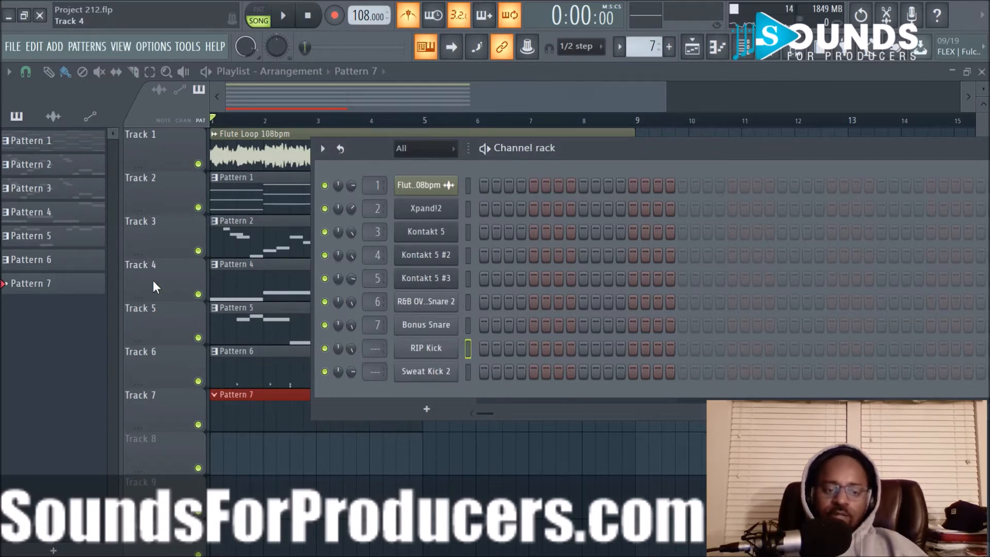
Play the arrangement and place RIP Kick hits on steps 1 and 7 of Pattern 7
{"action": "key", "text": "space"}
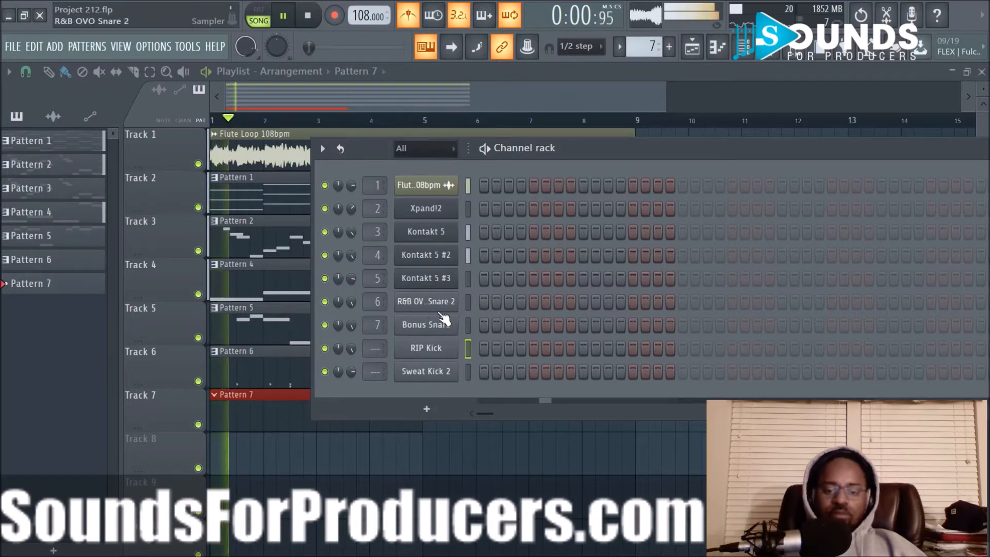
{"action": "key", "text": "space"}
{"action": "left_click", "coordinate": [483, 349]}
{"action": "key", "text": "space"}
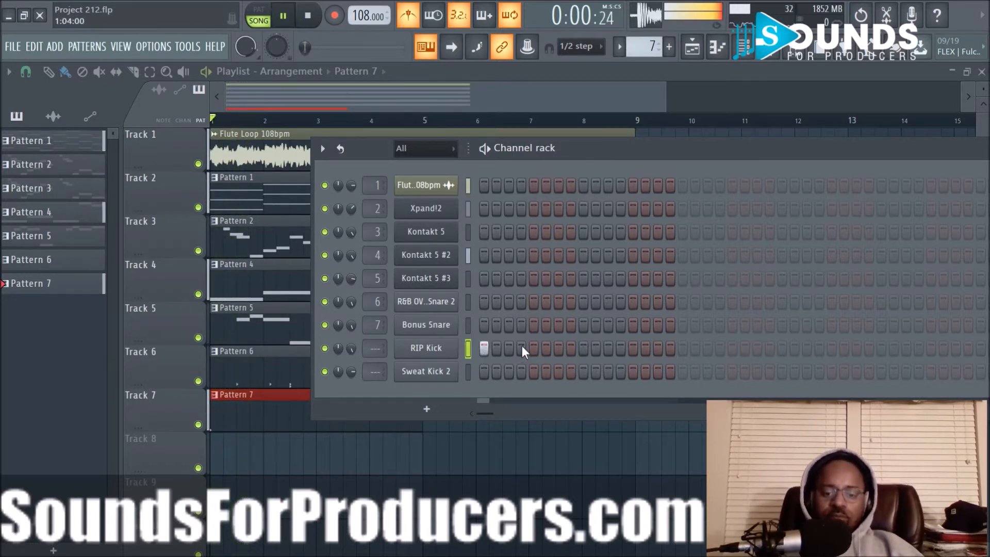
{"action": "left_click", "coordinate": [557, 349]}
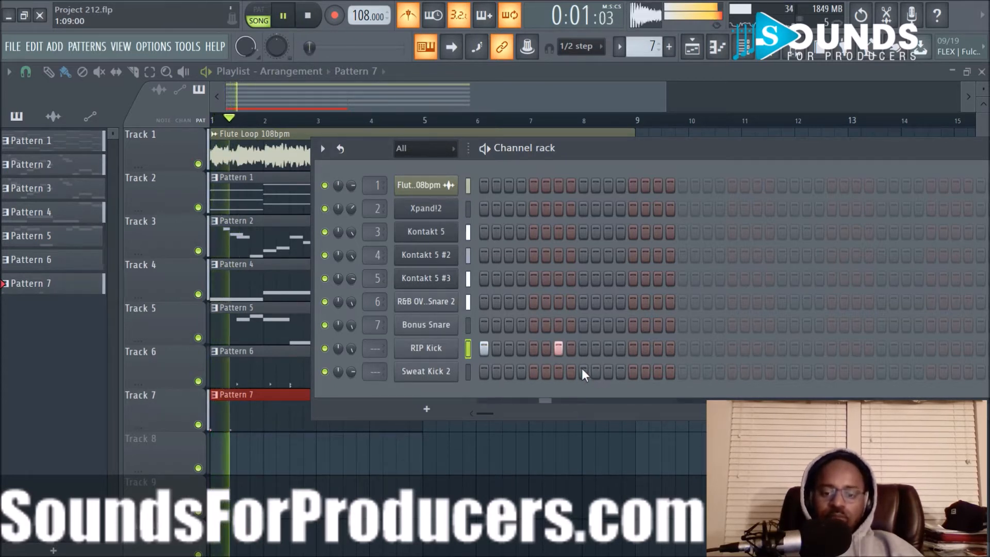
{"action": "key", "text": "space"}
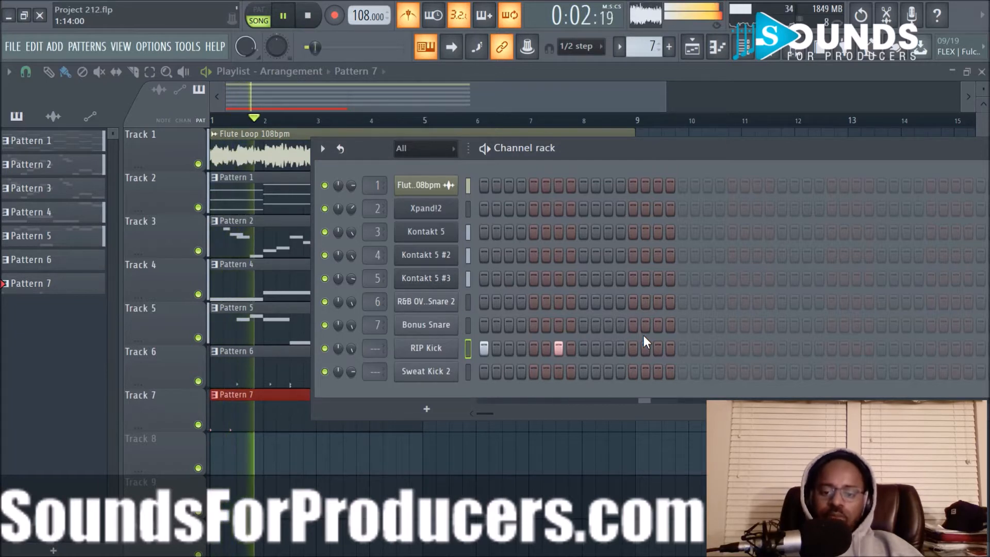
Try RIP Kick hits on steps 12 and 15 during playback, then keep hits on steps 13 and 14 instead
{"action": "left_click", "coordinate": [622, 351]}
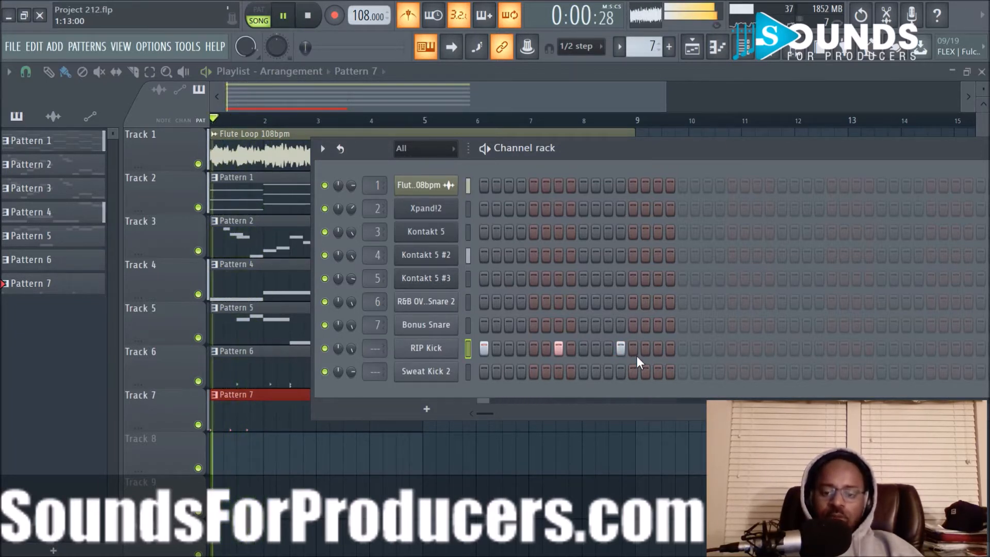
{"action": "left_click", "coordinate": [622, 349]}
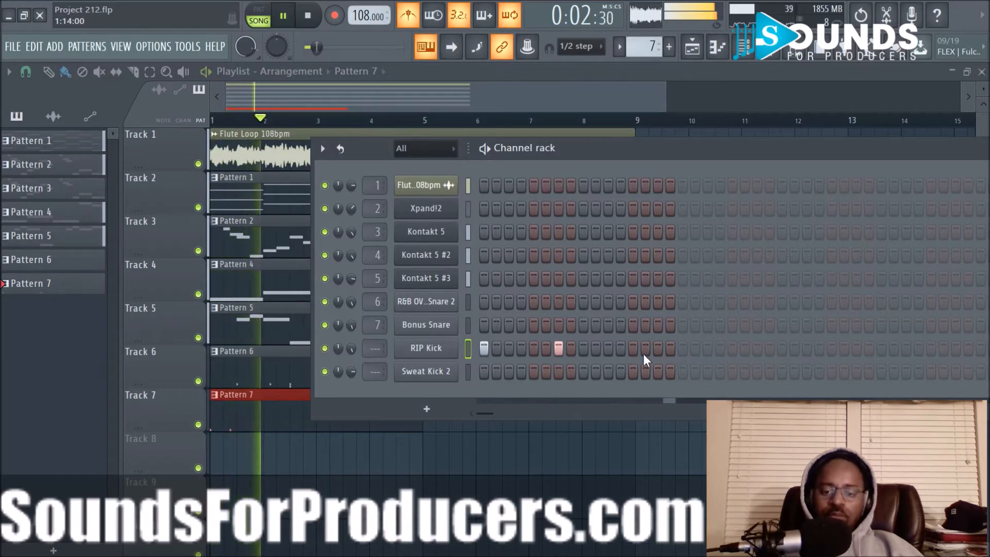
{"action": "left_click", "coordinate": [633, 349]}
{"action": "left_click", "coordinate": [657, 349]}
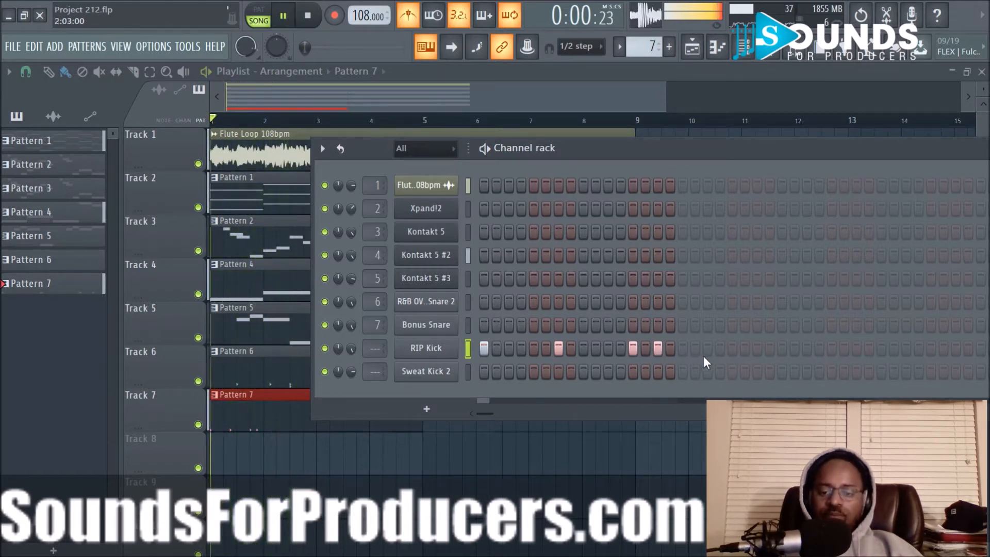
{"action": "key", "text": "space"}
{"action": "key", "text": "space"}
{"action": "left_click", "coordinate": [645, 349]}
{"action": "left_click", "coordinate": [658, 349]}
Extend the RIP Kick sequence in Pattern 7 with hits on steps 21, 22, 29, 31 and 33
{"action": "left_click", "coordinate": [732, 349]}
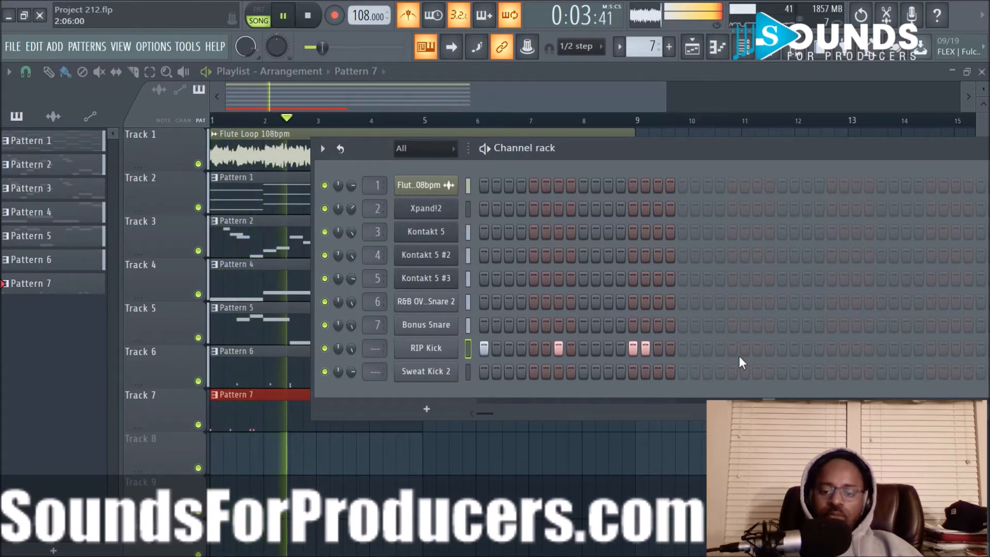
{"action": "left_click", "coordinate": [742, 350]}
{"action": "key", "text": "space"}
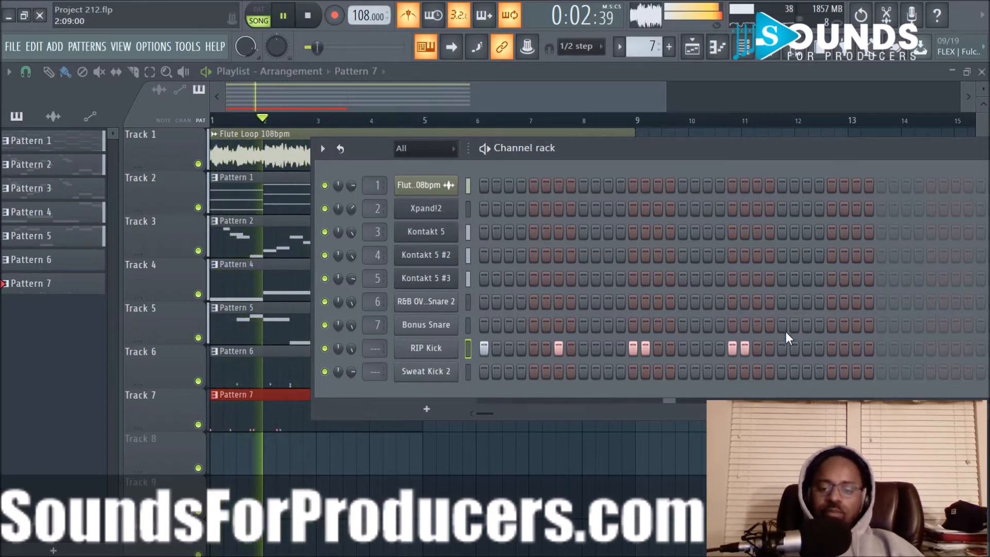
{"action": "left_click", "coordinate": [829, 348]}
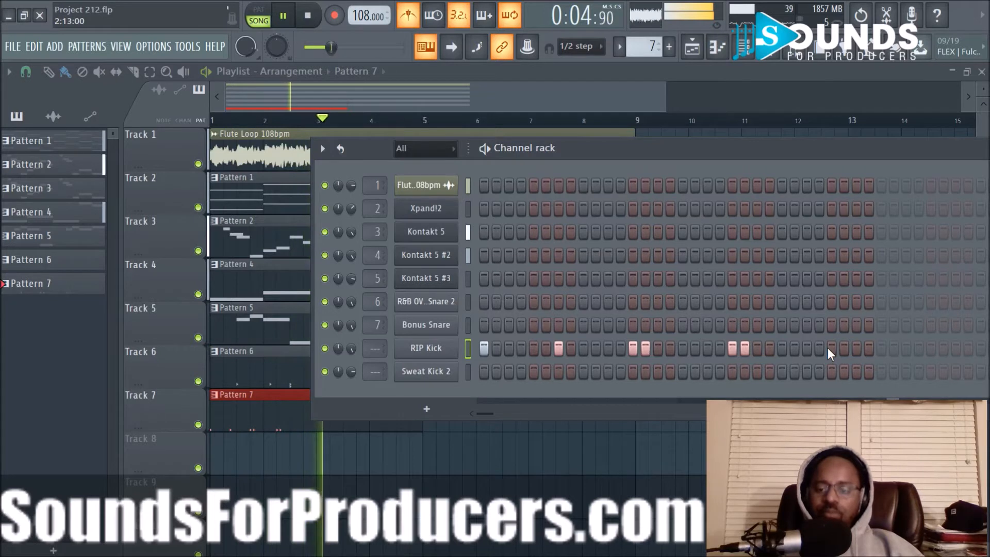
{"action": "left_click", "coordinate": [857, 349]}
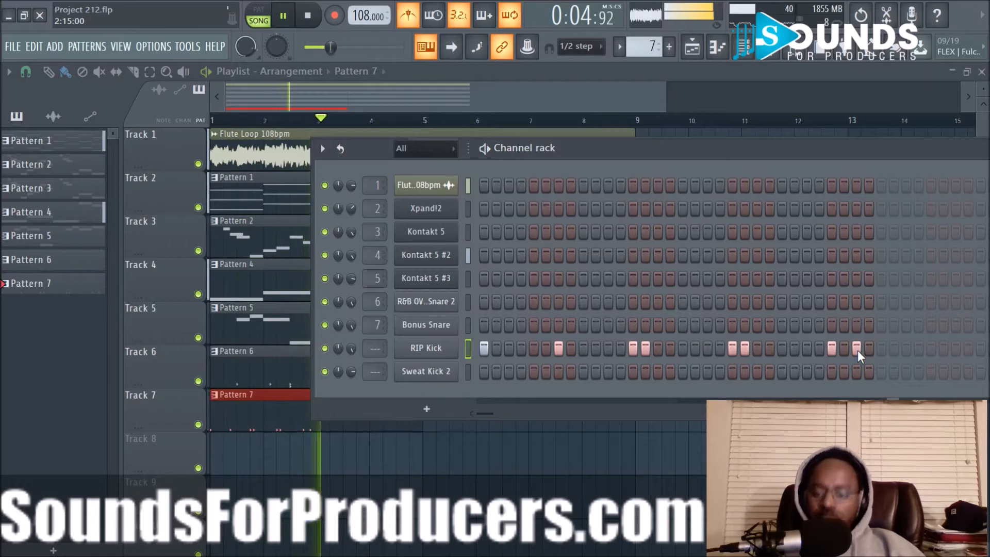
{"action": "left_click", "coordinate": [880, 349]}
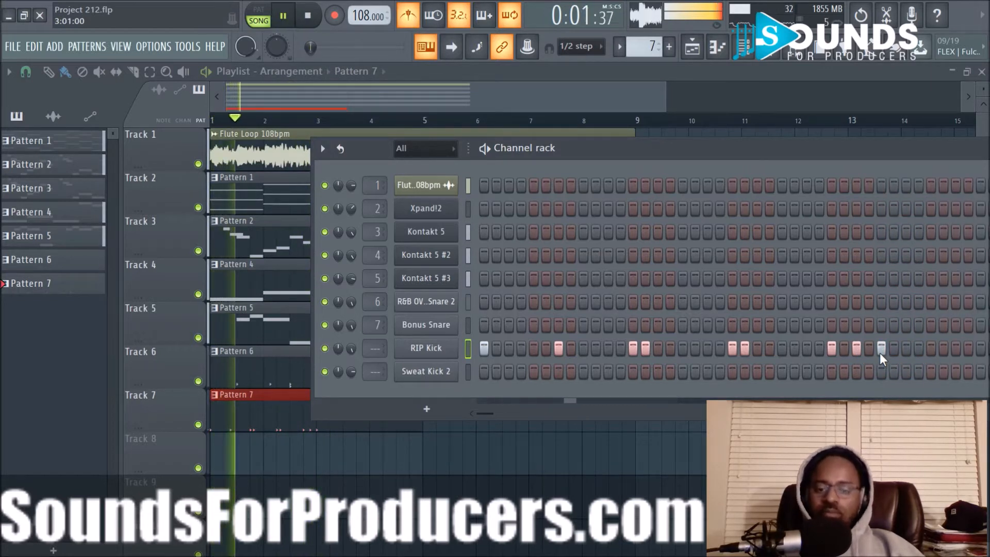
Shift the channel rack to reach the later steps and add RIP Kick hits on steps 39, 45, 53 and 54
{"action": "left_click_drag", "start_coordinate": [862, 144], "coordinate": [756, 150]}
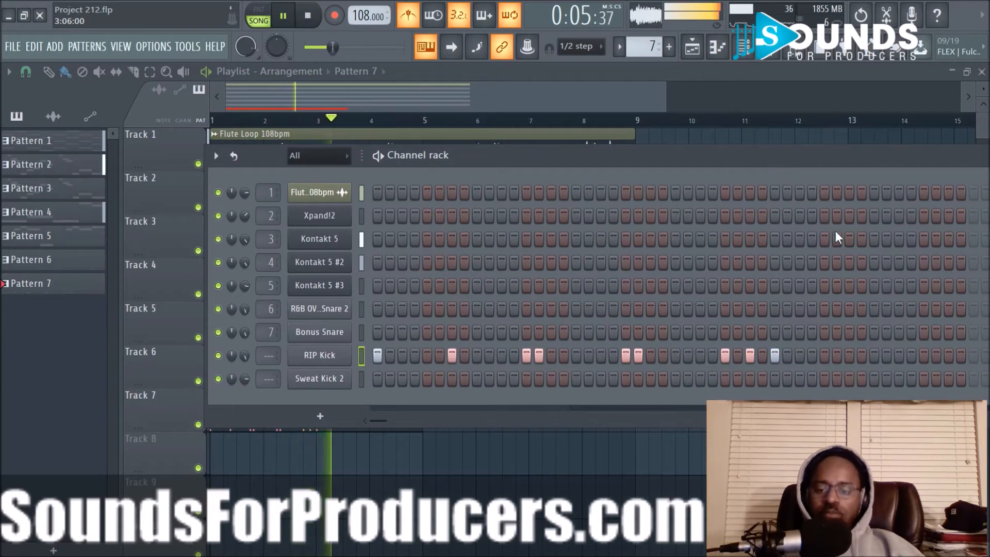
{"action": "key", "text": "space"}
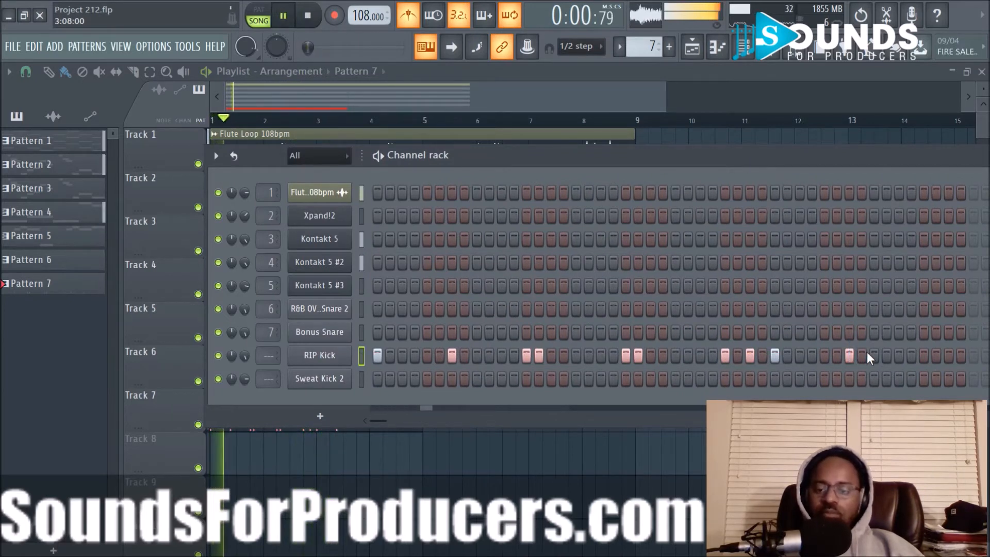
{"action": "left_click_drag", "start_coordinate": [852, 150], "coordinate": [701, 149]}
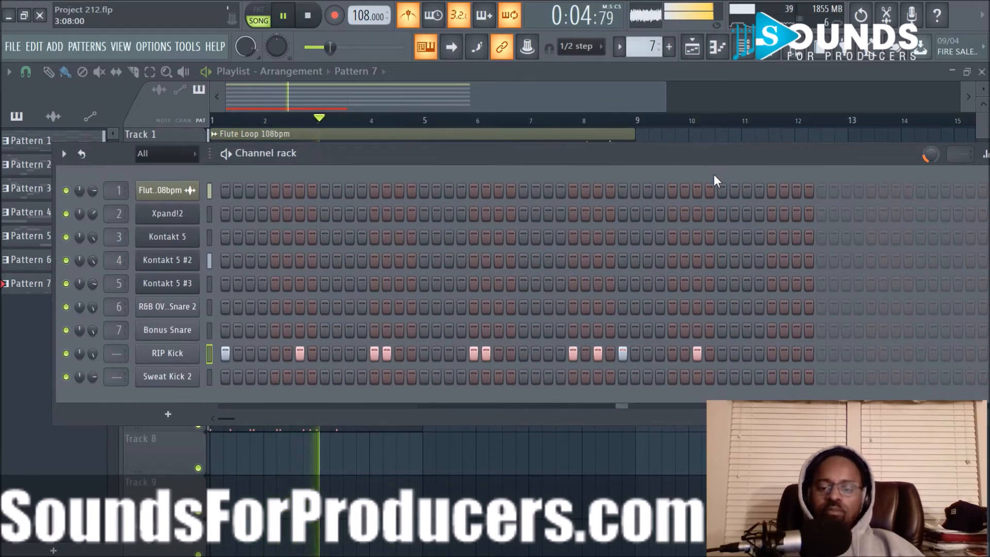
{"action": "left_click", "coordinate": [772, 352]}
{"action": "left_click", "coordinate": [871, 353]}
{"action": "left_click", "coordinate": [880, 353]}
{"action": "left_click_drag", "start_coordinate": [764, 154], "coordinate": [695, 148]}
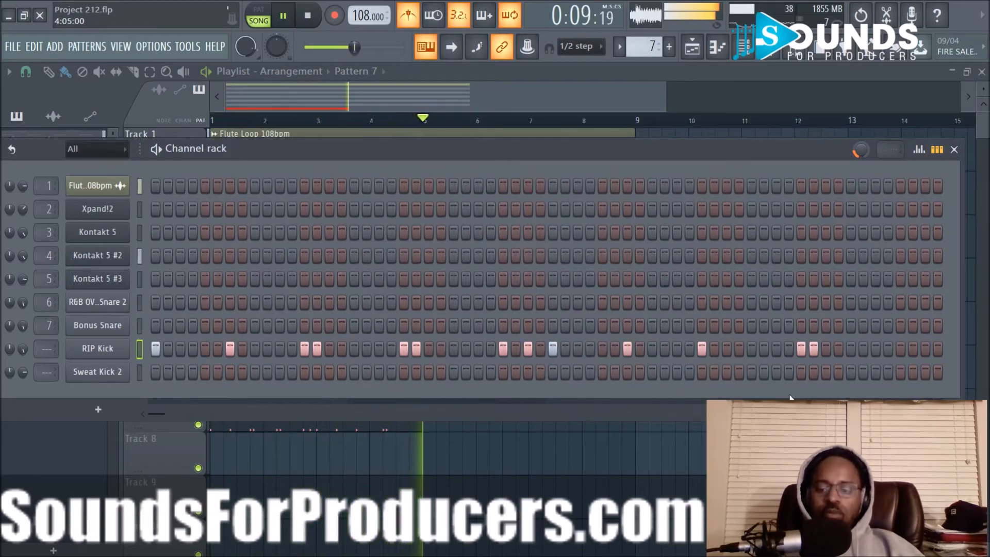
Open RIP Kick in the piano roll, change the snap and add three kicks a third of a beat apart on bar 4's last beat
{"action": "key", "text": "F6"}
{"action": "key", "text": "space"}
{"action": "double_click", "coordinate": [398, 422]}
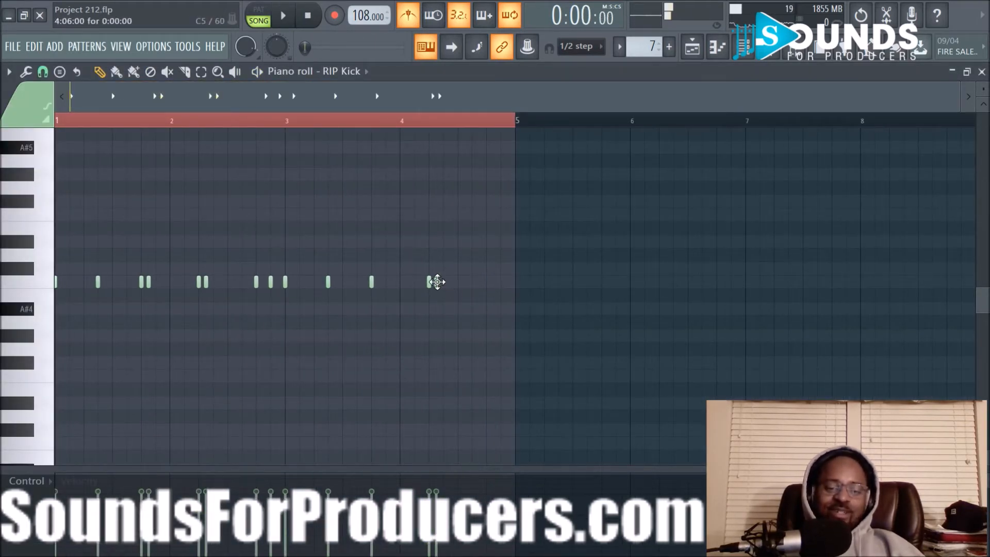
{"action": "scroll", "coordinate": [496, 124], "scroll_direction": "up", "scroll_amount": 4}
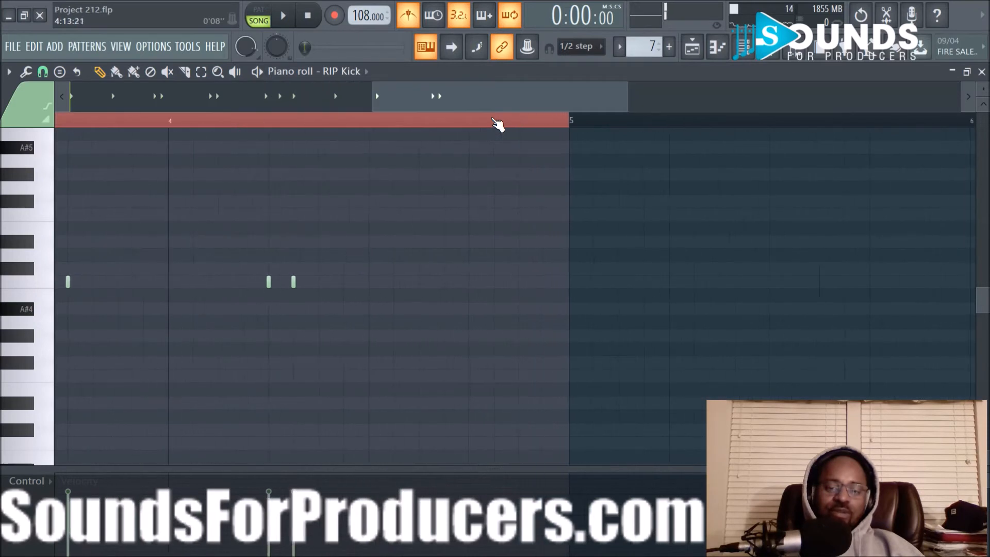
{"action": "left_click", "coordinate": [42, 73]}
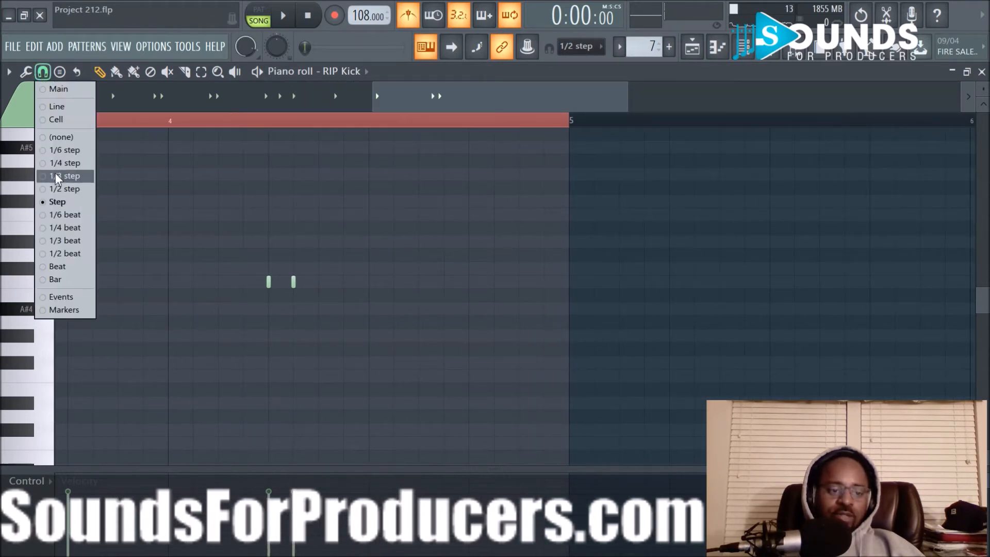
{"action": "left_click", "coordinate": [61, 215]}
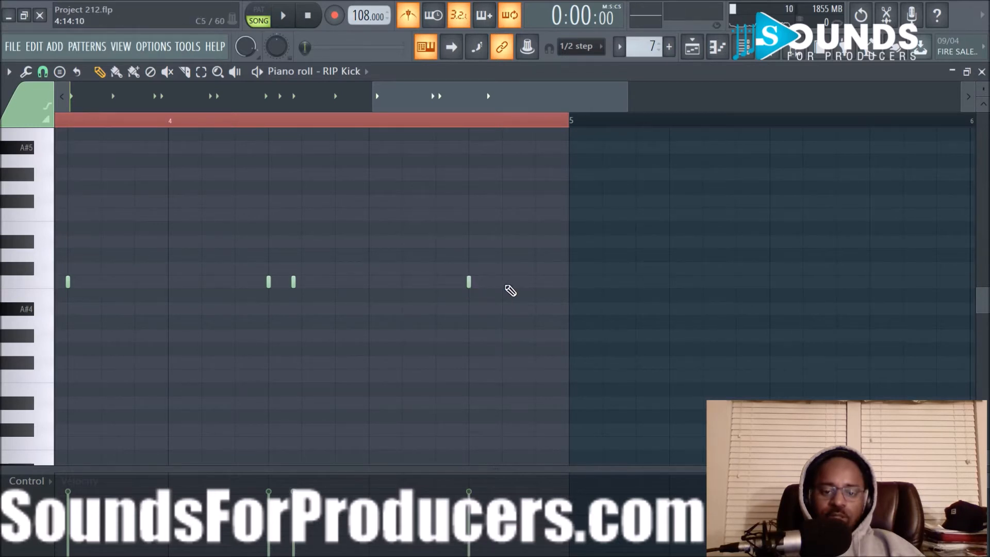
{"action": "key", "text": "space"}
{"action": "left_click", "coordinate": [539, 282]}
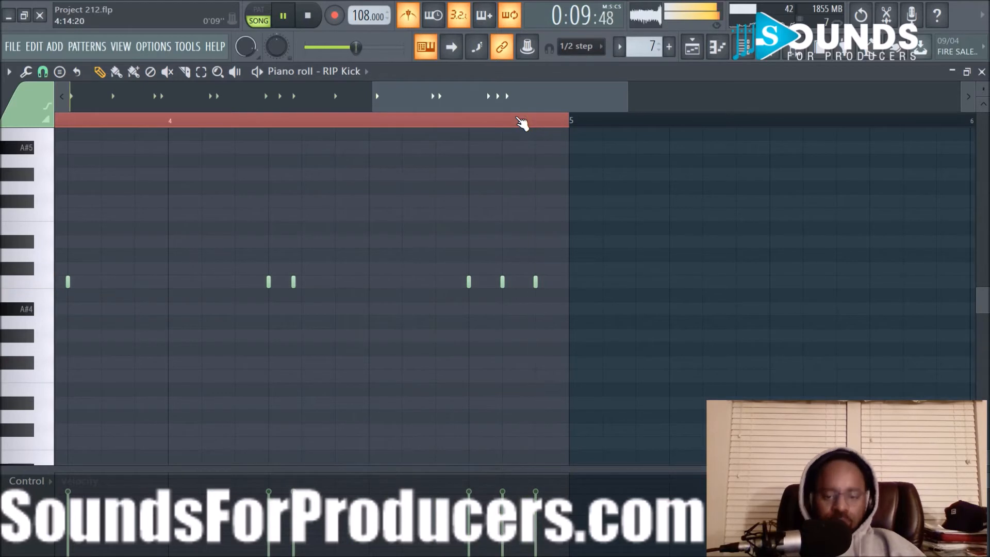
Copy the Pattern 7 clip to bar 5 on Track 7 and make the copy unique as Pattern 8
{"action": "left_click", "coordinate": [701, 60]}
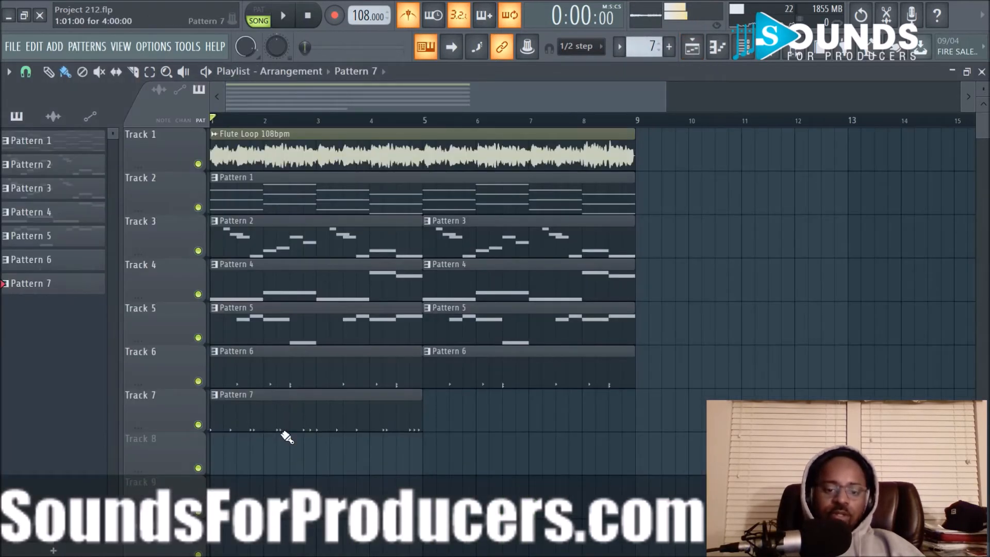
{"action": "left_click_drag", "start_coordinate": [289, 414], "coordinate": [510, 413]}
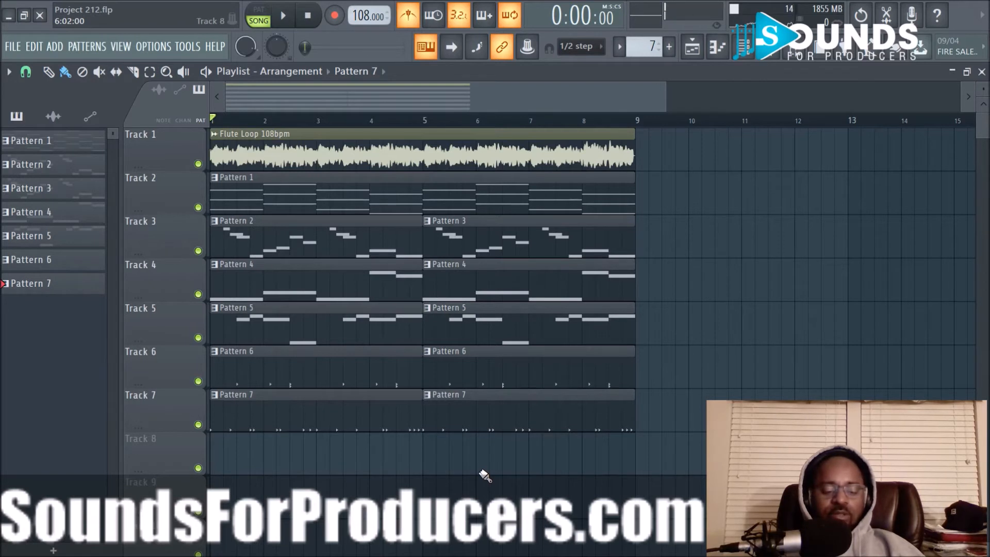
{"action": "left_click", "coordinate": [424, 396]}
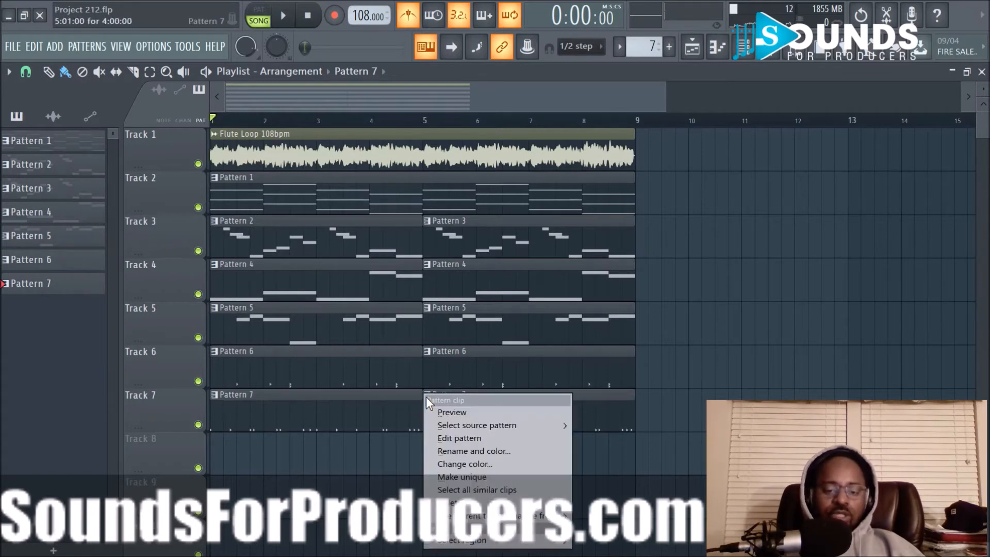
{"action": "left_click", "coordinate": [462, 477]}
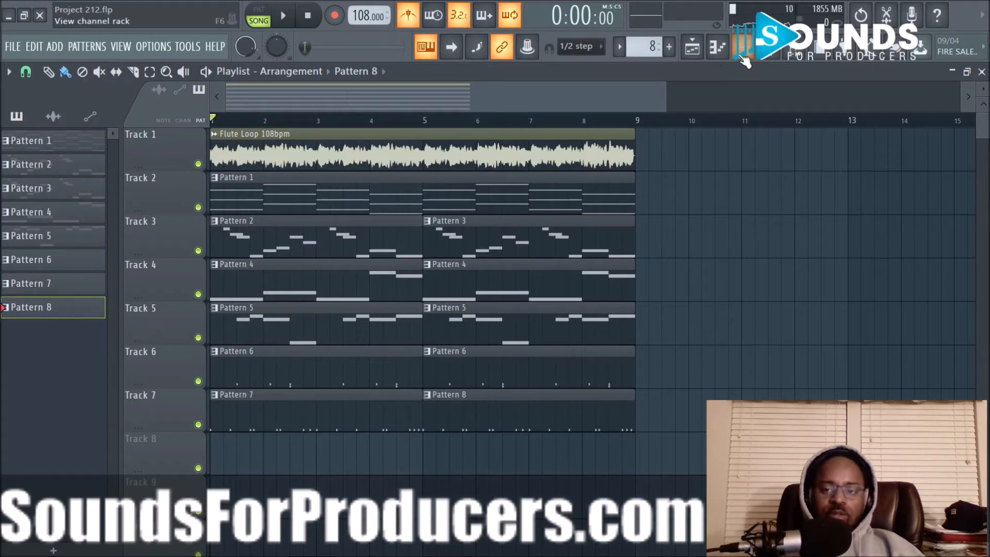
Play the arrangement with the channel rack shown, move the rack below the upper playlist tracks and set the playback position to bar 5
{"action": "left_click", "coordinate": [745, 52]}
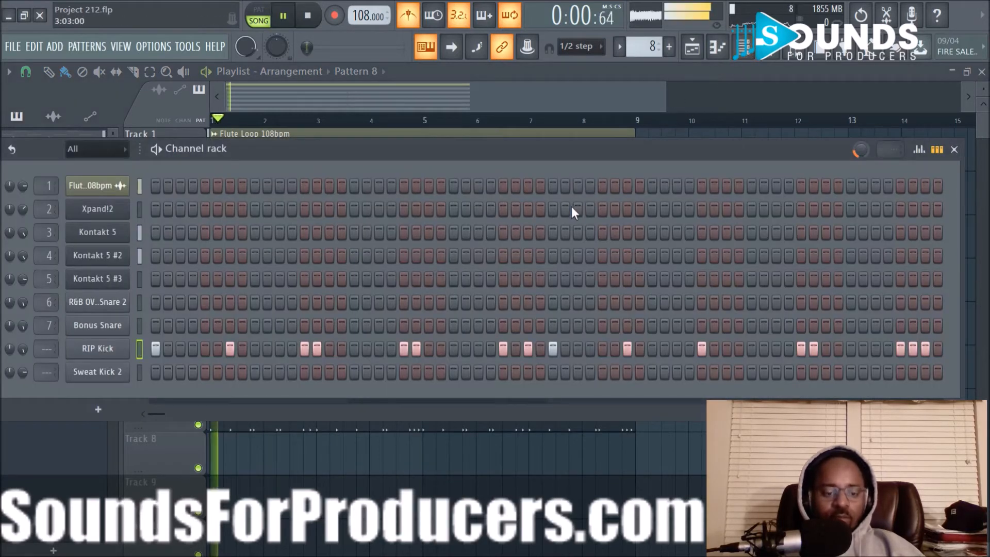
{"action": "left_click_drag", "start_coordinate": [565, 152], "coordinate": [681, 132]}
{"action": "left_click_drag", "start_coordinate": [543, 131], "coordinate": [621, 136]}
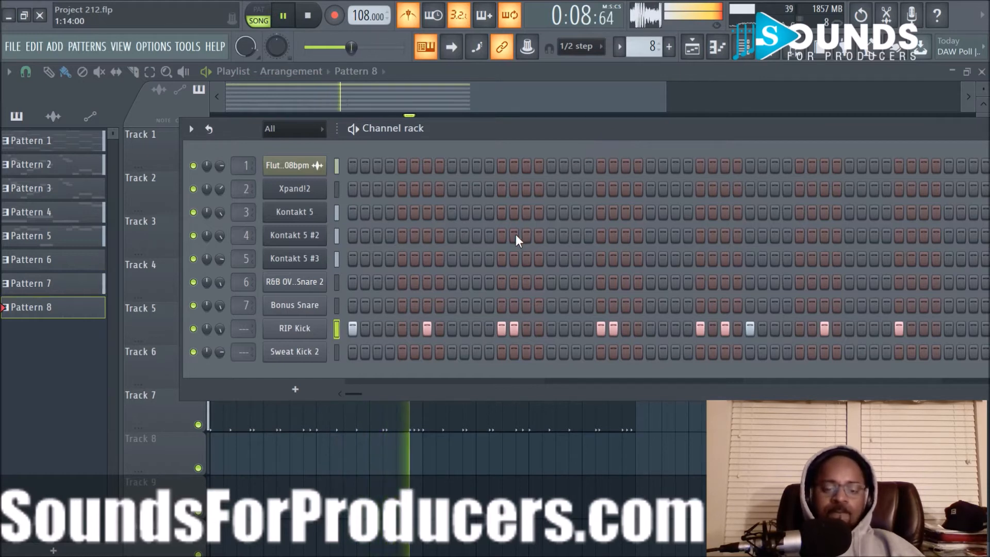
{"action": "key", "text": "space"}
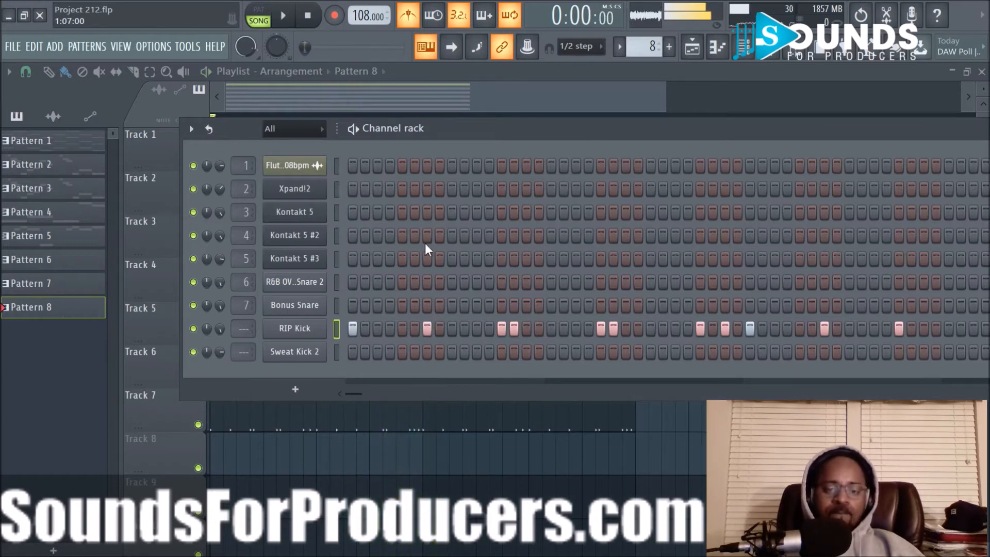
{"action": "left_click_drag", "start_coordinate": [523, 140], "coordinate": [557, 297]}
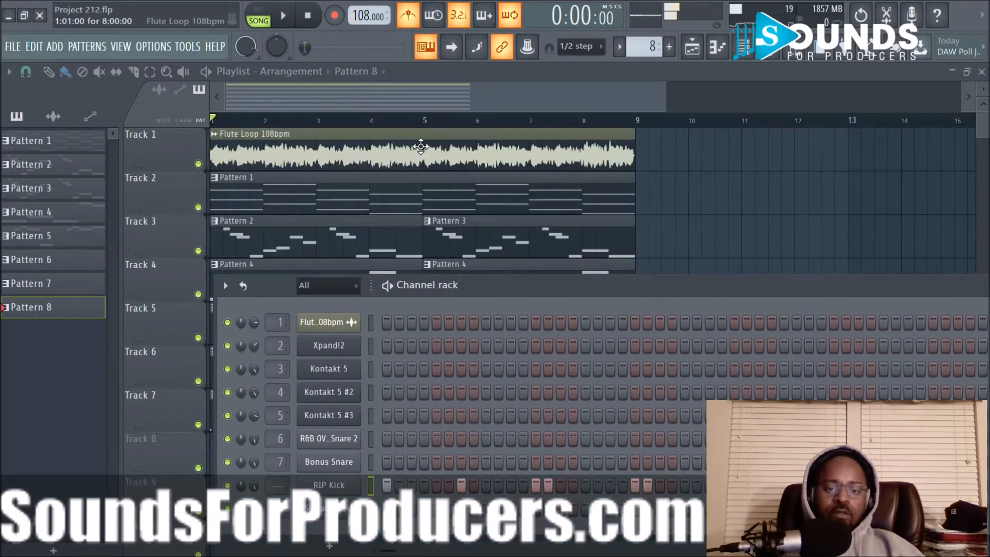
{"action": "left_click", "coordinate": [426, 123]}
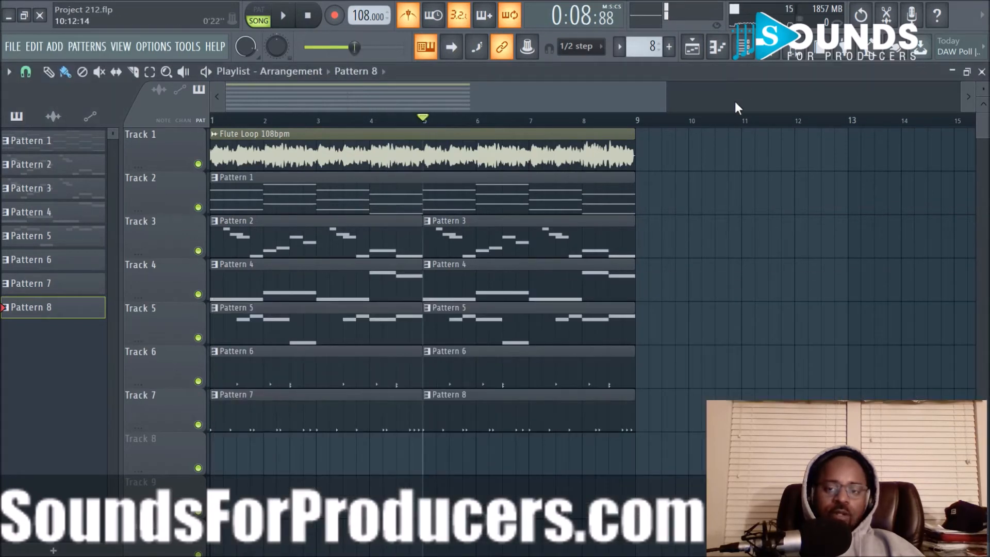
{"action": "left_click", "coordinate": [743, 49]}
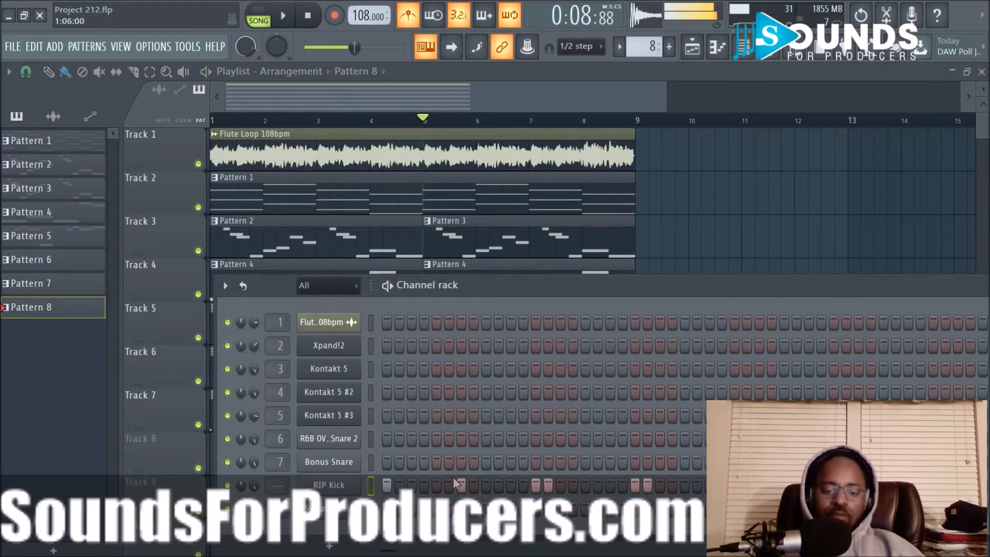
In Pattern 8, replace the RIP Kick hit on step 7 with hits on steps 3 and 5, and try one on step 18 while replaying from bar 5
{"action": "key", "text": "space"}
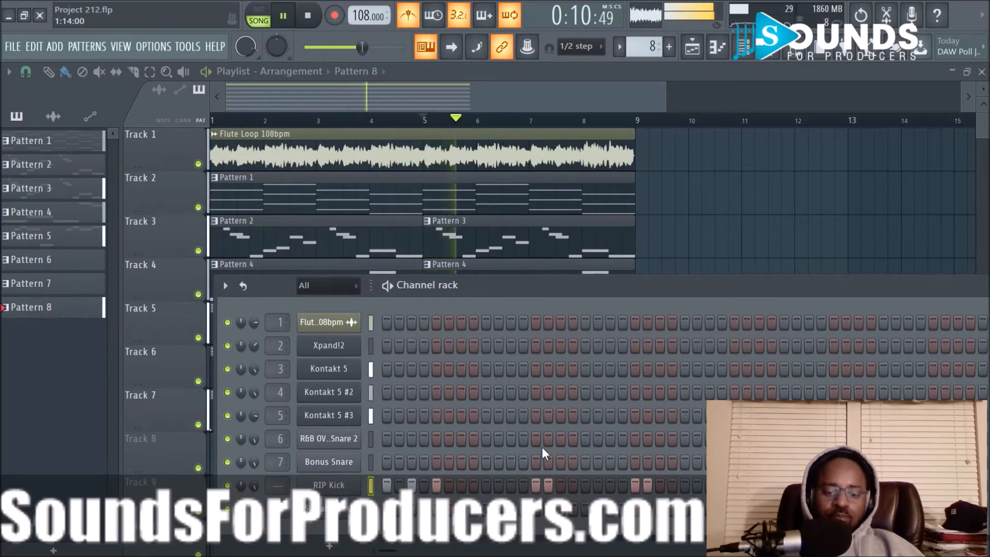
{"action": "key", "text": "space"}
{"action": "key", "text": "space"}
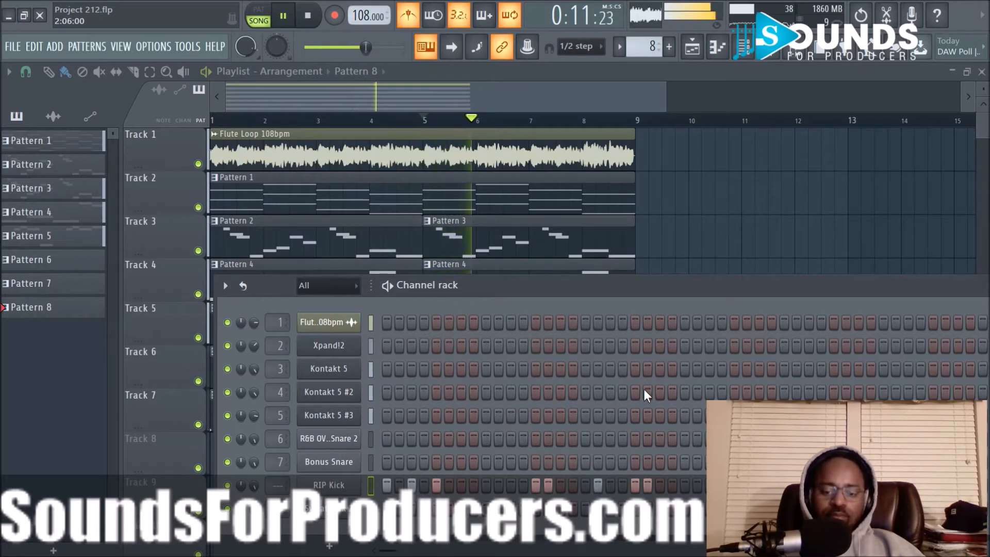
{"action": "key", "text": "space"}
{"action": "key", "text": "space"}
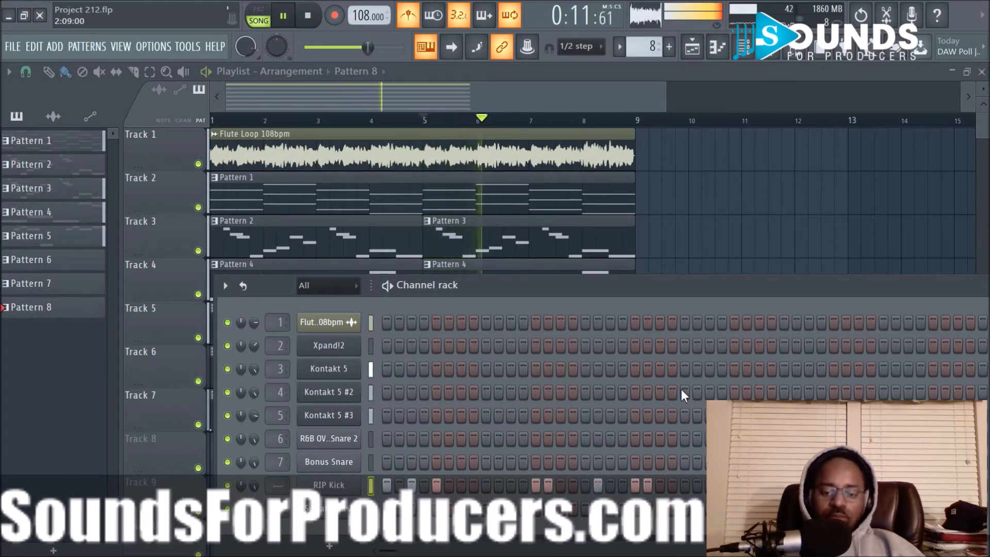
{"action": "key", "text": "space"}
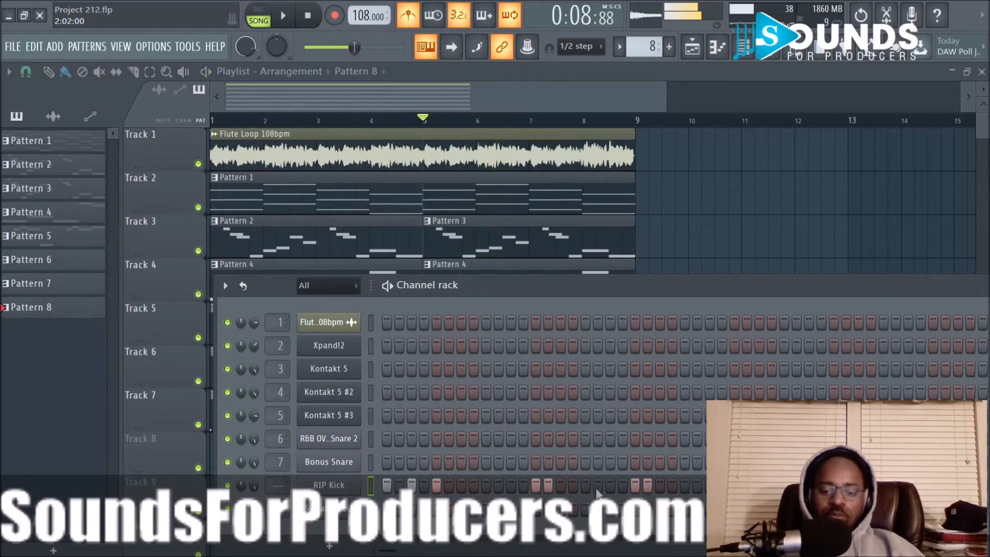
Move the channel rack up over the playlist and replay the arrangement from bar 5 repeatedly to judge Pattern 8's kicks
{"action": "key", "text": "space"}
{"action": "left_click_drag", "start_coordinate": [630, 287], "coordinate": [643, 169]}
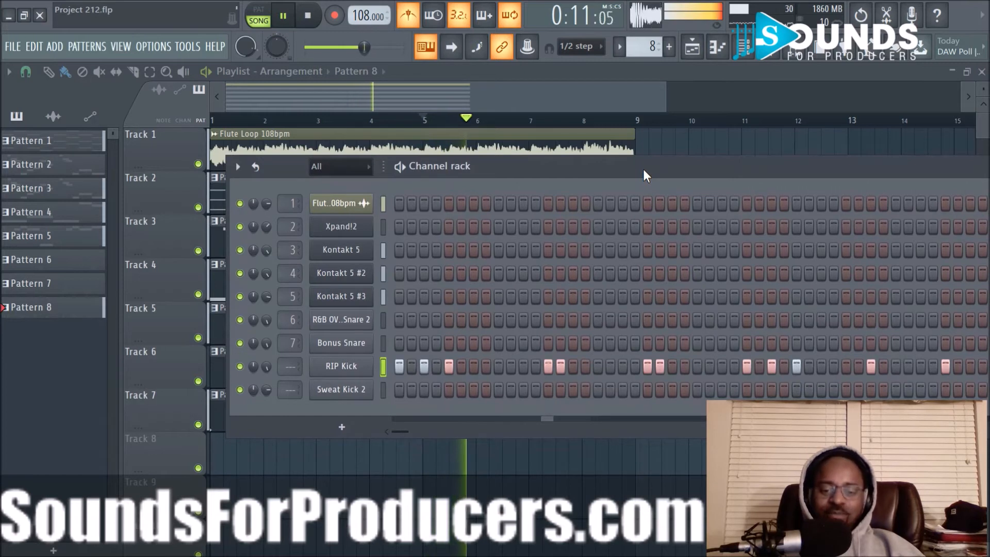
{"action": "key", "text": "space"}
{"action": "key", "text": "space"}
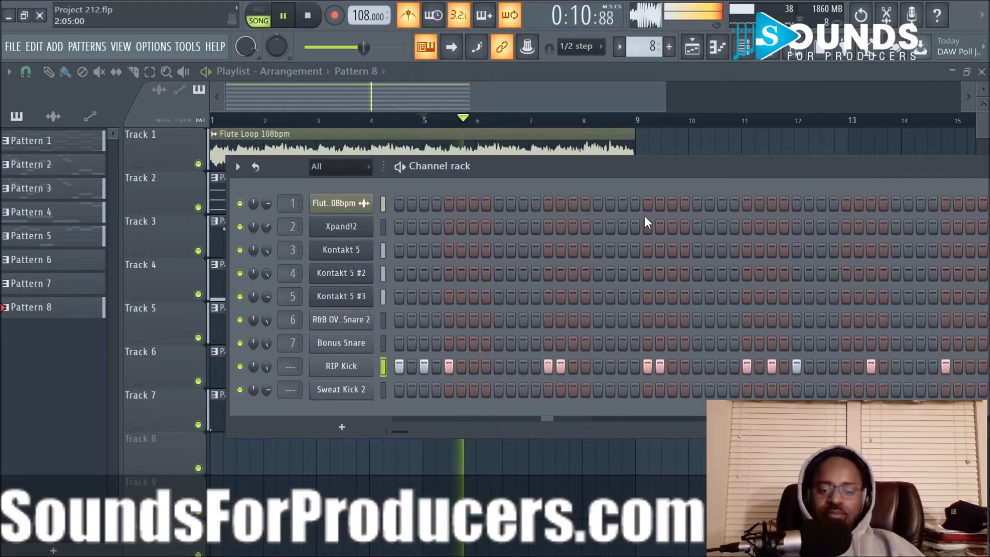
{"action": "key", "text": "space"}
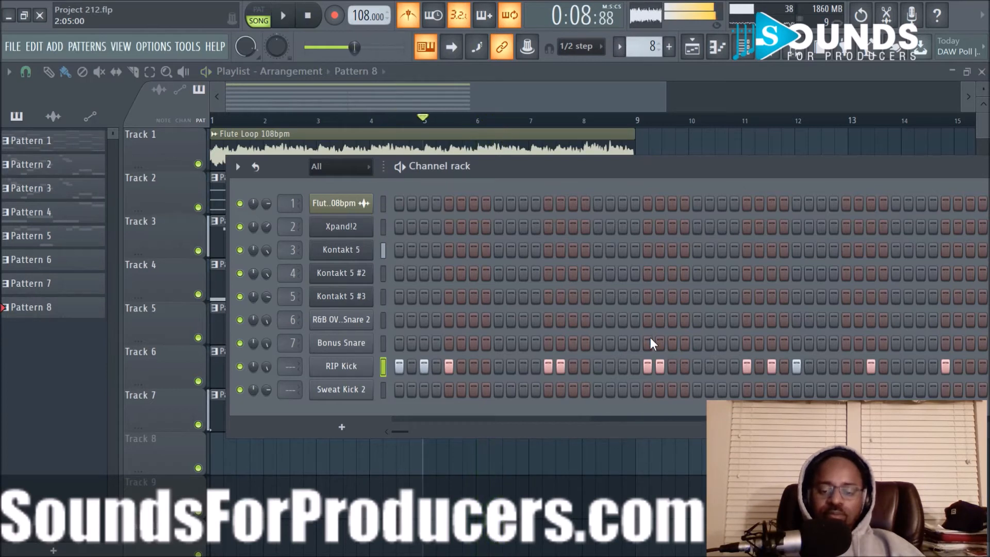
{"action": "key", "text": "space"}
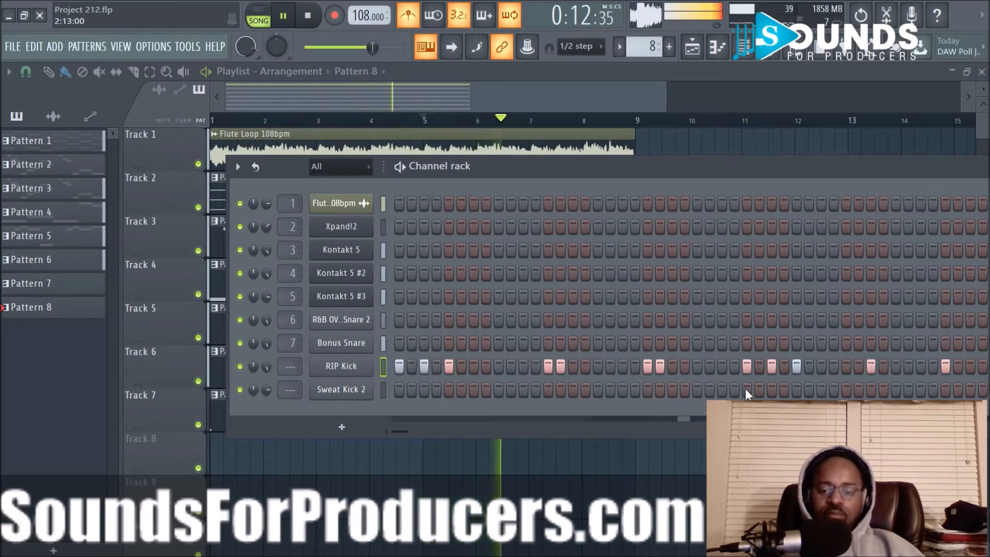
{"action": "key", "text": "space"}
{"action": "key", "text": "space"}
In Pattern 8, add RIP Kick hits on steps 35 and 36 and move the step 39 hit to step 37, replaying from bar 5
{"action": "left_click", "coordinate": [819, 367]}
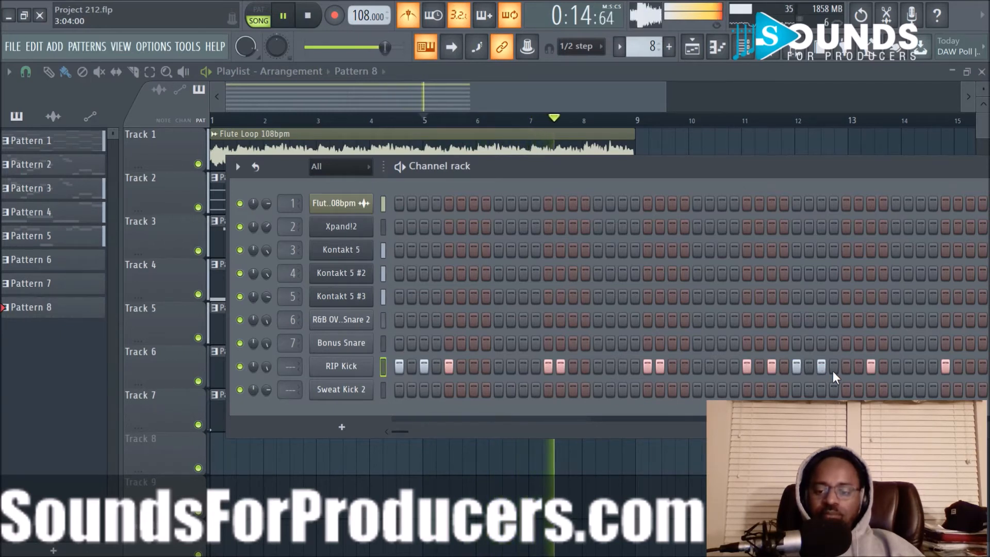
{"action": "left_click", "coordinate": [835, 368]}
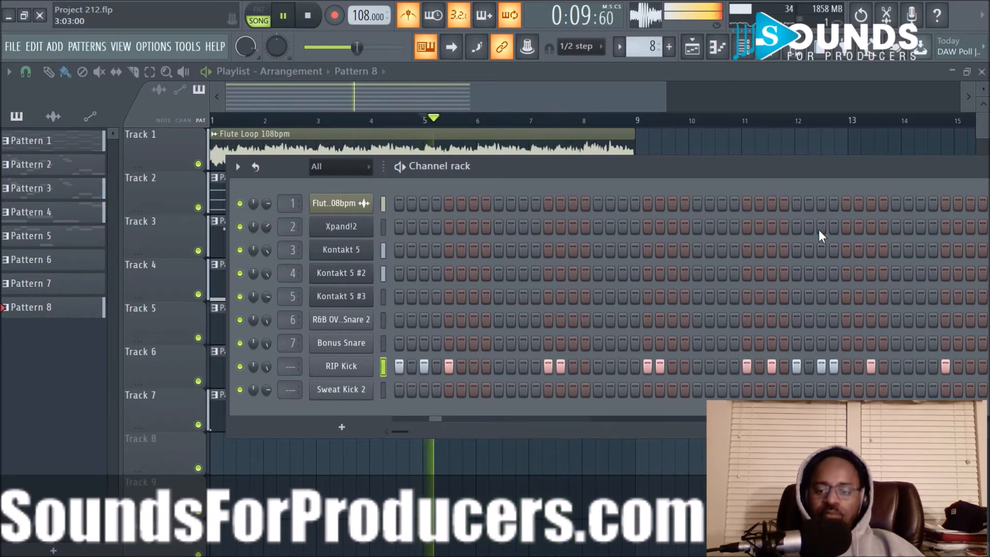
{"action": "left_click_drag", "start_coordinate": [813, 161], "coordinate": [760, 162]}
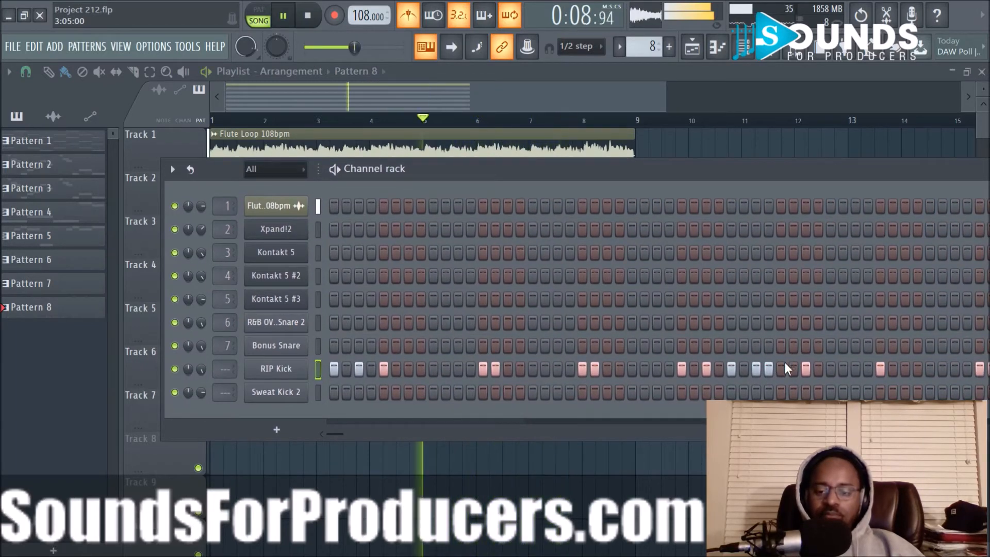
{"action": "left_click", "coordinate": [792, 369]}
{"action": "left_click", "coordinate": [804, 369]}
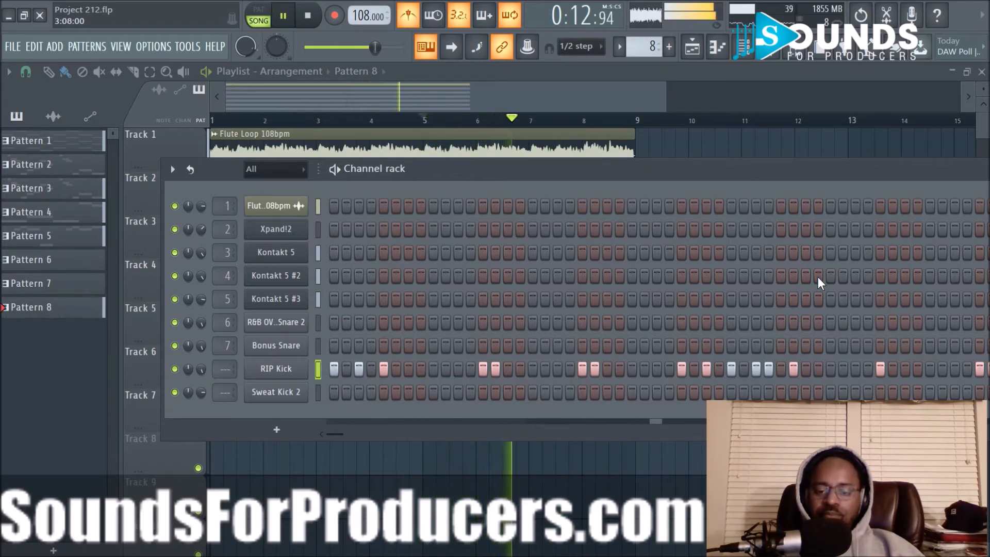
{"action": "key", "text": "space"}
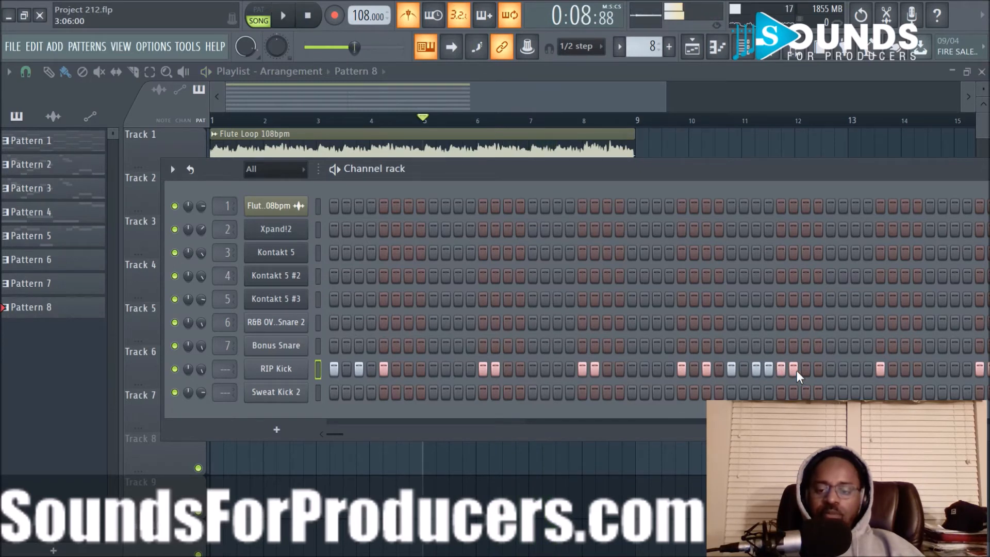
{"action": "key", "text": "space"}
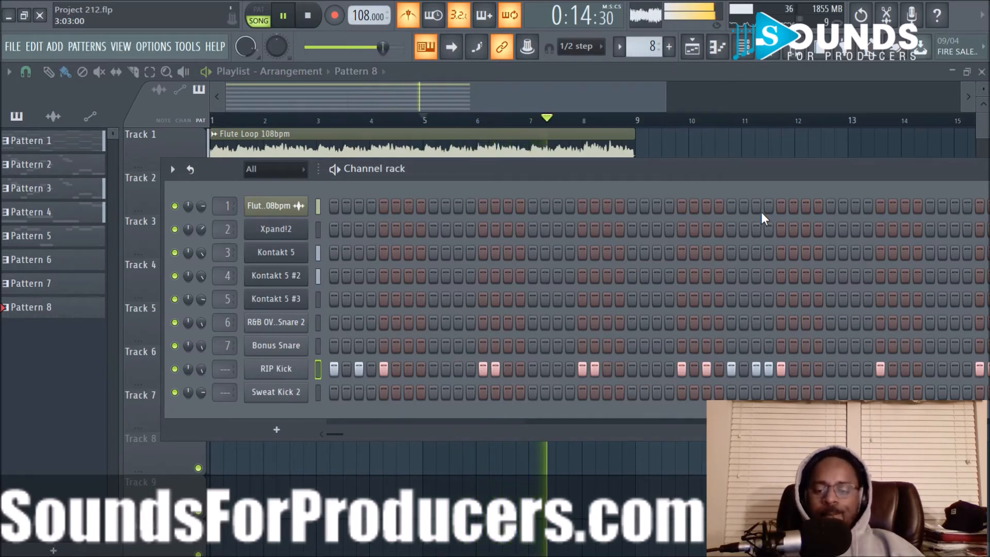
{"action": "key", "text": "space"}
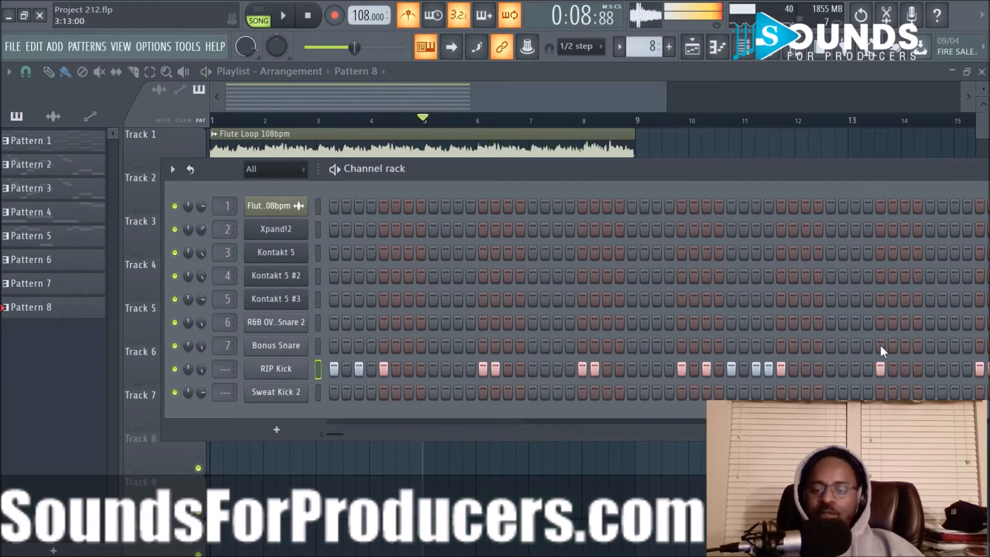
Bring all of Pattern 8's steps into view during playback, hide the channel rack and save the project
{"action": "left_click_drag", "start_coordinate": [821, 172], "coordinate": [661, 175]}
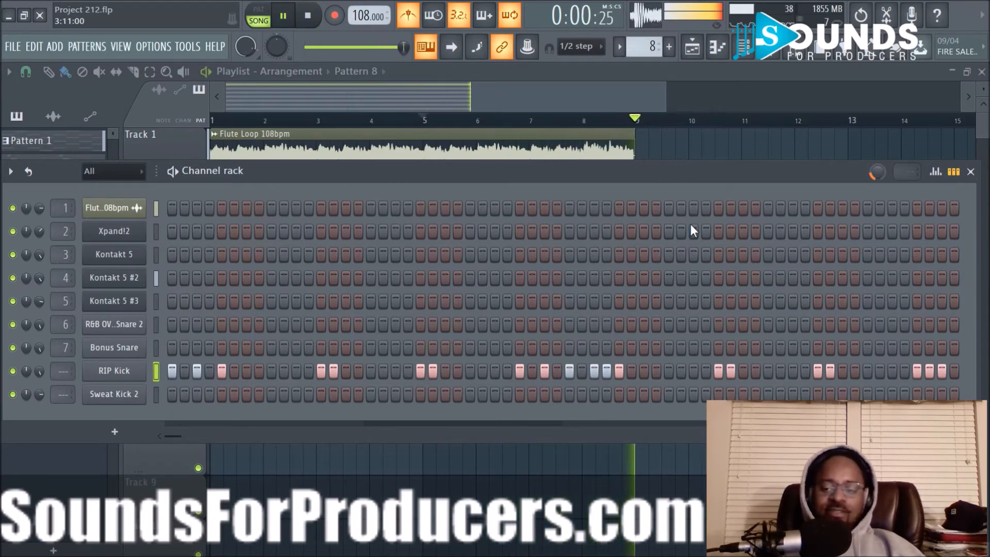
{"action": "key", "text": "F6"}
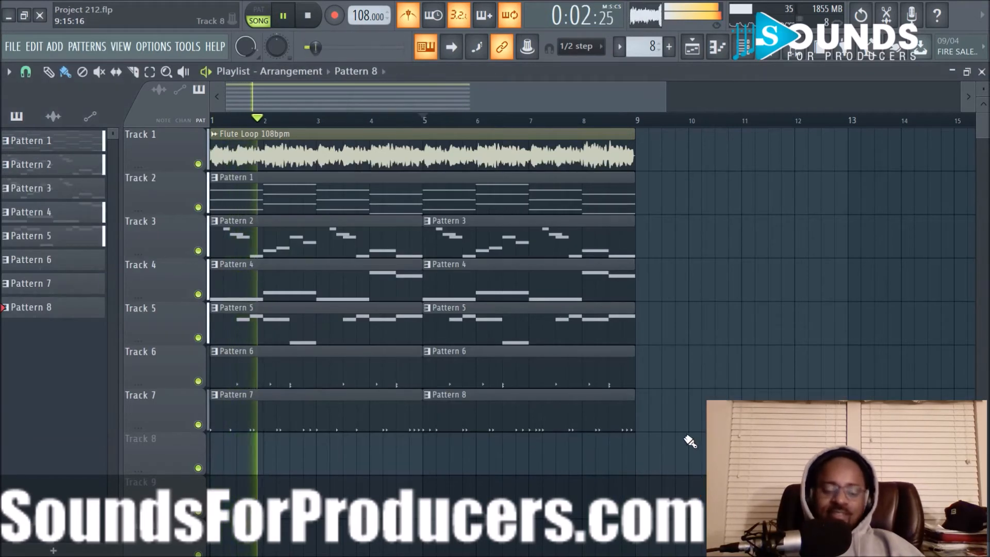
{"action": "key", "text": "ctrl+s"}
{"action": "key", "text": "space"}
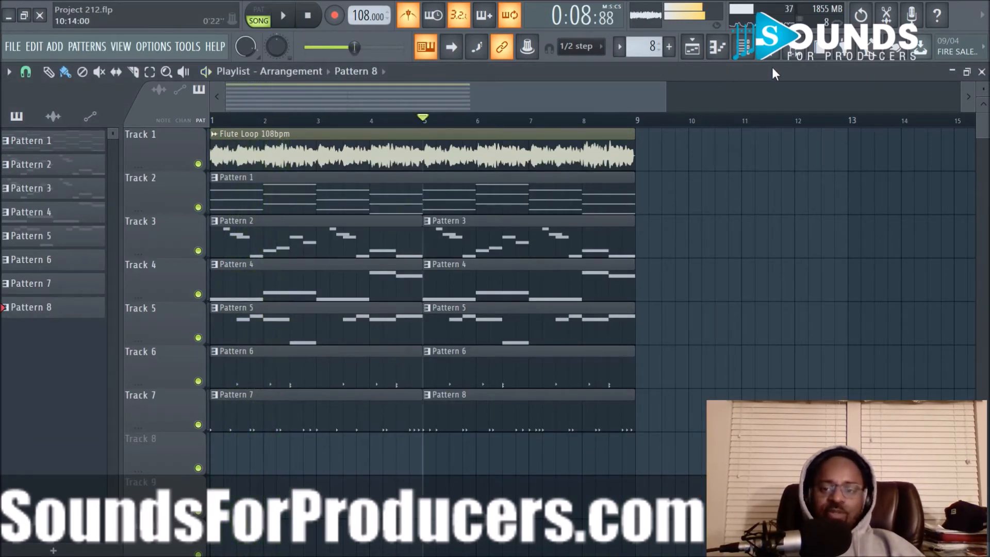
Show the channel rack again and look at Sweat Kick 2's sampler settings
{"action": "left_click", "coordinate": [756, 57]}
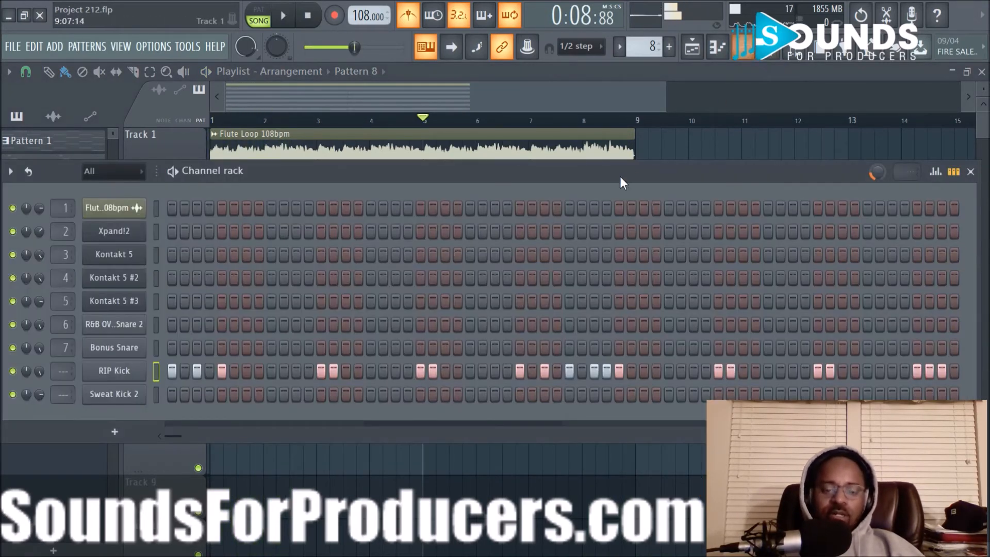
{"action": "left_click", "coordinate": [115, 394]}
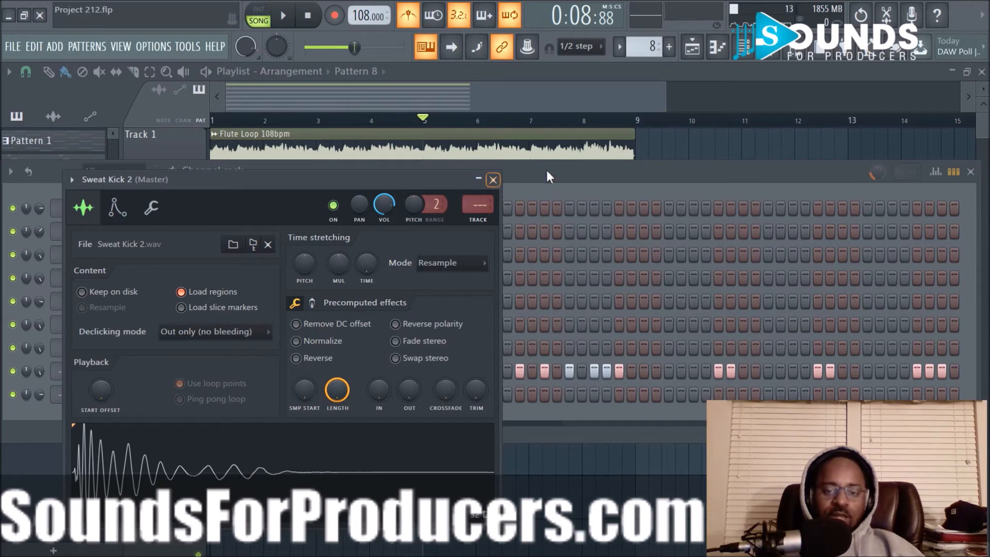
{"action": "left_click", "coordinate": [527, 175]}
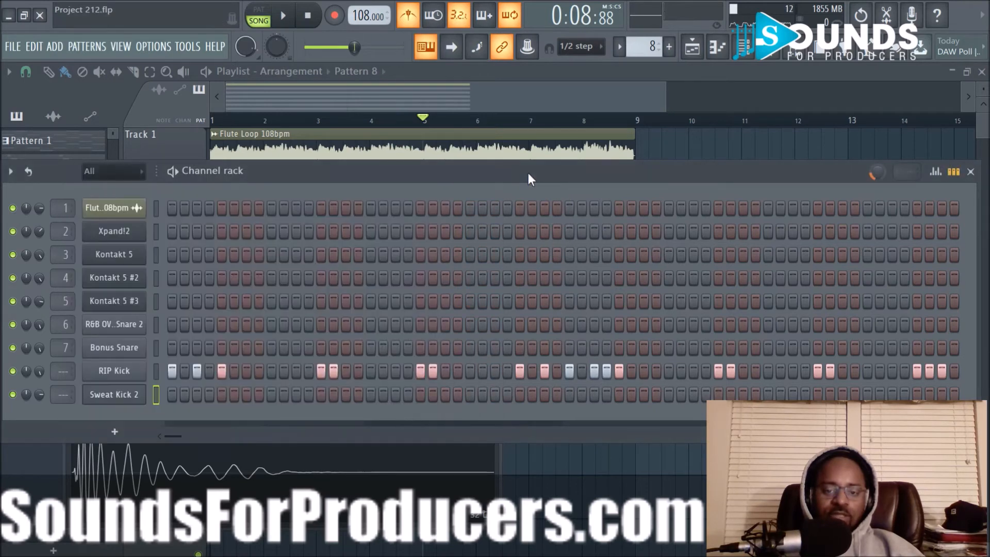
{"action": "left_click", "coordinate": [122, 370]}
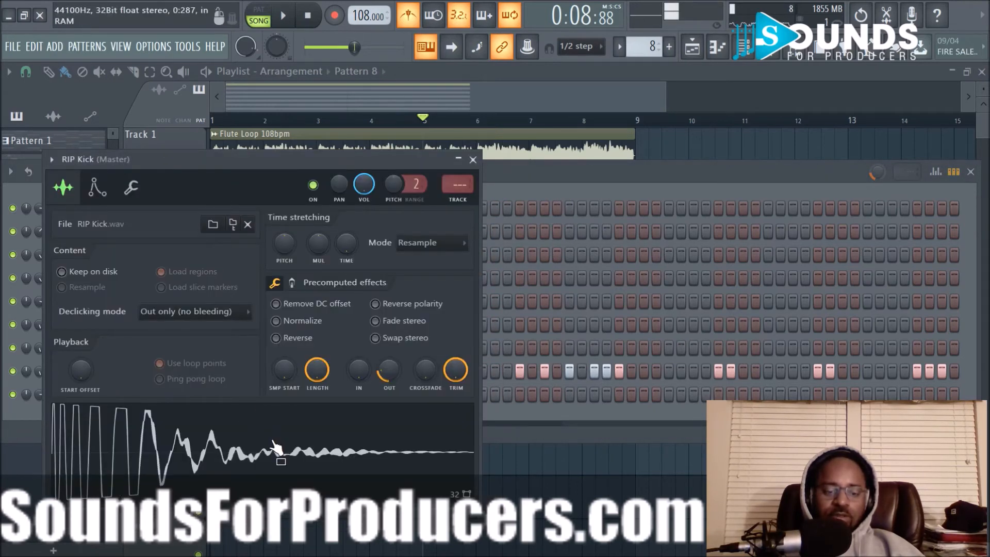
{"action": "key", "text": "space"}
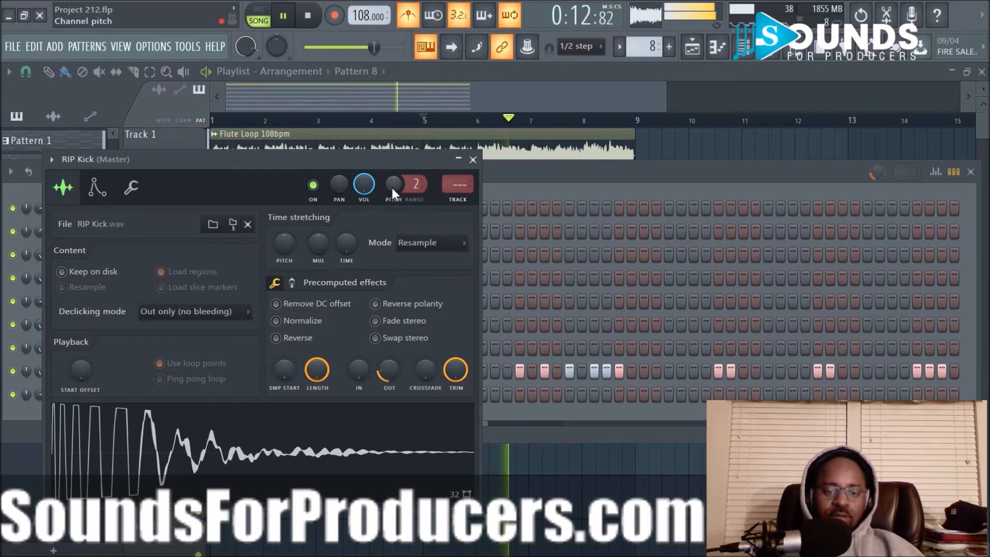
{"action": "key", "text": "space"}
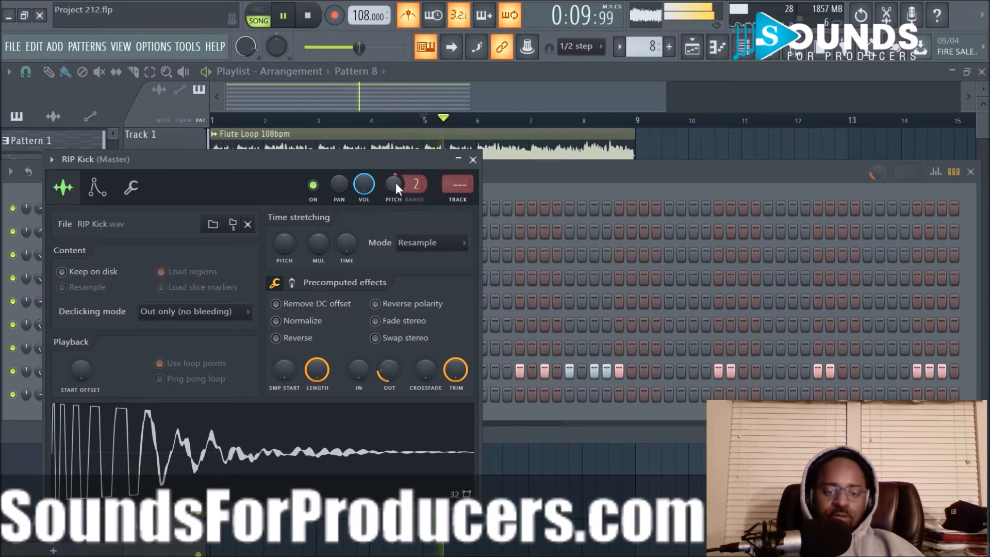
{"action": "left_click_drag", "start_coordinate": [395, 183], "coordinate": [394, 179]}
{"action": "key", "text": "space"}
{"action": "key", "text": "space"}
{"action": "key", "text": "space"}
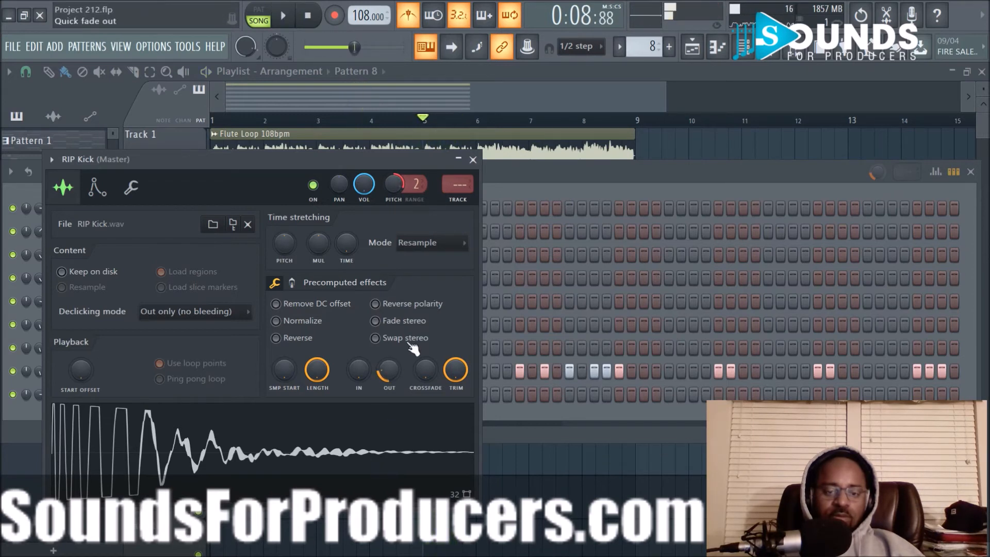
{"action": "left_click", "coordinate": [473, 159]}
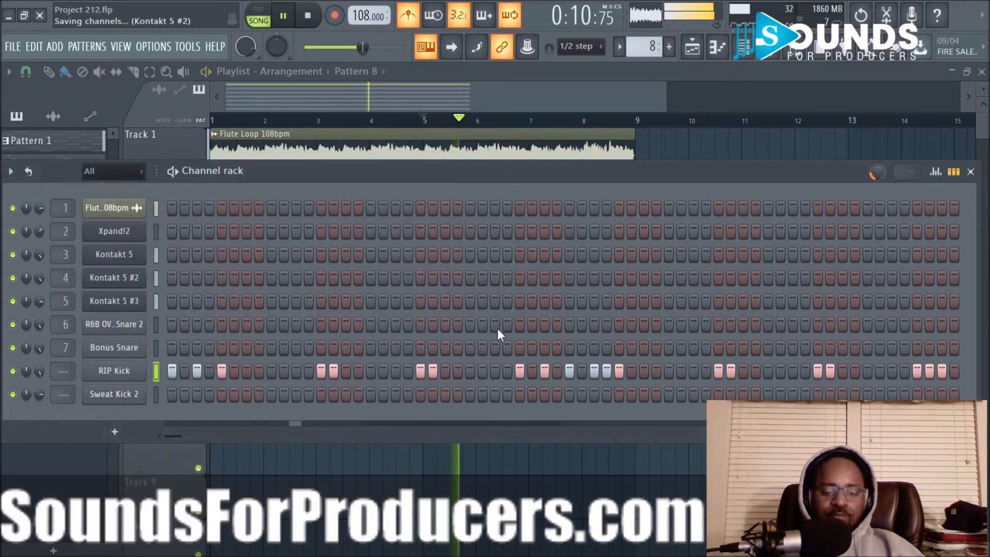
{"action": "left_click", "coordinate": [111, 371]}
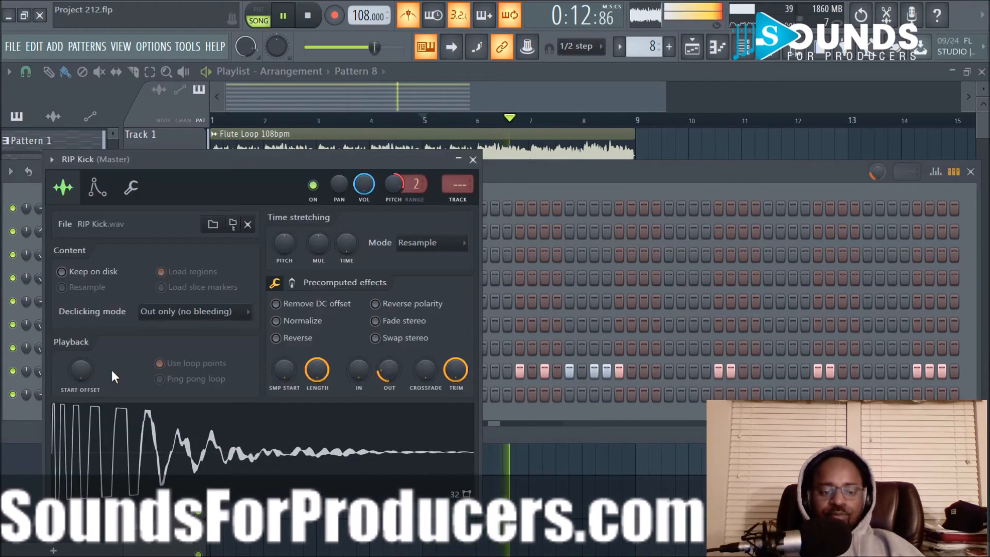
{"action": "left_click", "coordinate": [473, 160]}
Hide the channel rack and select all of Pattern 7's RIP Kick notes in the piano roll to raise their velocity
{"action": "key", "text": "F6"}
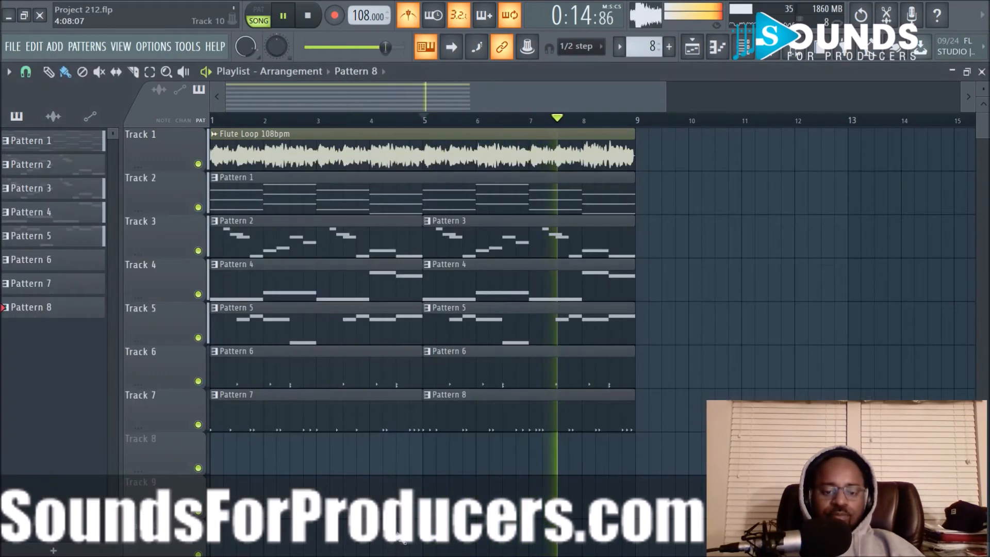
{"action": "key", "text": "F7"}
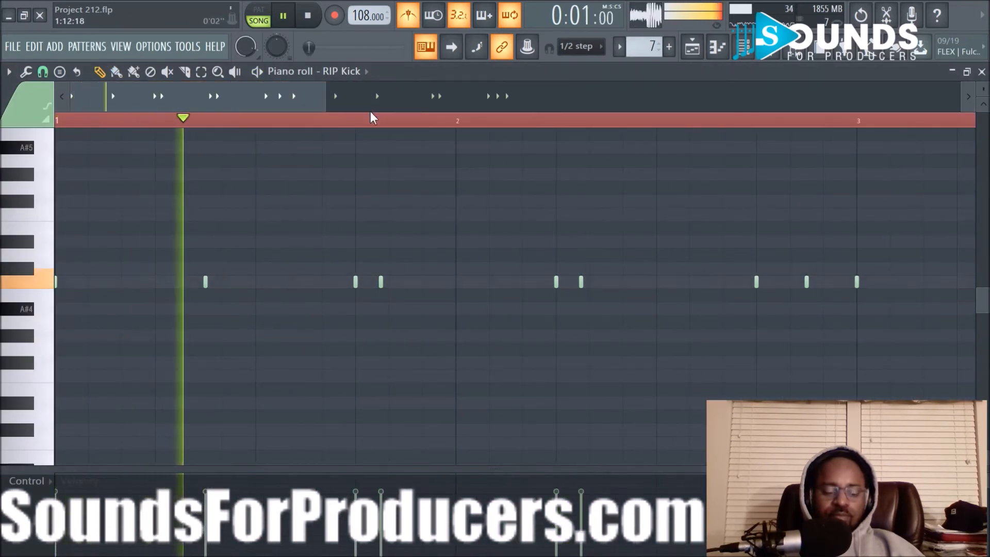
{"action": "key", "text": "ctrl+a"}
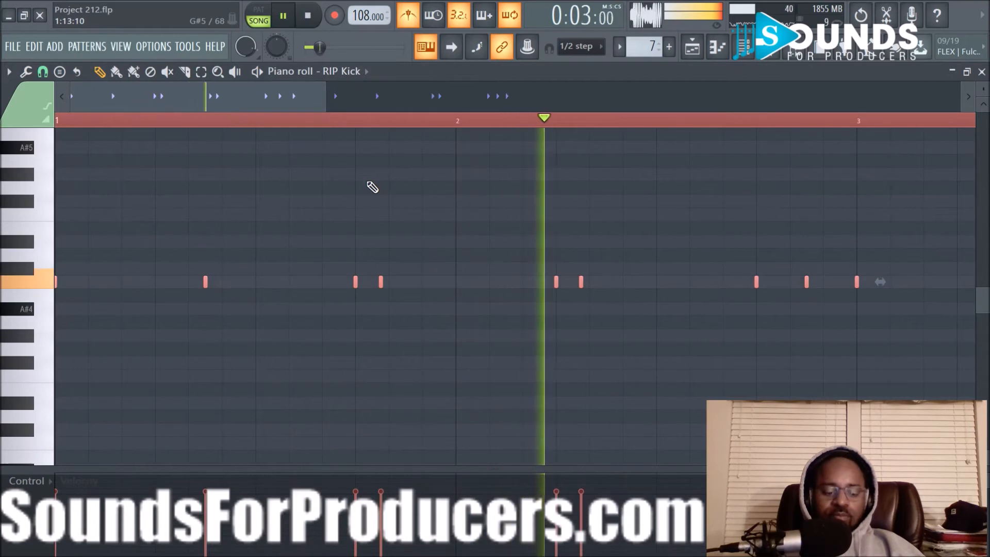
Check Pattern 7's clip from the playlist, switch to Pattern 8 and raise the velocity of all its RIP Kick notes to maximum
{"action": "left_click", "coordinate": [693, 49]}
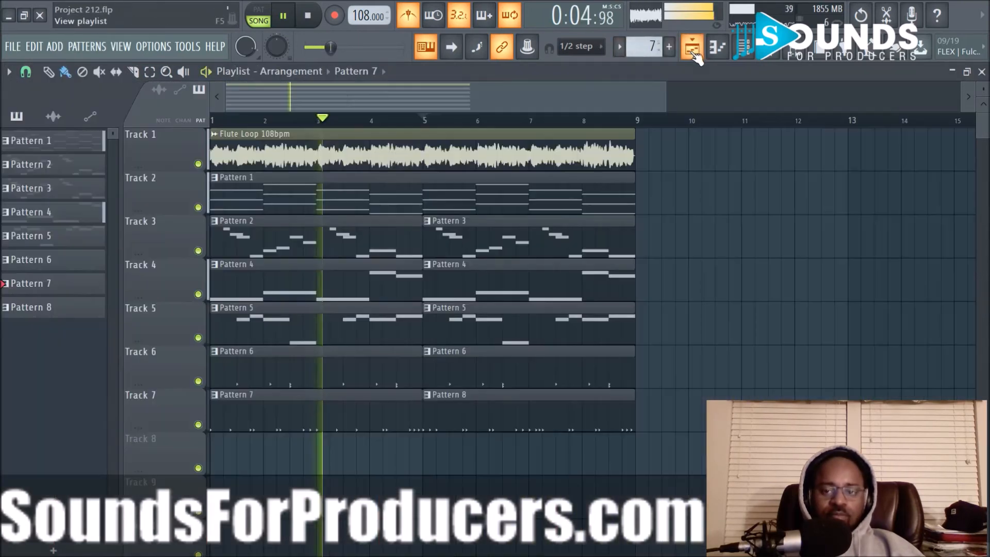
{"action": "double_click", "coordinate": [355, 420]}
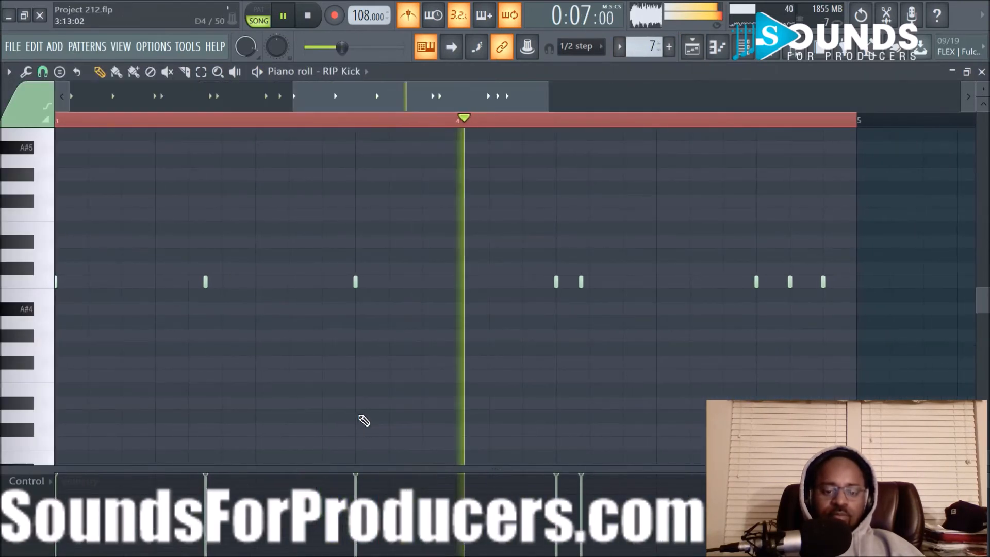
{"action": "key", "text": "KP_Add"}
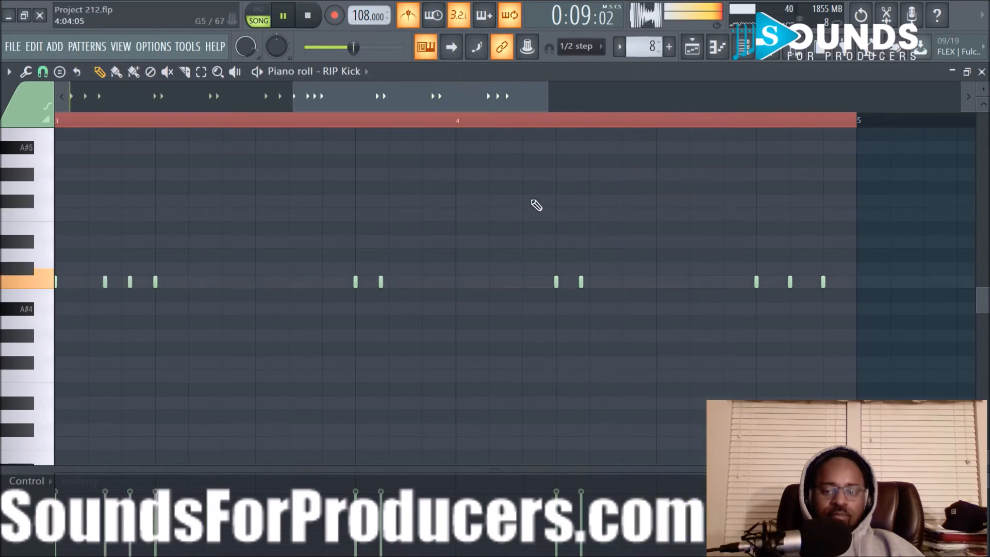
{"action": "key", "text": "ctrl+a"}
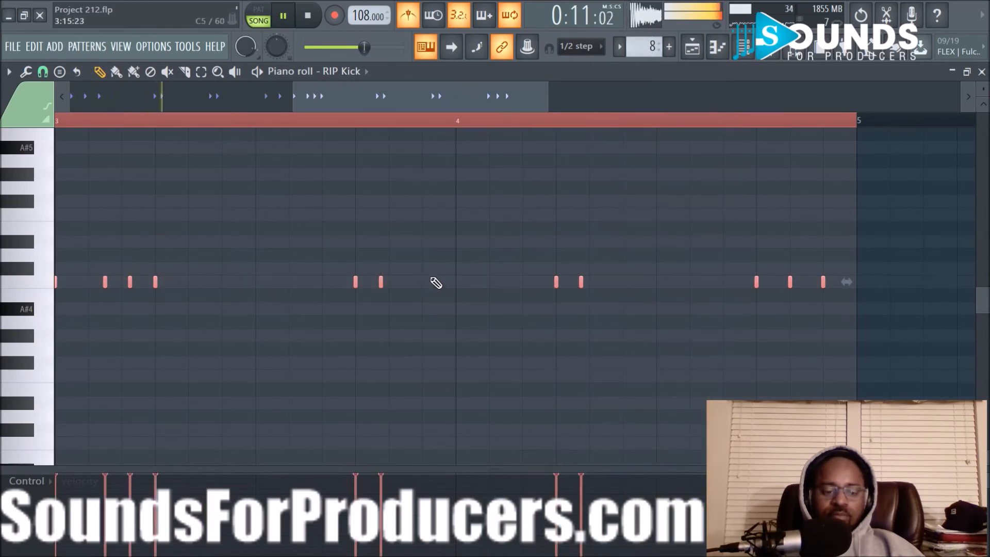
Route the RIP Kick channel to mixer track 8
{"action": "left_click", "coordinate": [743, 54]}
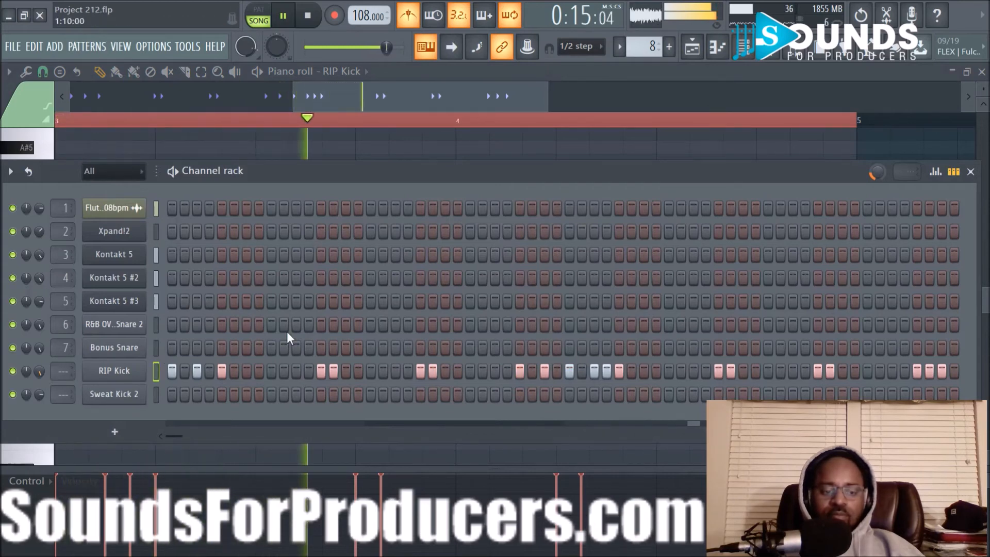
{"action": "left_click", "coordinate": [768, 47]}
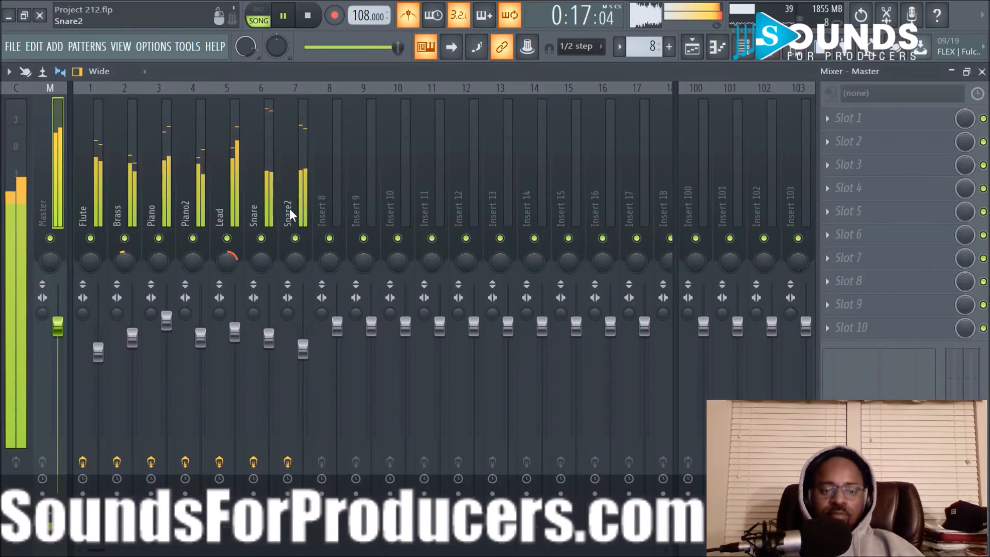
{"action": "left_click", "coordinate": [742, 52]}
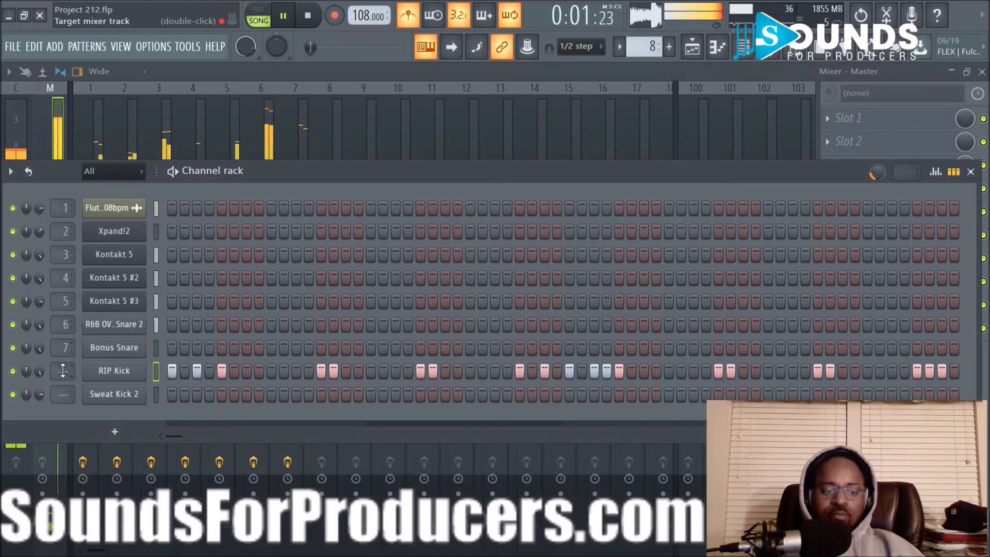
{"action": "scroll", "coordinate": [61, 370], "scroll_direction": "up", "scroll_amount": 8}
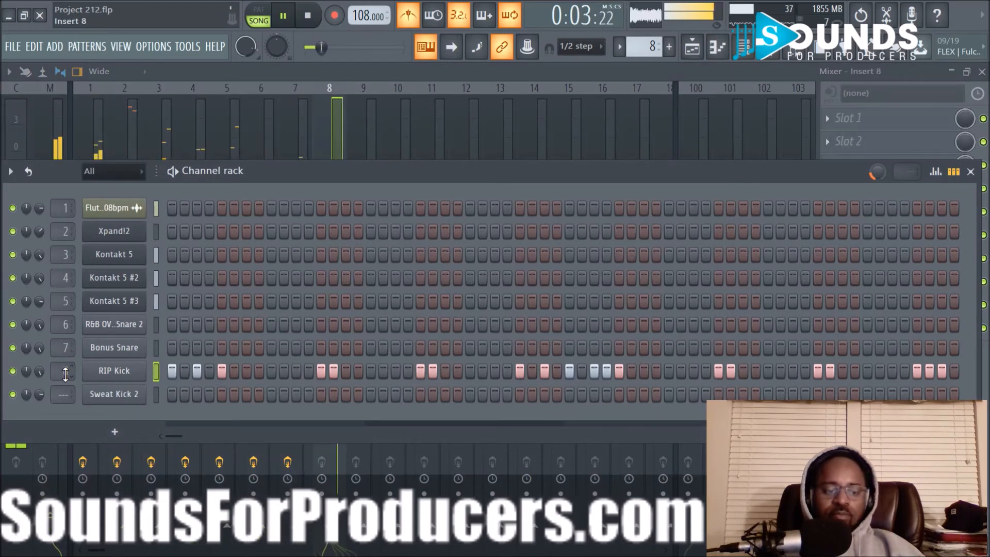
{"action": "scroll", "coordinate": [65, 374], "scroll_direction": "up", "scroll_amount": 1}
{"action": "scroll", "coordinate": [65, 371], "scroll_direction": "down", "scroll_amount": 1}
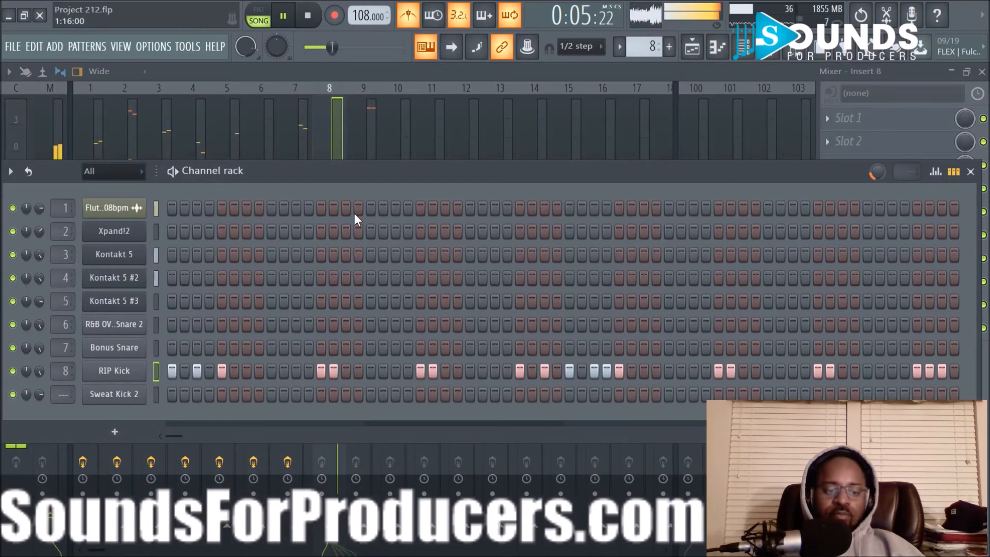
Rename mixer track 8 as Kick
{"action": "left_click", "coordinate": [360, 140]}
{"action": "right_click", "coordinate": [329, 213]}
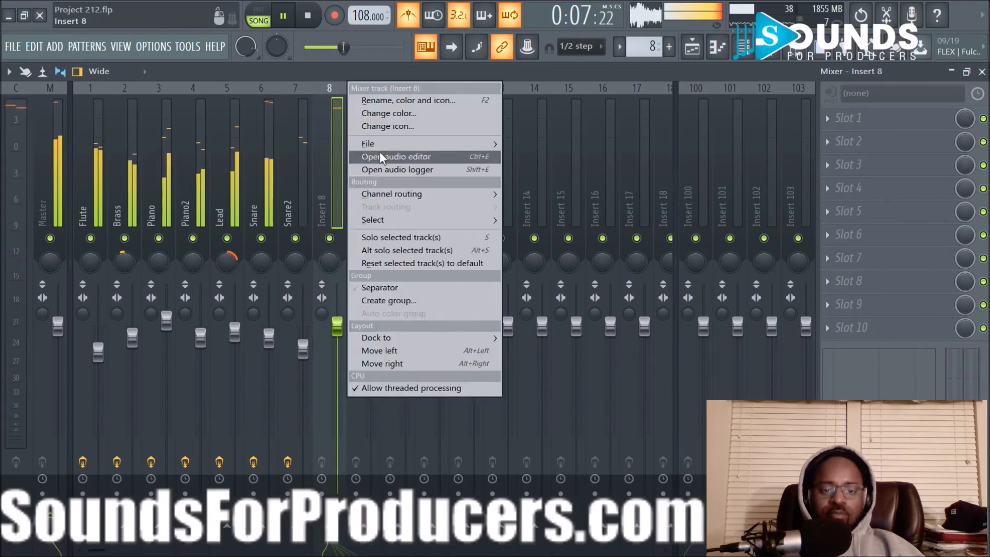
{"action": "left_click", "coordinate": [412, 100]}
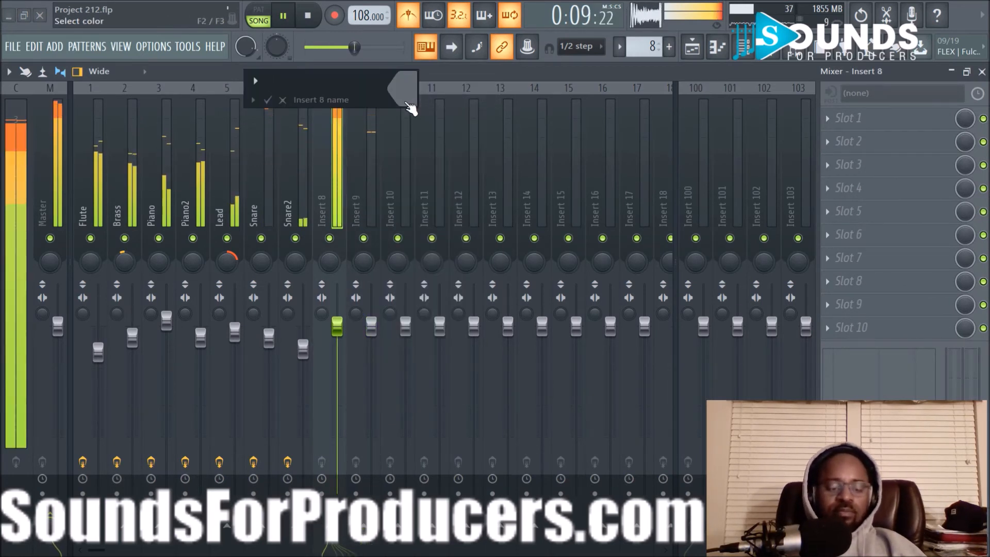
{"action": "type", "text": "Kick"}
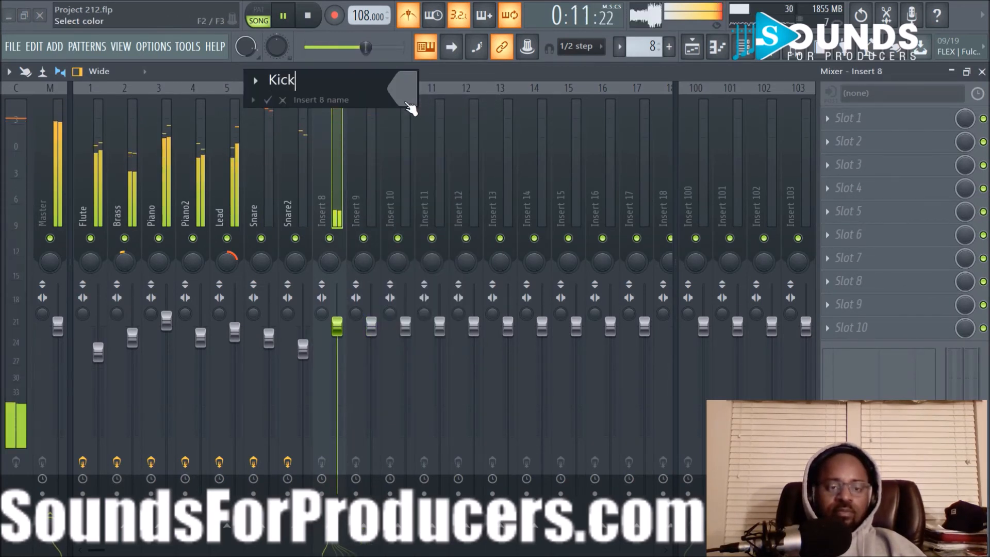
{"action": "key", "text": "Return"}
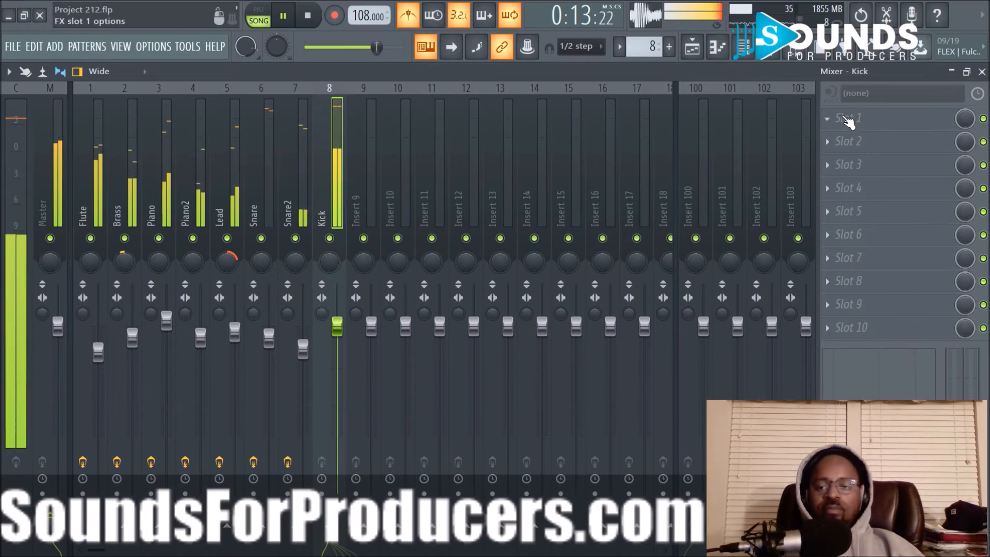
Add Fruity Parametric EQ 2 to the Kick track's first effect slot and close its window
{"action": "left_click", "coordinate": [830, 118]}
{"action": "left_click", "coordinate": [664, 115]}
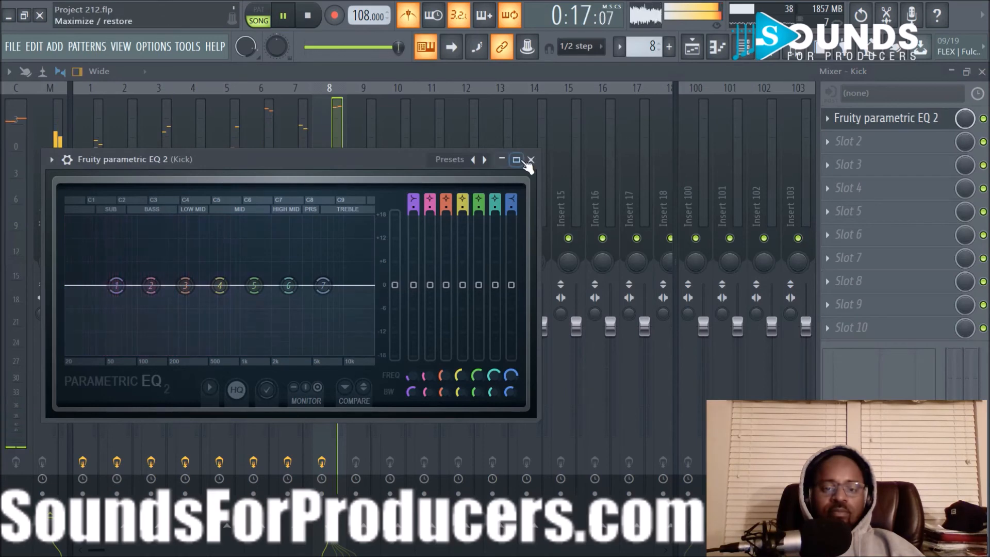
{"action": "left_click", "coordinate": [531, 159]}
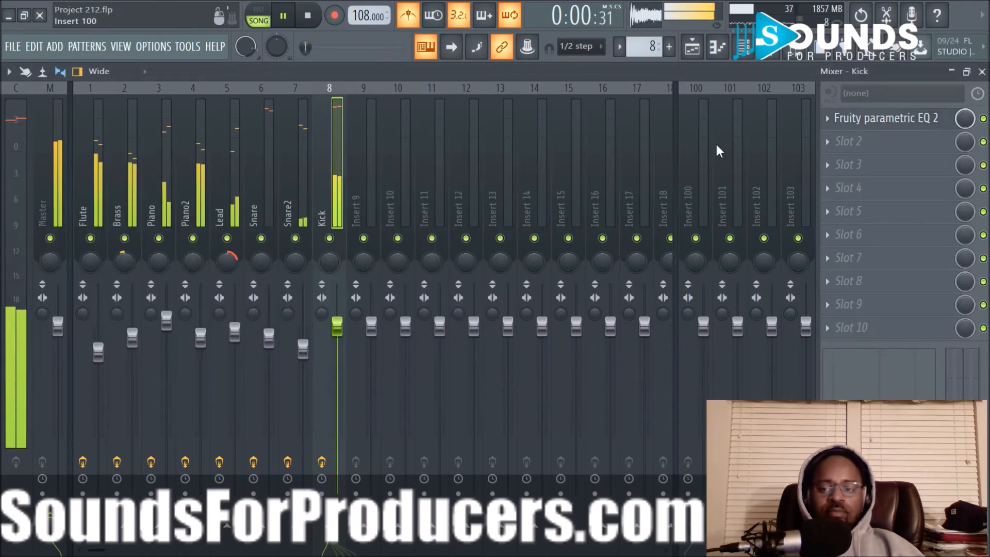
Add Fruity Soft Clipper to the Kick track's second effect slot and load its Master Preset
{"action": "left_click", "coordinate": [830, 142]}
{"action": "left_click", "coordinate": [465, 282]}
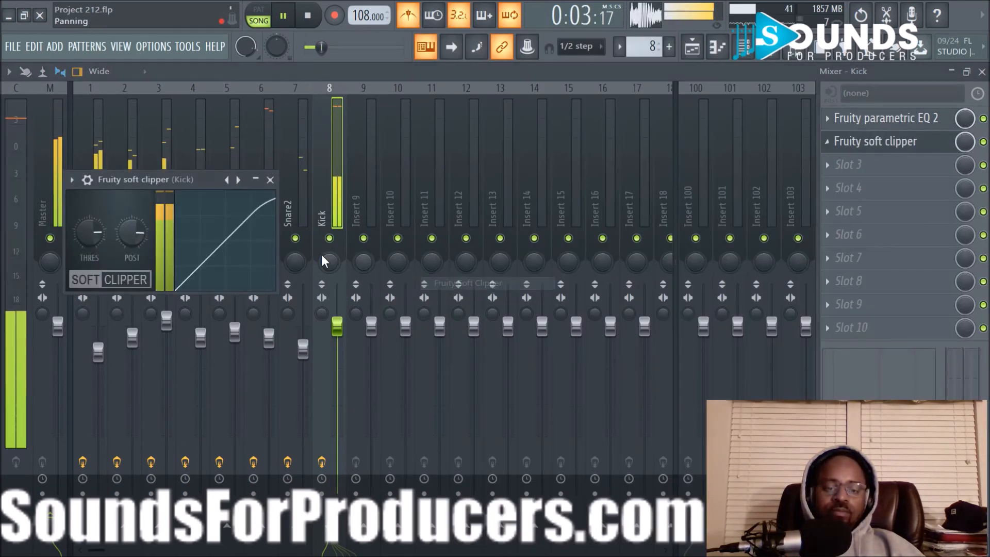
{"action": "left_click", "coordinate": [238, 180]}
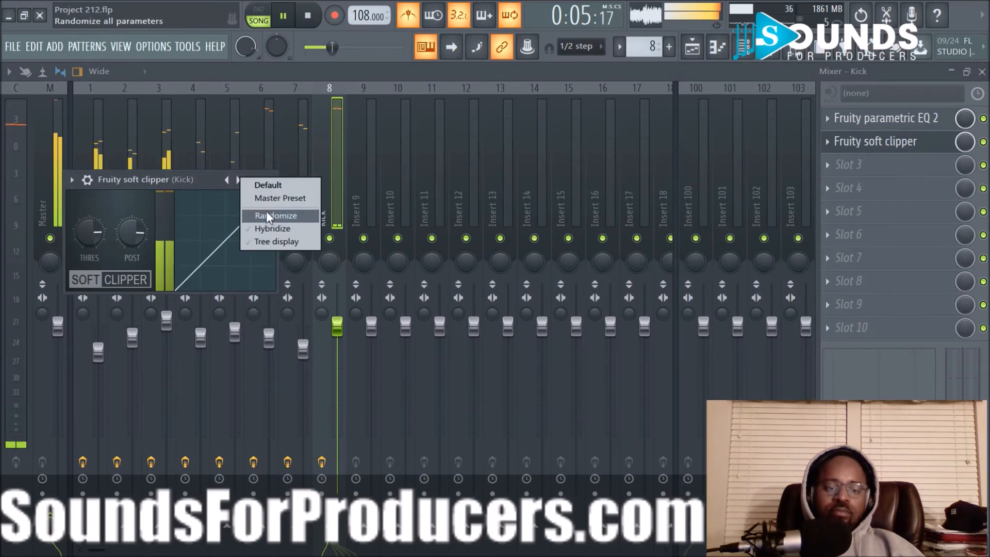
{"action": "left_click", "coordinate": [269, 199]}
{"action": "left_click", "coordinate": [271, 180]}
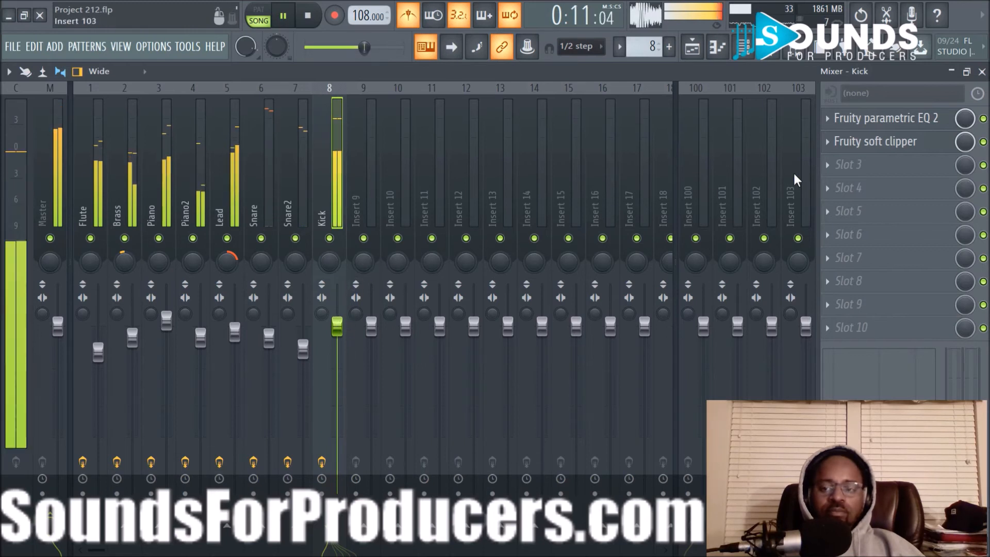
Roll off the Kick track's high frequencies by pulling band 7 of its Parametric EQ 2 down to around 1 kHz
{"action": "left_click", "coordinate": [886, 131]}
{"action": "left_click_drag", "start_coordinate": [333, 284], "coordinate": [259, 354]}
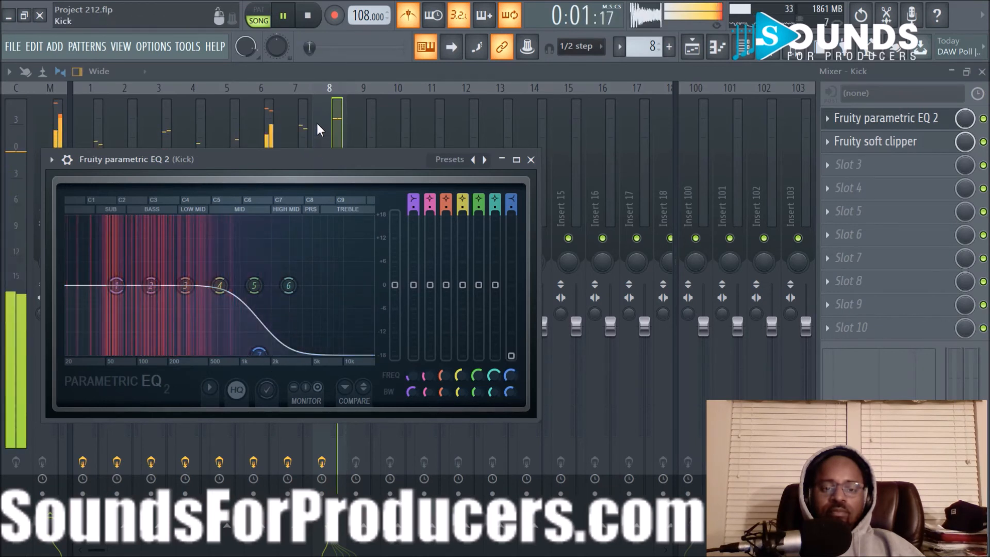
{"action": "left_click", "coordinate": [317, 128]}
Balance the Kick track's fader against the playing mix, settling it slightly below its starting level
{"action": "left_click_drag", "start_coordinate": [336, 325], "coordinate": [343, 357]}
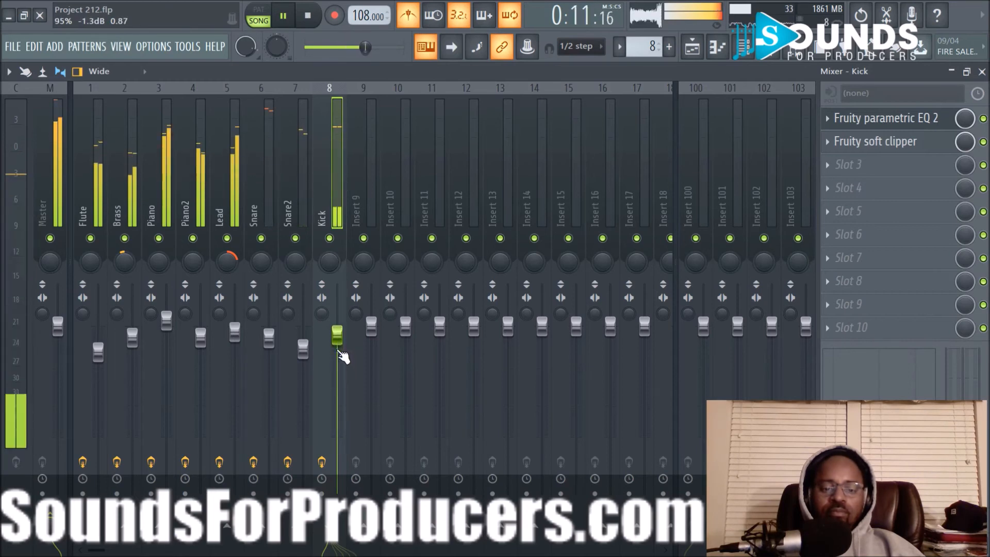
{"action": "key", "text": "F6"}
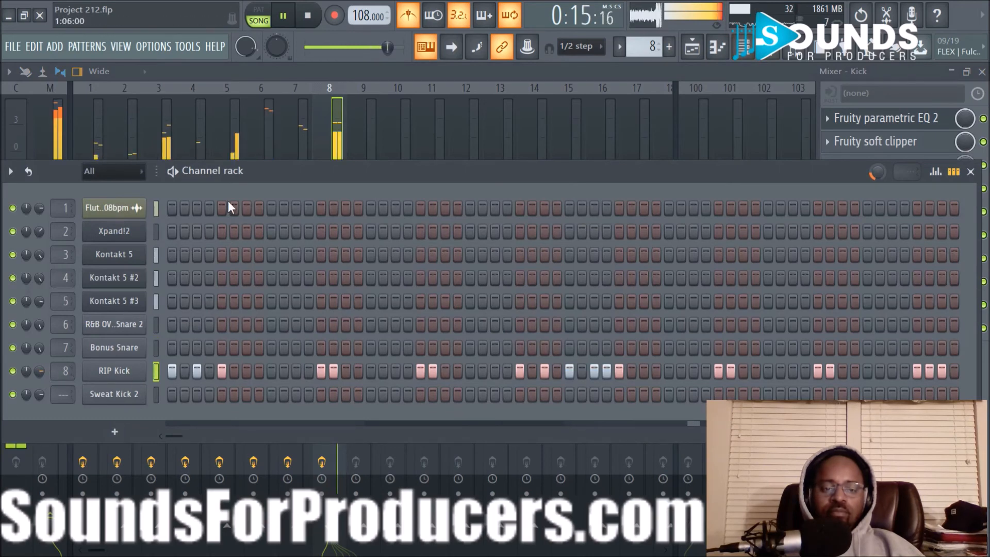
{"action": "key", "text": "F6"}
{"action": "left_click_drag", "start_coordinate": [337, 334], "coordinate": [343, 318]}
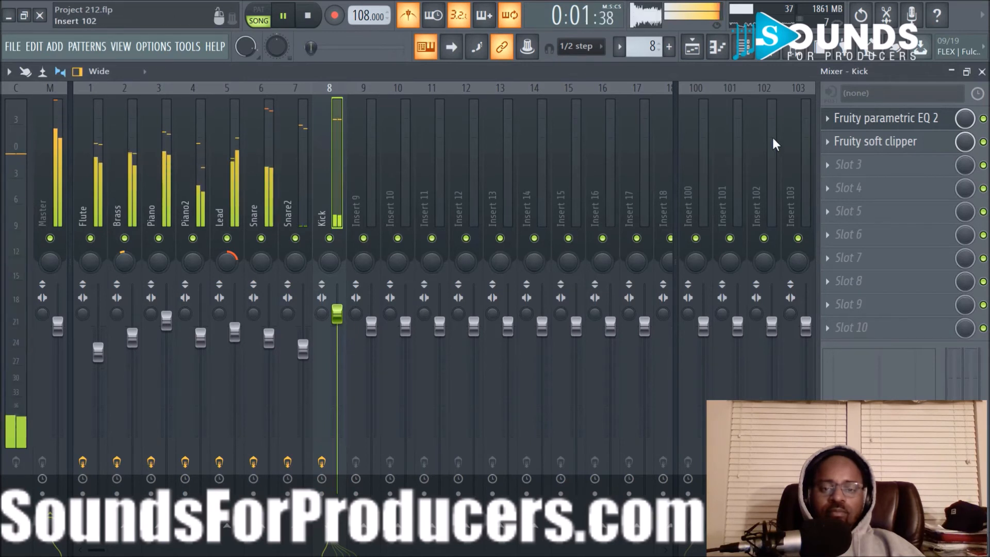
{"action": "left_click_drag", "start_coordinate": [346, 313], "coordinate": [342, 335]}
{"action": "scroll", "coordinate": [342, 336], "scroll_direction": "down", "scroll_amount": 4}
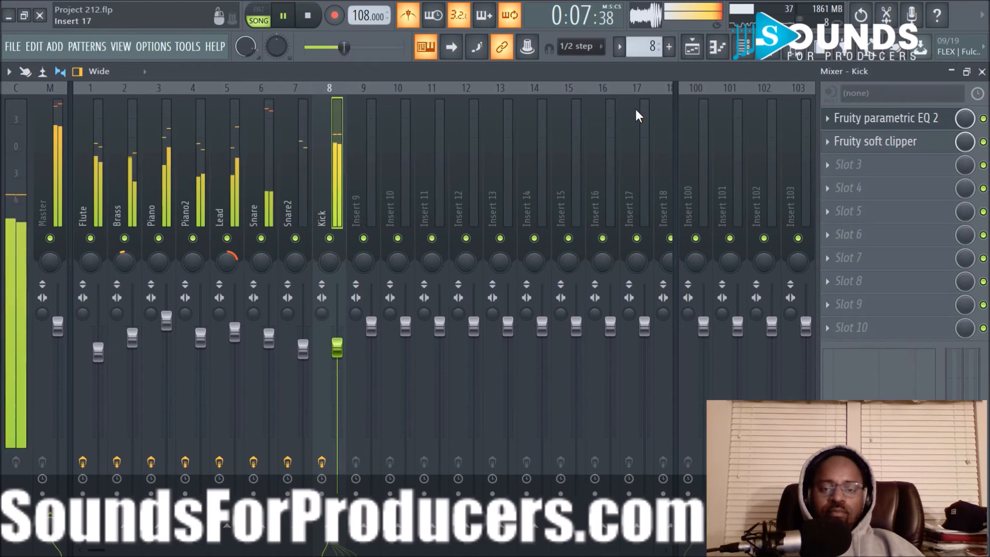
Raise the volume in RIP Kick's levels adjustment to about 111% and close the channel settings
{"action": "left_click", "coordinate": [744, 48]}
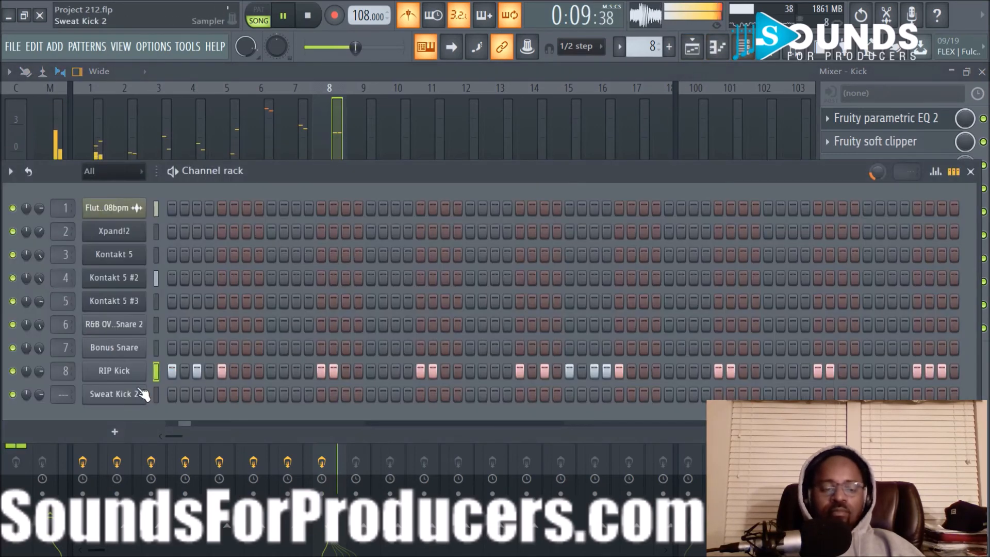
{"action": "left_click", "coordinate": [128, 373]}
{"action": "left_click", "coordinate": [97, 188]}
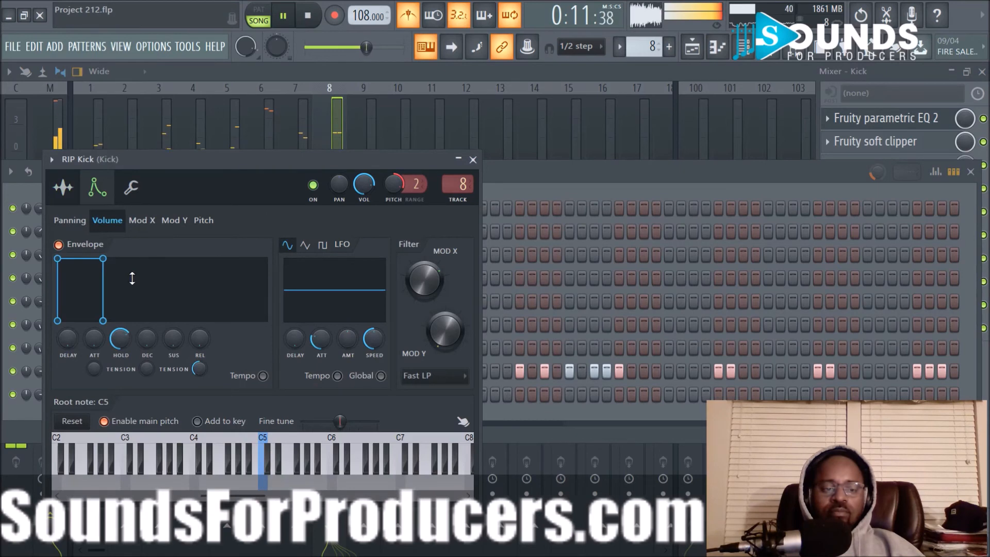
{"action": "left_click", "coordinate": [133, 189]}
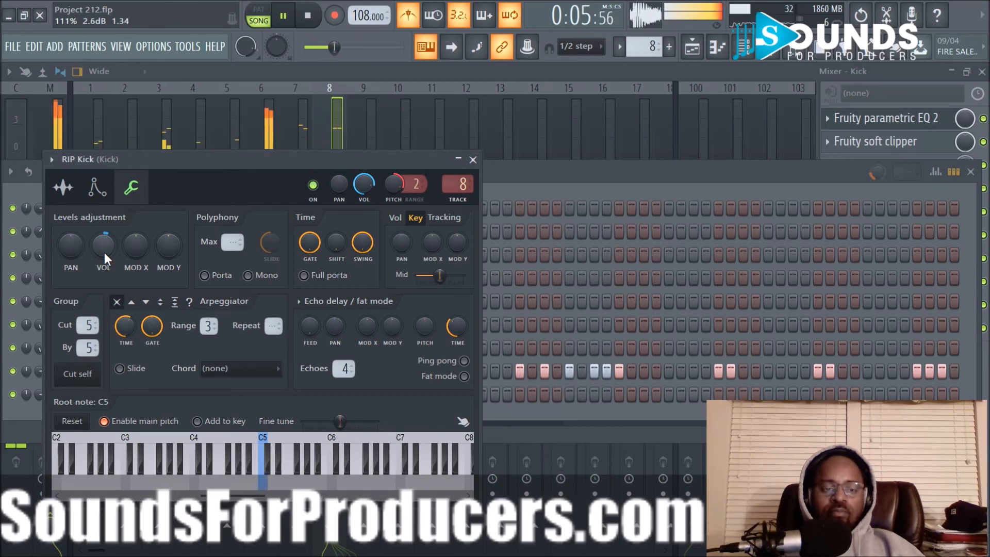
{"action": "left_click", "coordinate": [473, 162]}
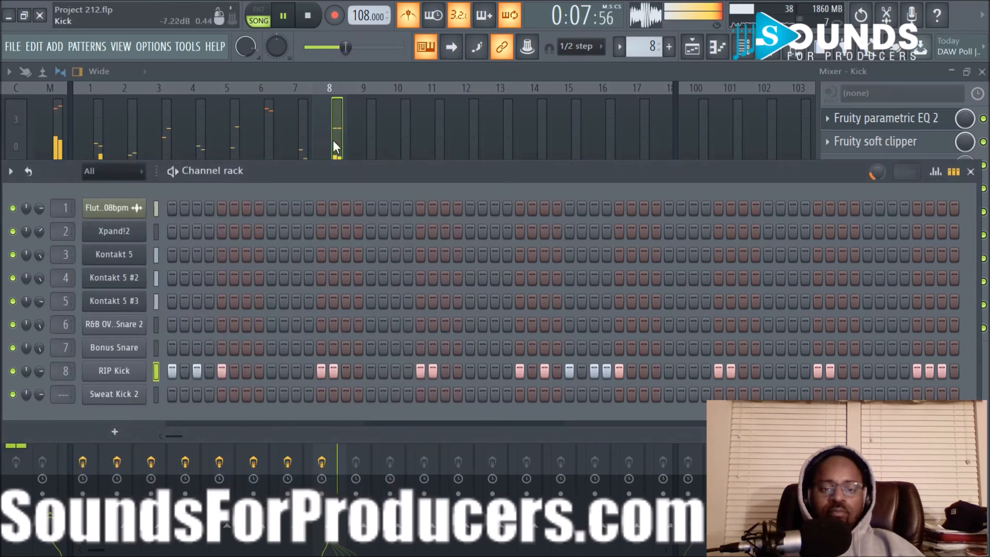
Add Soundgoodizer to the Kick track with a slightly reduced amount, and place it before the soft clipper
{"action": "left_click", "coordinate": [364, 147]}
{"action": "left_click", "coordinate": [829, 165]}
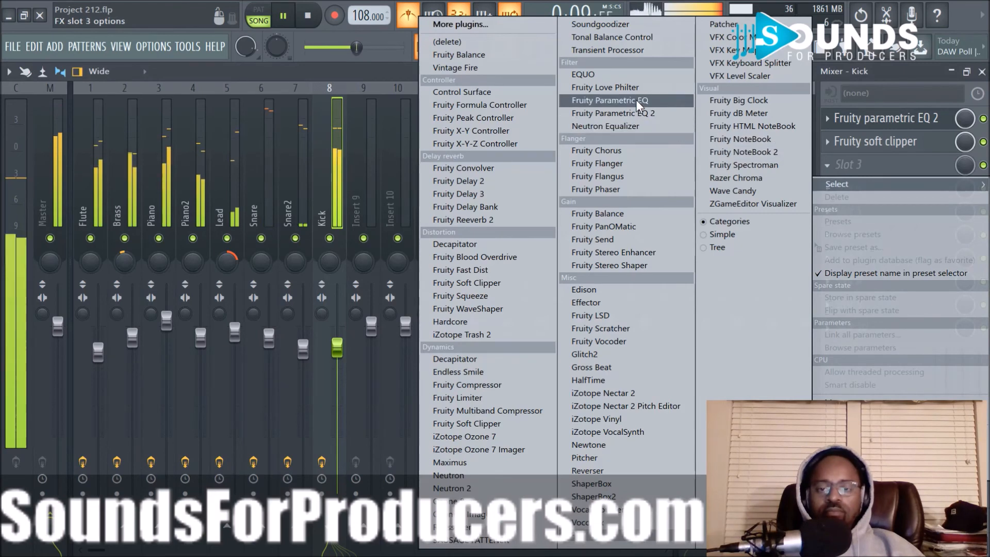
{"action": "left_click", "coordinate": [619, 24]}
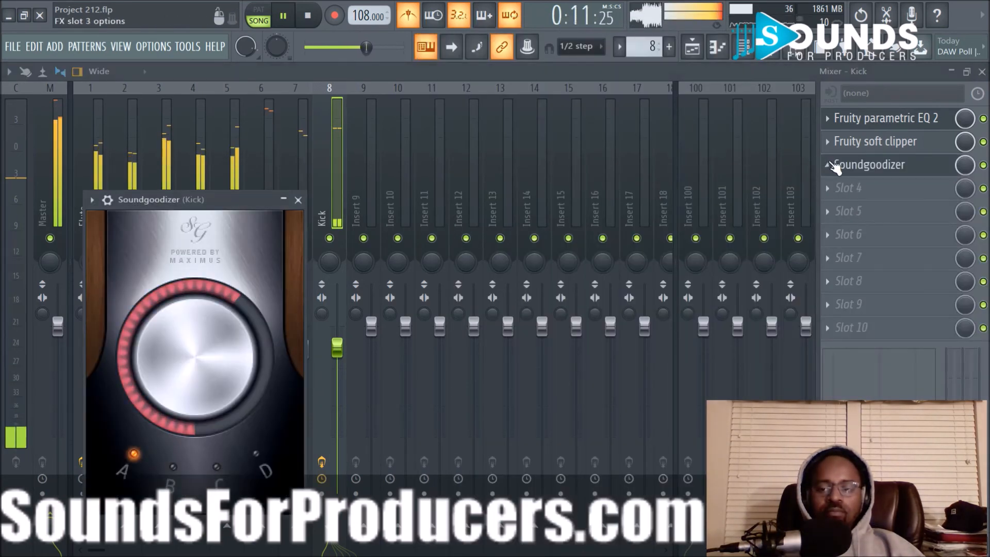
{"action": "left_click_drag", "start_coordinate": [860, 149], "coordinate": [860, 165]}
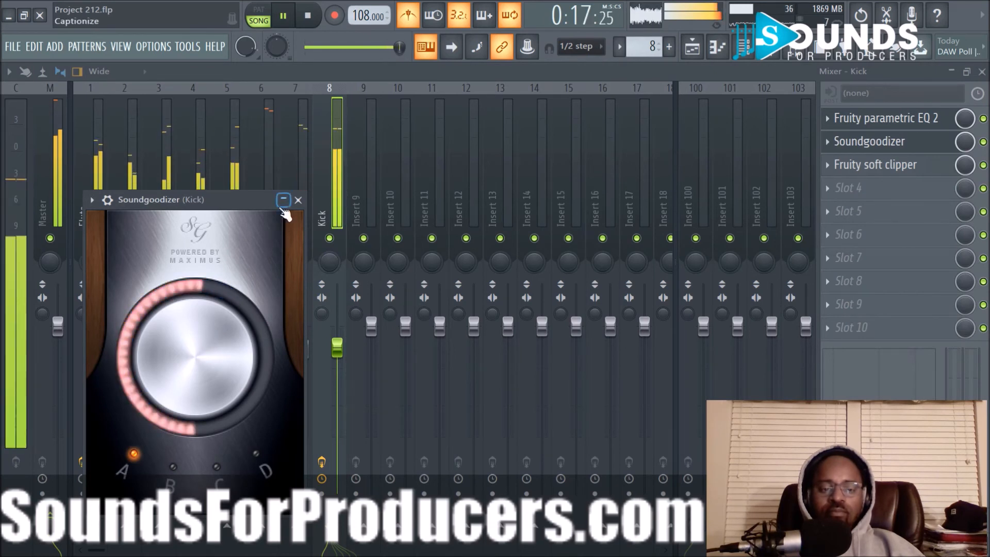
{"action": "left_click", "coordinate": [298, 200]}
Rebalance the Kick fader to slightly below 87%, and recheck RIP Kick in the channel rack and the Soundgoodizer settings
{"action": "scroll", "coordinate": [337, 348], "scroll_direction": "up", "scroll_amount": 3}
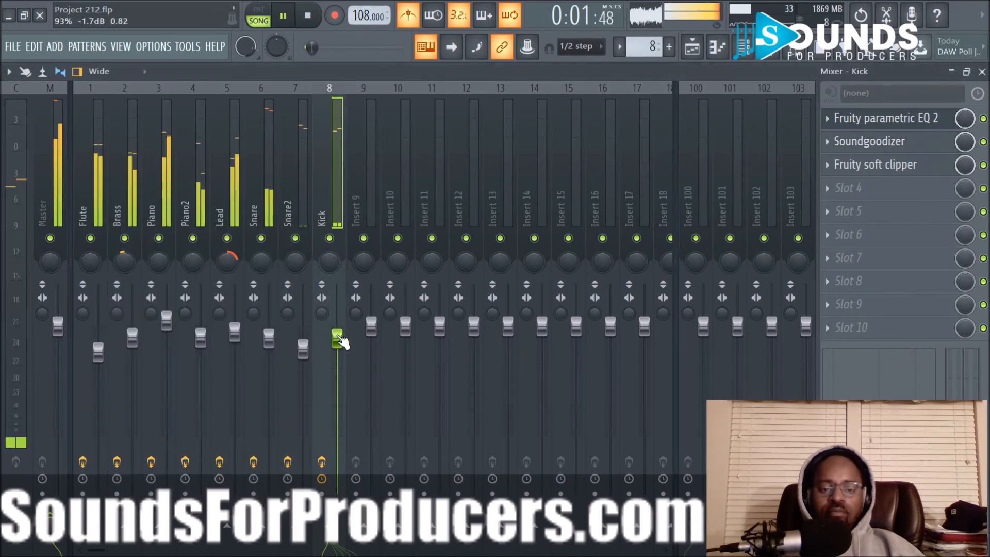
{"action": "scroll", "coordinate": [341, 342], "scroll_direction": "down", "scroll_amount": 3}
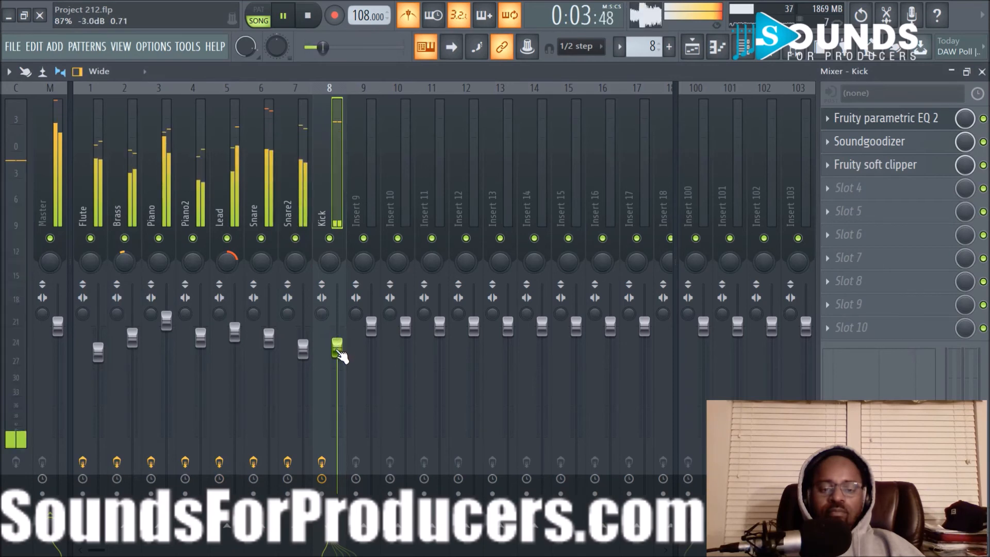
{"action": "scroll", "coordinate": [341, 341], "scroll_direction": "down", "scroll_amount": 2}
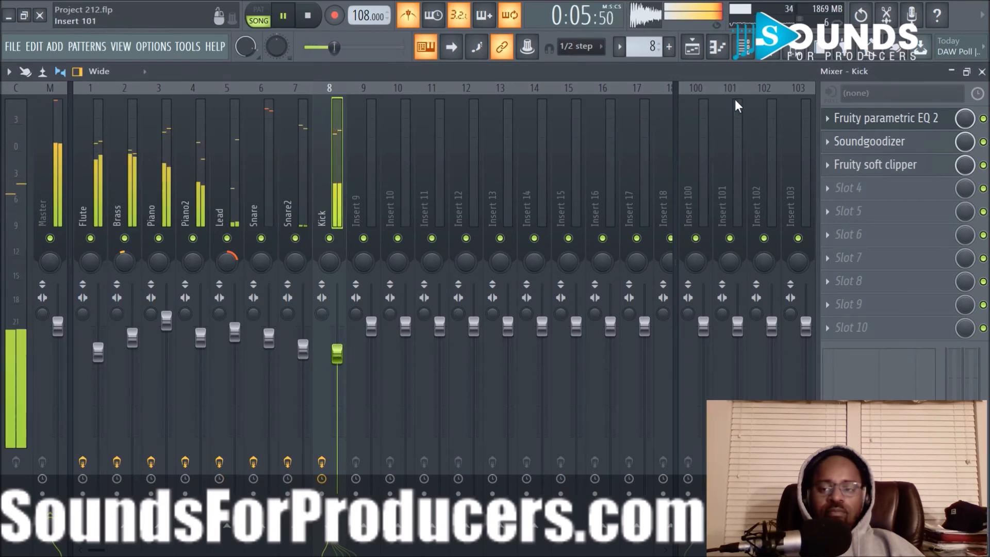
{"action": "left_click", "coordinate": [743, 47]}
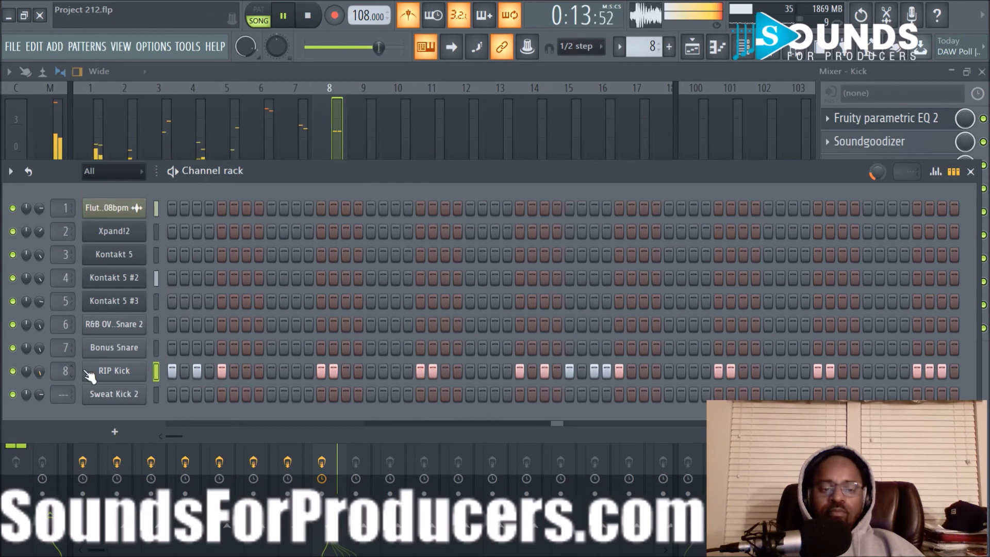
{"action": "left_click", "coordinate": [866, 142]}
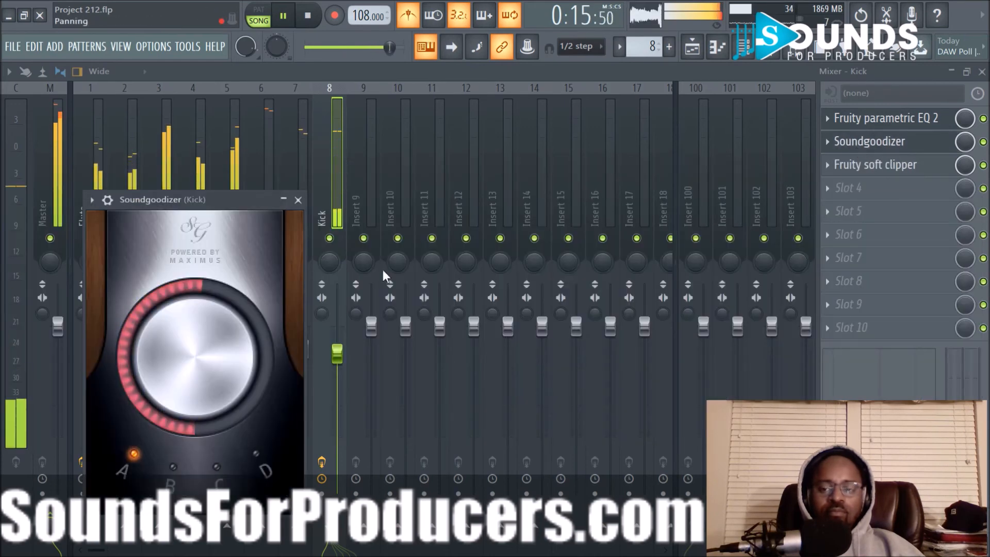
Set the Kick track's soft clipper to a 0.0 dB threshold and 90% post gain while listening to the mix
{"action": "left_click", "coordinate": [903, 164]}
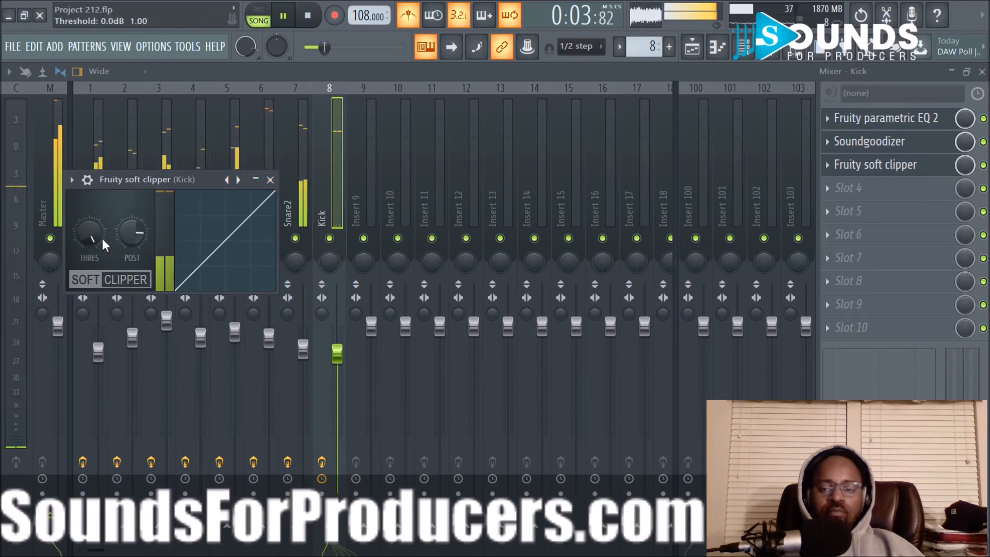
{"action": "left_click_drag", "start_coordinate": [87, 247], "coordinate": [137, 229]}
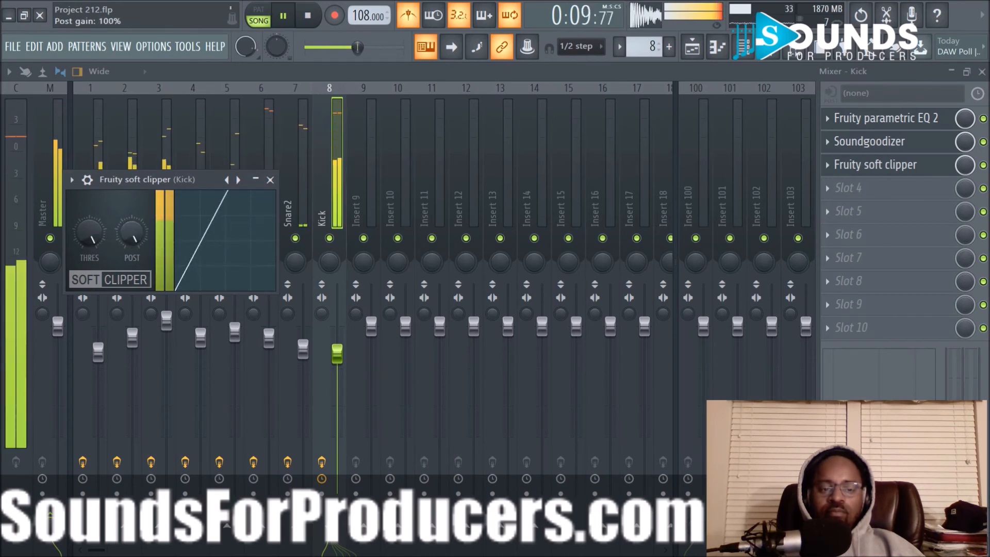
{"action": "scroll", "coordinate": [137, 229], "scroll_direction": "down", "scroll_amount": 4}
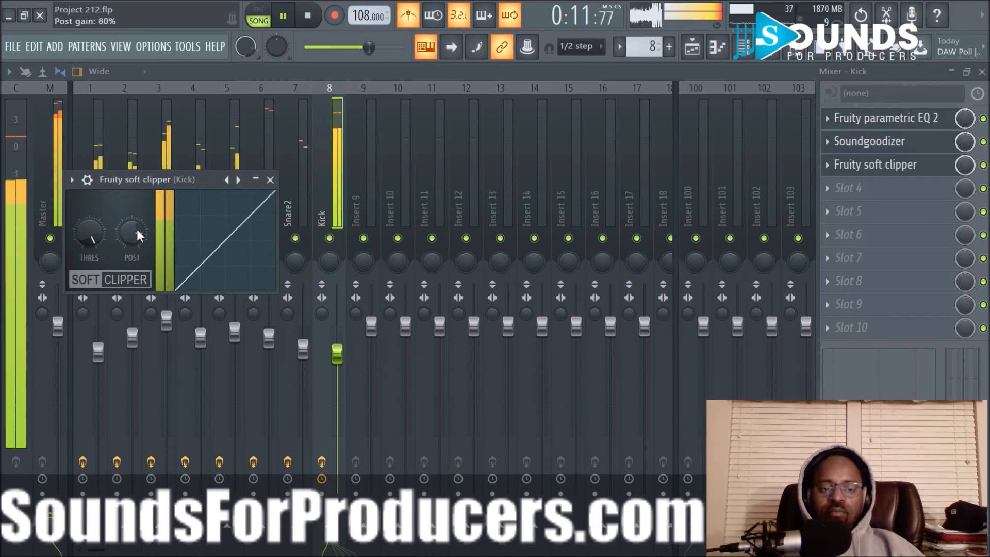
{"action": "scroll", "coordinate": [137, 229], "scroll_direction": "up", "scroll_amount": 1}
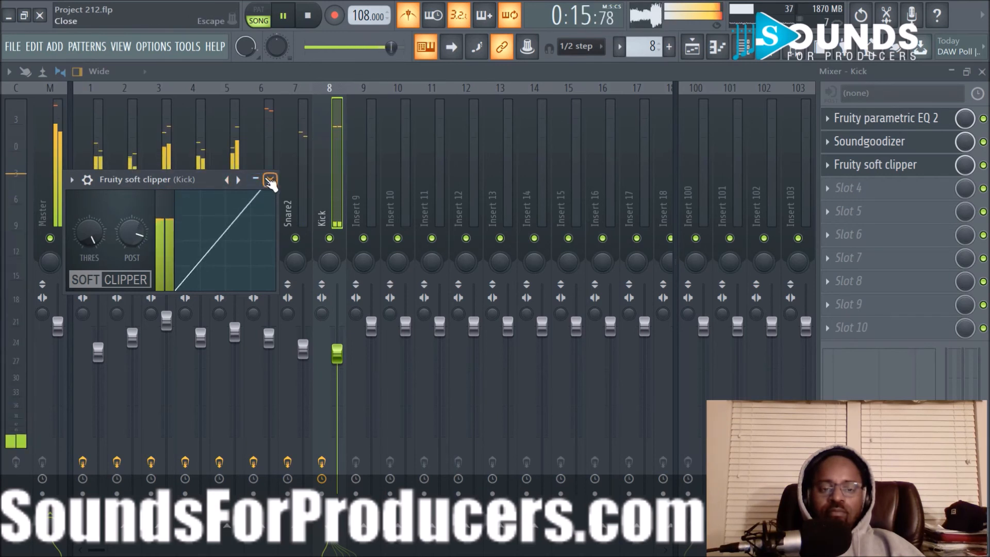
{"action": "scroll", "coordinate": [125, 239], "scroll_direction": "up", "scroll_amount": 1}
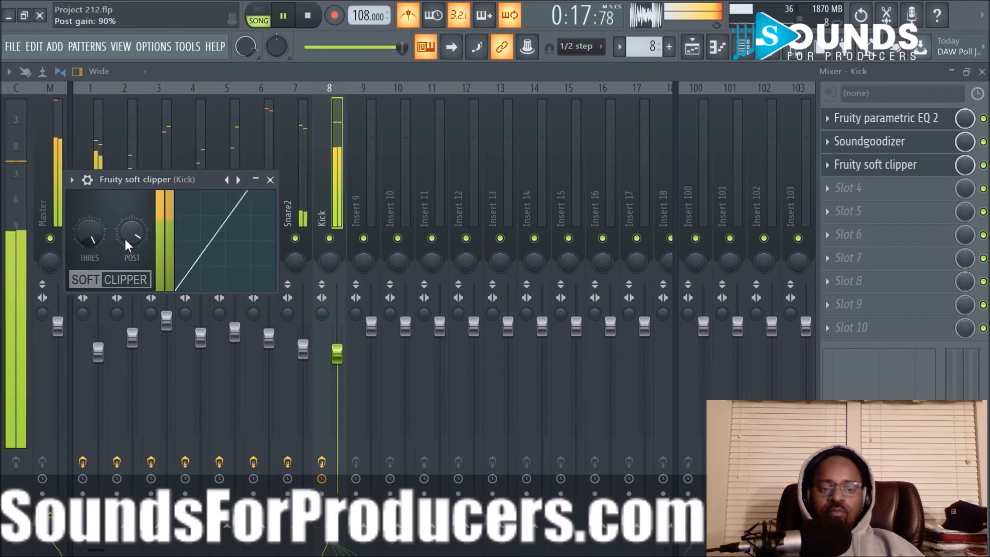
{"action": "scroll", "coordinate": [125, 239], "scroll_direction": "up", "scroll_amount": 1}
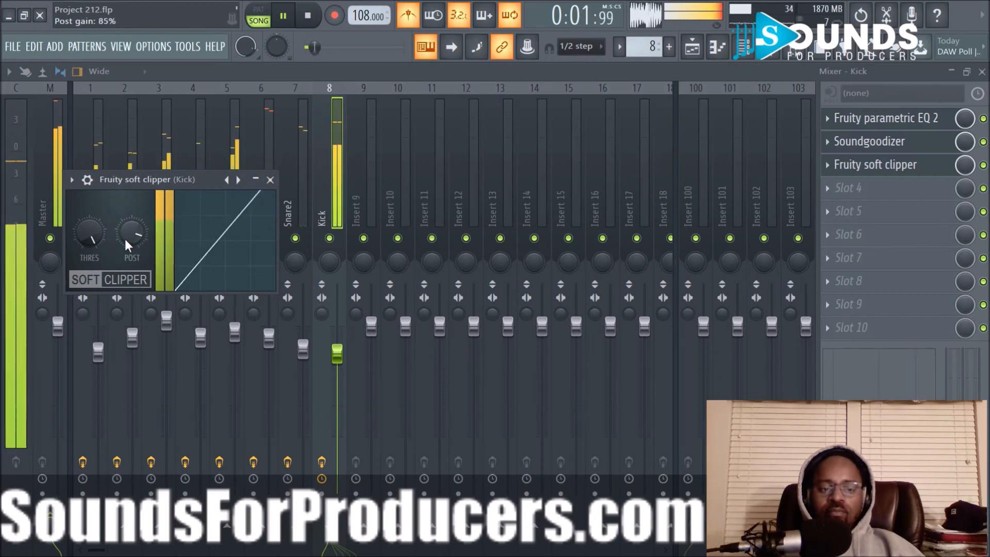
{"action": "scroll", "coordinate": [125, 240], "scroll_direction": "up", "scroll_amount": 1}
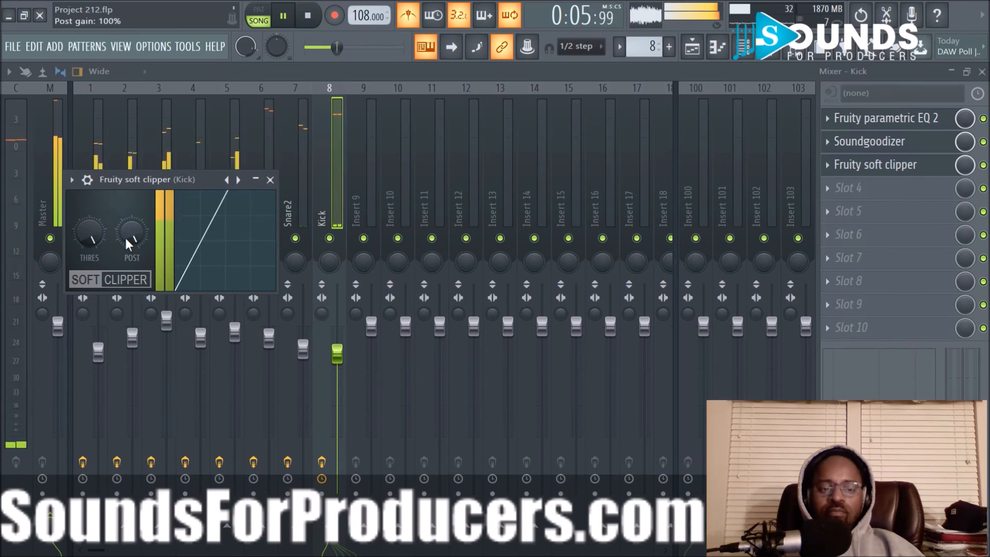
{"action": "scroll", "coordinate": [128, 237], "scroll_direction": "down", "scroll_amount": 3}
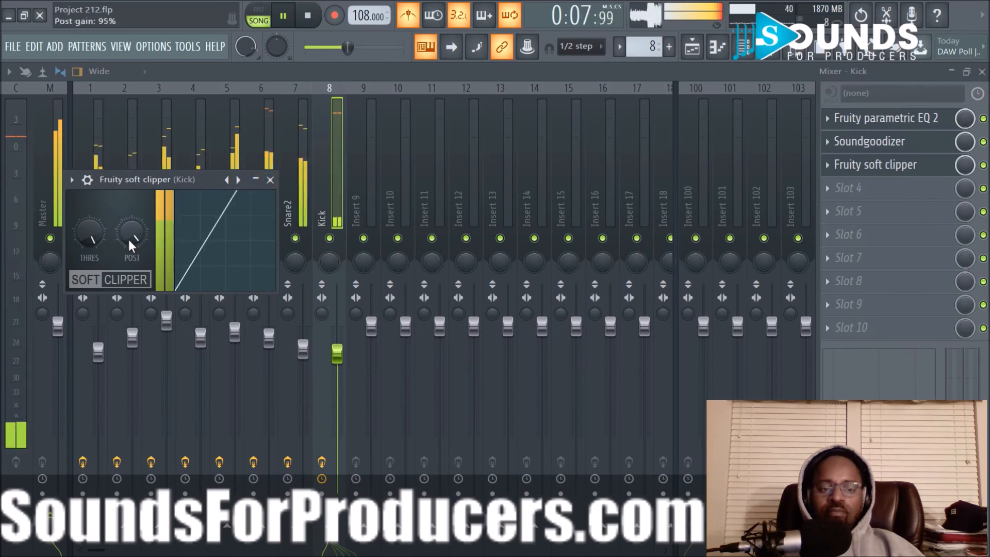
{"action": "scroll", "coordinate": [129, 237], "scroll_direction": "up", "scroll_amount": 1}
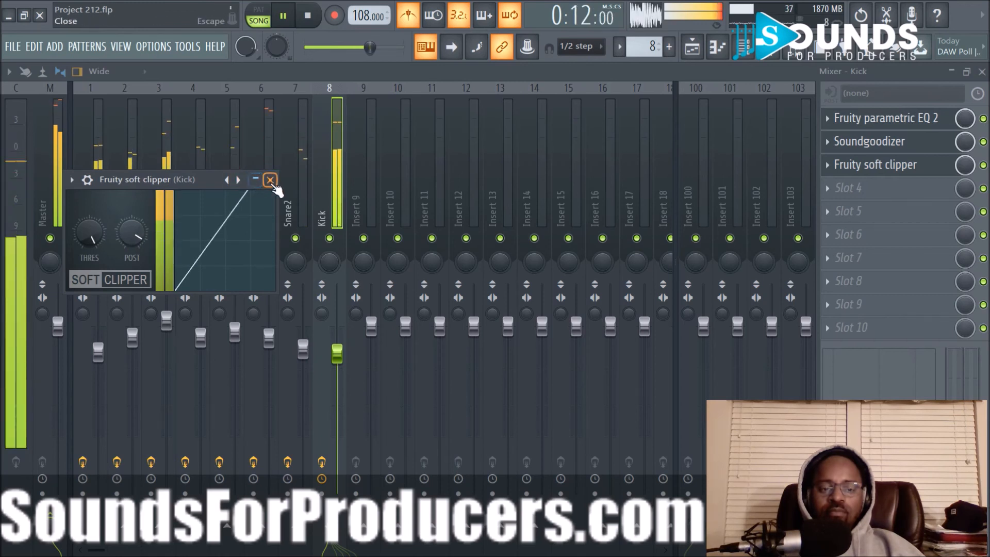
Close the soft clipper, then compare the Kick with Soundgoodizer's mix level at 0% and back at full
{"action": "left_click", "coordinate": [269, 180]}
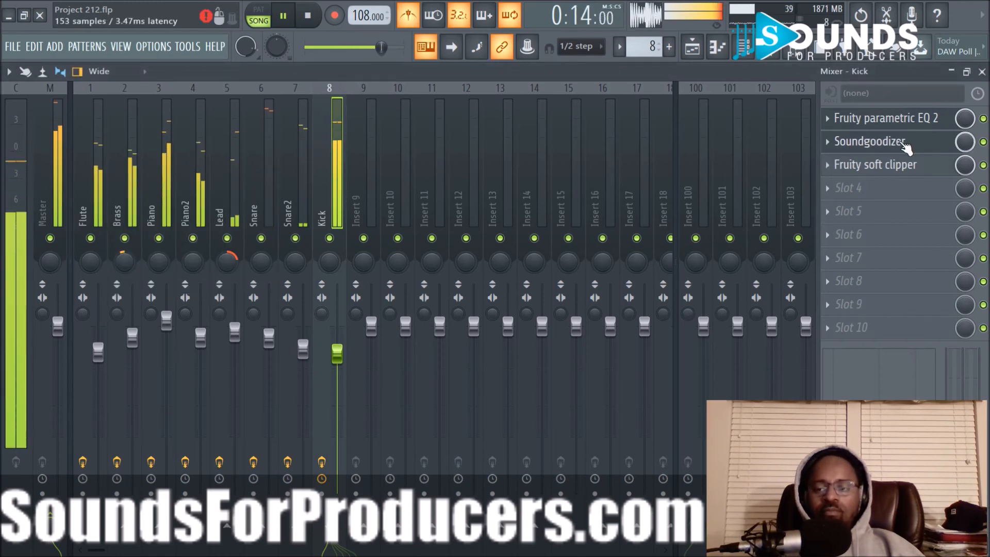
{"action": "left_click_drag", "start_coordinate": [963, 146], "coordinate": [963, 206]}
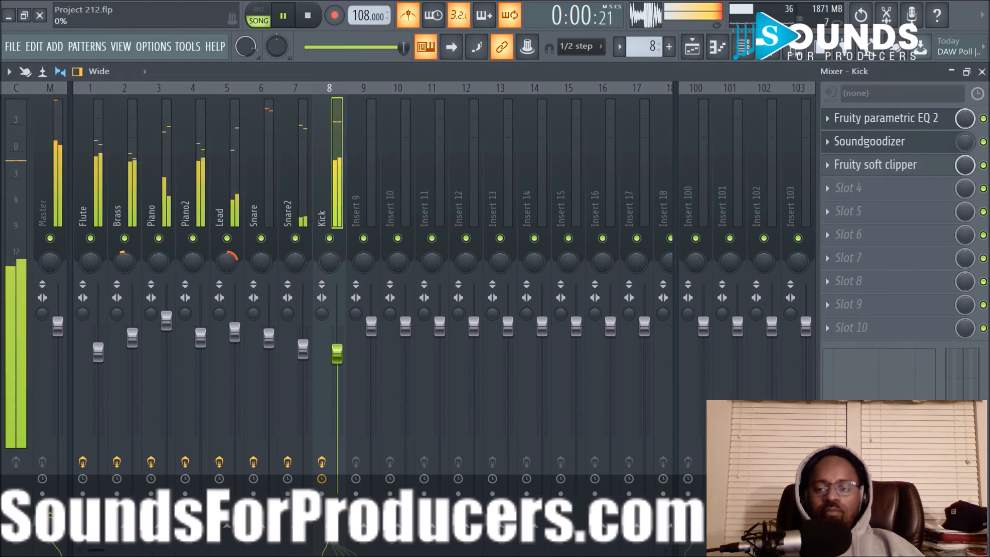
{"action": "left_click_drag", "start_coordinate": [964, 144], "coordinate": [964, 118]}
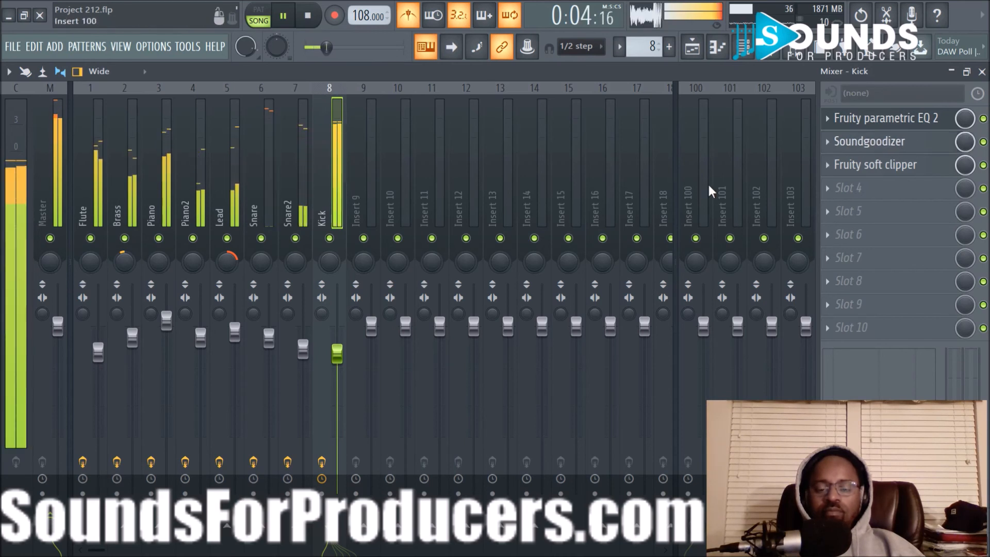
Audition Soundgoodizer's B, C and D modes on the Kick, then return to mode A with a higher amount
{"action": "left_click", "coordinate": [876, 144]}
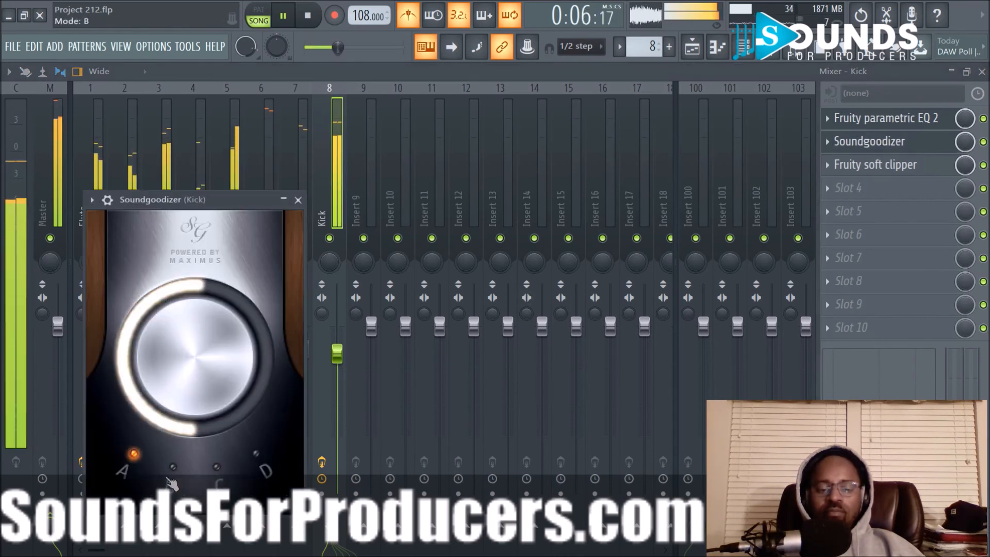
{"action": "left_click", "coordinate": [173, 467]}
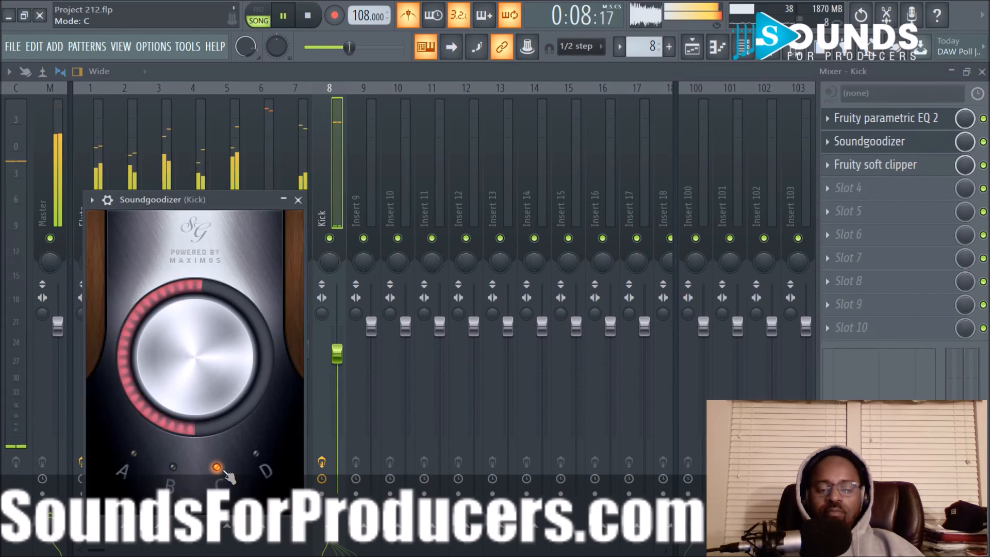
{"action": "left_click", "coordinate": [256, 454]}
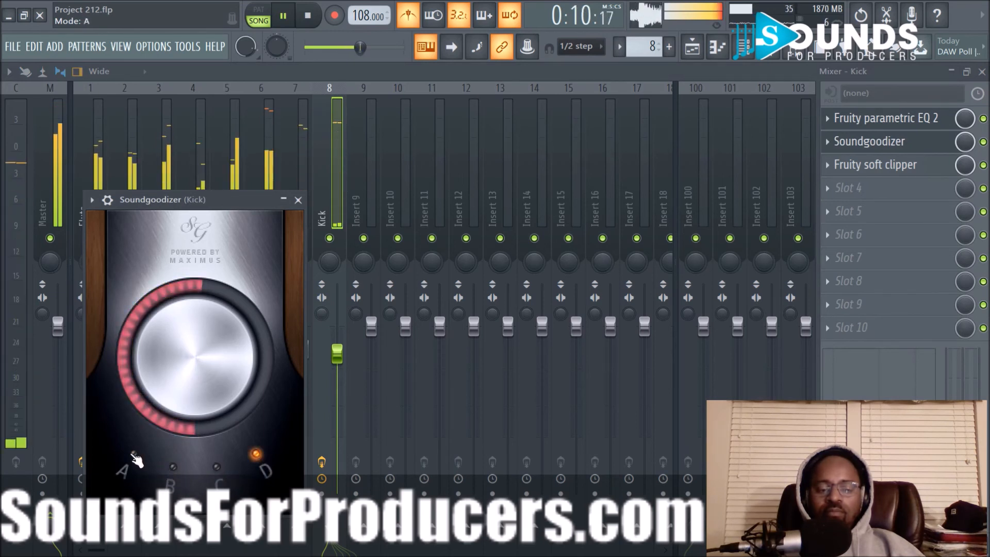
{"action": "left_click", "coordinate": [134, 457]}
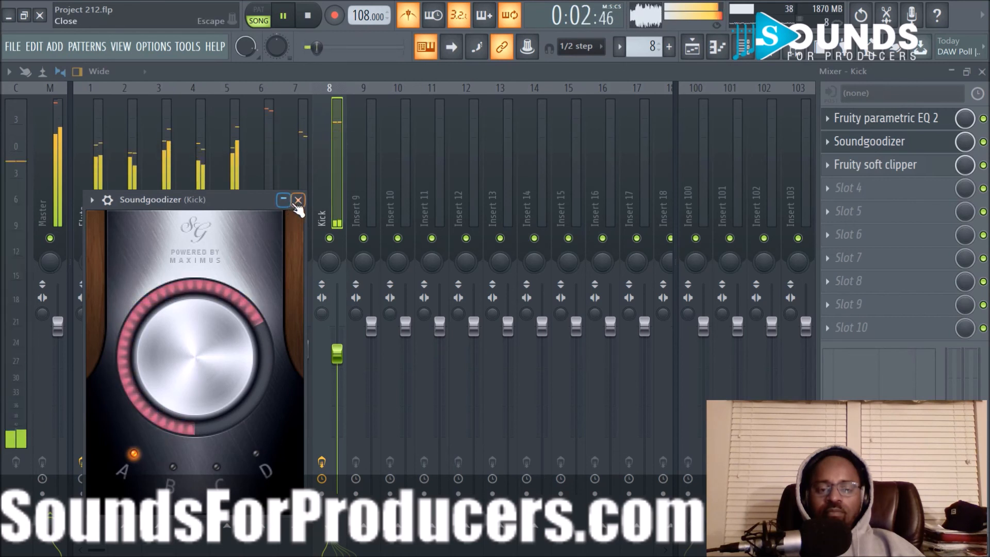
{"action": "left_click", "coordinate": [298, 200]}
Try Soundgoodizer after the soft clipper, move it back before it, and set the Kick fader to 86%
{"action": "left_click_drag", "start_coordinate": [851, 143], "coordinate": [853, 170]}
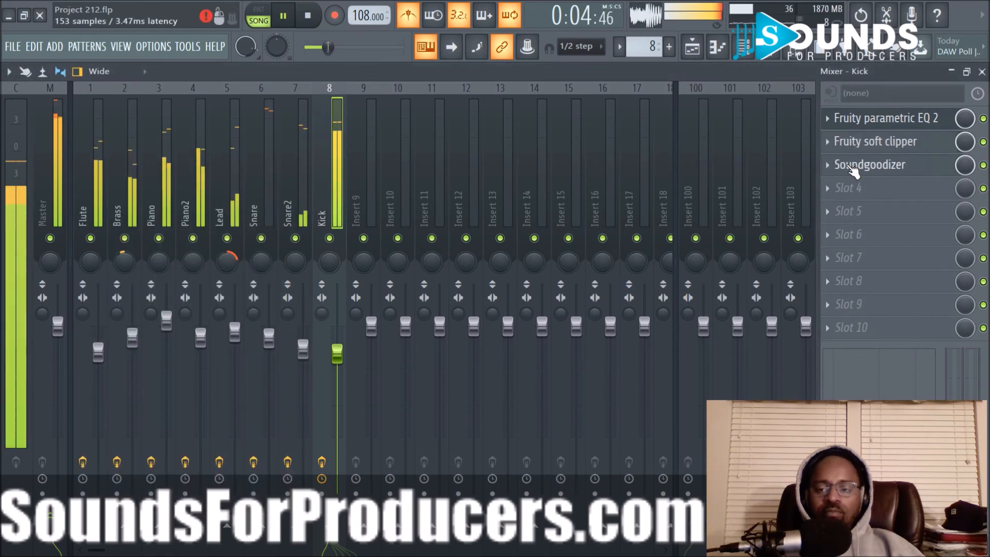
{"action": "left_click_drag", "start_coordinate": [928, 165], "coordinate": [916, 148]}
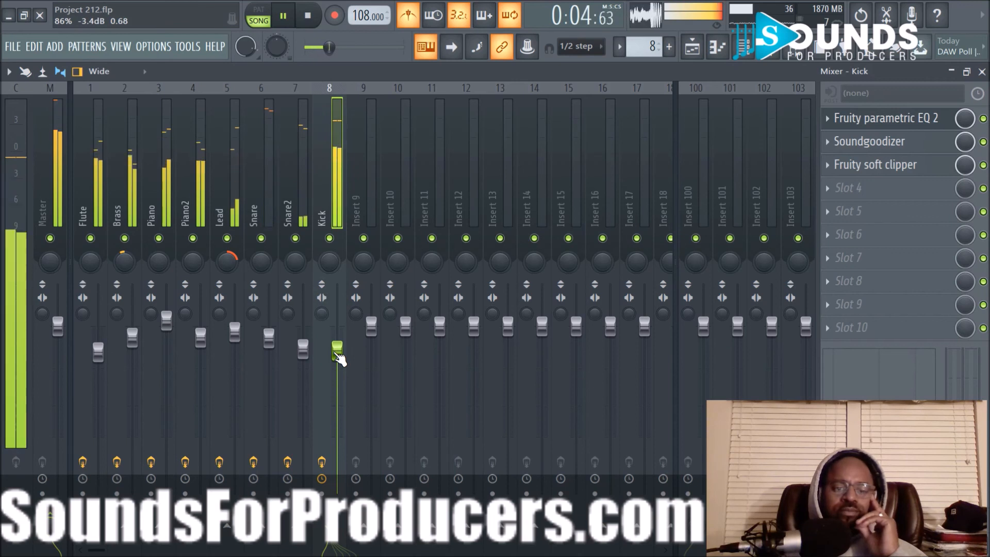
Compare the Kick with Soundgoodizer bypassed and re-enabled, then lower its amount sharply with the soft clipper bypassed
{"action": "left_click", "coordinate": [983, 142]}
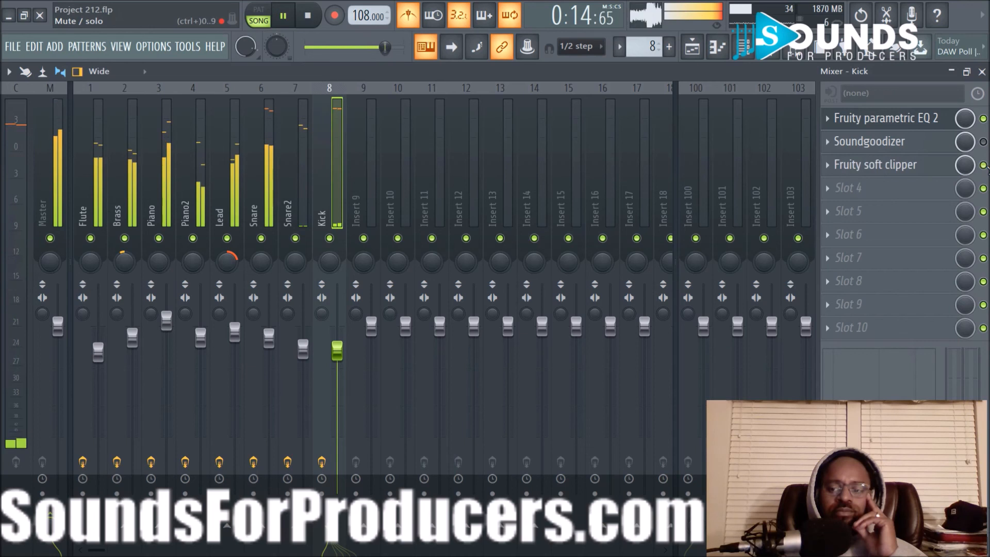
{"action": "left_click", "coordinate": [983, 142]}
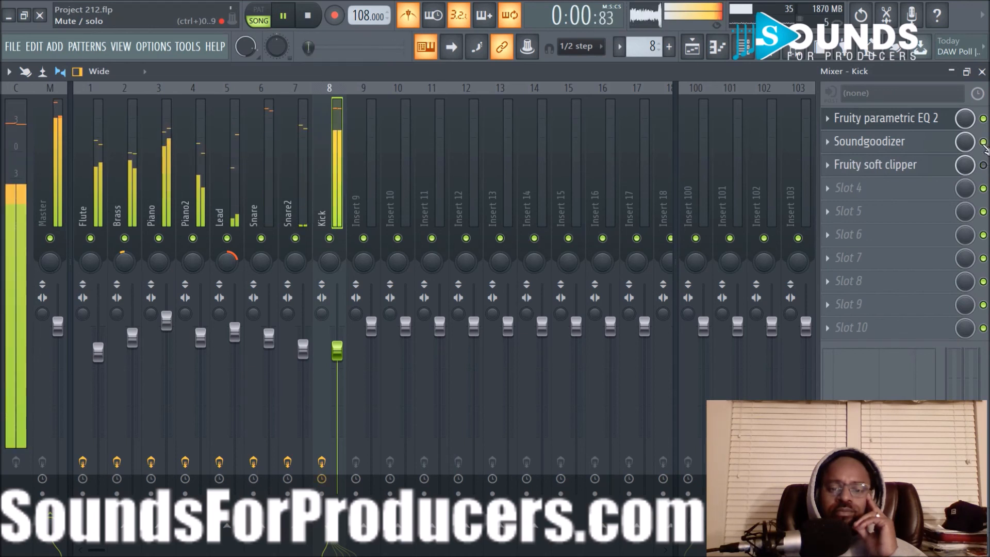
{"action": "left_click", "coordinate": [912, 145]}
{"action": "left_click_drag", "start_coordinate": [195, 356], "coordinate": [195, 376]}
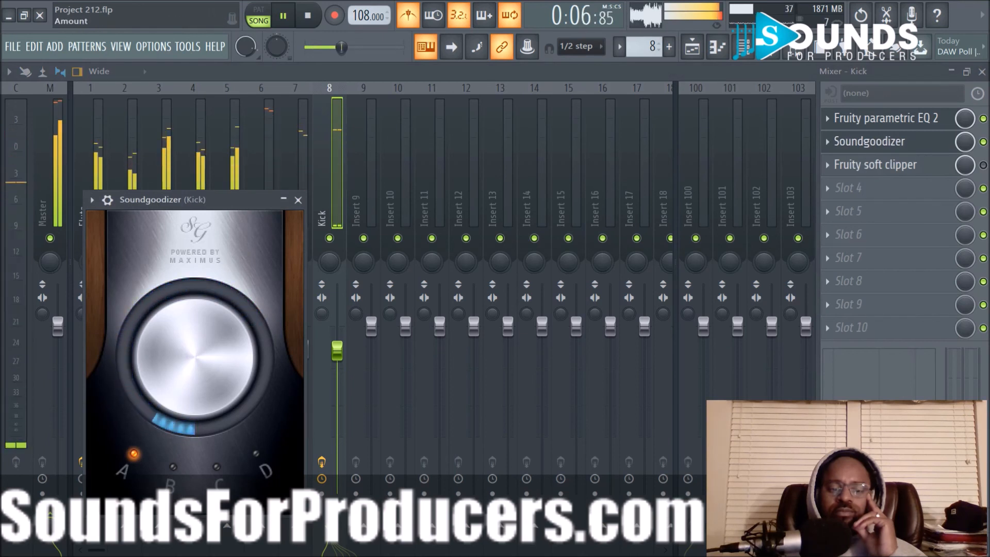
{"action": "left_click", "coordinate": [298, 200]}
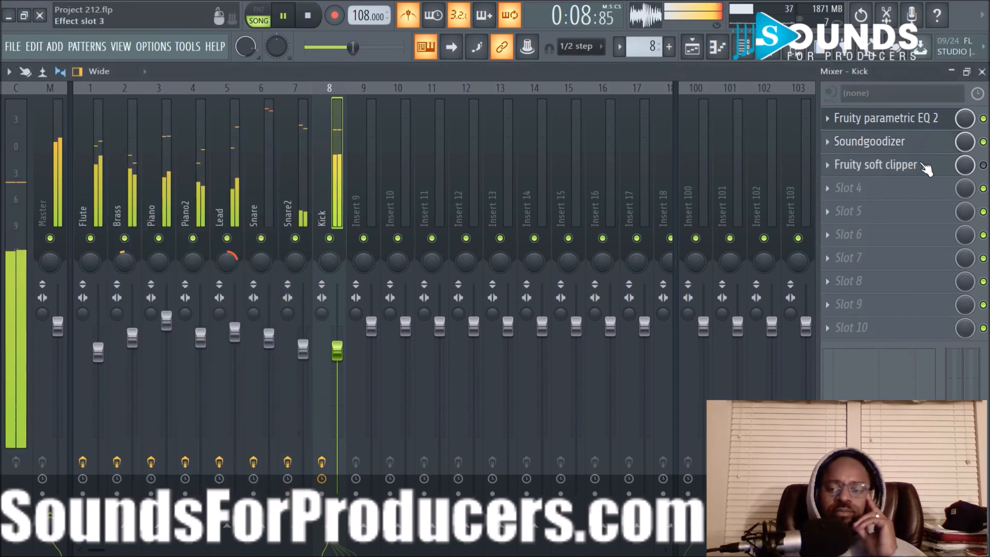
Bypass Soundgoodizer on the Kick track and re-enable the soft clipper
{"action": "left_click", "coordinate": [983, 142]}
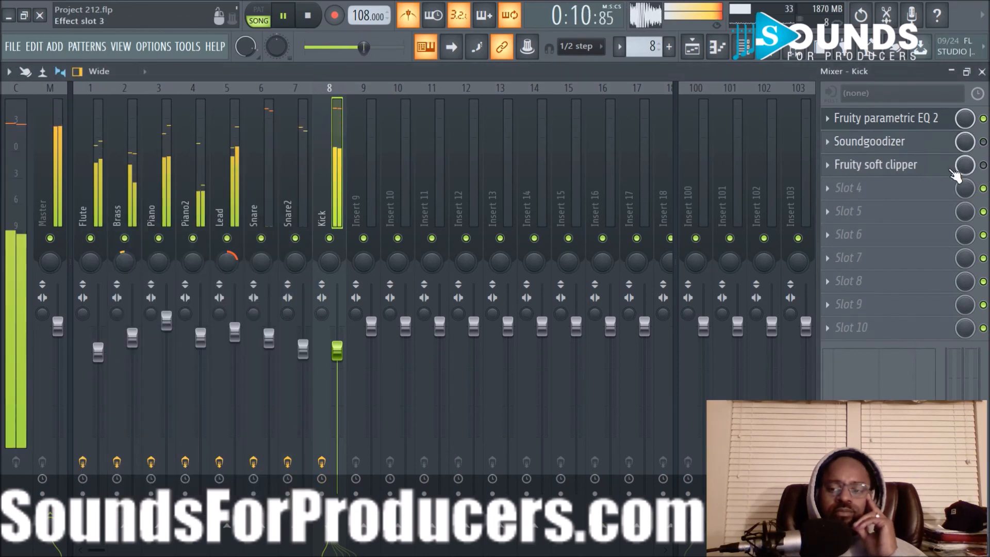
{"action": "left_click", "coordinate": [983, 165]}
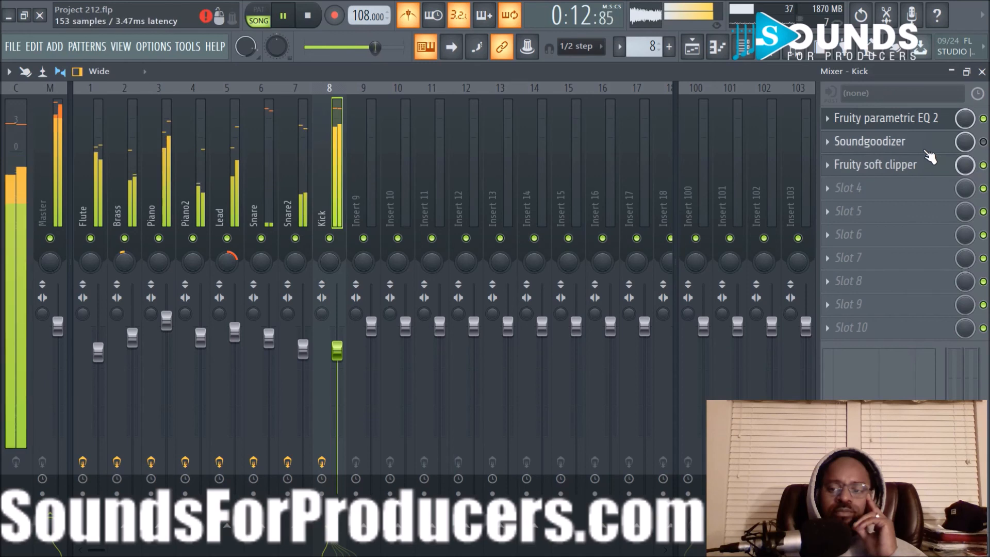